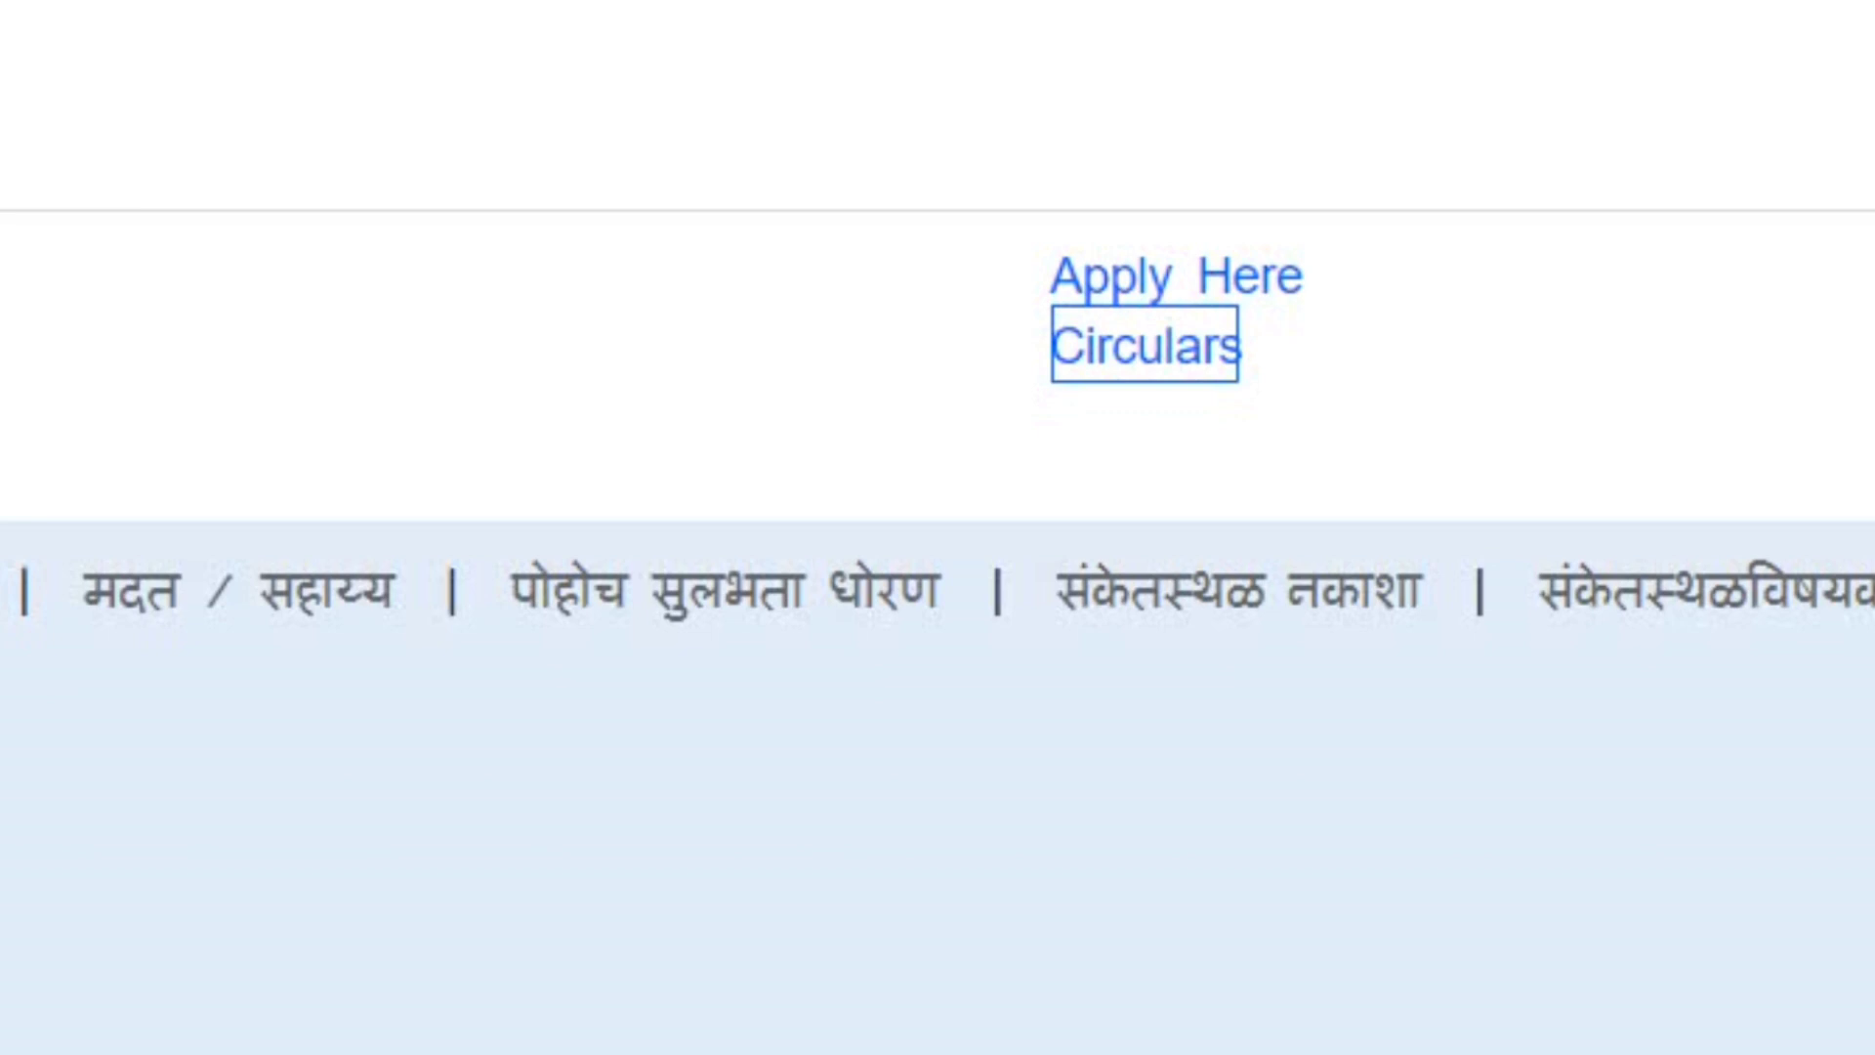
# - Open the GNM application form from Apply Here and look over its blank personal details section
pyautogui.hotkey('shift', 'Tab')
pyautogui.press('Return')
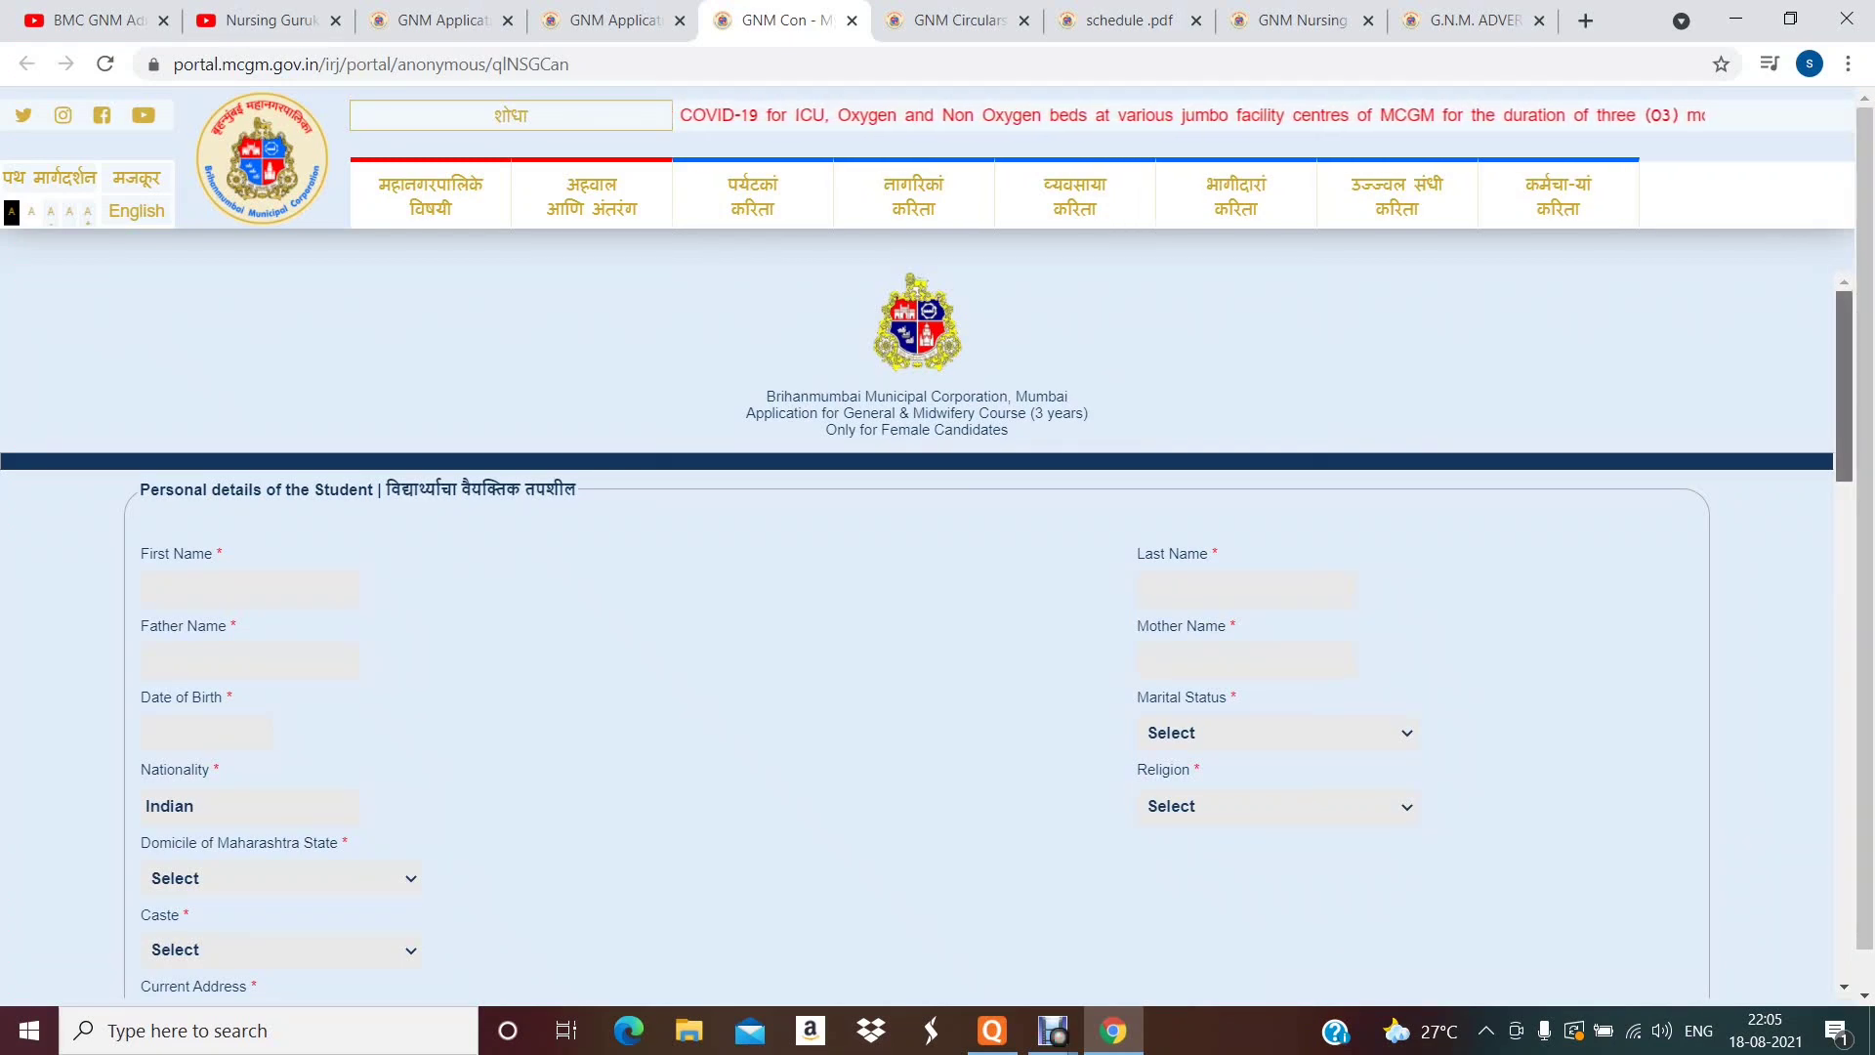
pyautogui.scroll(-1, 928, 635)
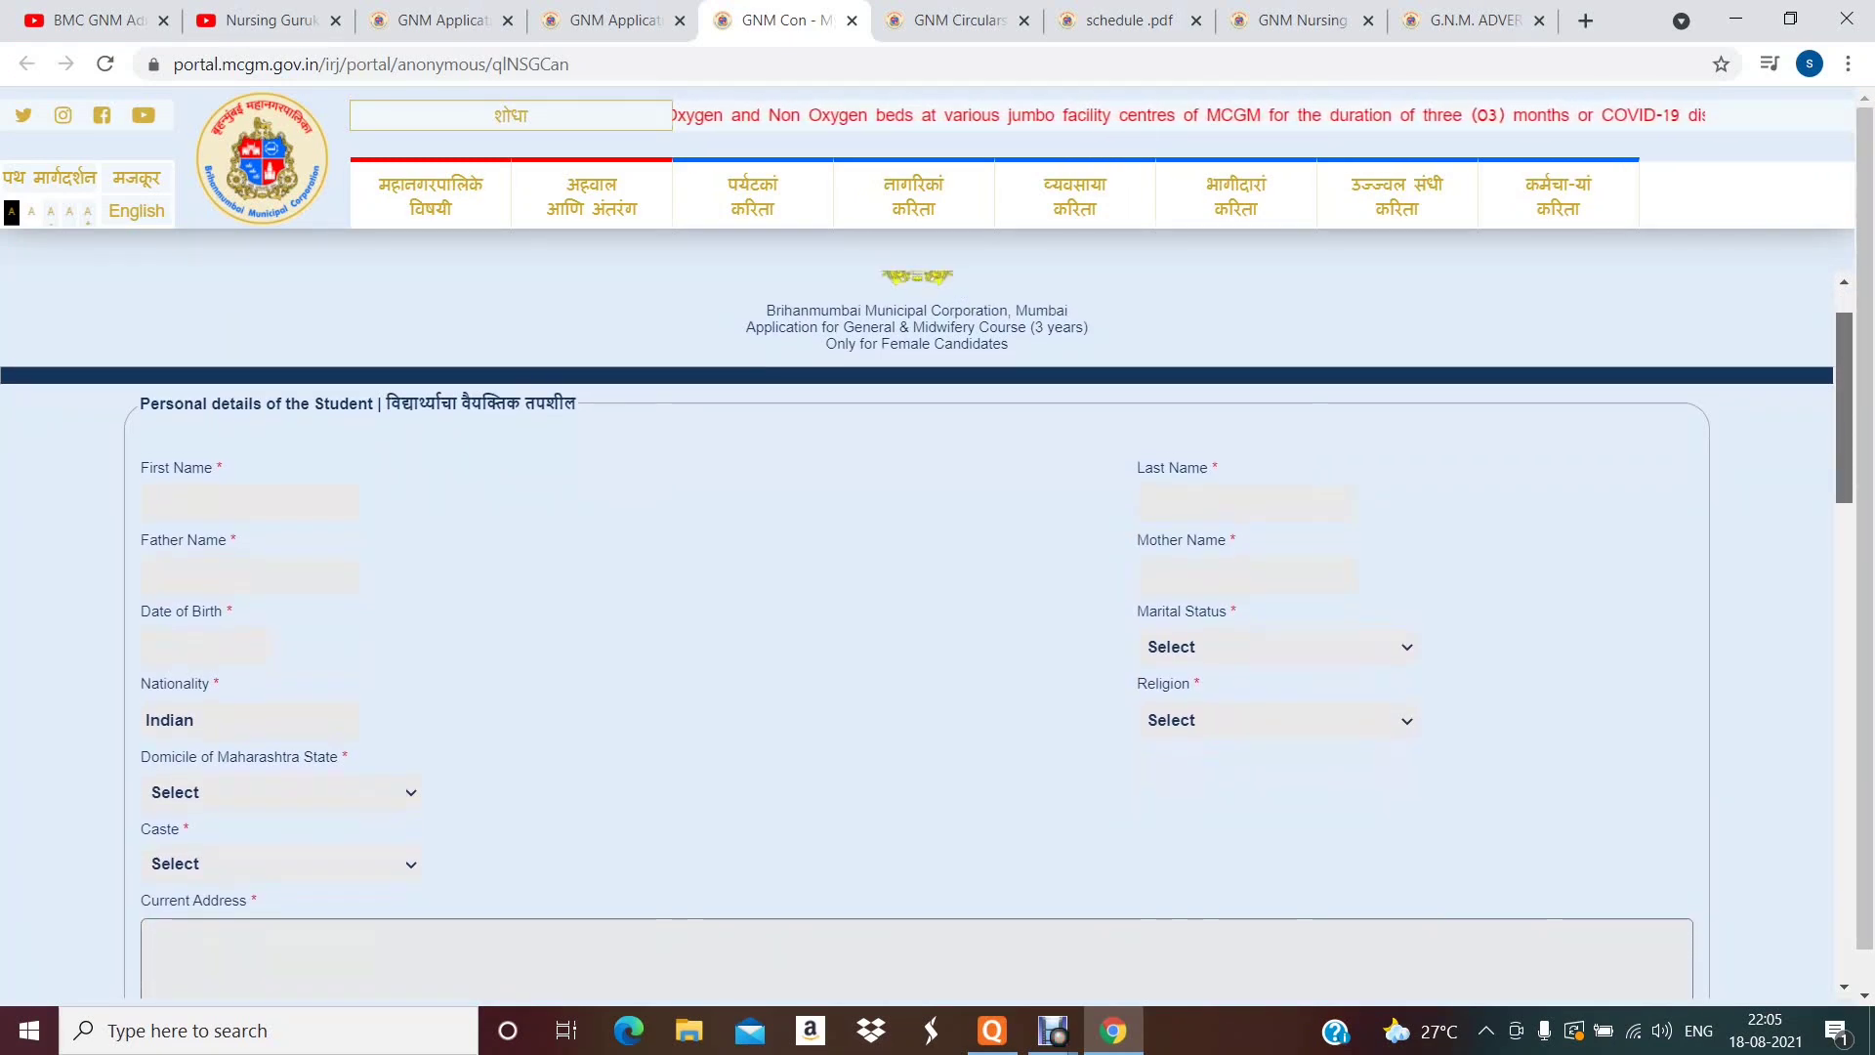
pyautogui.scroll(-1, 928, 635)
pyautogui.scroll(1, 927, 635)
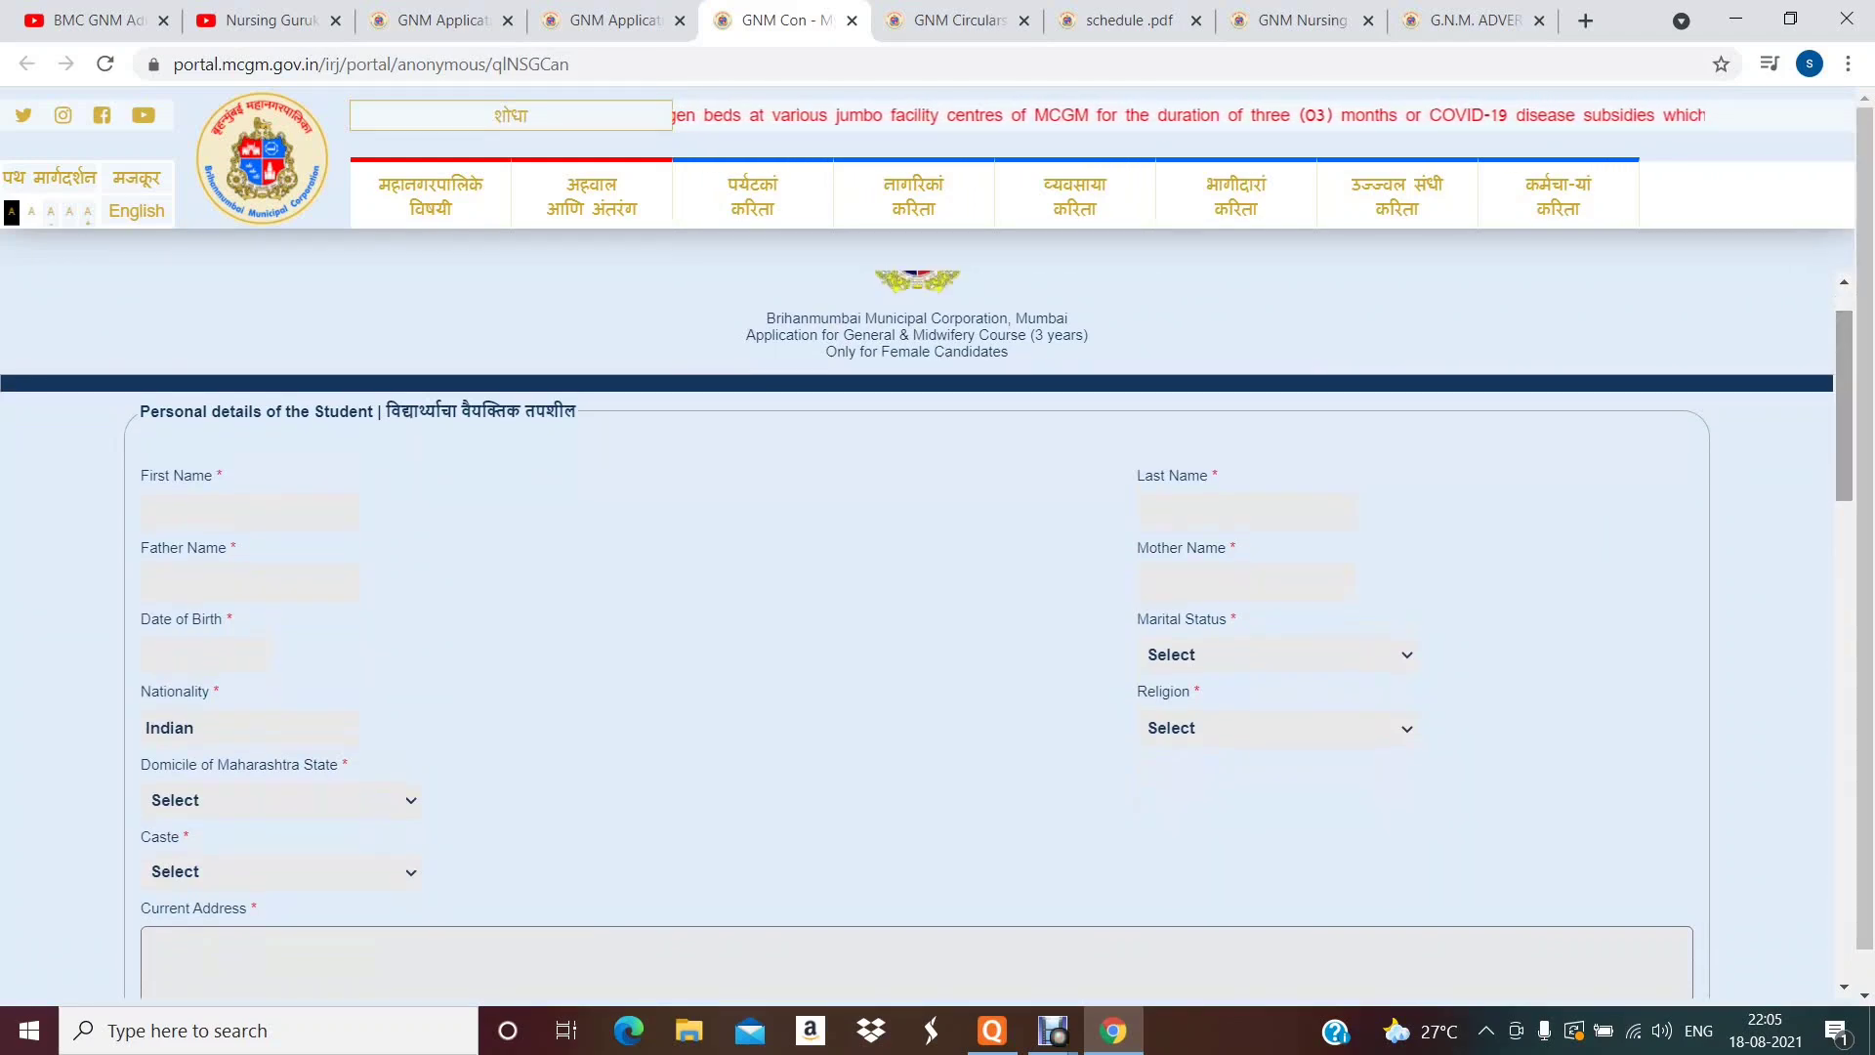
pyautogui.scroll(-2, 928, 634)
pyautogui.scroll(3, 927, 634)
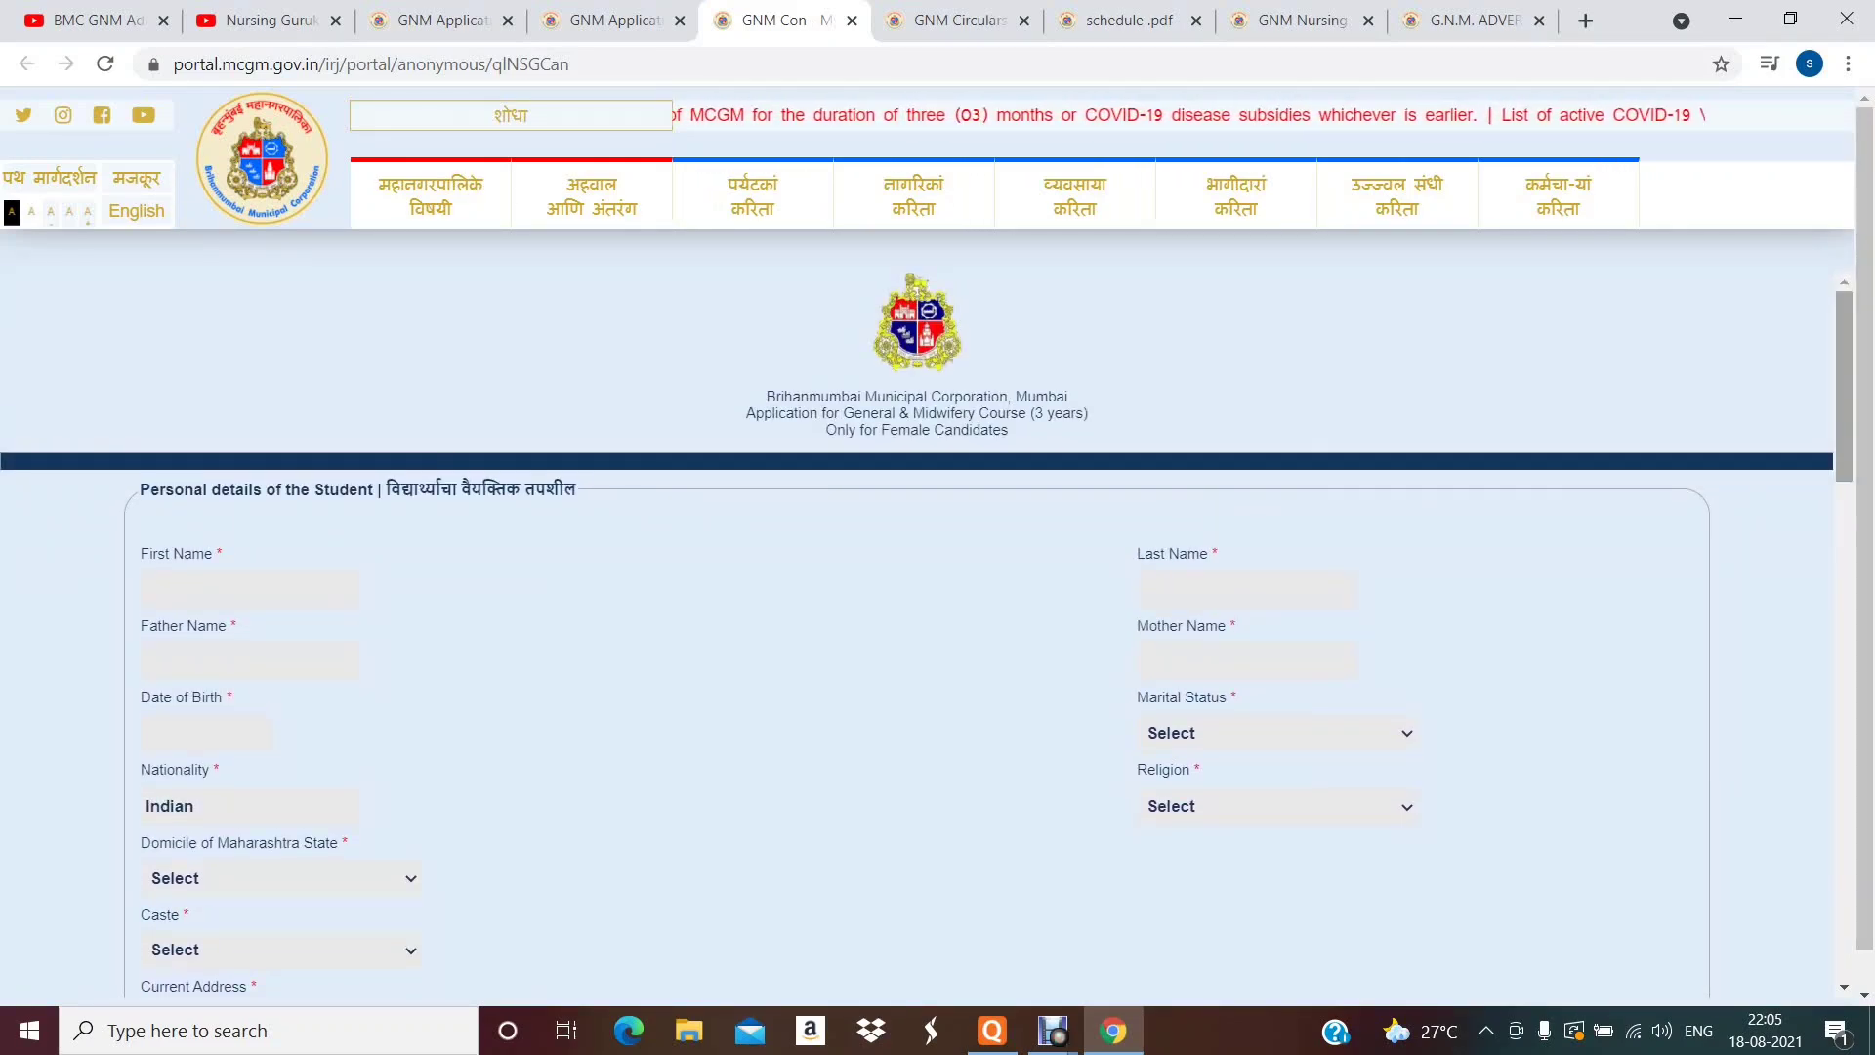
pyautogui.scroll(-1, 927, 634)
pyautogui.scroll(-1, 928, 634)
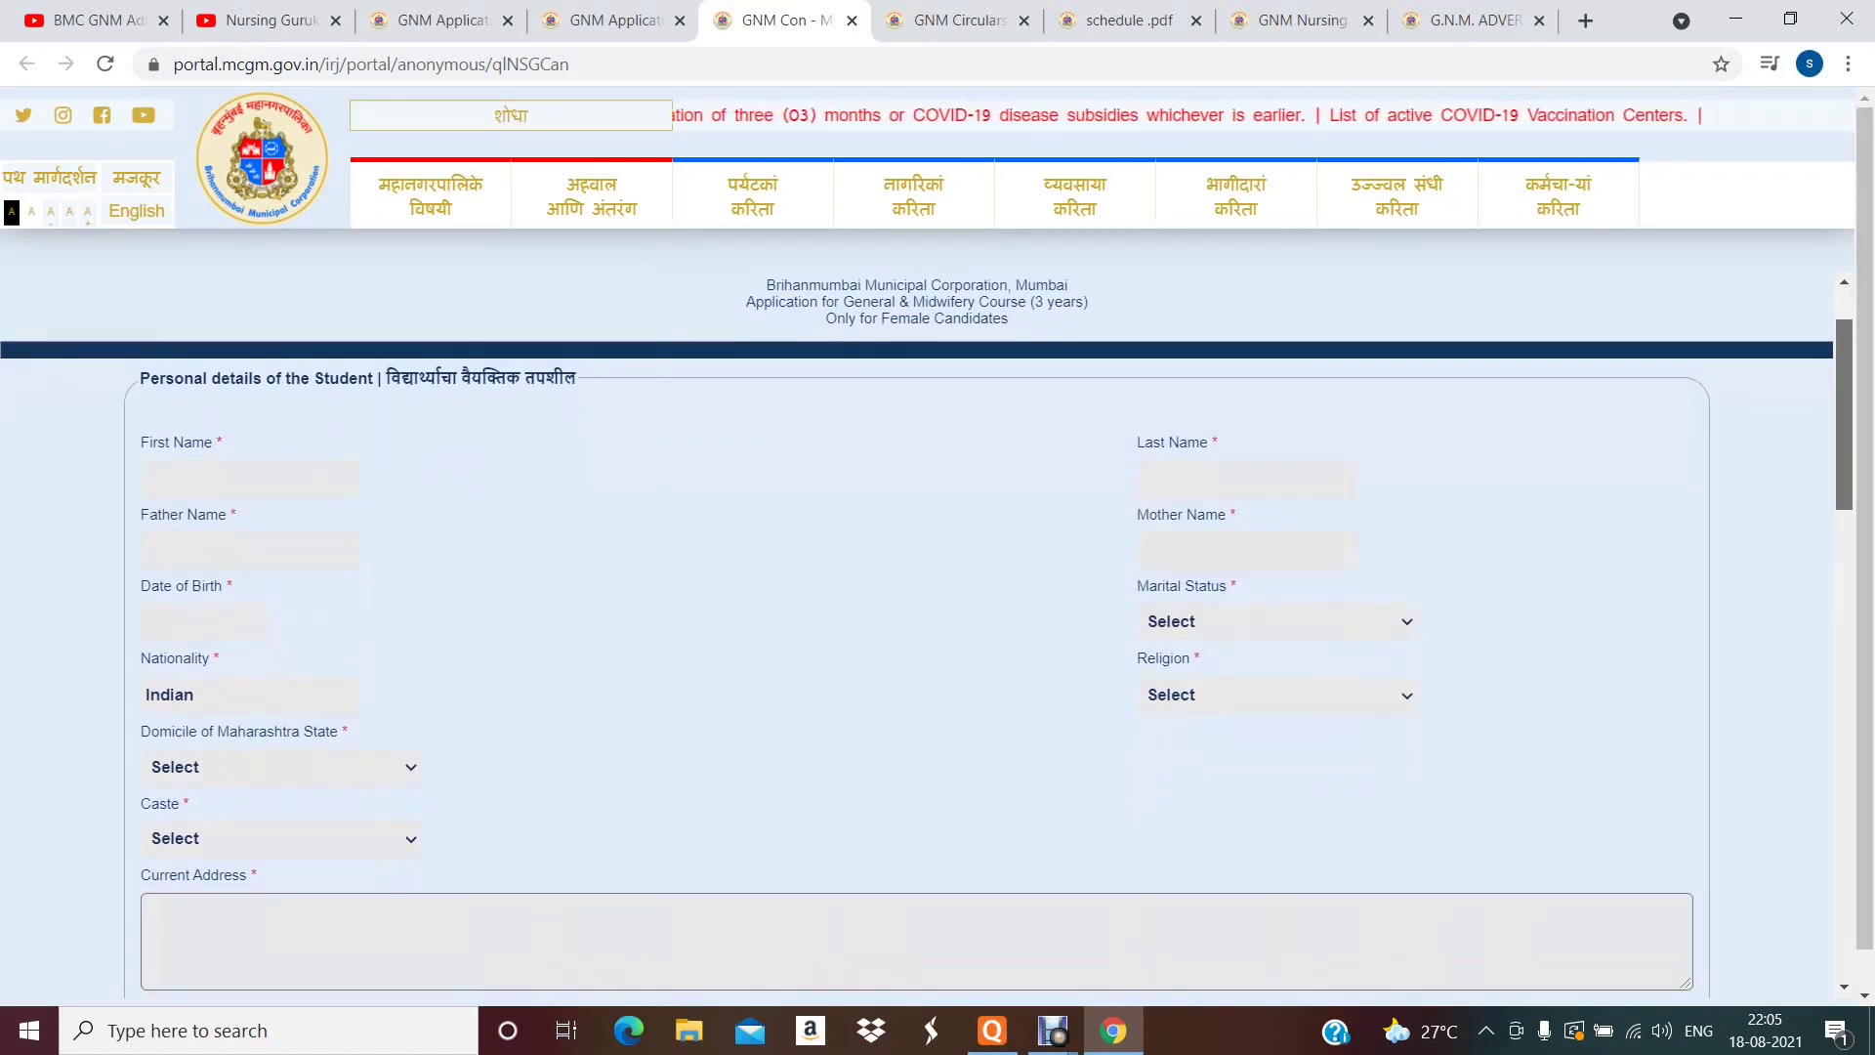
pyautogui.scroll(-1, 928, 634)
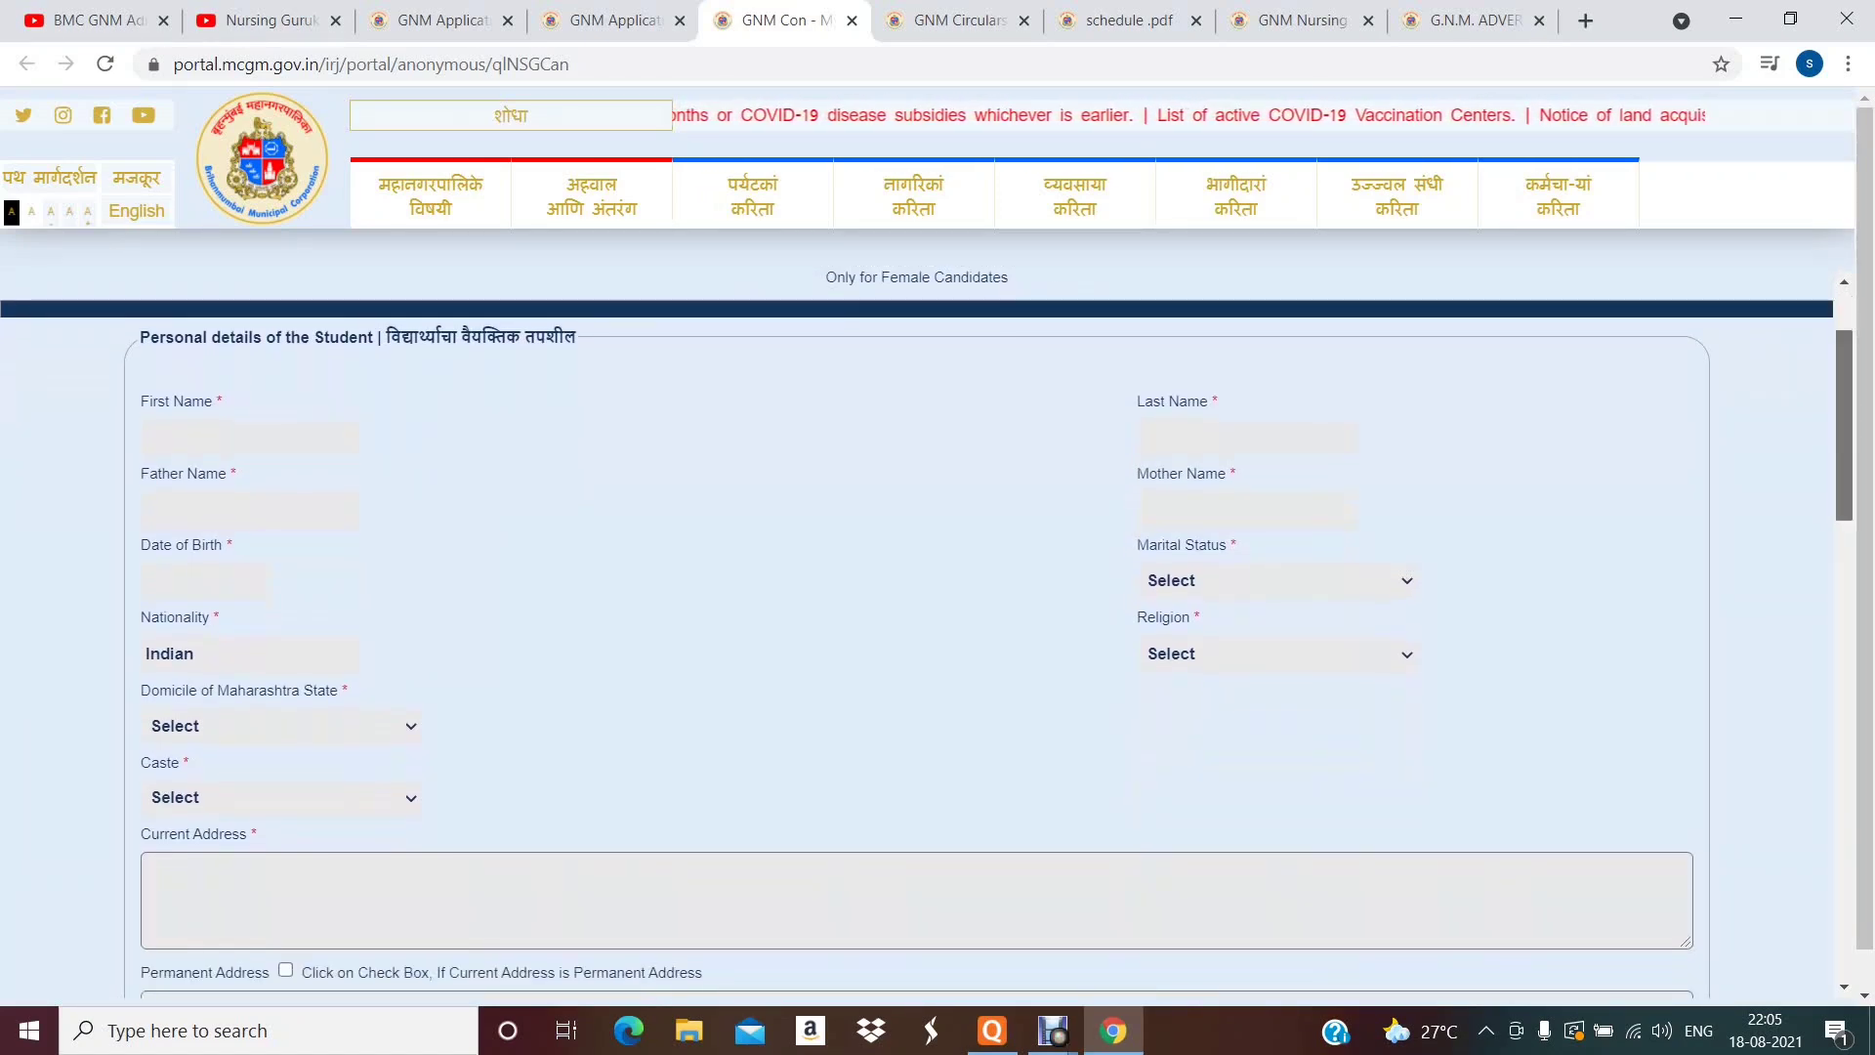
pyautogui.scroll(-1, 927, 635)
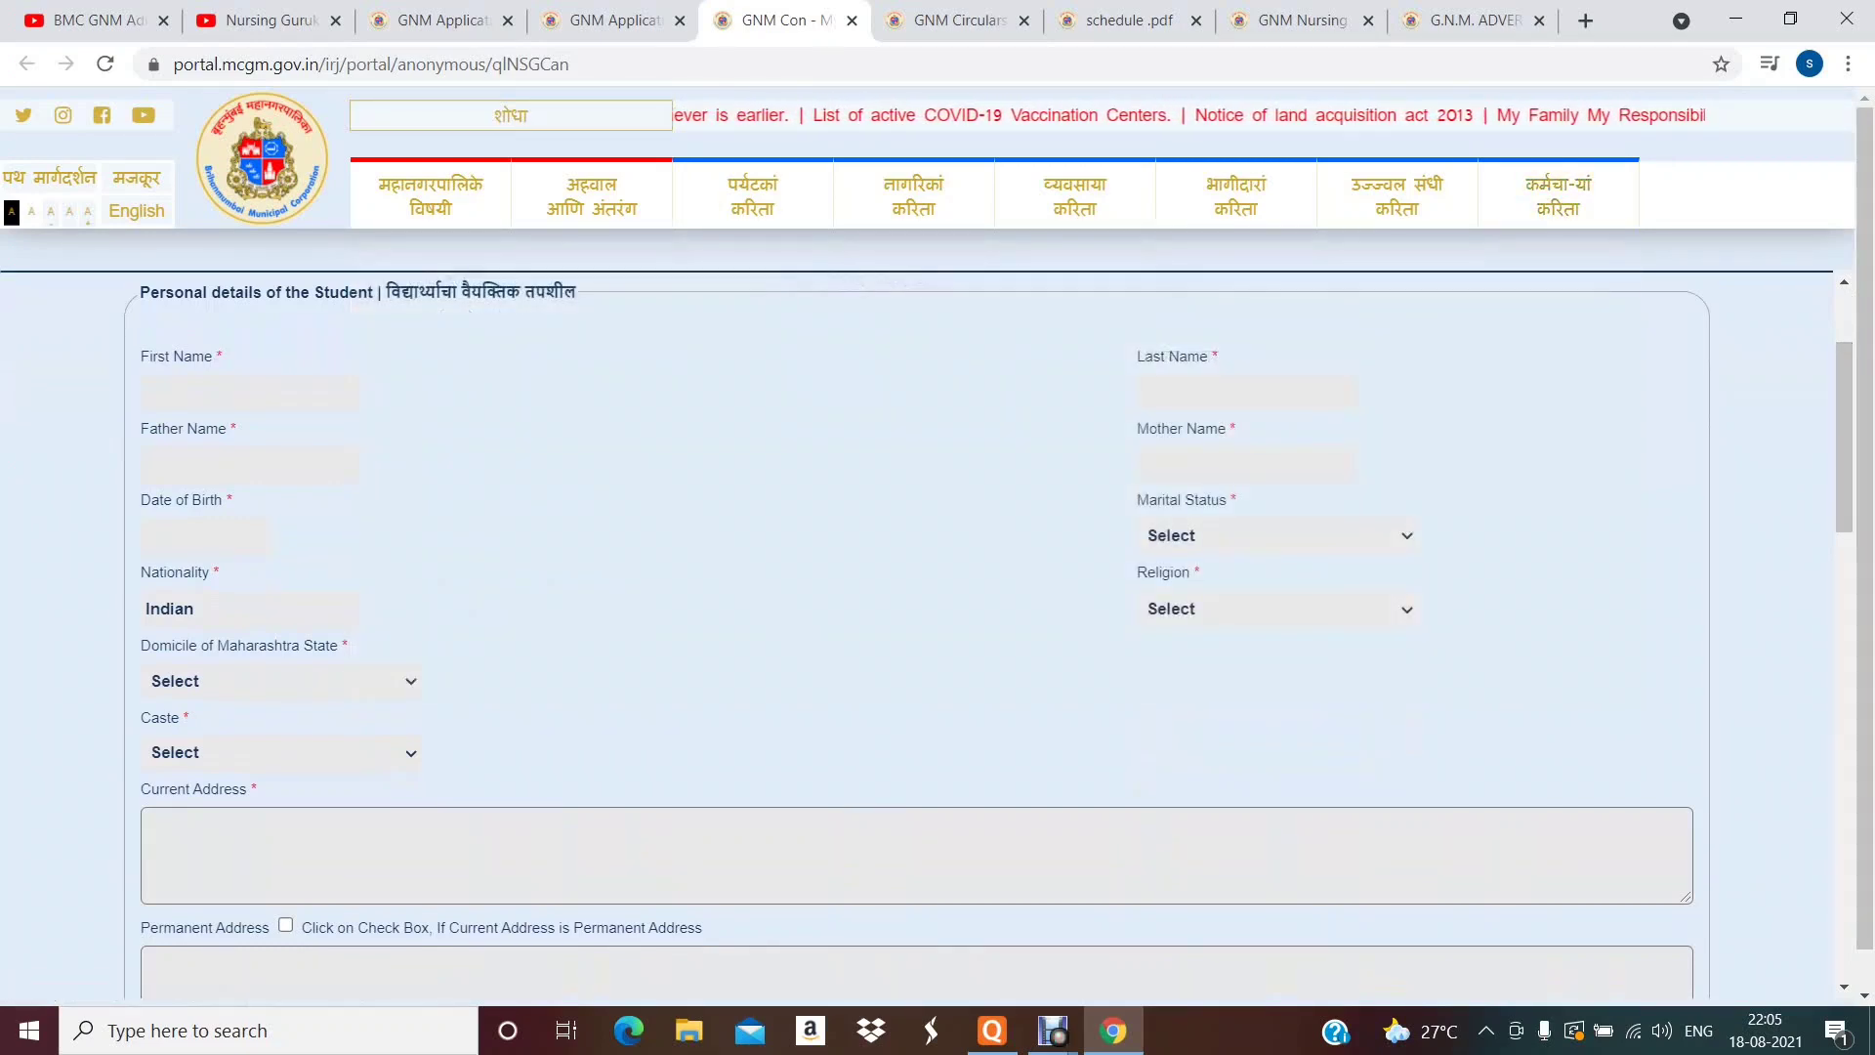
# - Type the student's father's name, last name and mother's name into their name fields
pyautogui.click(250, 392)
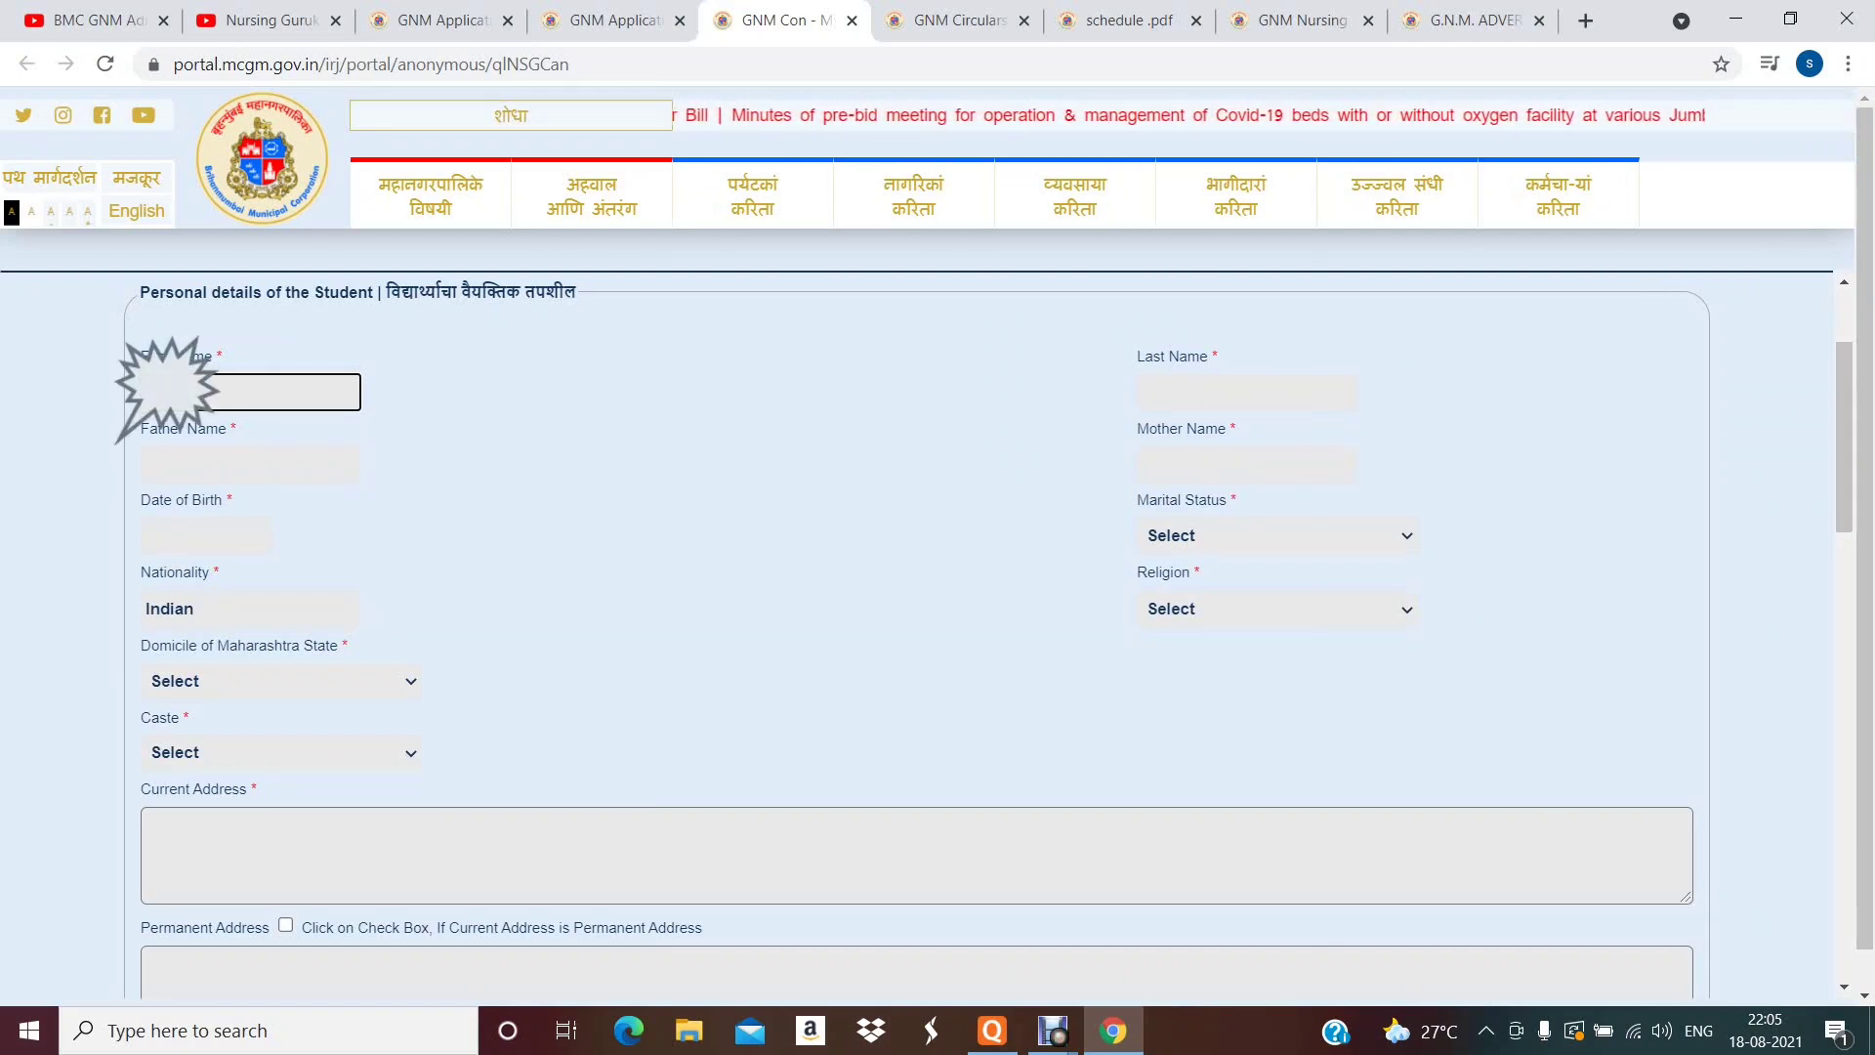
pyautogui.click(250, 464)
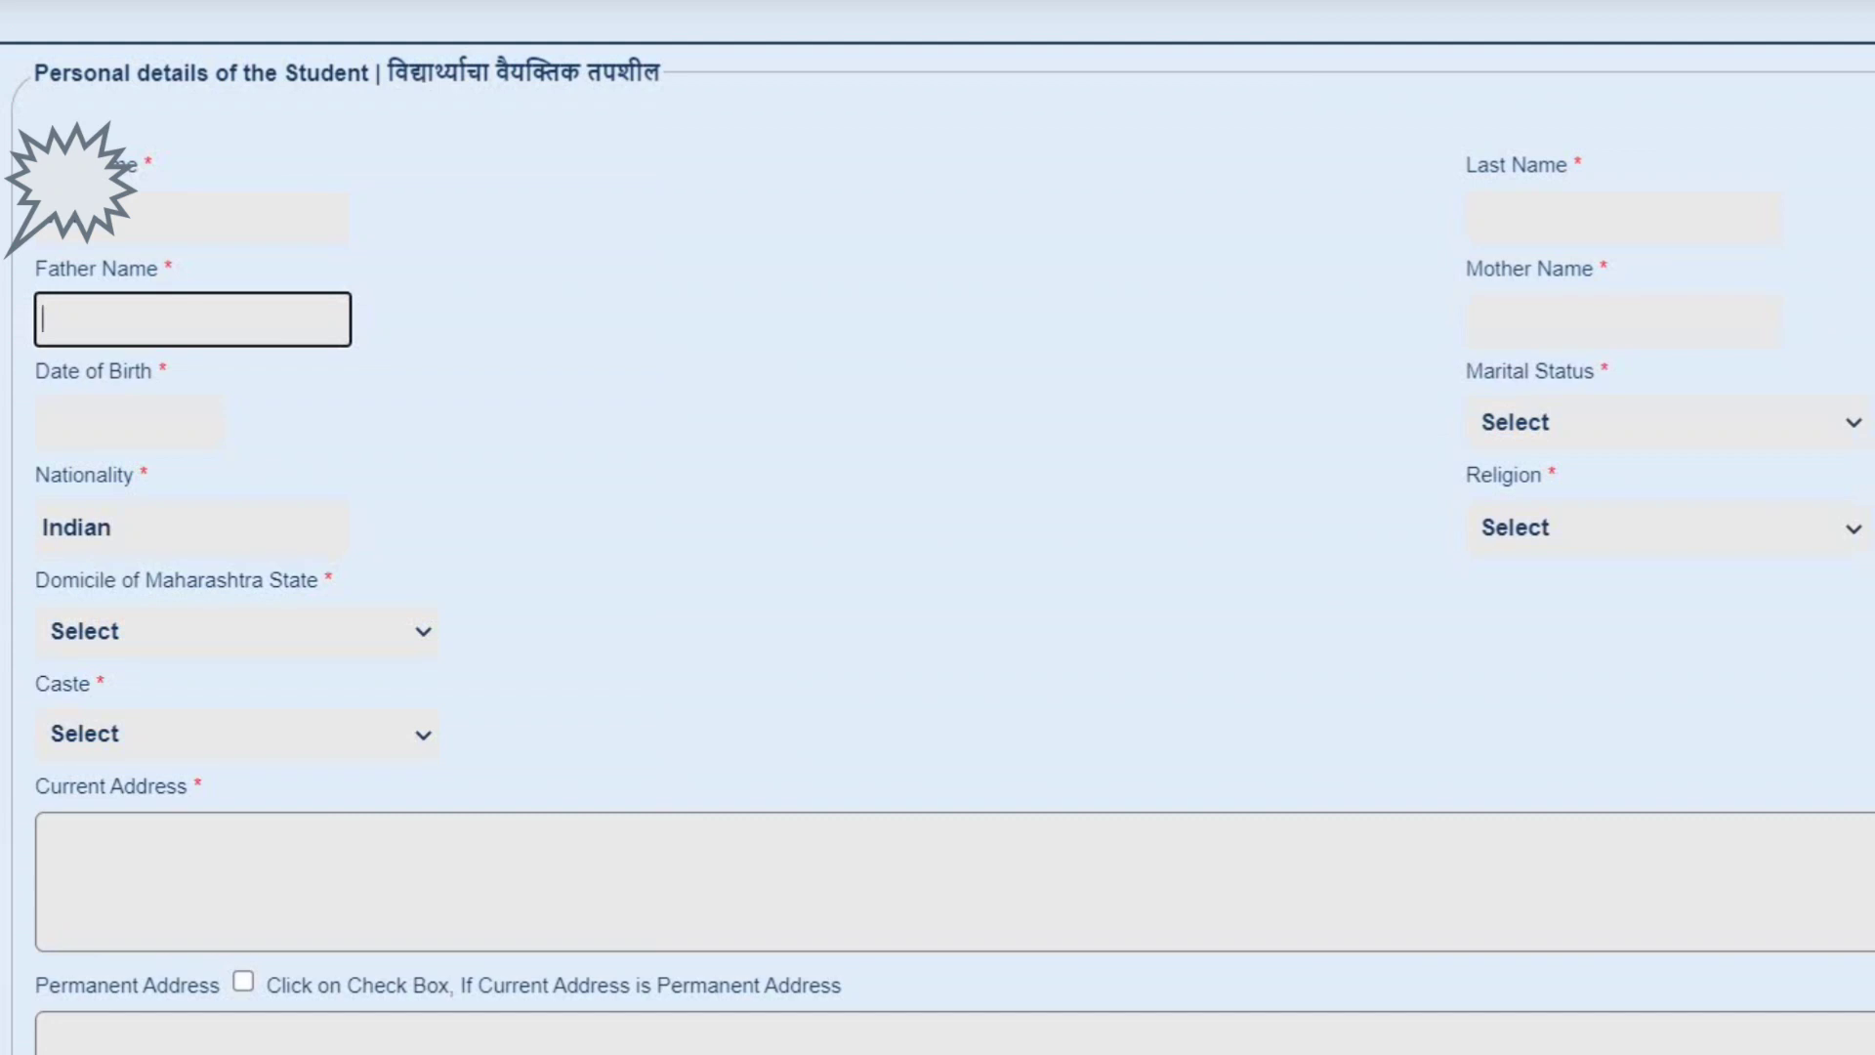
pyautogui.click(1622, 215)
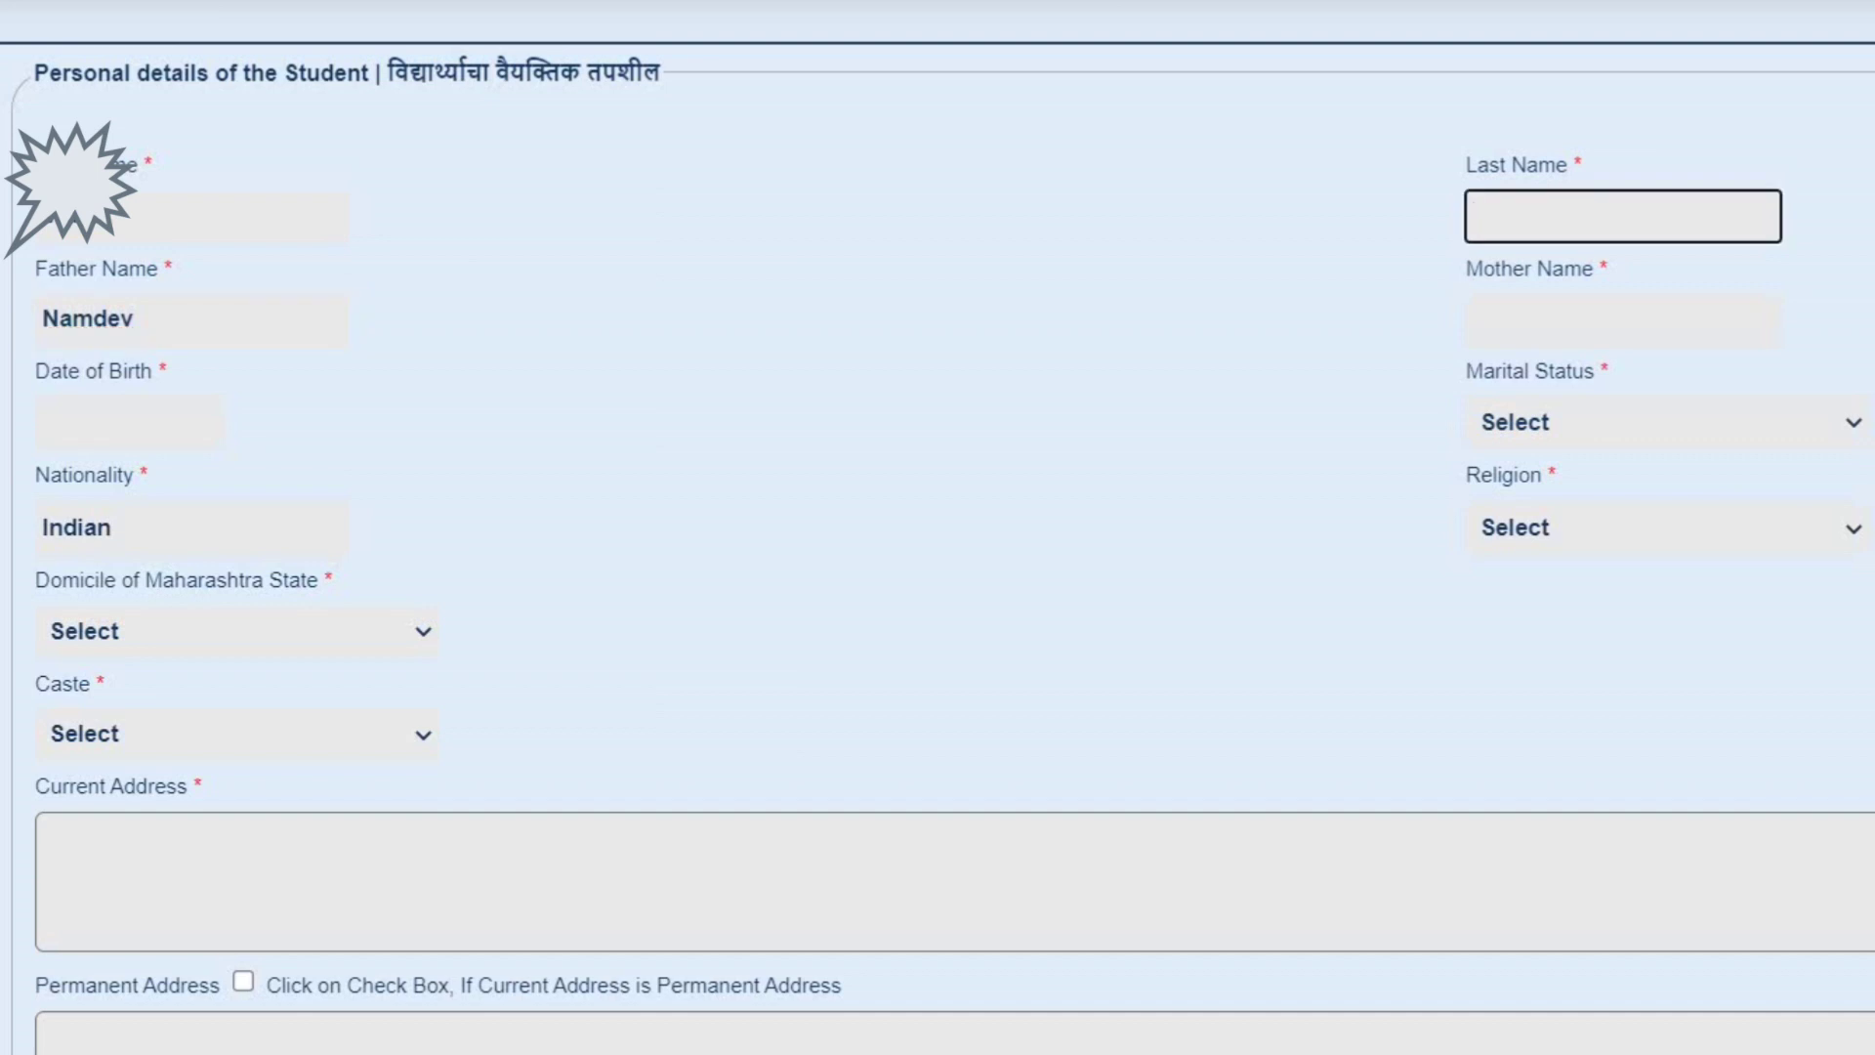
pyautogui.click(1622, 319)
pyautogui.write('S')
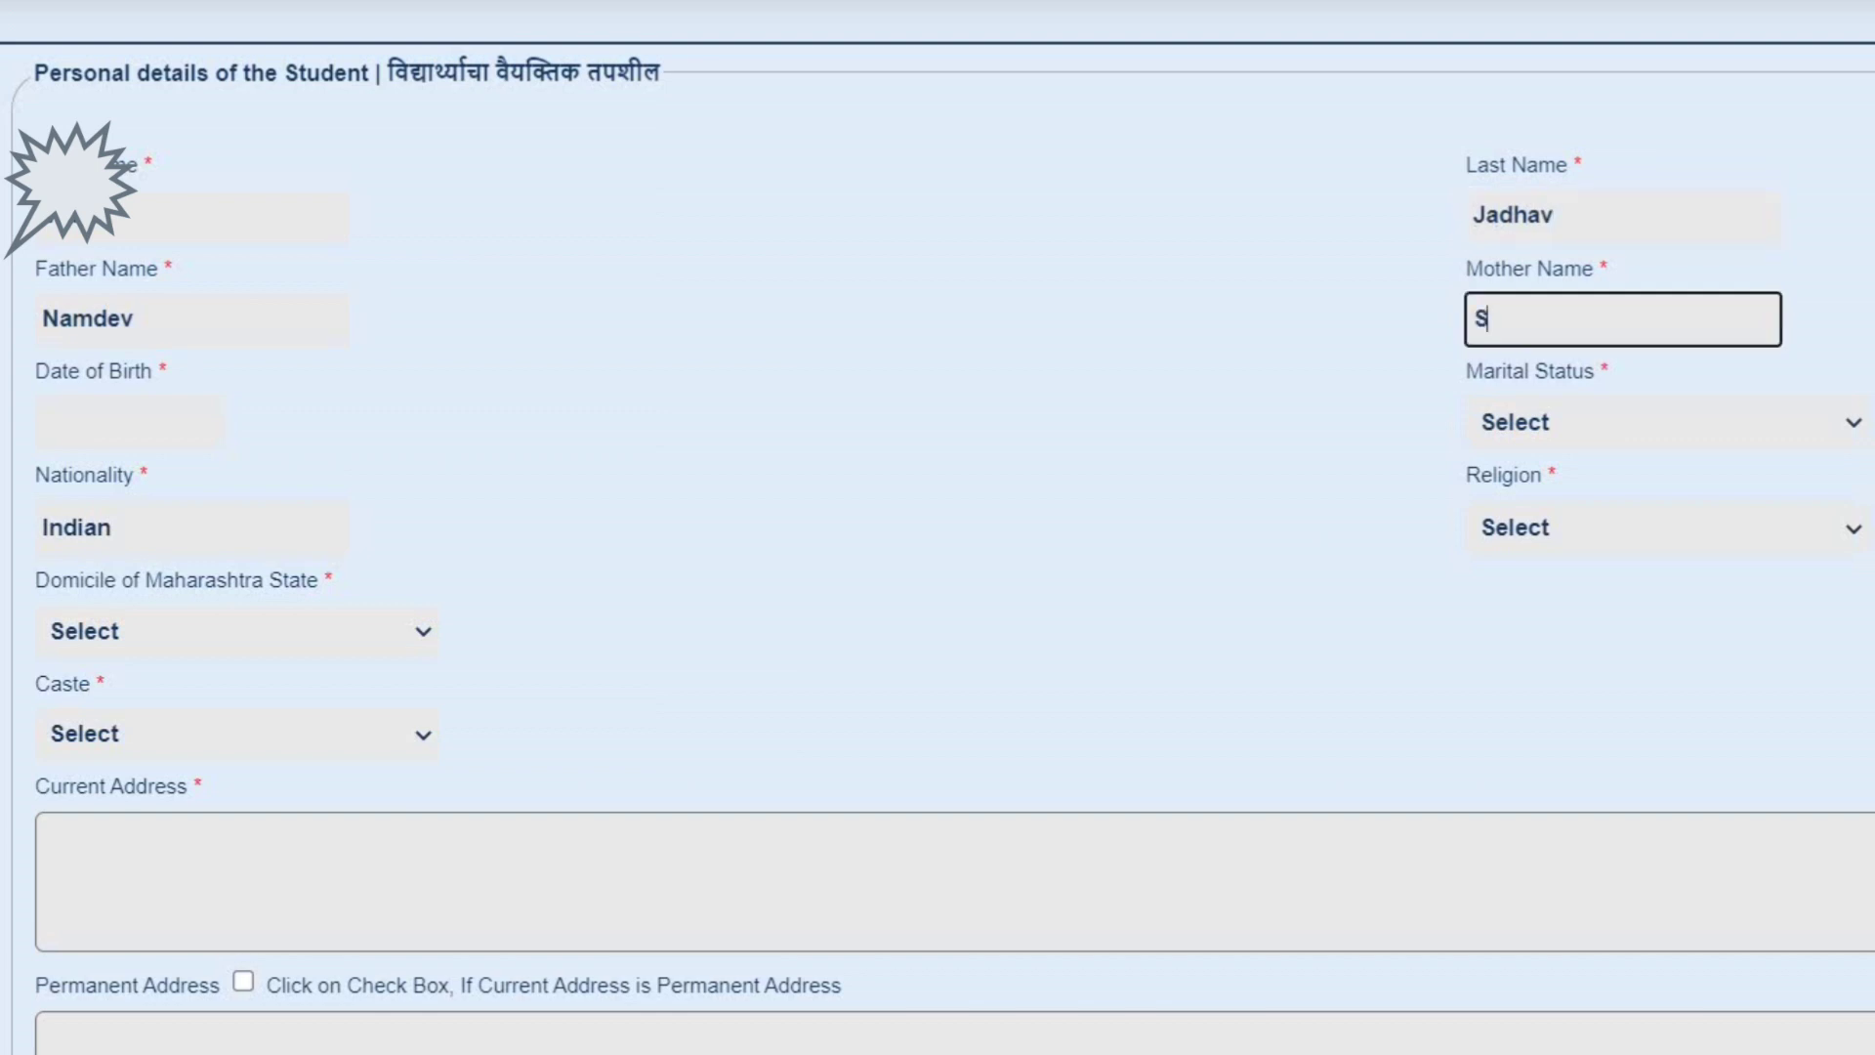
pyautogui.write('unita')
pyautogui.click(129, 421)
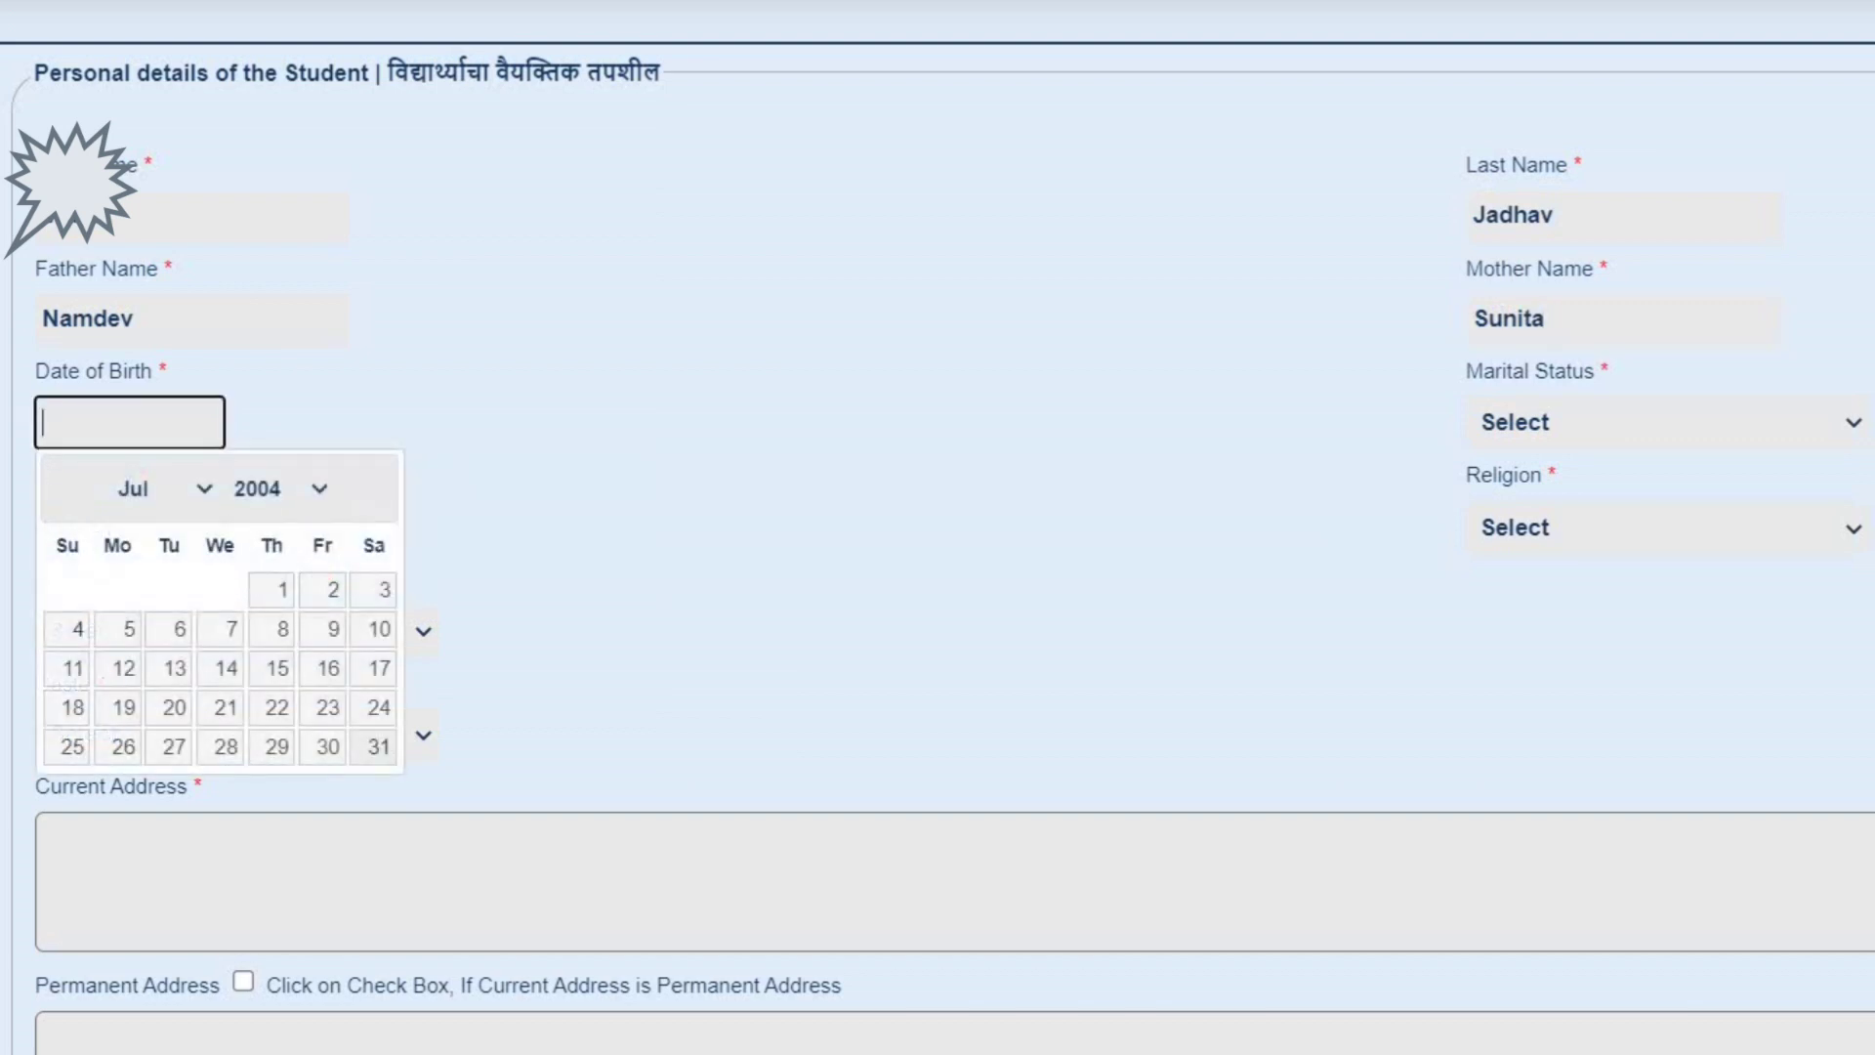
pyautogui.click(273, 488)
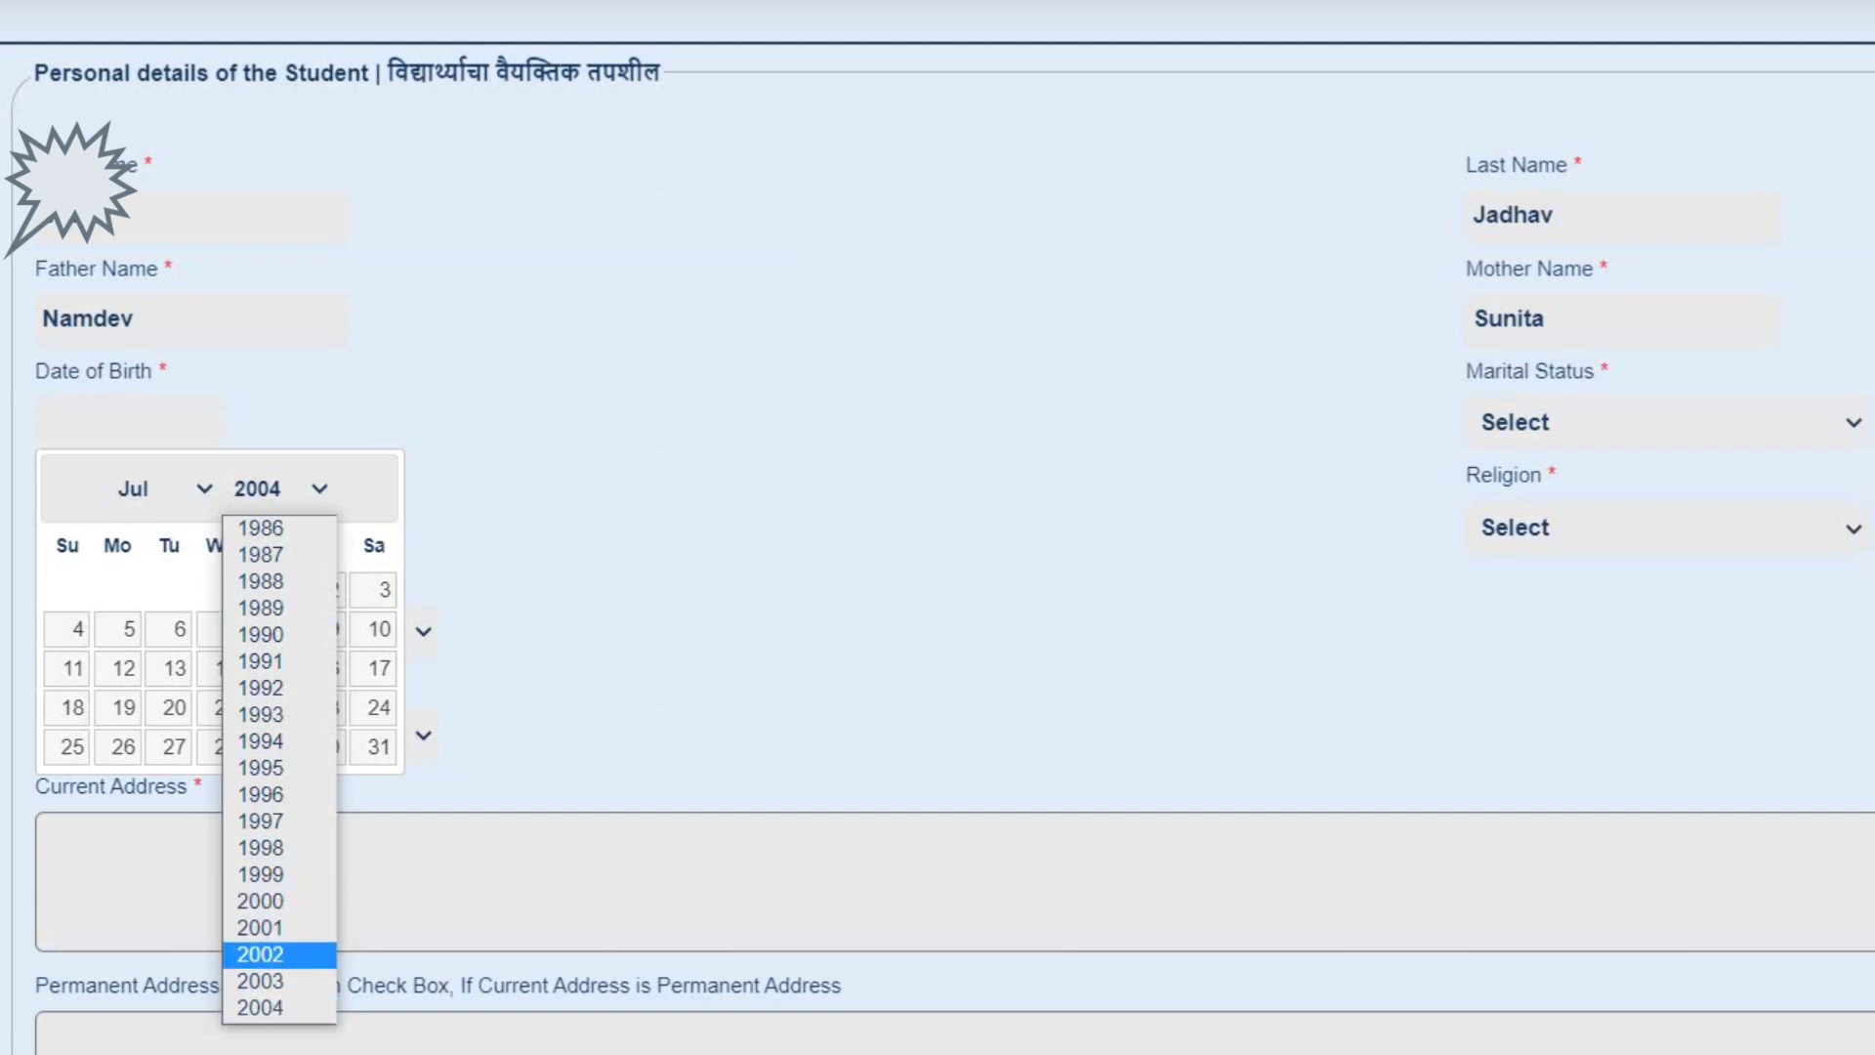
pyautogui.press('Return')
pyautogui.click(161, 488)
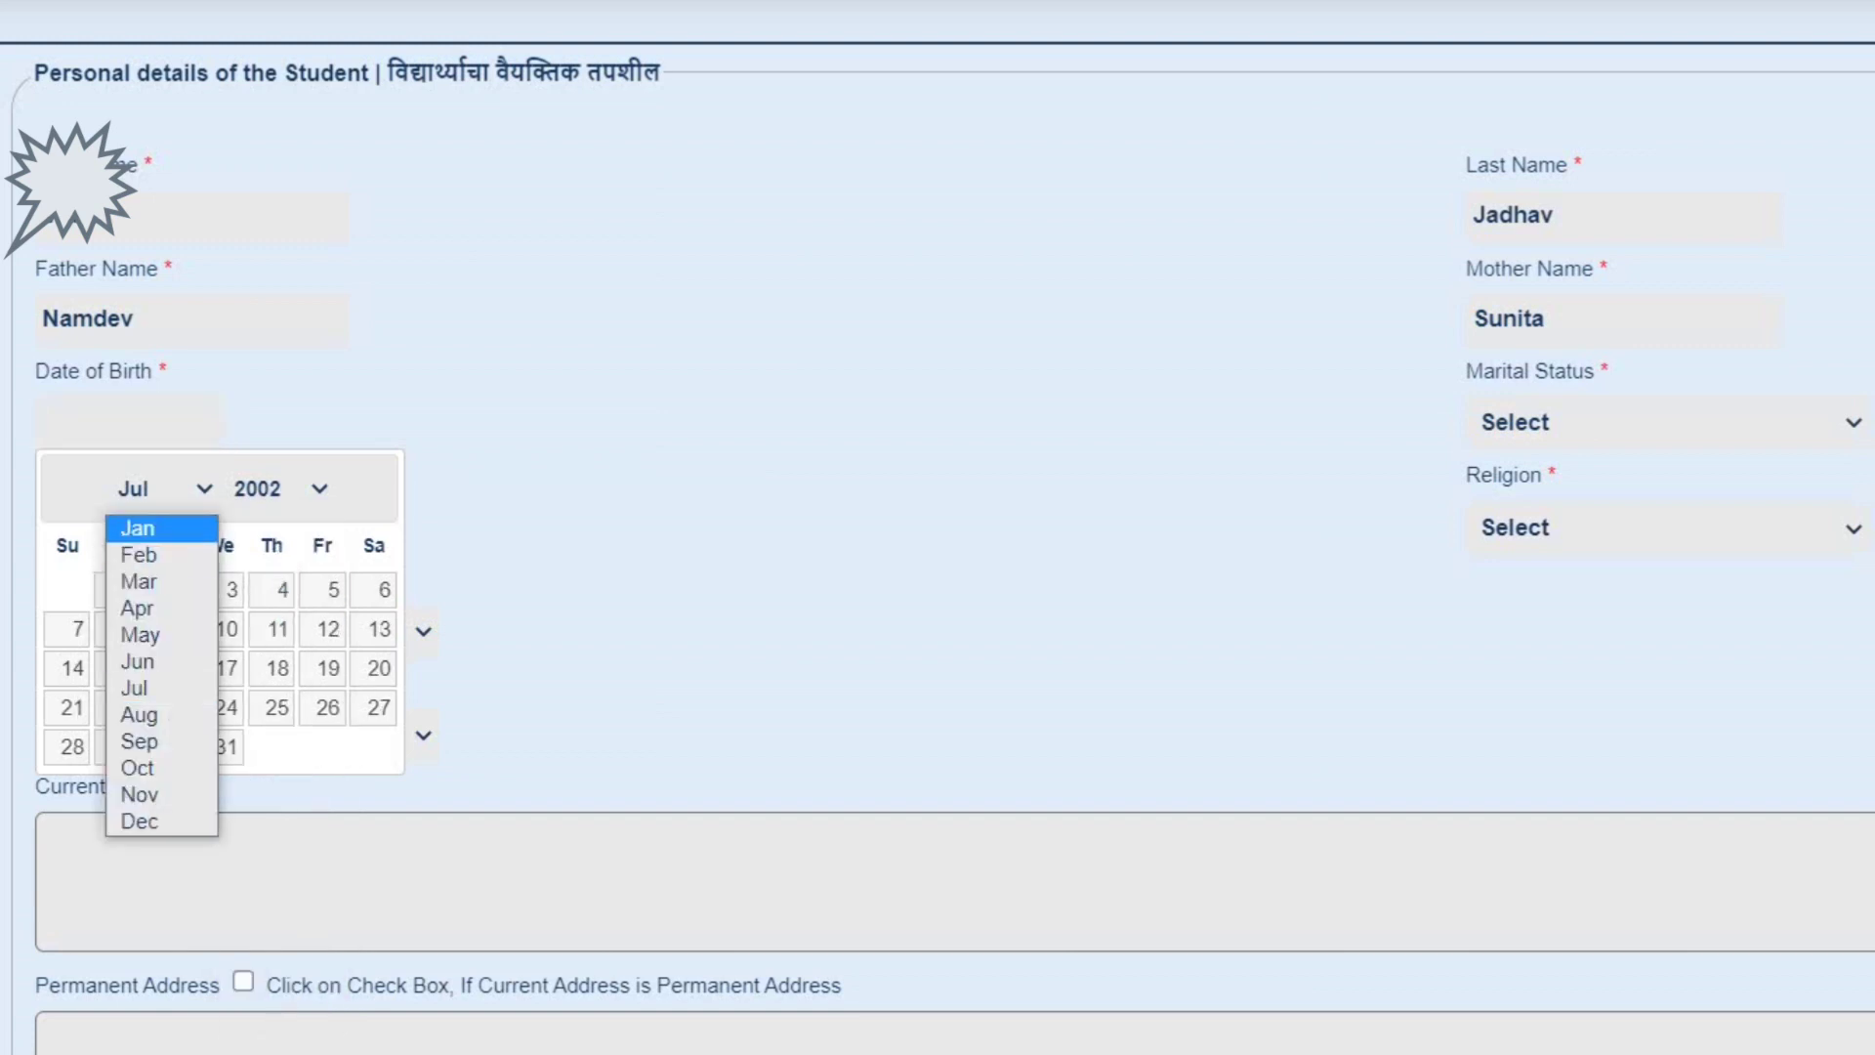
pyautogui.press('Down')
pyautogui.press('Down')
pyautogui.press('Down')
pyautogui.press('Down')
pyautogui.press('Up')
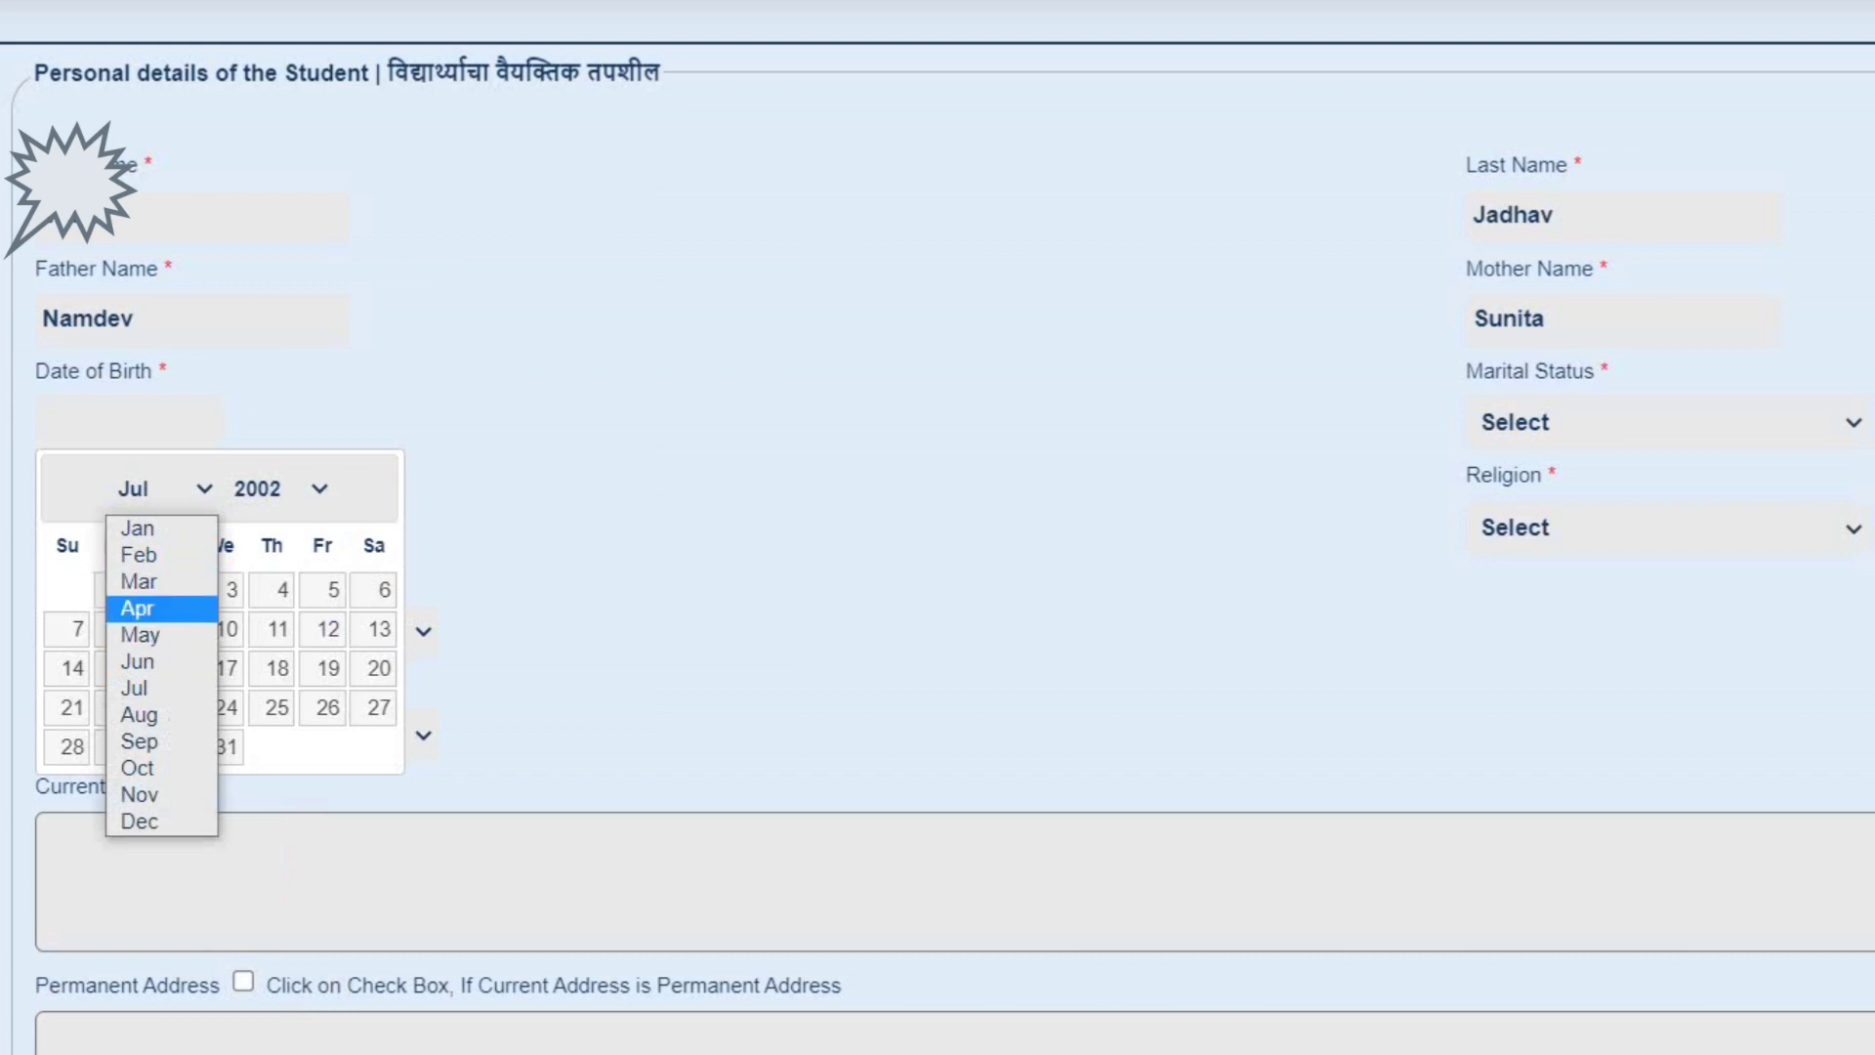
pyautogui.press('Return')
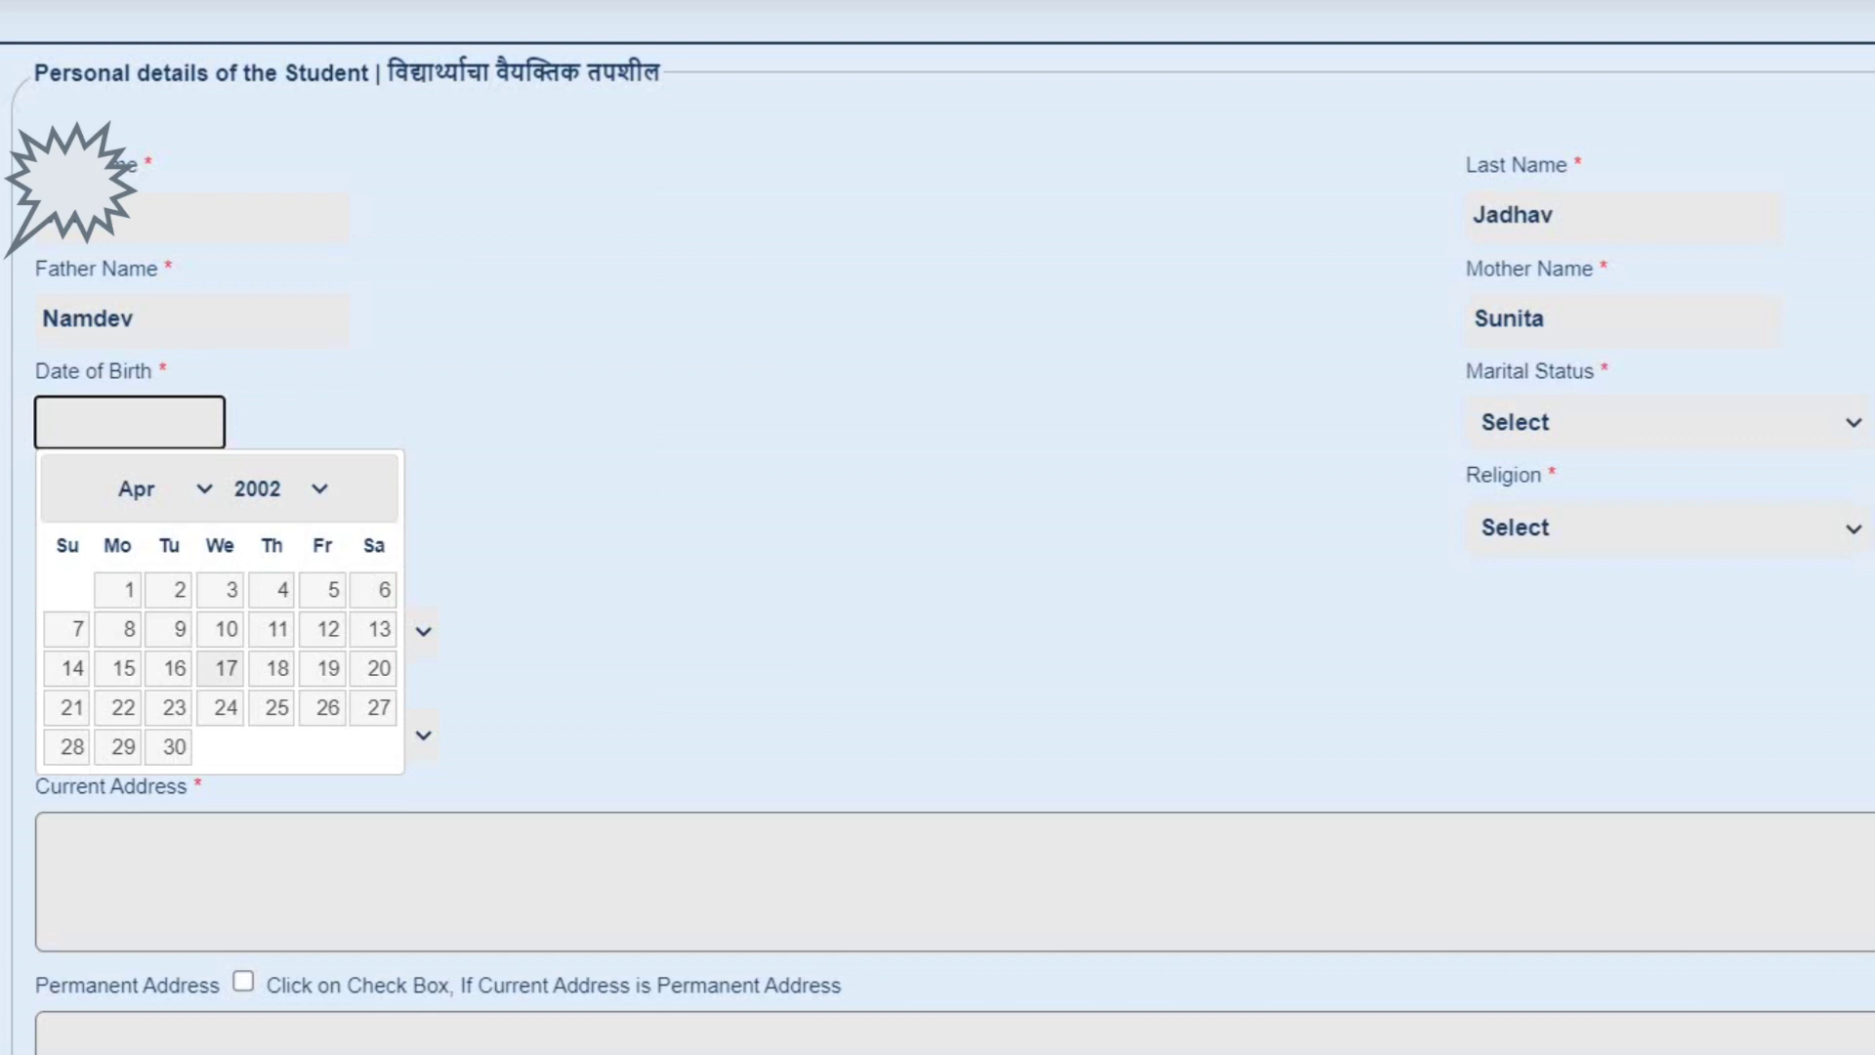
pyautogui.press('Return')
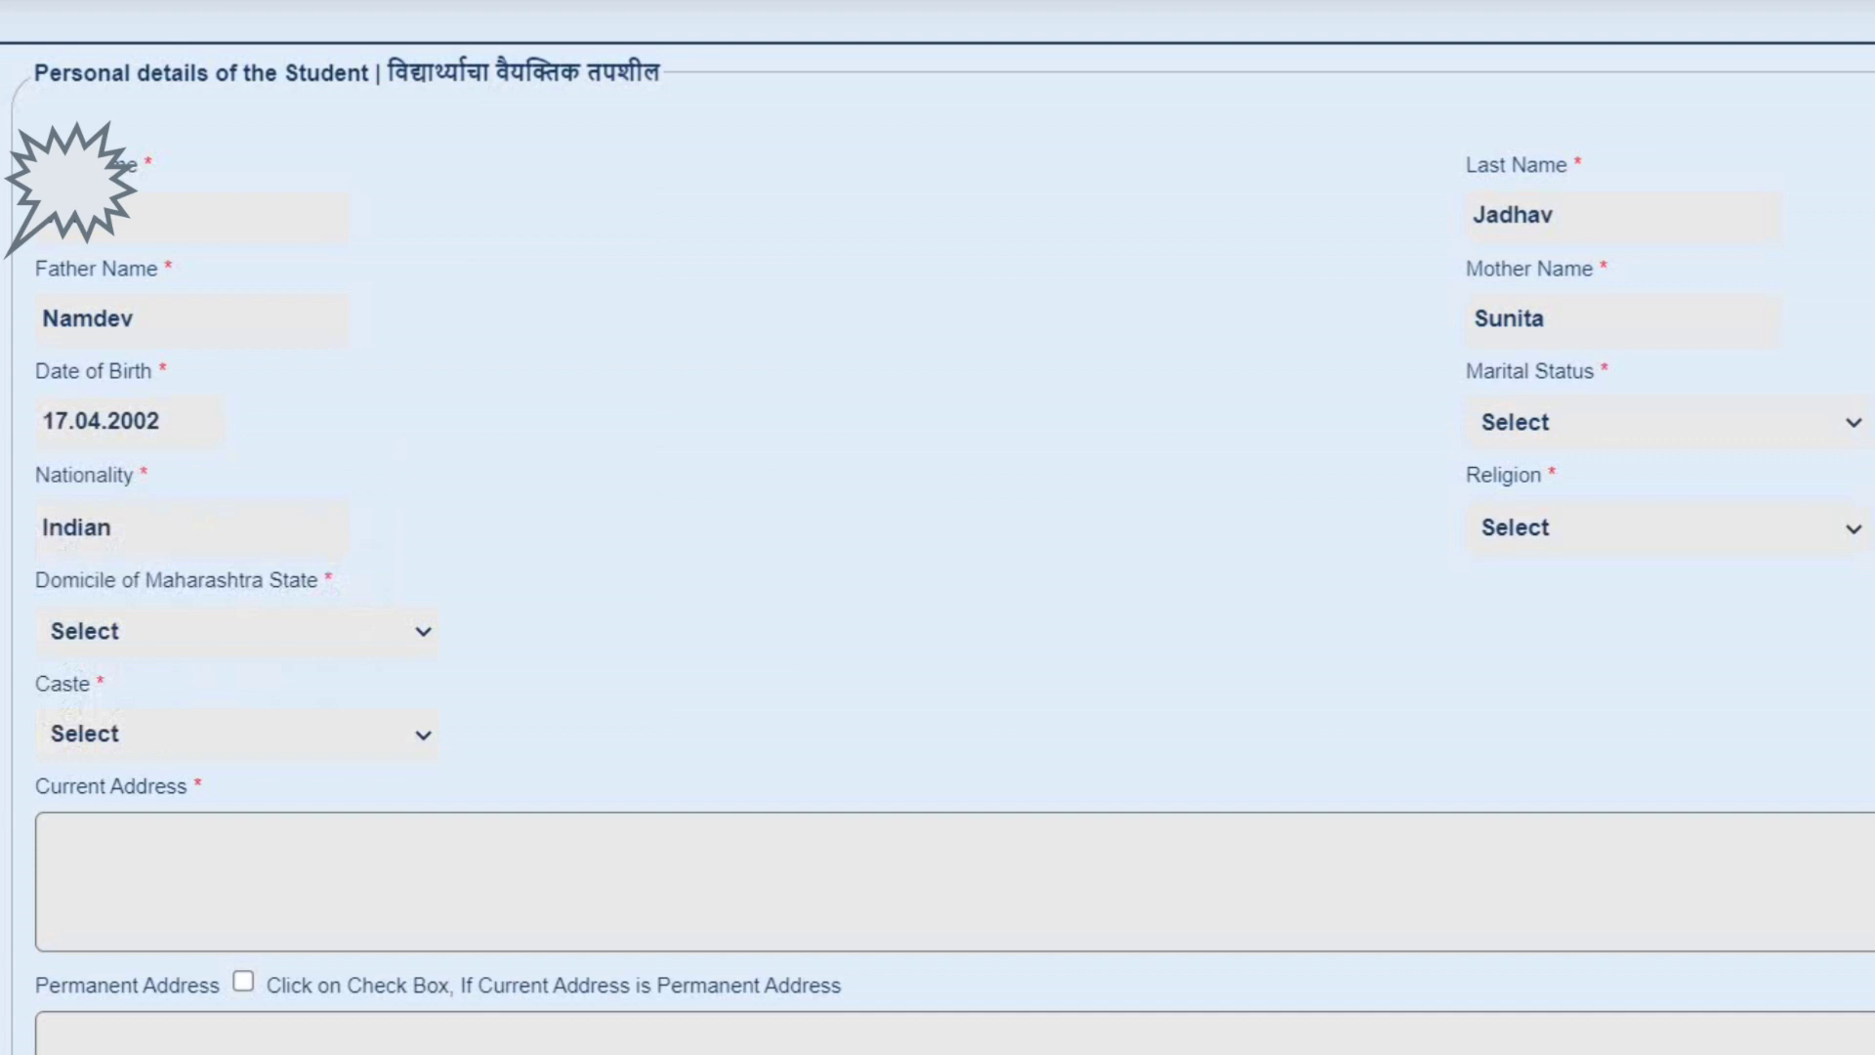
# - Choose Single for marital status and Hindu for religion
pyautogui.click(1666, 422)
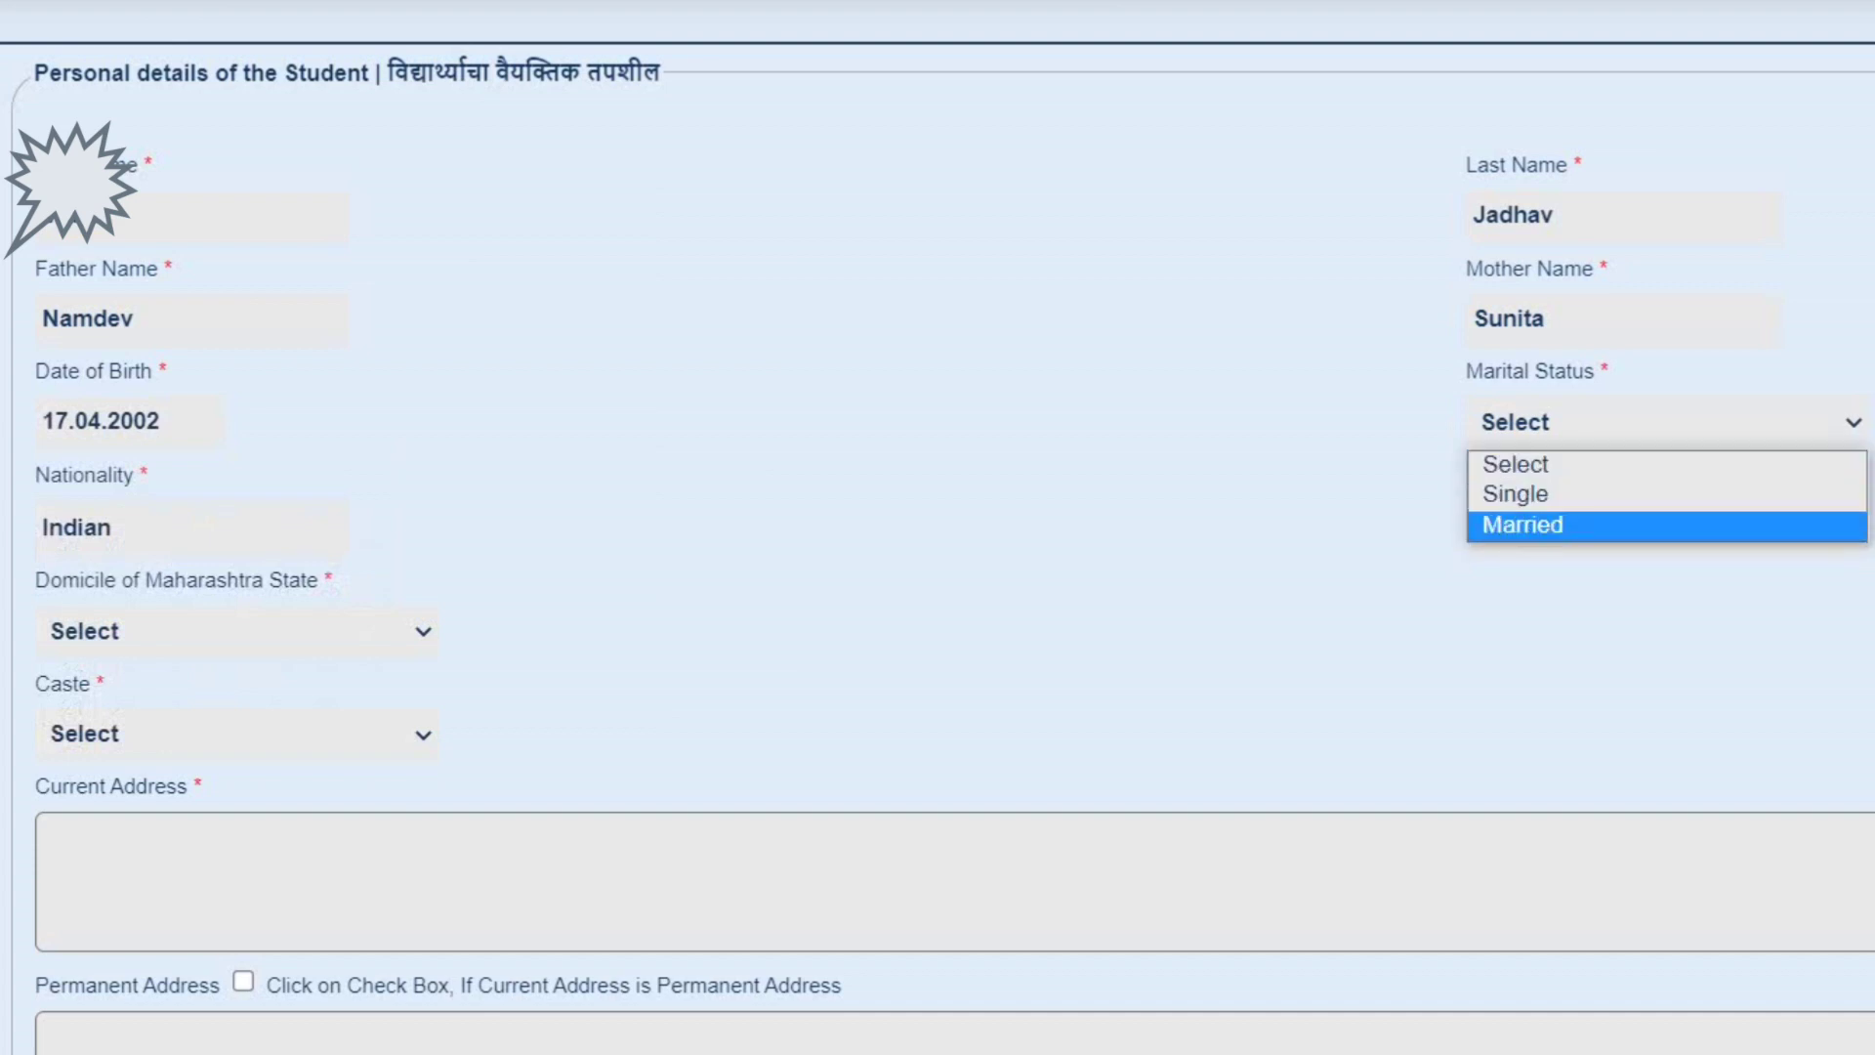
pyautogui.press('Return')
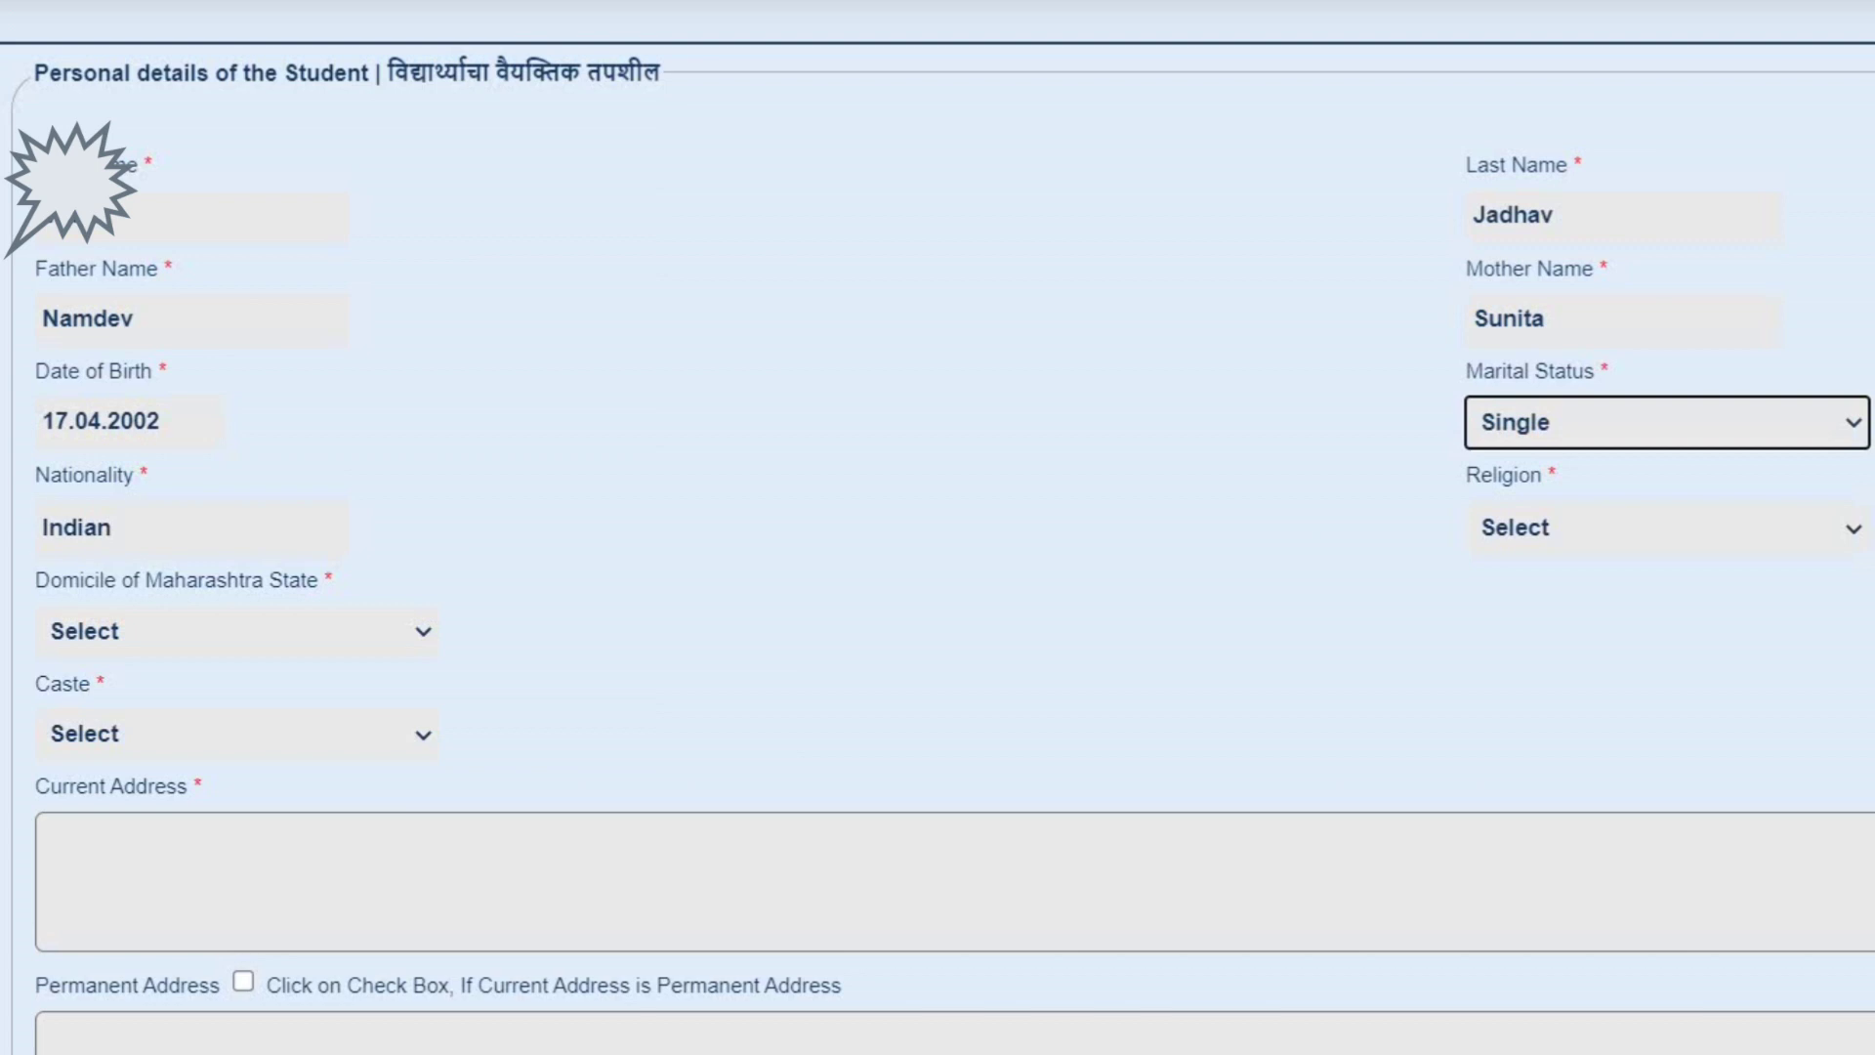
pyautogui.press('Tab')
pyautogui.press('Tab')
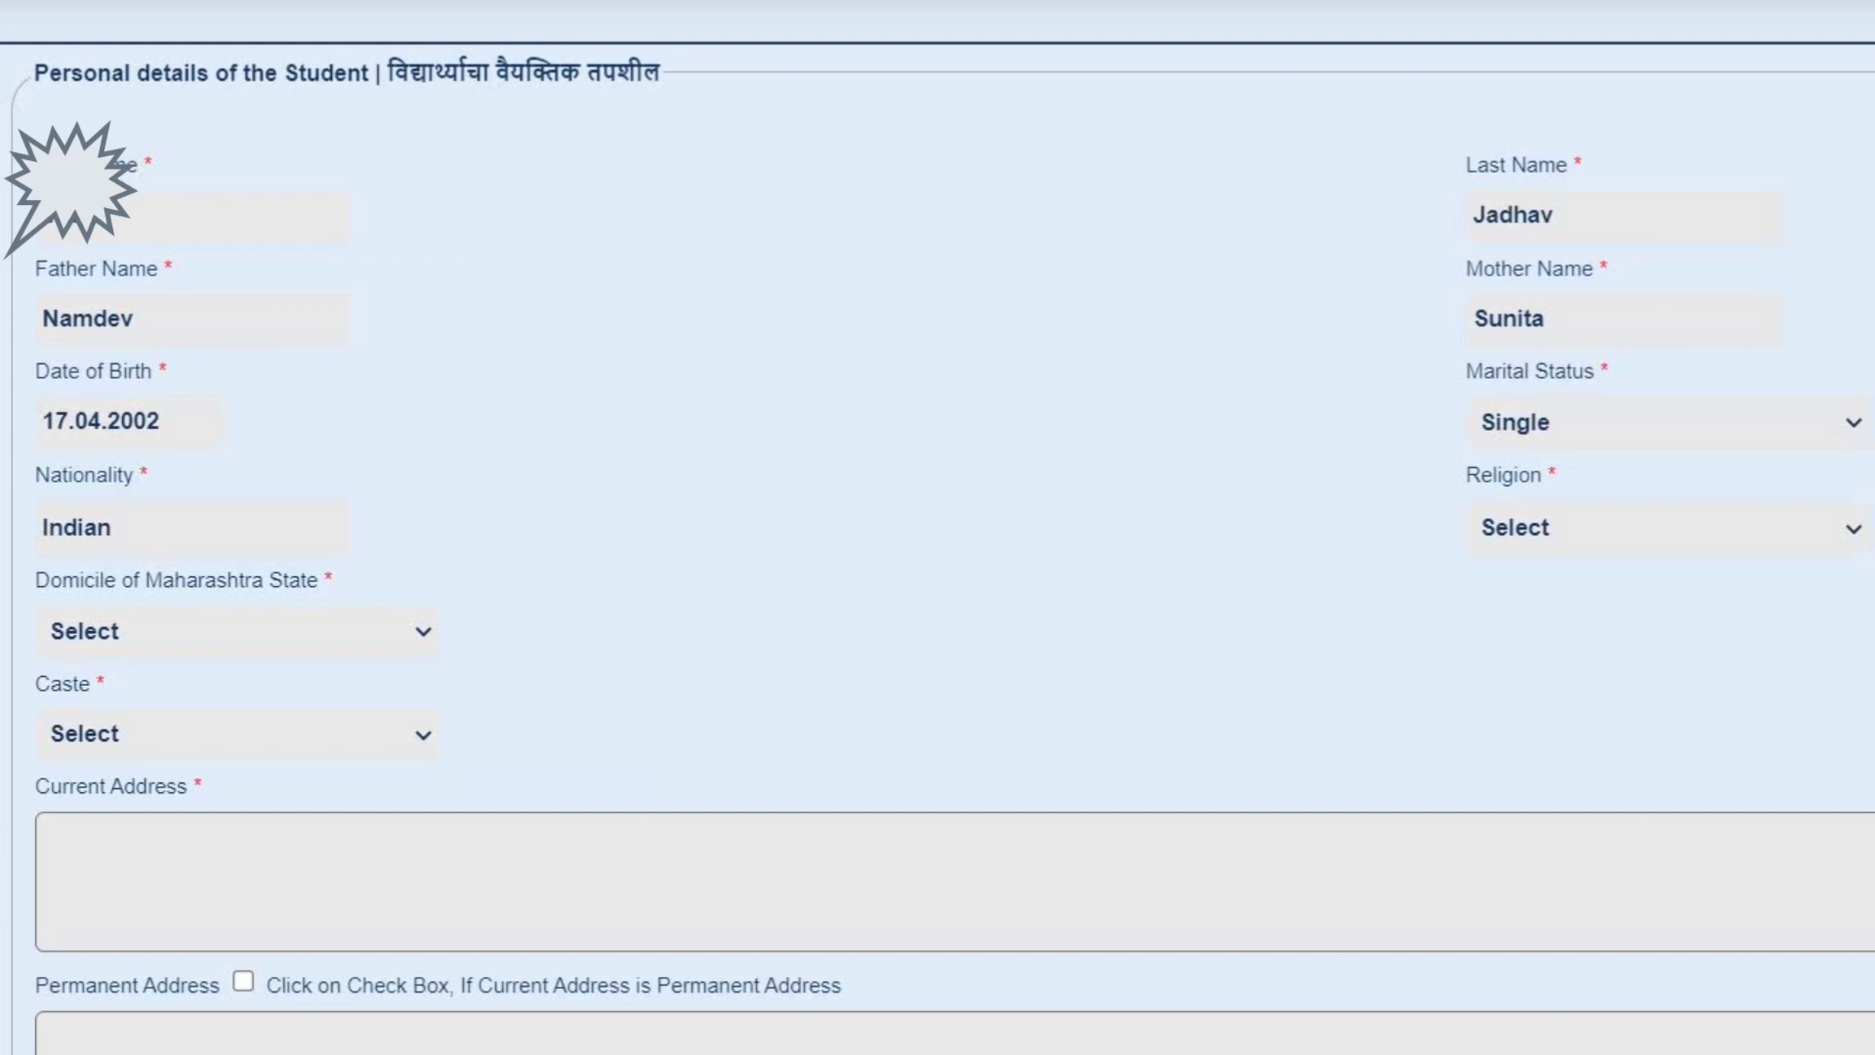
pyautogui.hotkey('alt', 'Down')
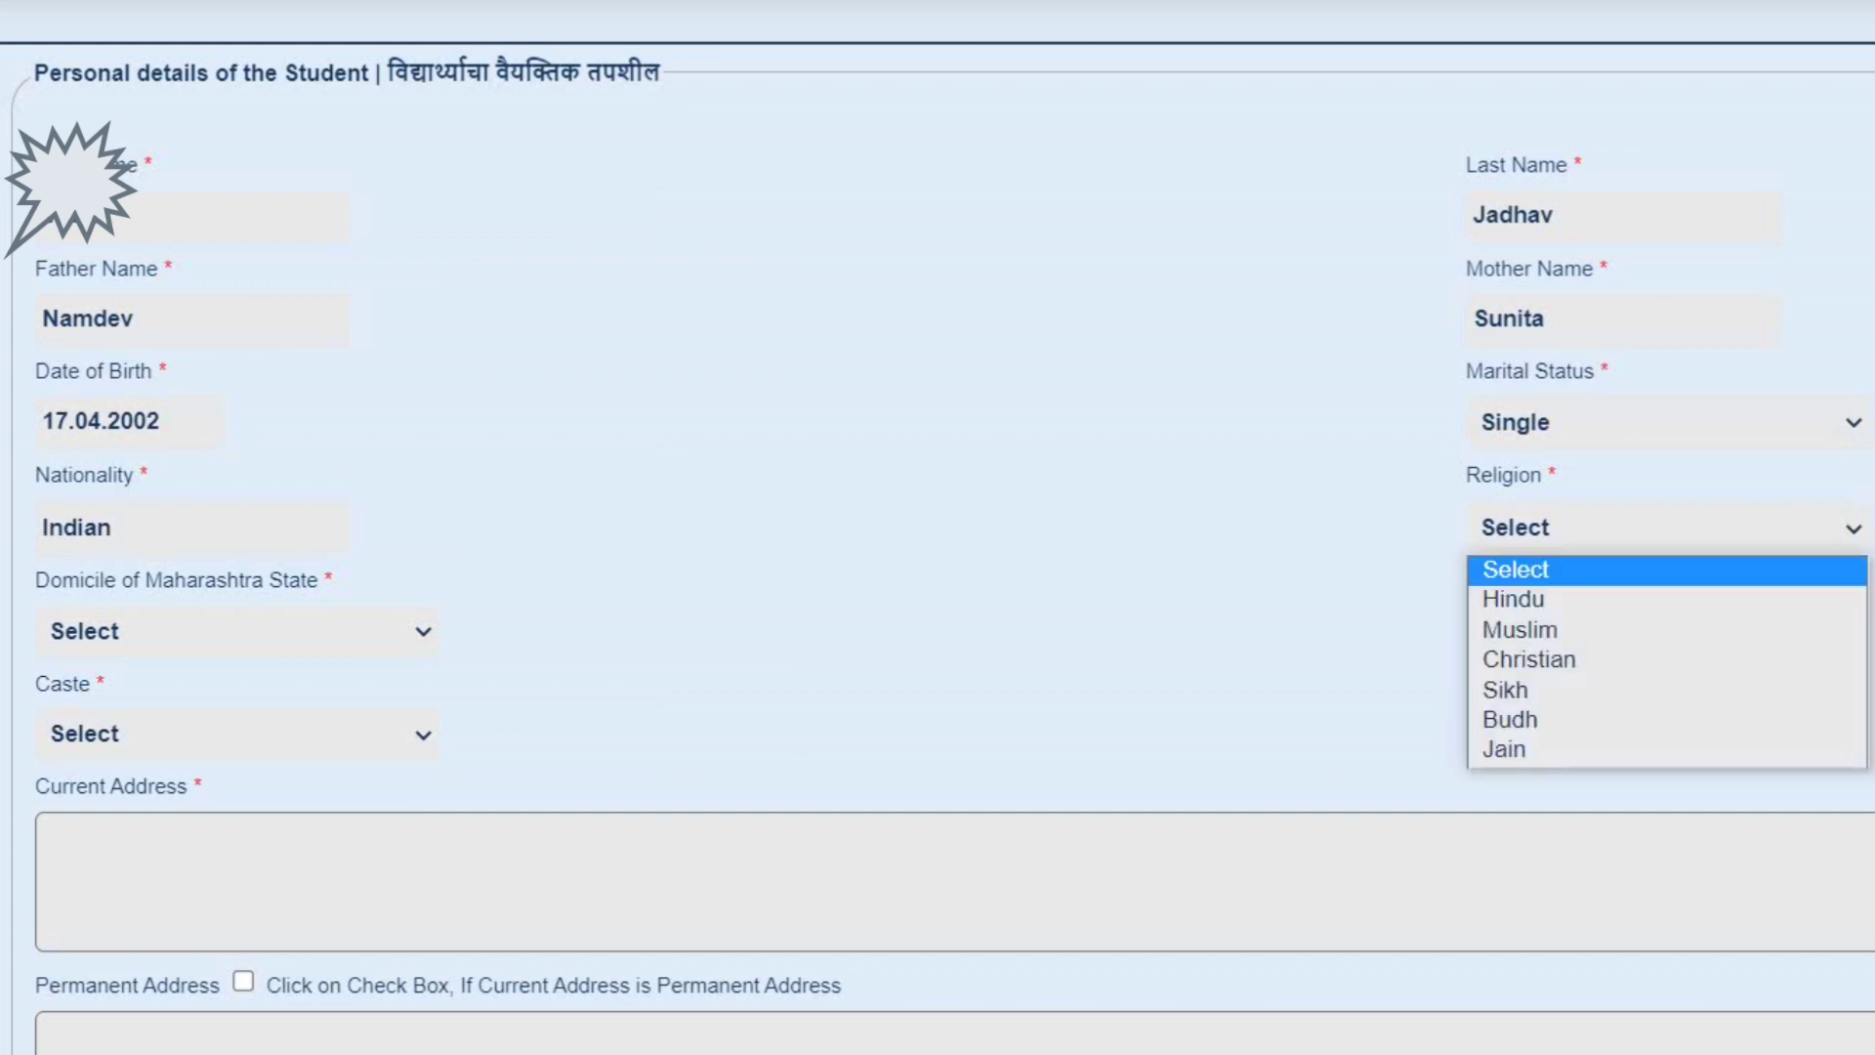
pyautogui.press('Down')
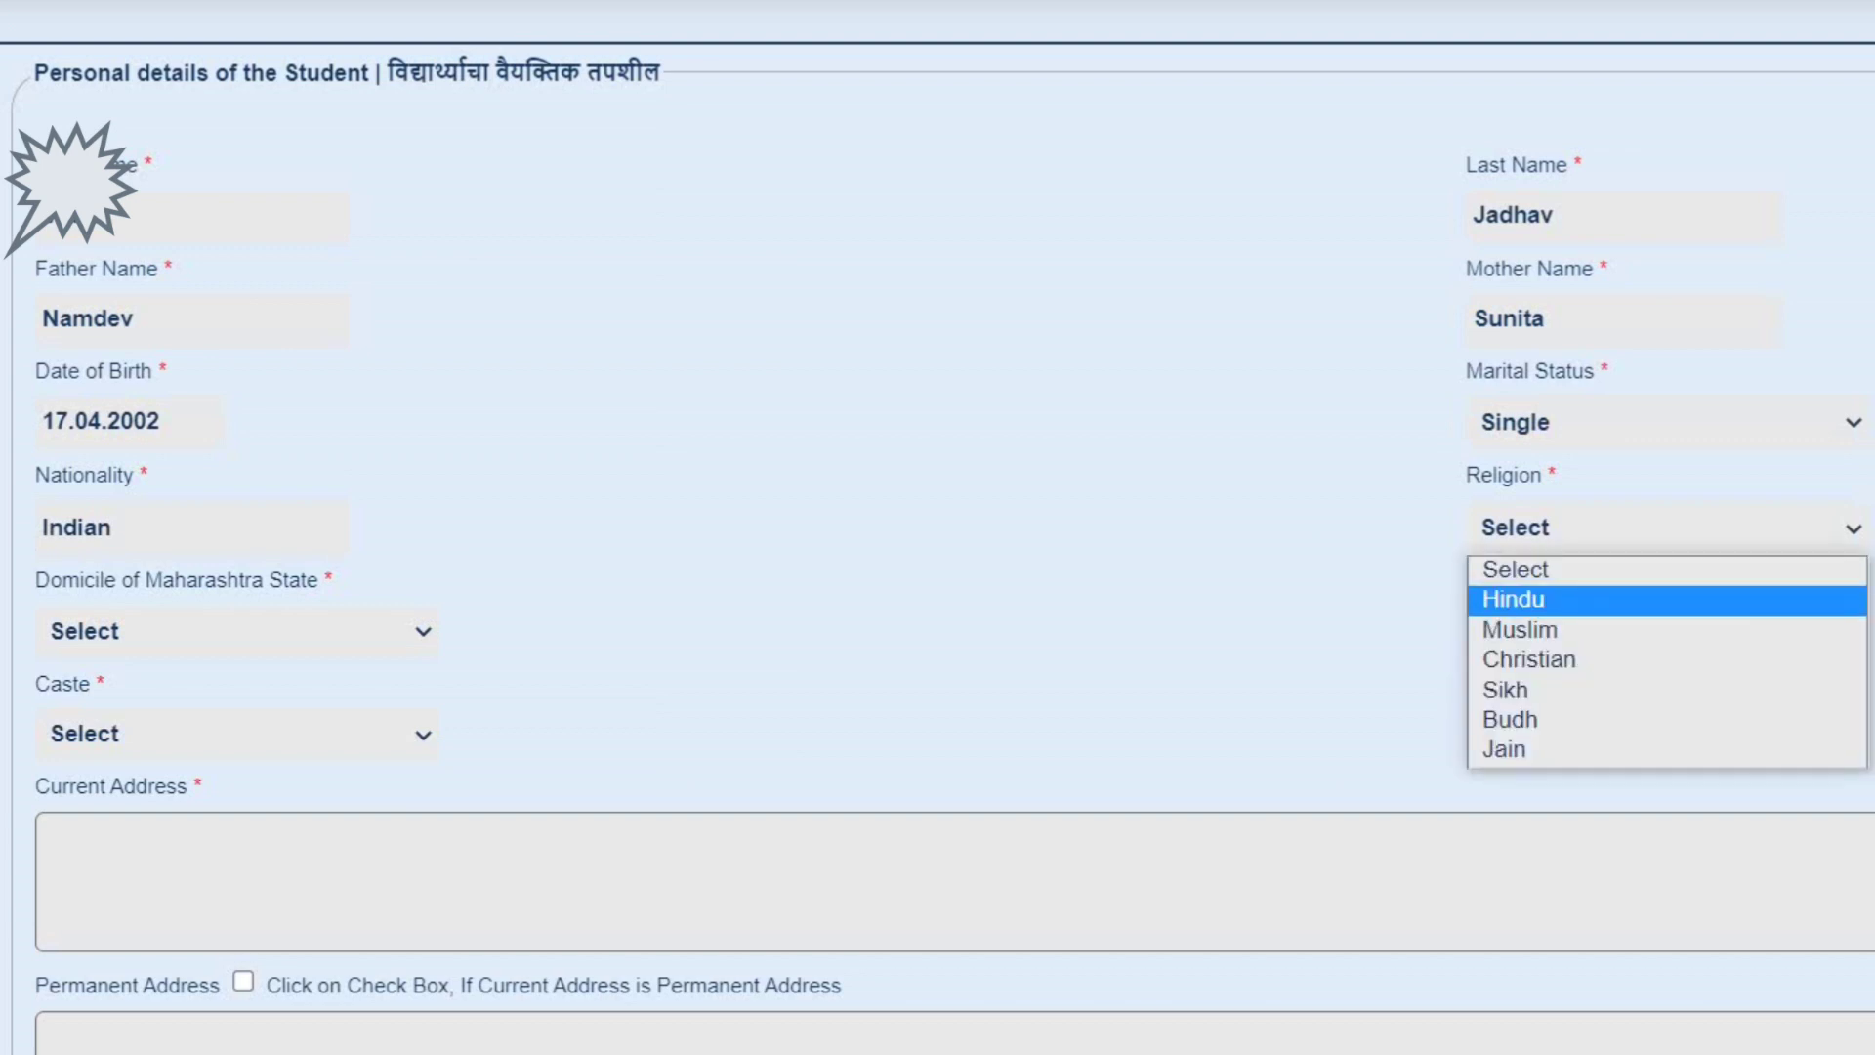
pyautogui.press('Return')
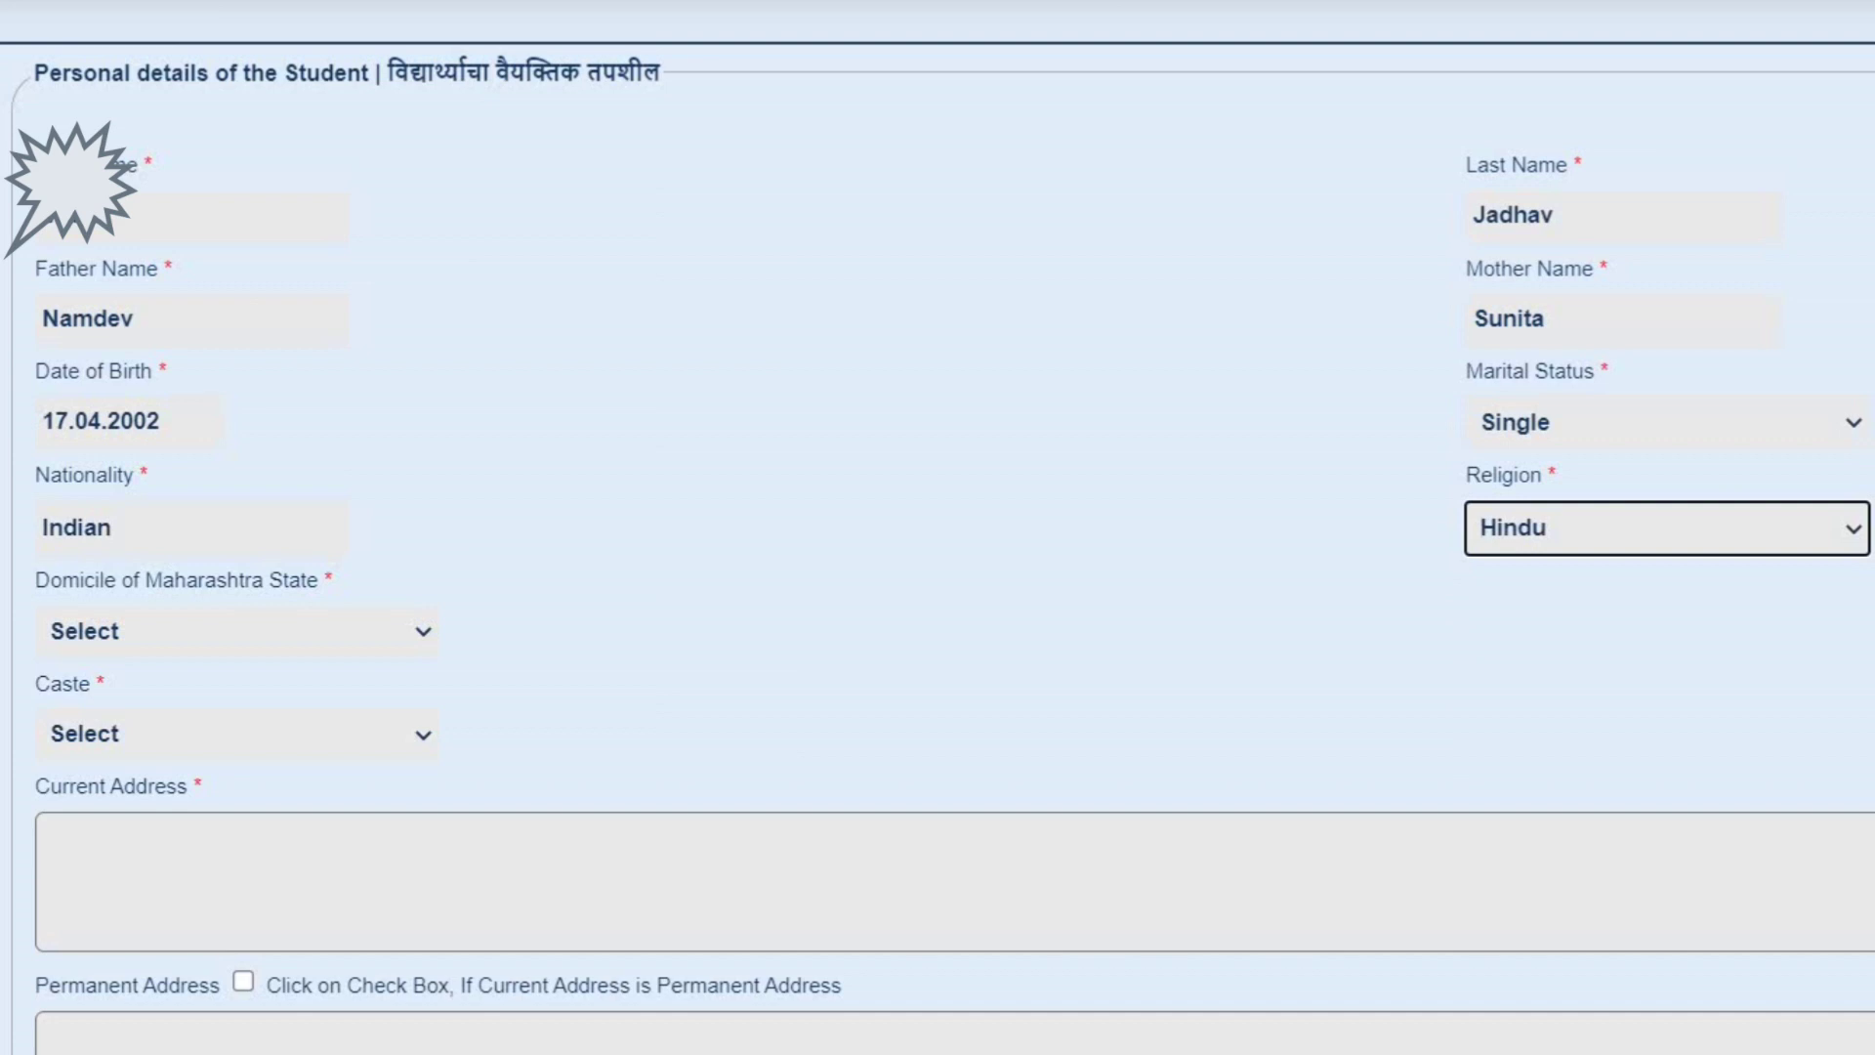
pyautogui.click(234, 631)
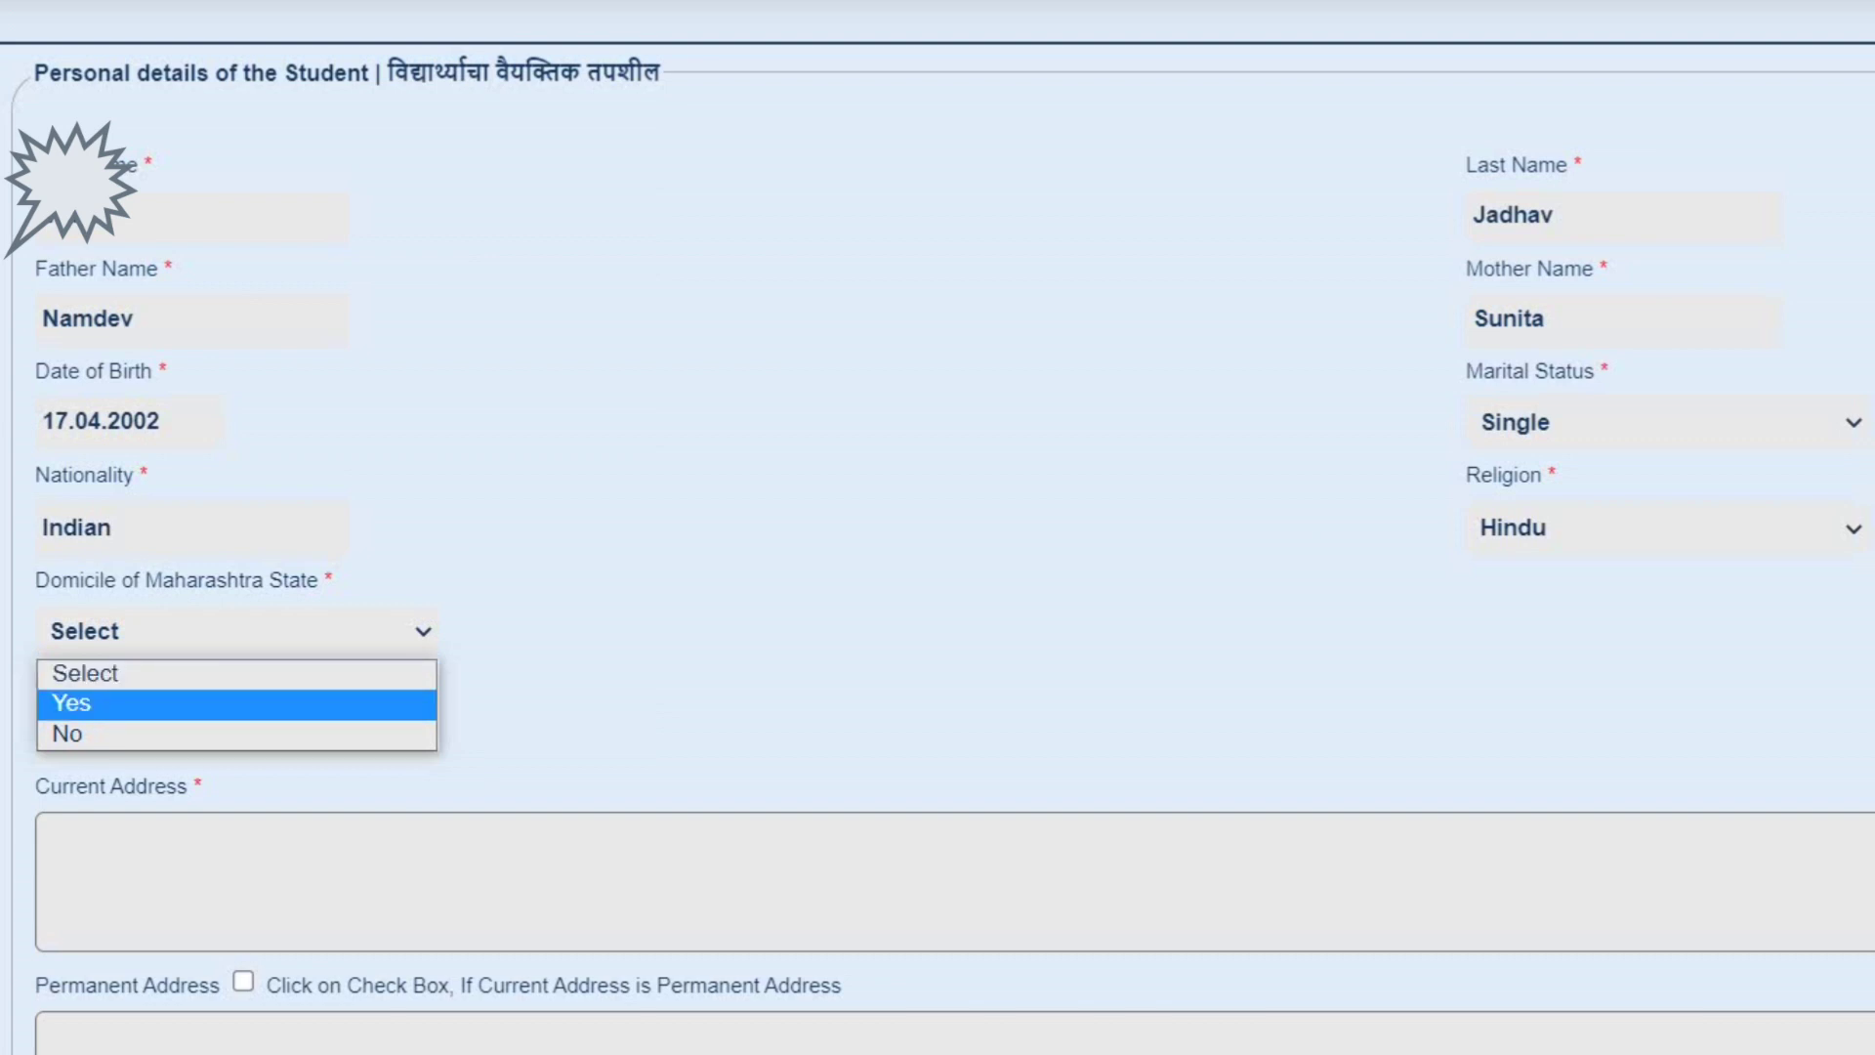
# - Answer Yes to Maharashtra domicile and enter 19 years of residence
pyautogui.click(236, 704)
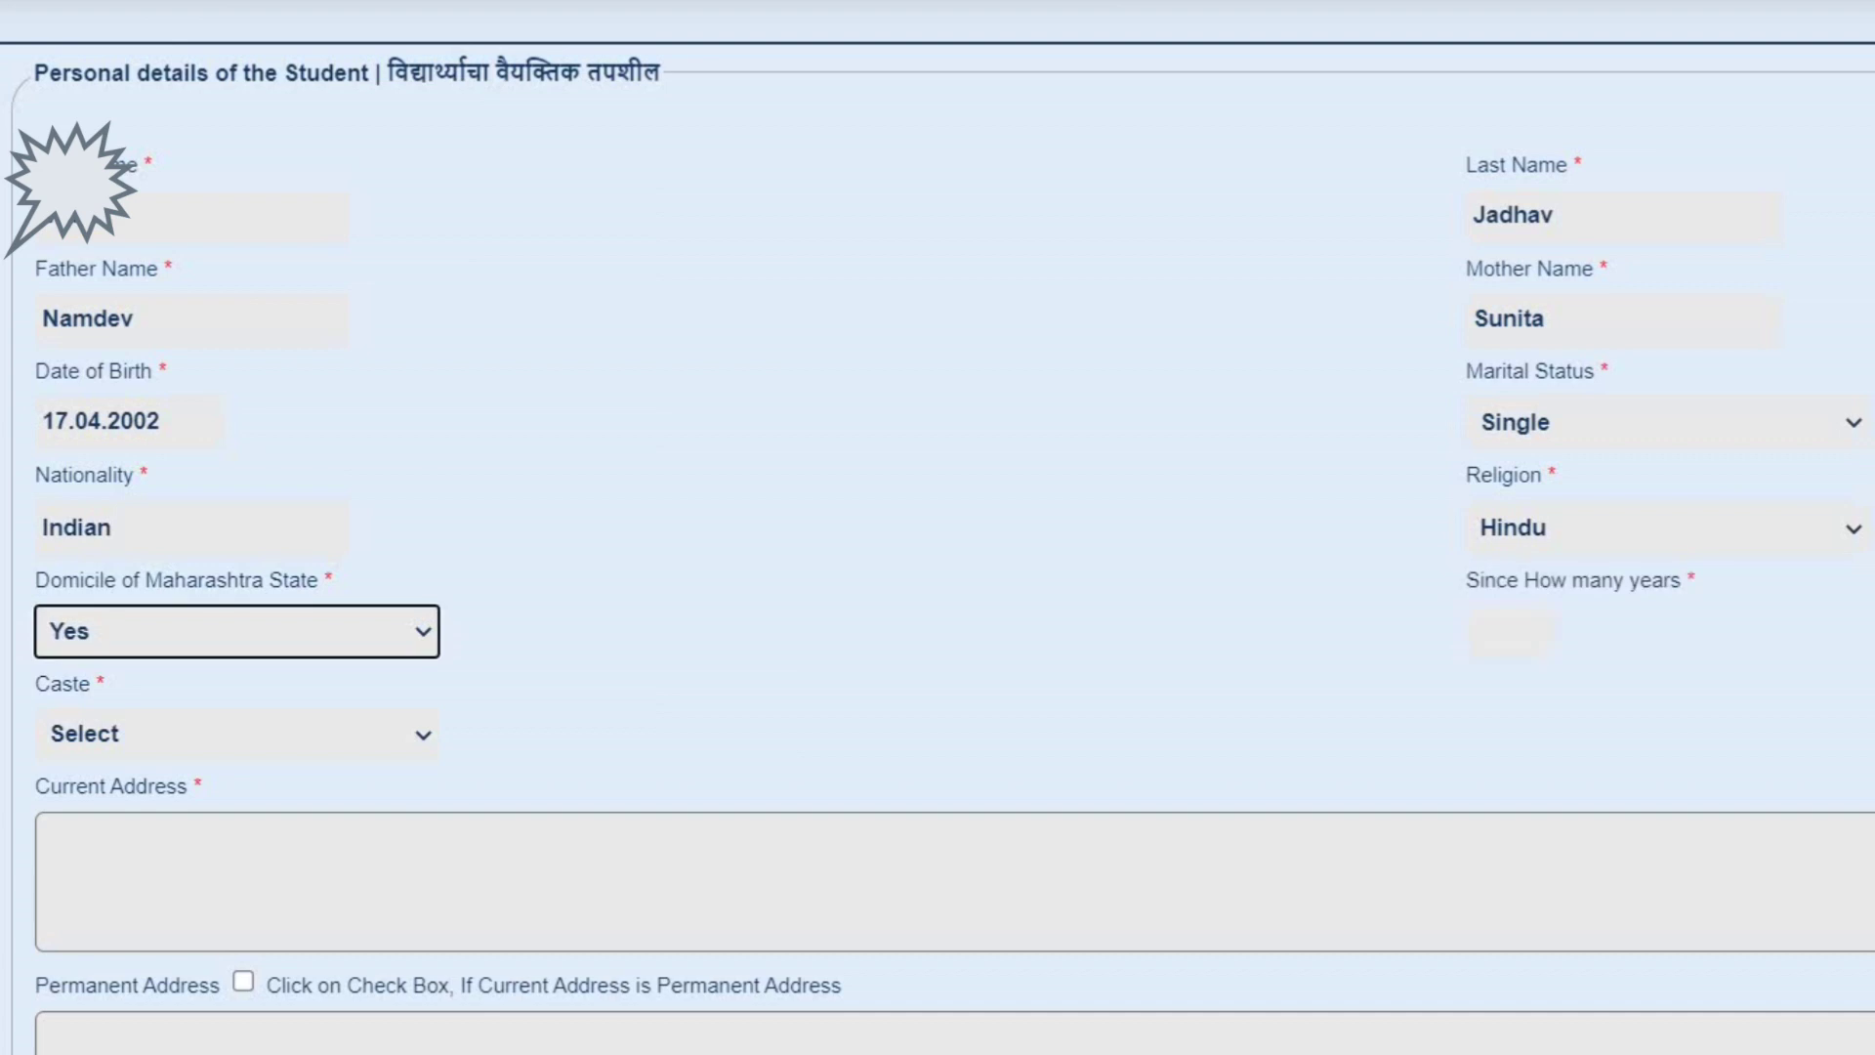
pyautogui.click(1509, 632)
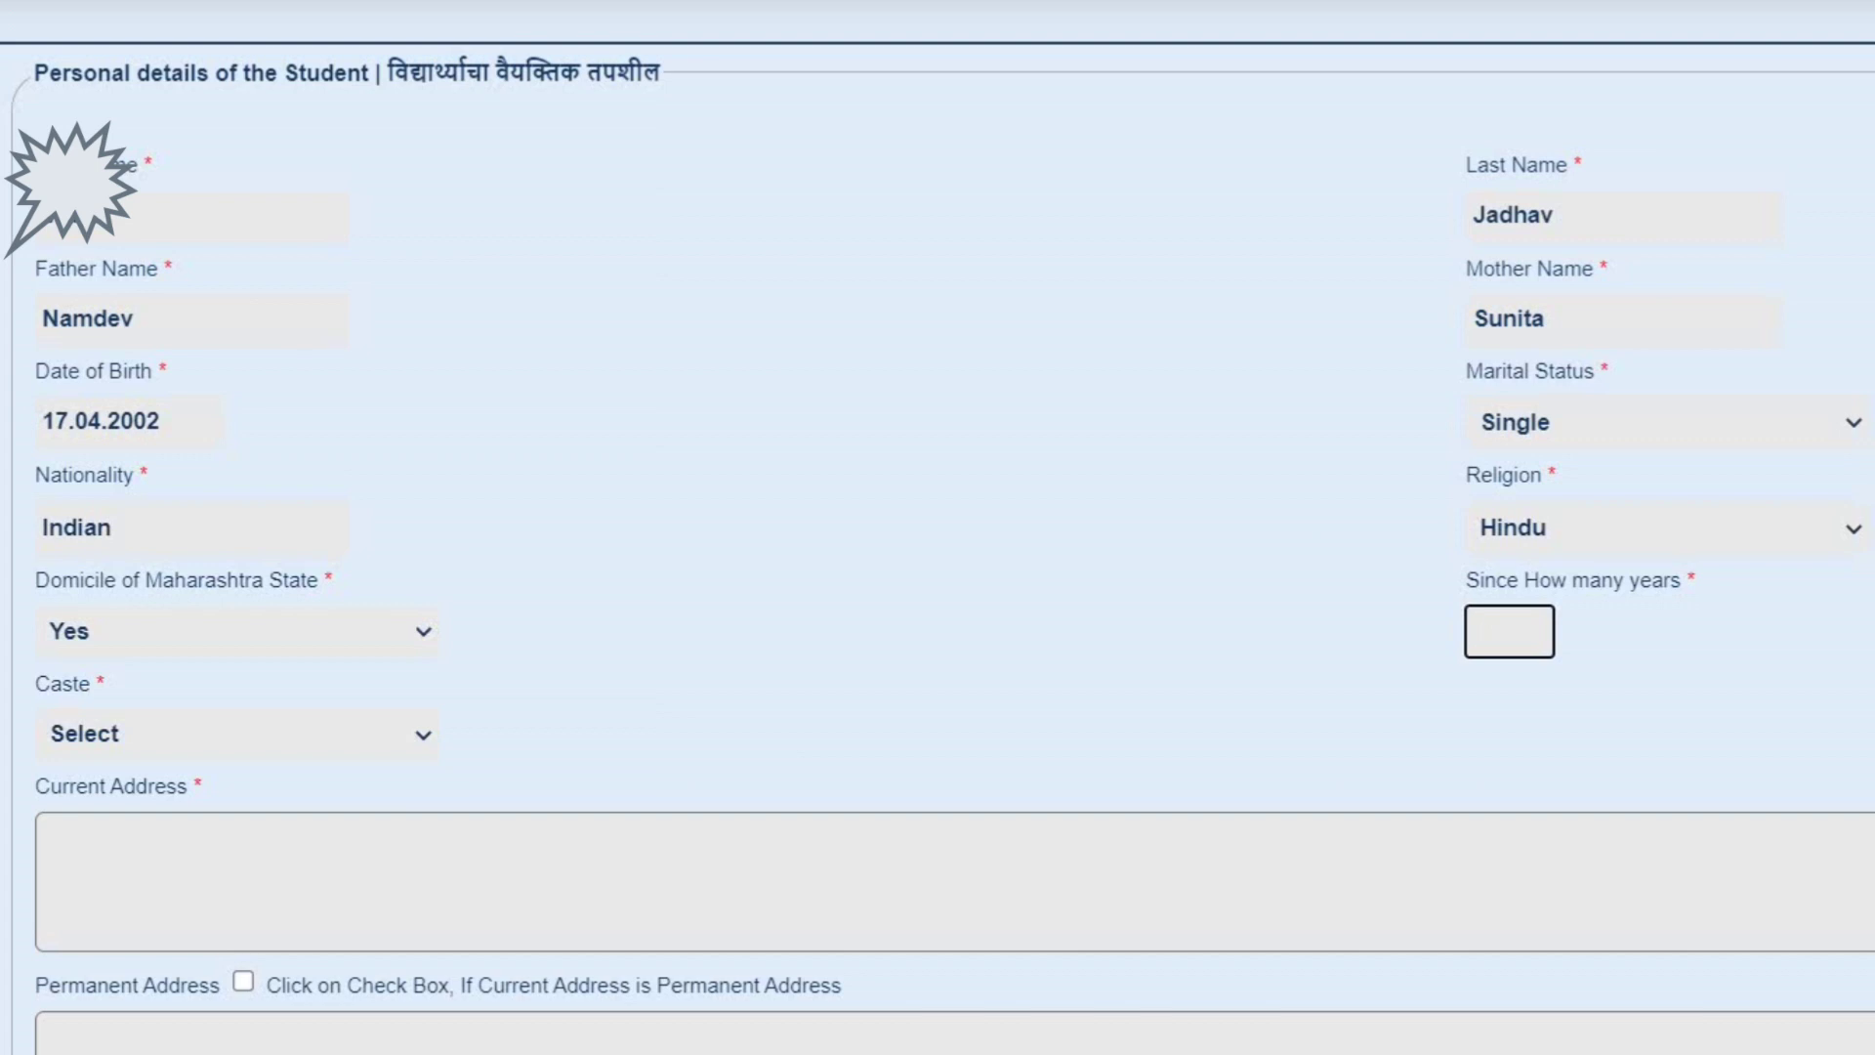
pyautogui.write('1')
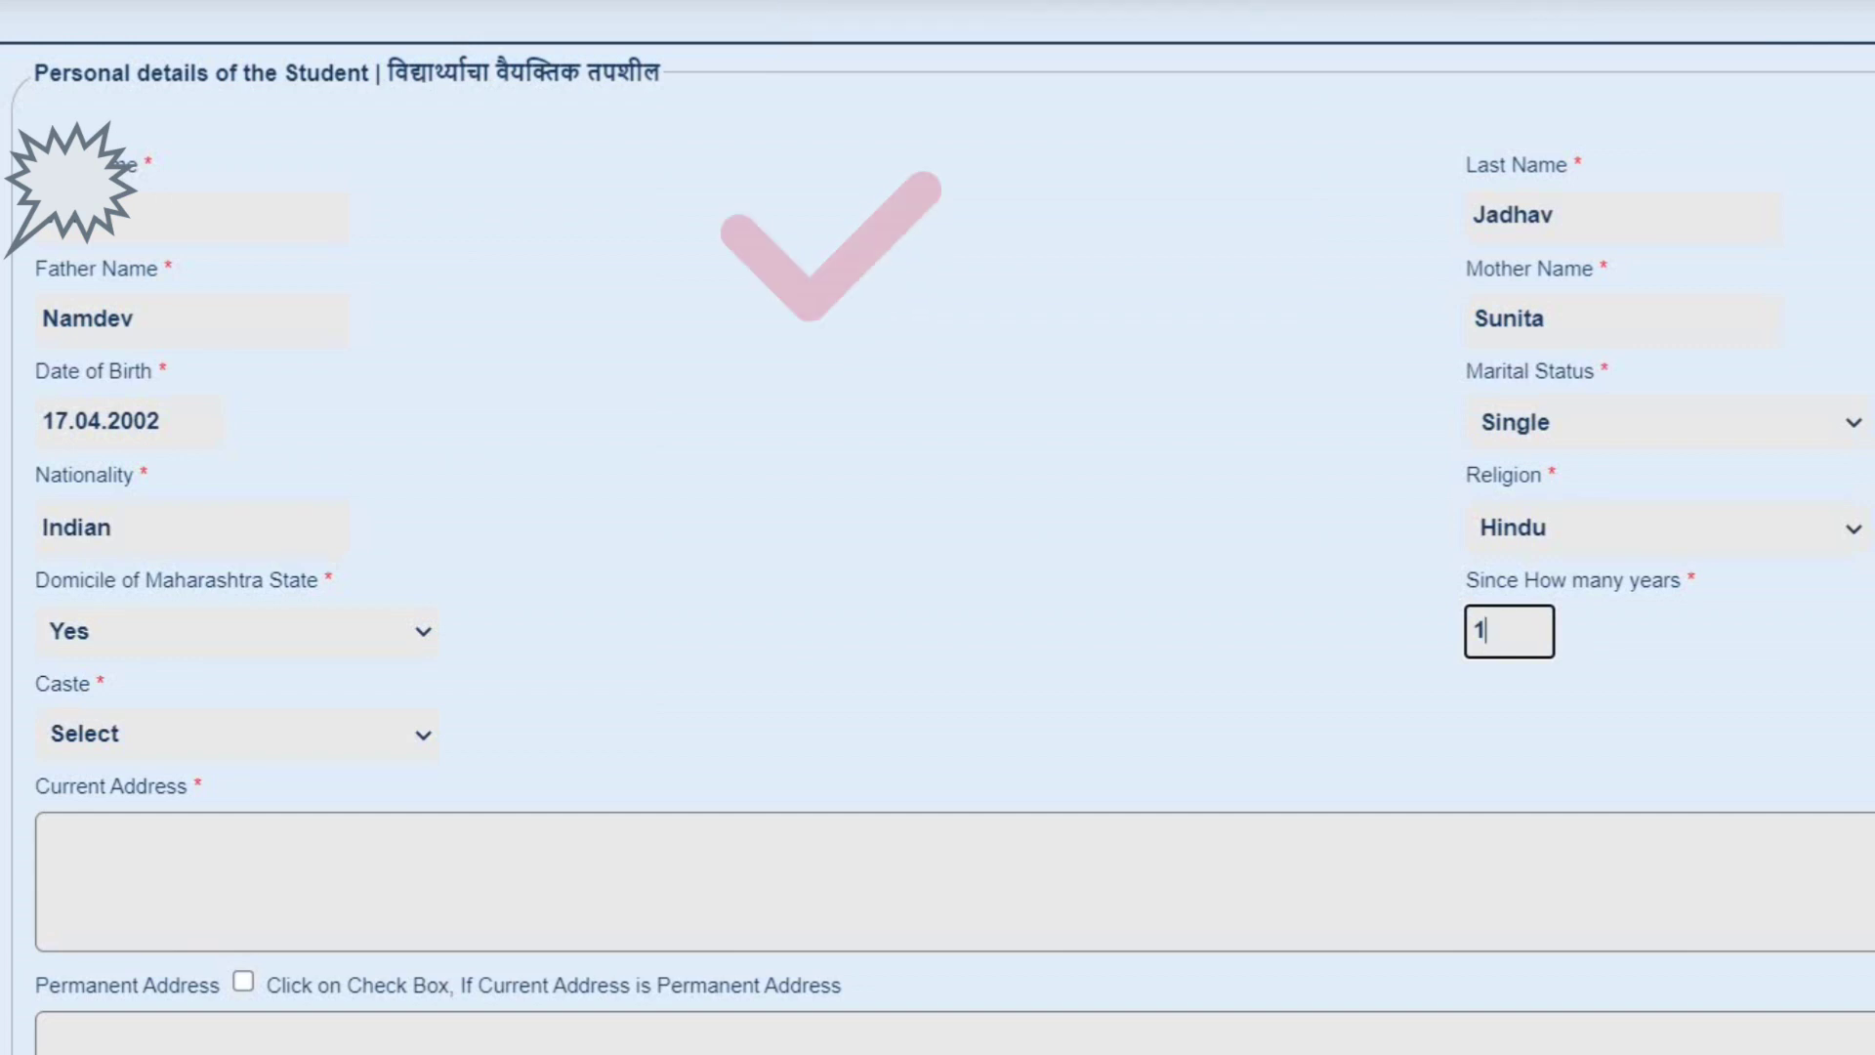
pyautogui.write('9')
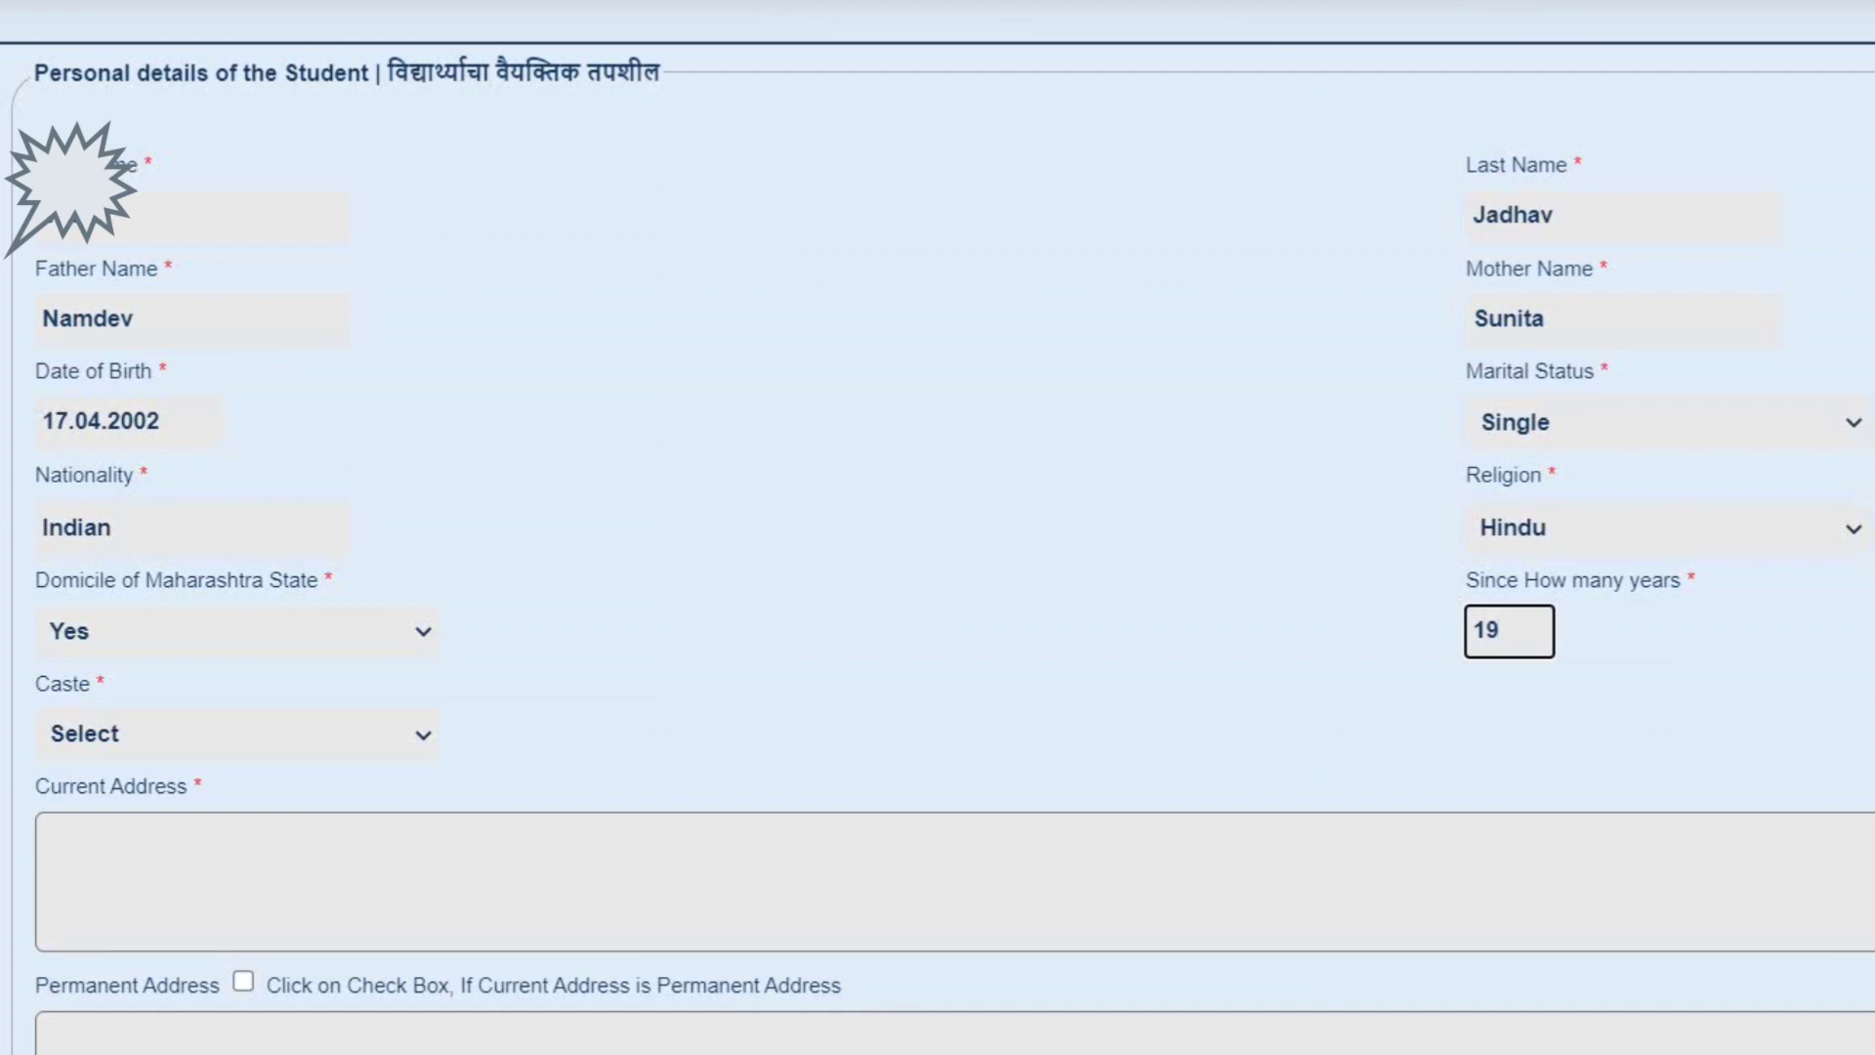
pyautogui.click(237, 733)
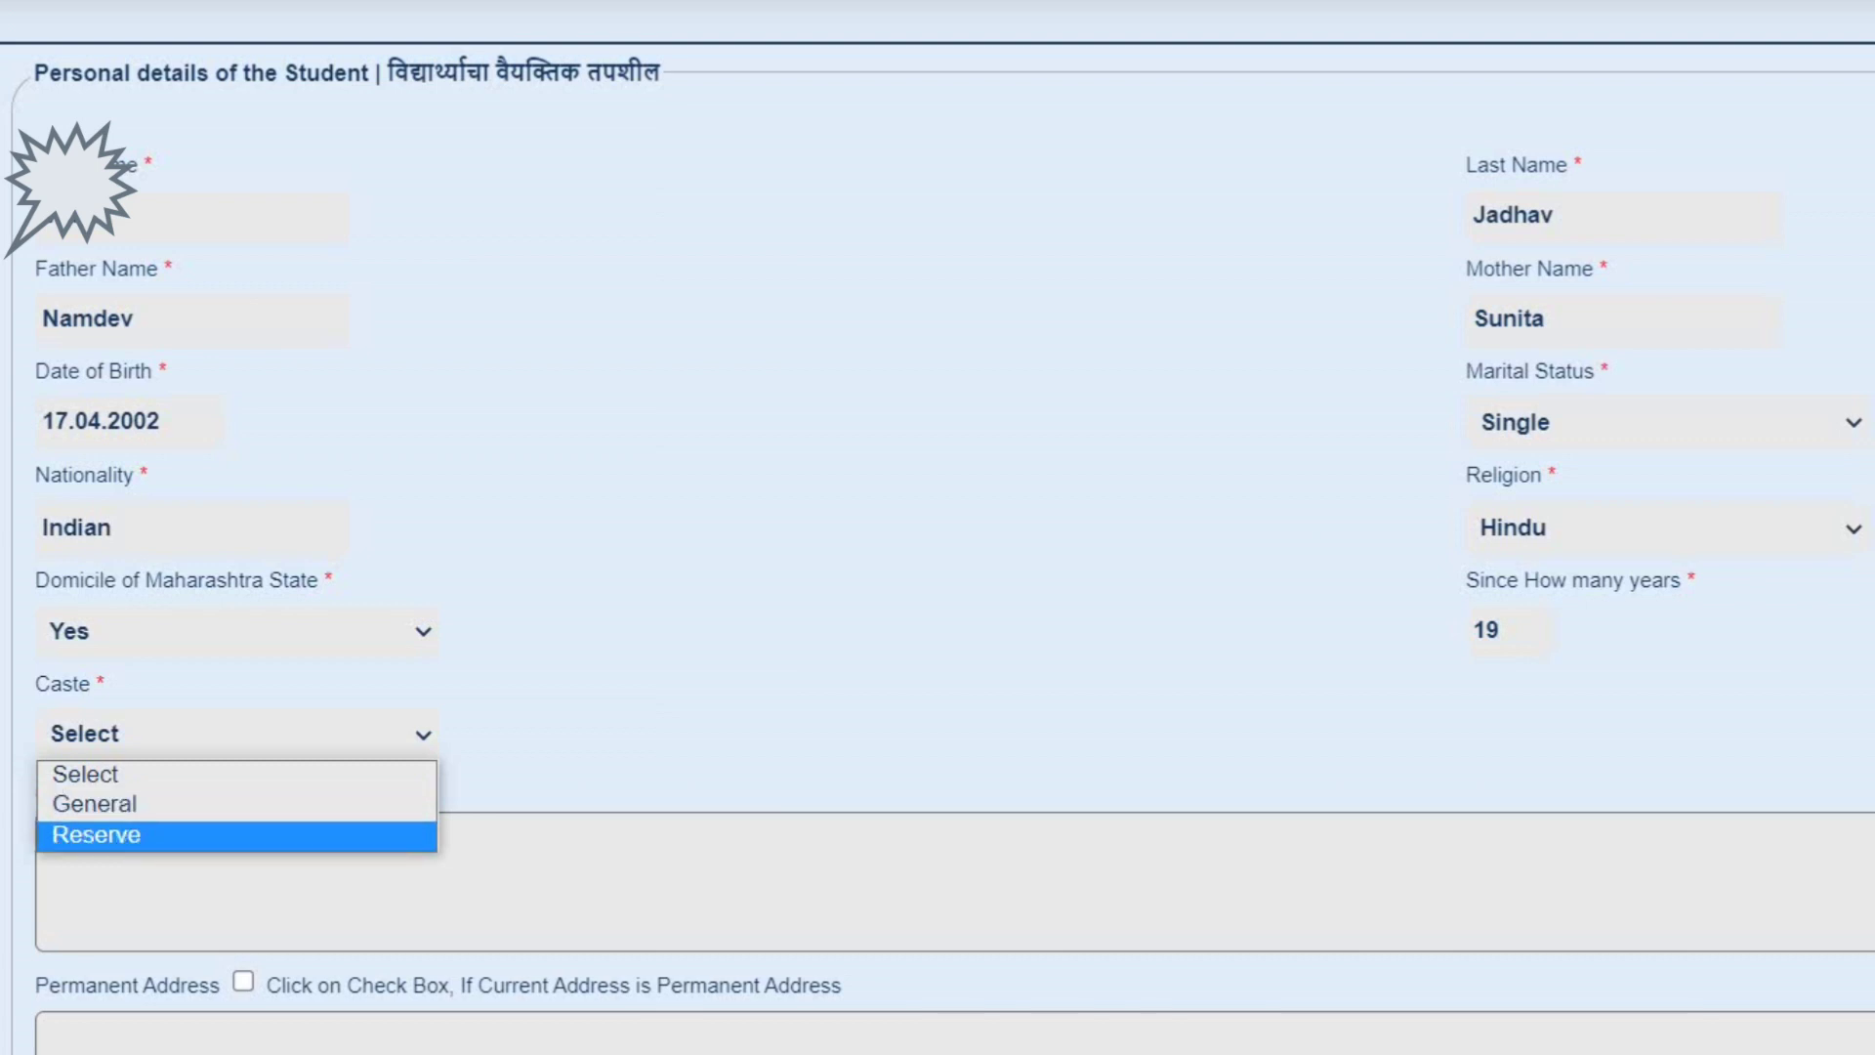
# - Set the caste to Reserve, briefly switching to General and back
pyautogui.click(238, 836)
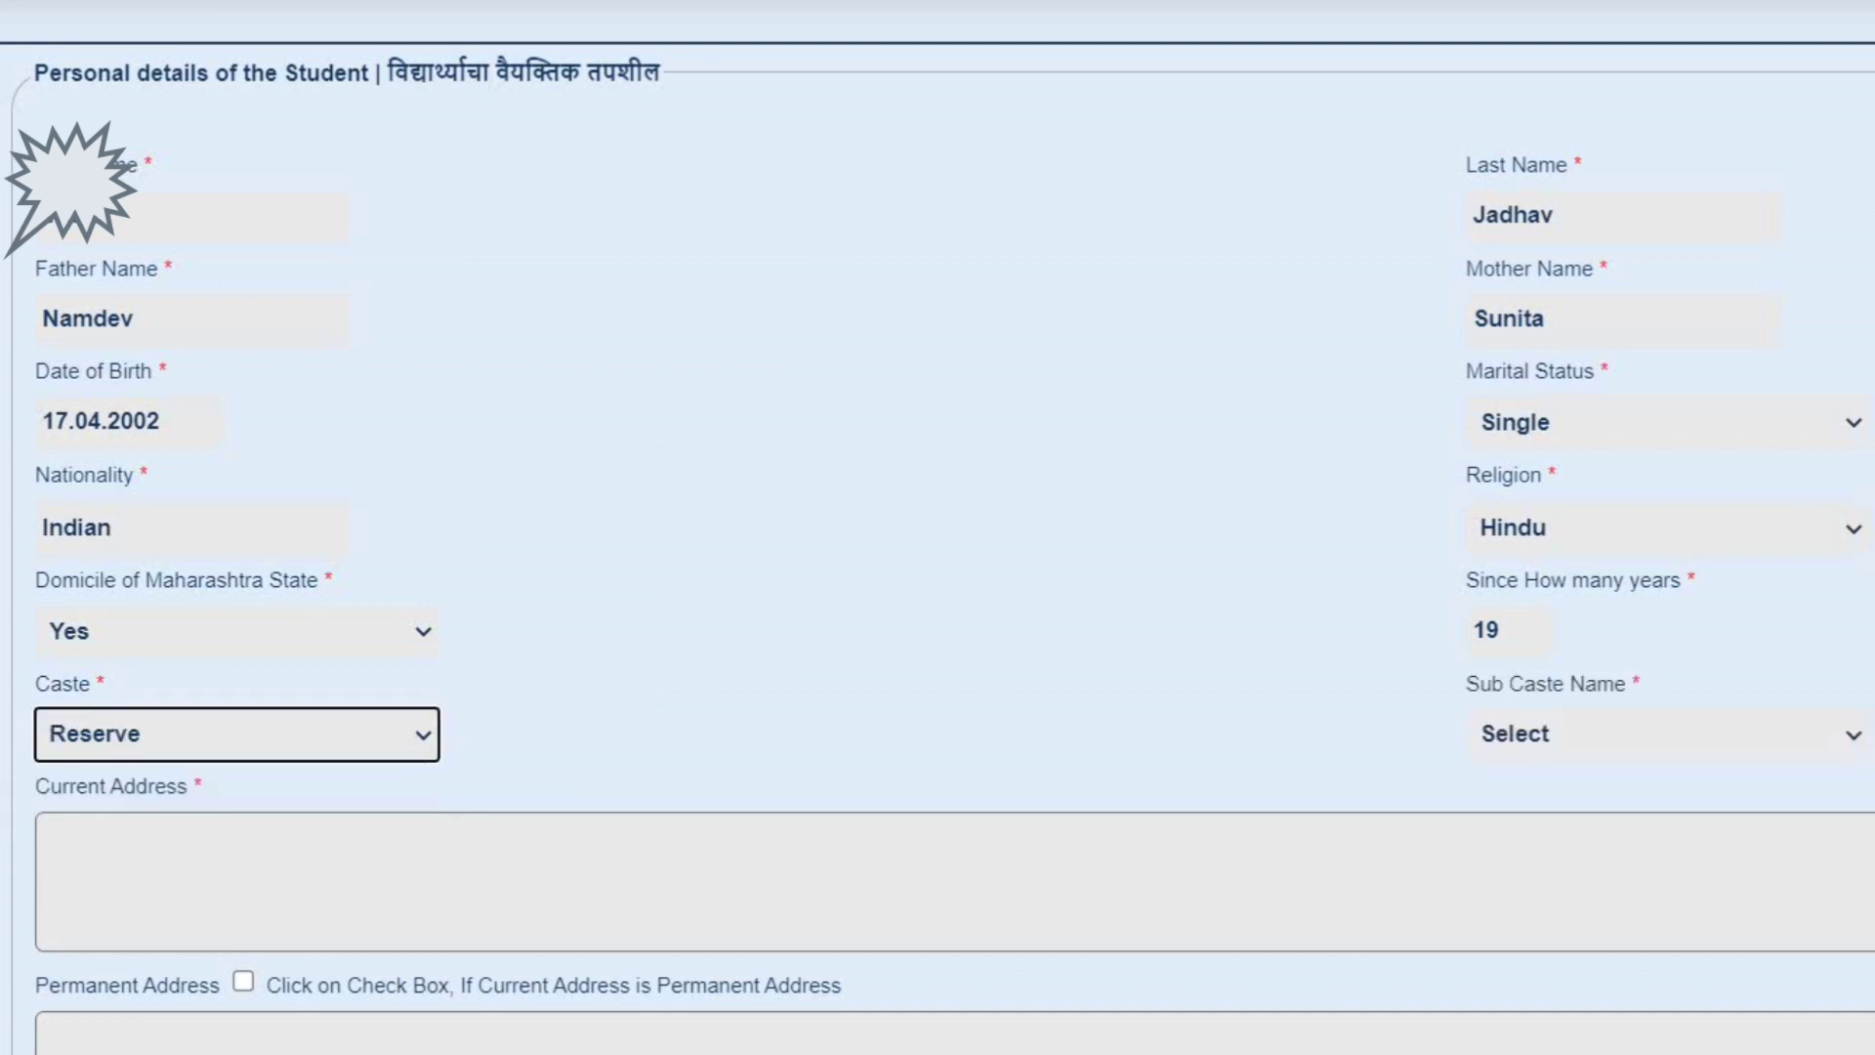
pyautogui.click(1666, 734)
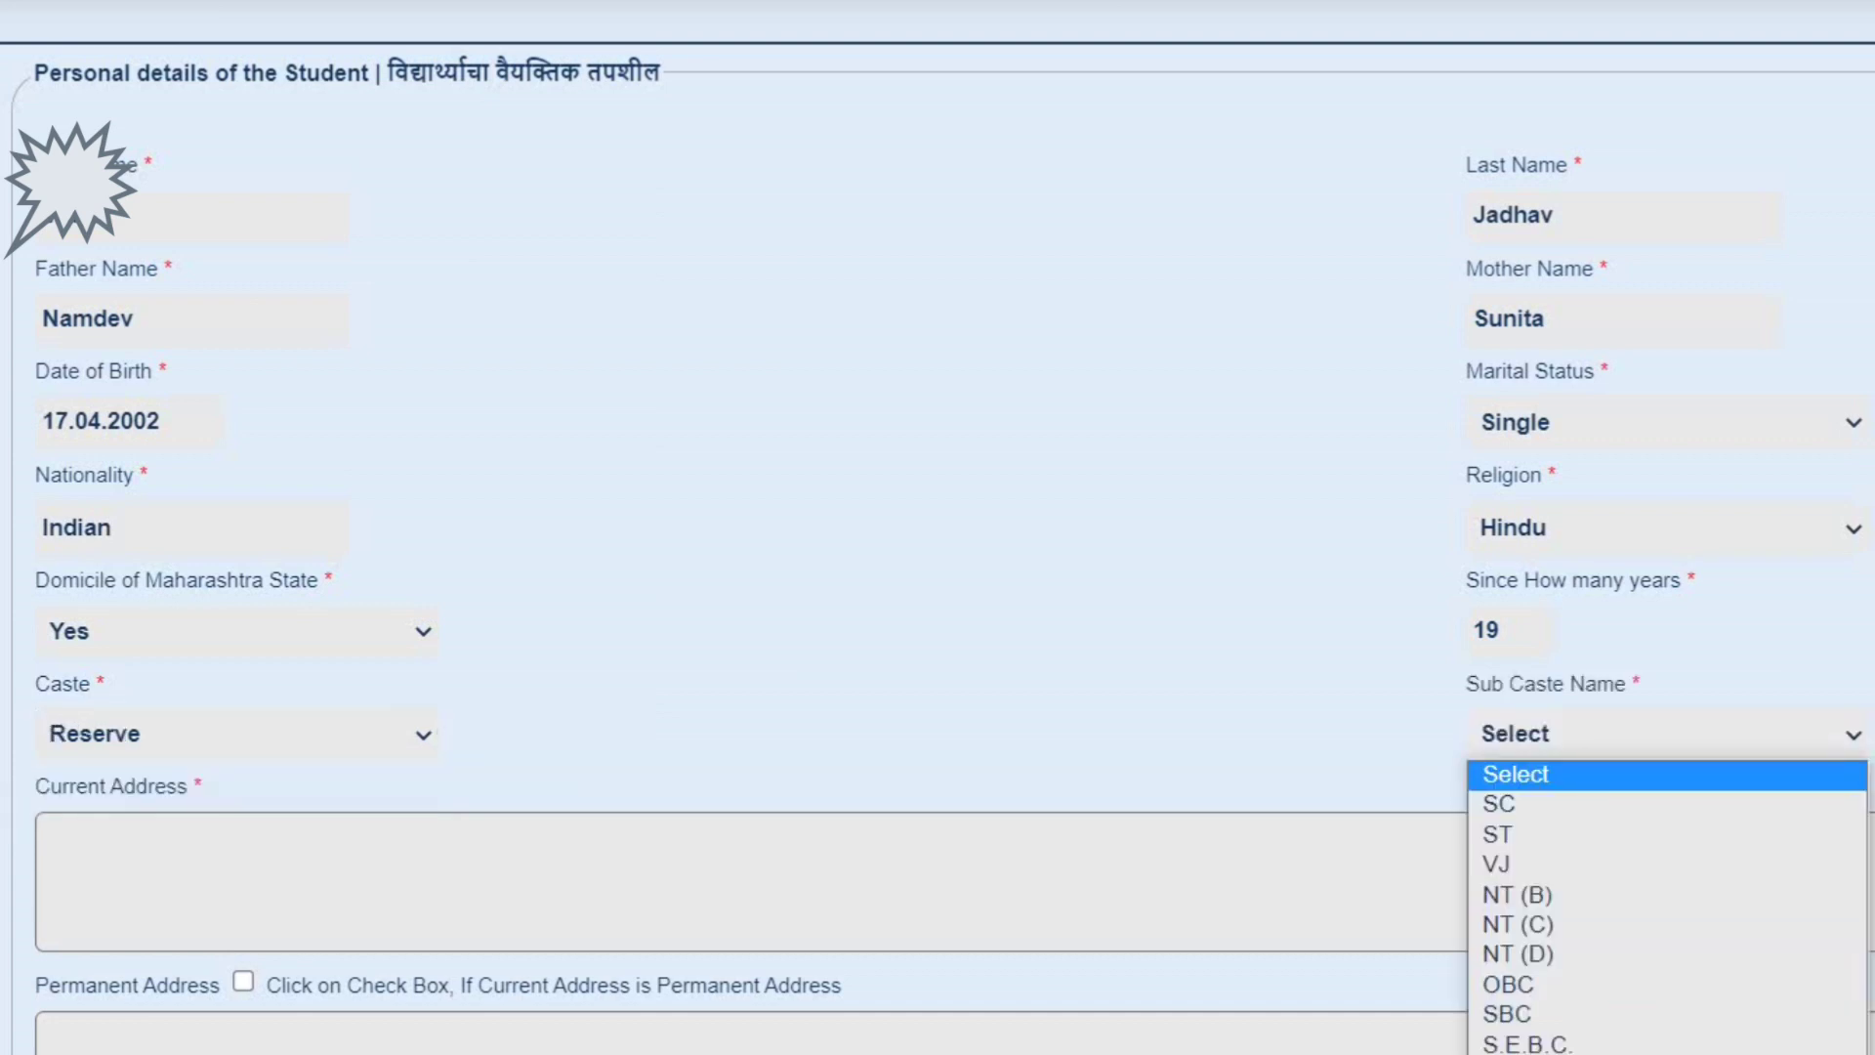
pyautogui.click(70, 183)
pyautogui.scroll(-3, 70, 183)
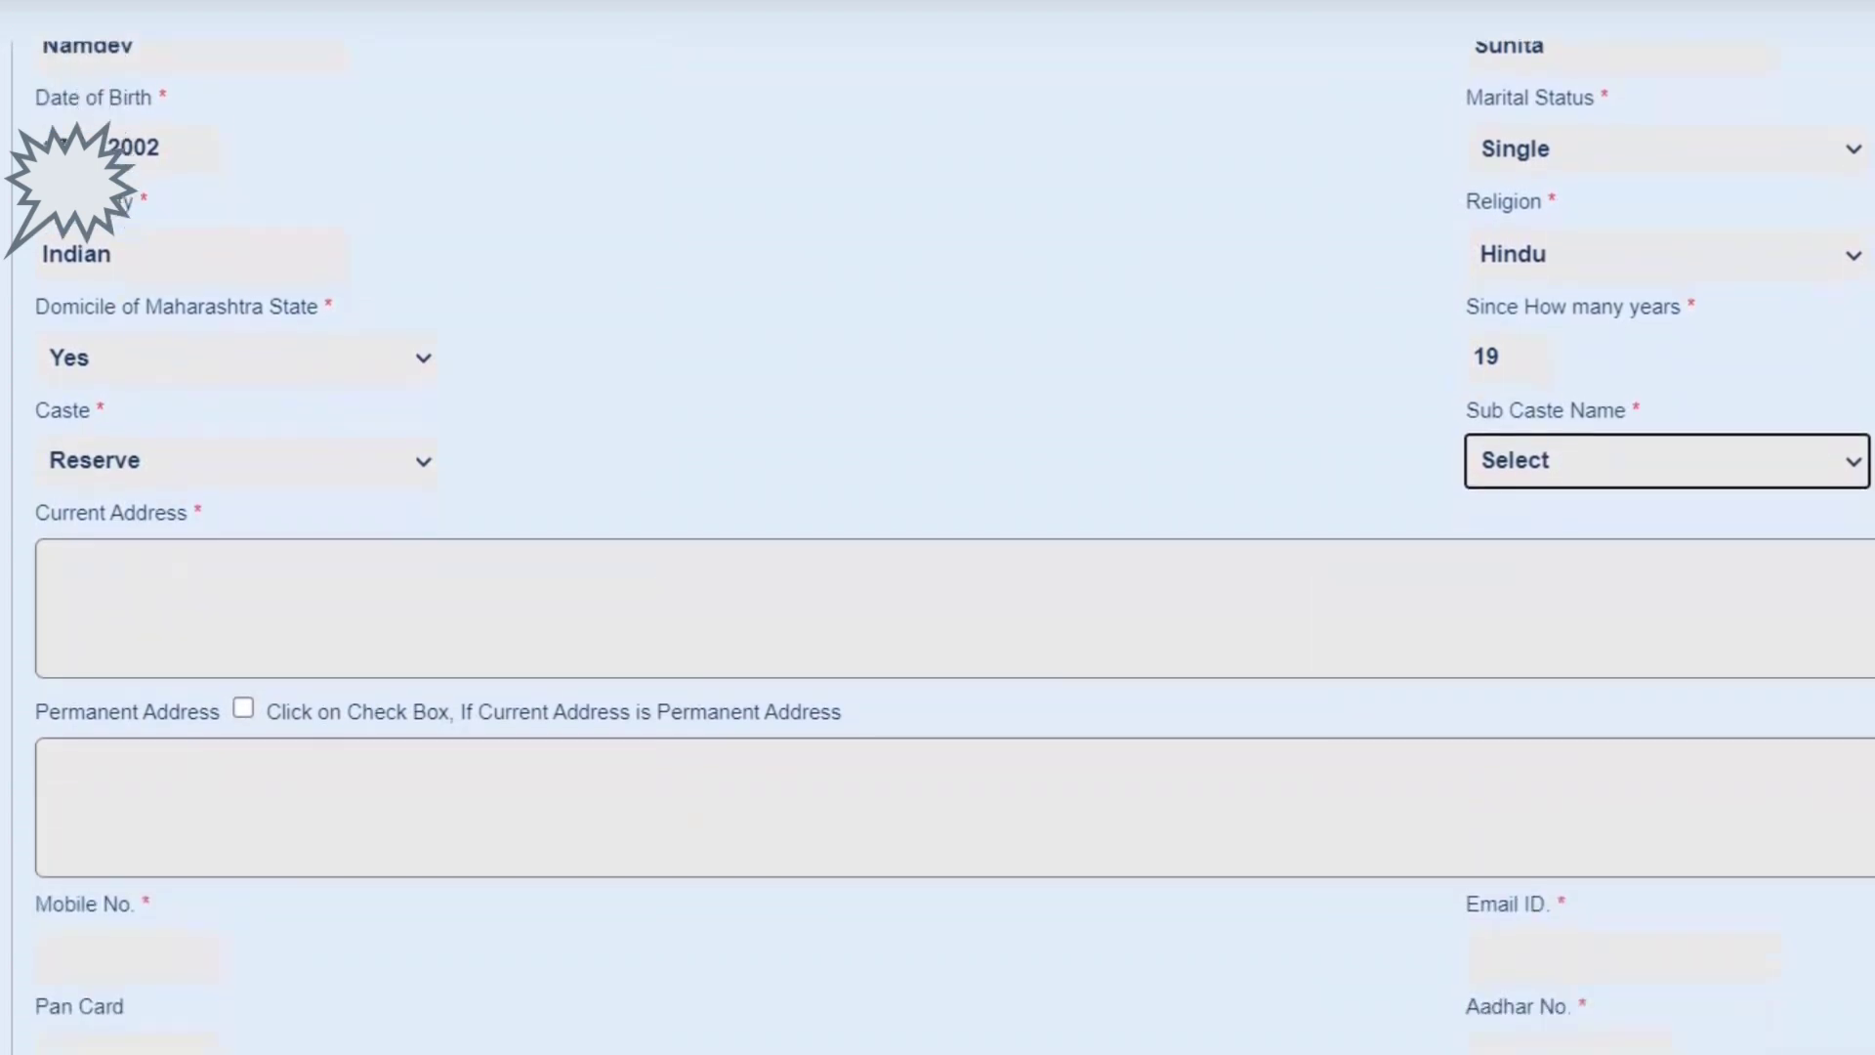
pyautogui.click(238, 438)
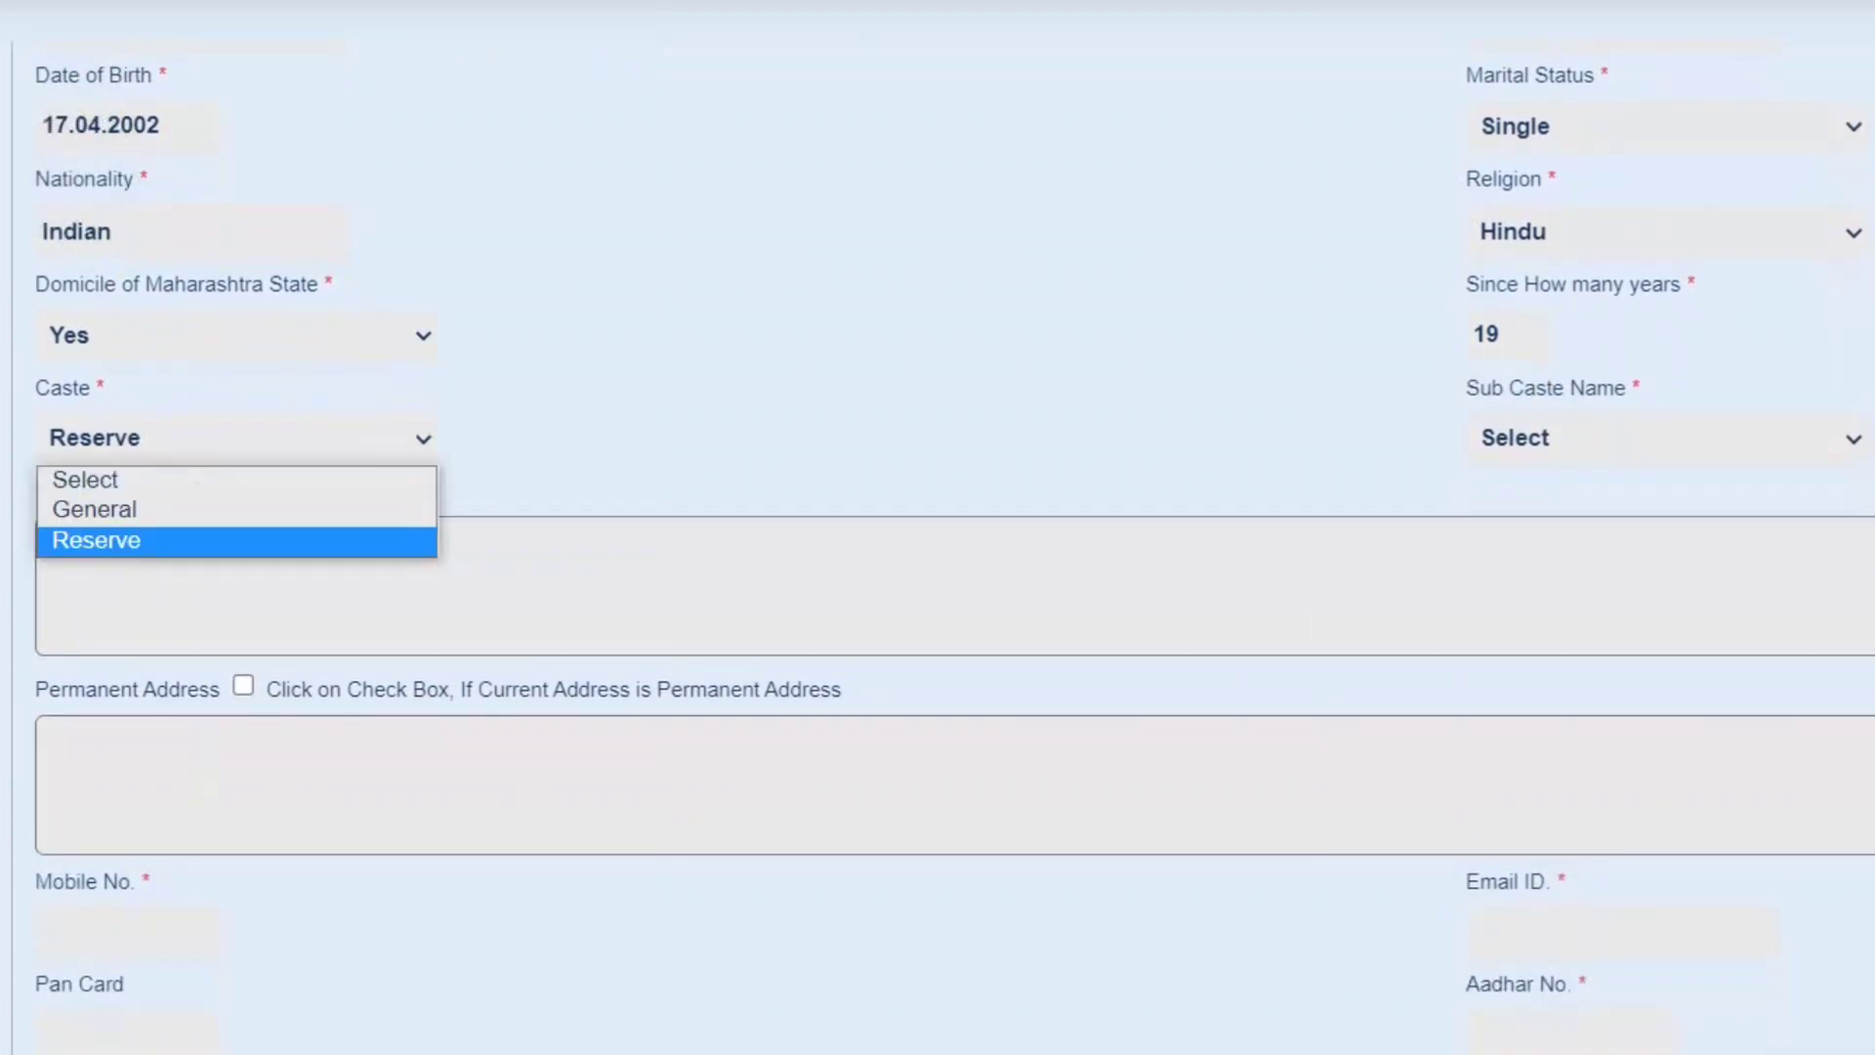
pyautogui.click(95, 509)
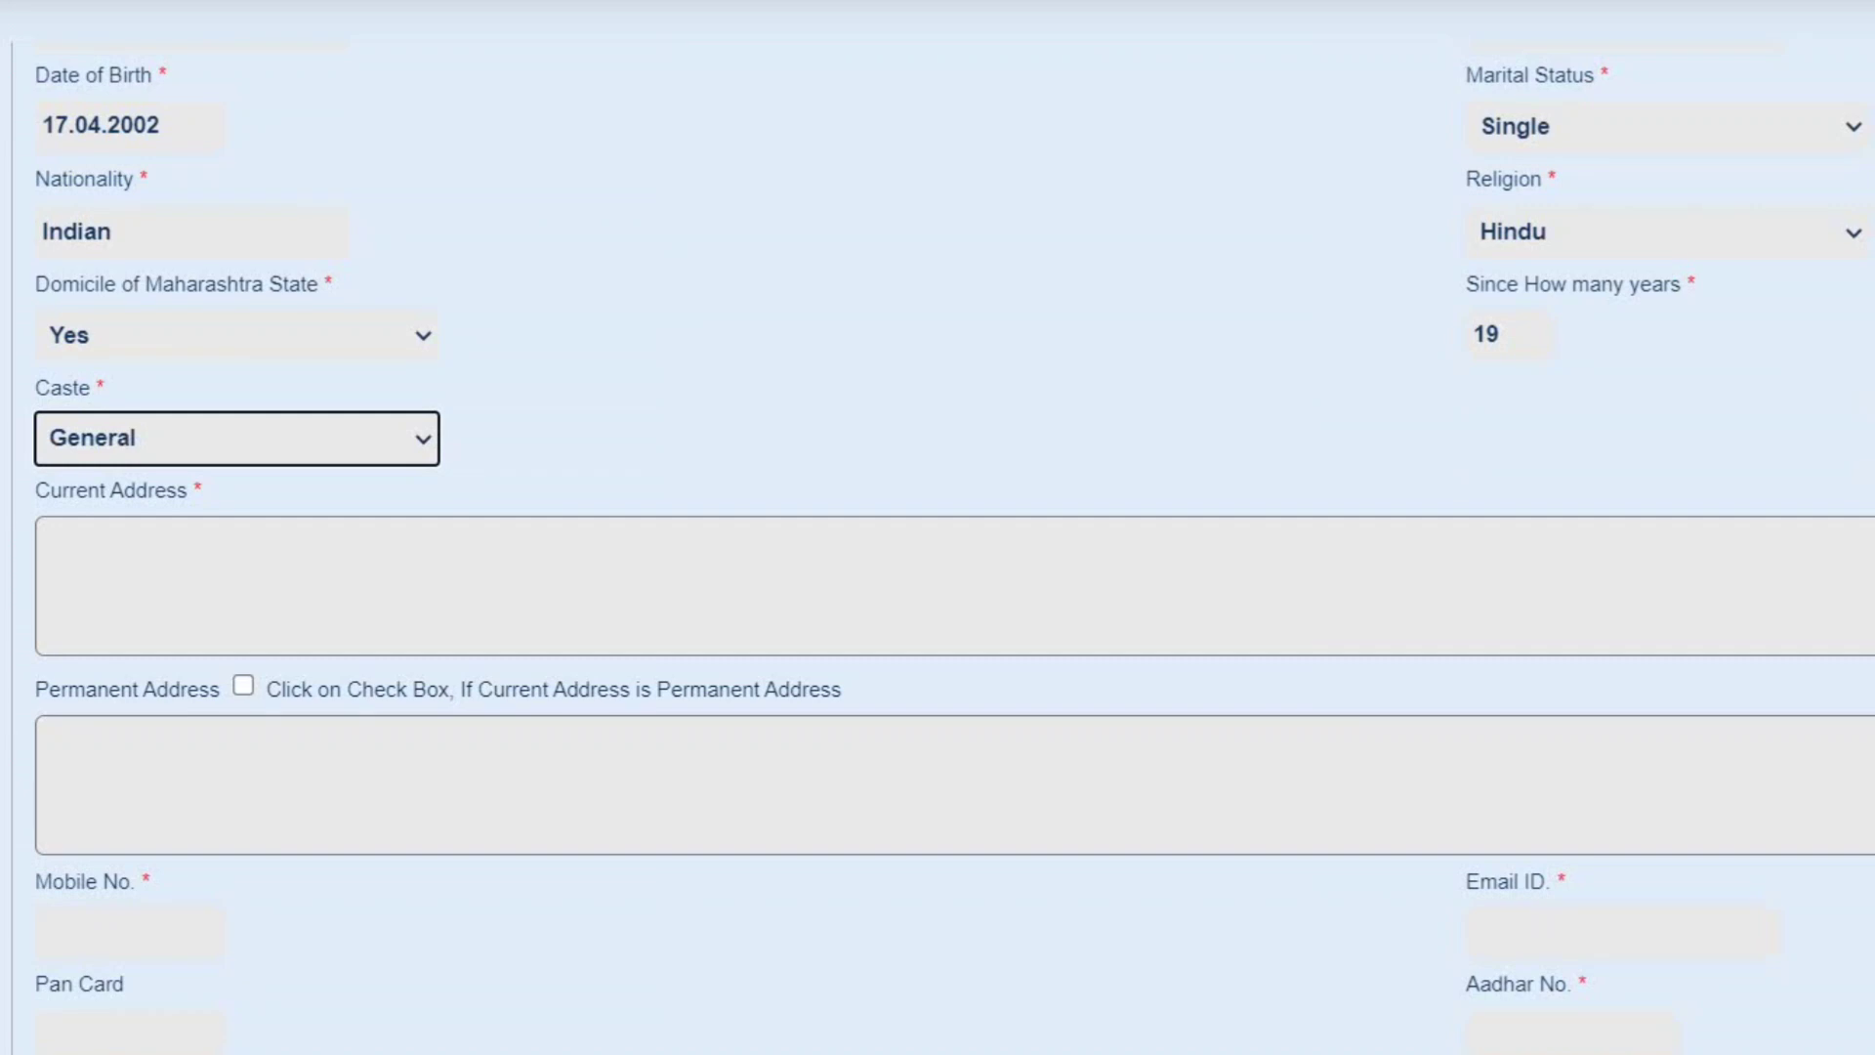
pyautogui.click(238, 438)
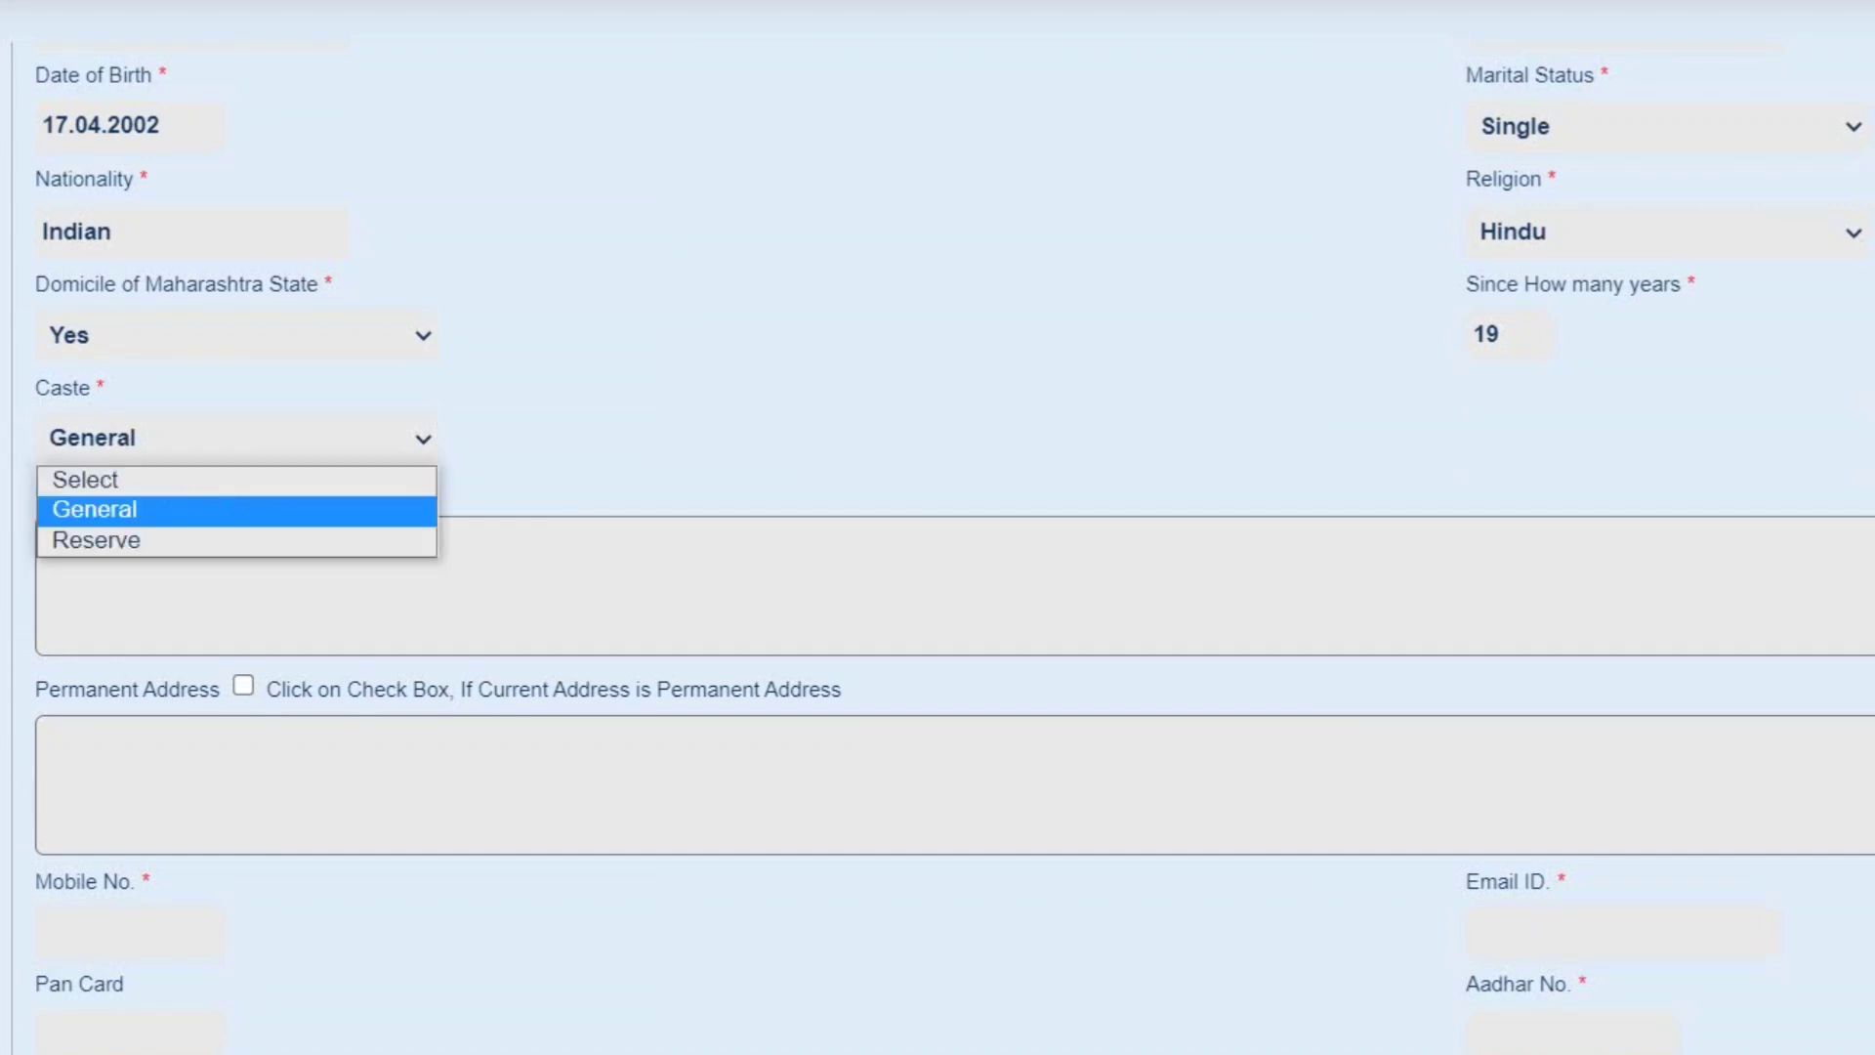
pyautogui.click(94, 536)
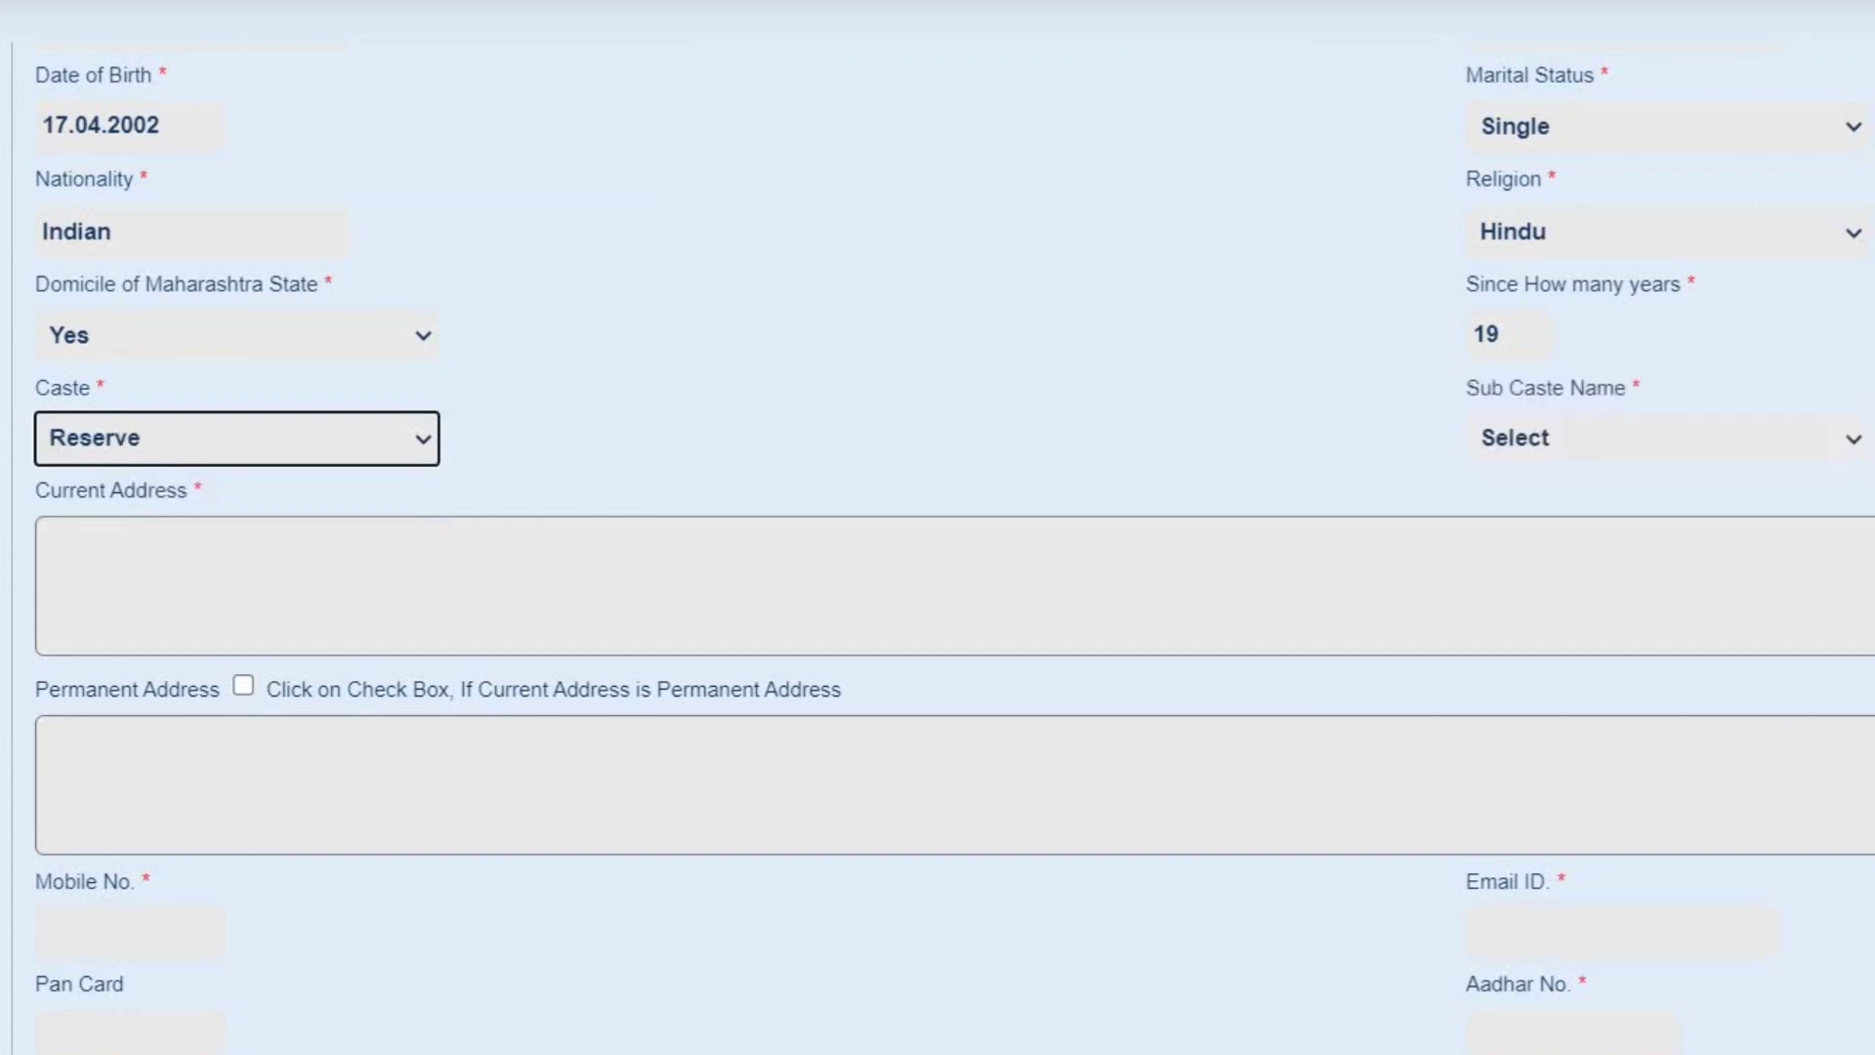
# - Choose the student's sub caste from the Sub Caste Name list
pyautogui.click(1660, 438)
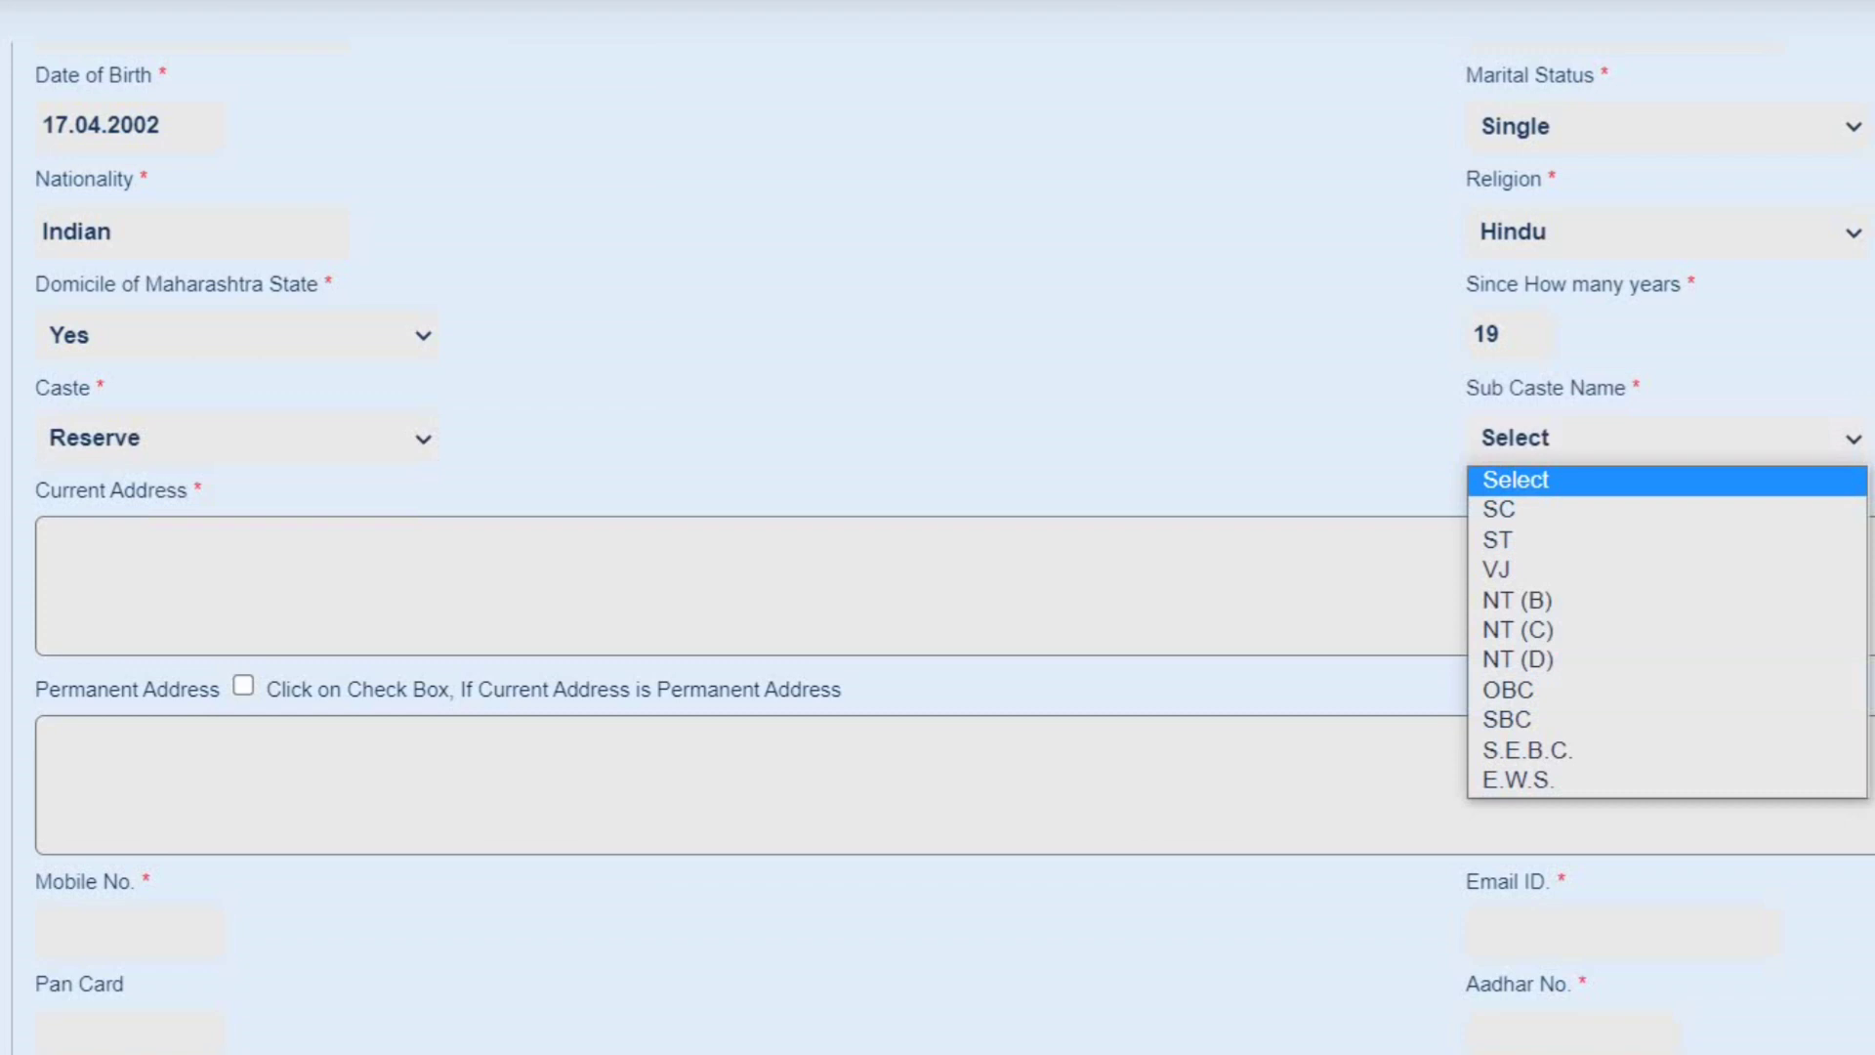
pyautogui.click(1563, 629)
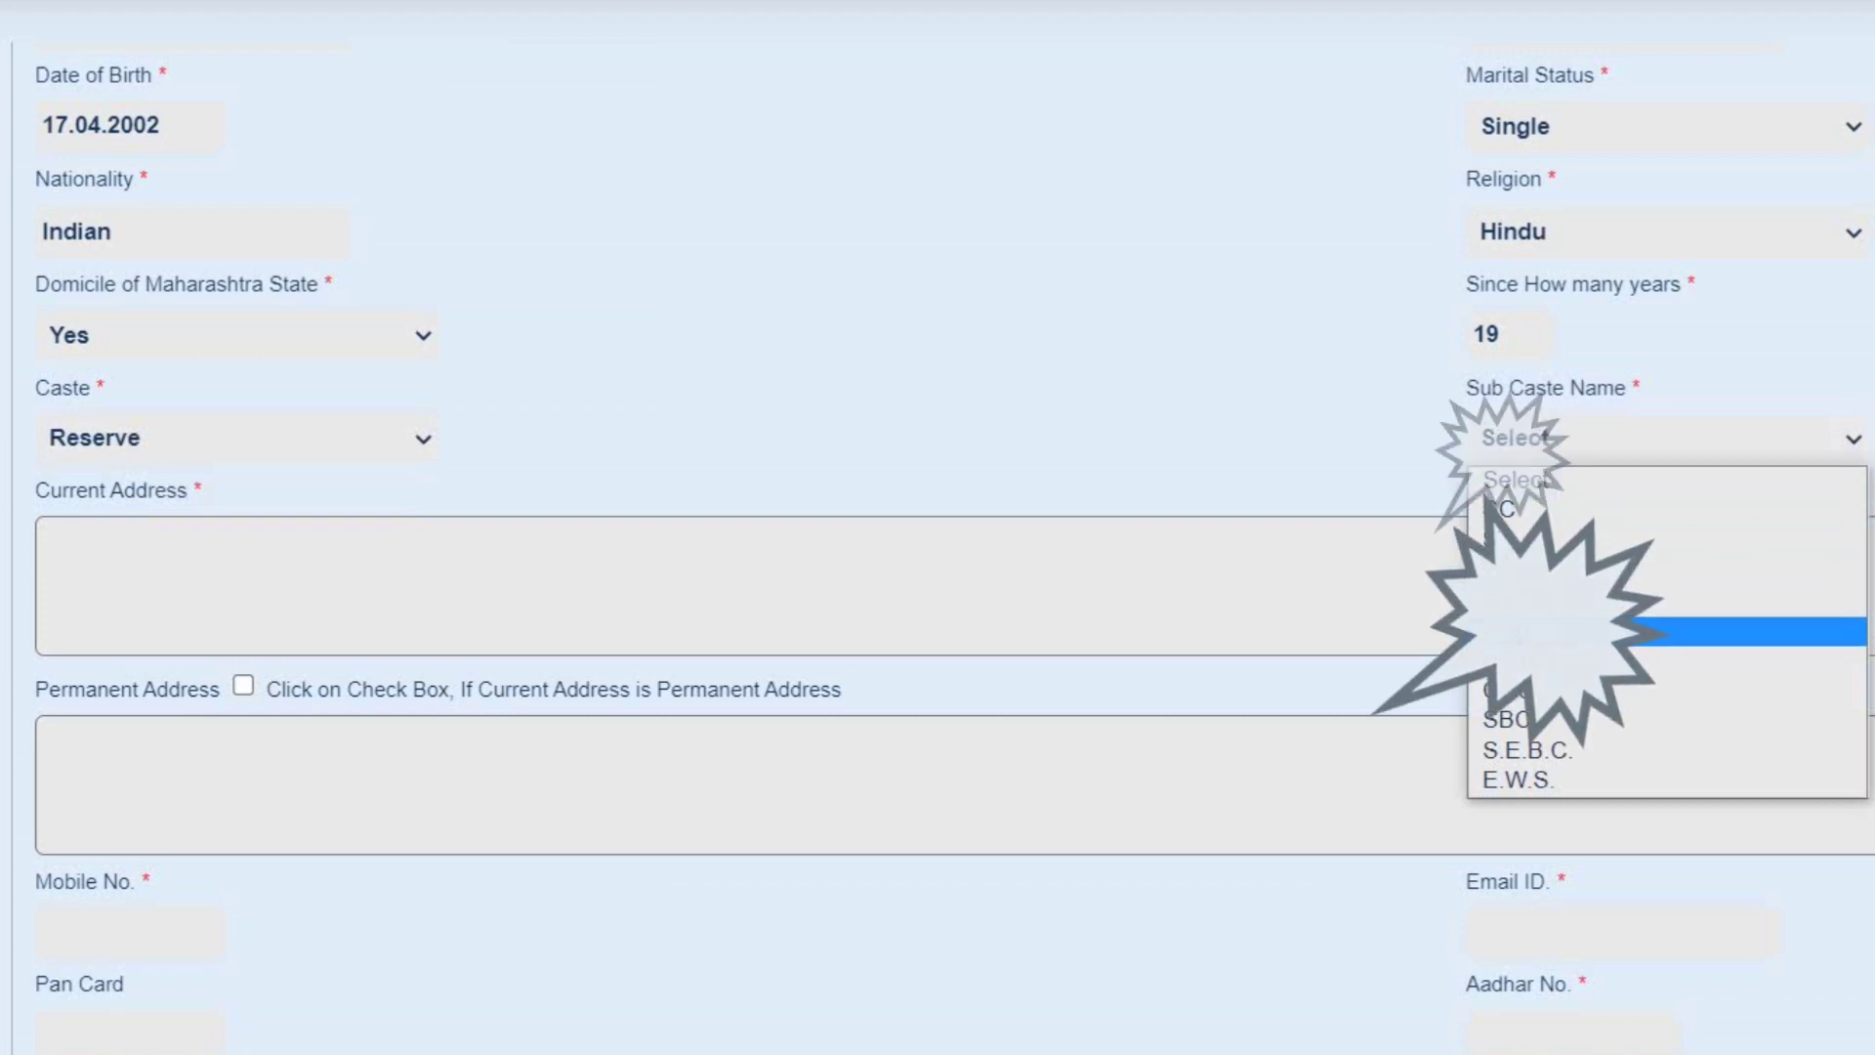
pyautogui.click(1562, 631)
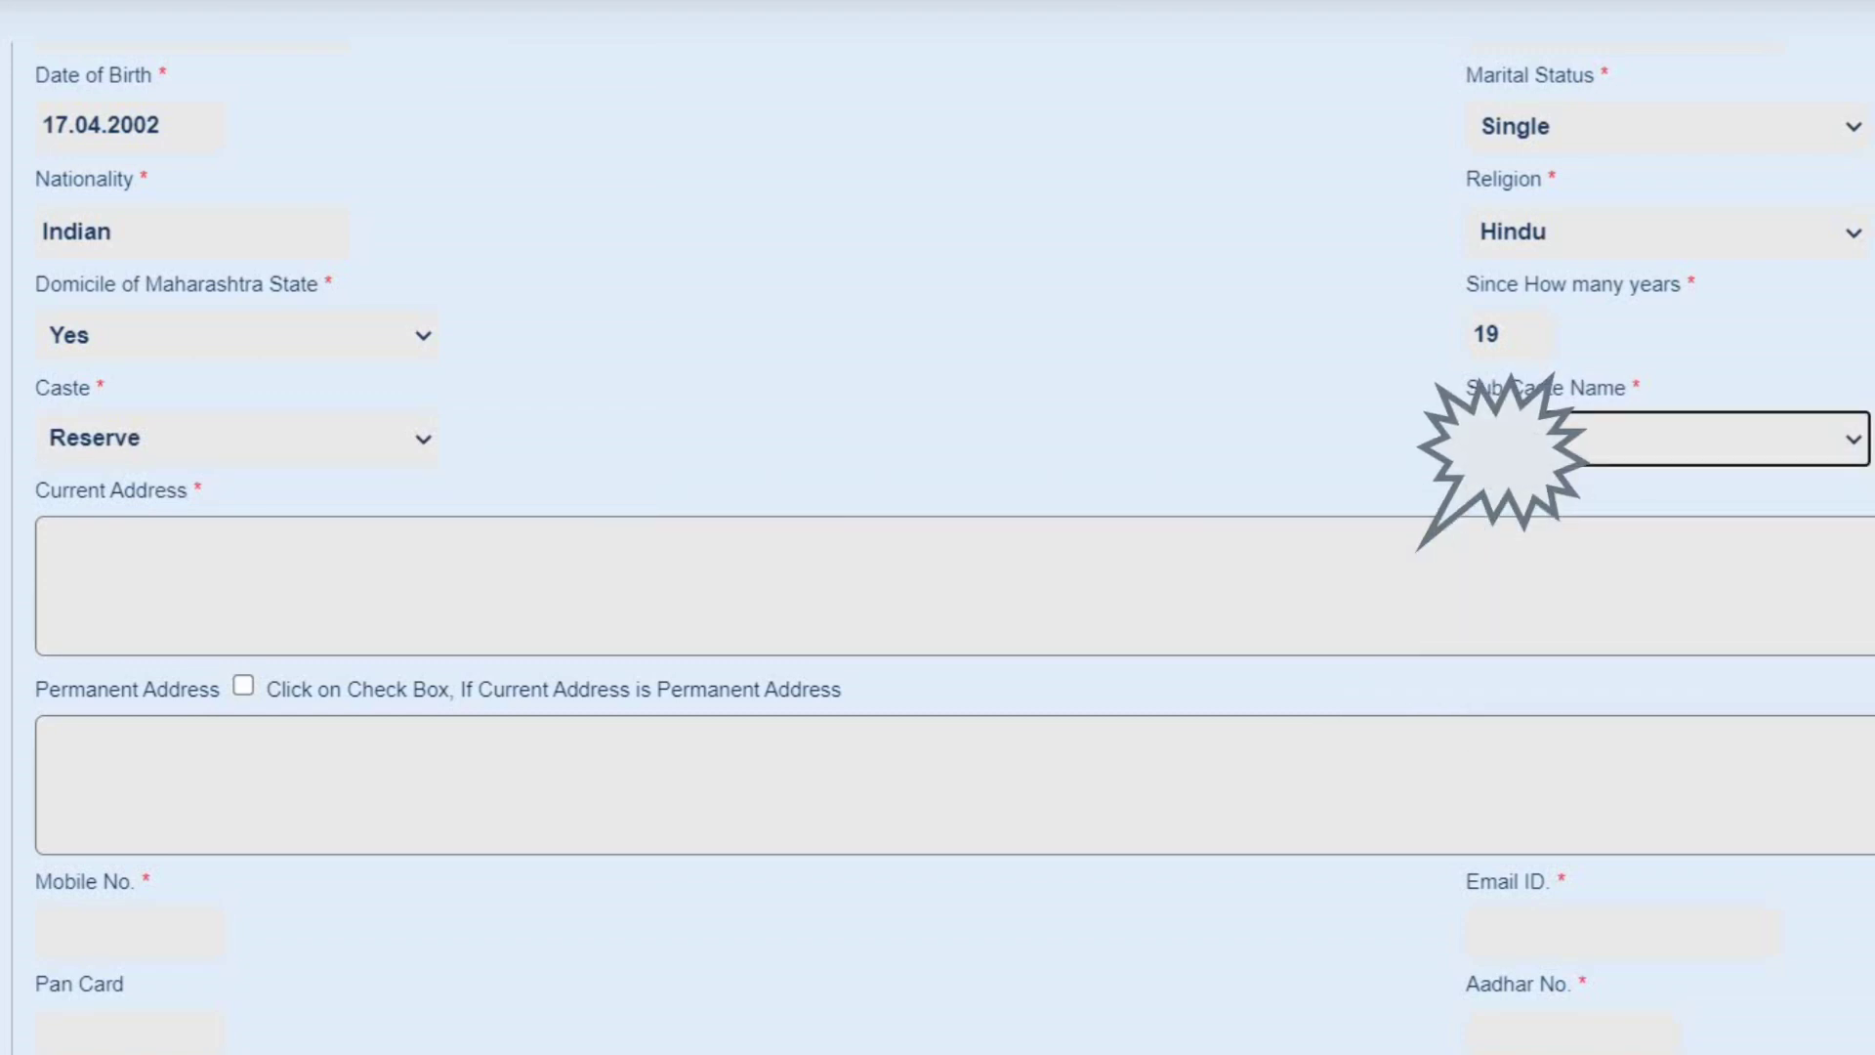
pyautogui.click(45, 538)
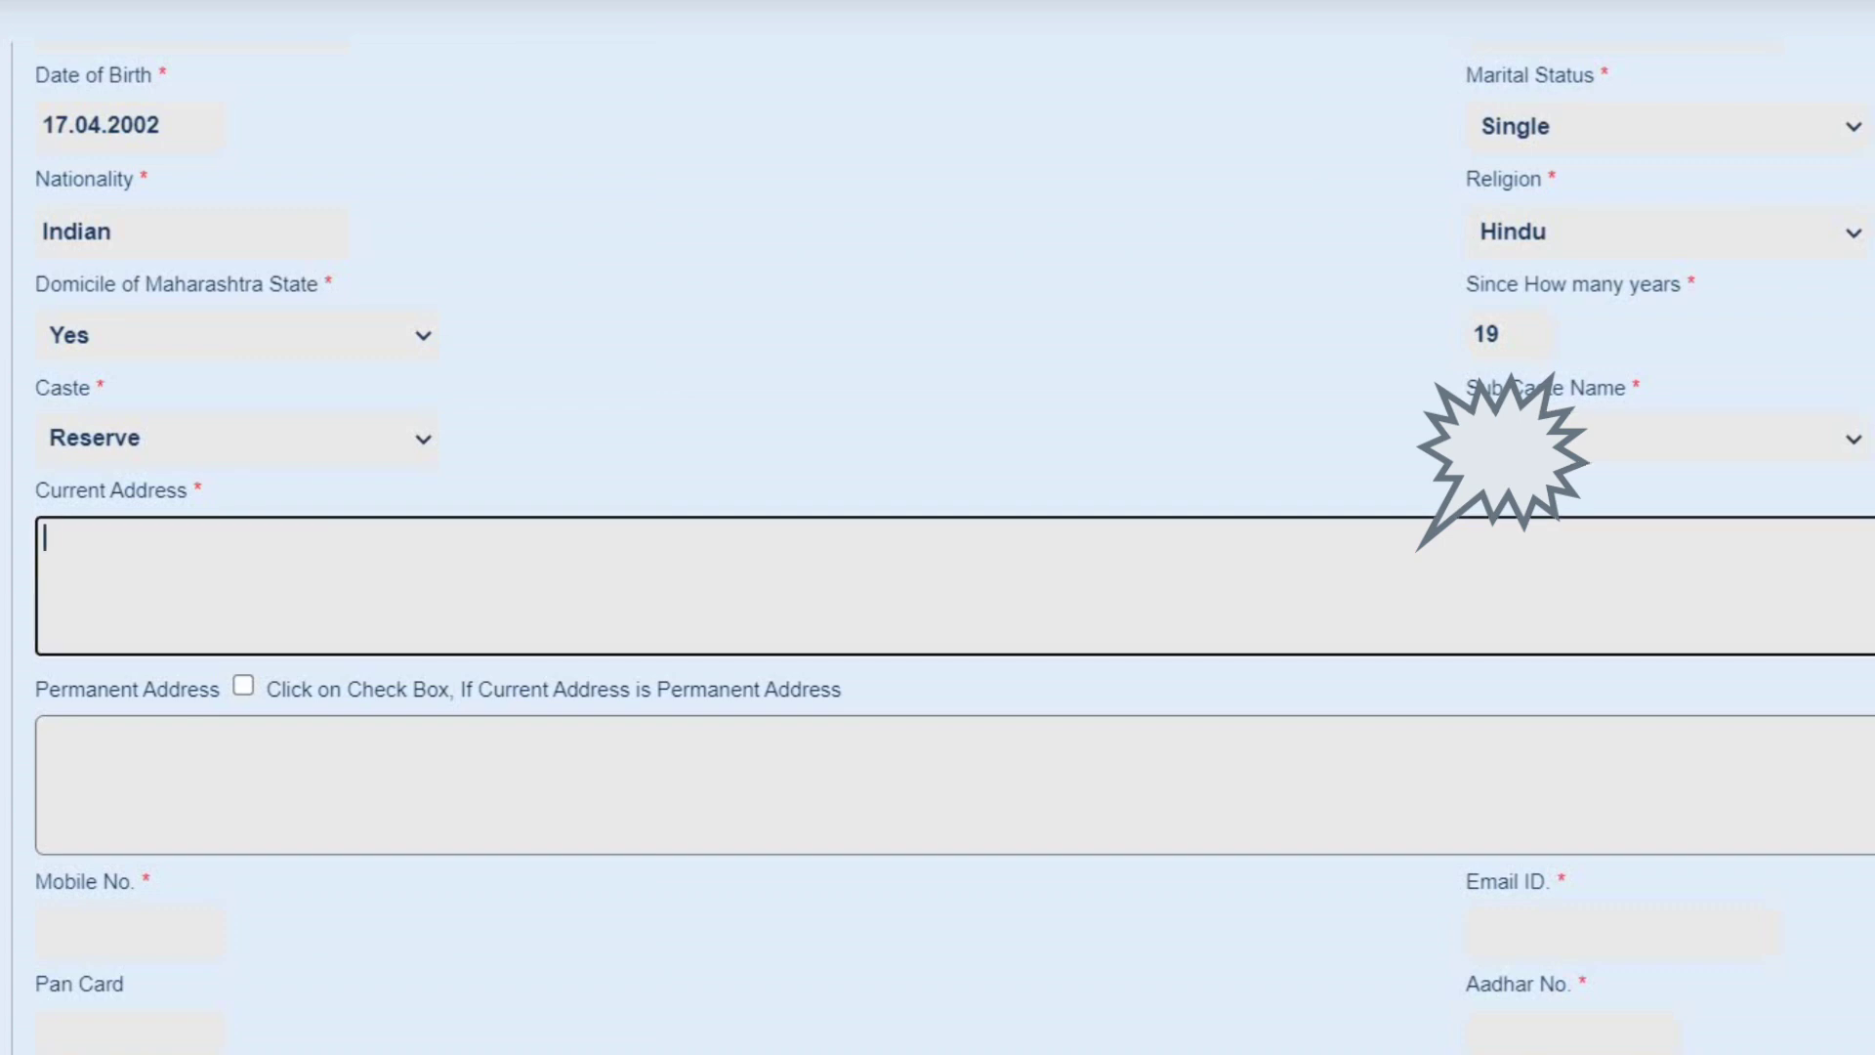
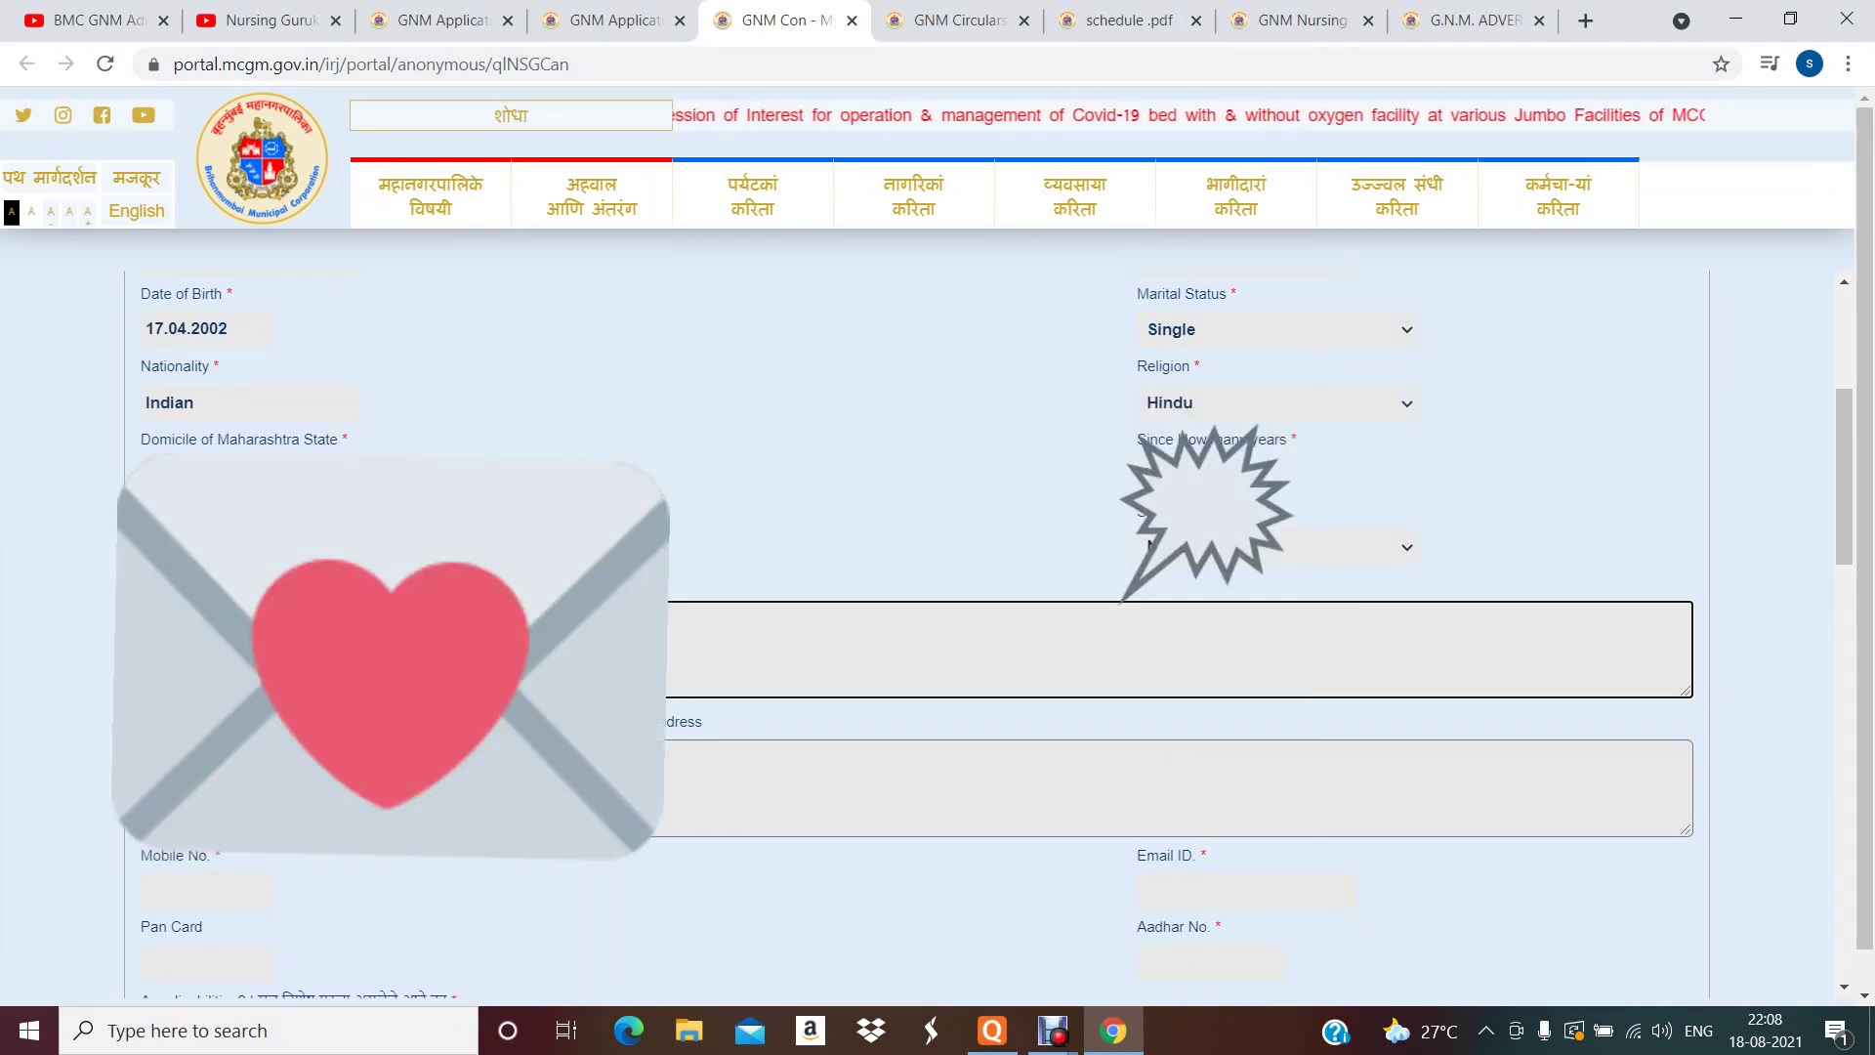
# - Type the student's current address into the Current Address field, correcting one typo
pyautogui.press('Tab')
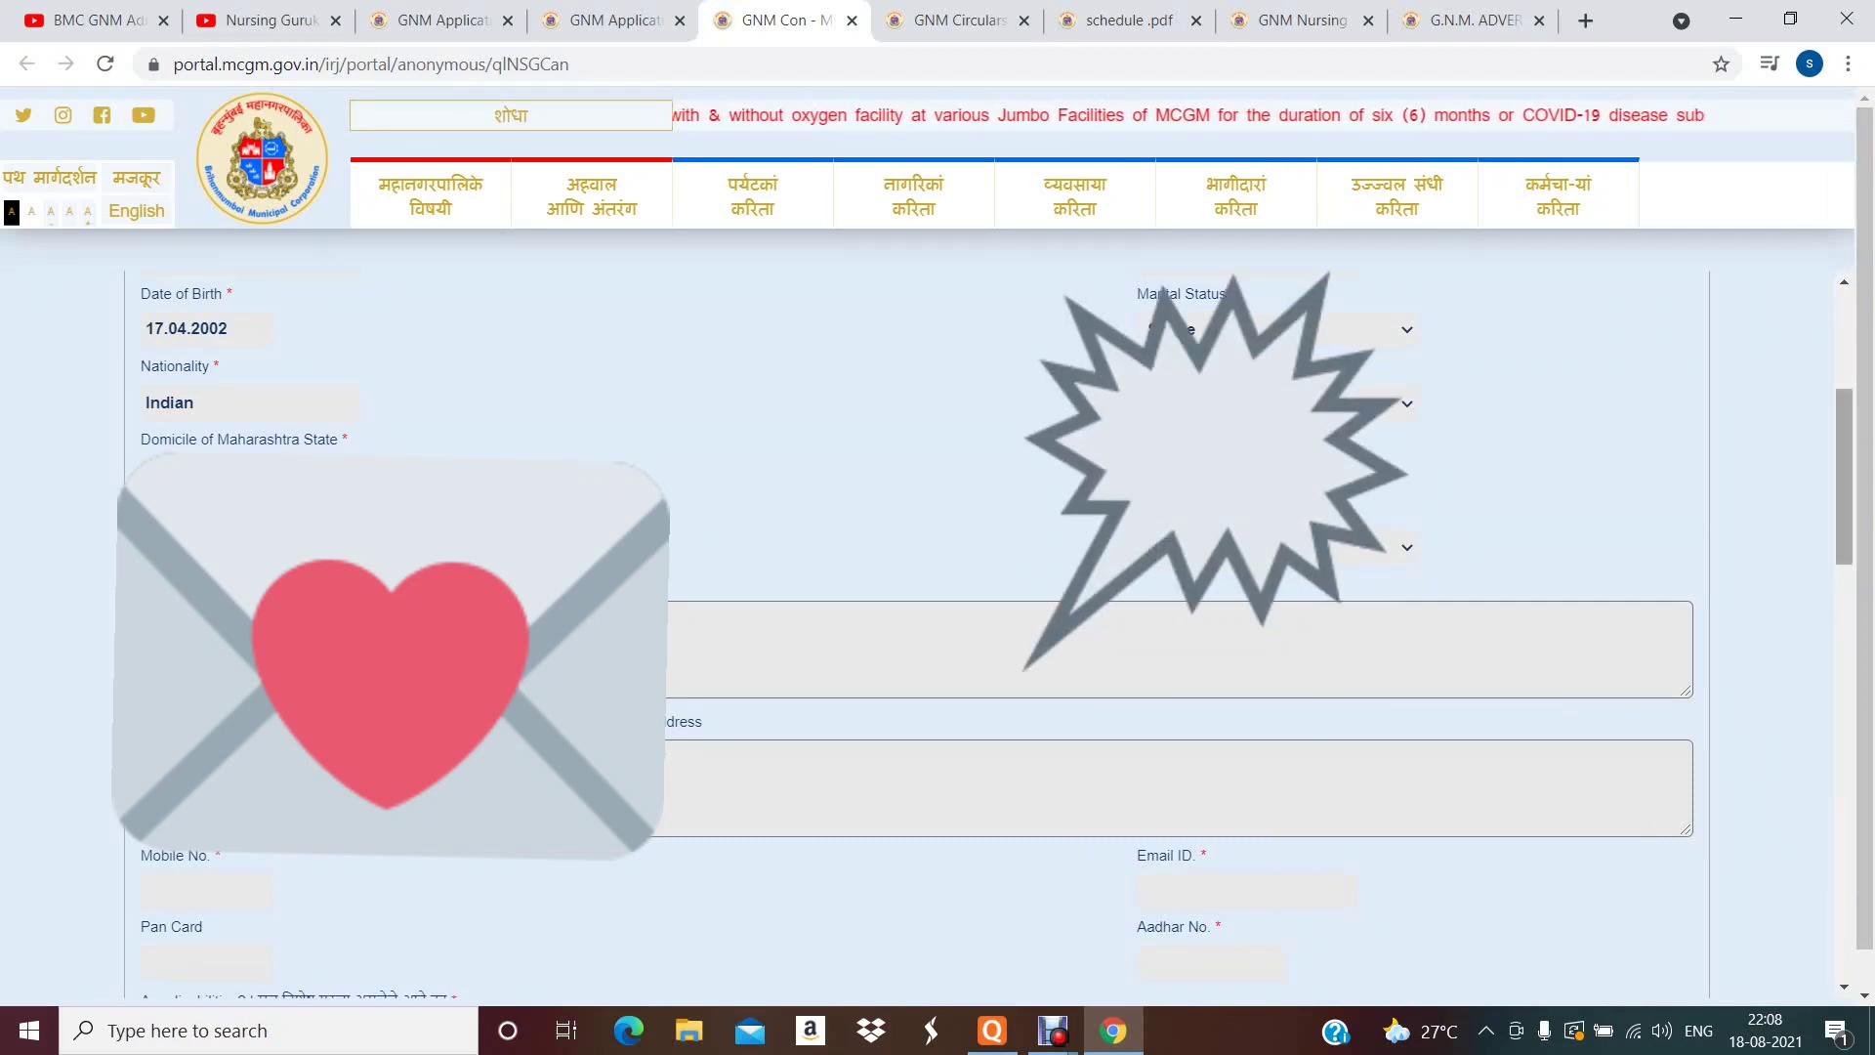
# - Enter the student's e-mail address in Email ID, fixing its last letter, then move to Aadhar No
pyautogui.scroll(-2, 909, 586)
pyautogui.scroll(-1, 909, 635)
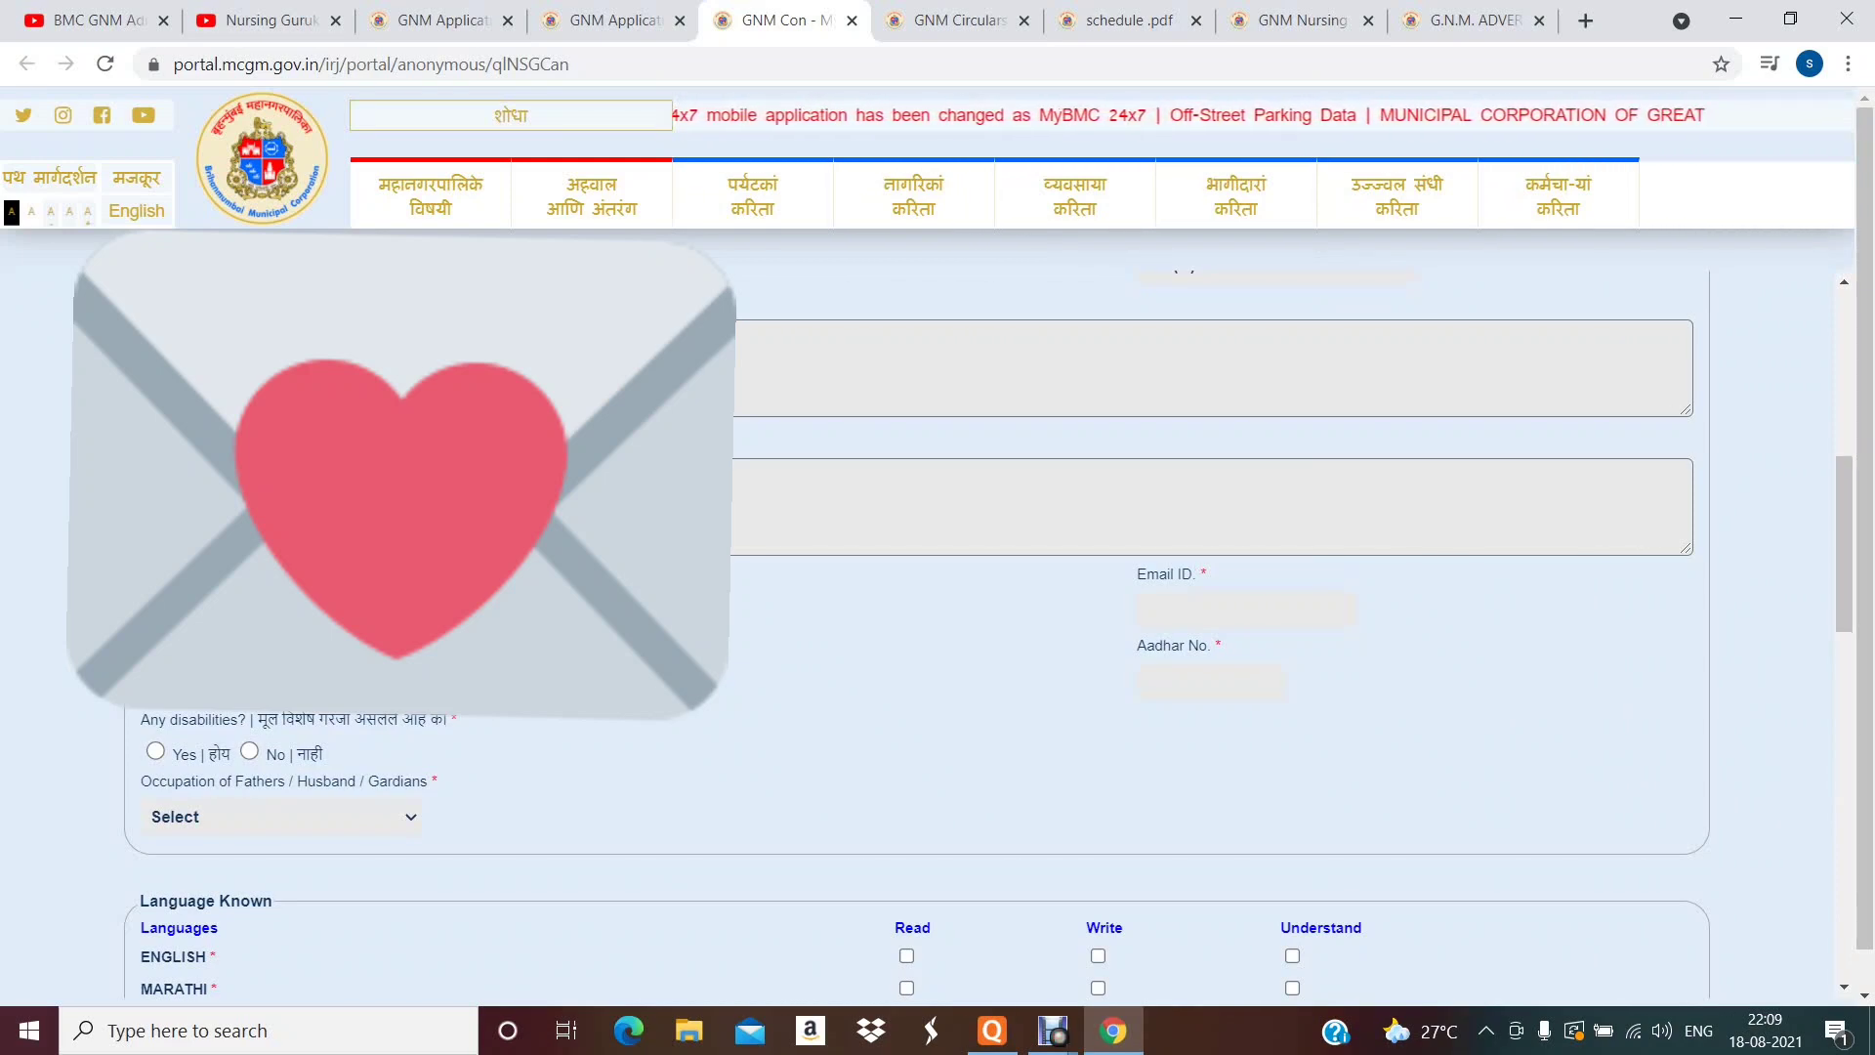
pyautogui.click(1246, 609)
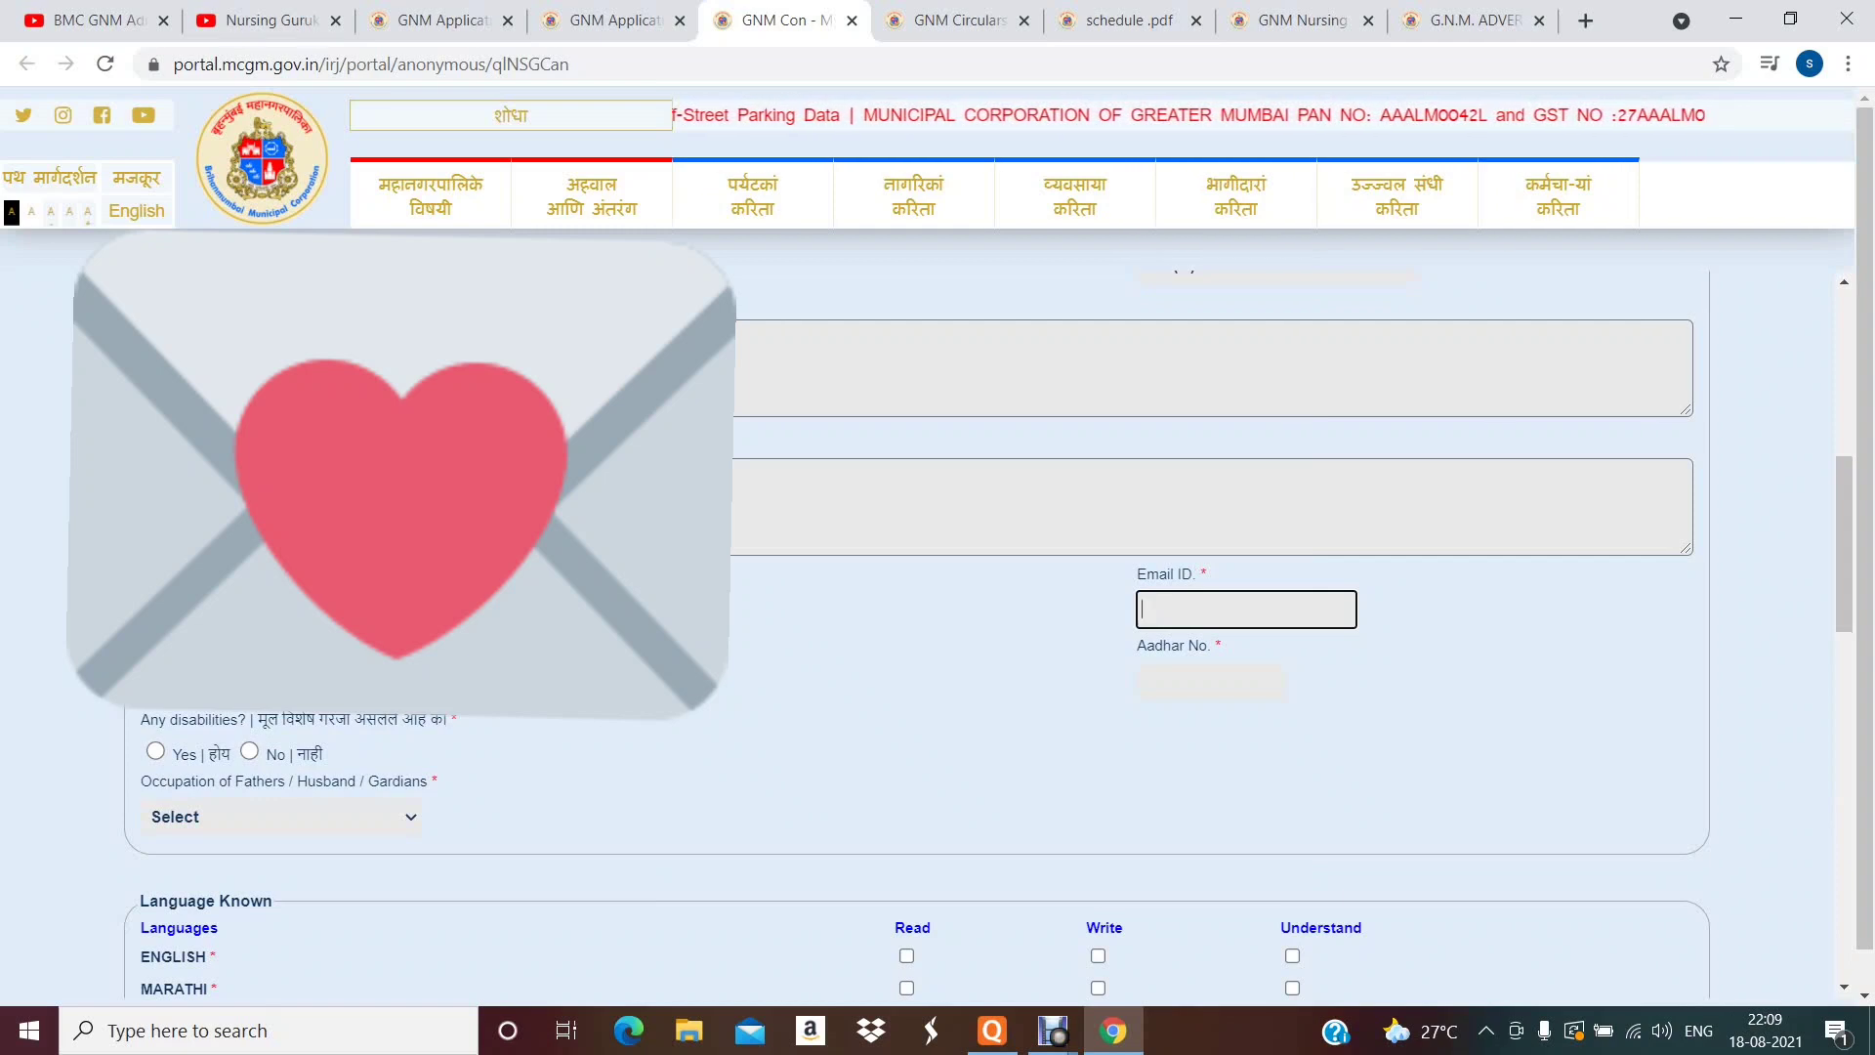
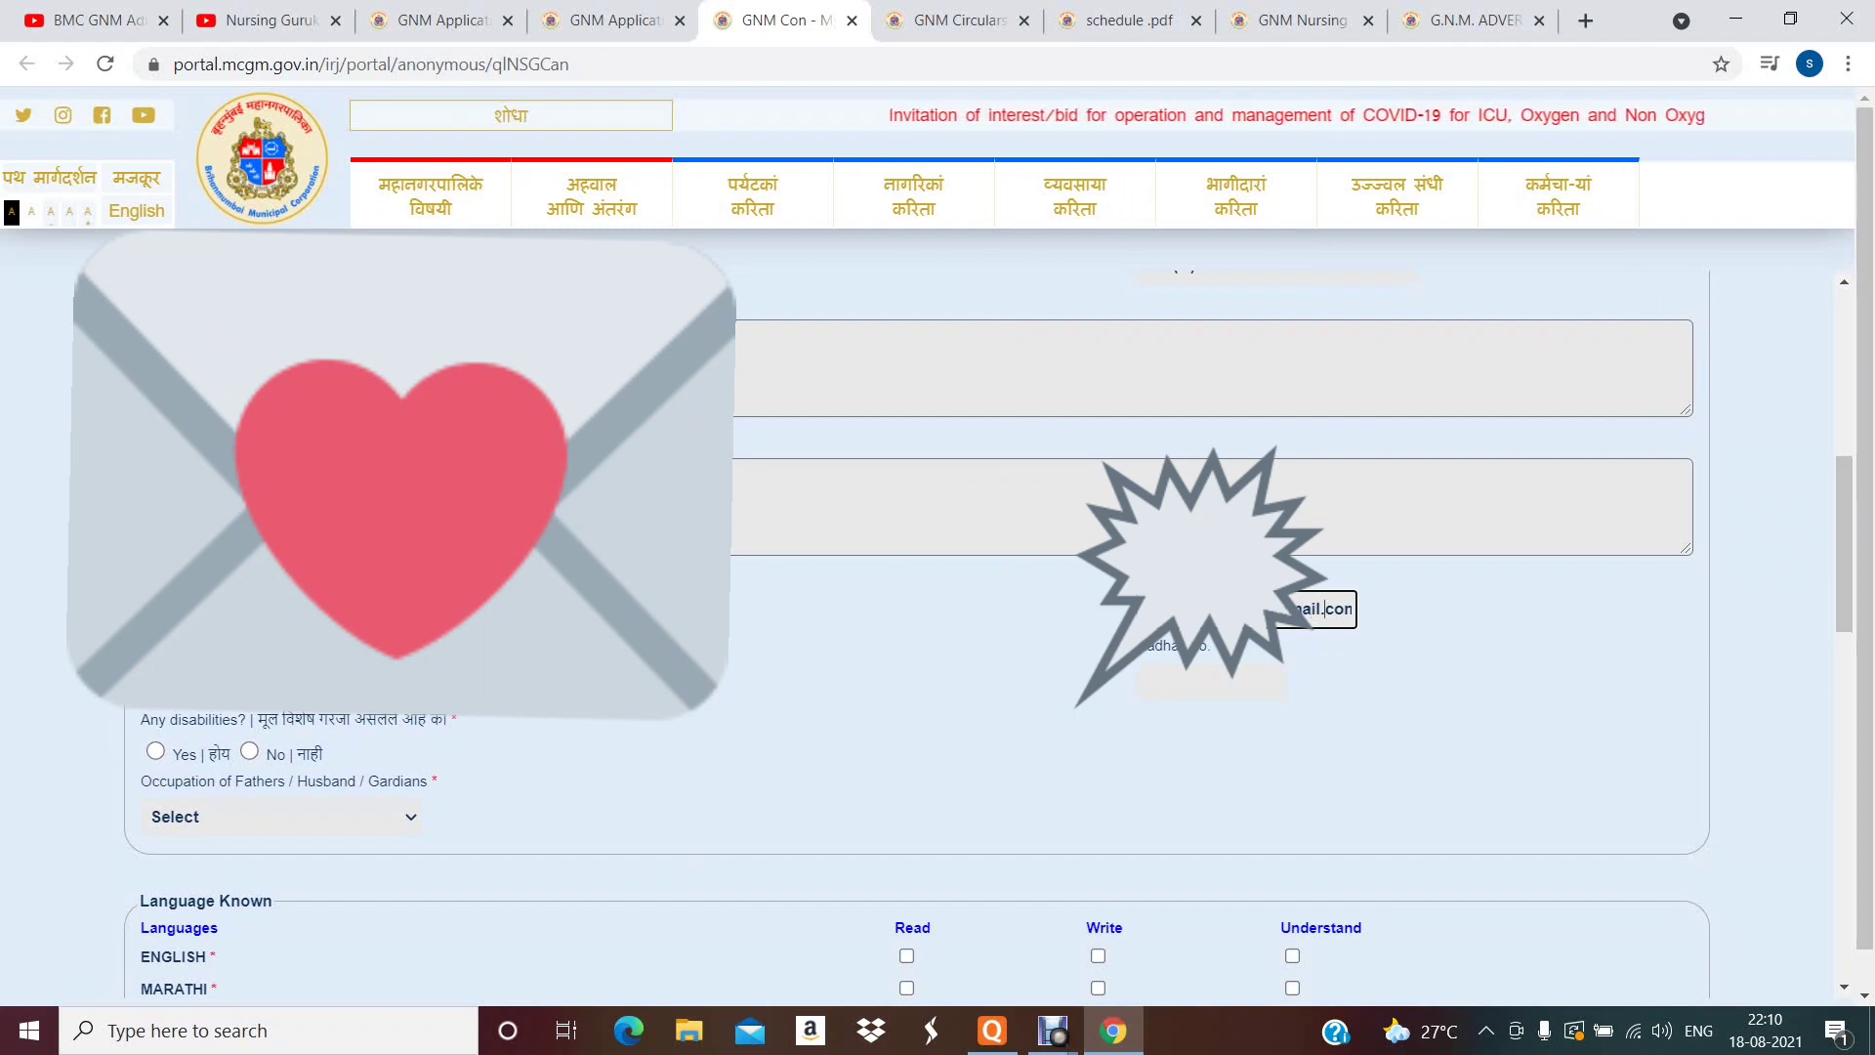
pyautogui.write('m')
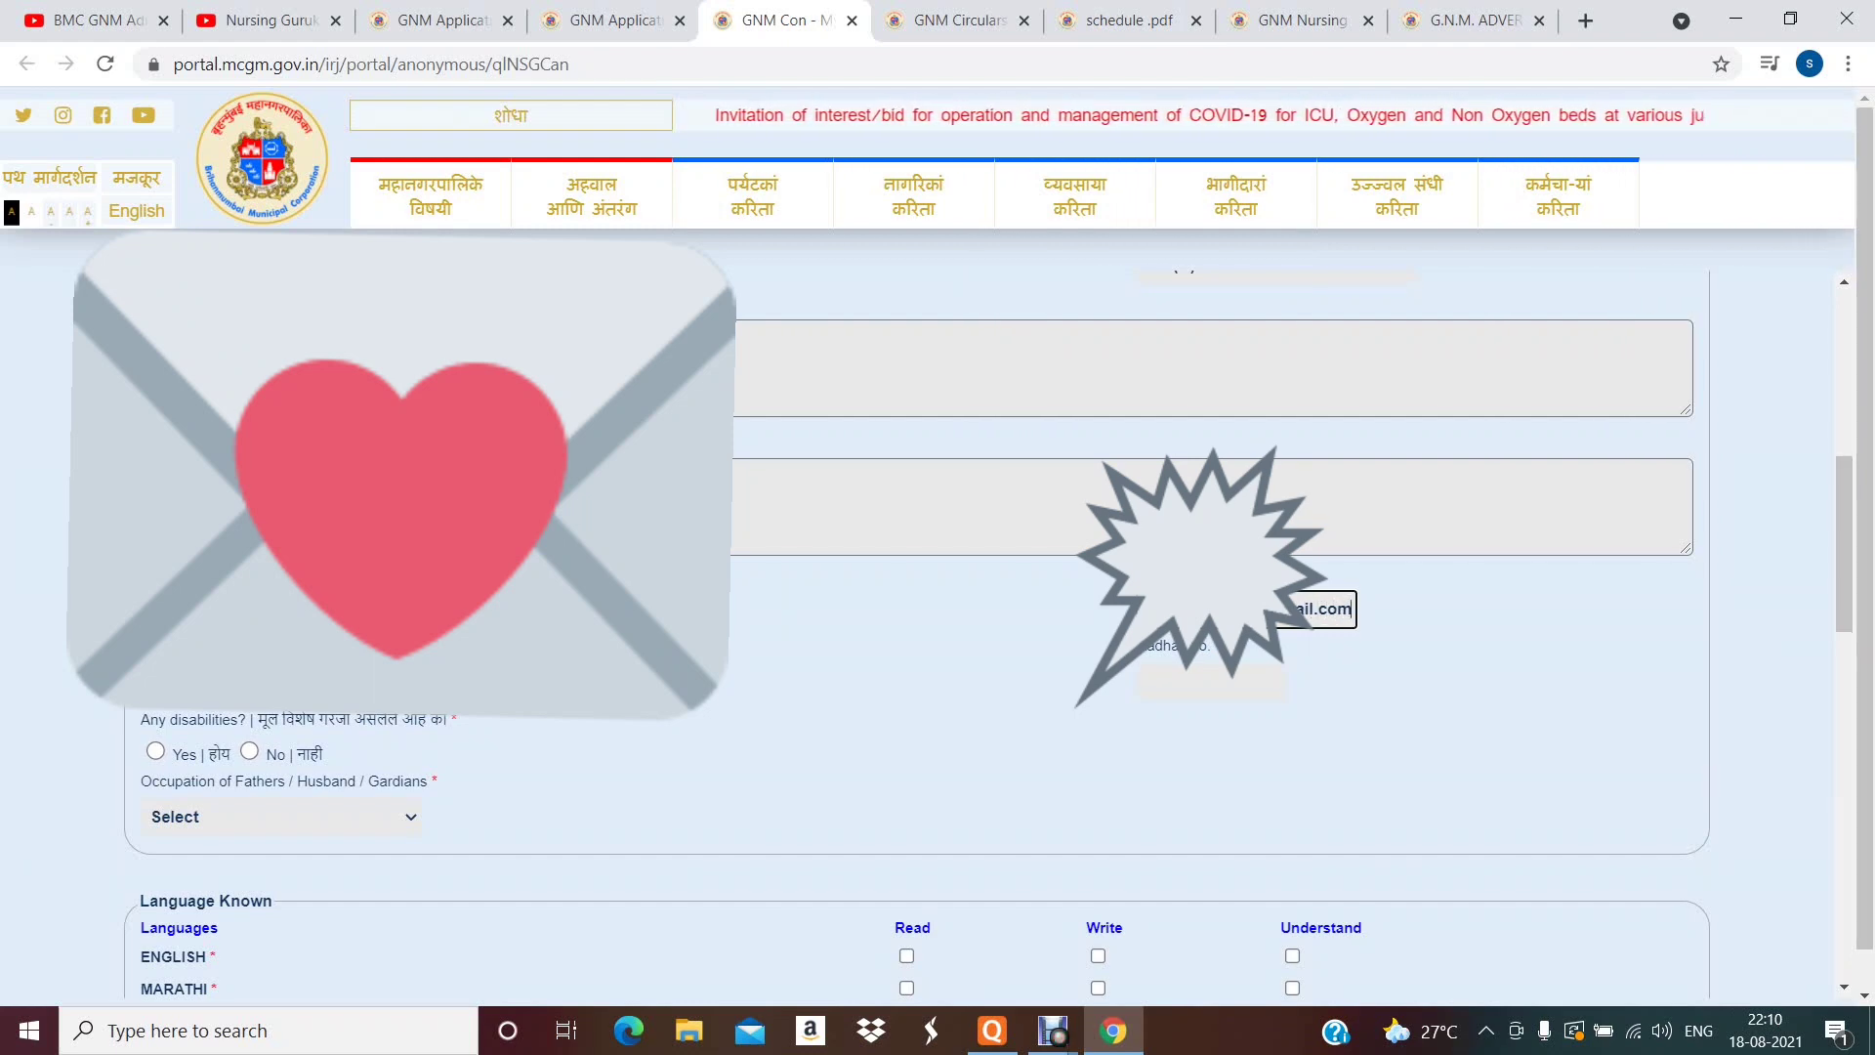
pyautogui.press('Tab')
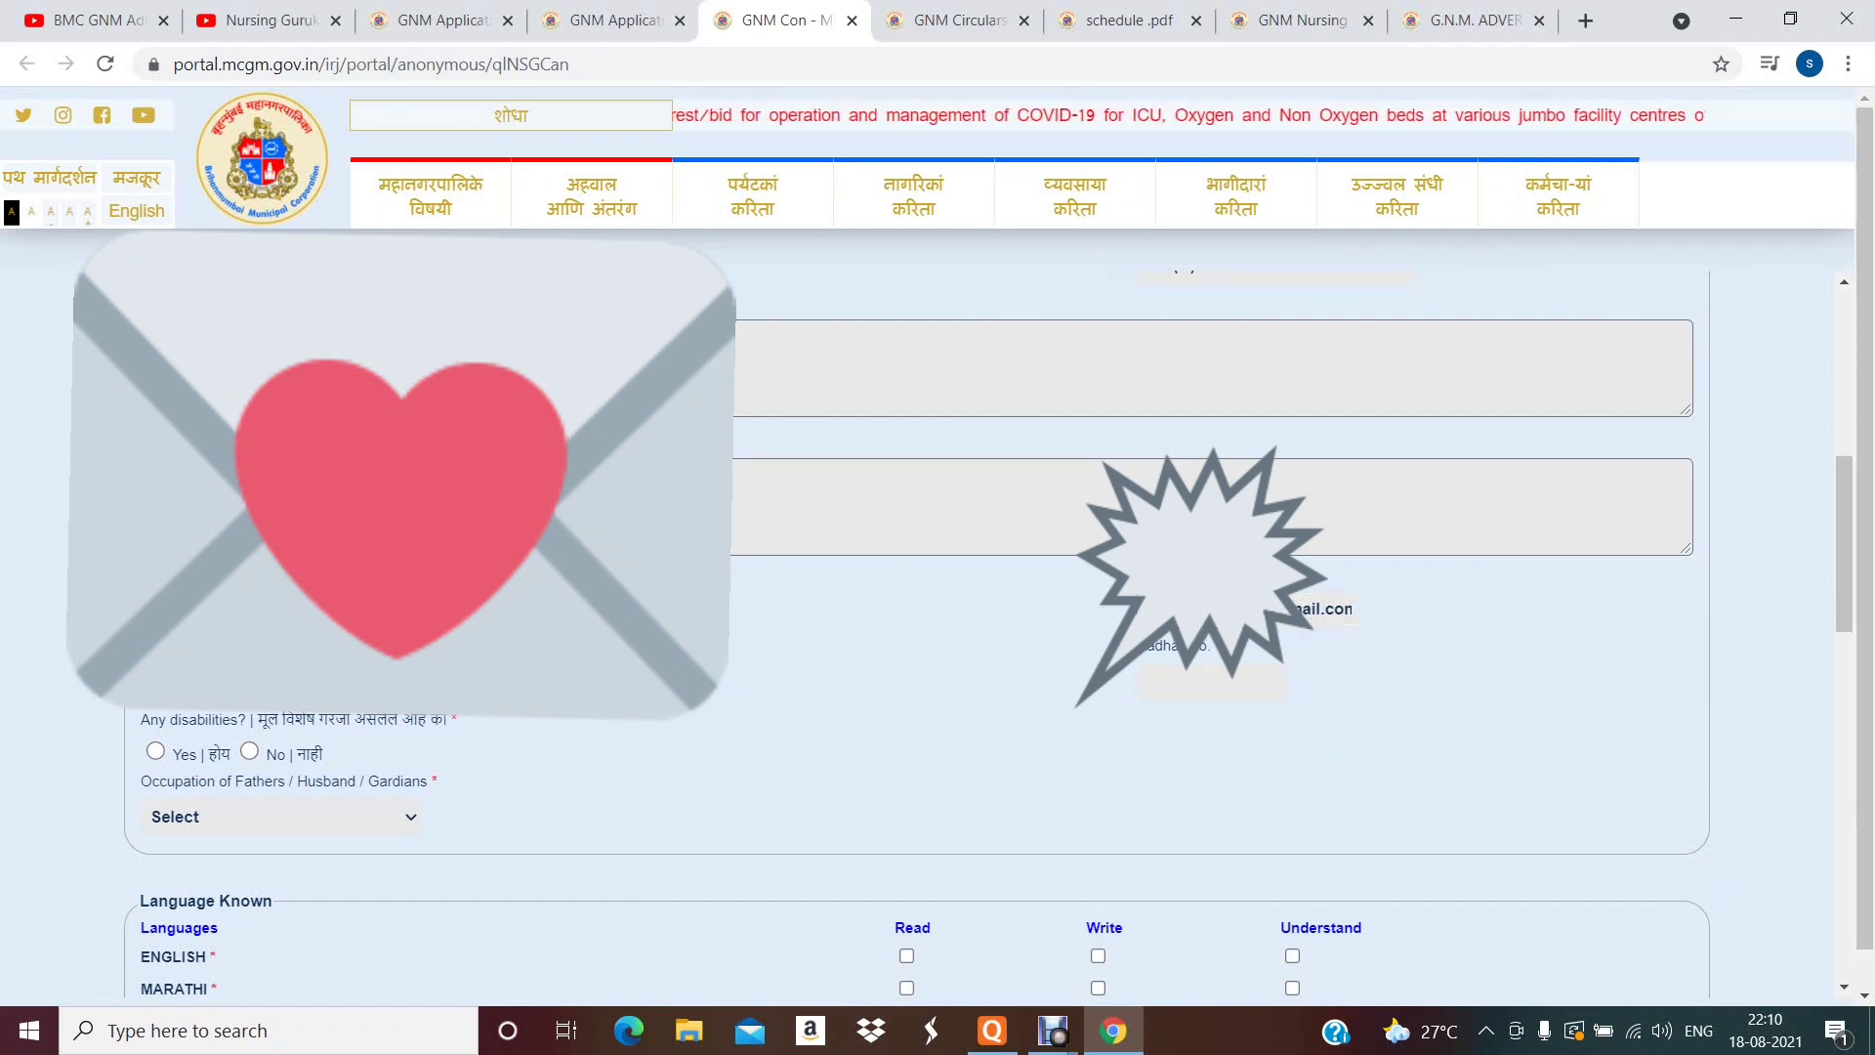
pyautogui.press('Tab')
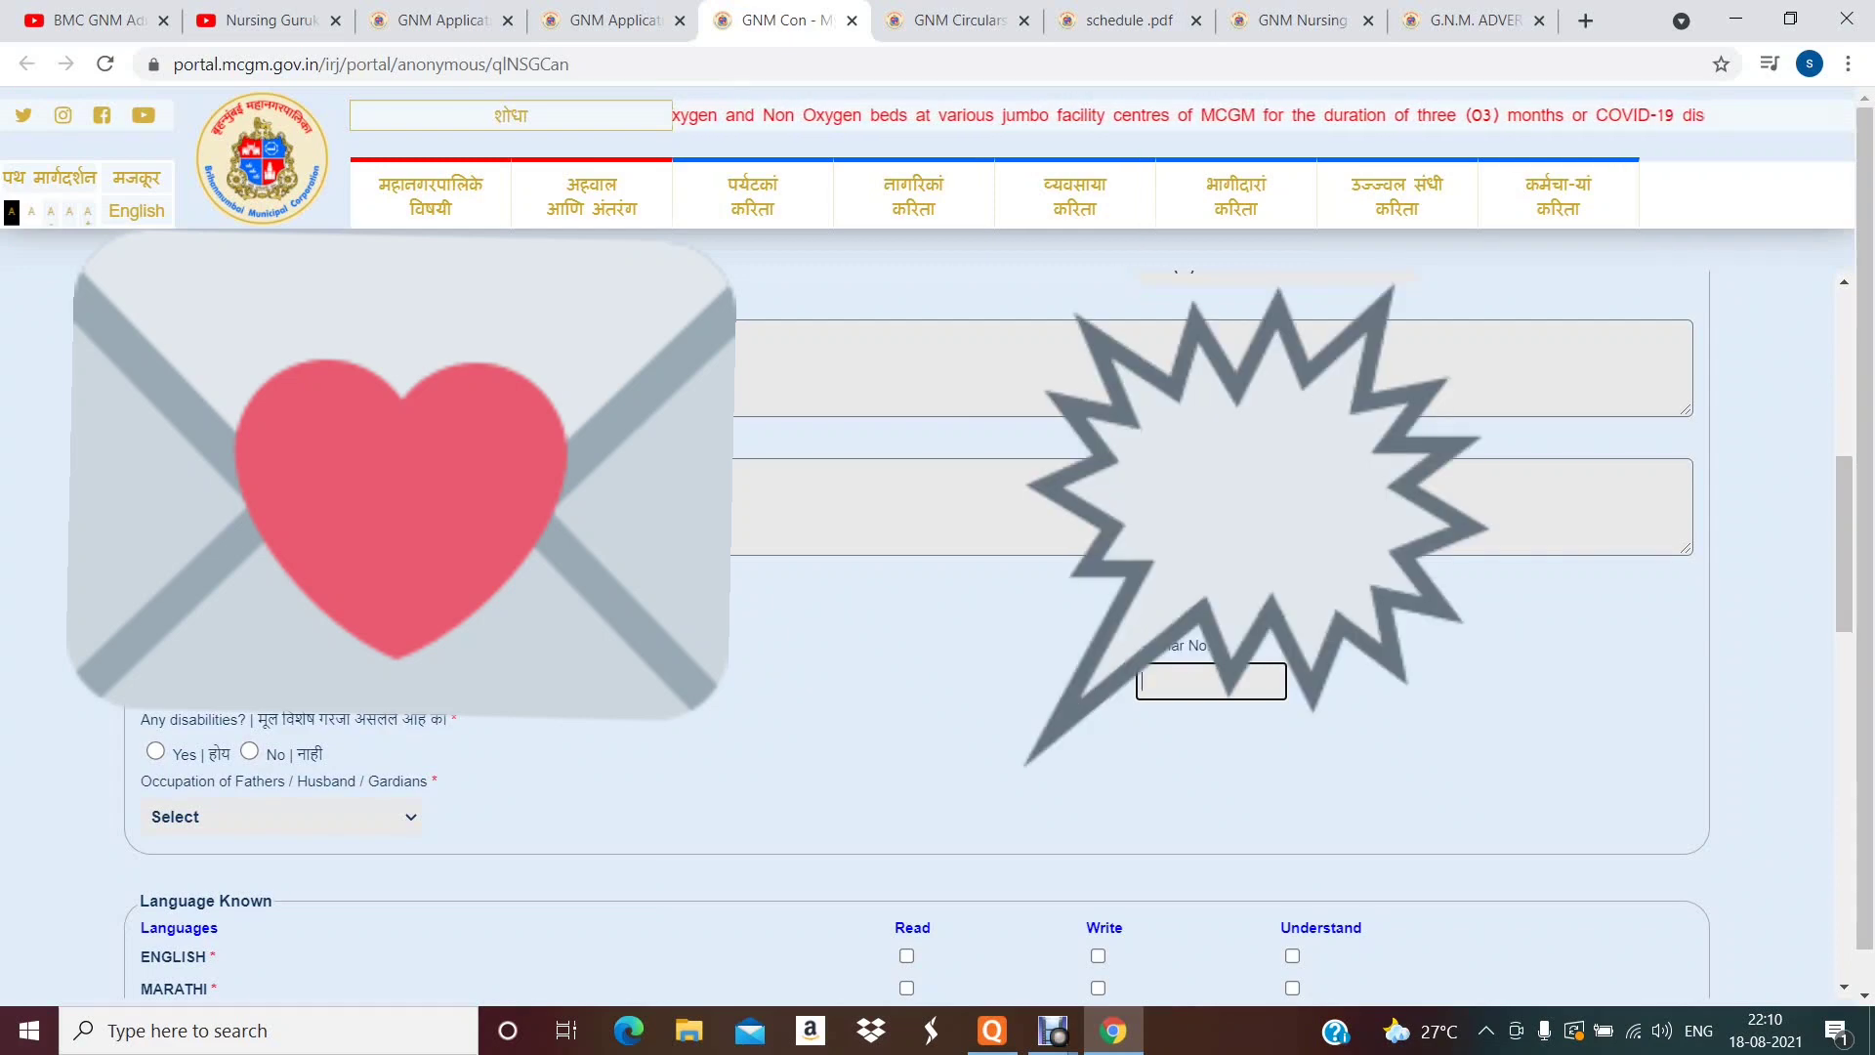
# - Answer No to disabilities and set the guardian's occupation to Agriculture
pyautogui.scroll(-2, 916, 635)
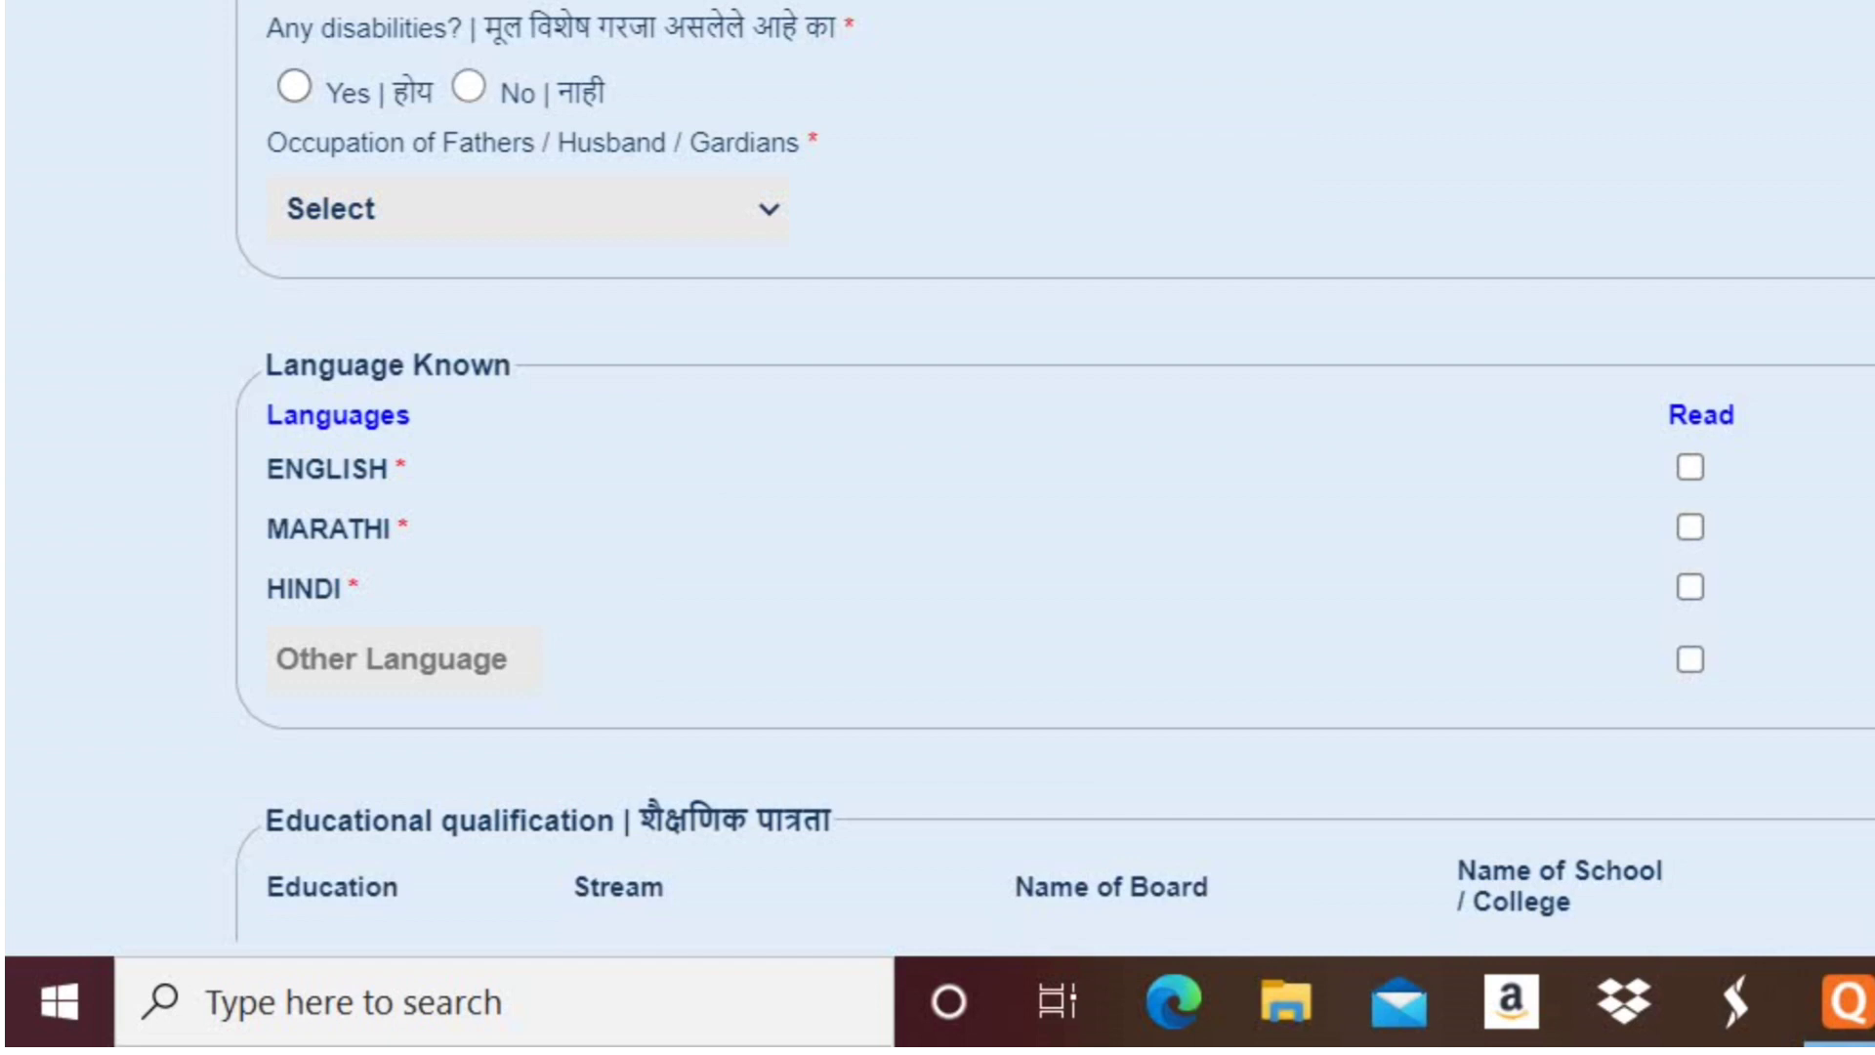
pyautogui.click(468, 87)
pyautogui.click(527, 208)
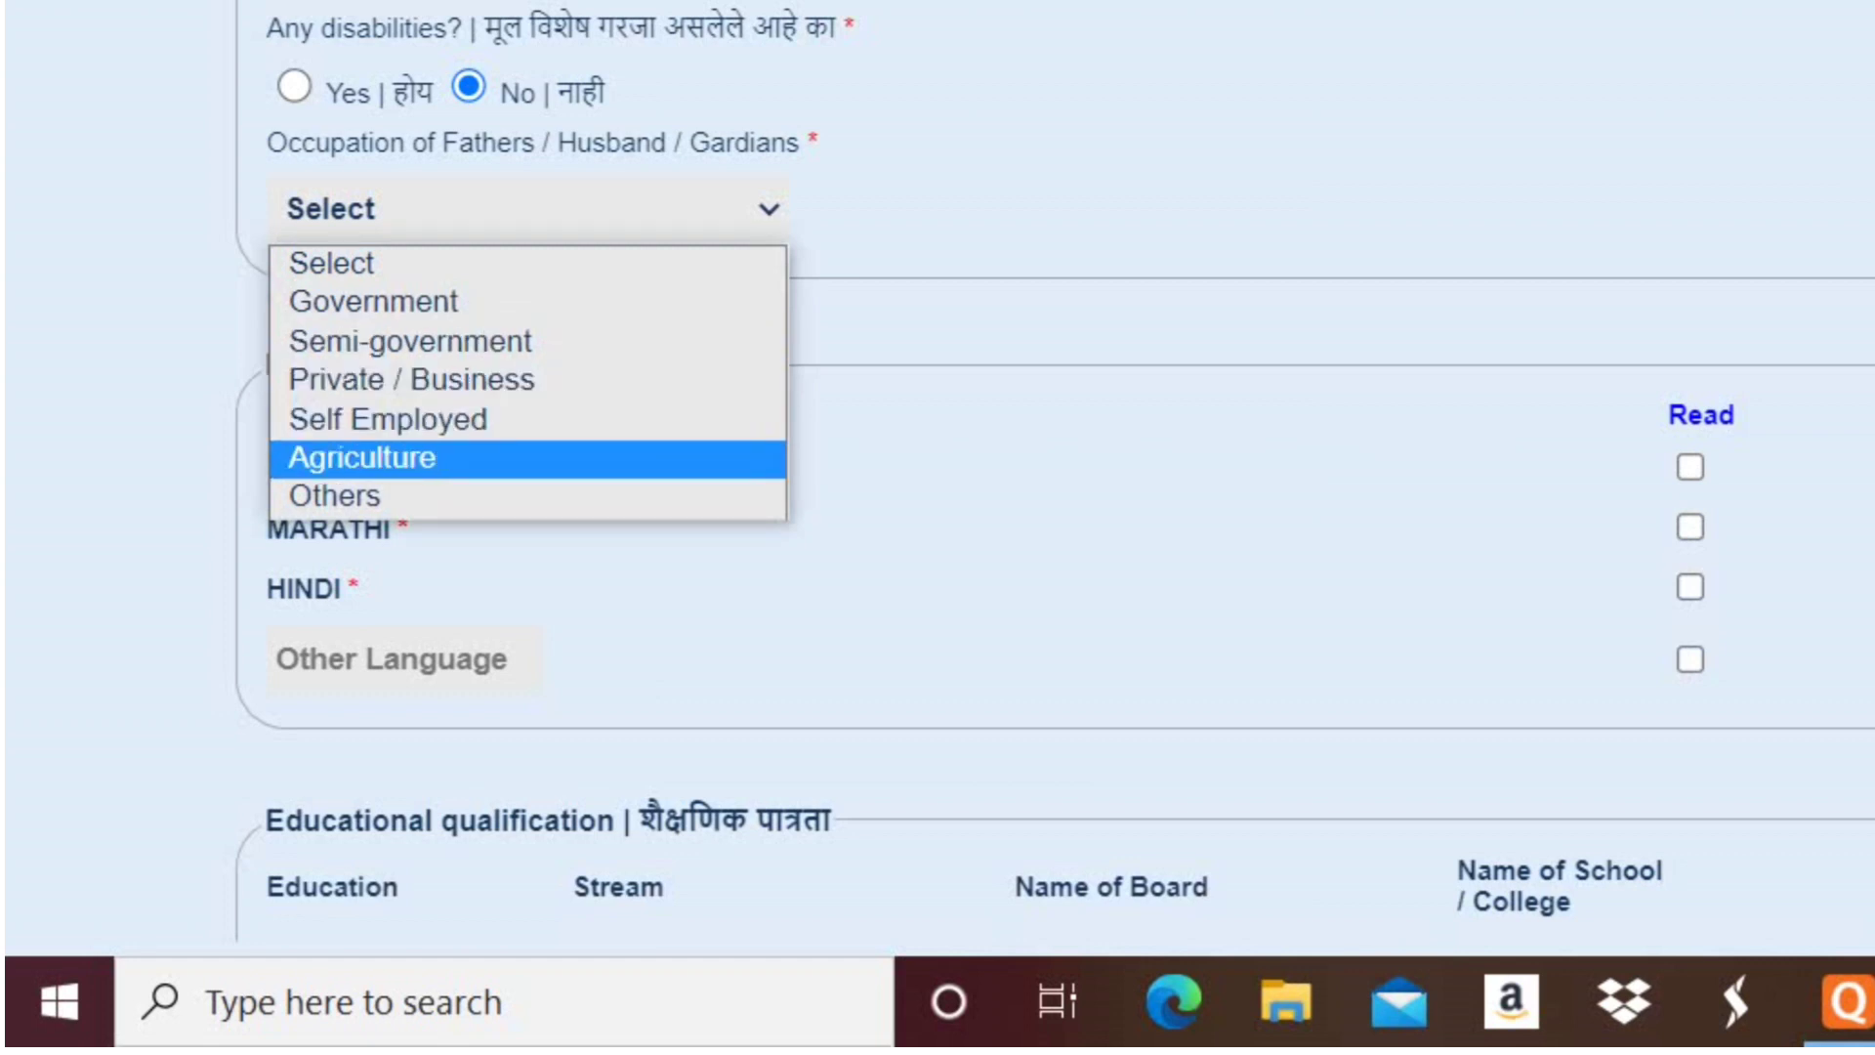
pyautogui.press('Return')
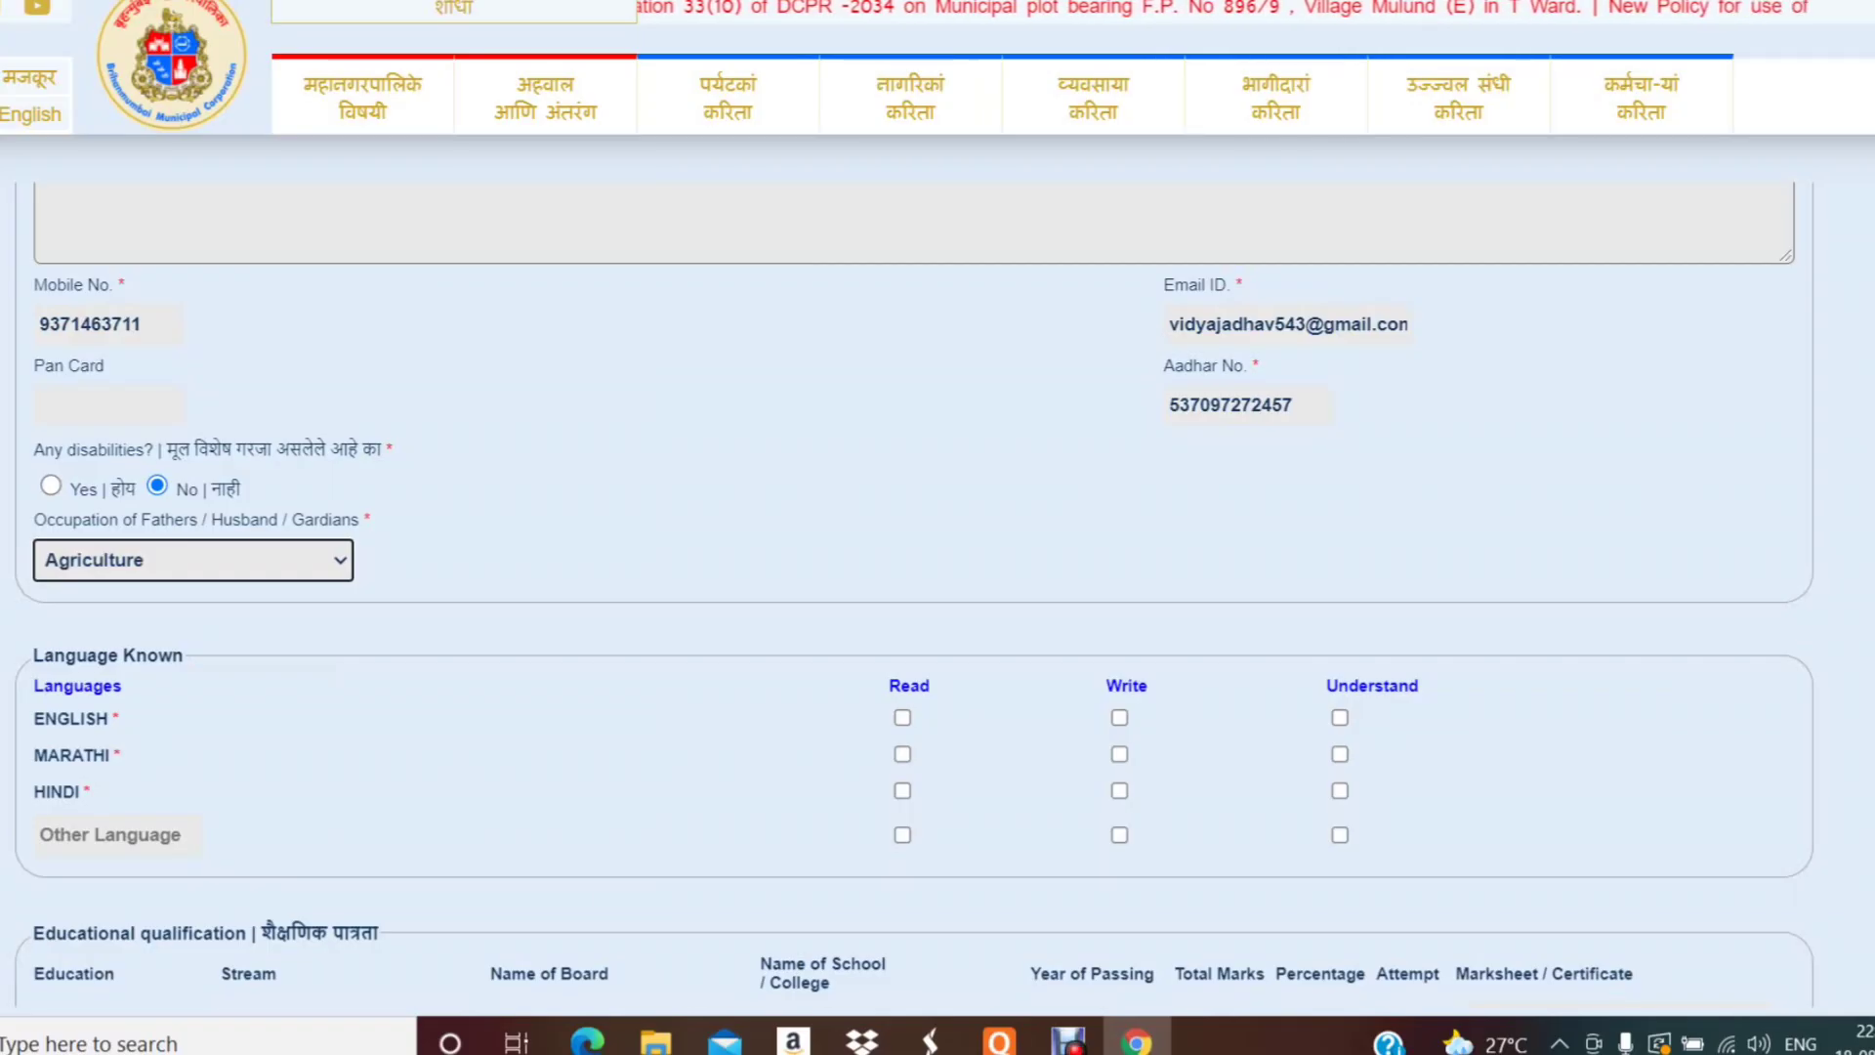
pyautogui.scroll(-3, 914, 605)
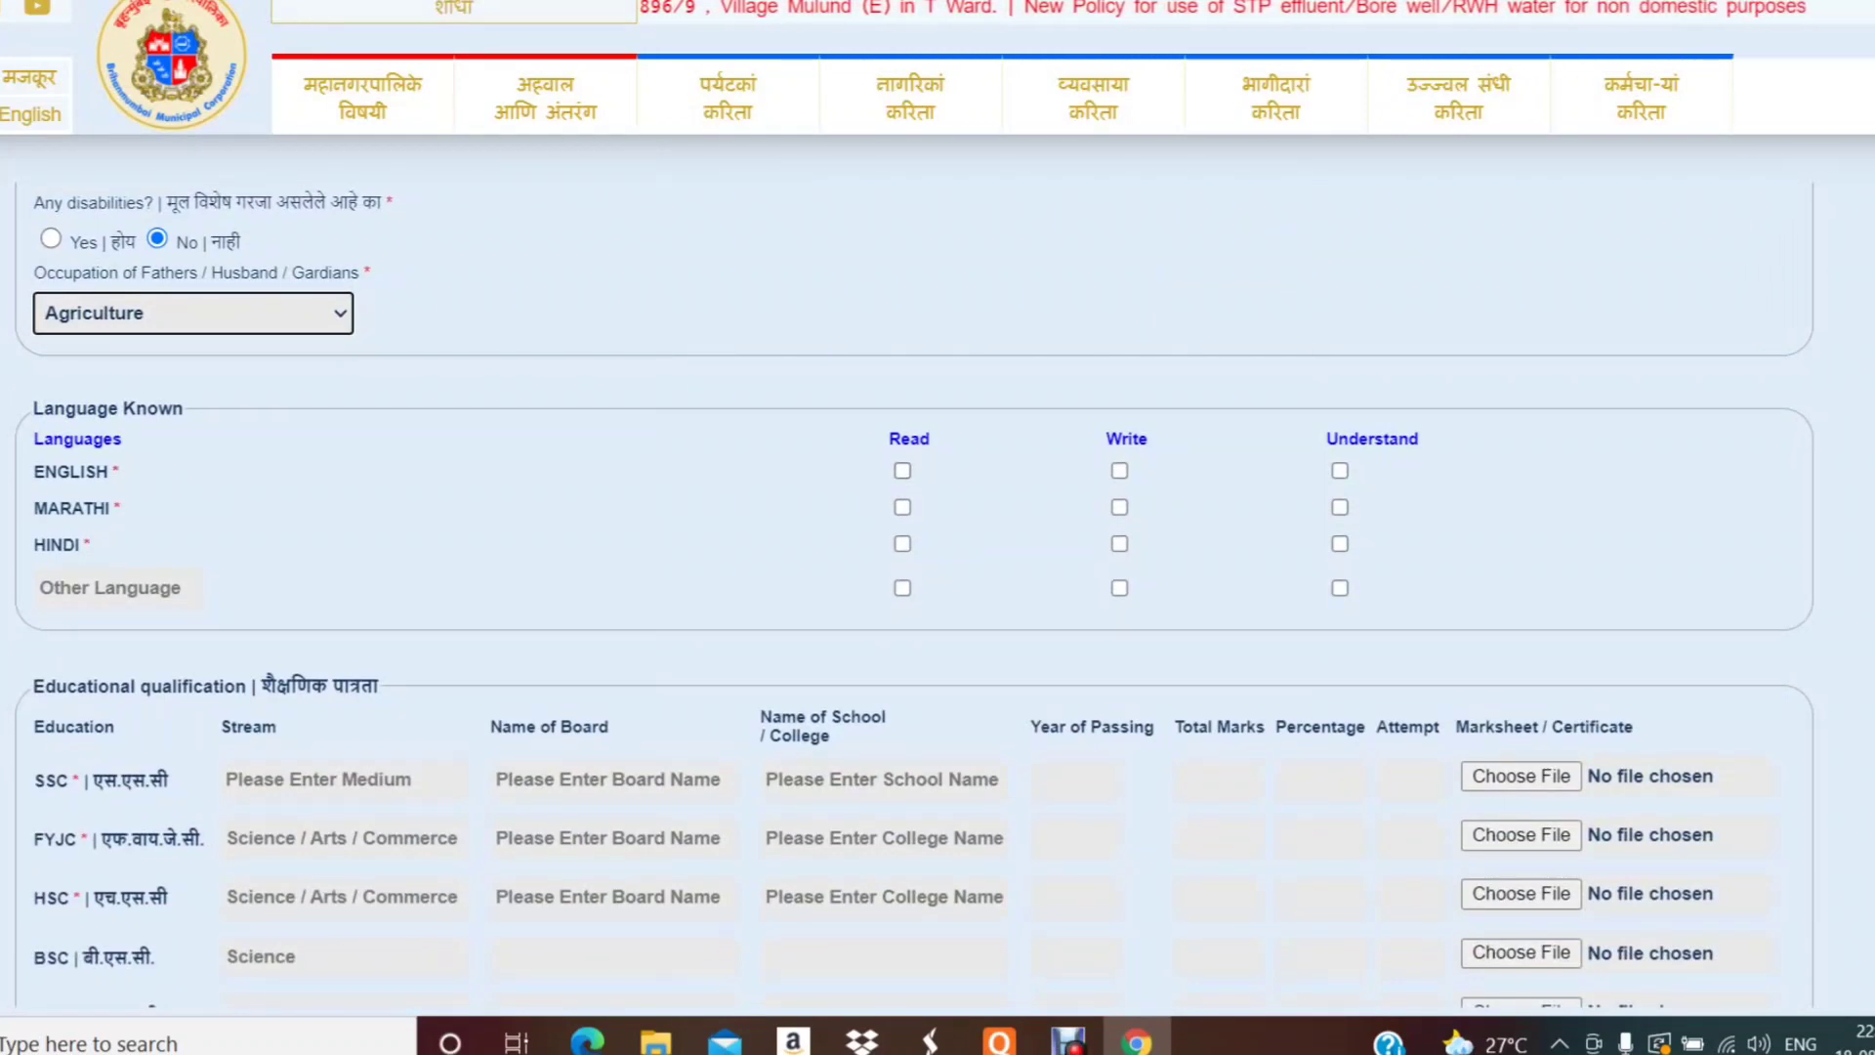
# - Tick Read, Write and Understand for English, Marathi and Hindi, leaving Other Language unticked
pyautogui.click(903, 471)
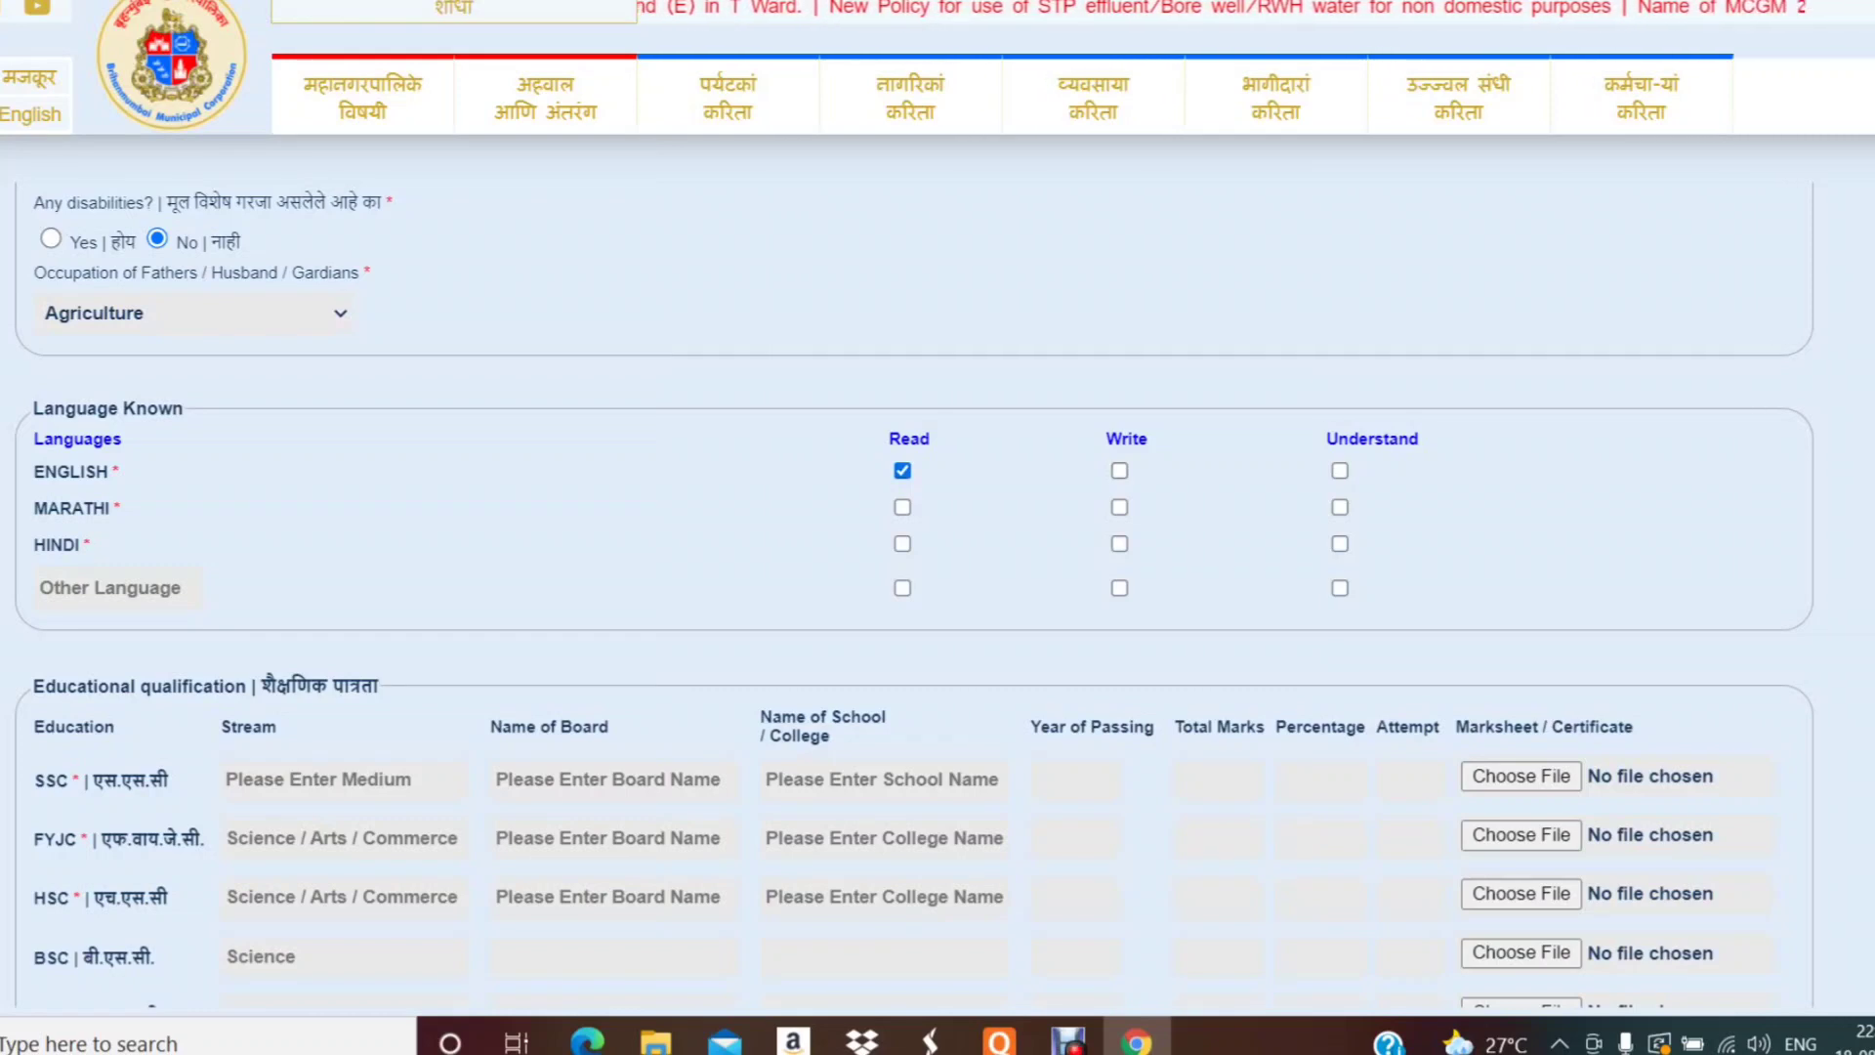
pyautogui.click(1119, 471)
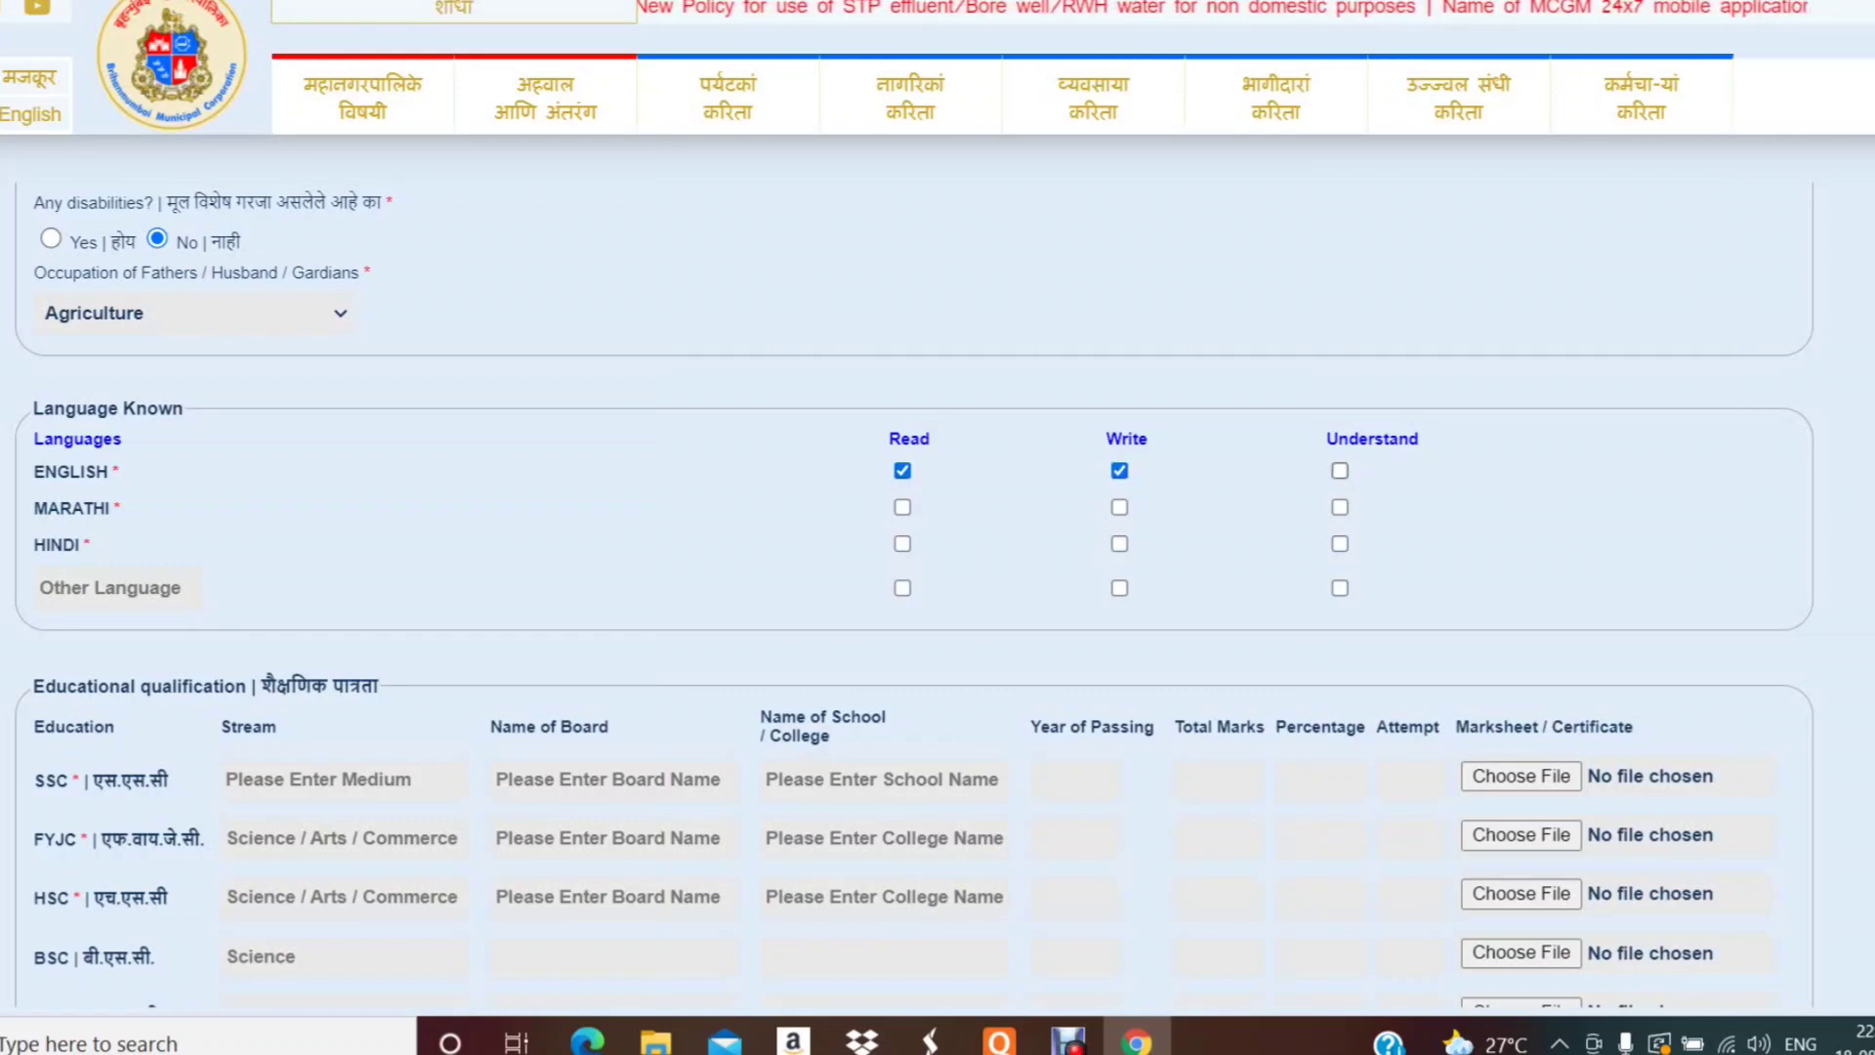
pyautogui.click(1340, 471)
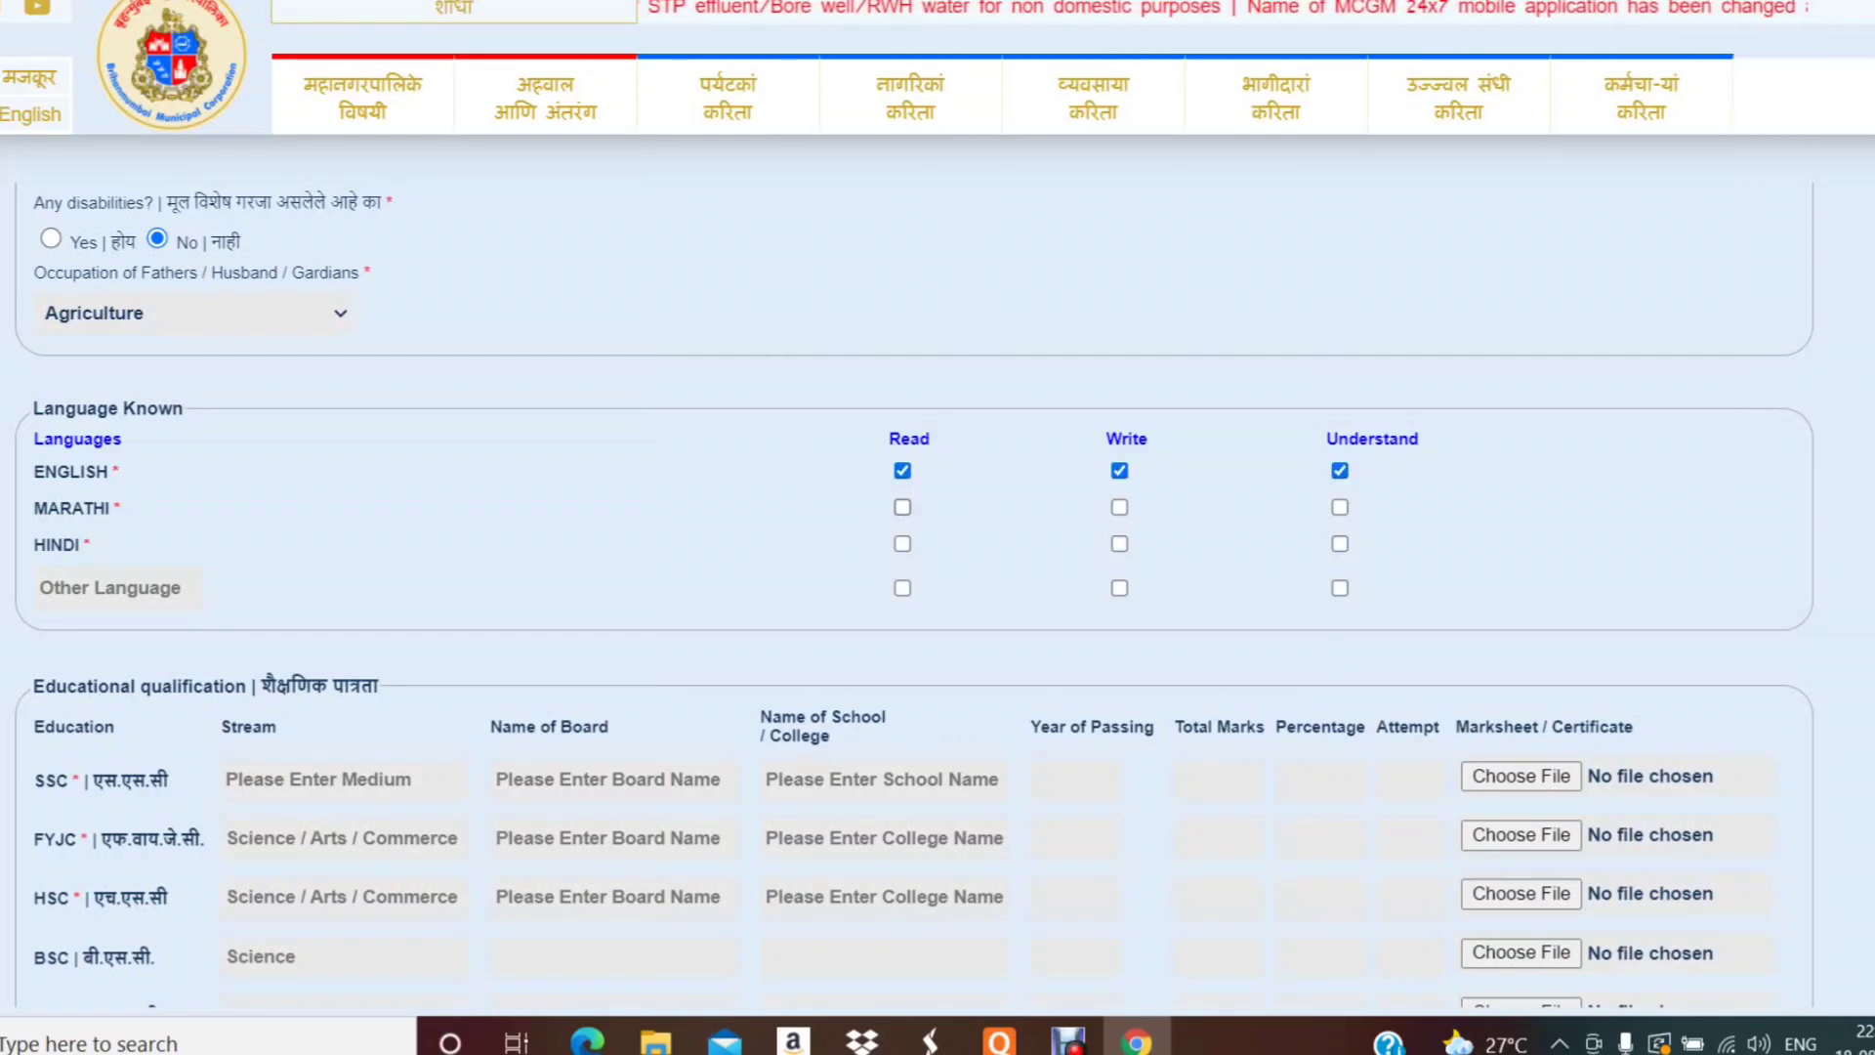
pyautogui.click(902, 507)
pyautogui.click(1119, 507)
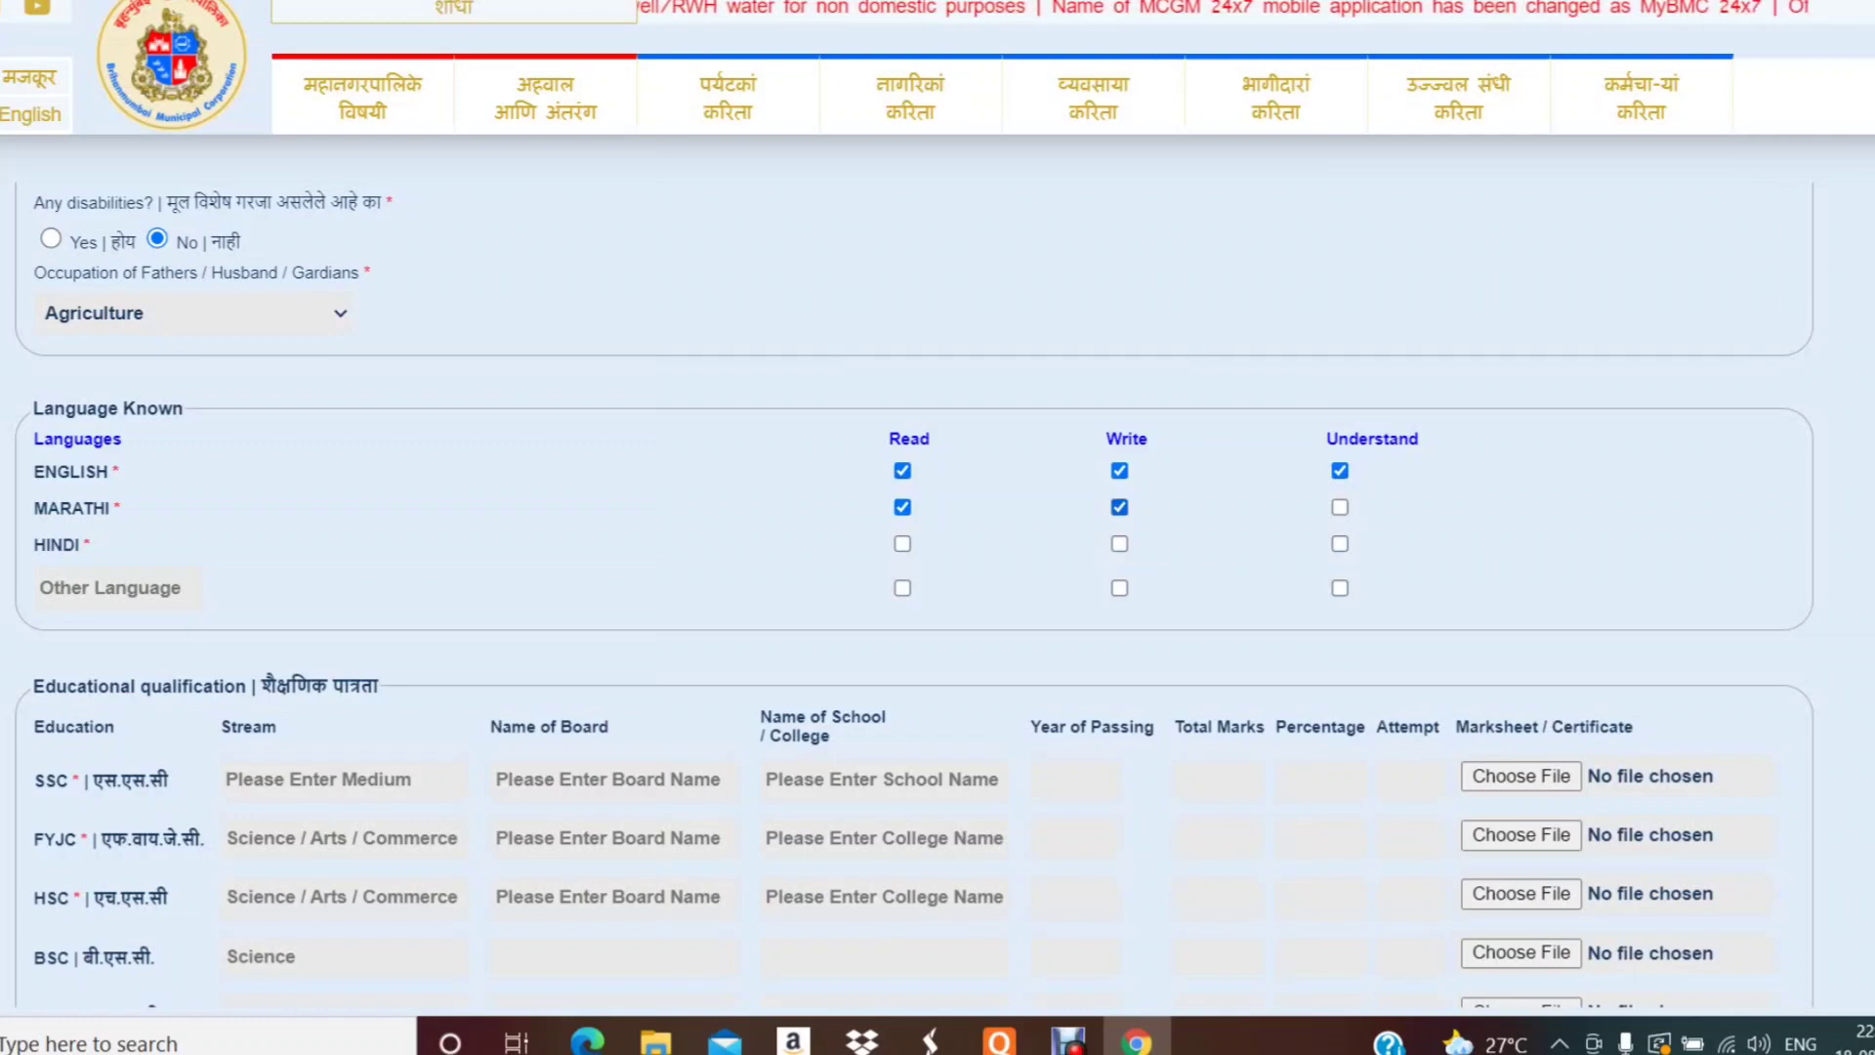
pyautogui.click(1340, 507)
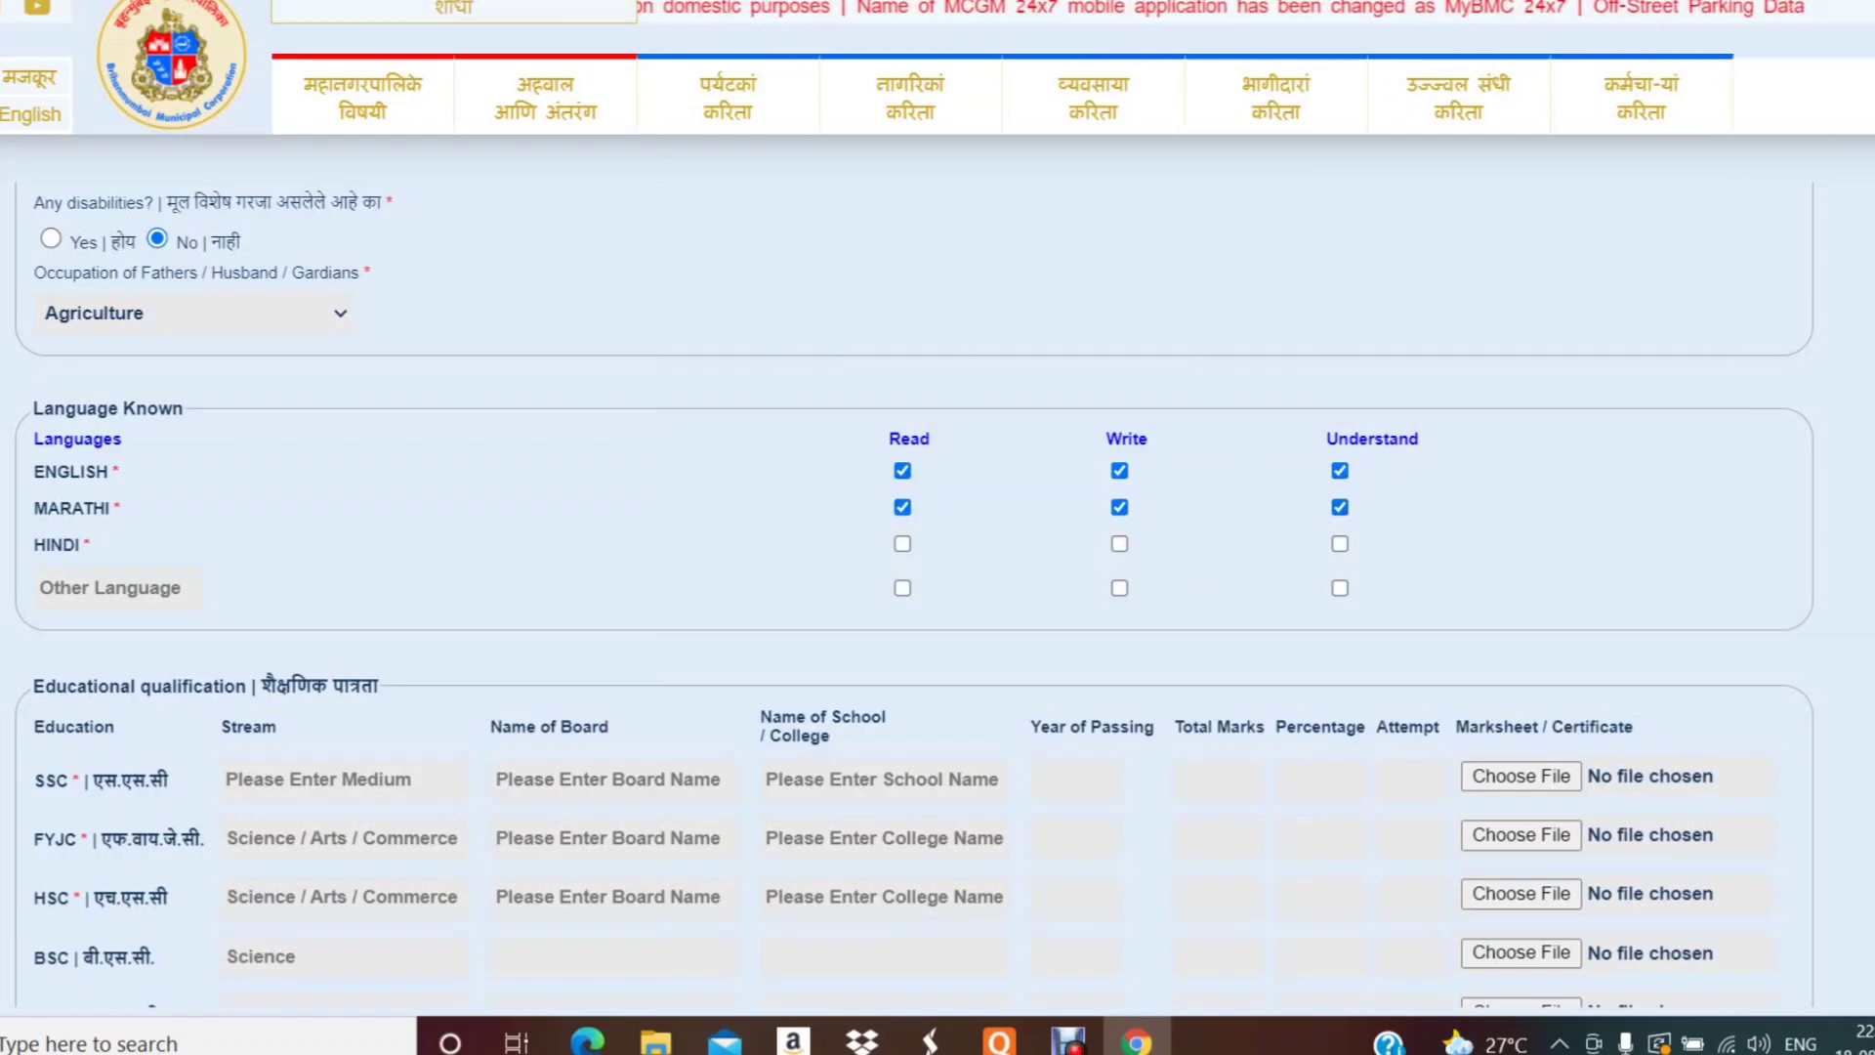
pyautogui.click(902, 543)
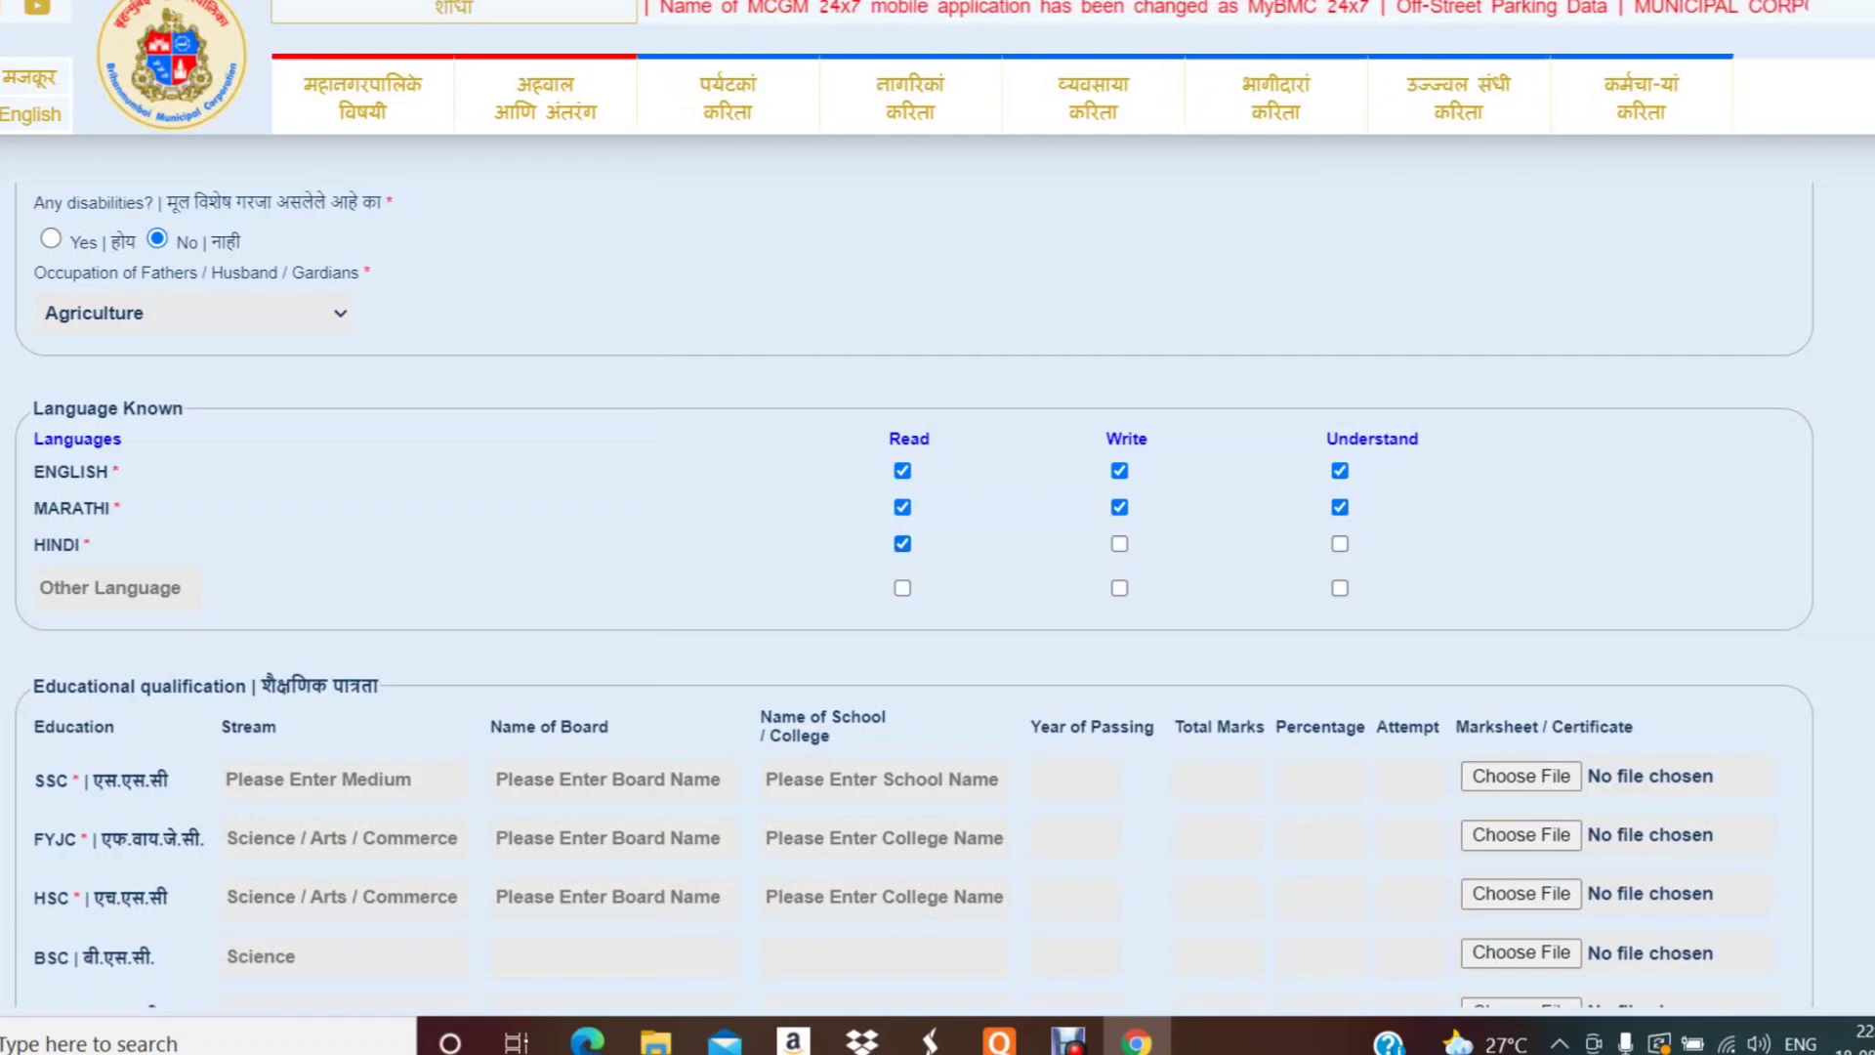
pyautogui.click(1119, 543)
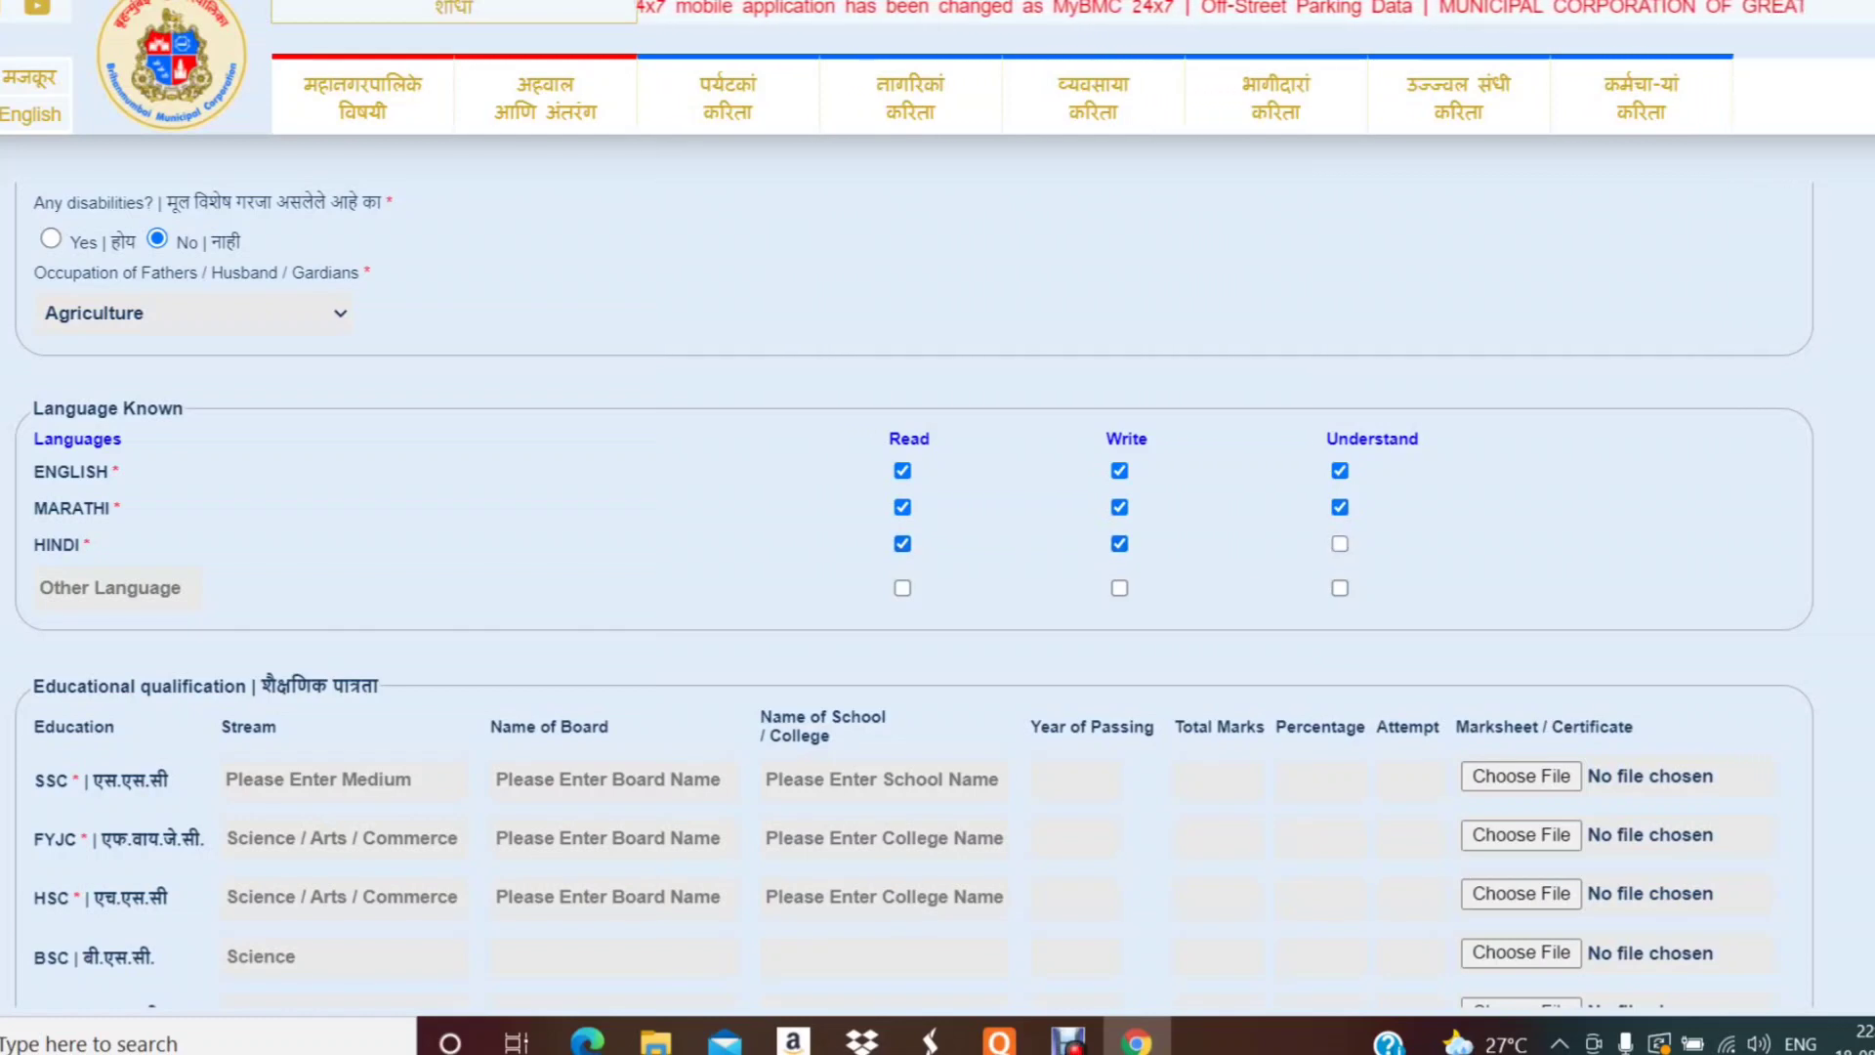
pyautogui.click(1340, 543)
pyautogui.scroll(-2, 914, 598)
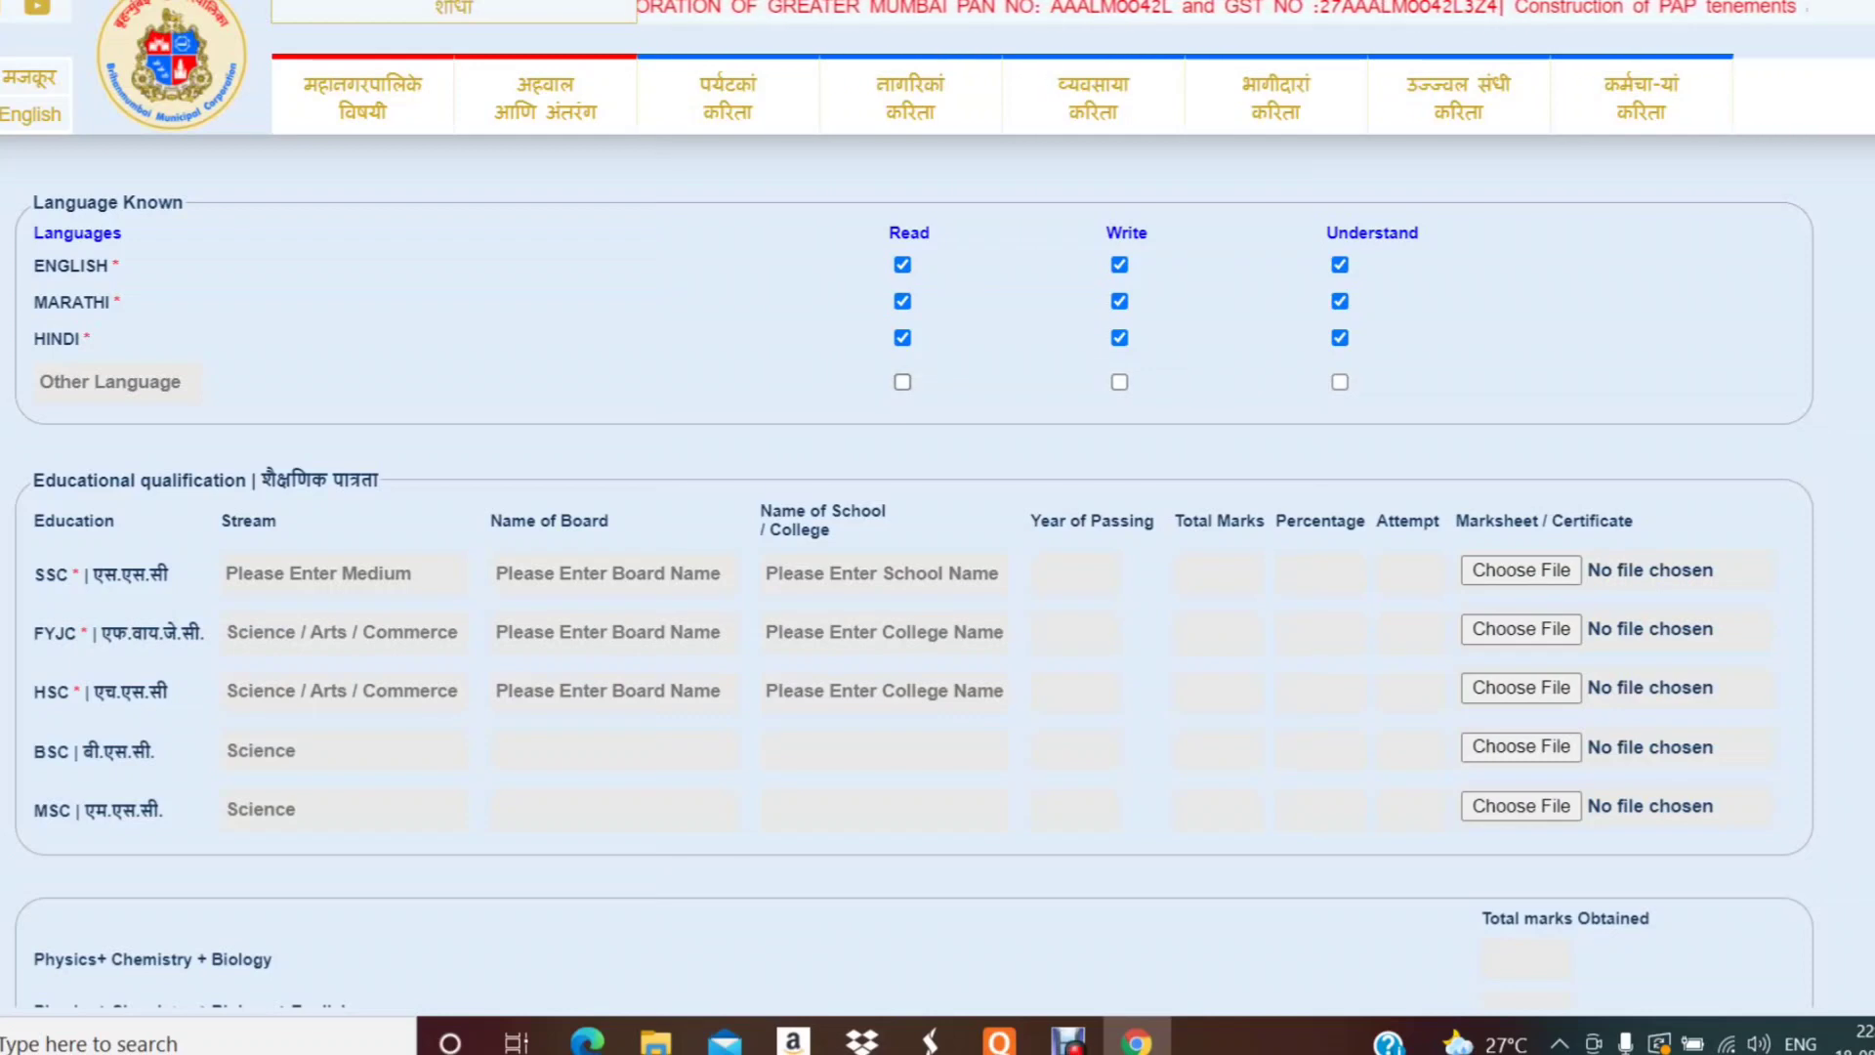
pyautogui.click(902, 381)
pyautogui.click(903, 382)
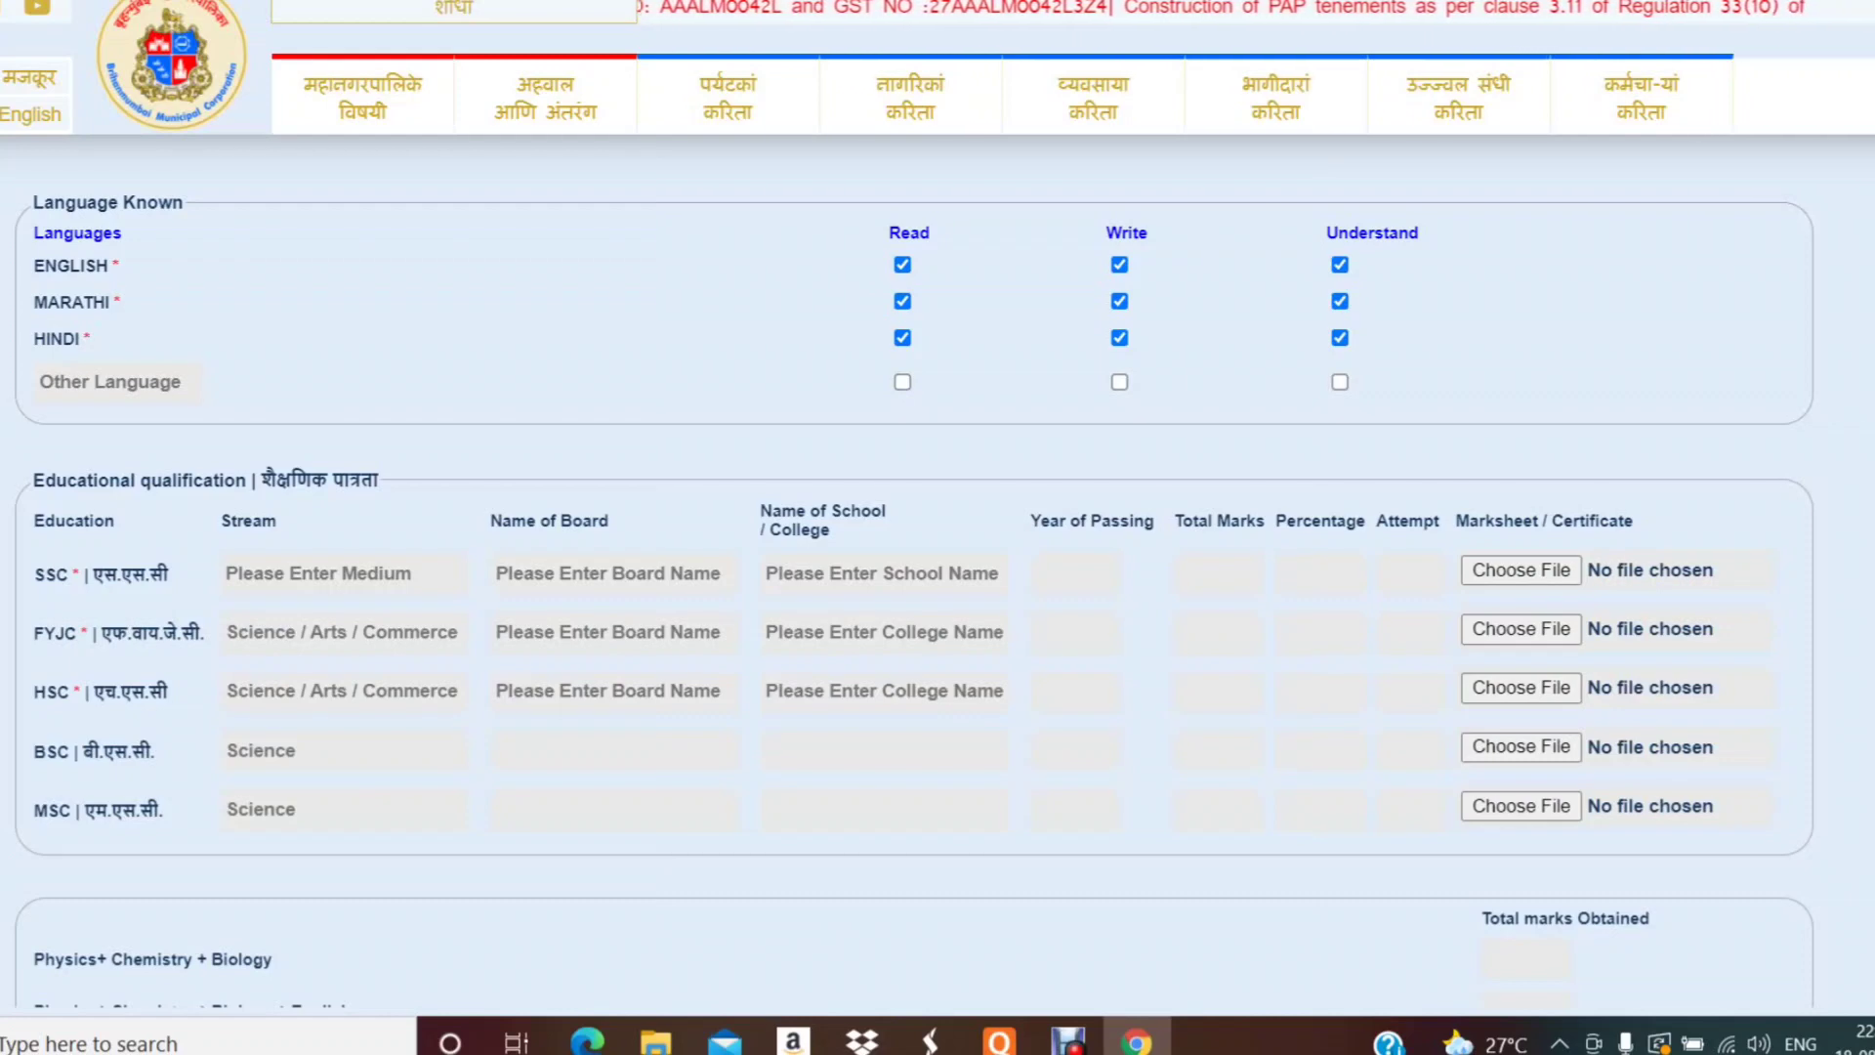
# - Enter Marathi as the SSC stream and Pune as the board name
pyautogui.scroll(-2, 914, 594)
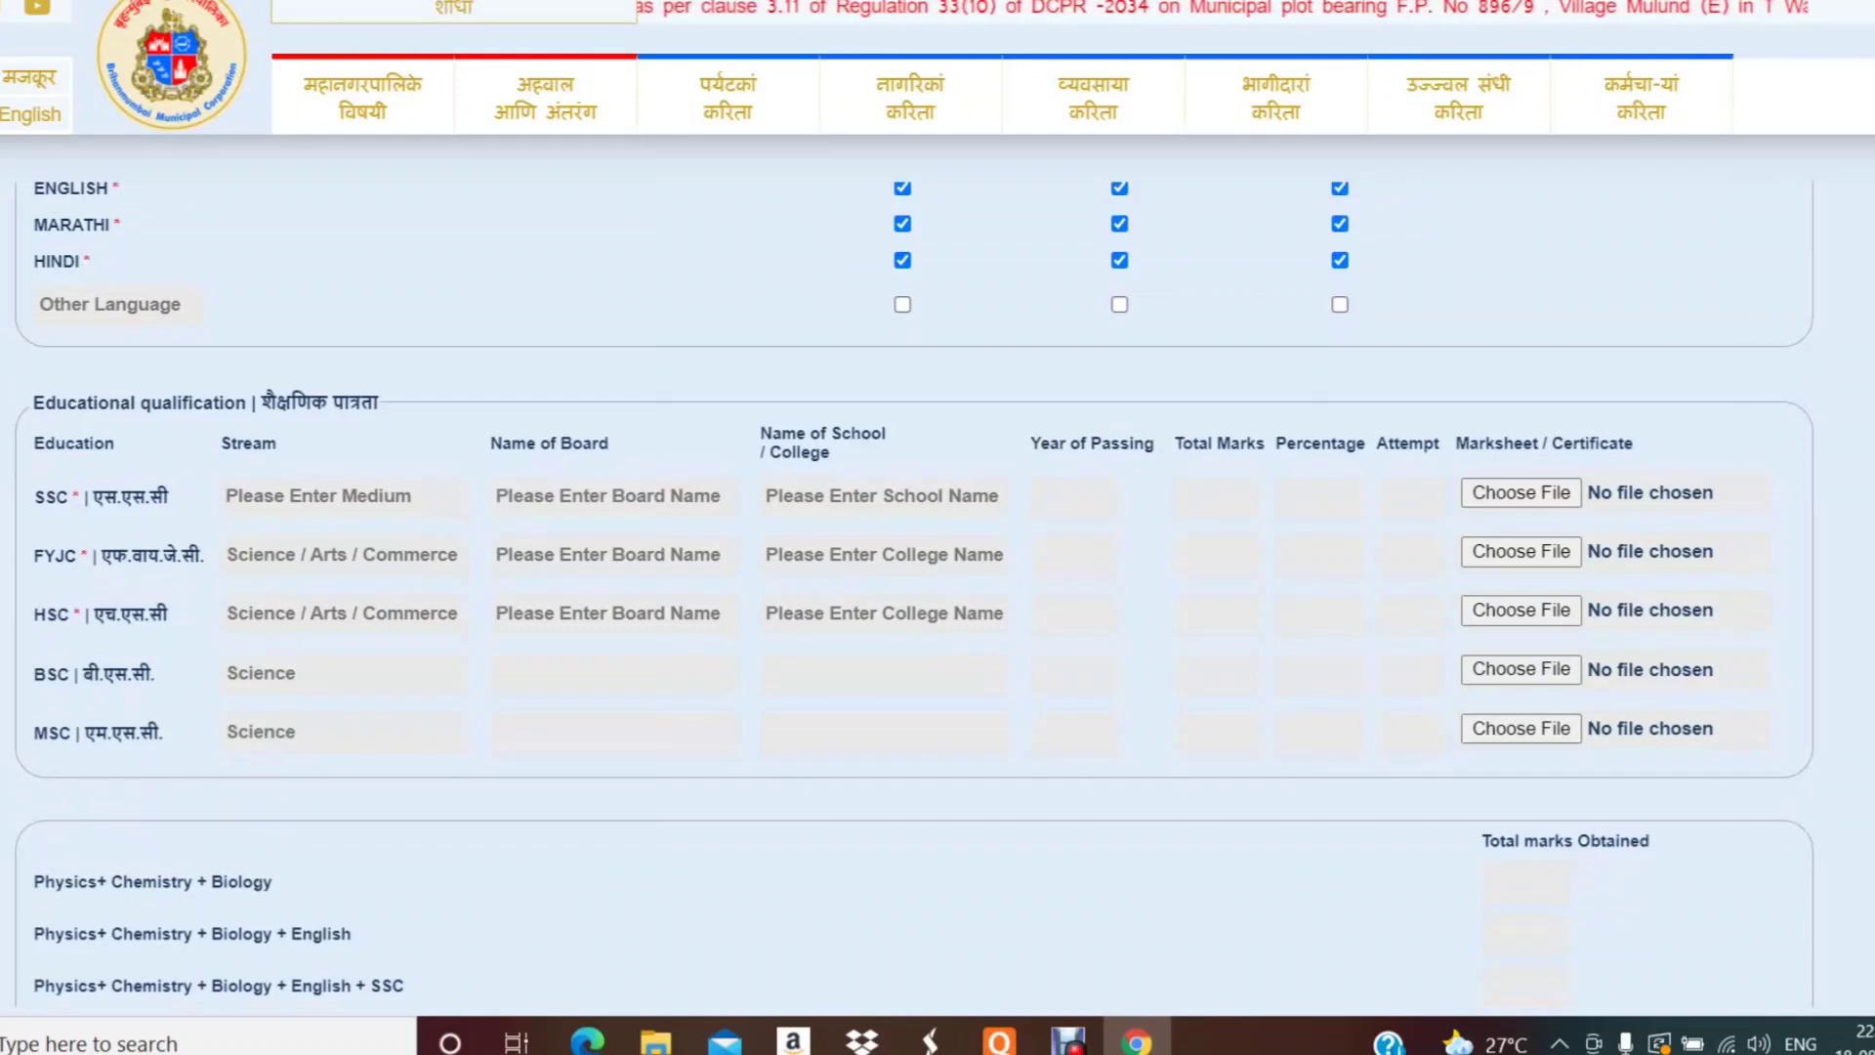
pyautogui.click(343, 496)
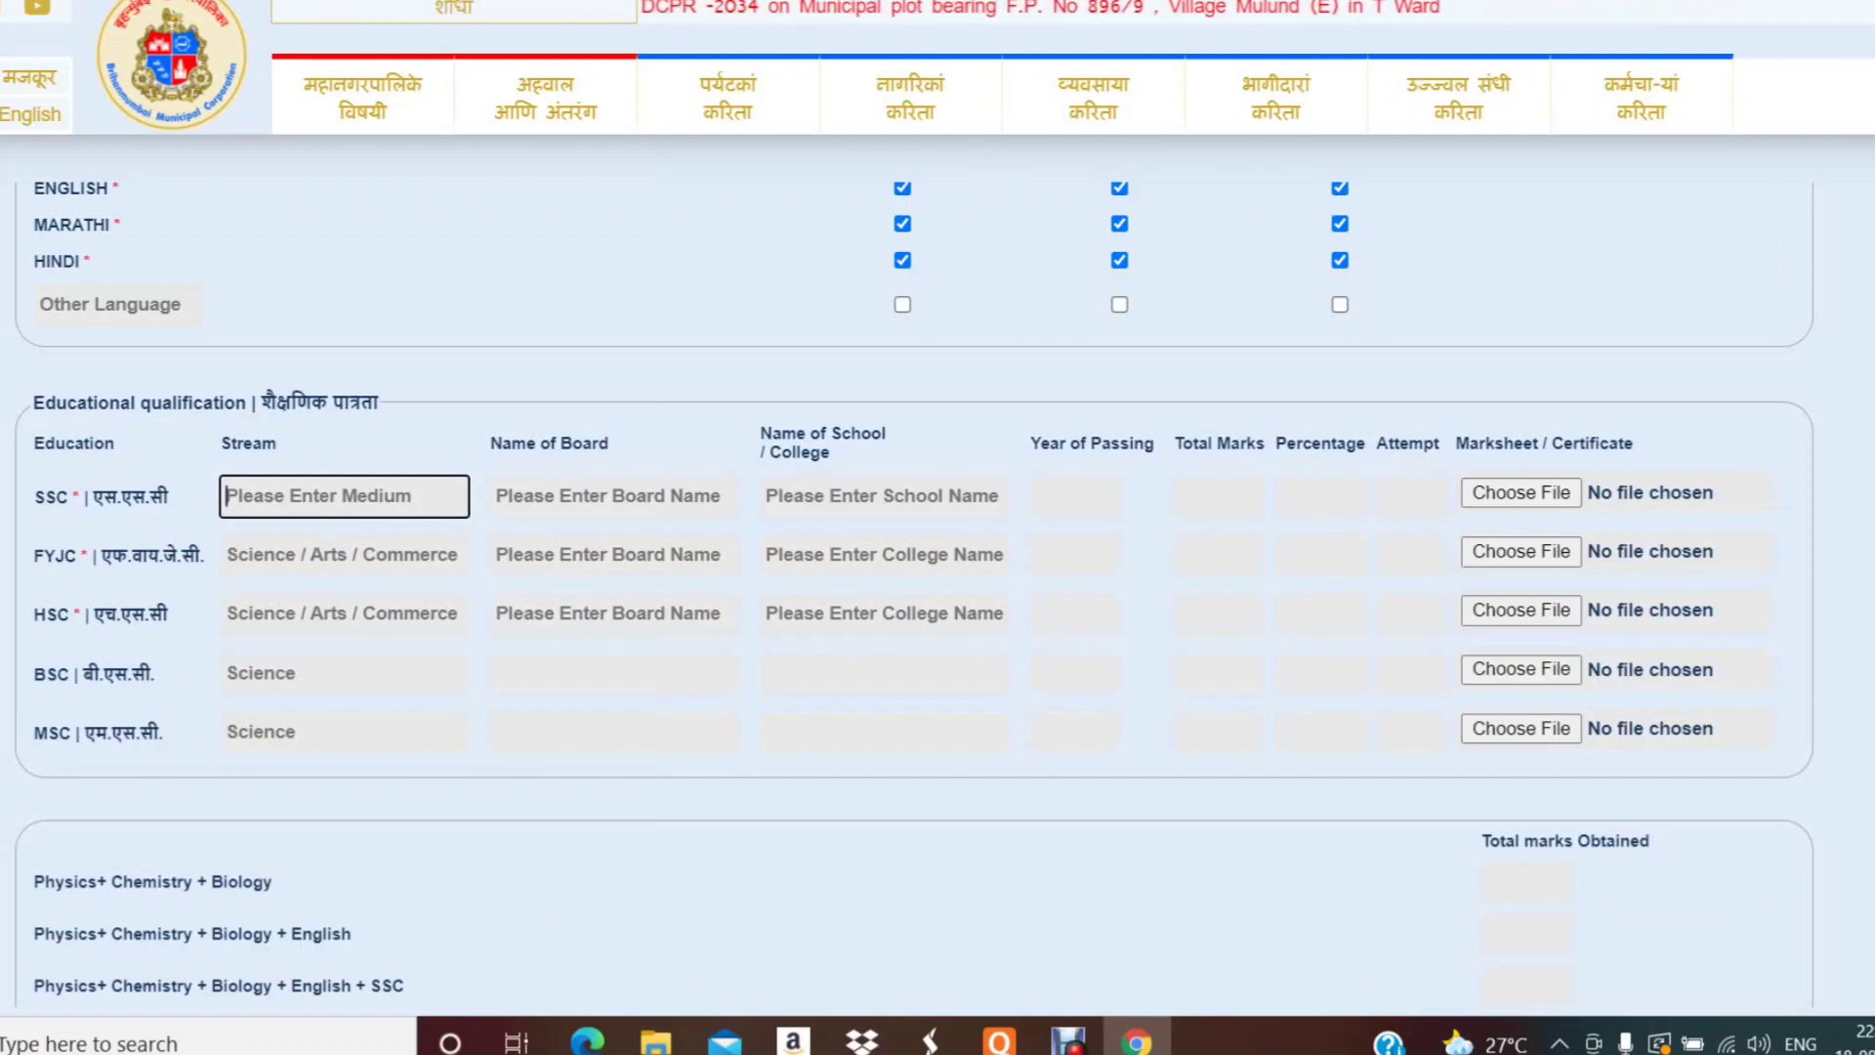
pyautogui.write('M')
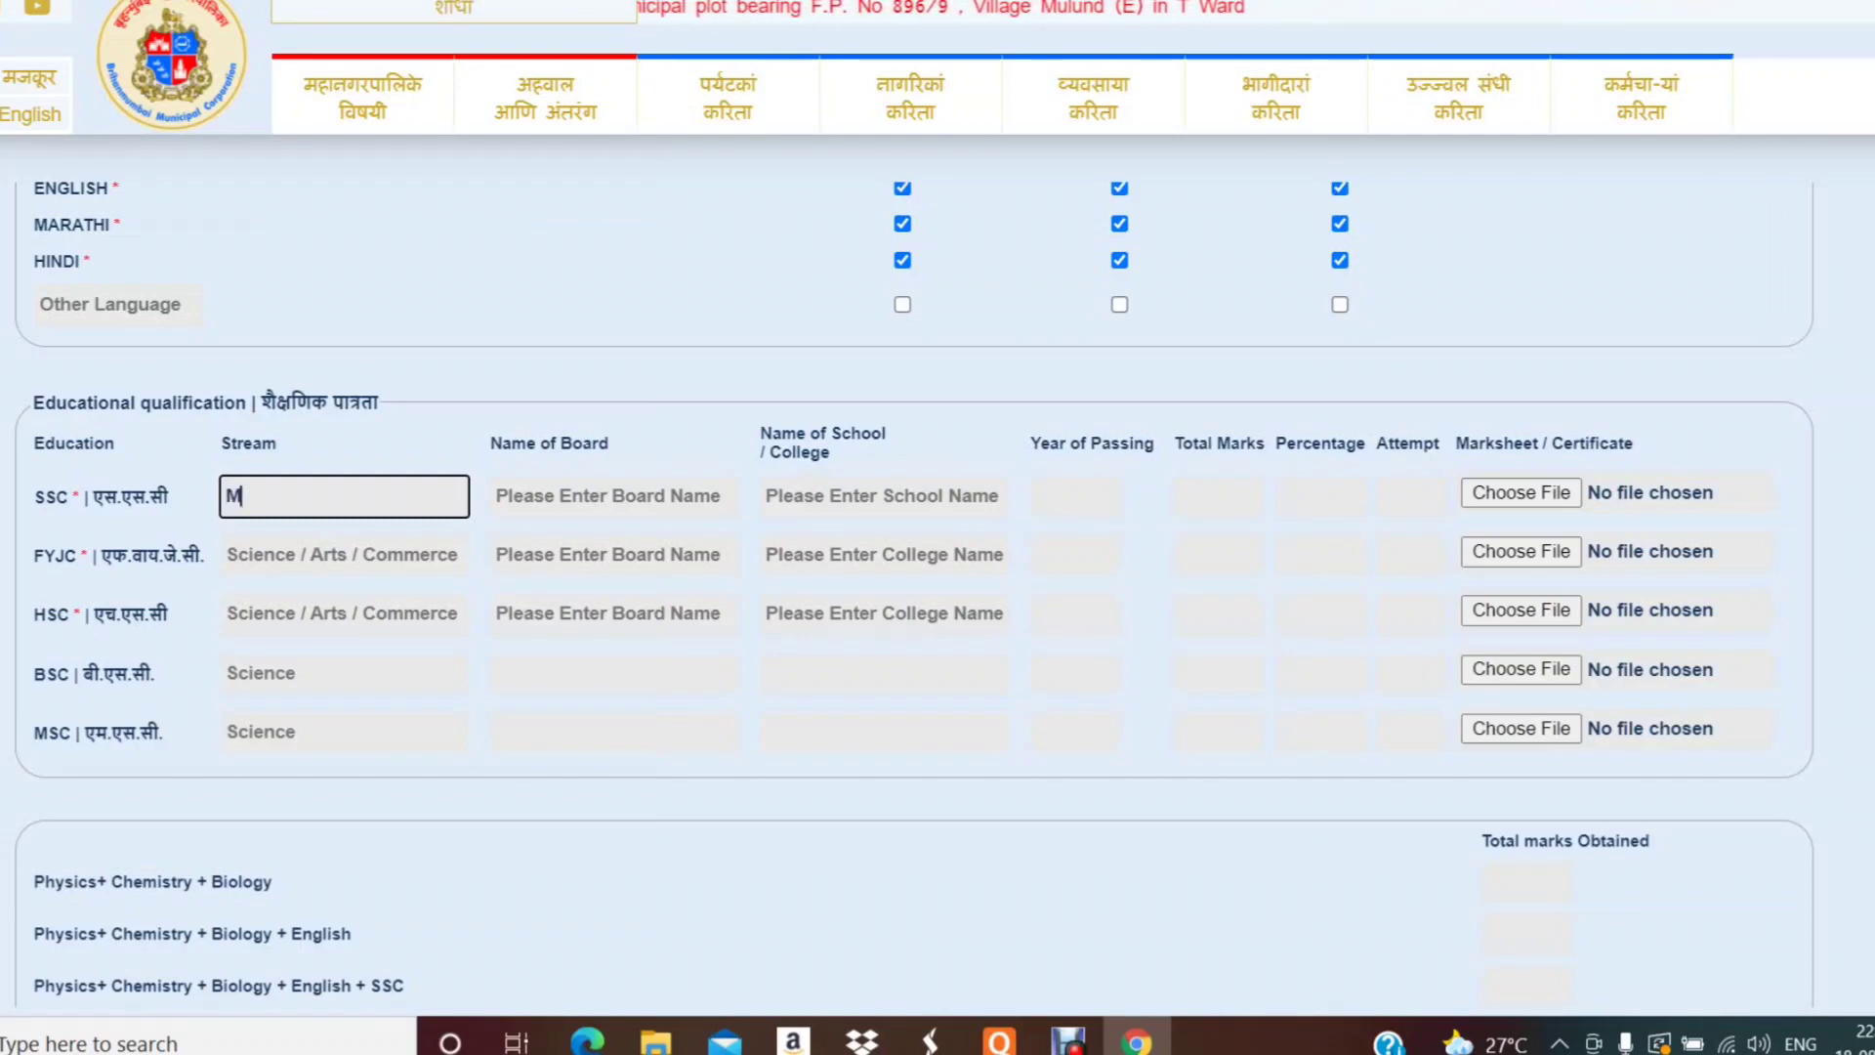
pyautogui.write('arathi')
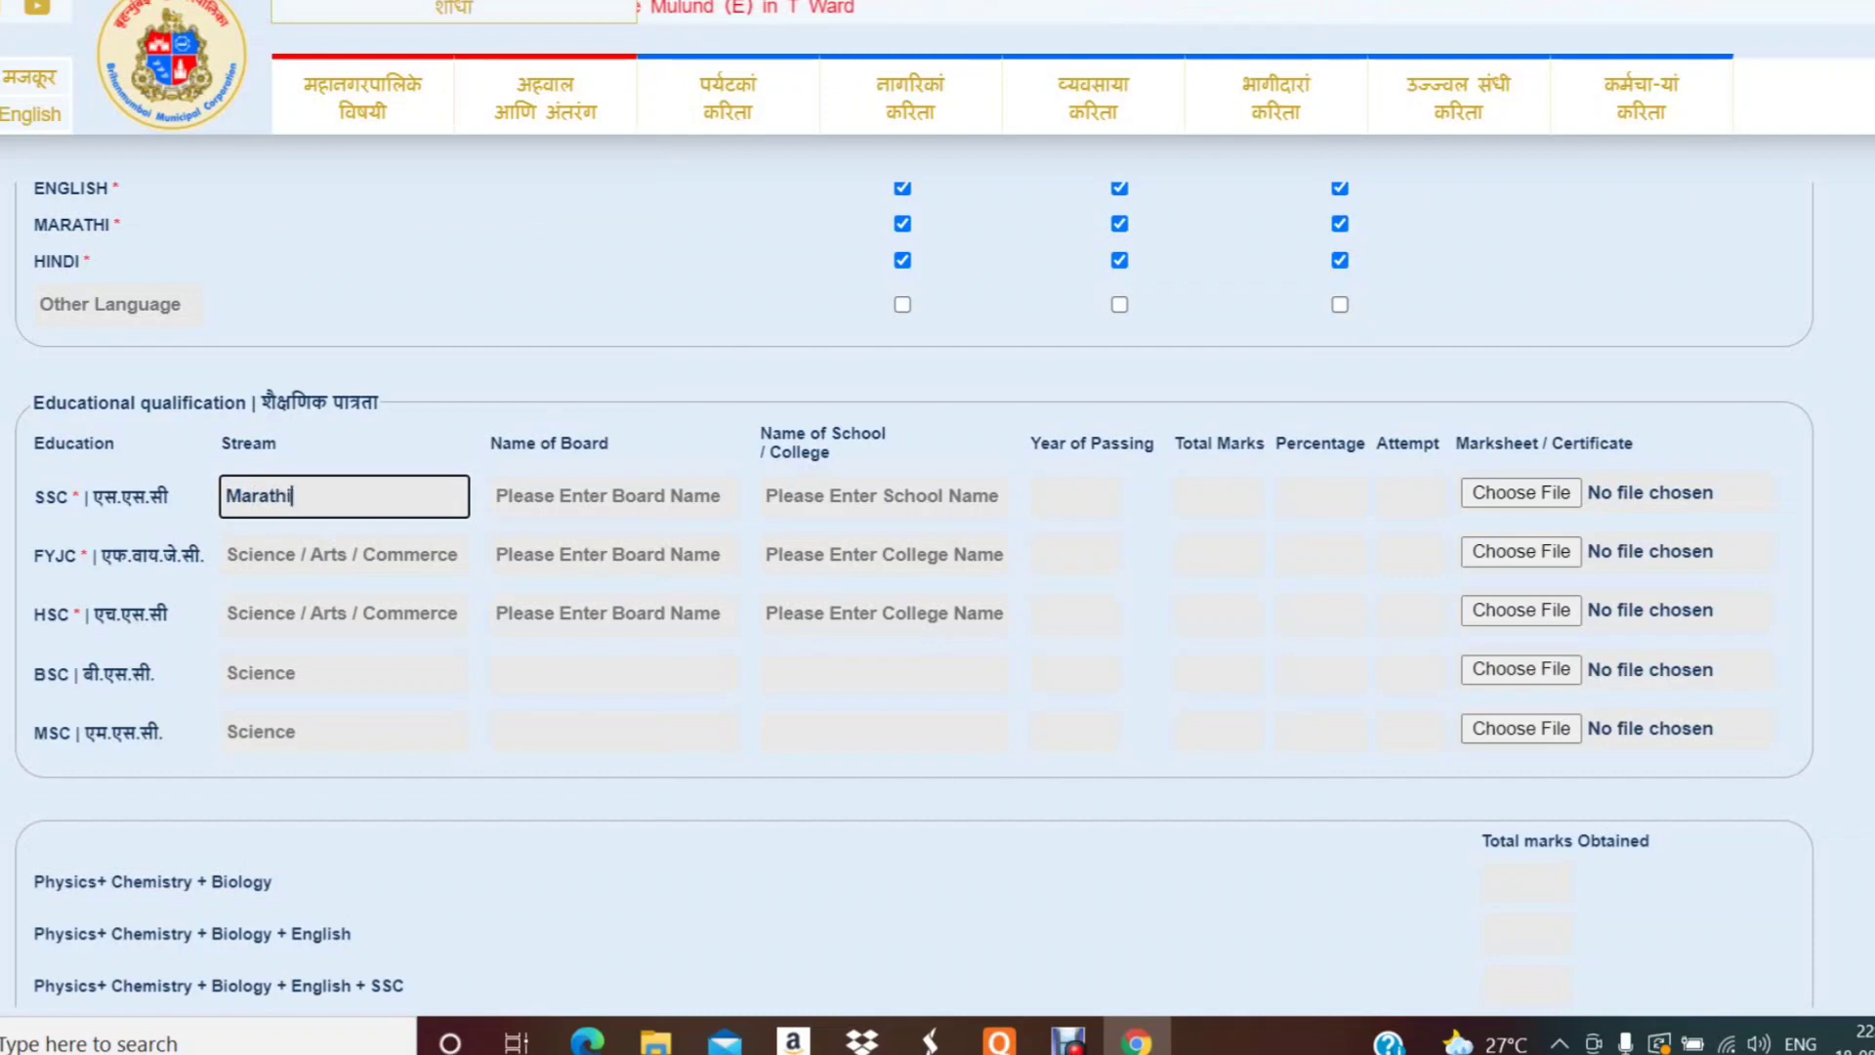
pyautogui.press('Tab')
pyautogui.write('O')
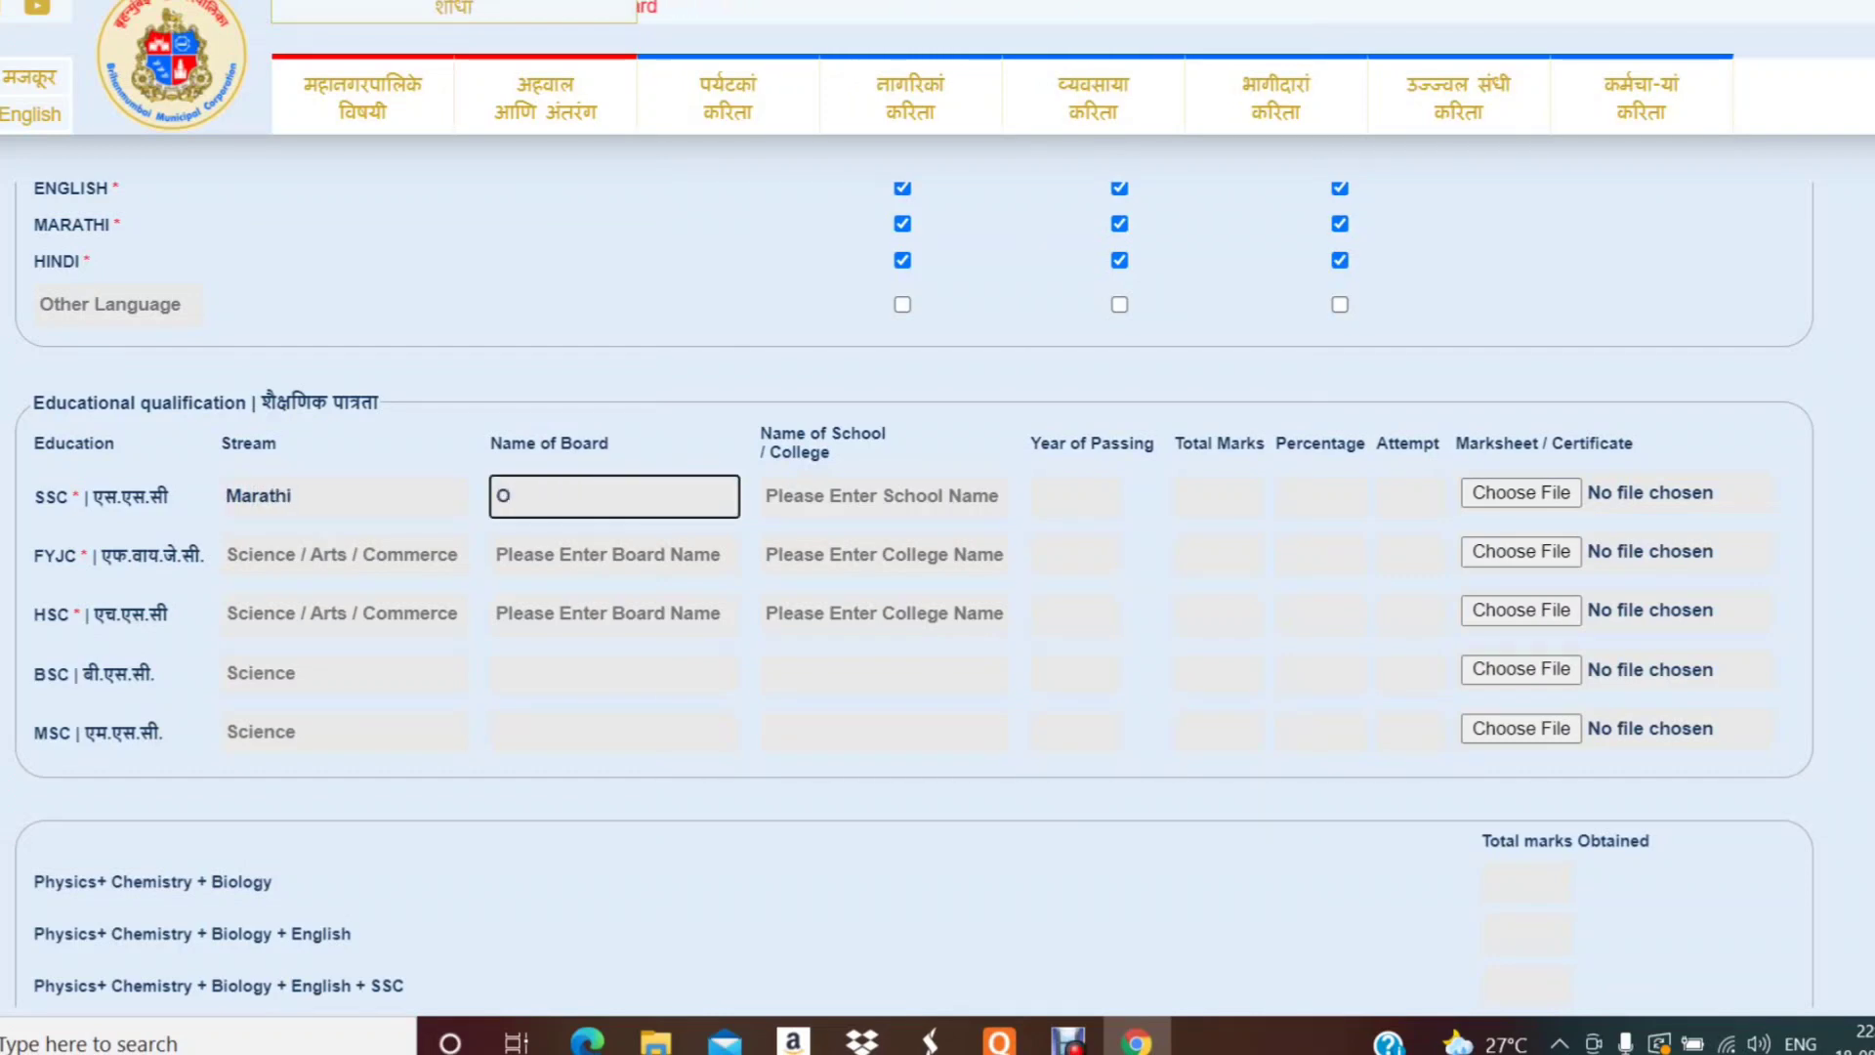
pyautogui.press('BackSpace')
pyautogui.write('Pune')
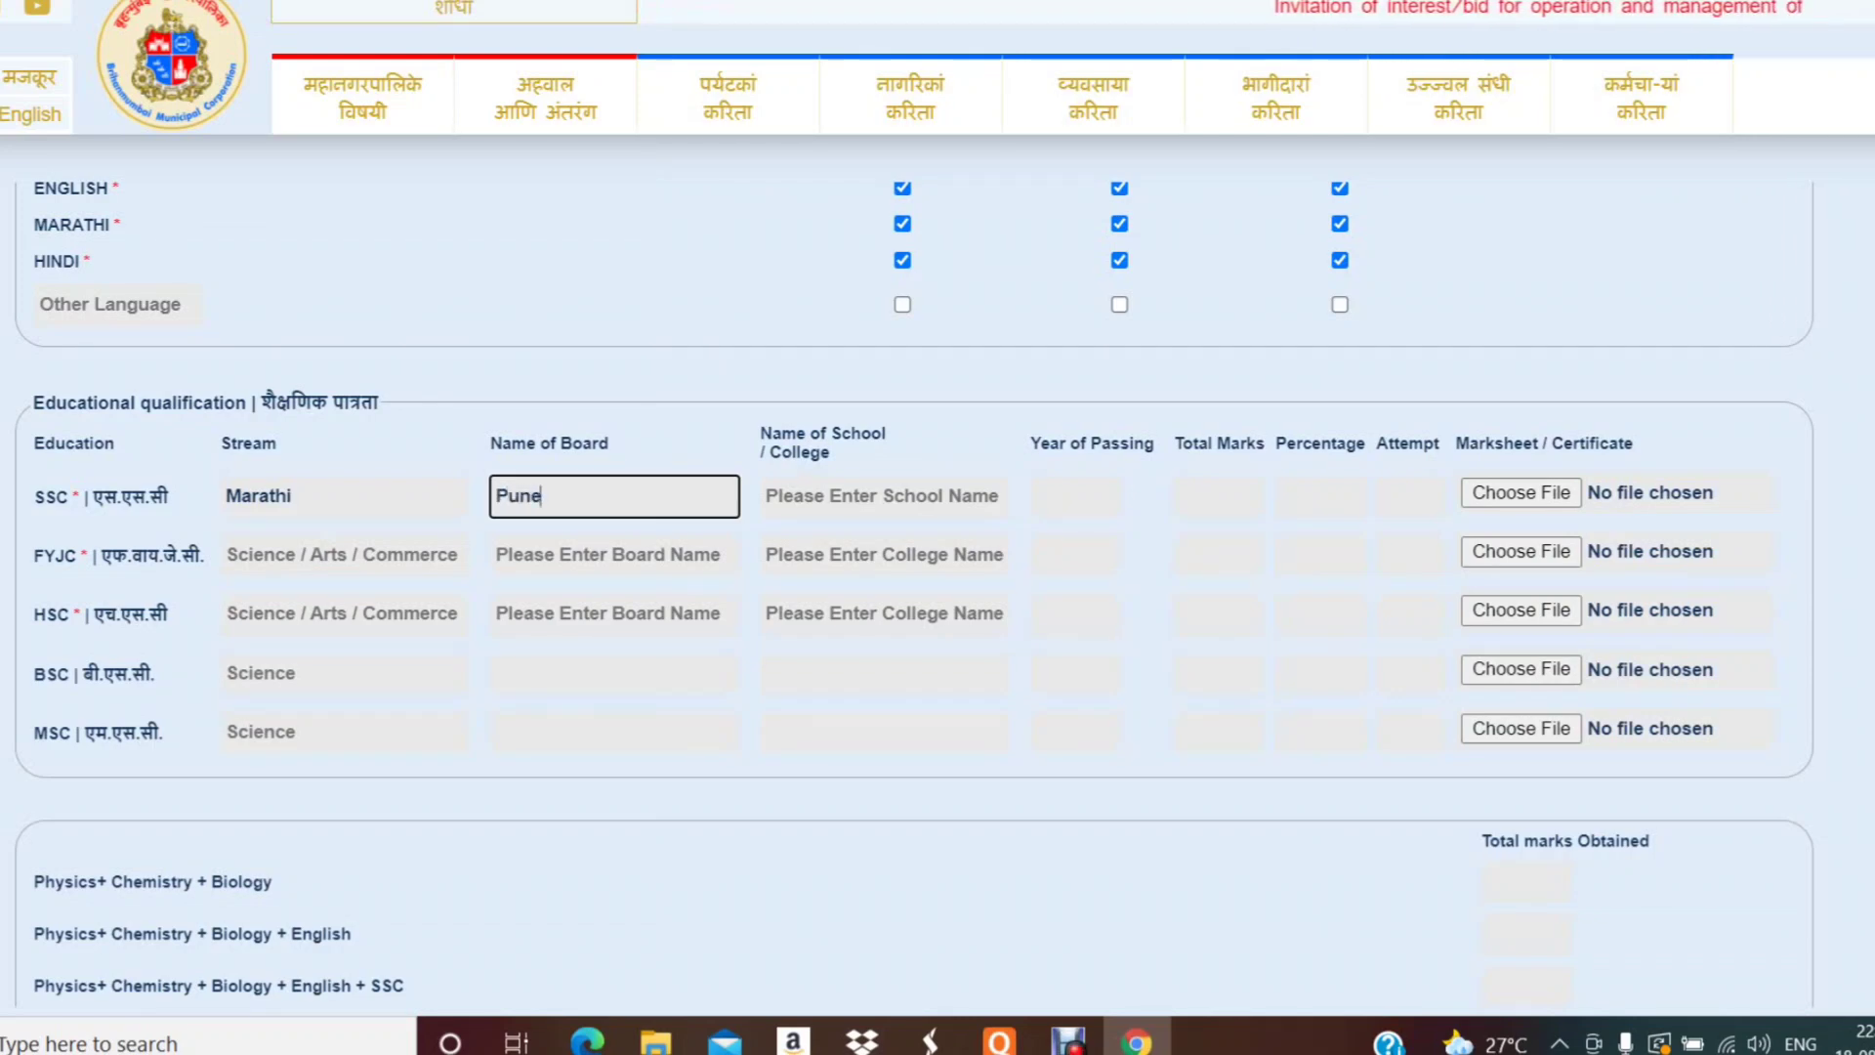
# - Fill the SSC school name as 'Sonaji Bapu Budhawant Madhyamik Vidyalaya, Nimbe Nandur'
pyautogui.click(767, 495)
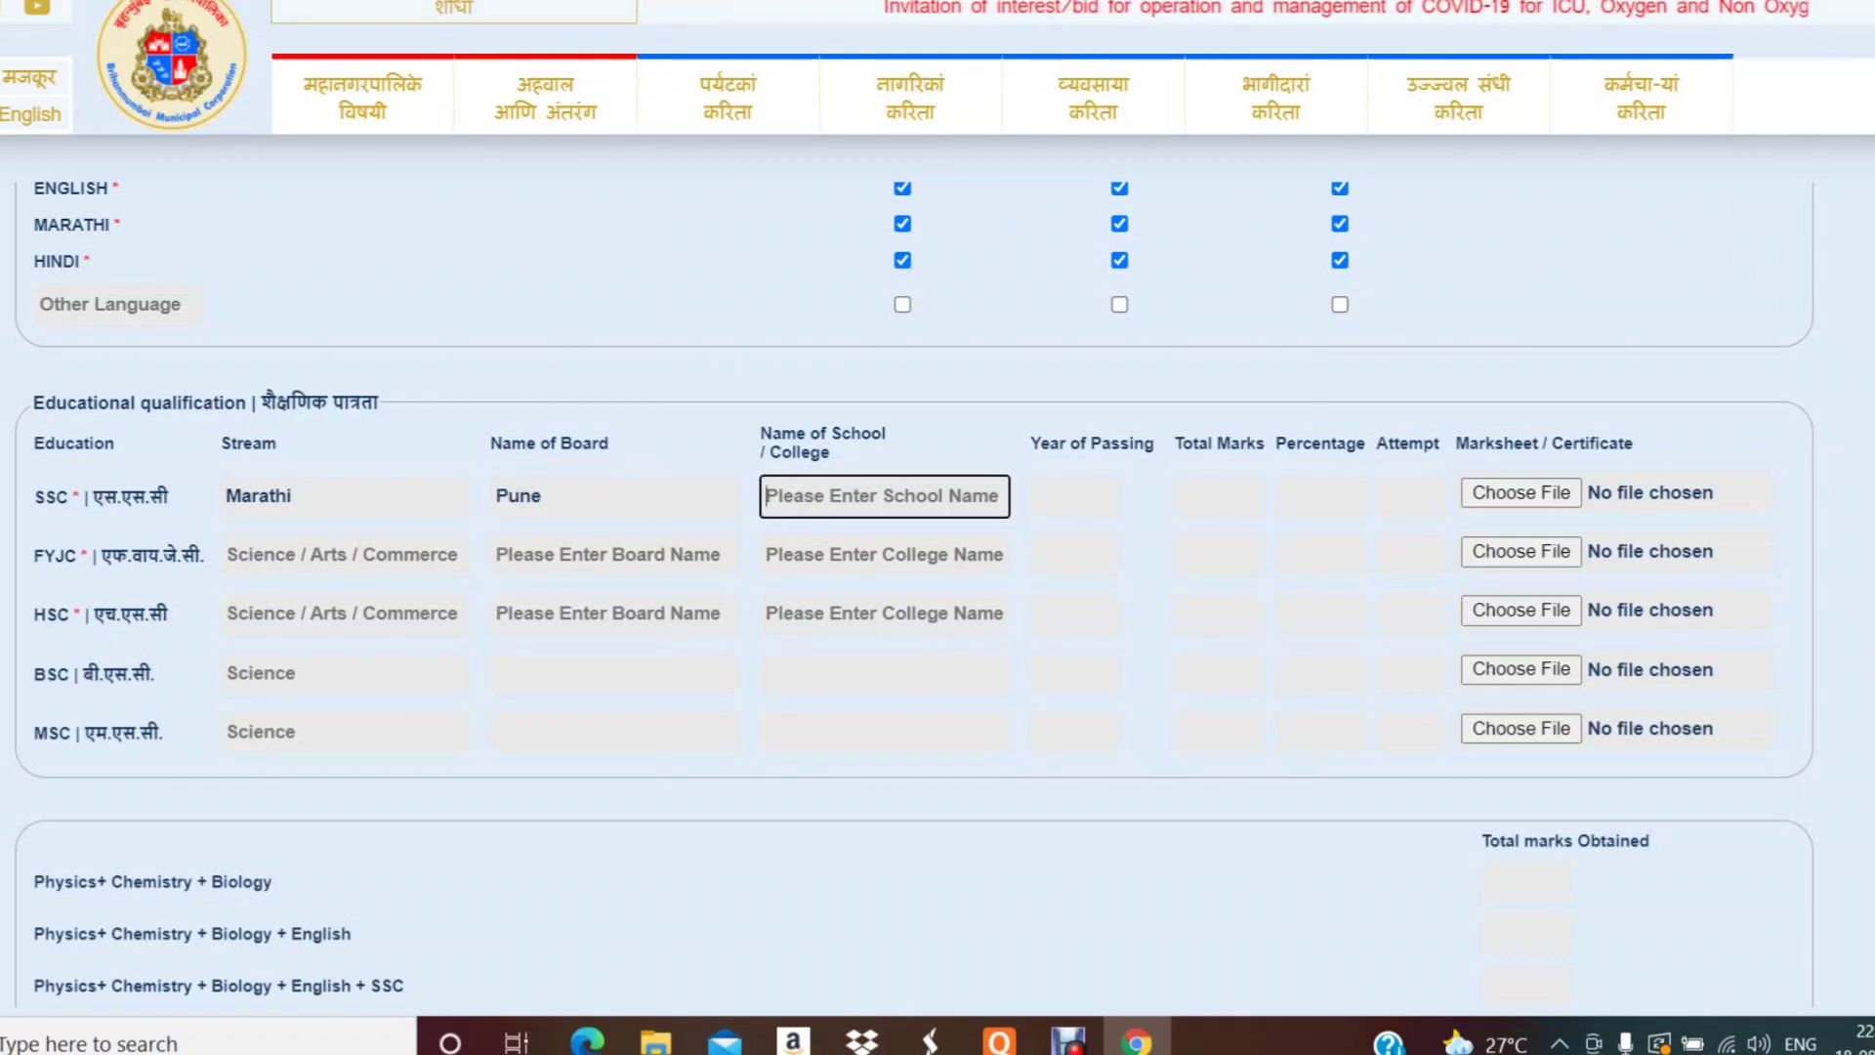
pyautogui.write('So')
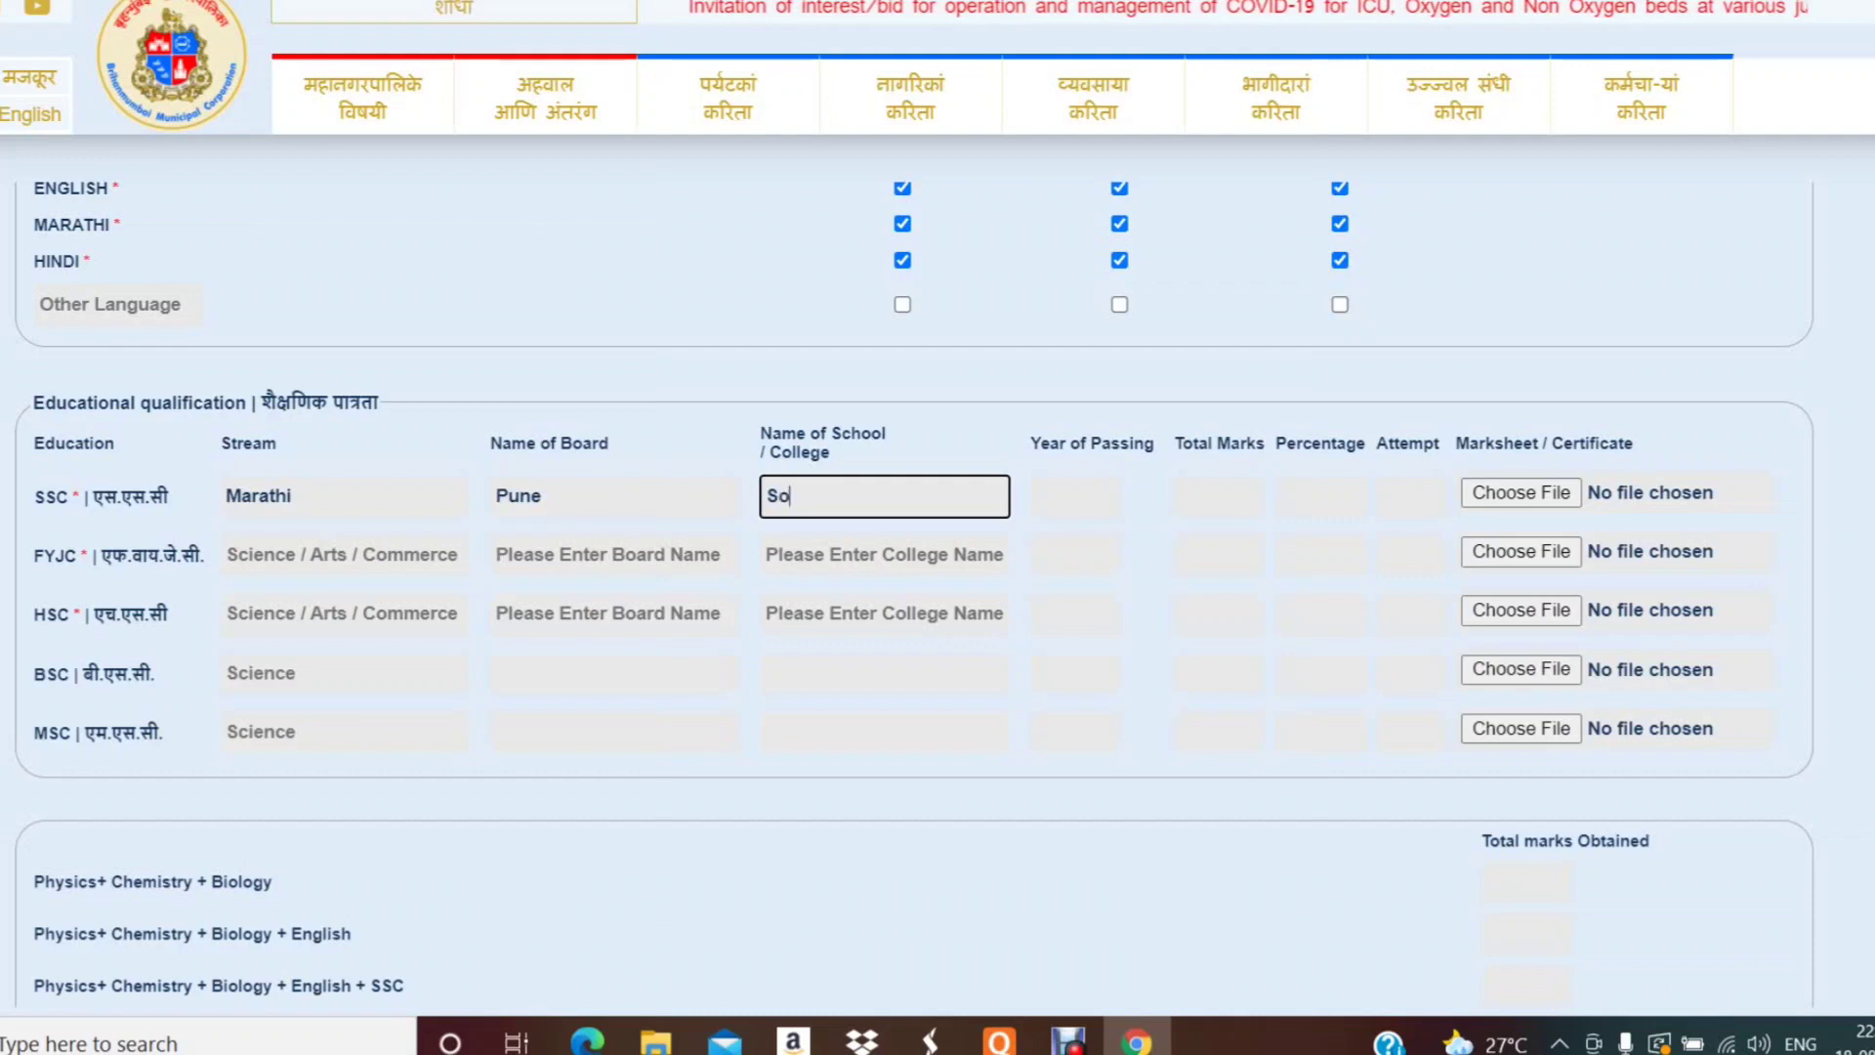
pyautogui.write('nal=')
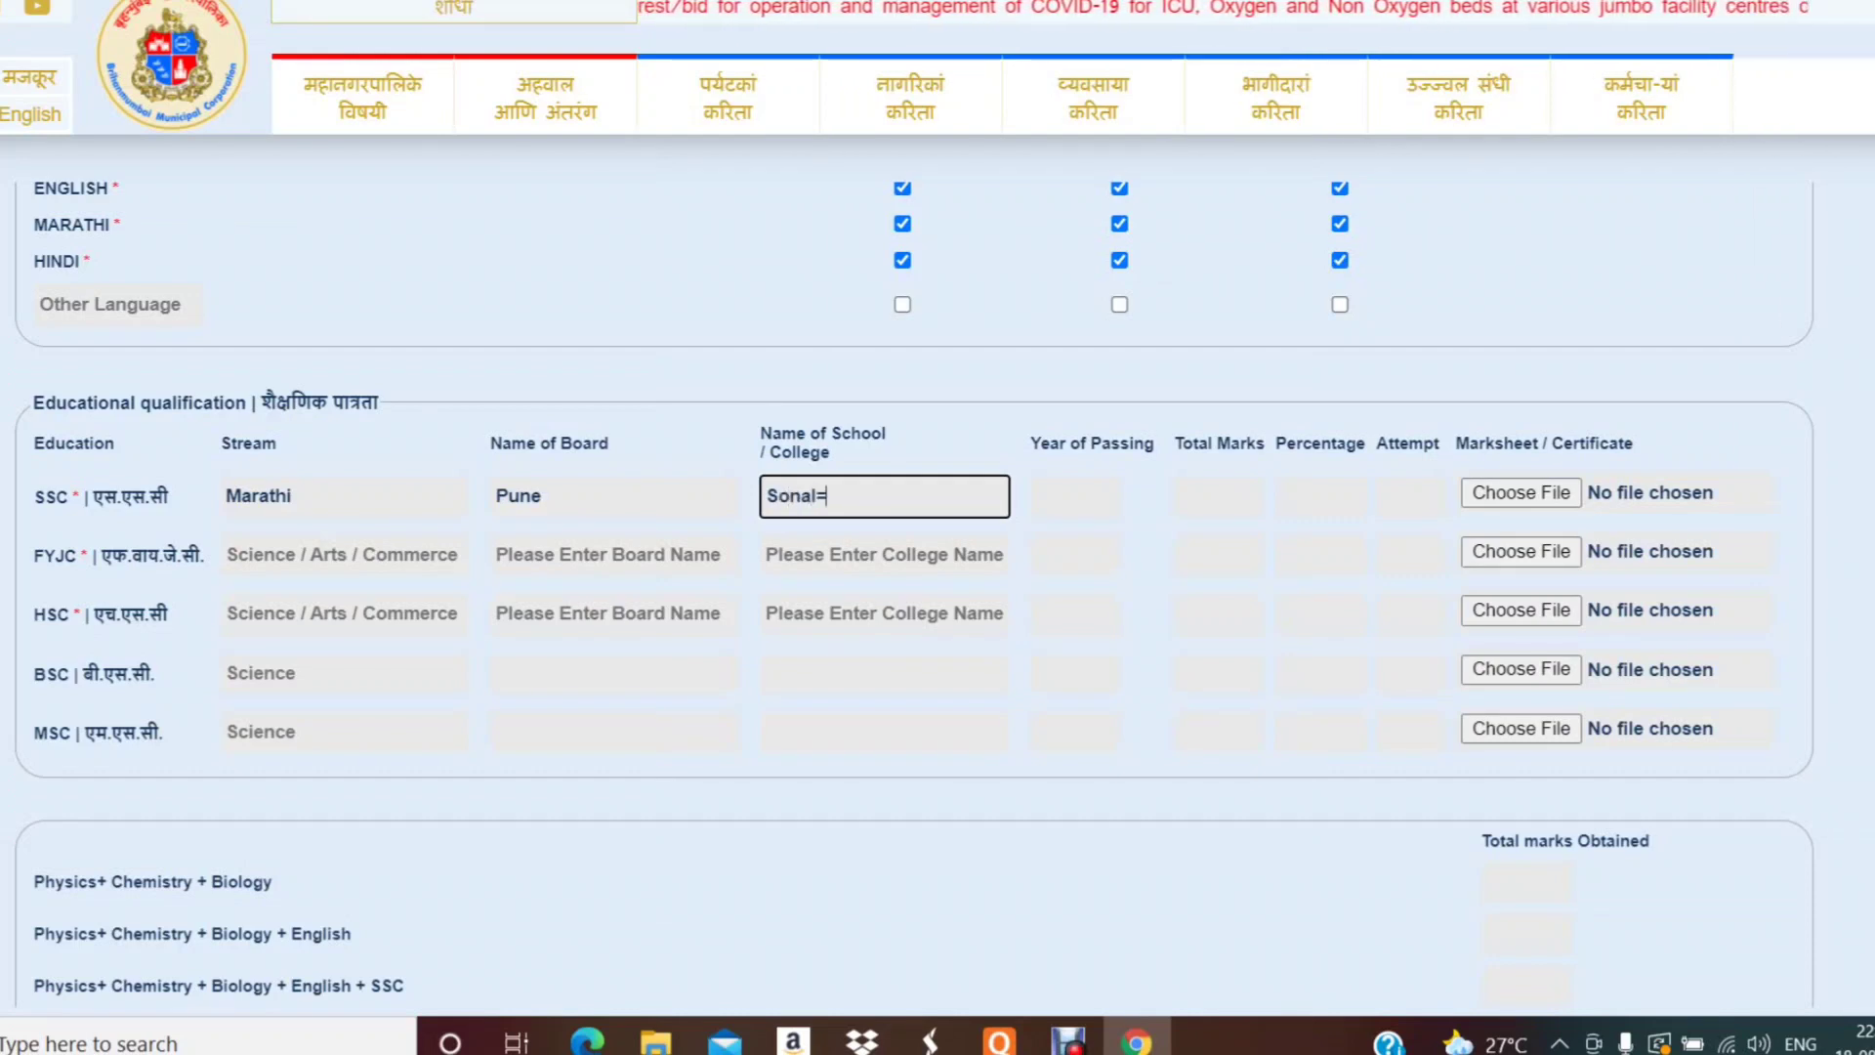
pyautogui.press('BackSpace')
pyautogui.press('BackSpace')
pyautogui.write('ji')
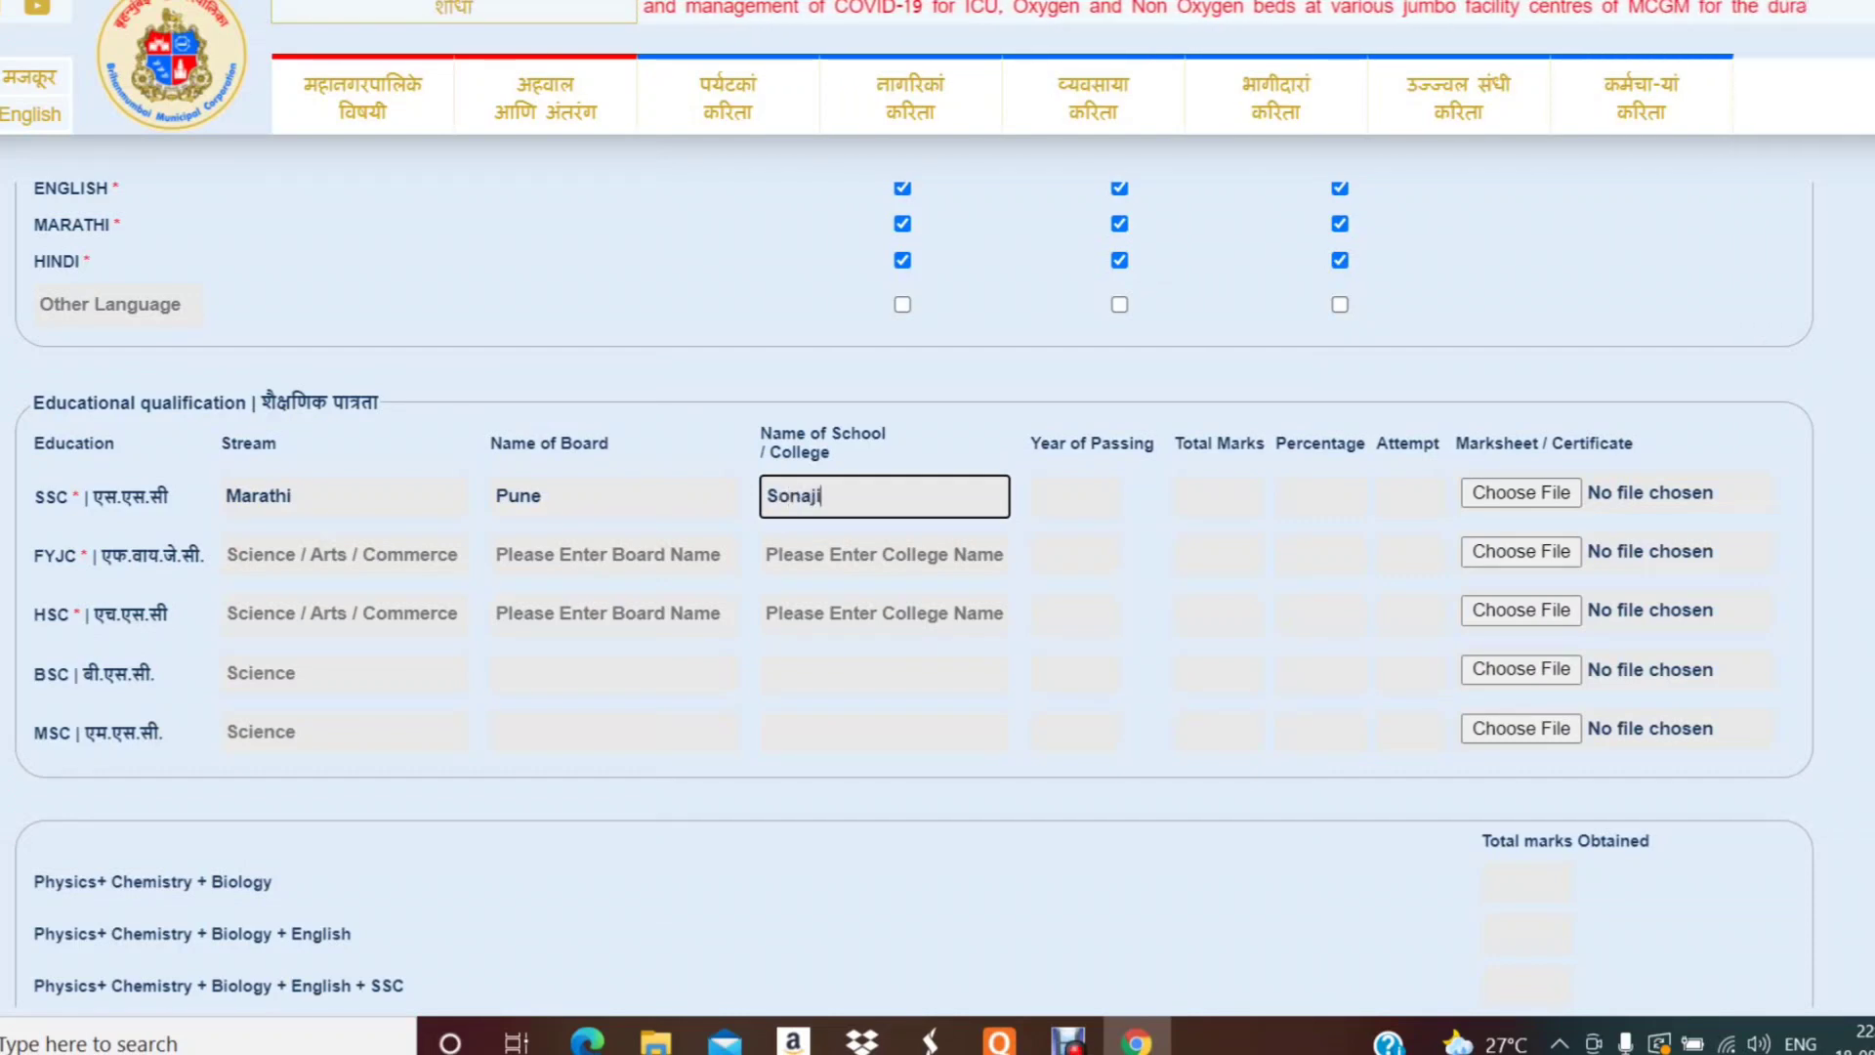
pyautogui.write(' Bapu')
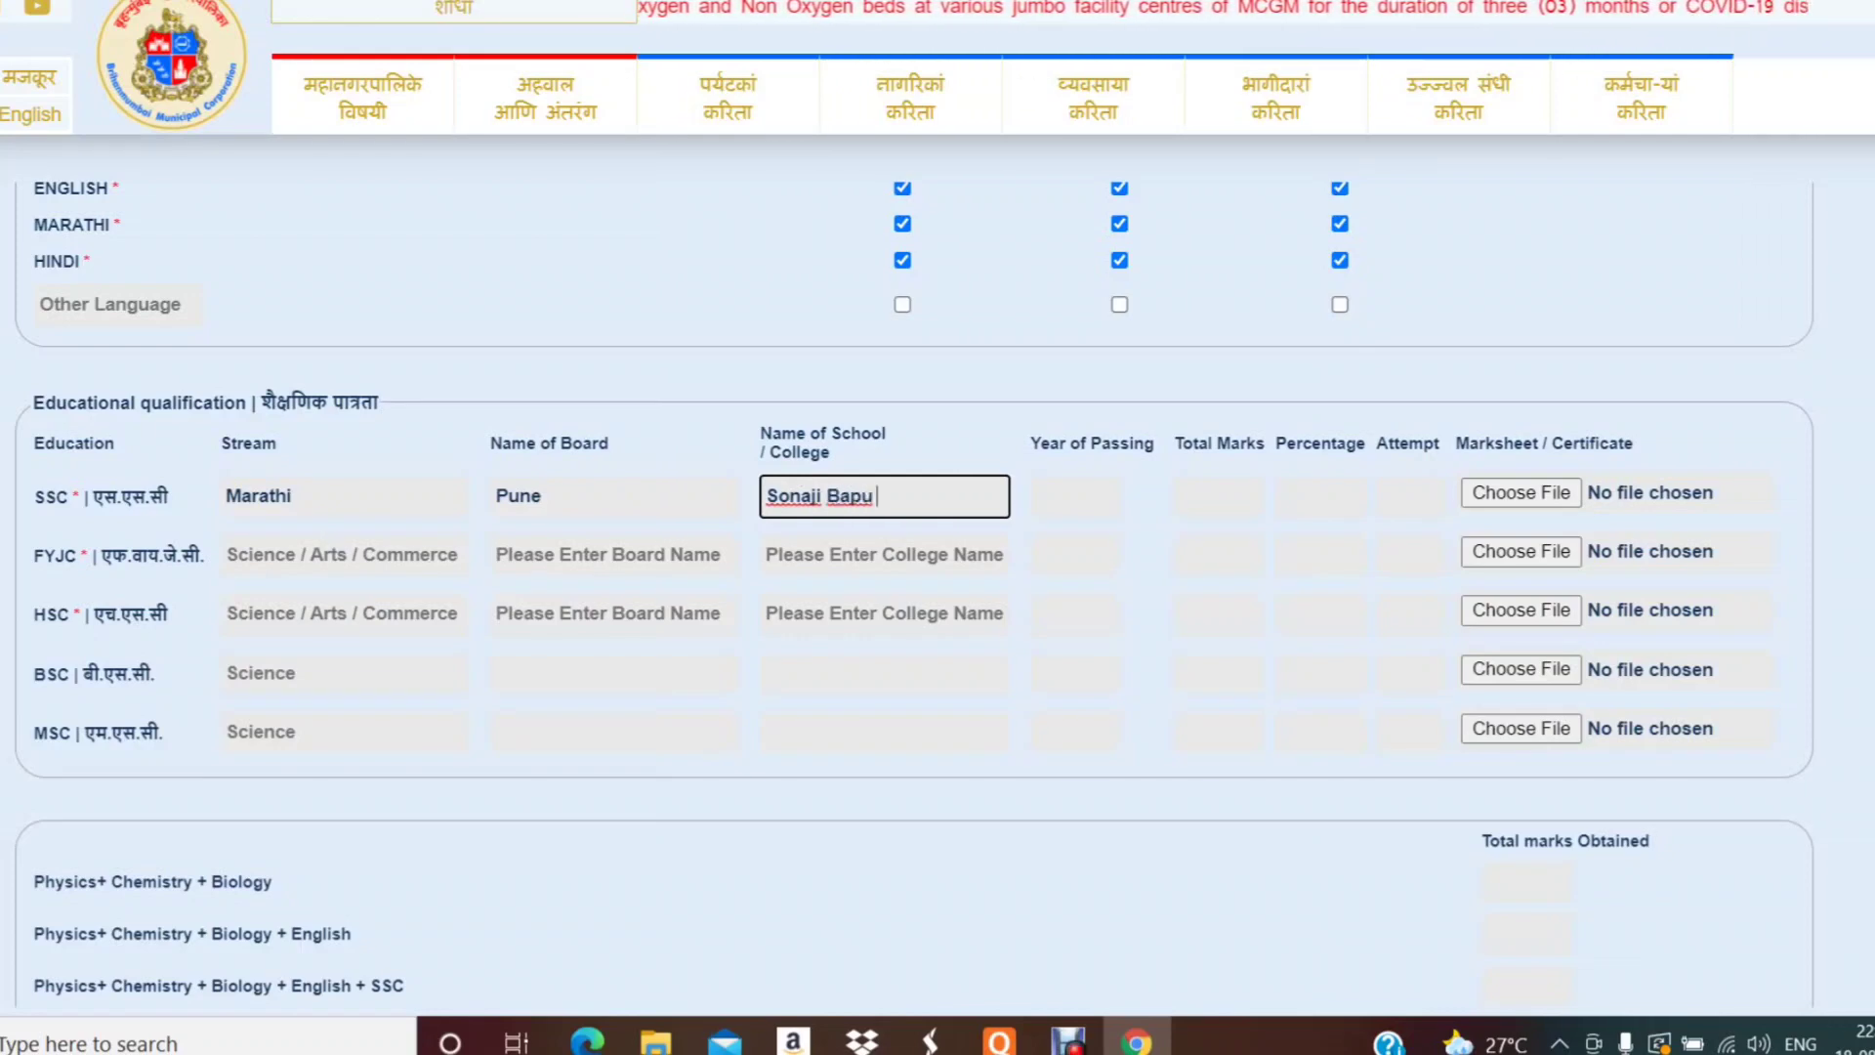
pyautogui.write(' B')
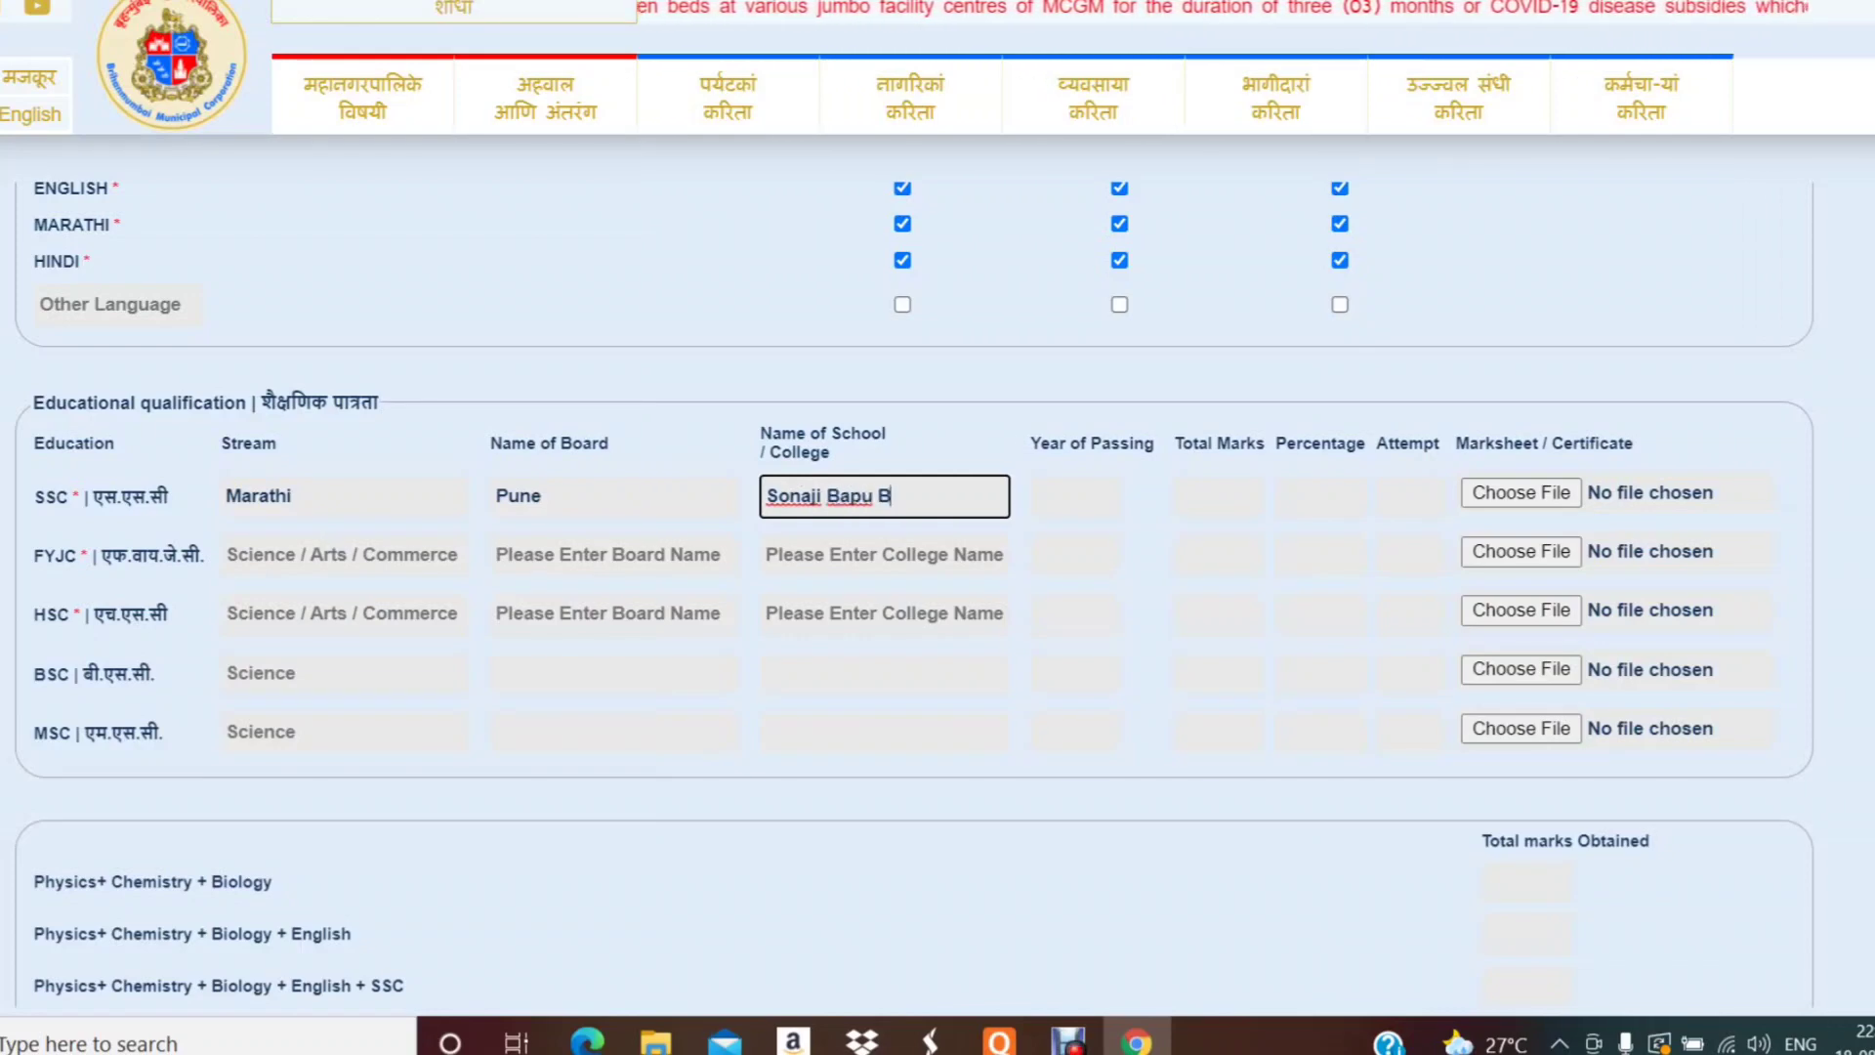
pyautogui.write('udha')
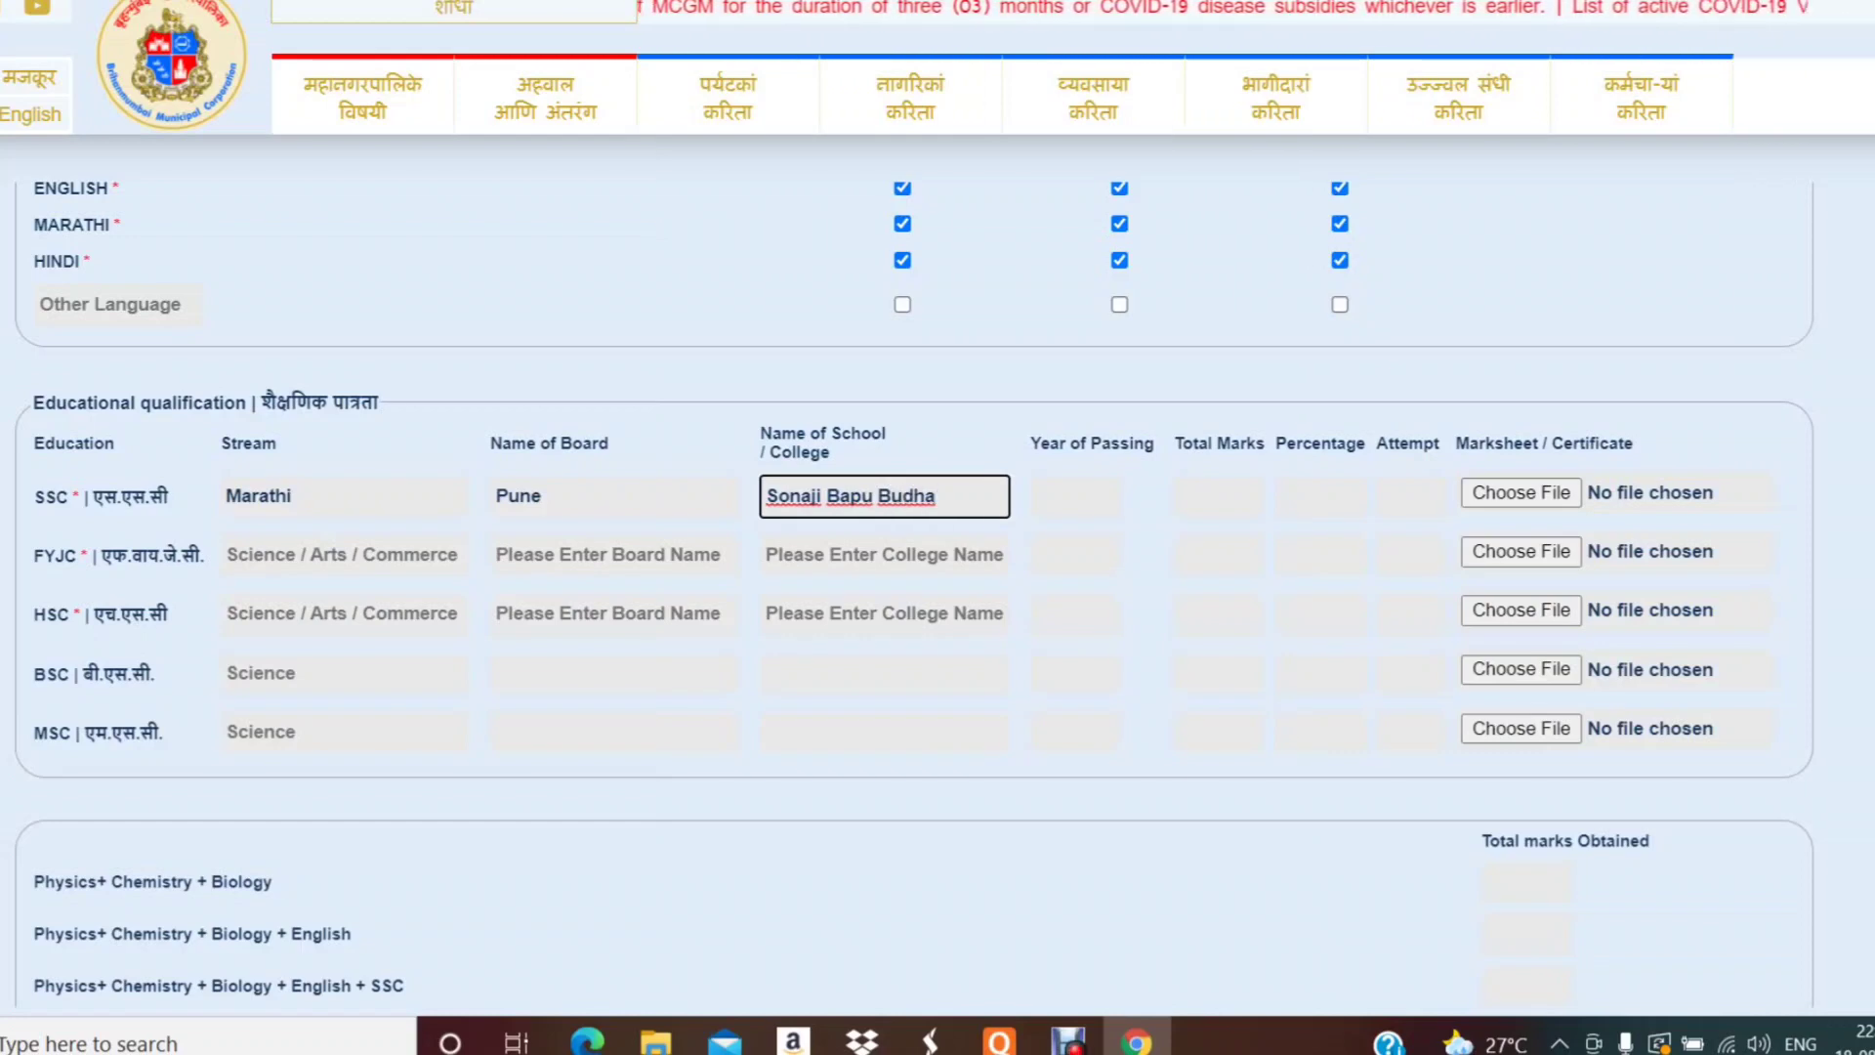
pyautogui.write('want')
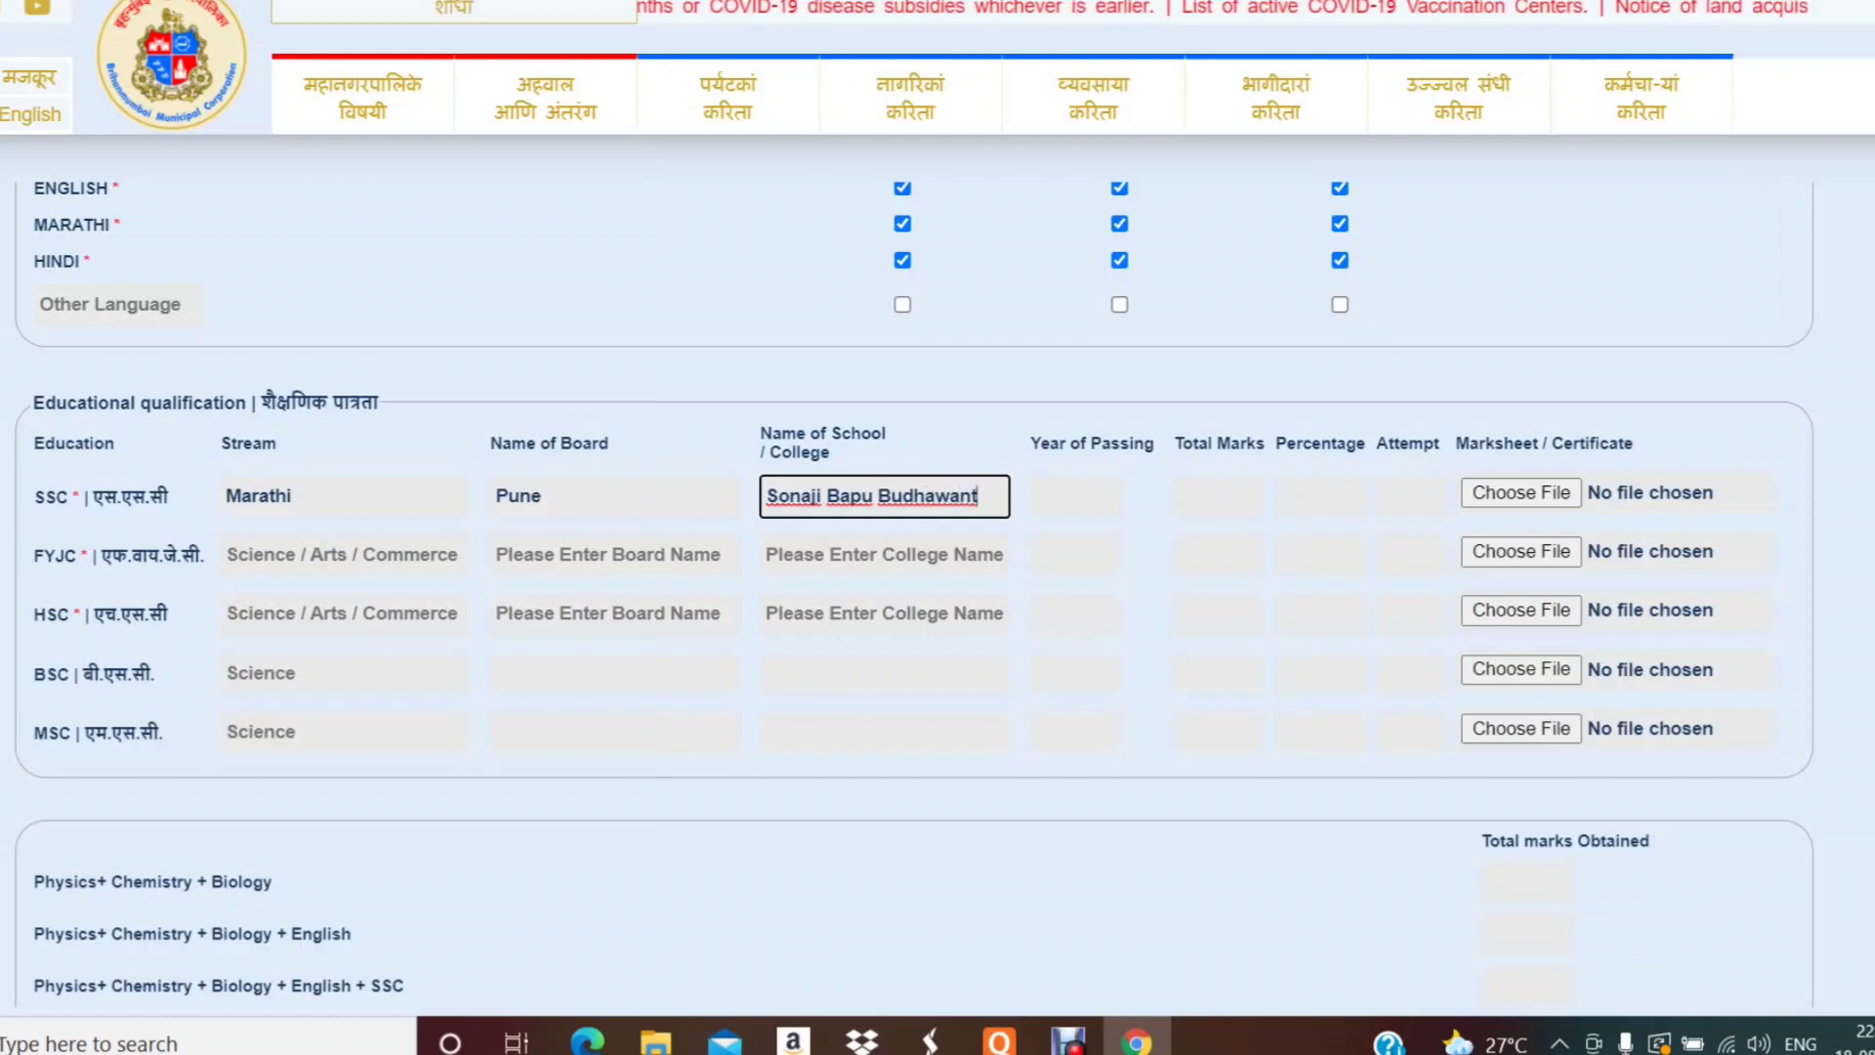
pyautogui.write(' Madhyami')
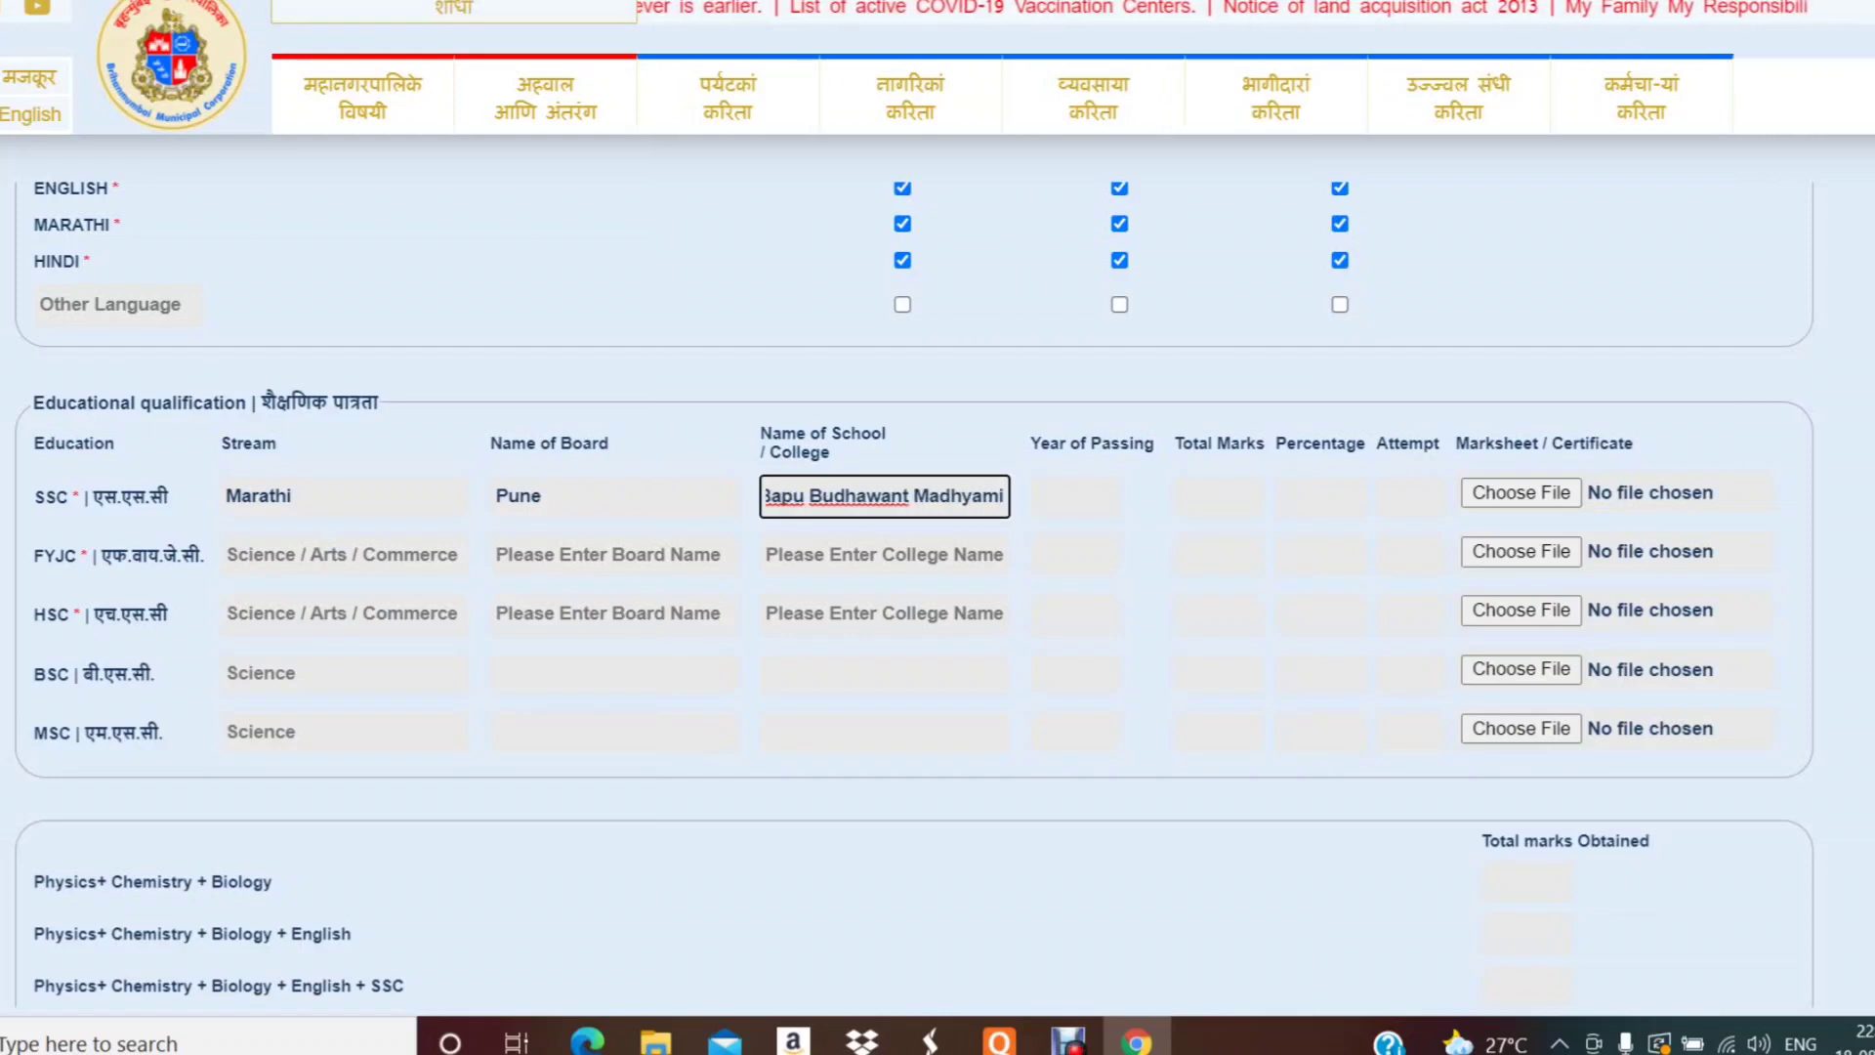
pyautogui.write('k')
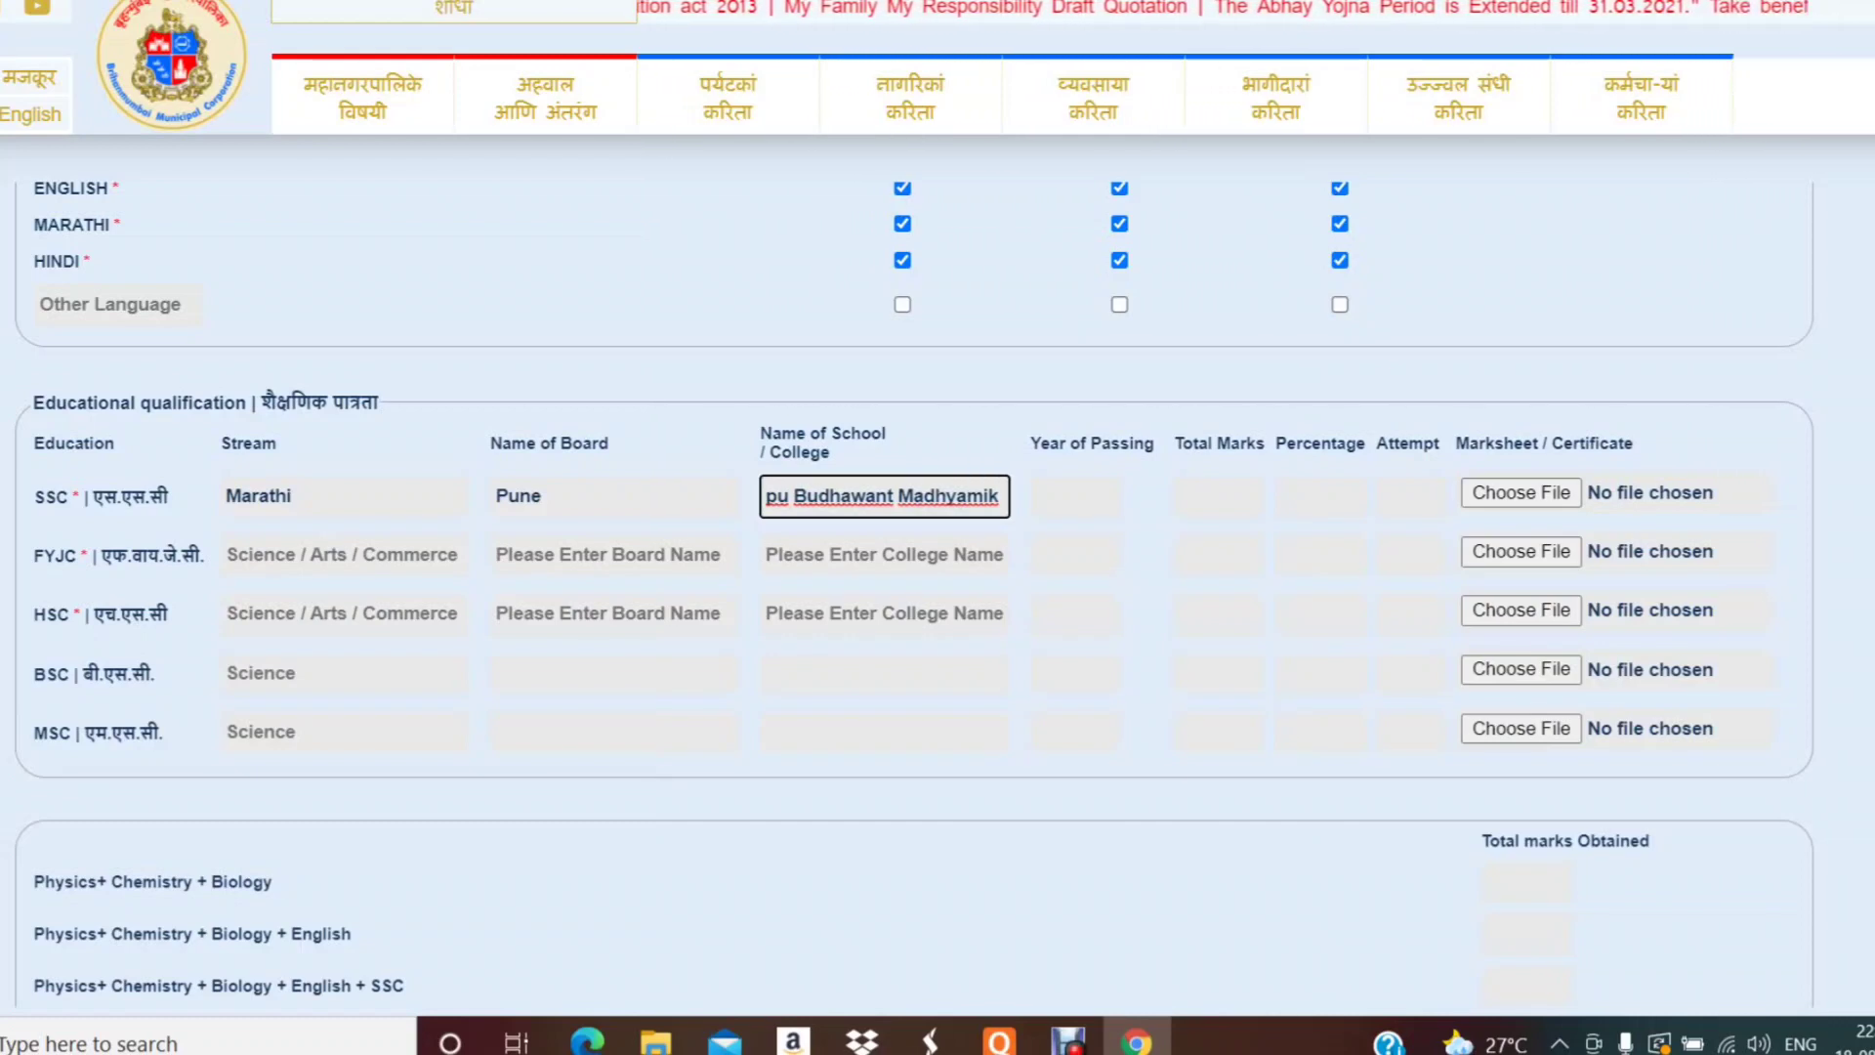
pyautogui.write('Vidyal')
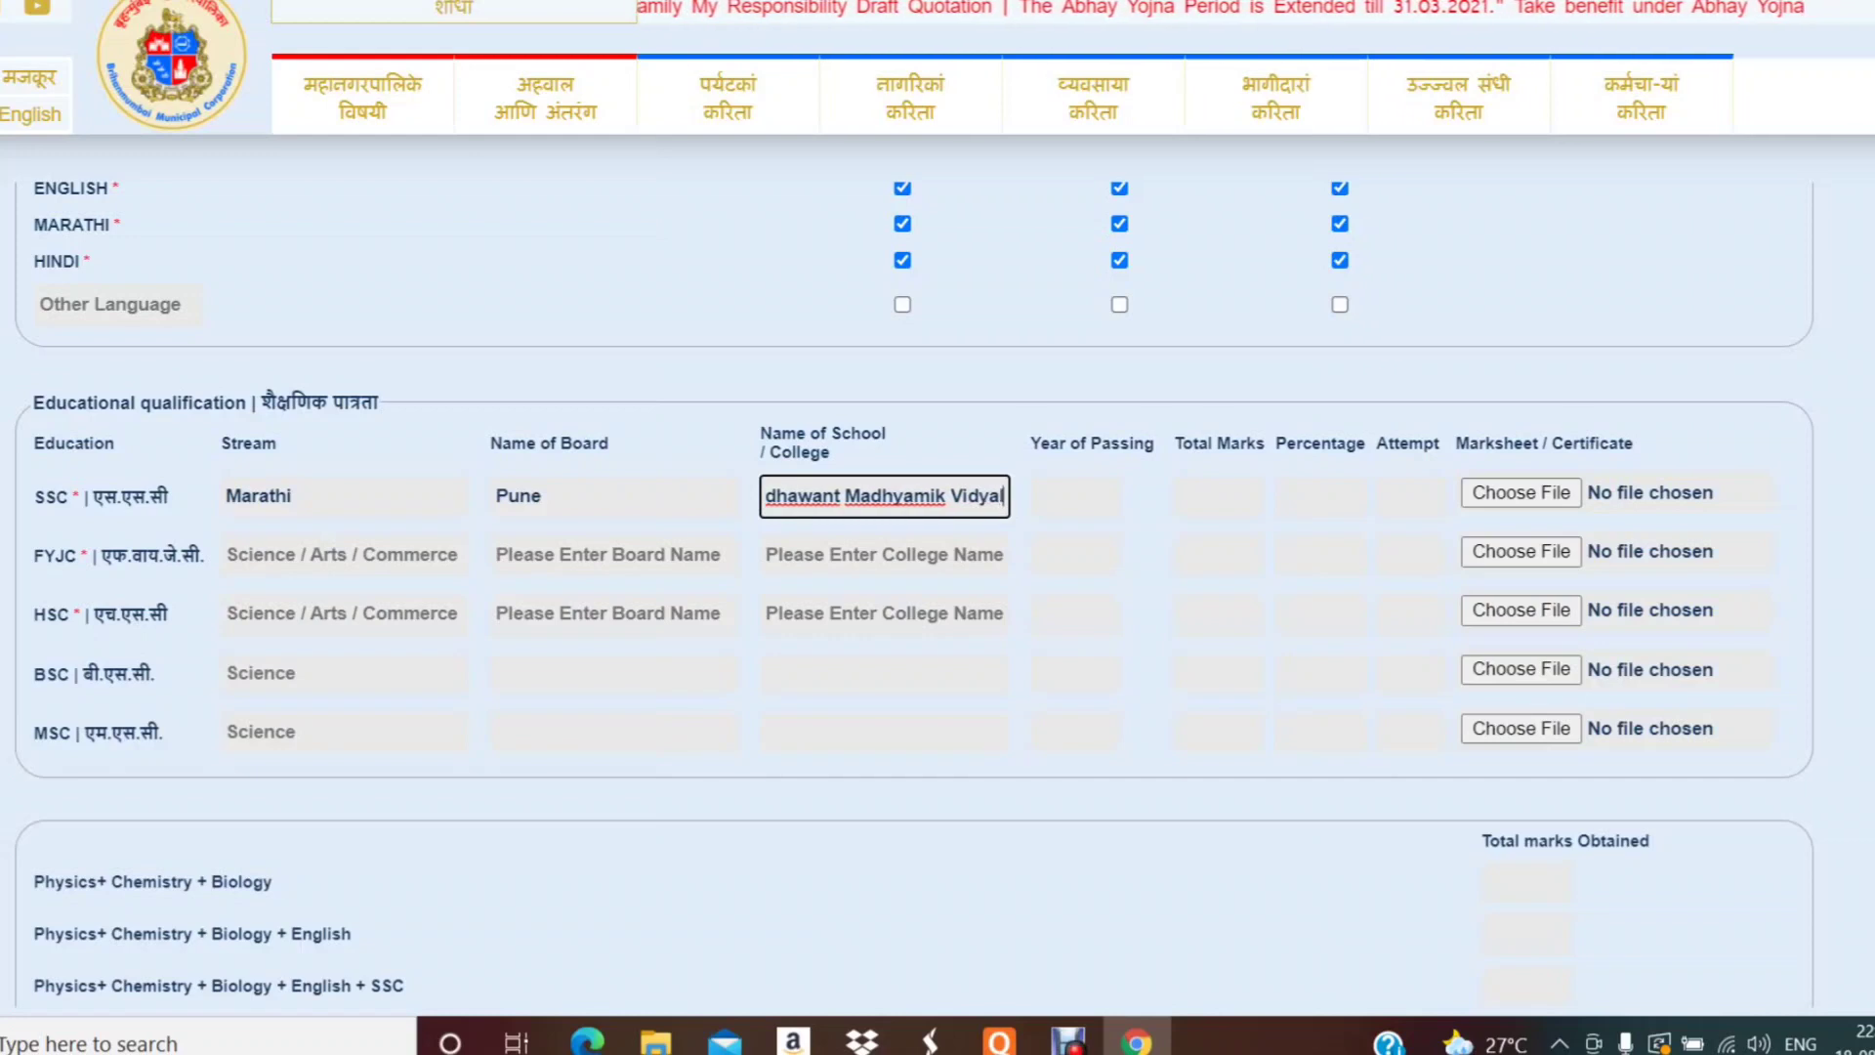
pyautogui.write('ay')
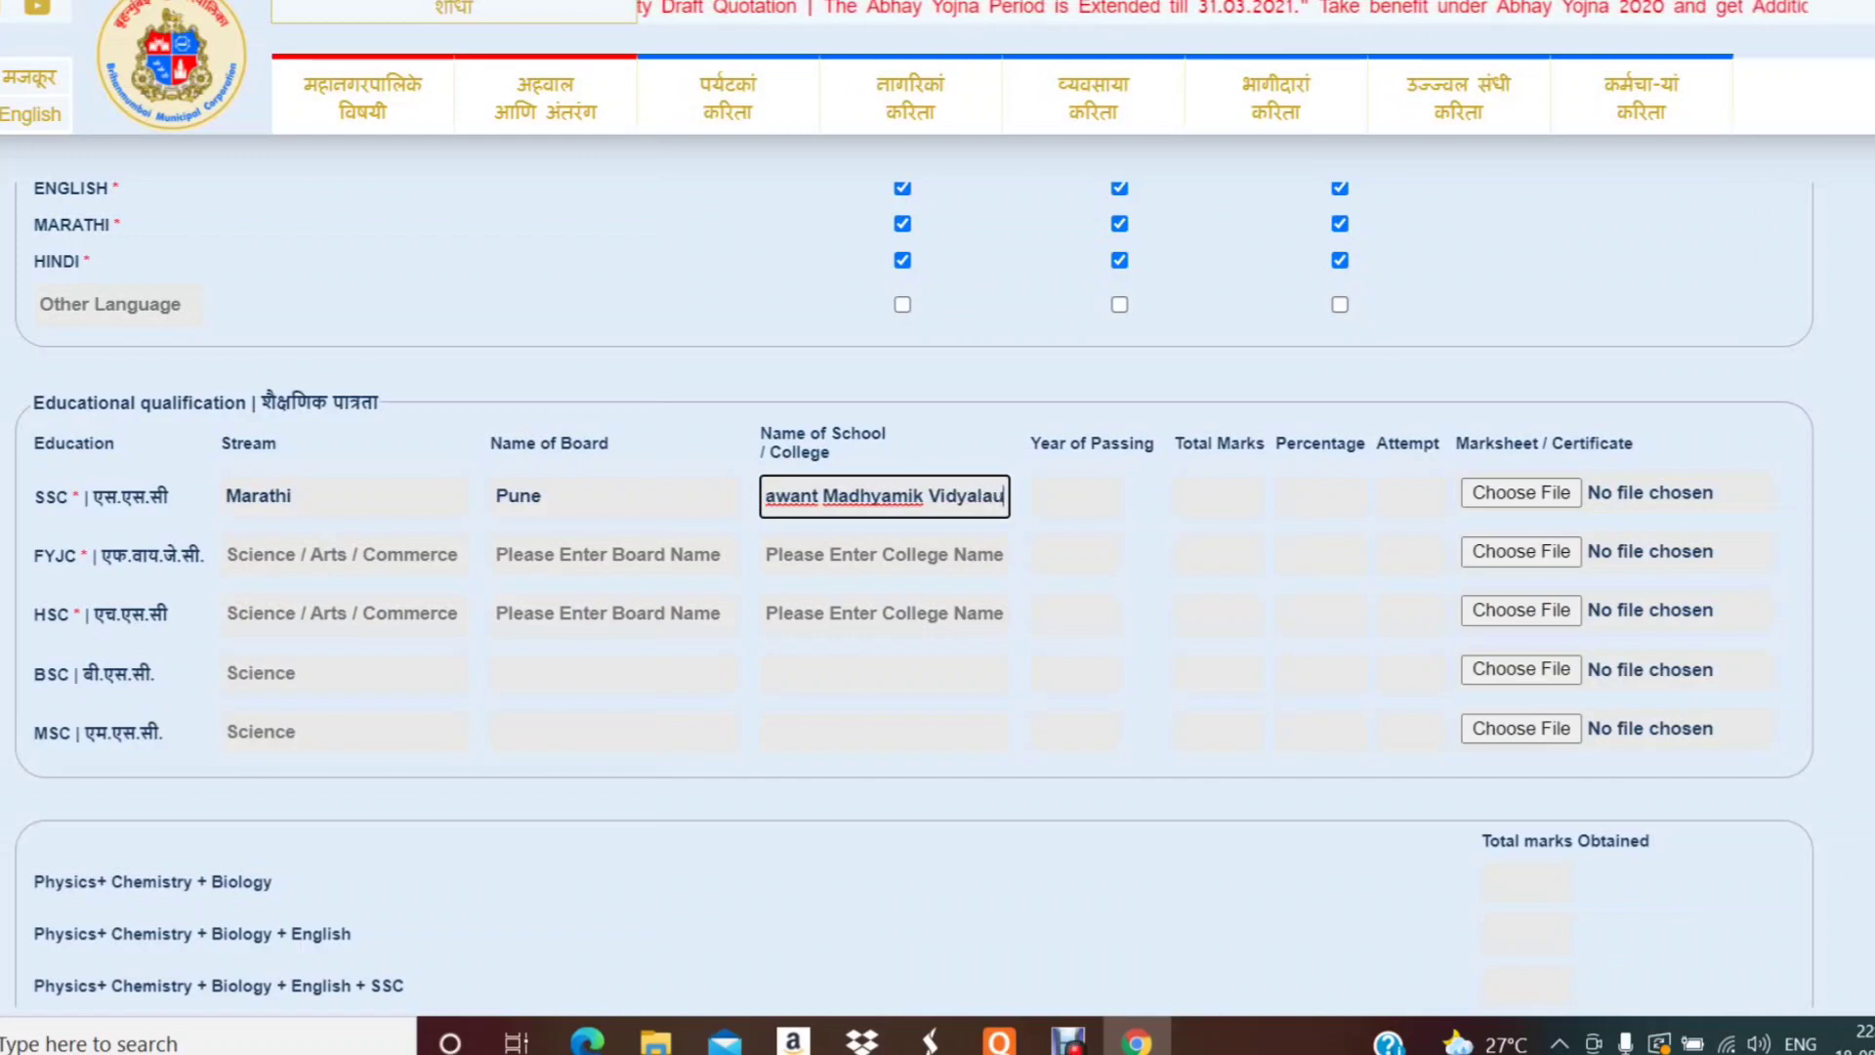
pyautogui.press('BackSpace')
pyautogui.write('ya, ')
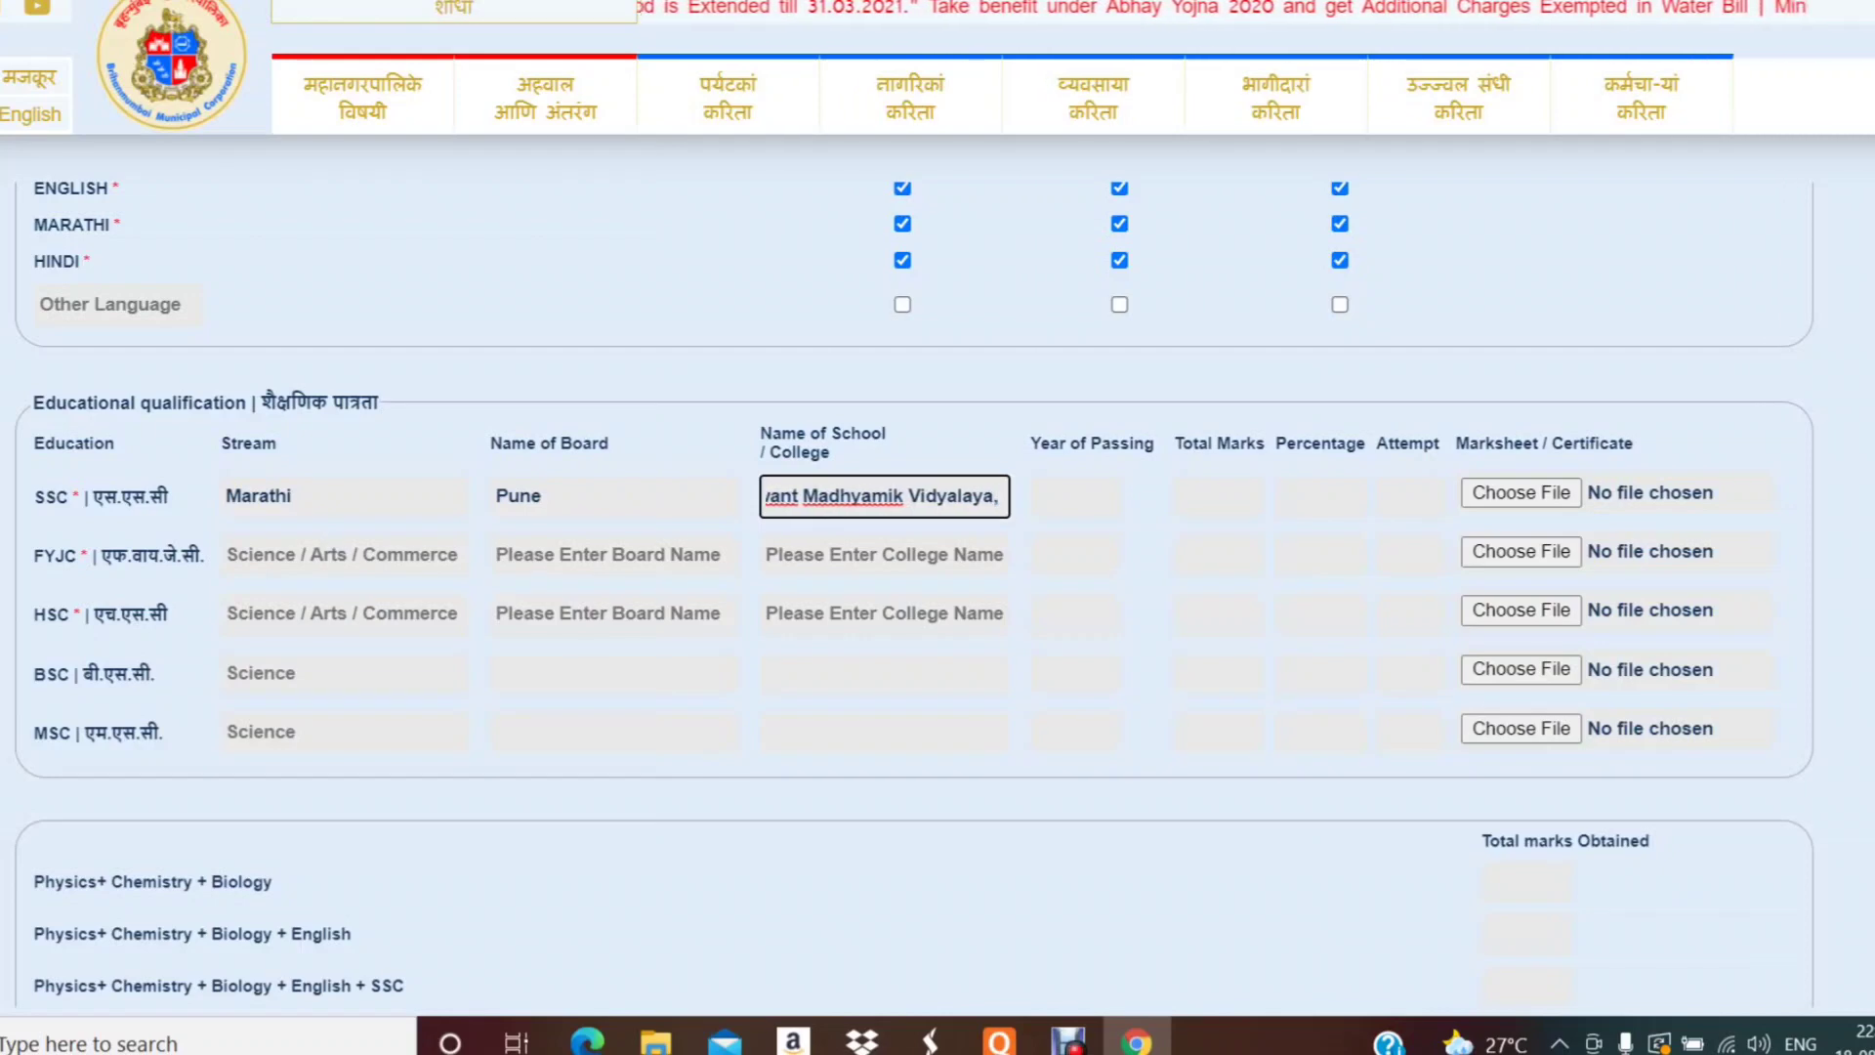
pyautogui.write('Nimbe')
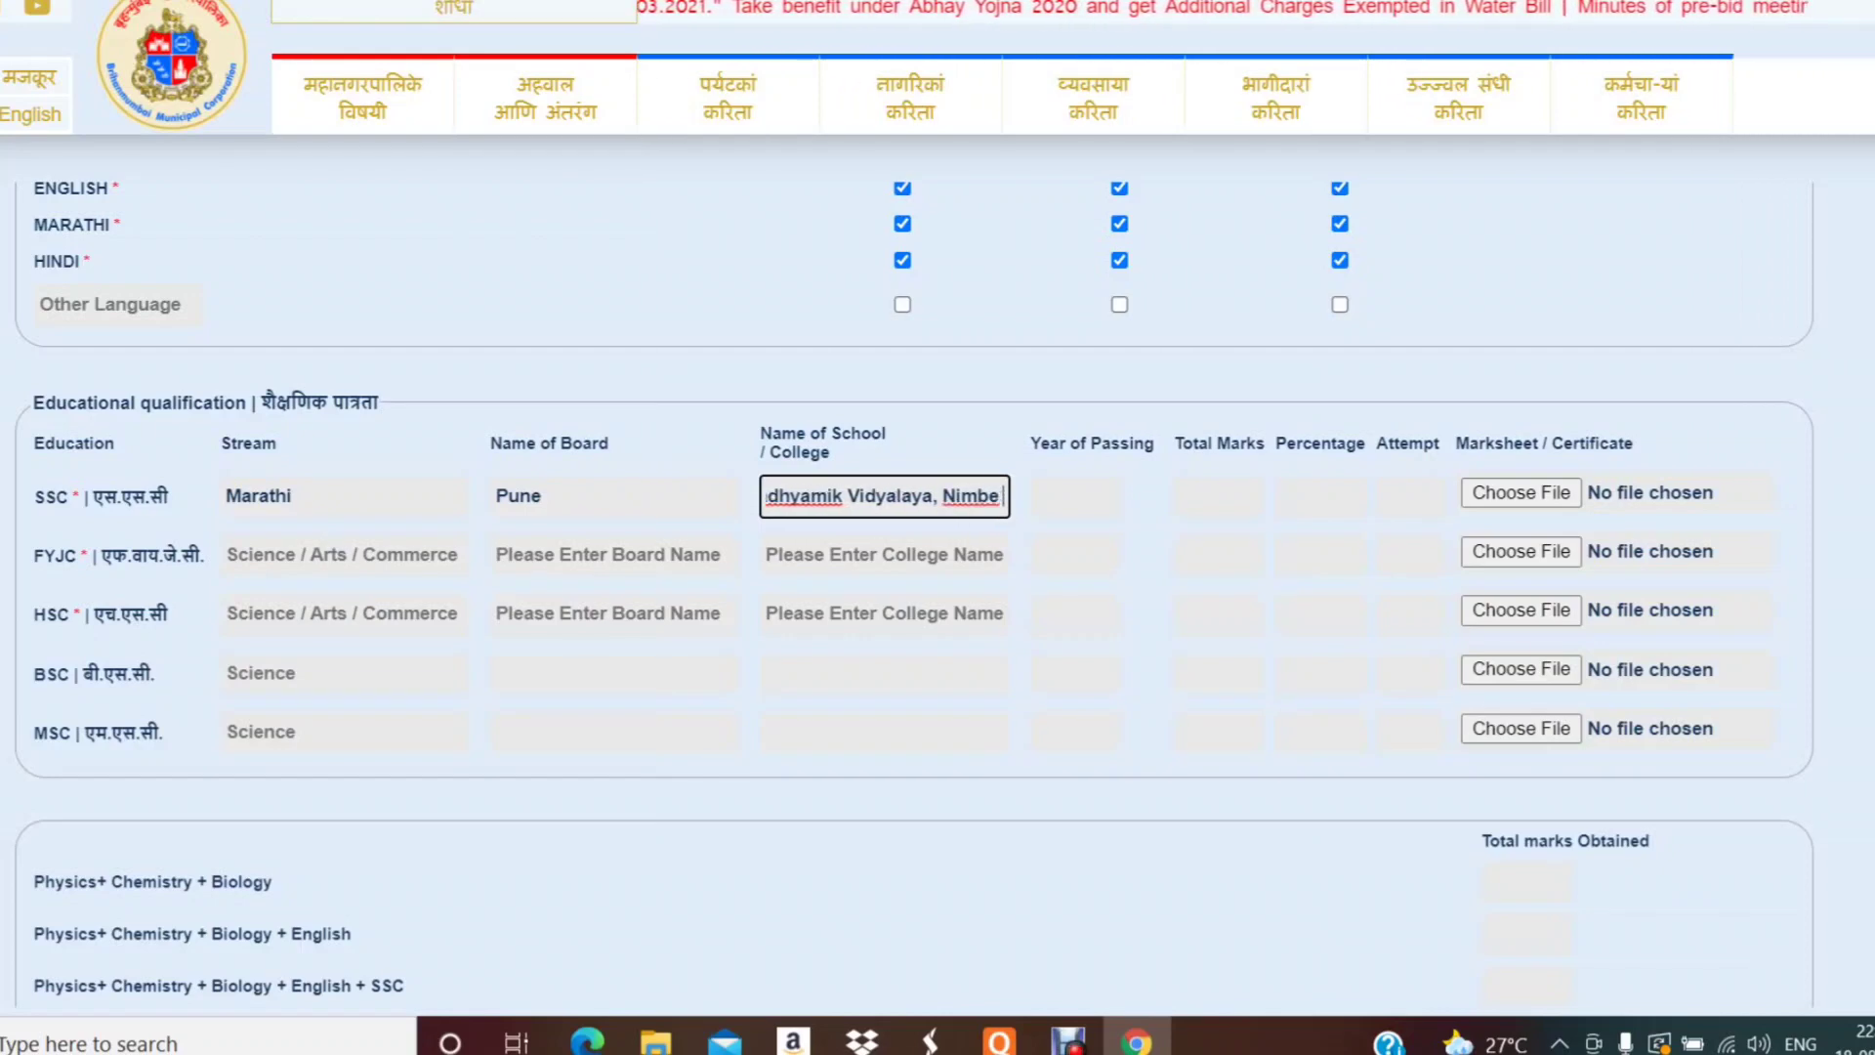
pyautogui.write(' Nan')
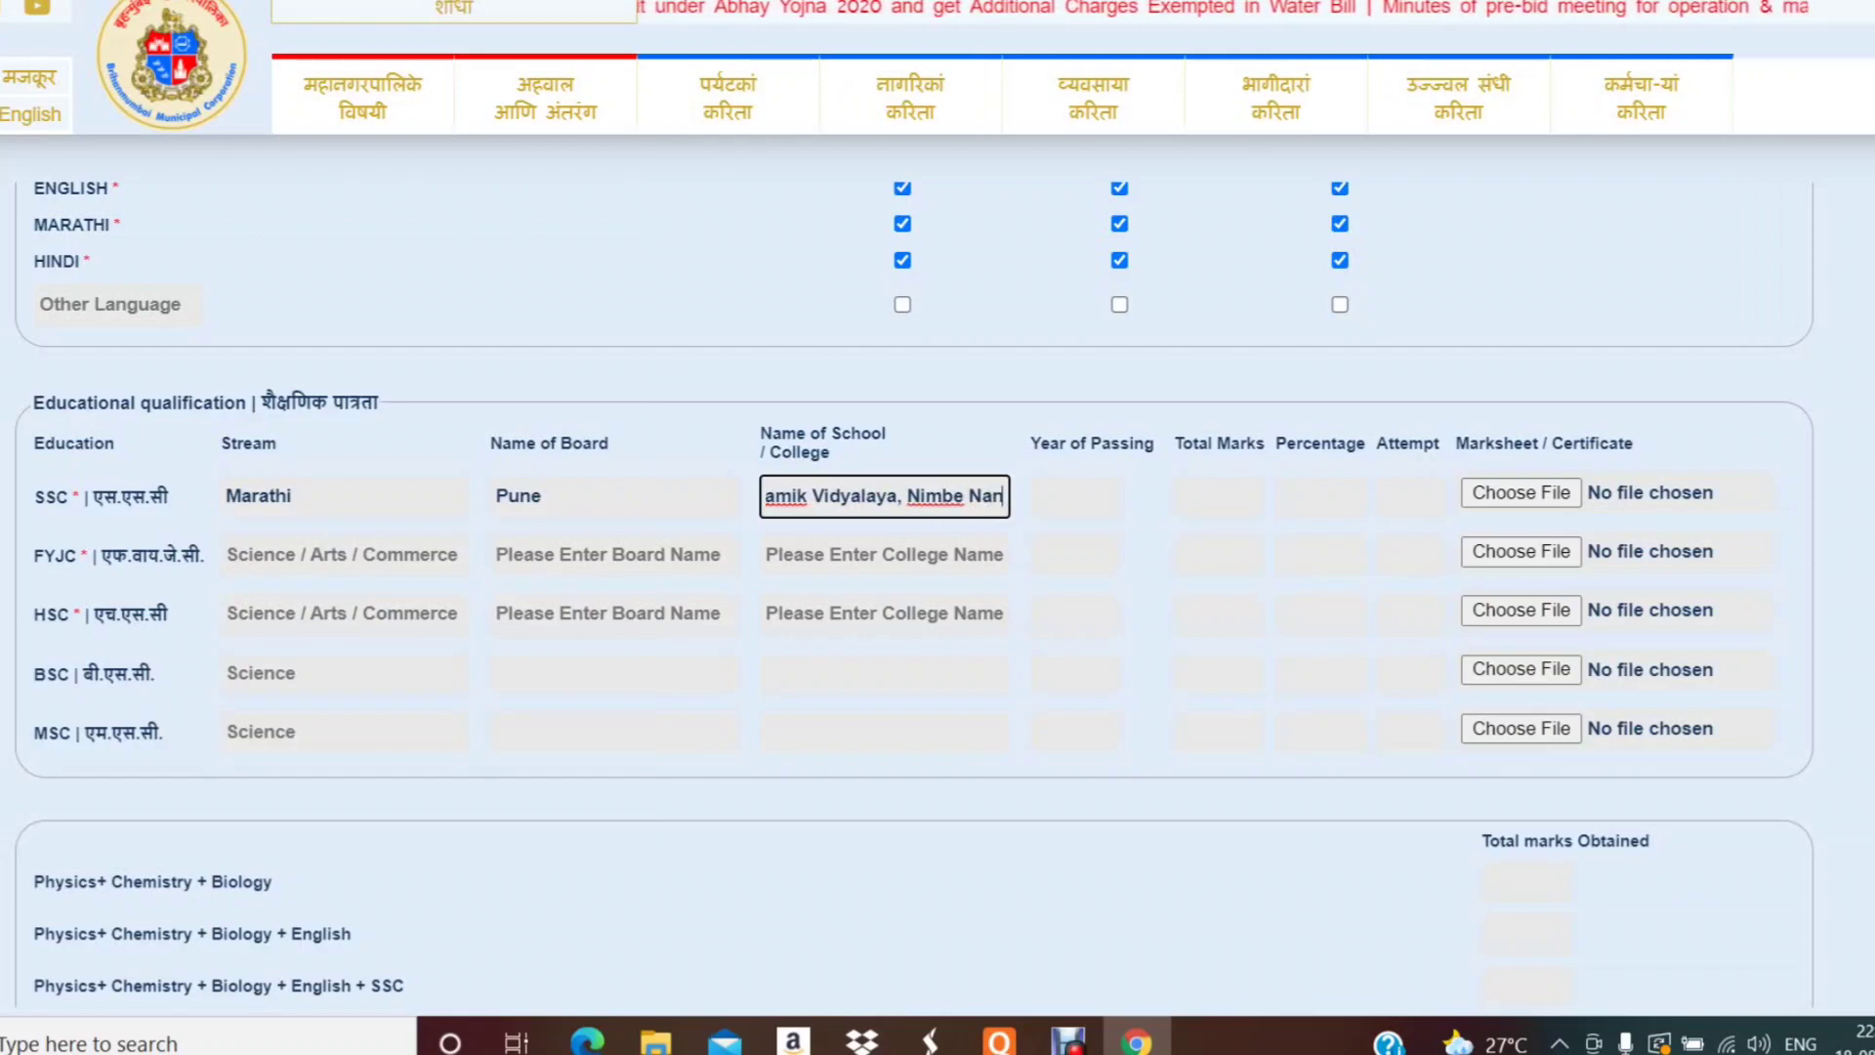
pyautogui.write('dur')
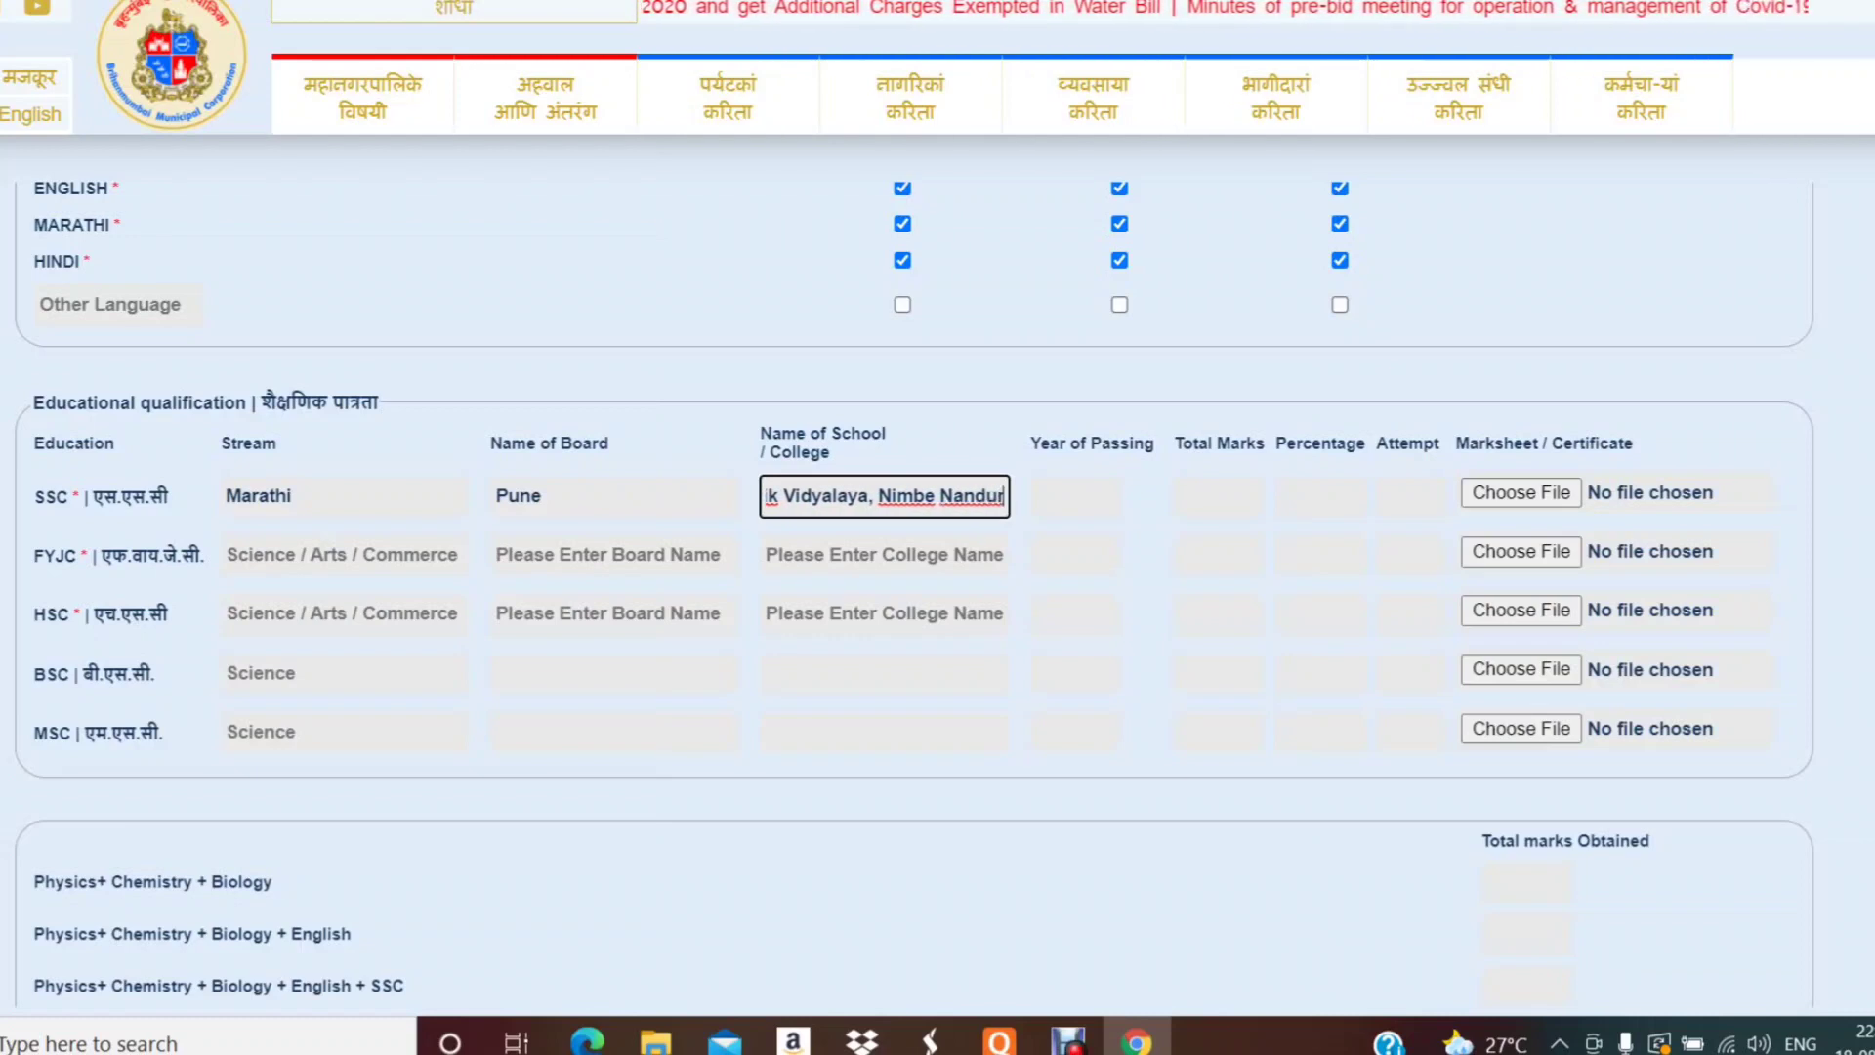
pyautogui.click(1074, 496)
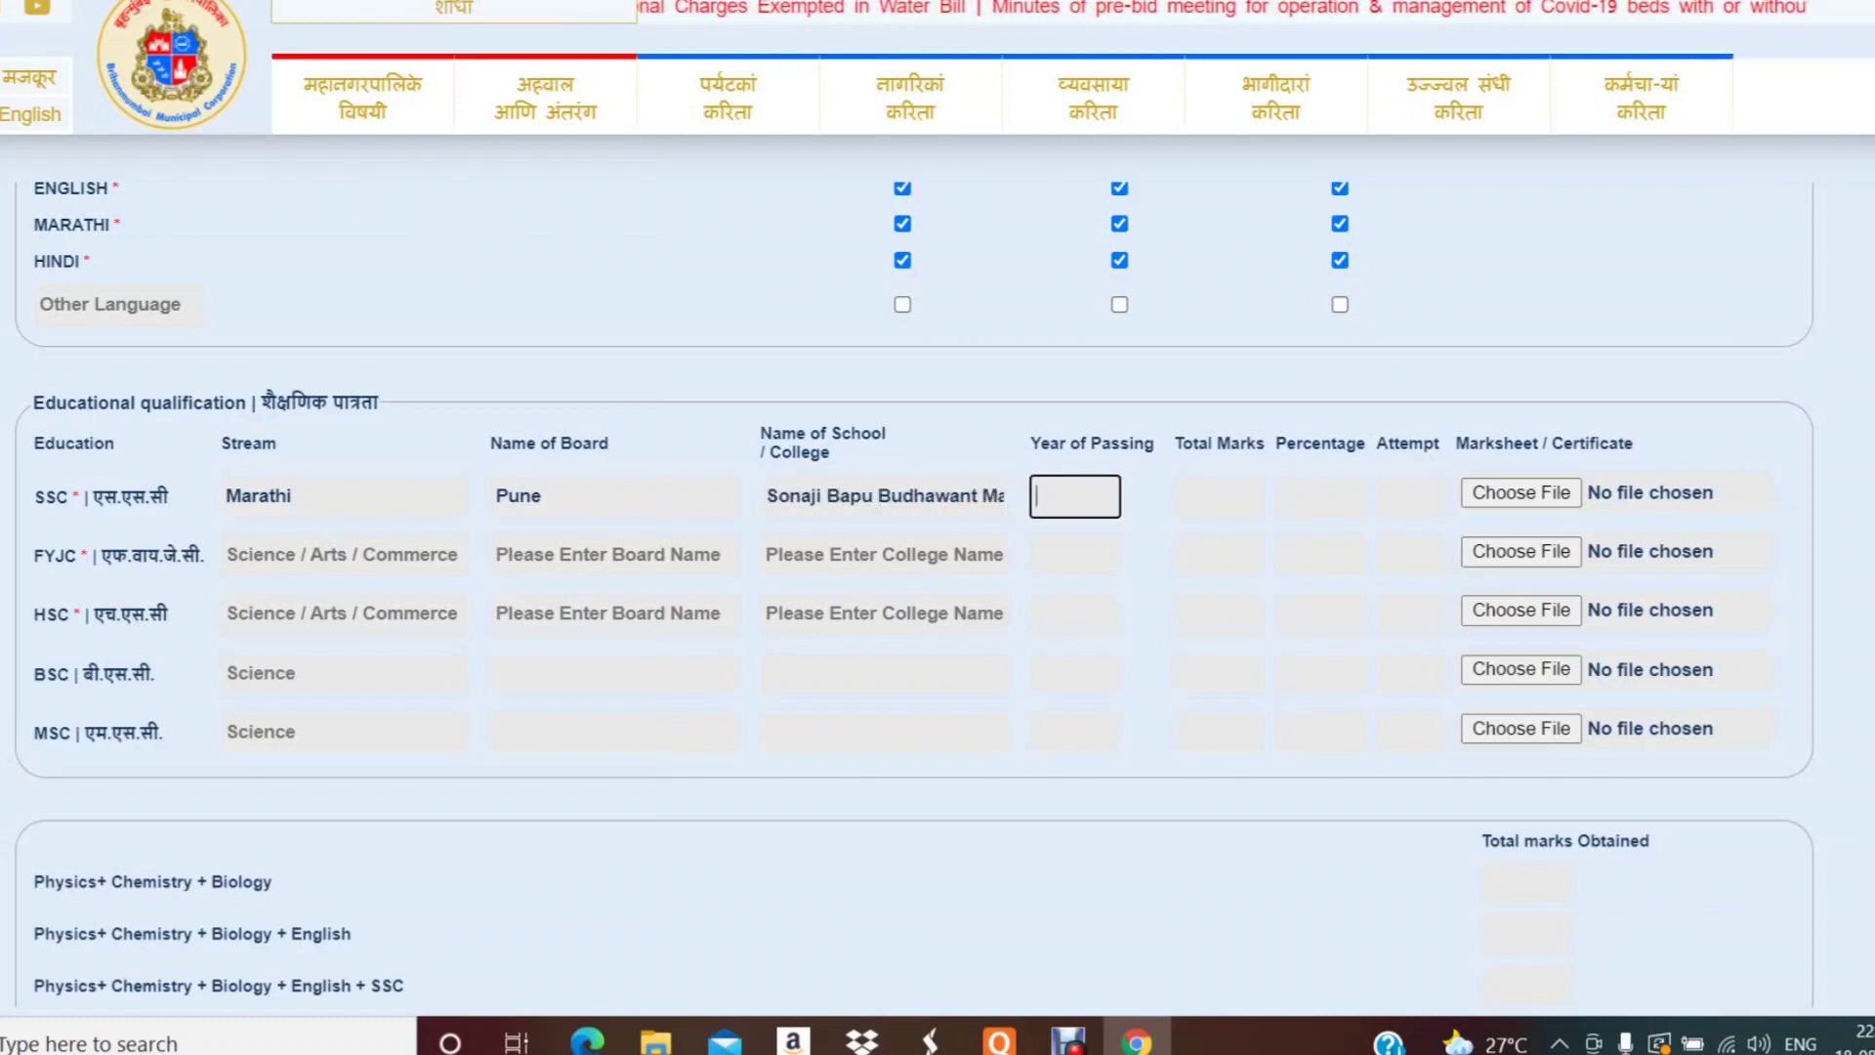
# - Enter SSC passing year 2018, total marks 441 and percentage 88.20, then show the desktop
pyautogui.write('201')
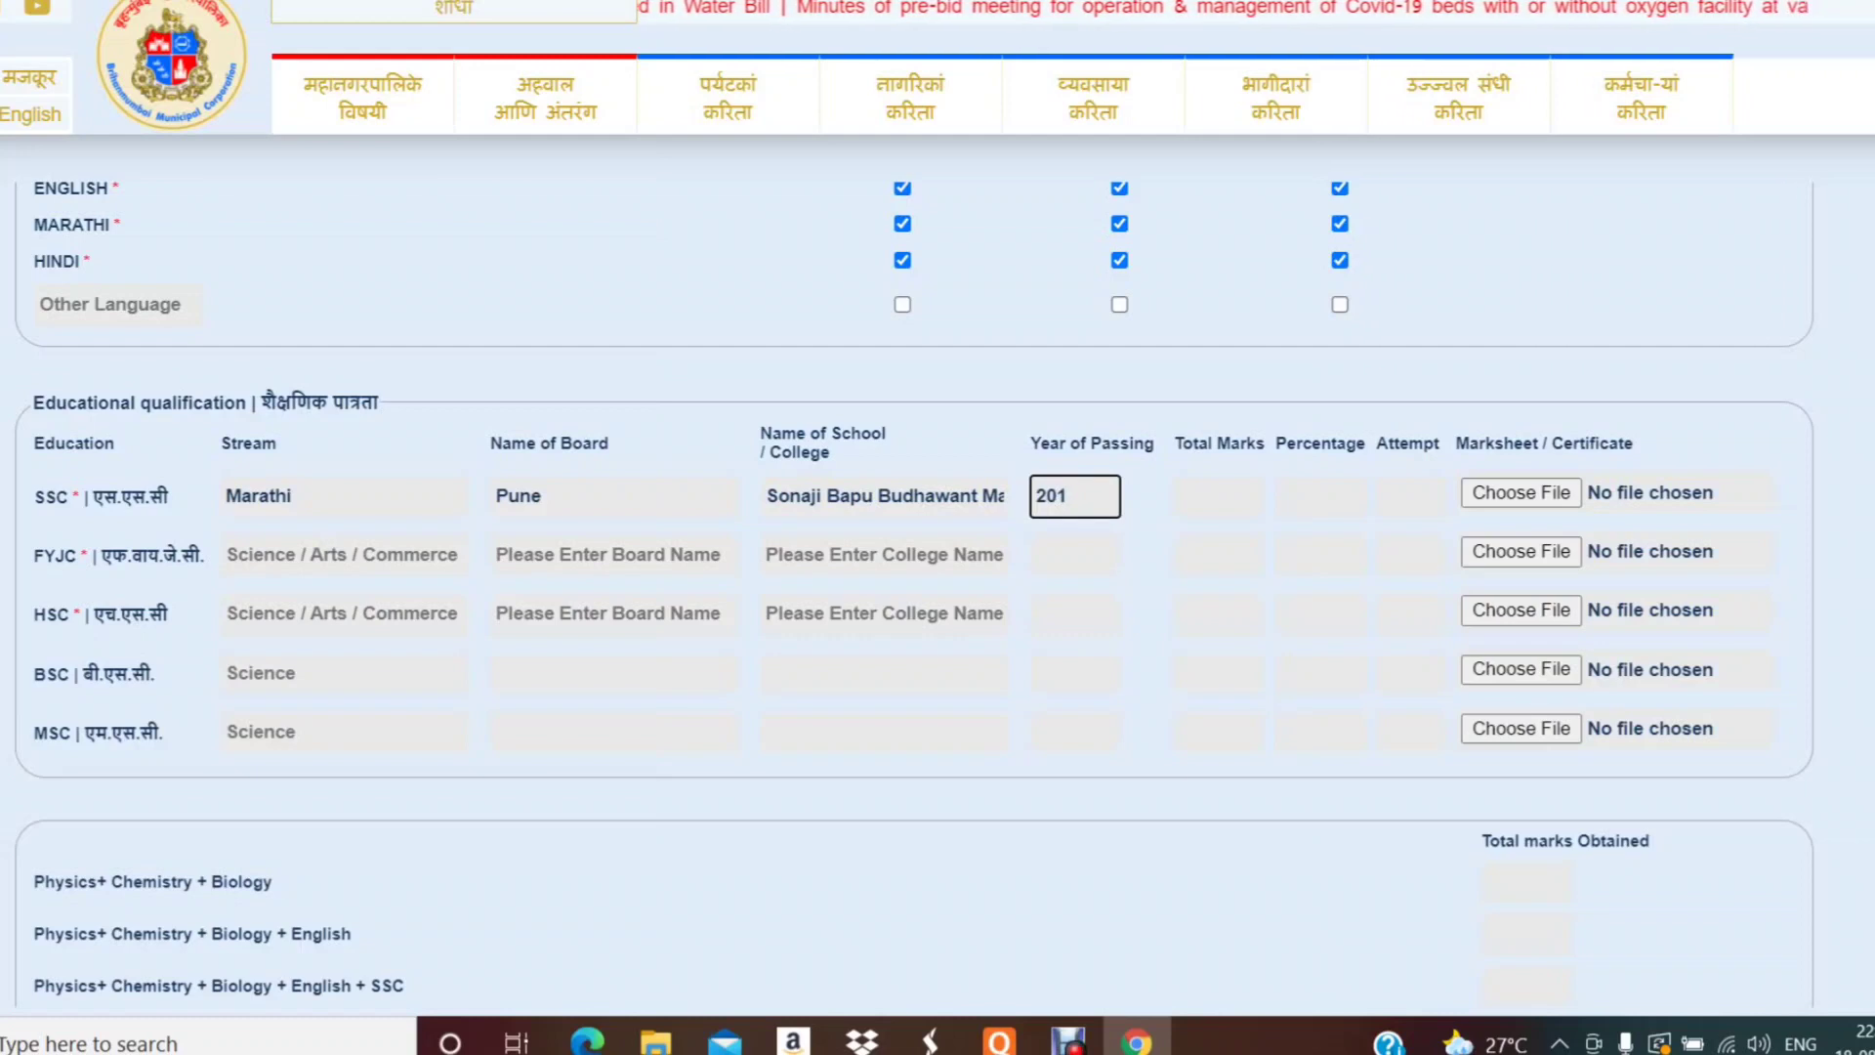
pyautogui.write('8')
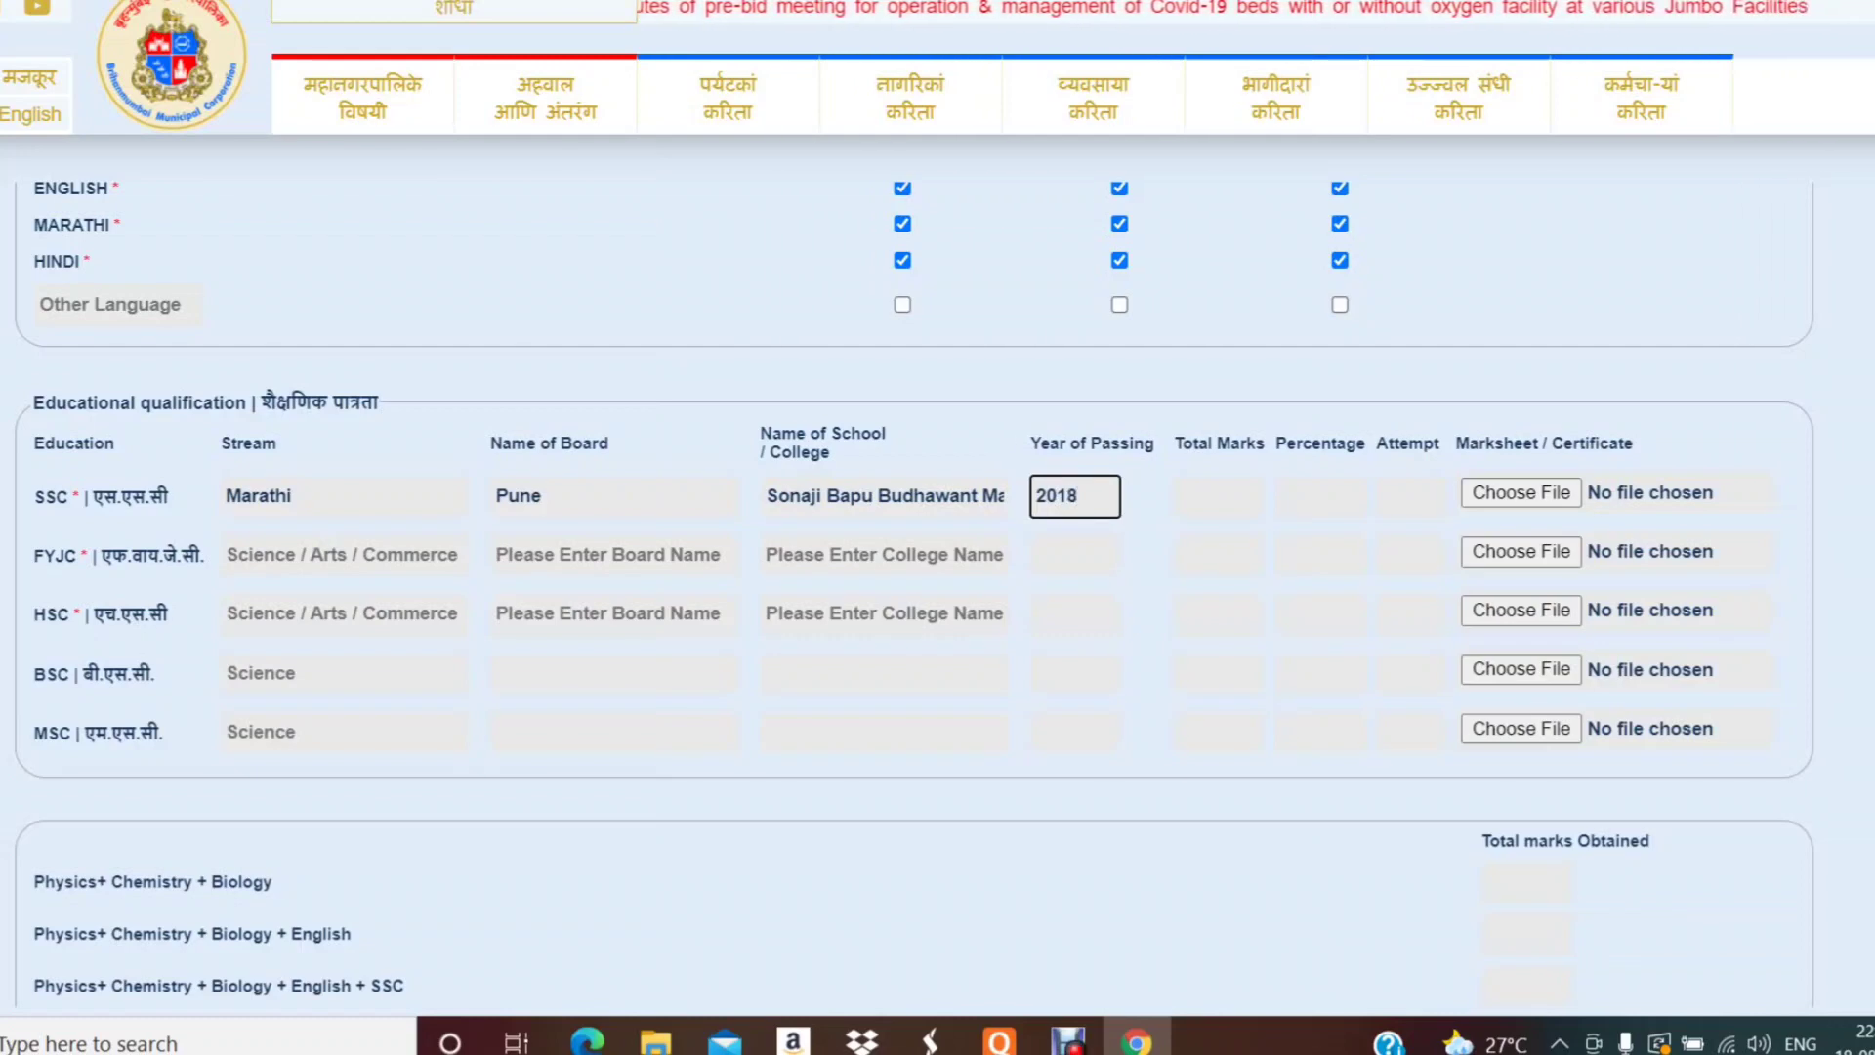
pyautogui.click(1218, 496)
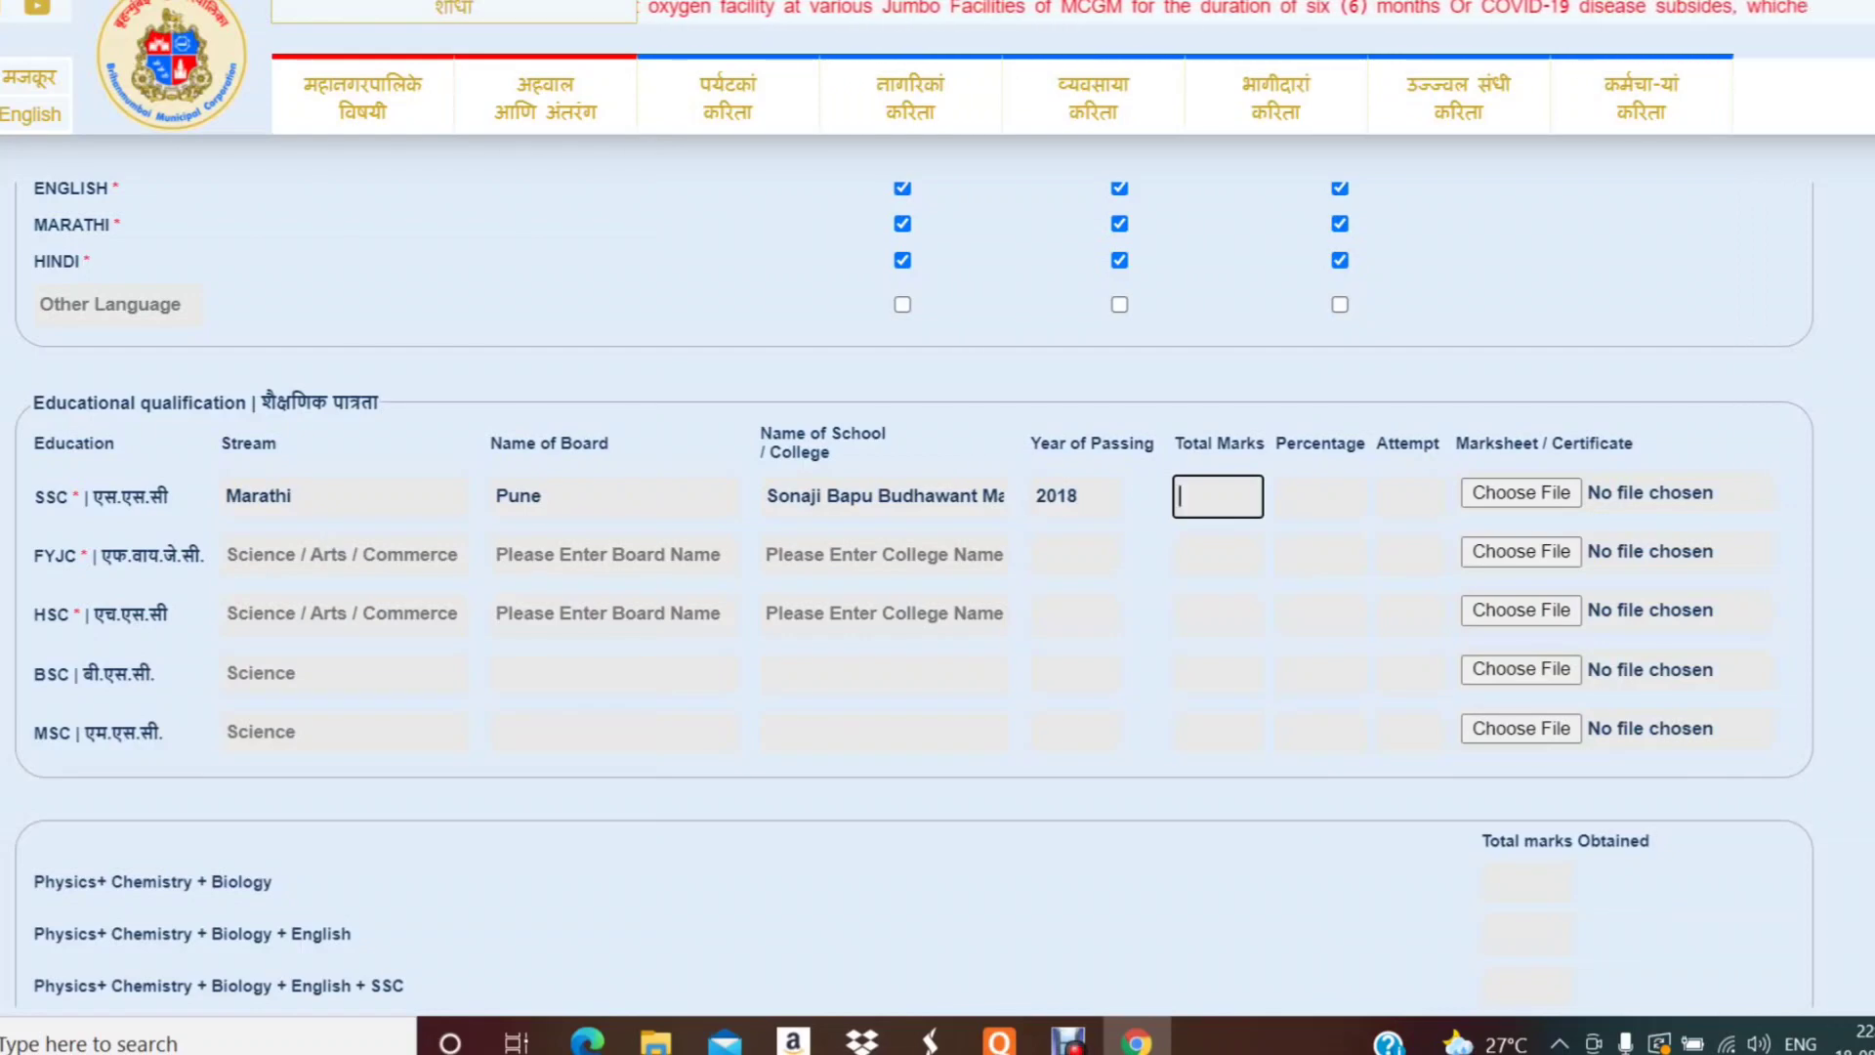
pyautogui.write('441')
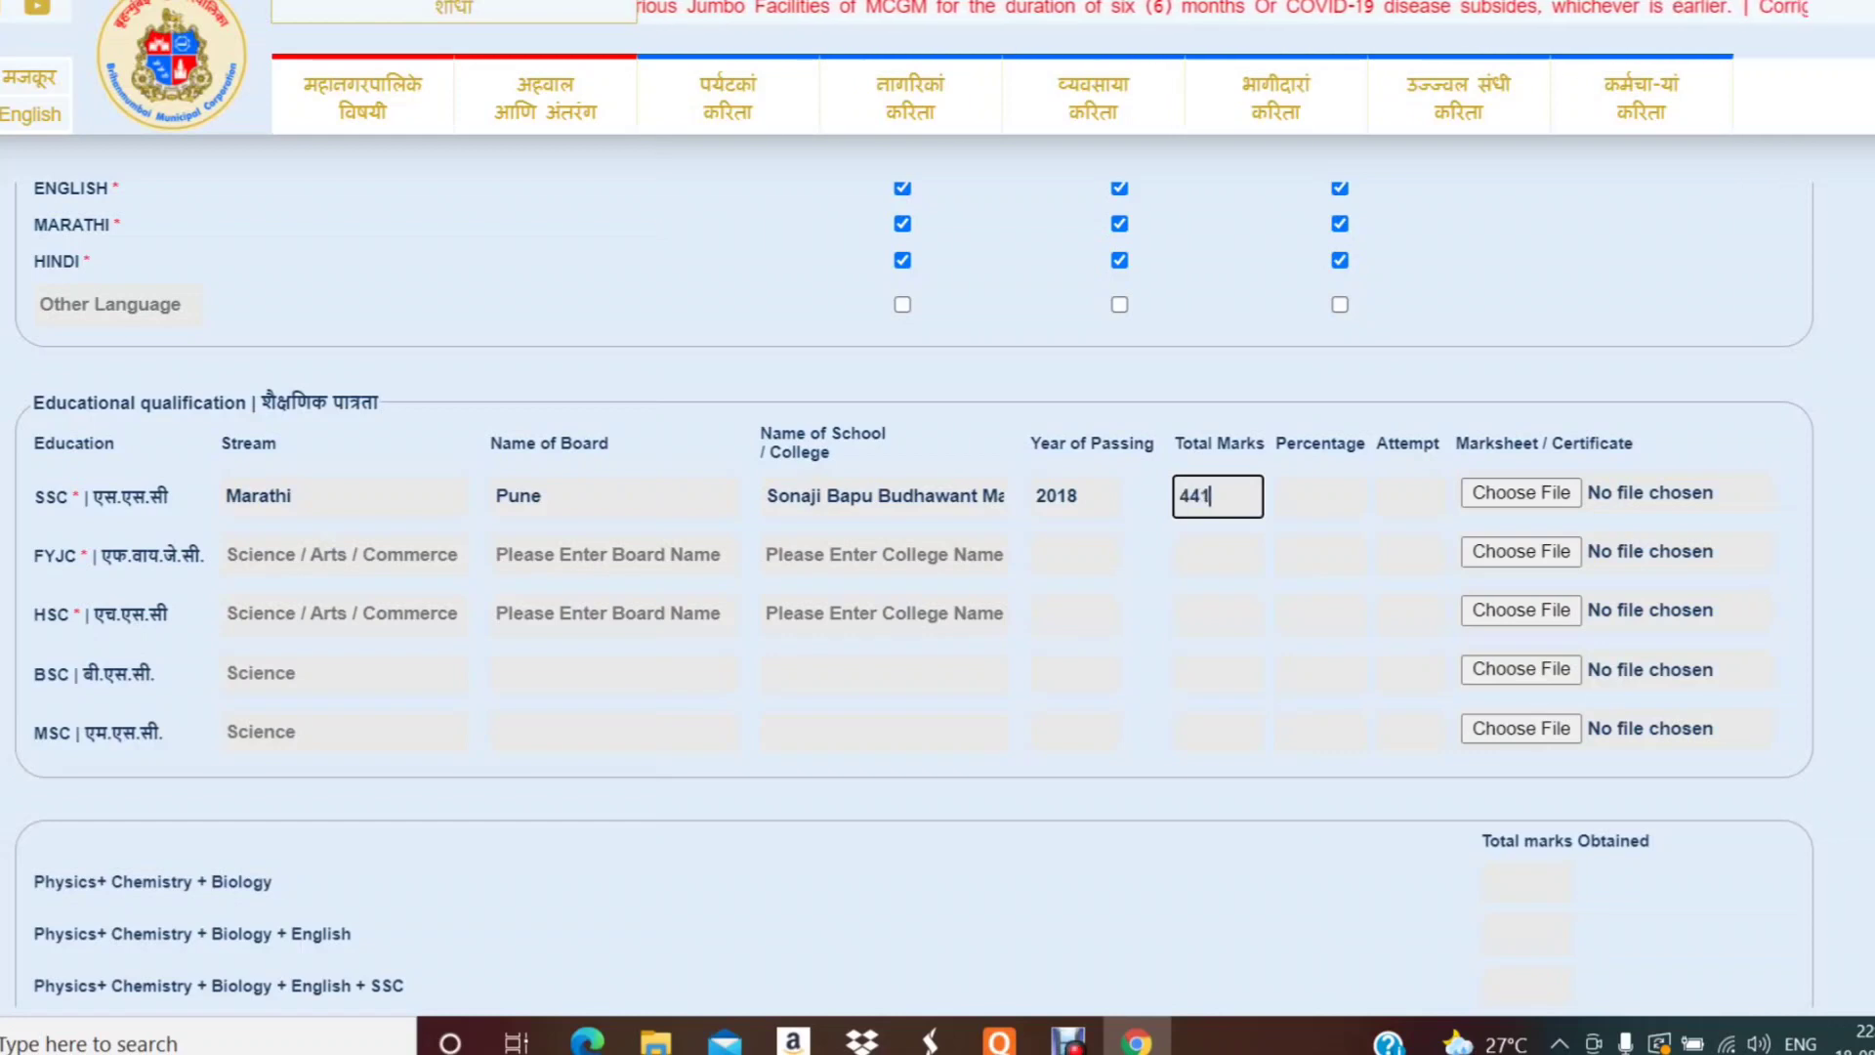
pyautogui.press('Tab')
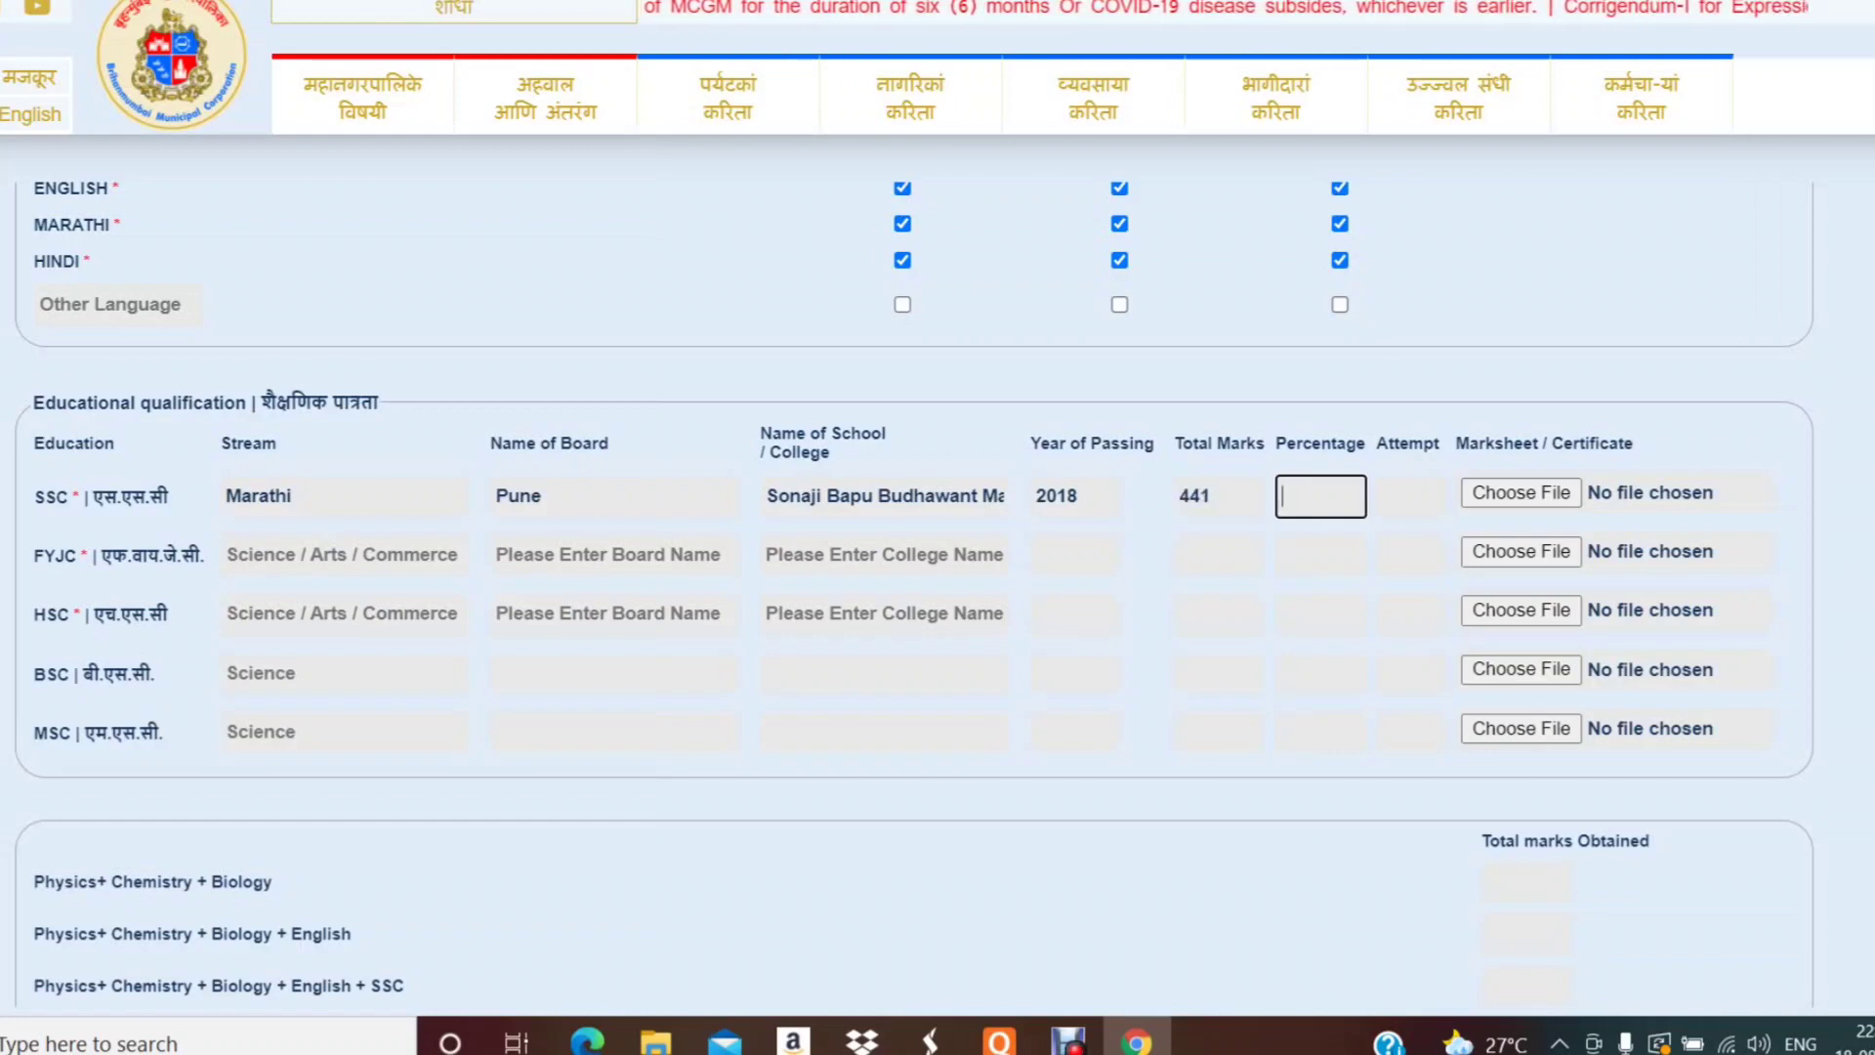
pyautogui.write('88')
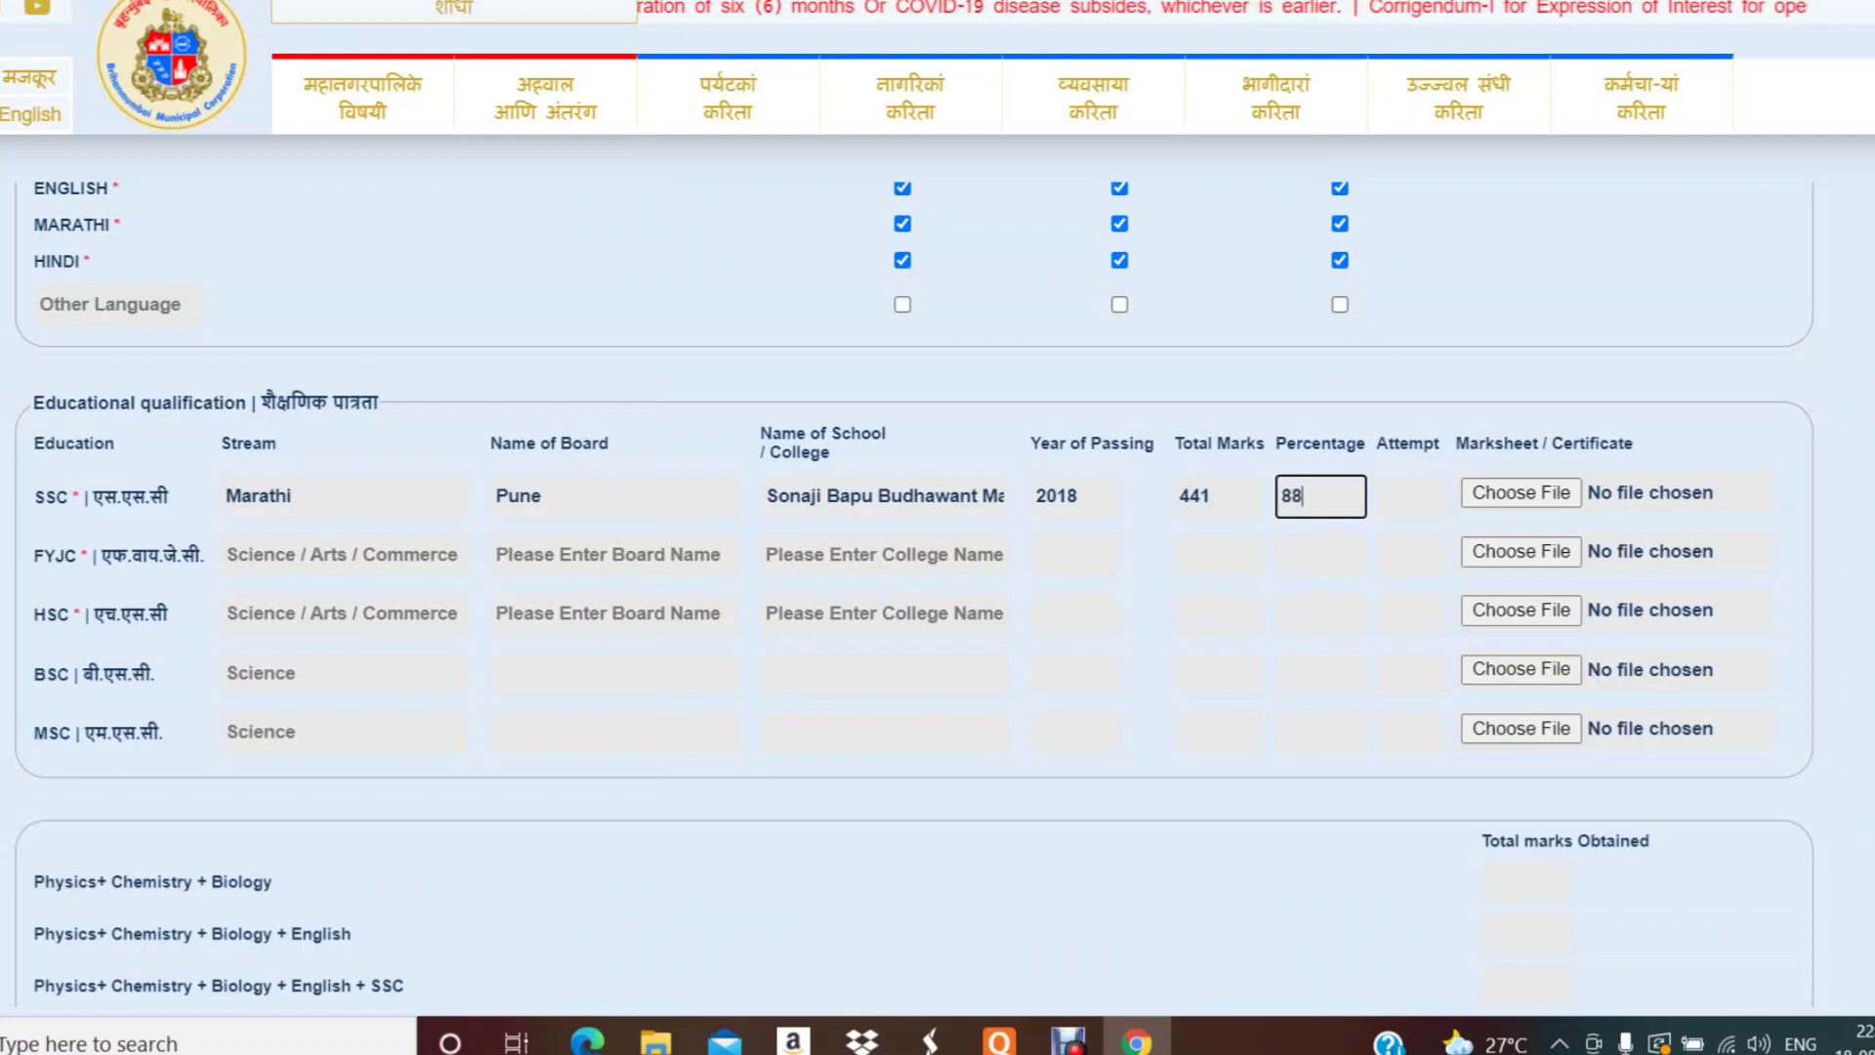
pyautogui.write('8')
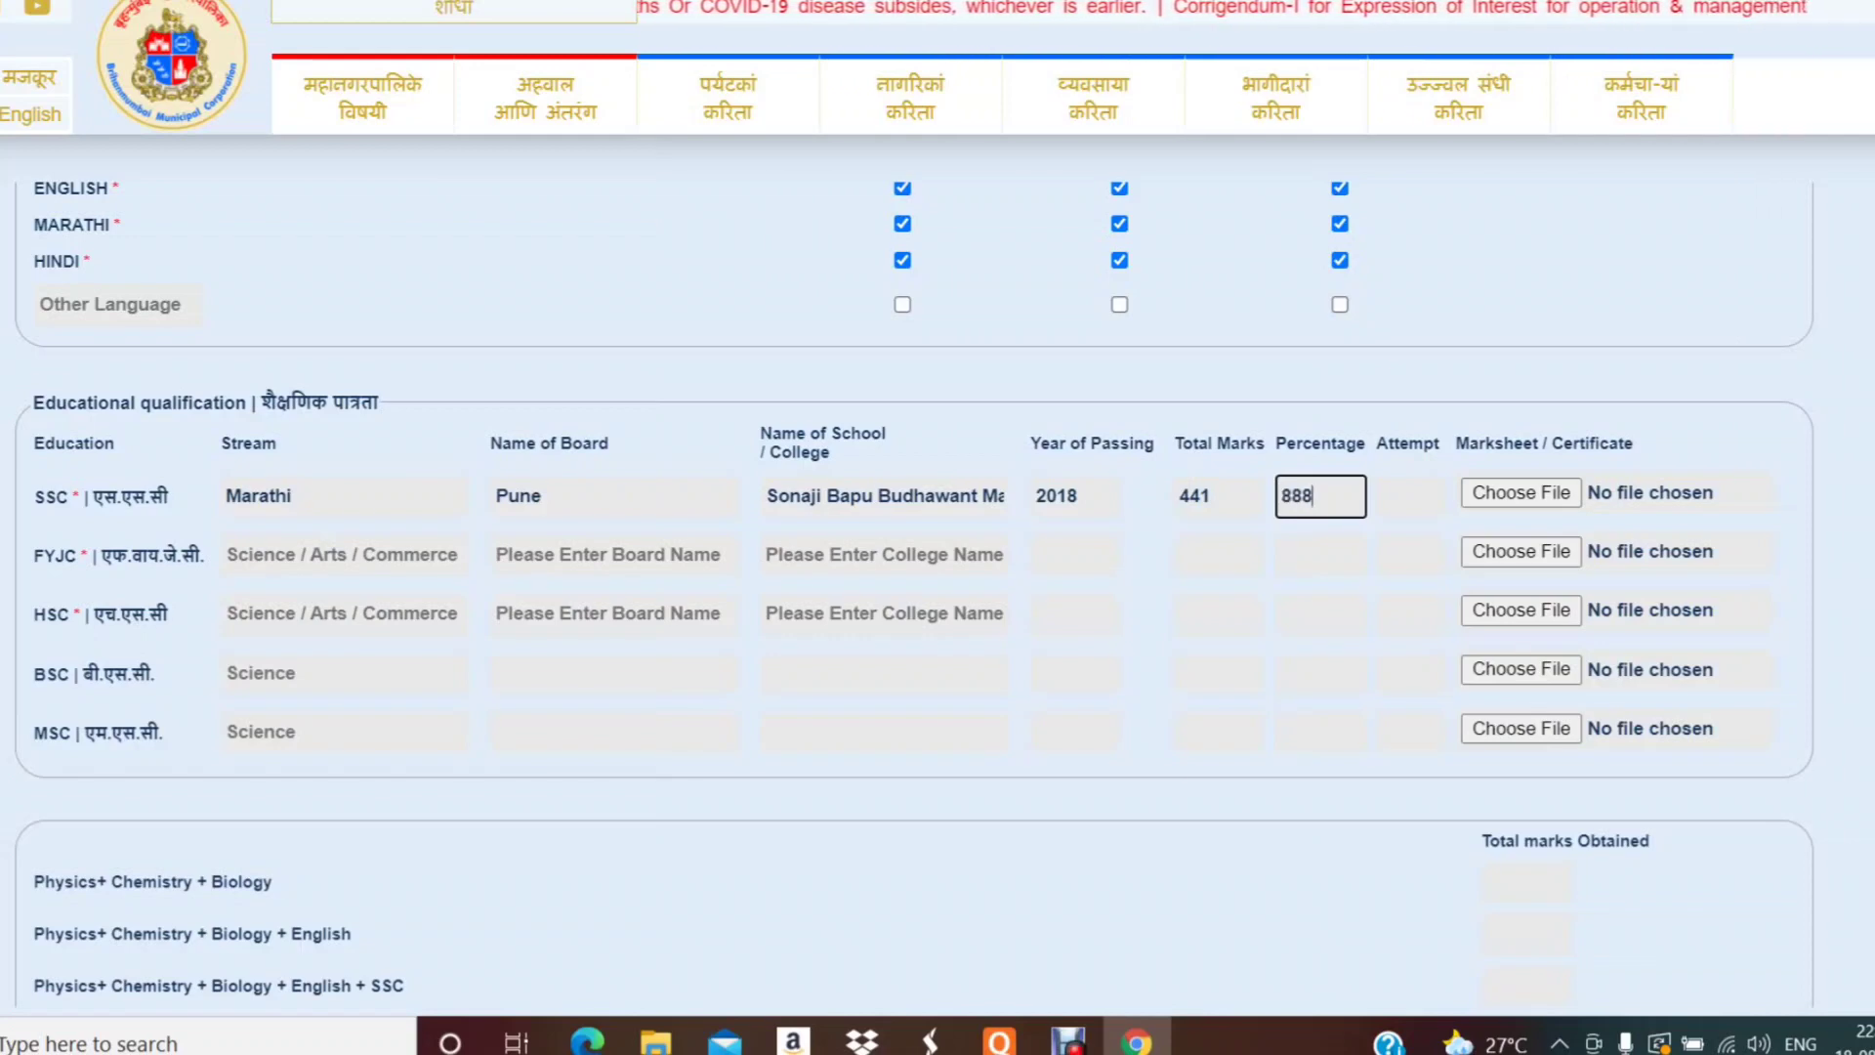
pyautogui.press('BackSpace')
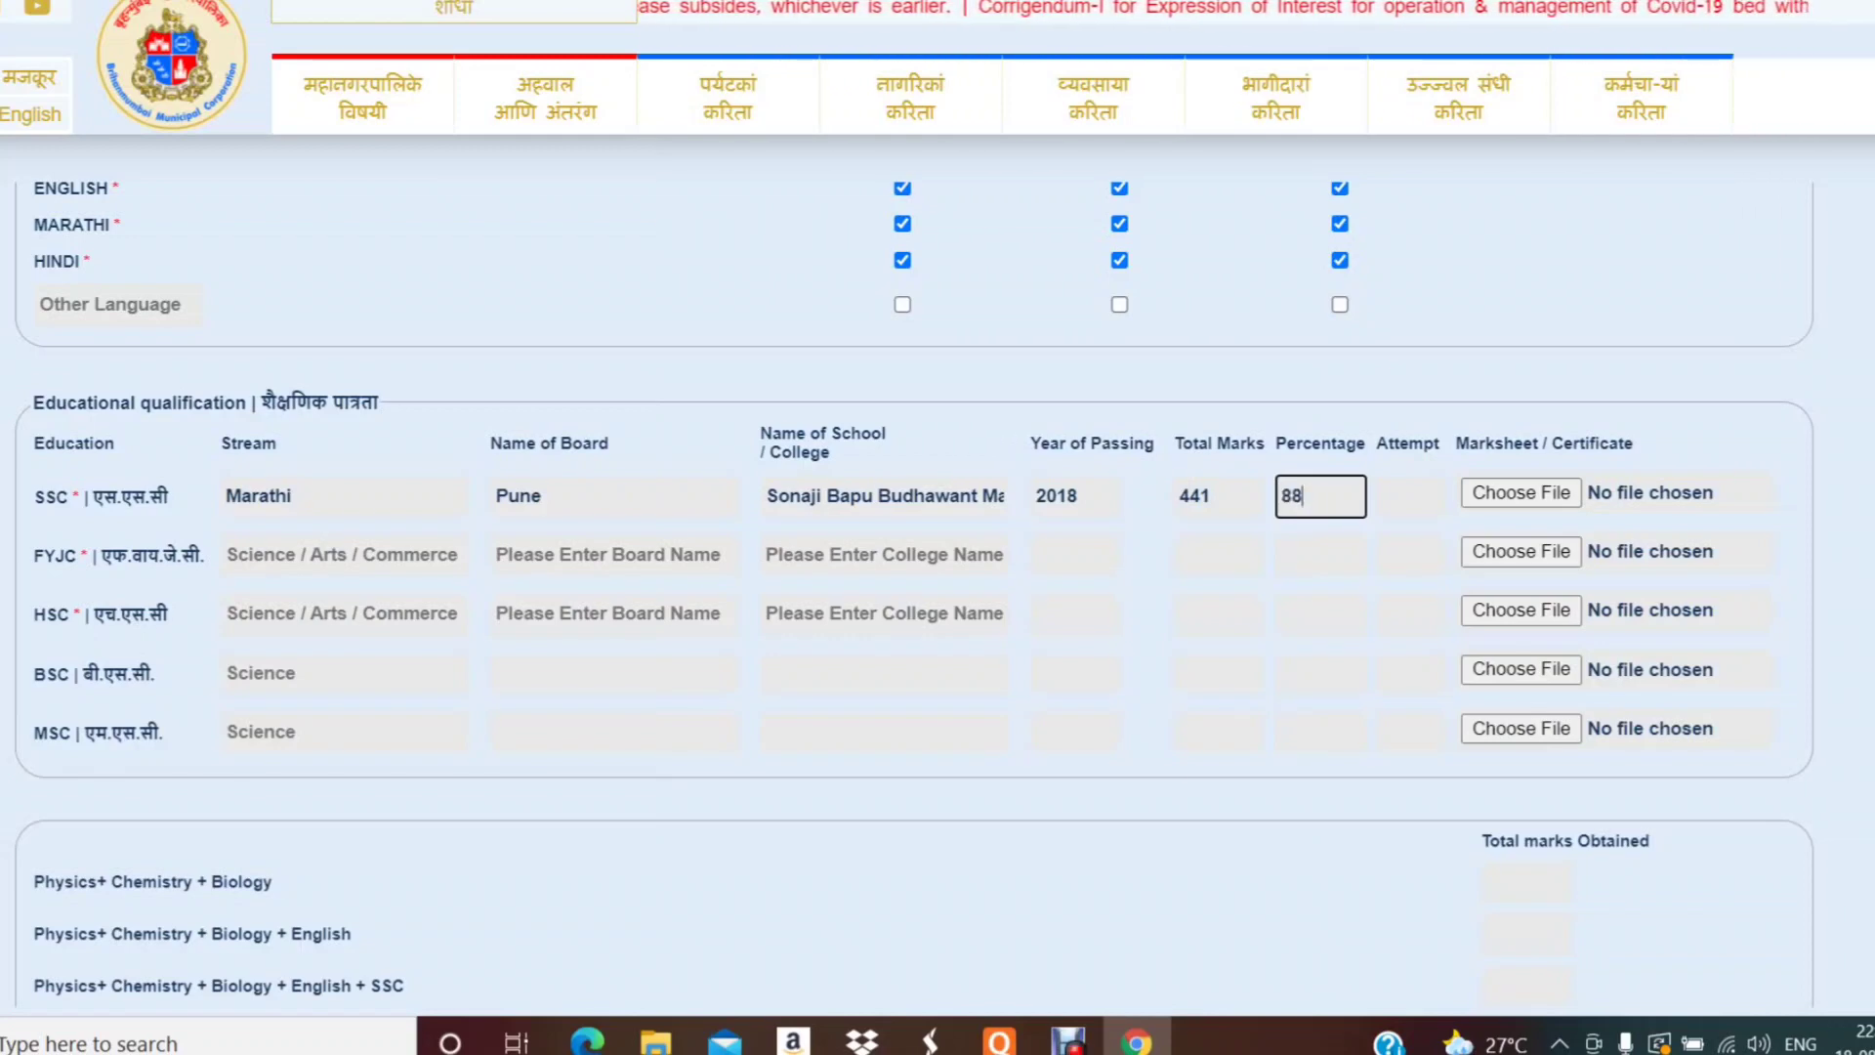
pyautogui.write('.')
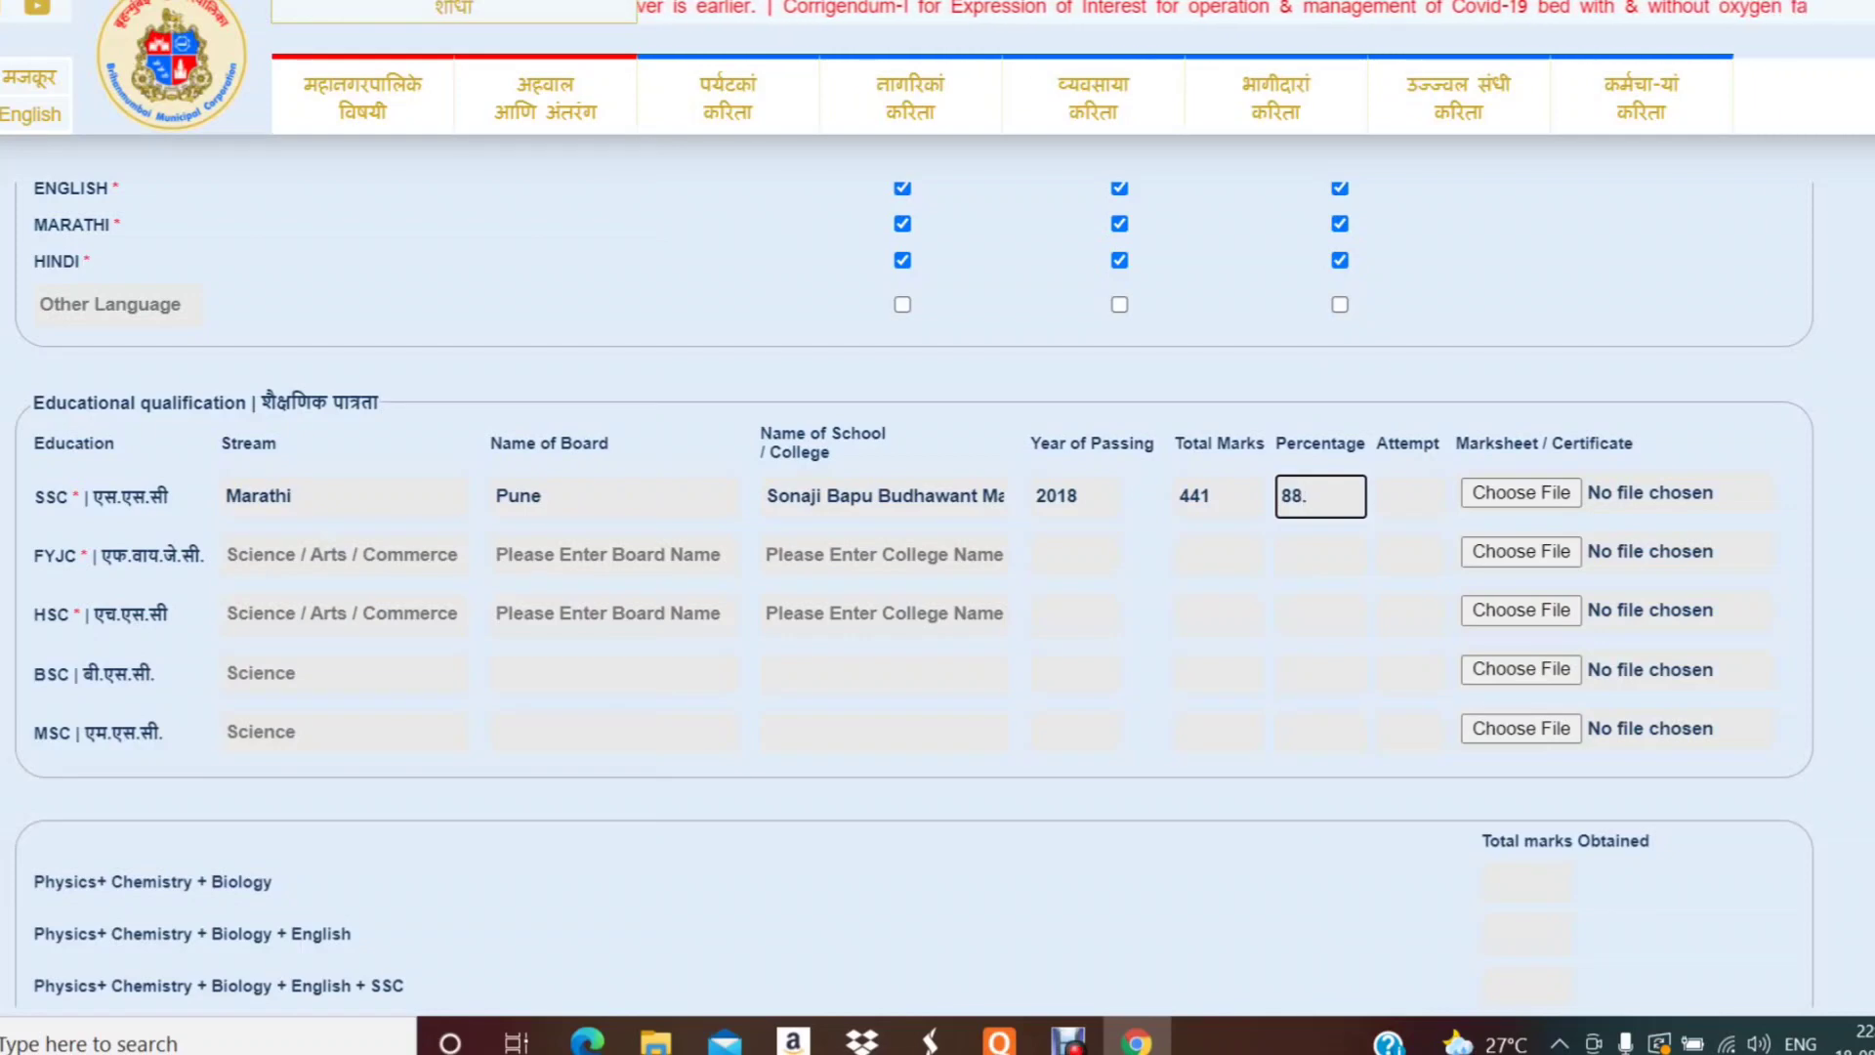
pyautogui.write('20')
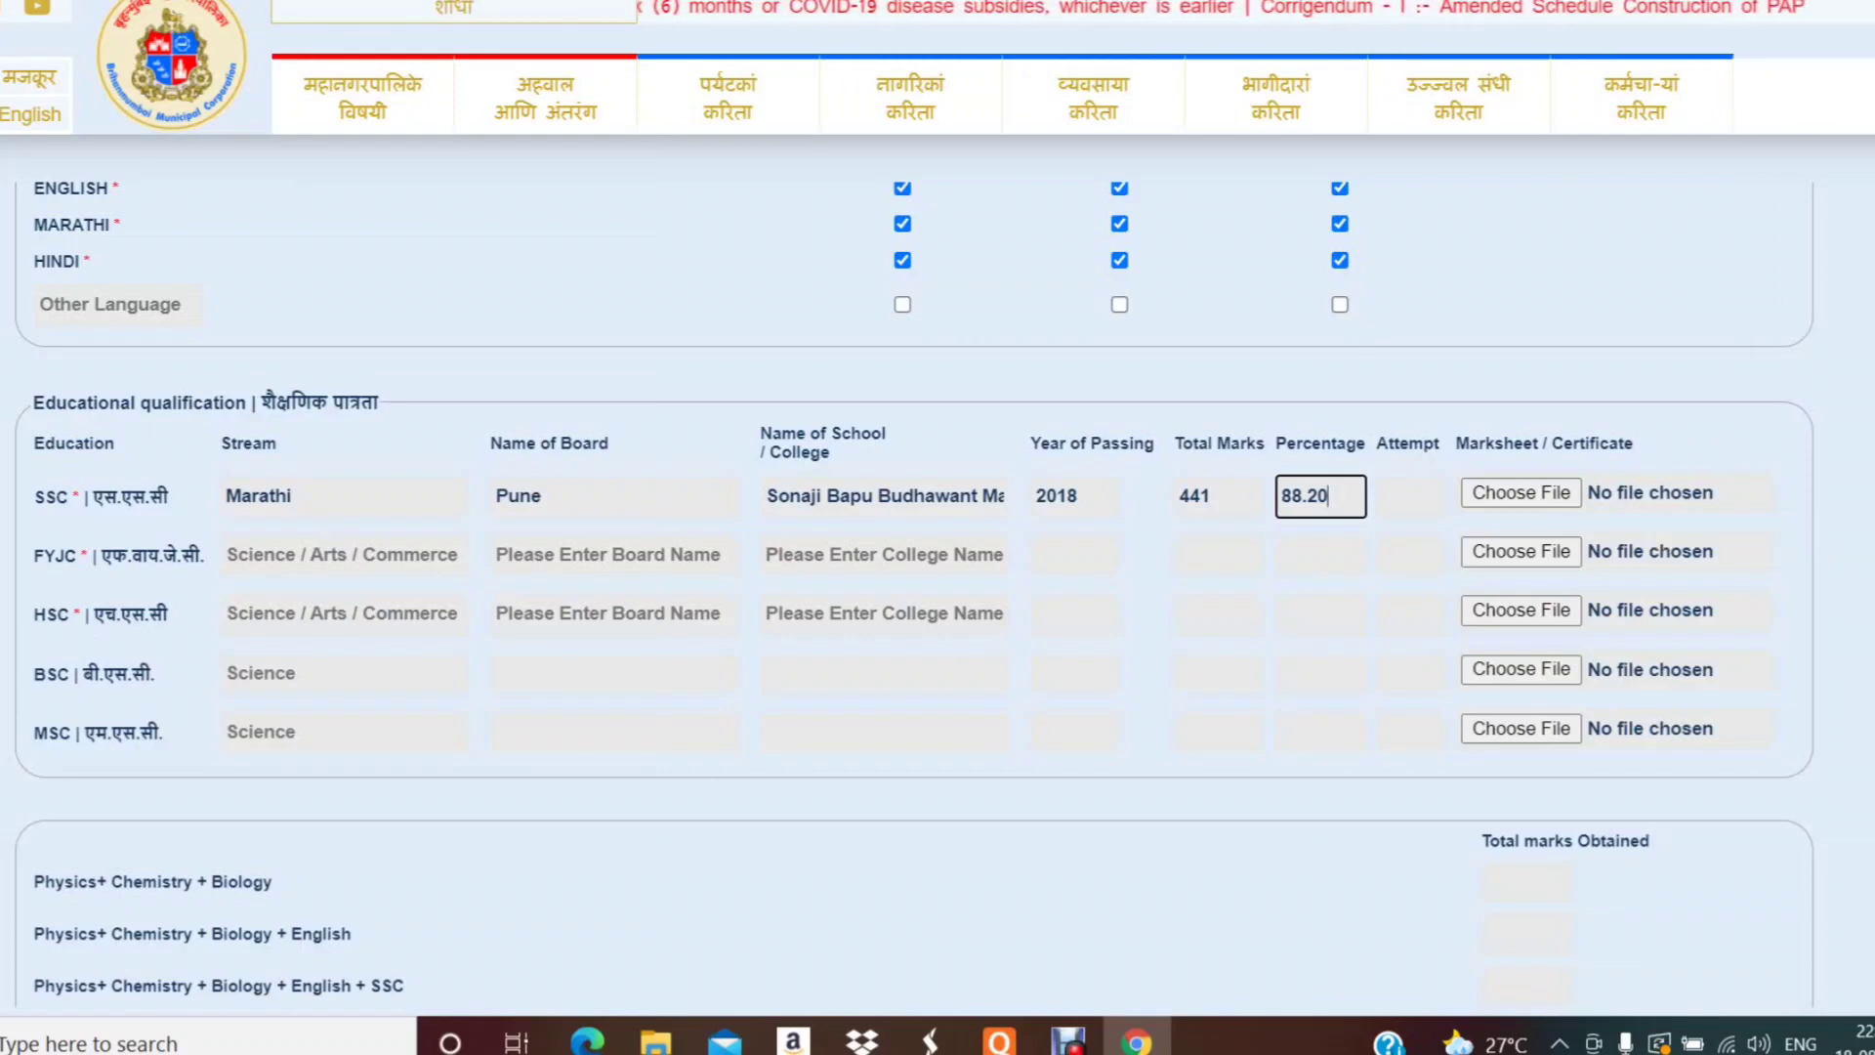
pyautogui.press('super+d')
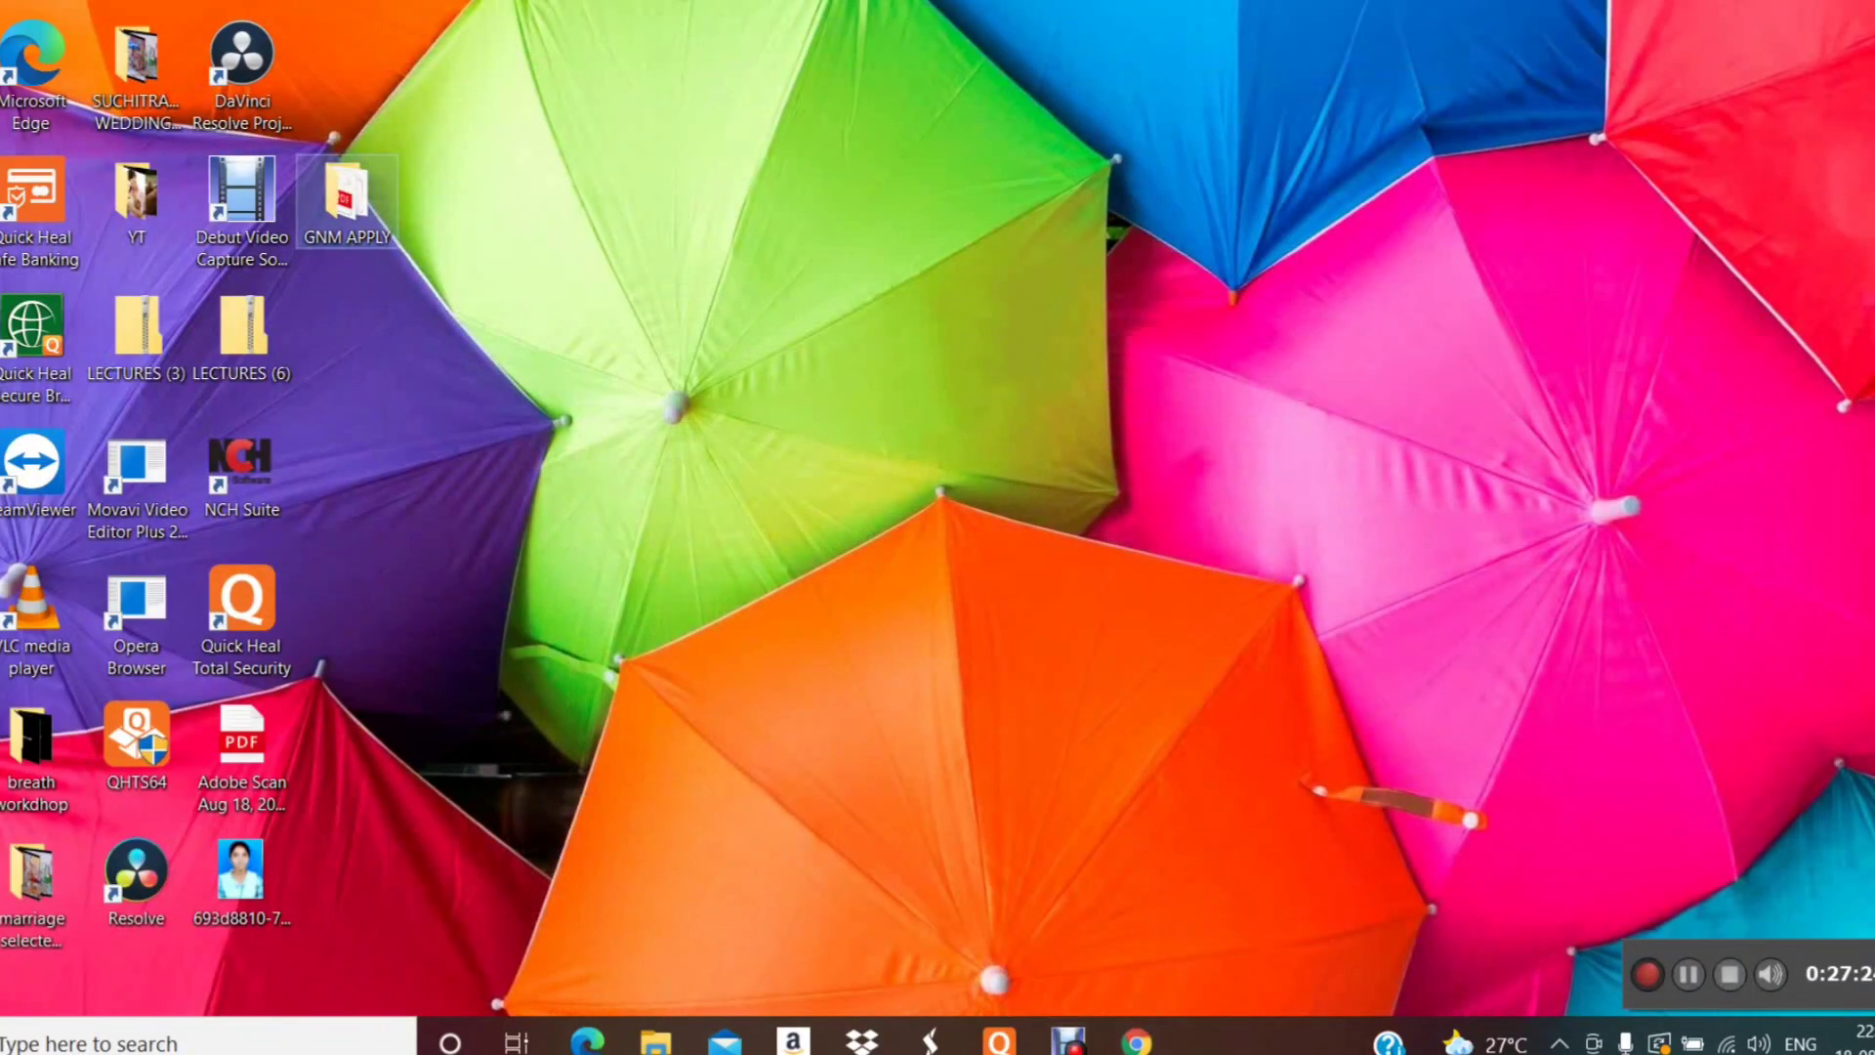
# - Check the 10th marksheet file in the GNM APPLY folder, then return to the Chrome form
pyautogui.doubleClick(347, 200)
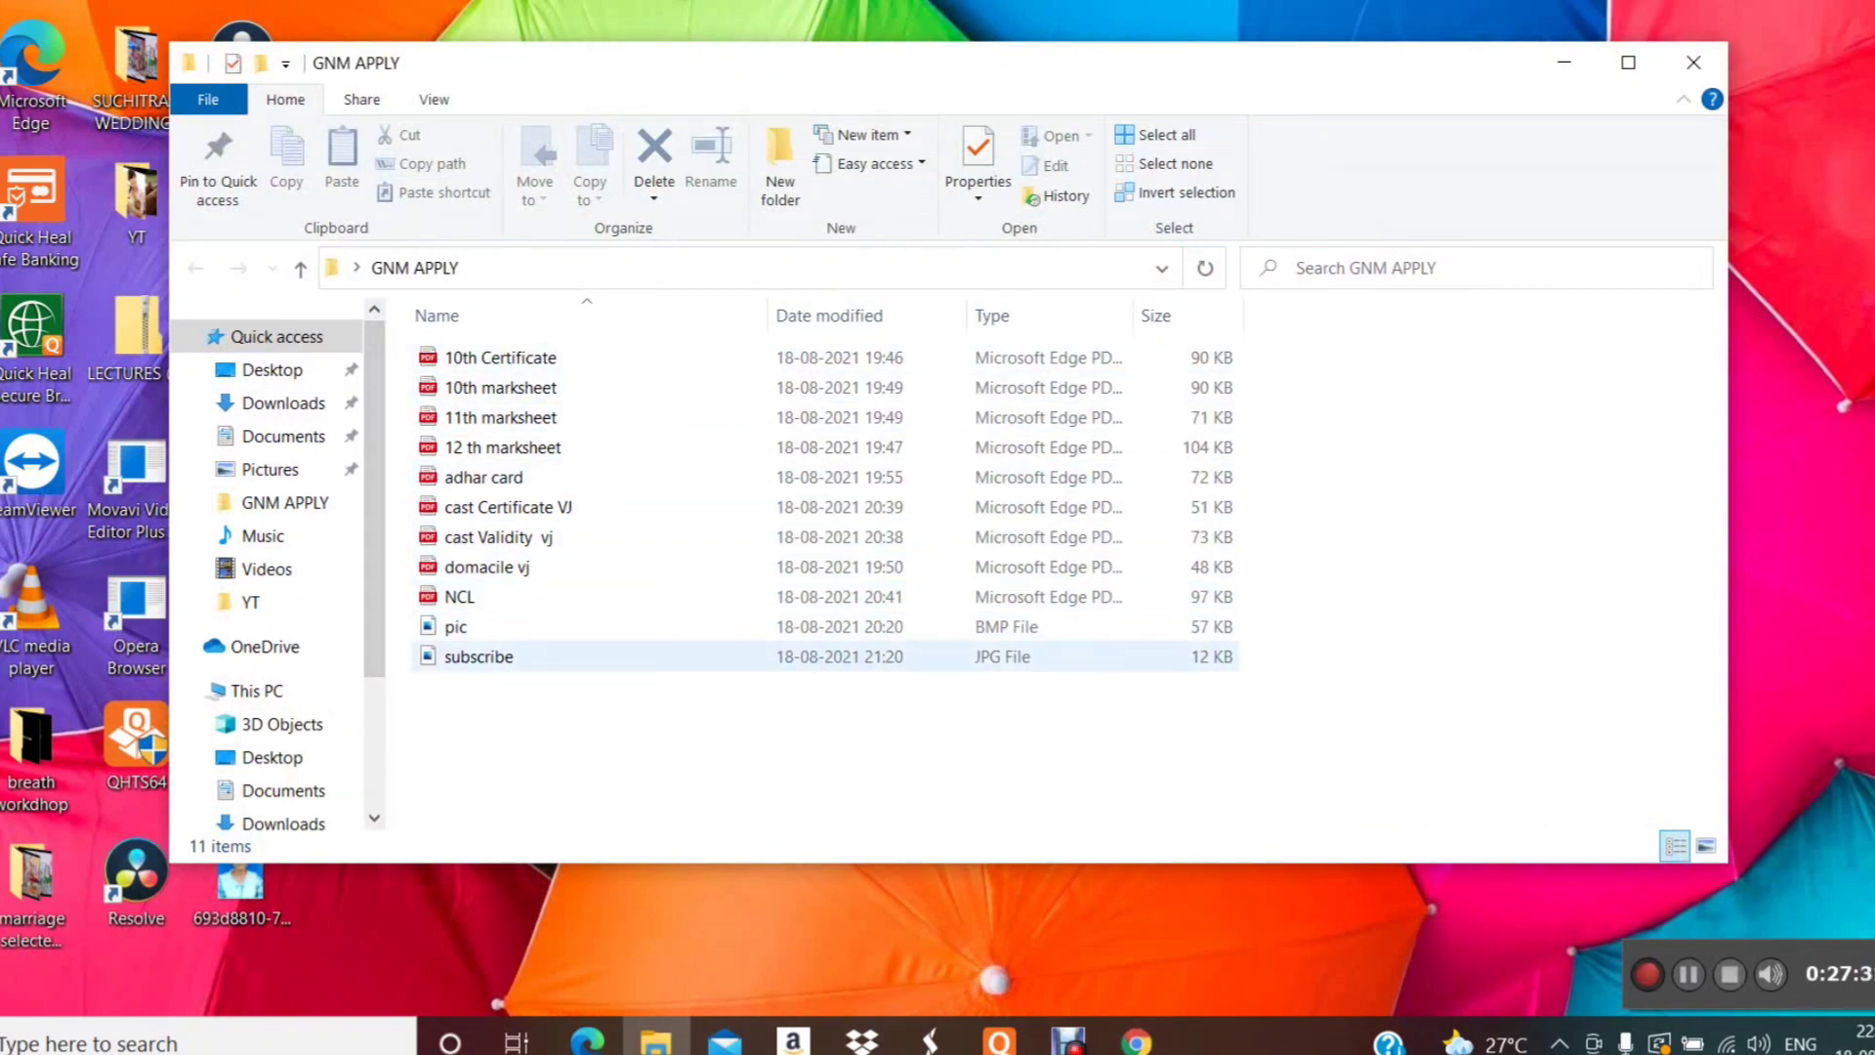
pyautogui.click(500, 357)
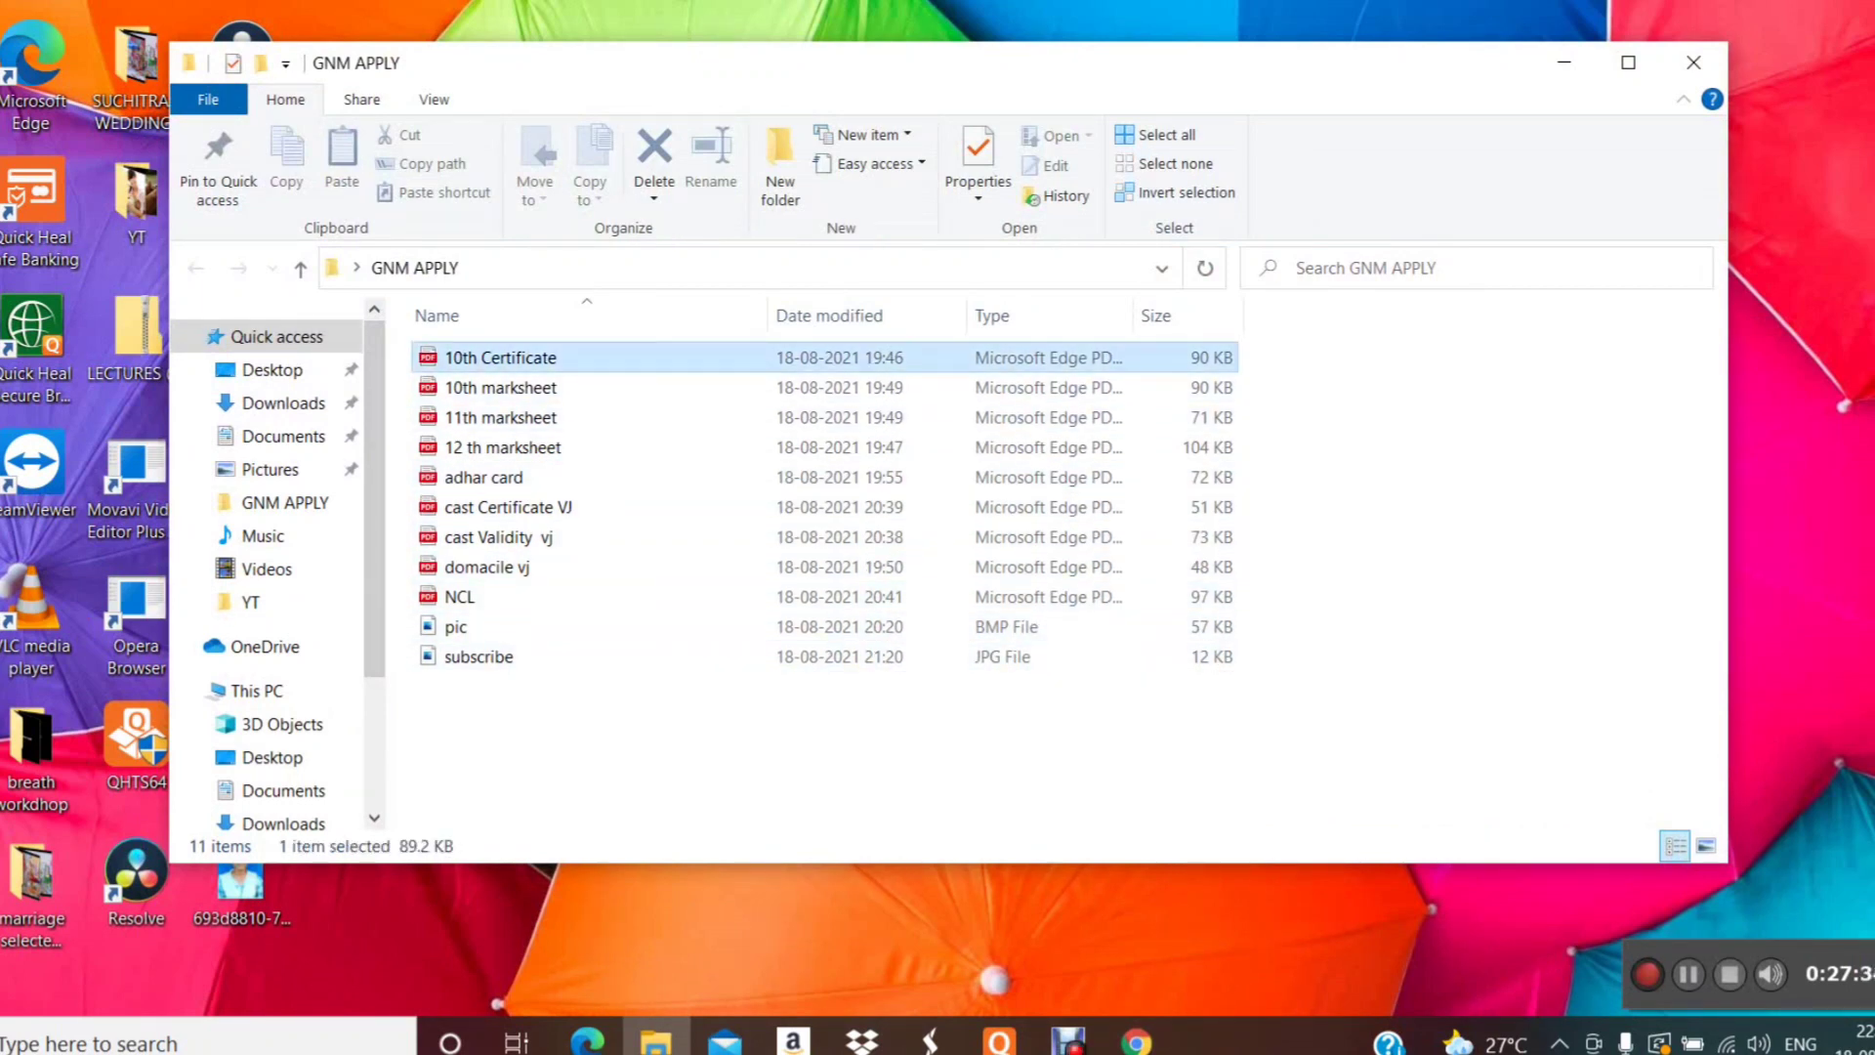
pyautogui.click(547, 388)
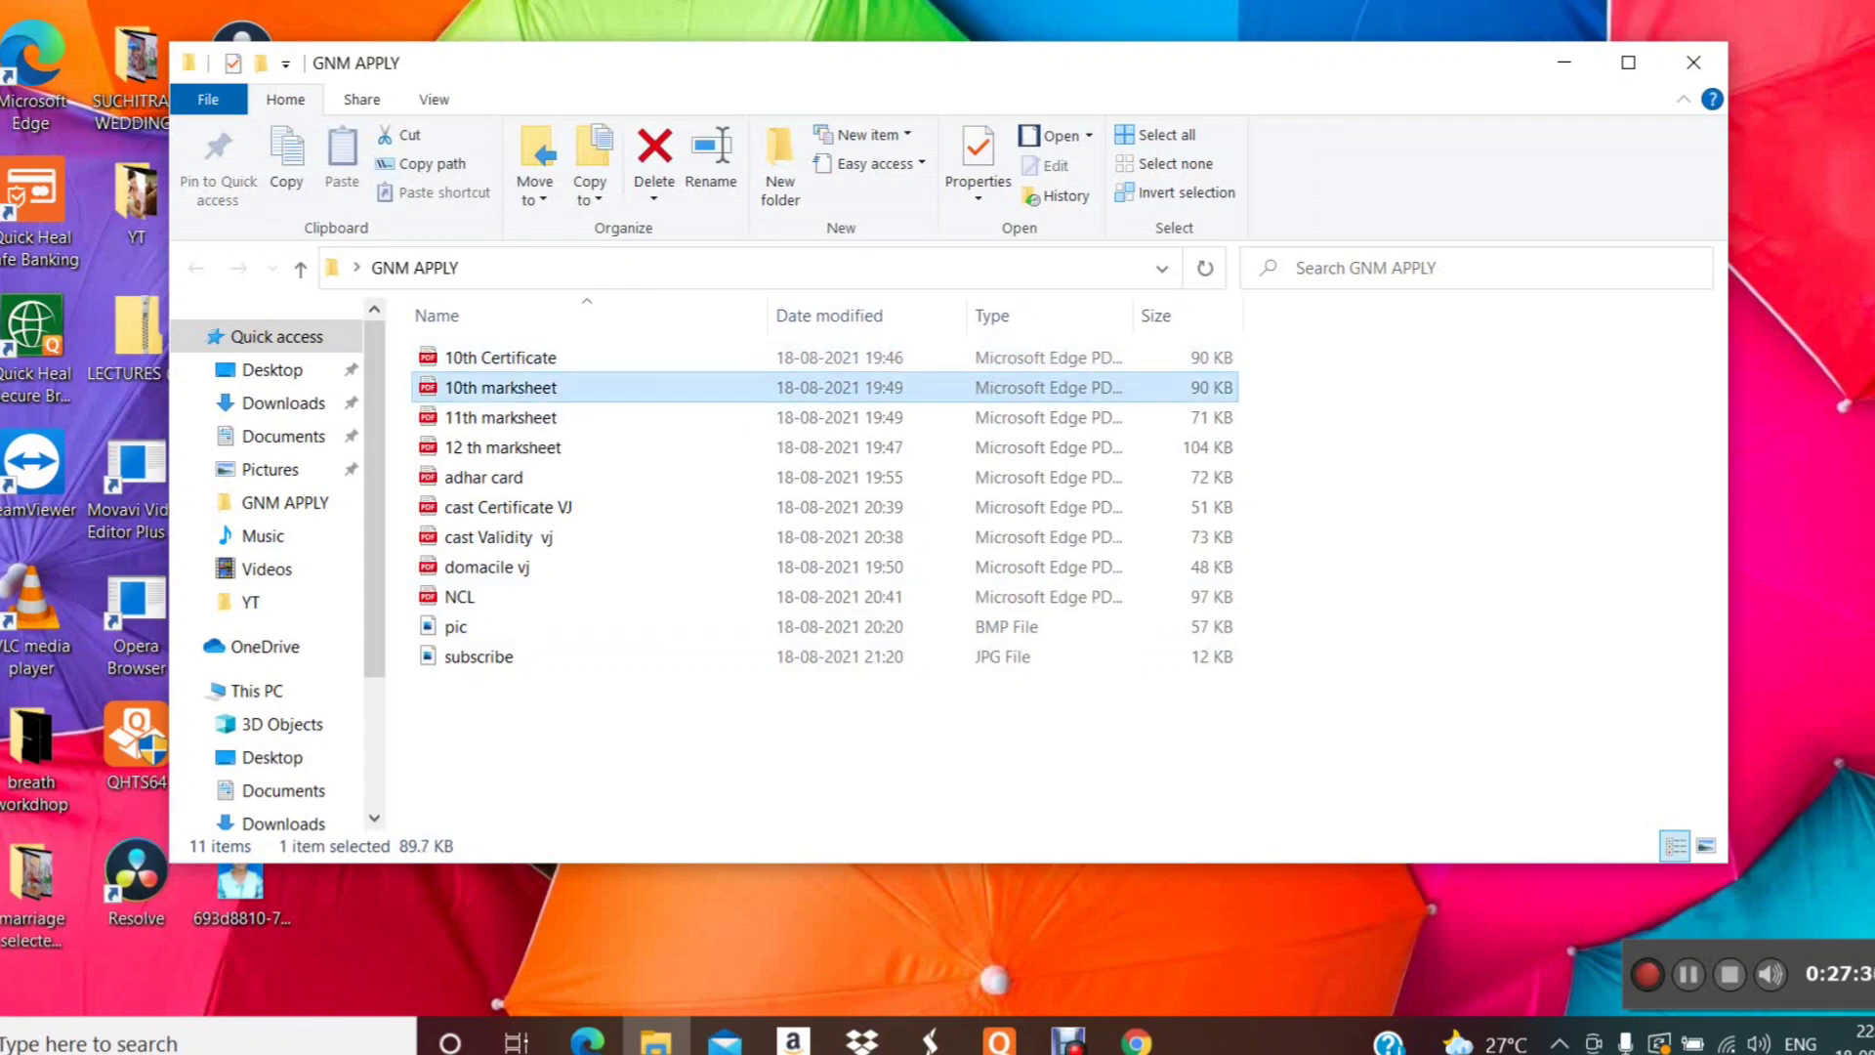
pyautogui.click(1693, 63)
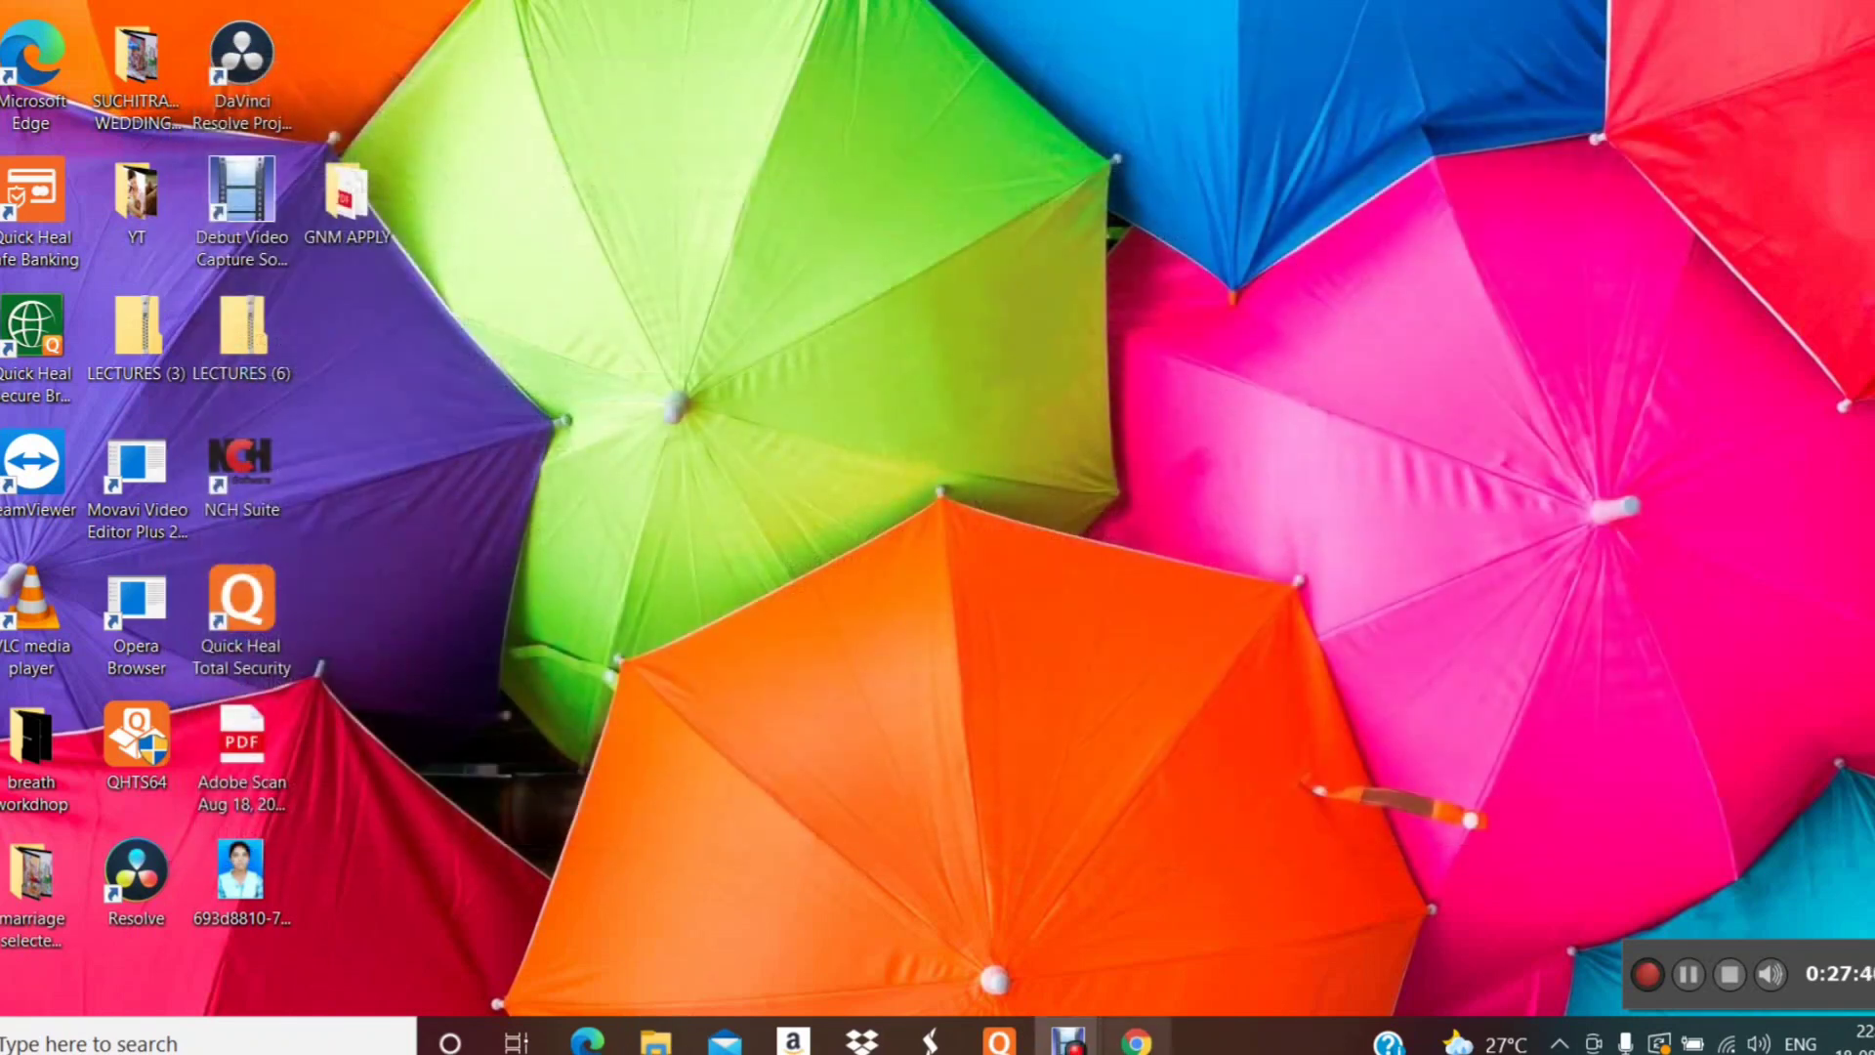
pyautogui.click(1136, 1041)
pyautogui.press('Tab')
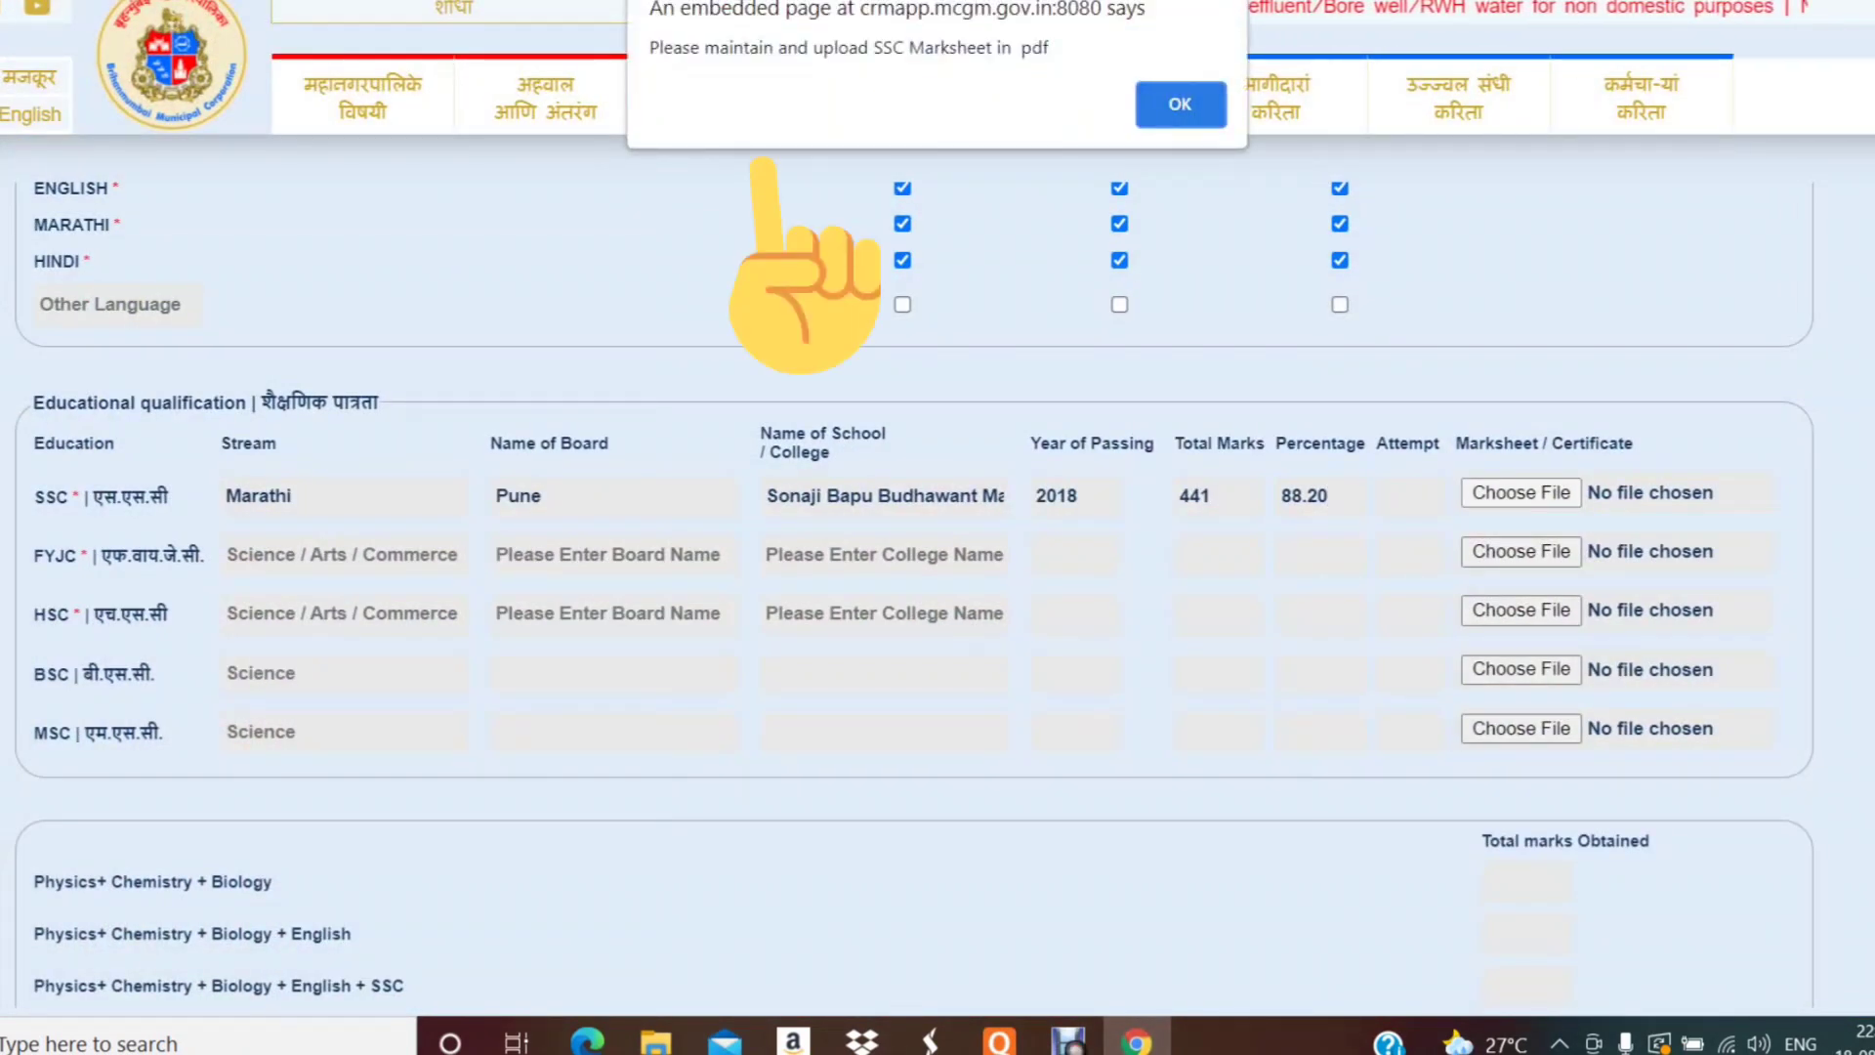
# - Attach the 10th marksheet PDF to the SSC row
pyautogui.click(1180, 104)
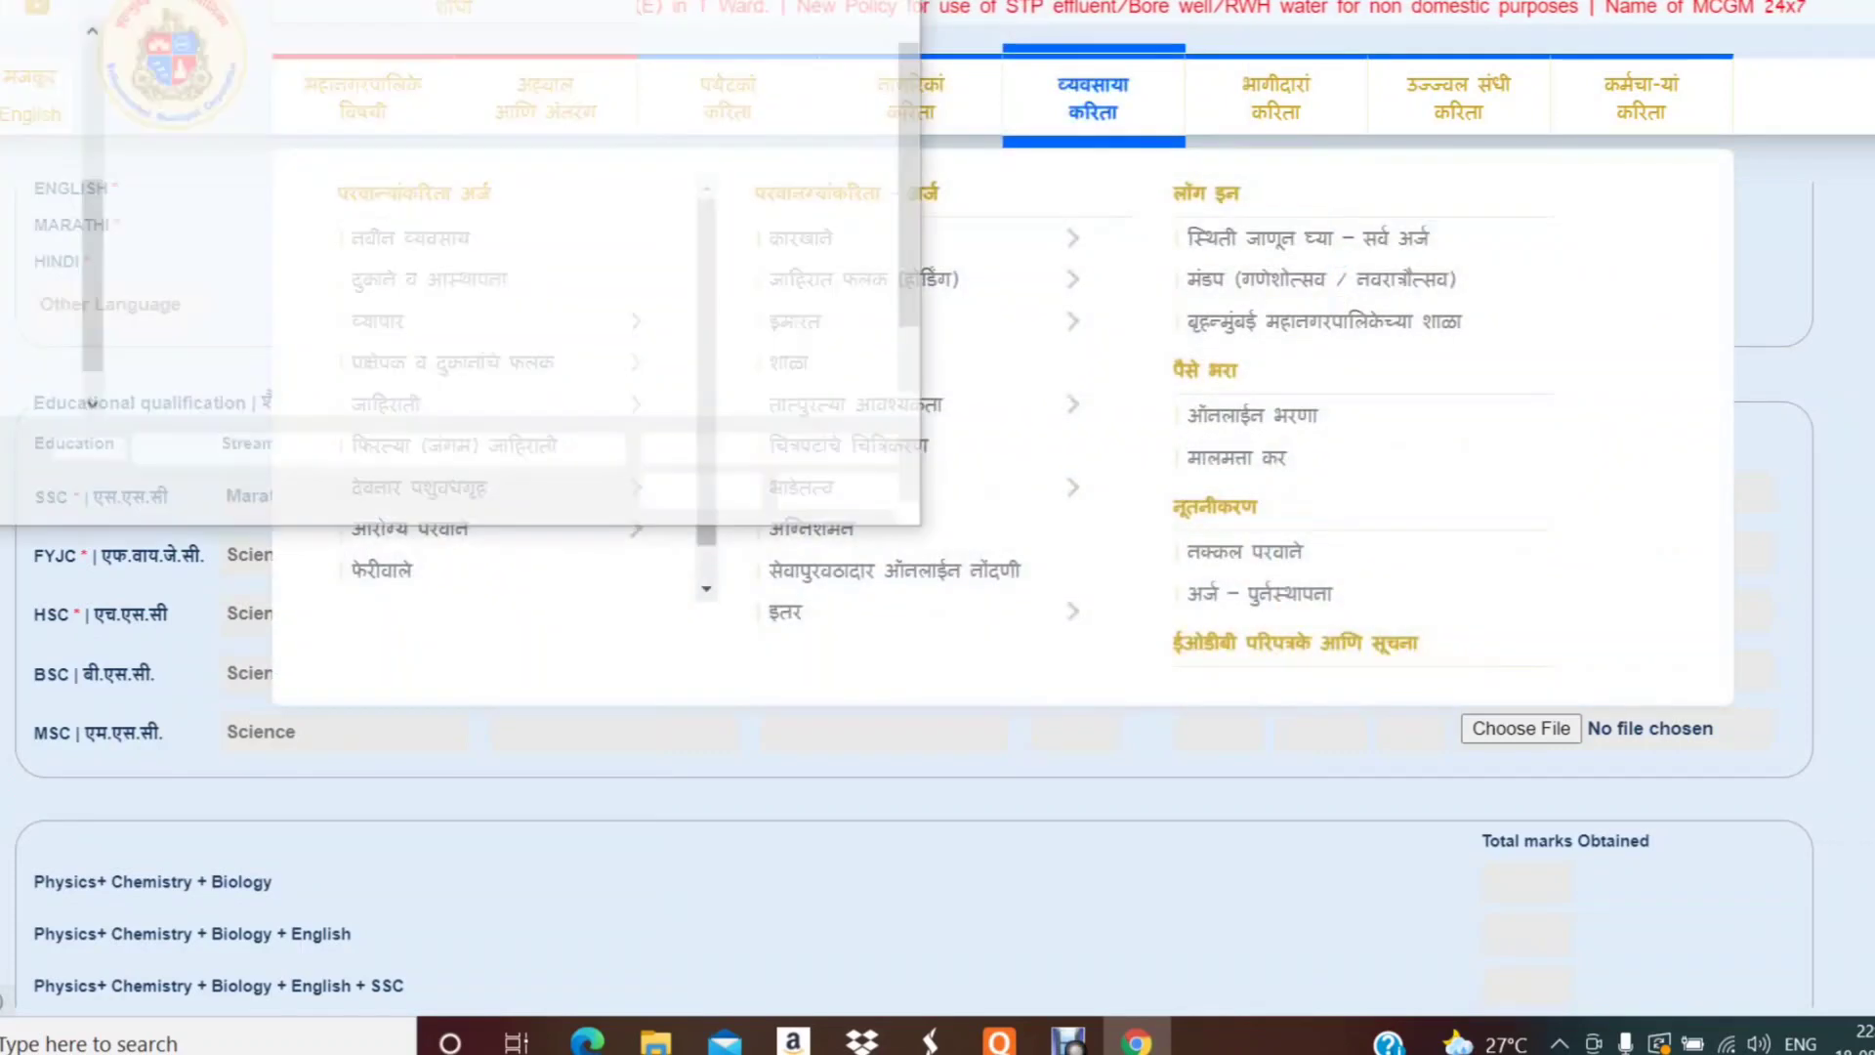
pyautogui.click(353, 107)
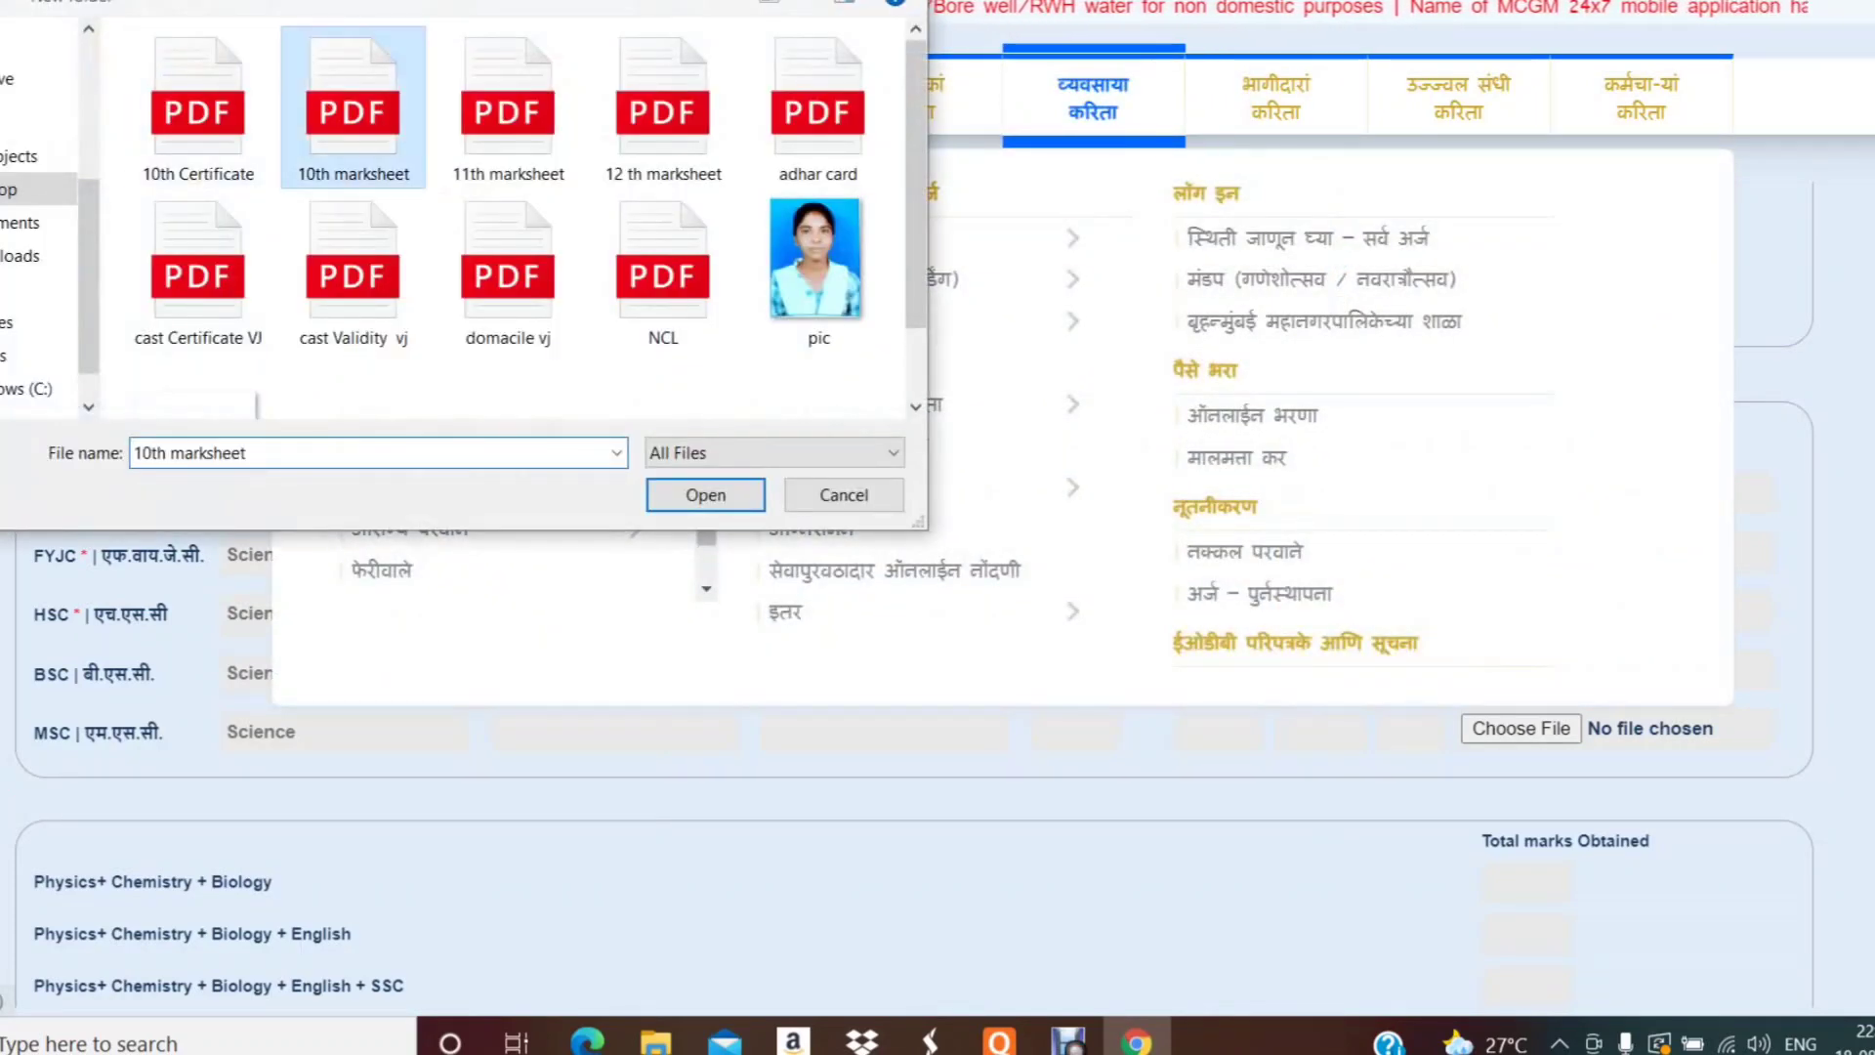
pyautogui.click(707, 495)
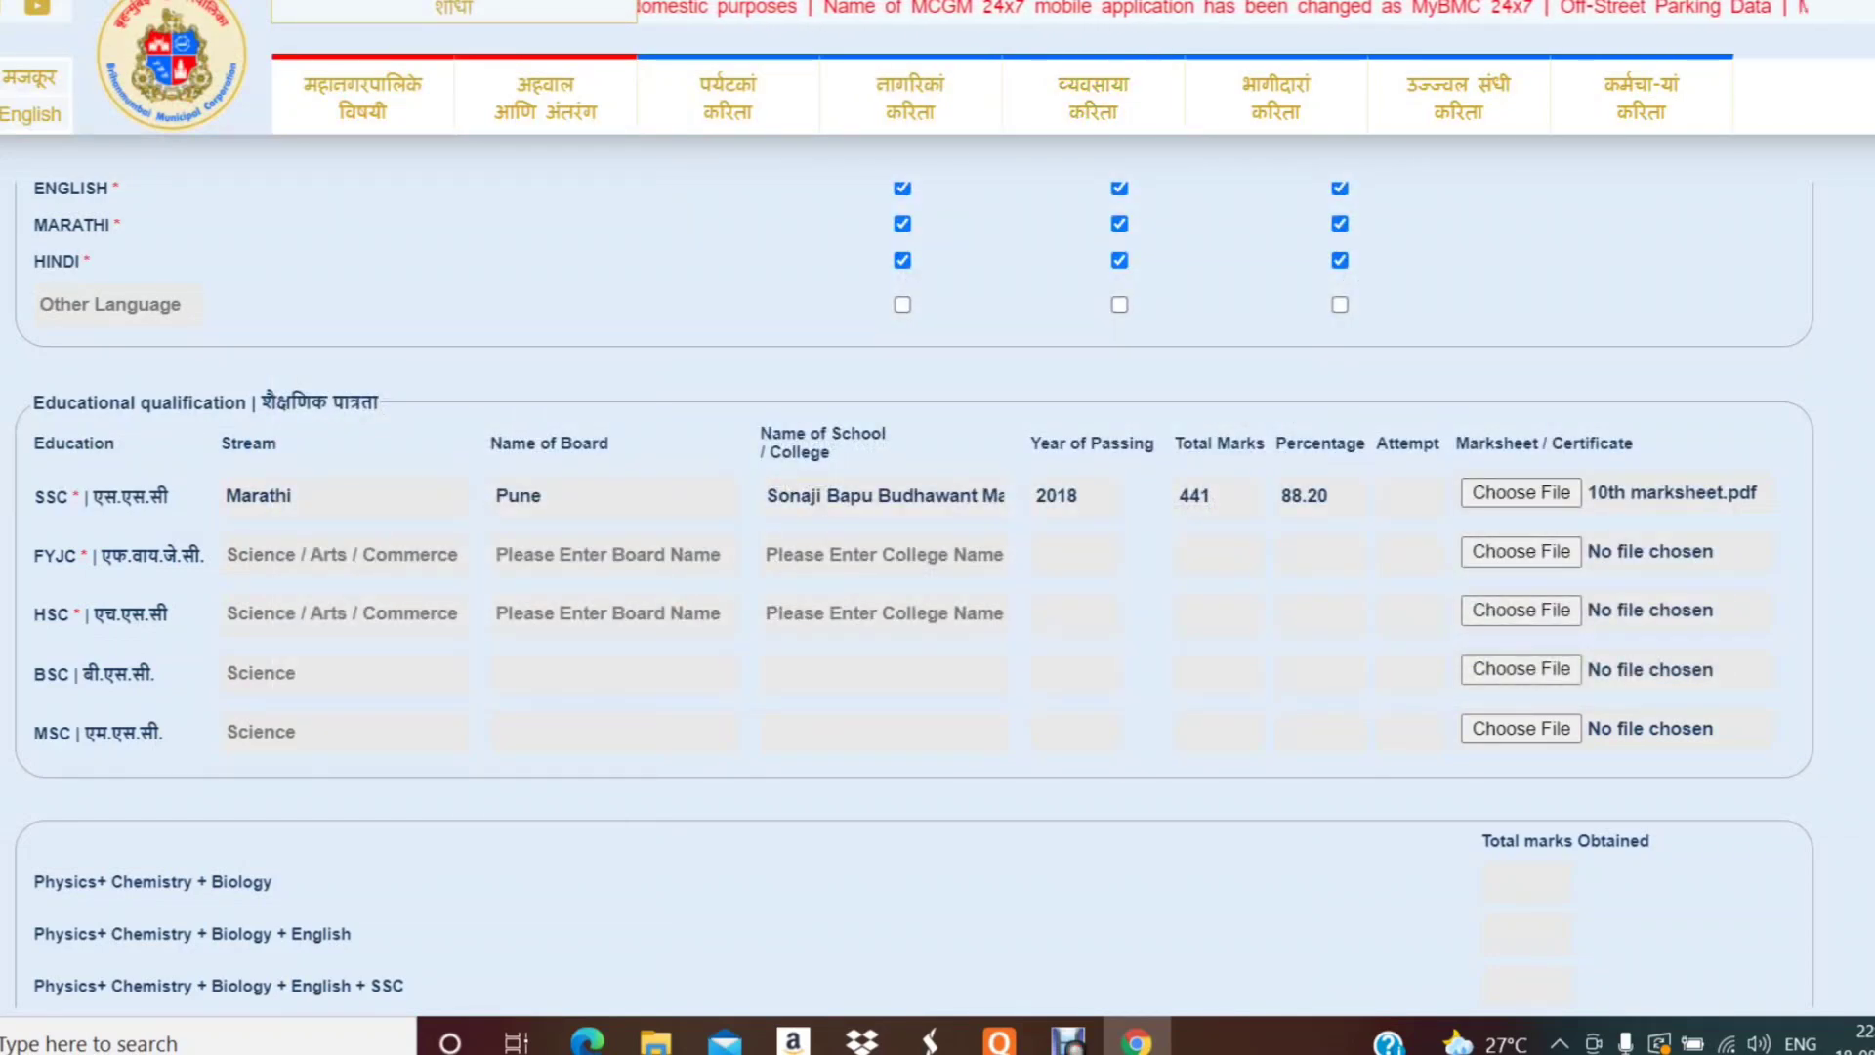
# - Enter FYJC stream Science, board Pune and college 'Shriram Junior College, Dhor - Jalgao'
pyautogui.click(344, 555)
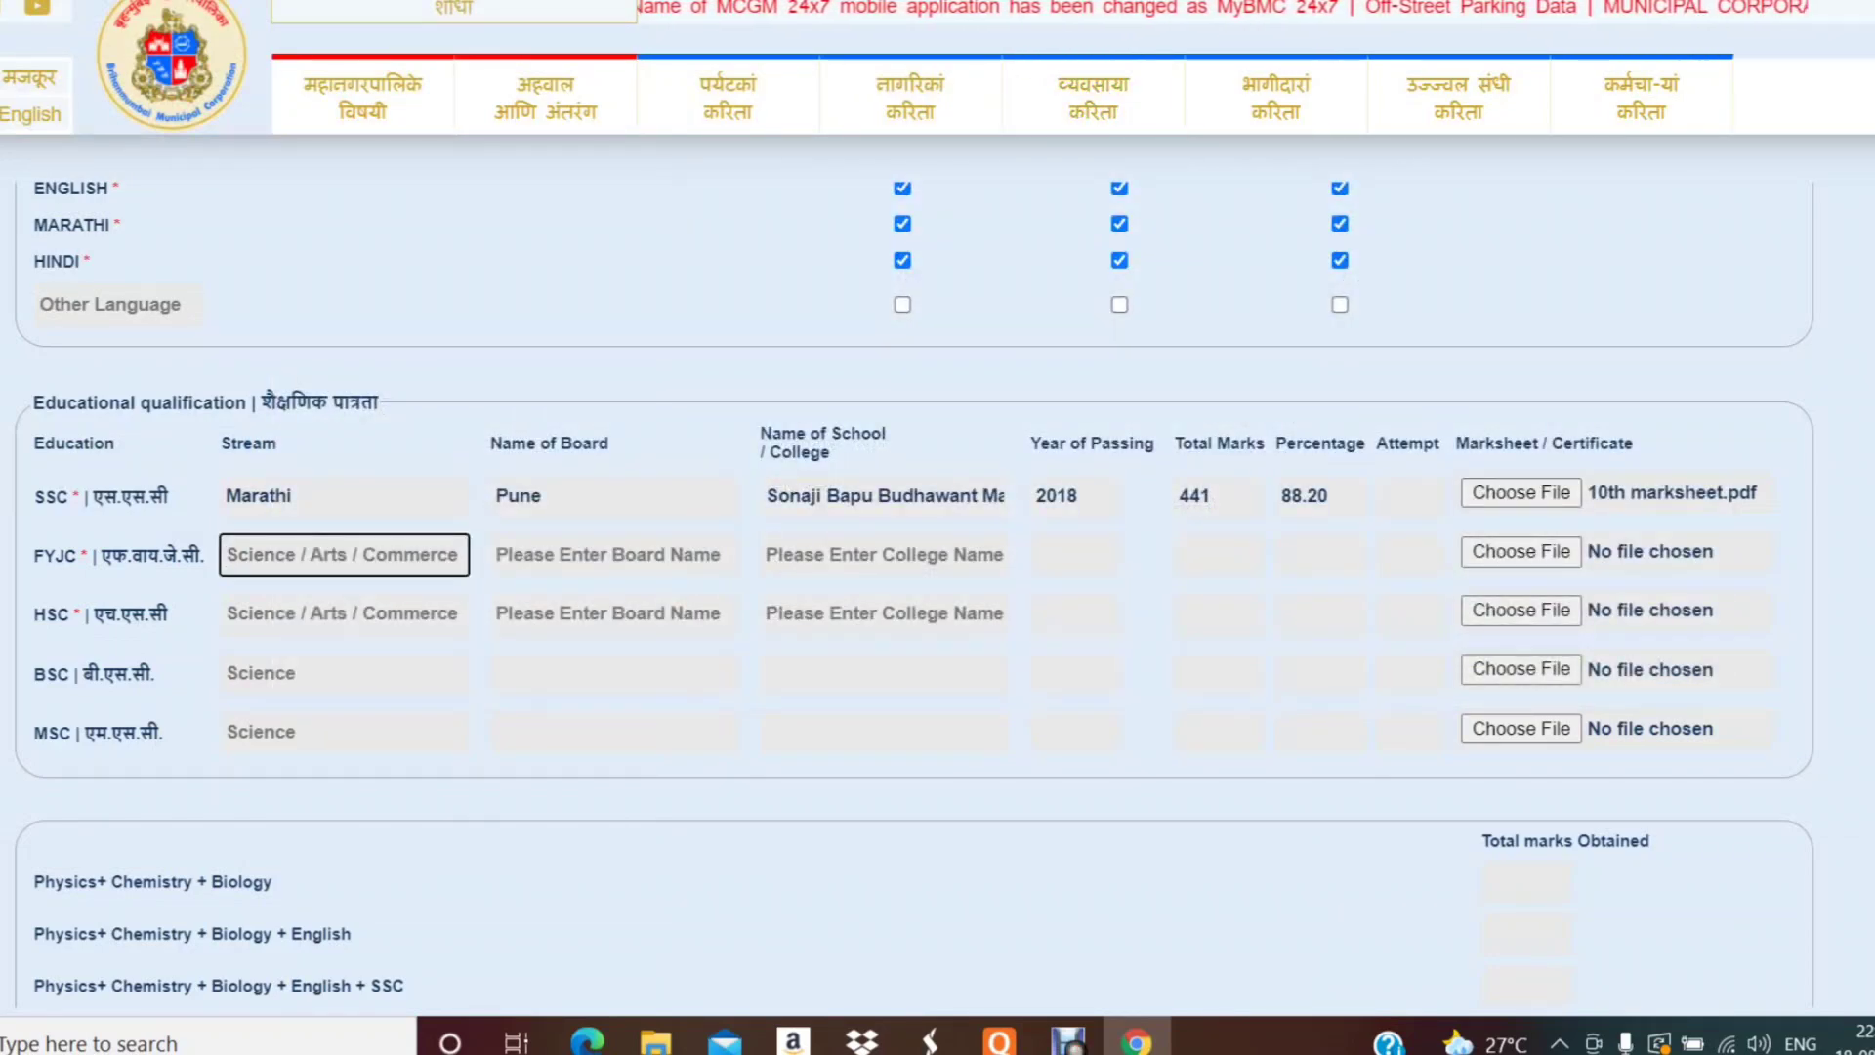
pyautogui.write('Sc')
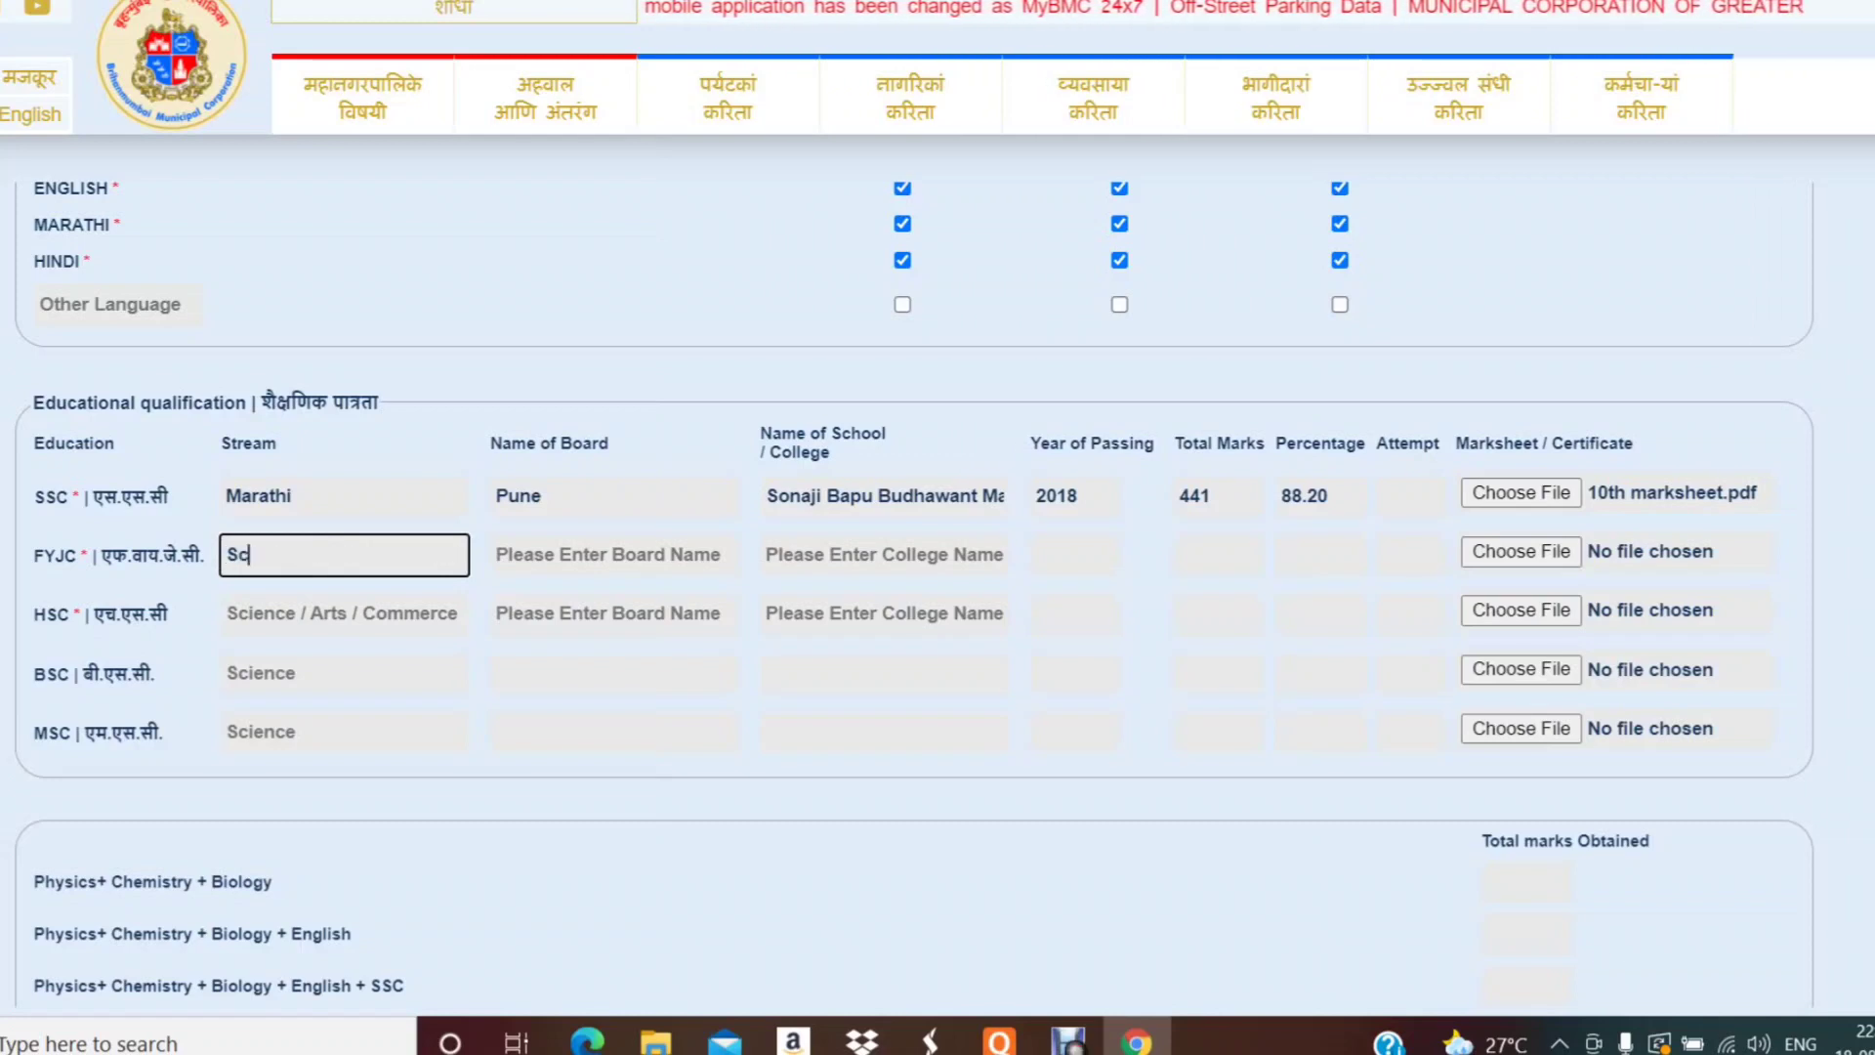
pyautogui.write('ience')
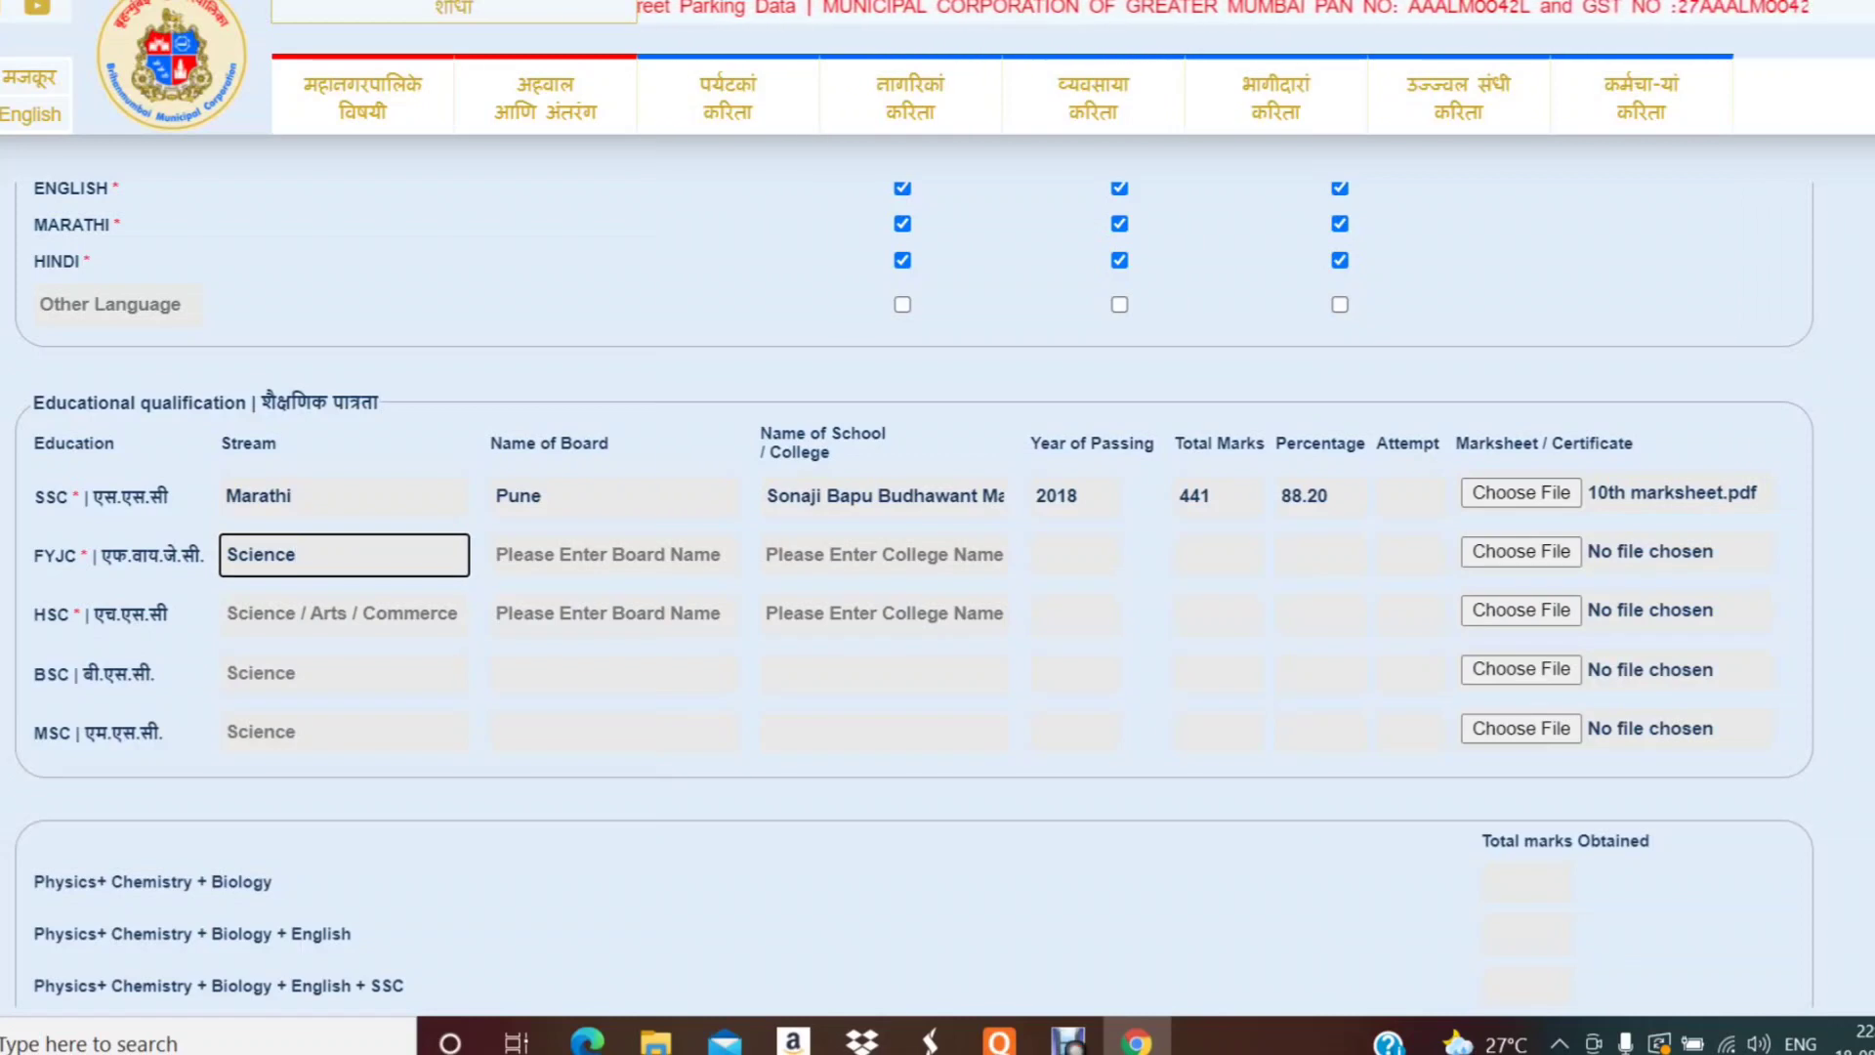
pyautogui.click(615, 554)
pyautogui.write('P')
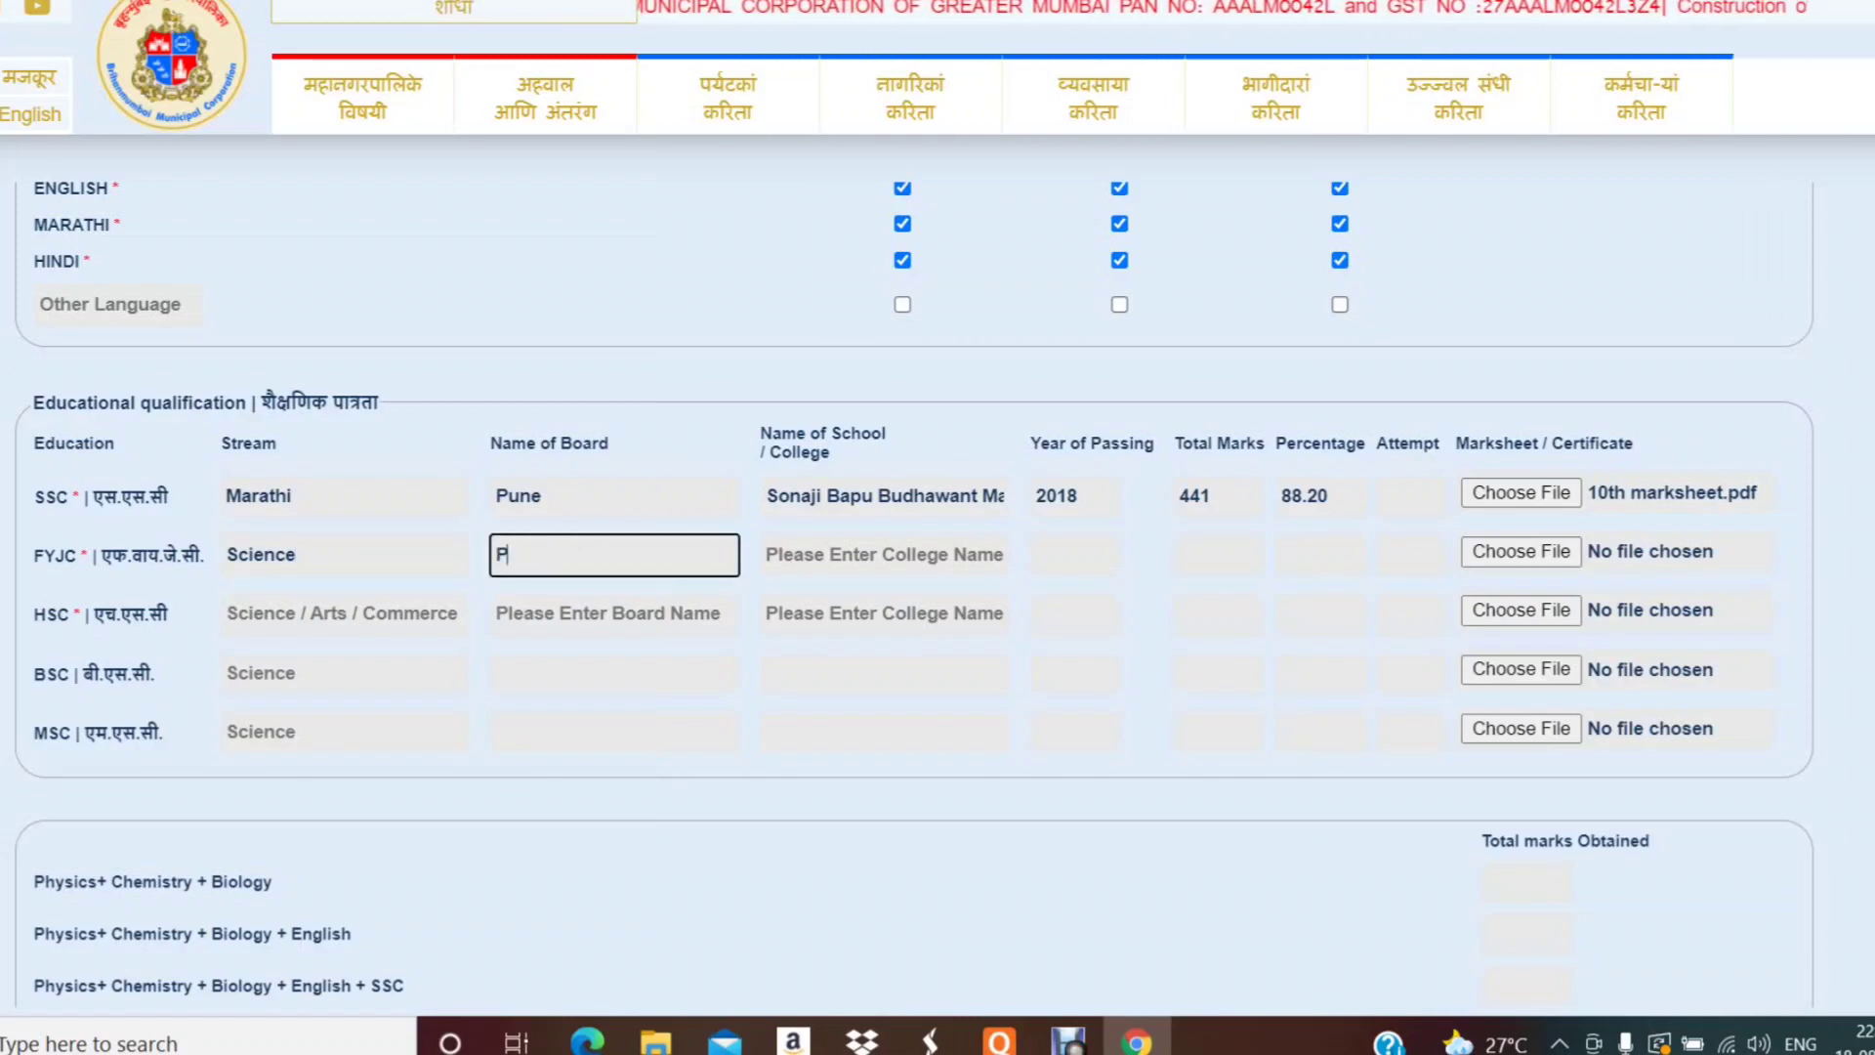
pyautogui.write('une')
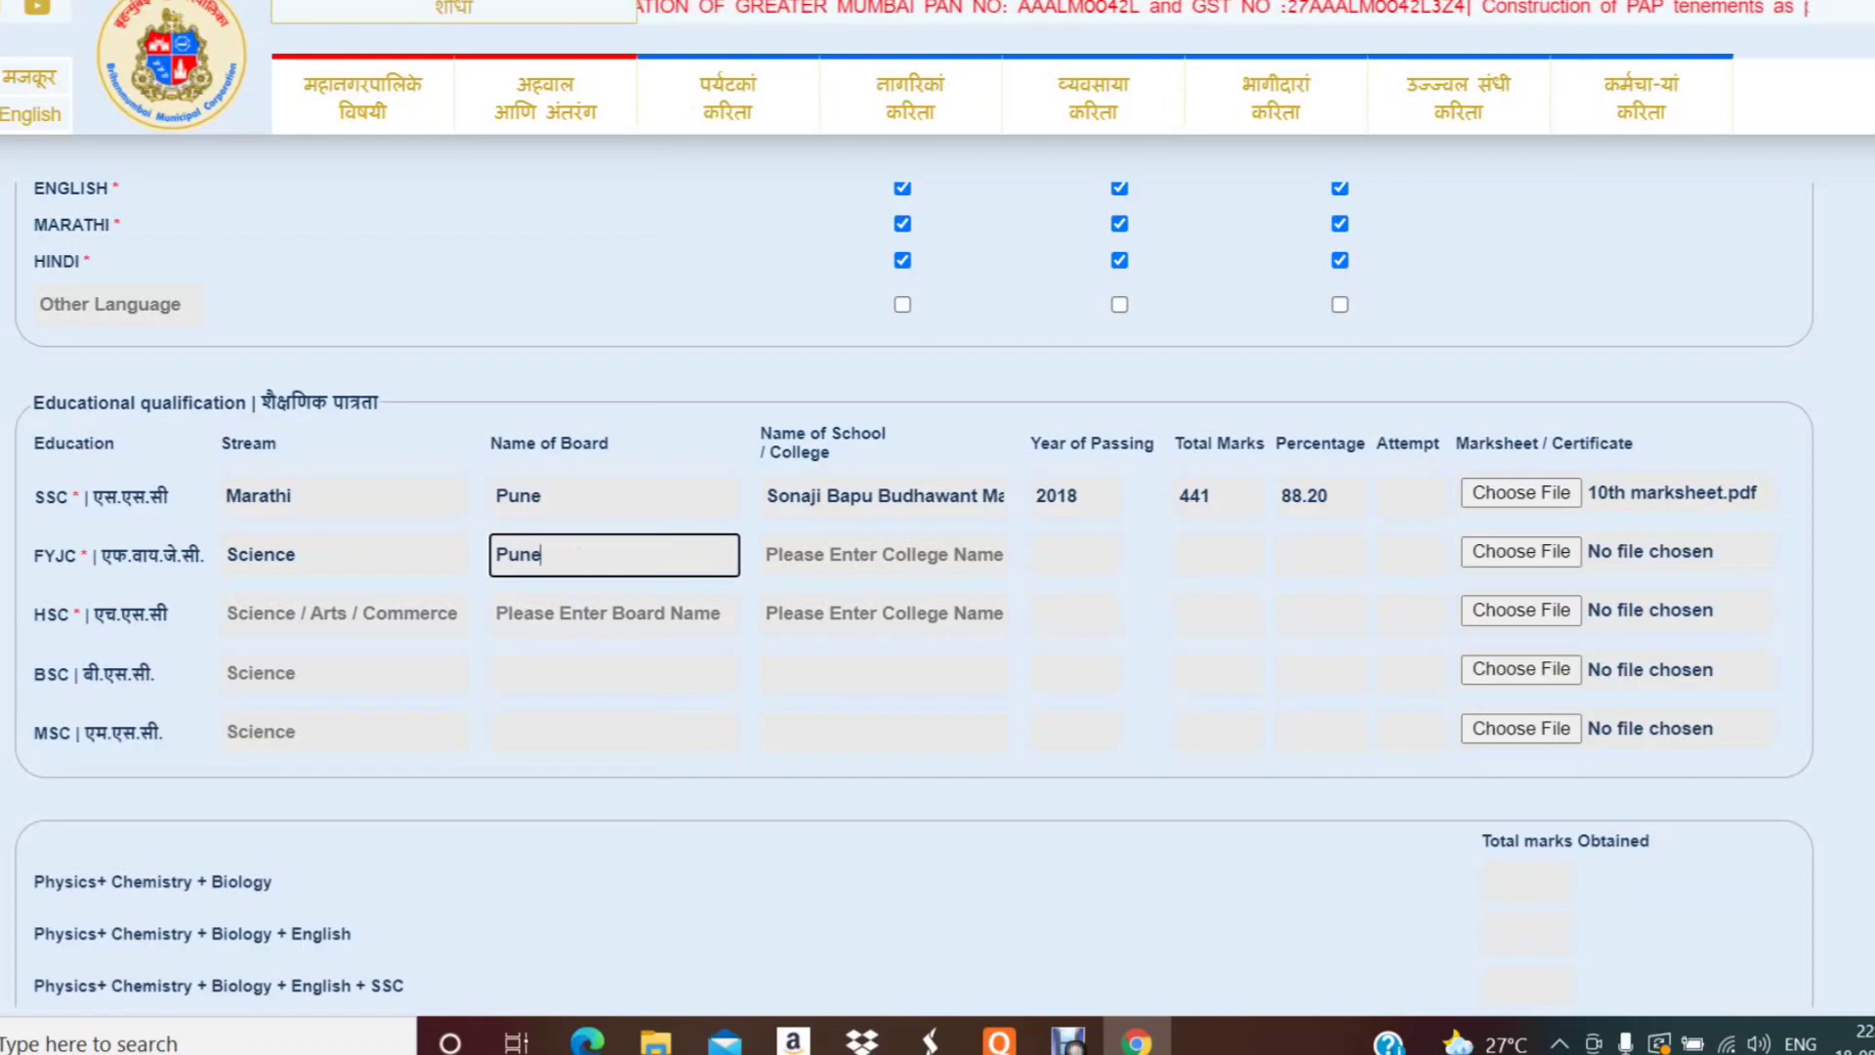
pyautogui.click(884, 553)
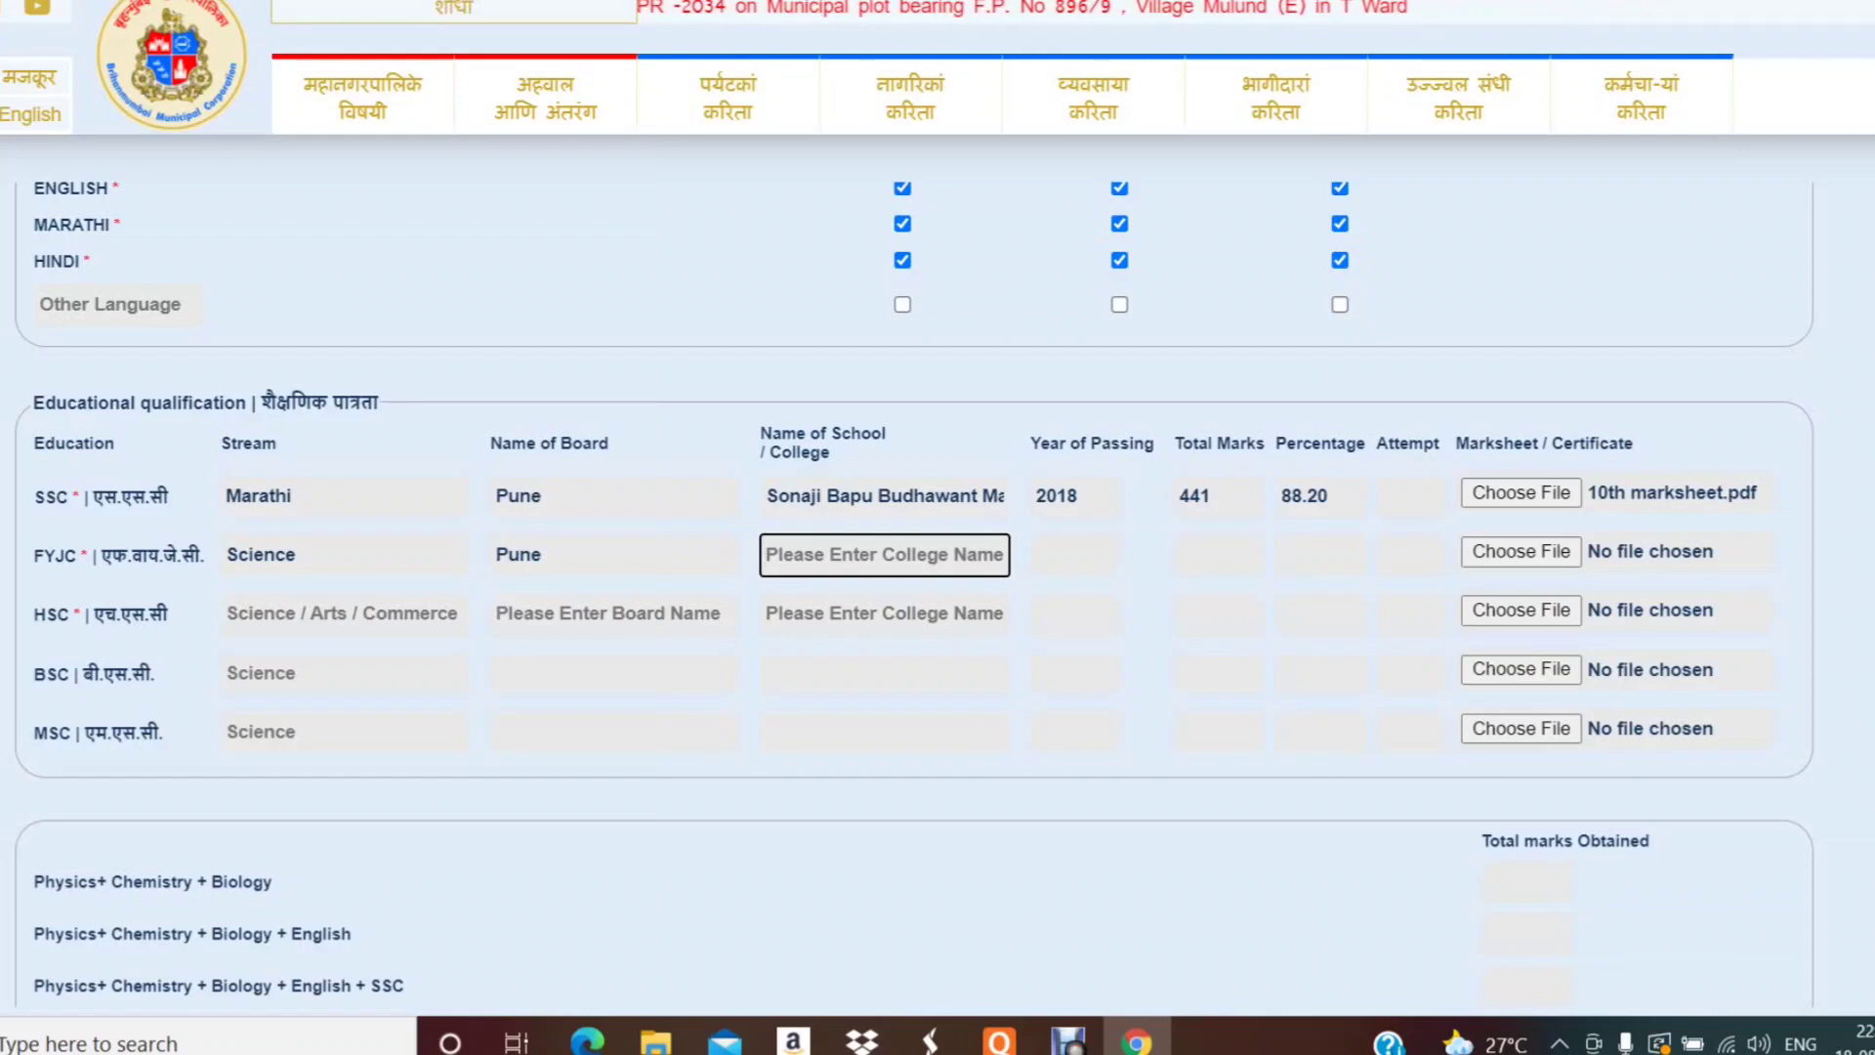
pyautogui.write('Shrir')
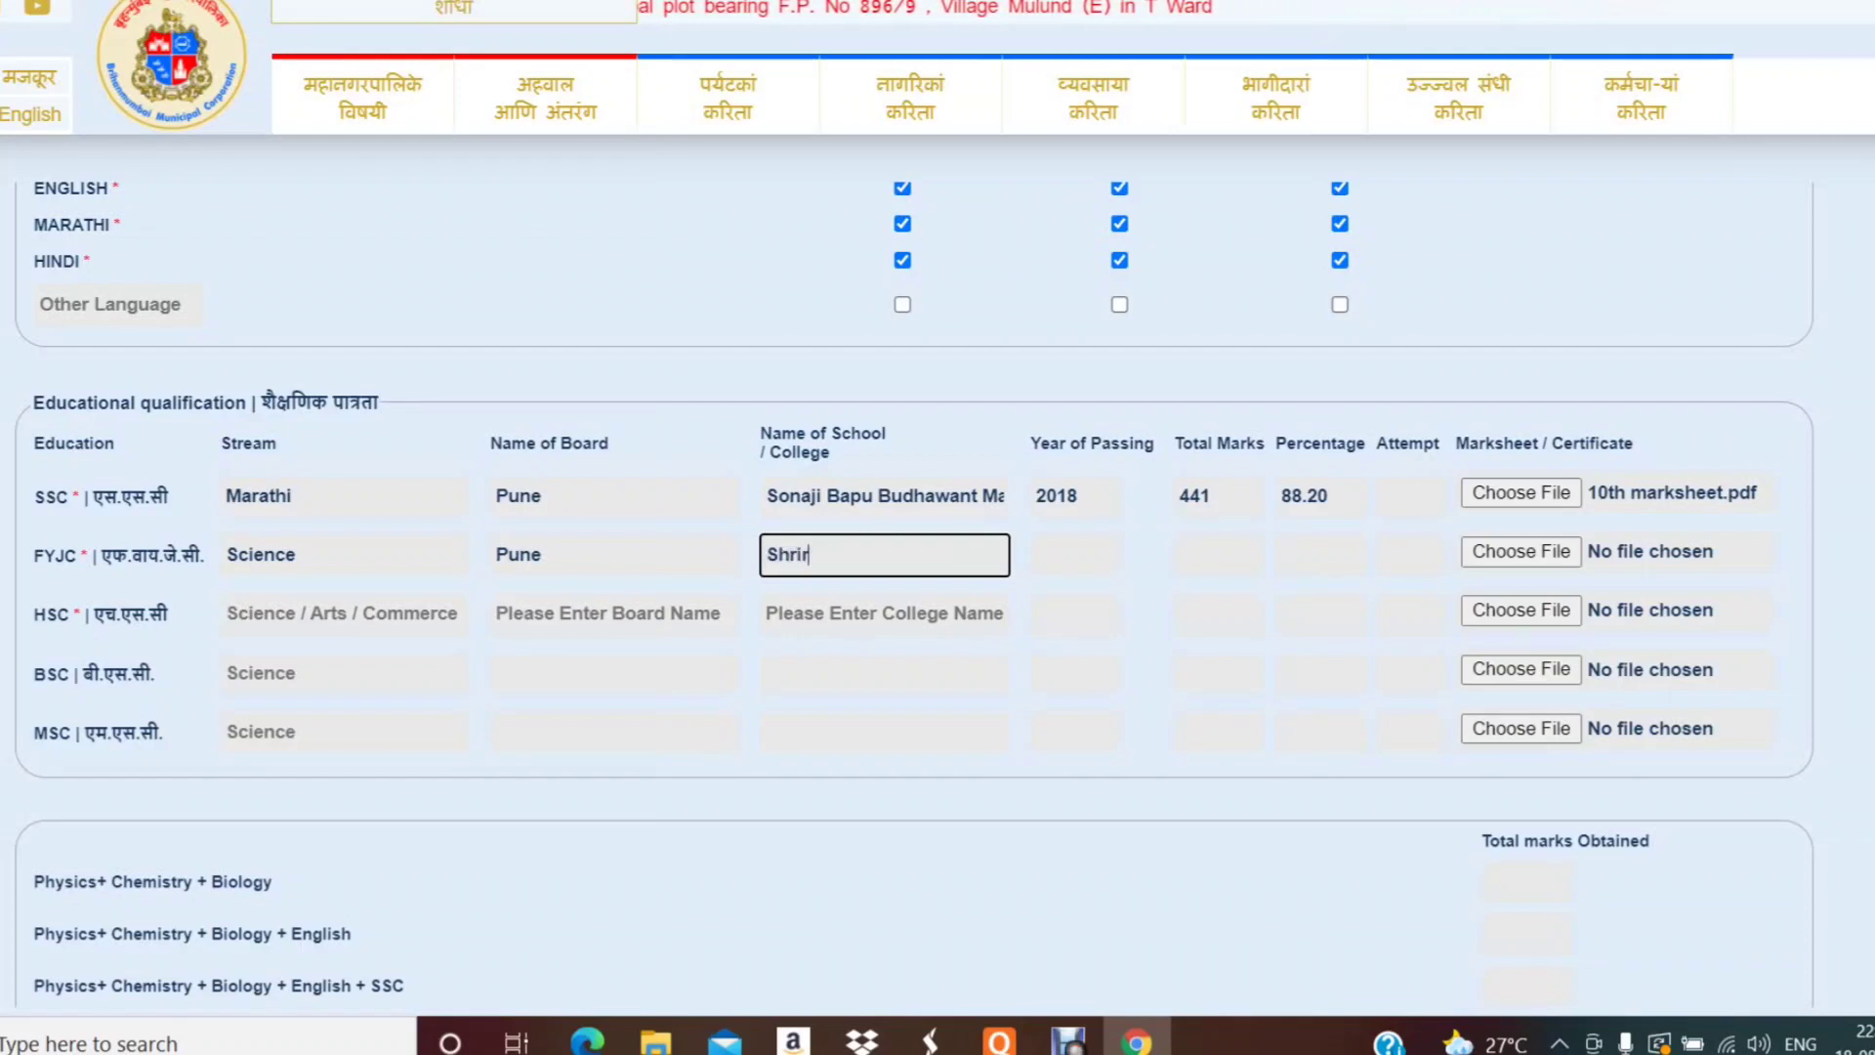
pyautogui.write('am')
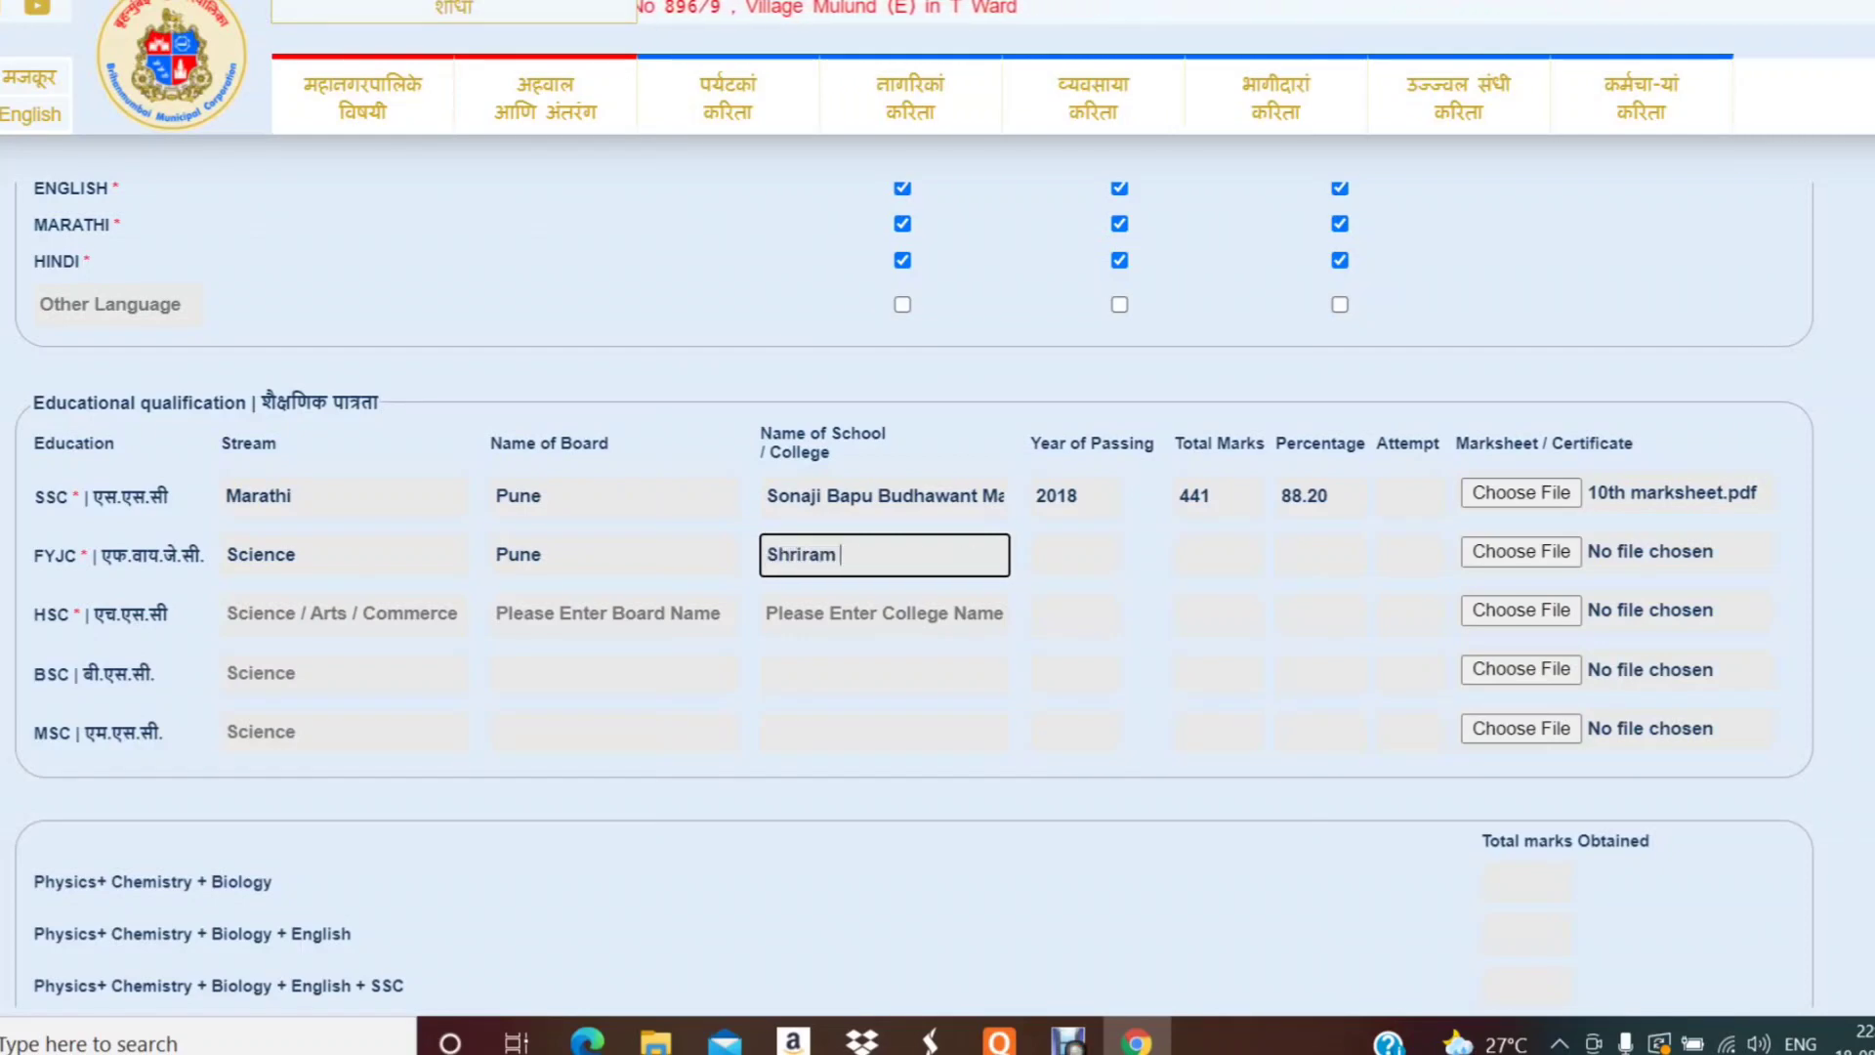
pyautogui.write(' Junior ')
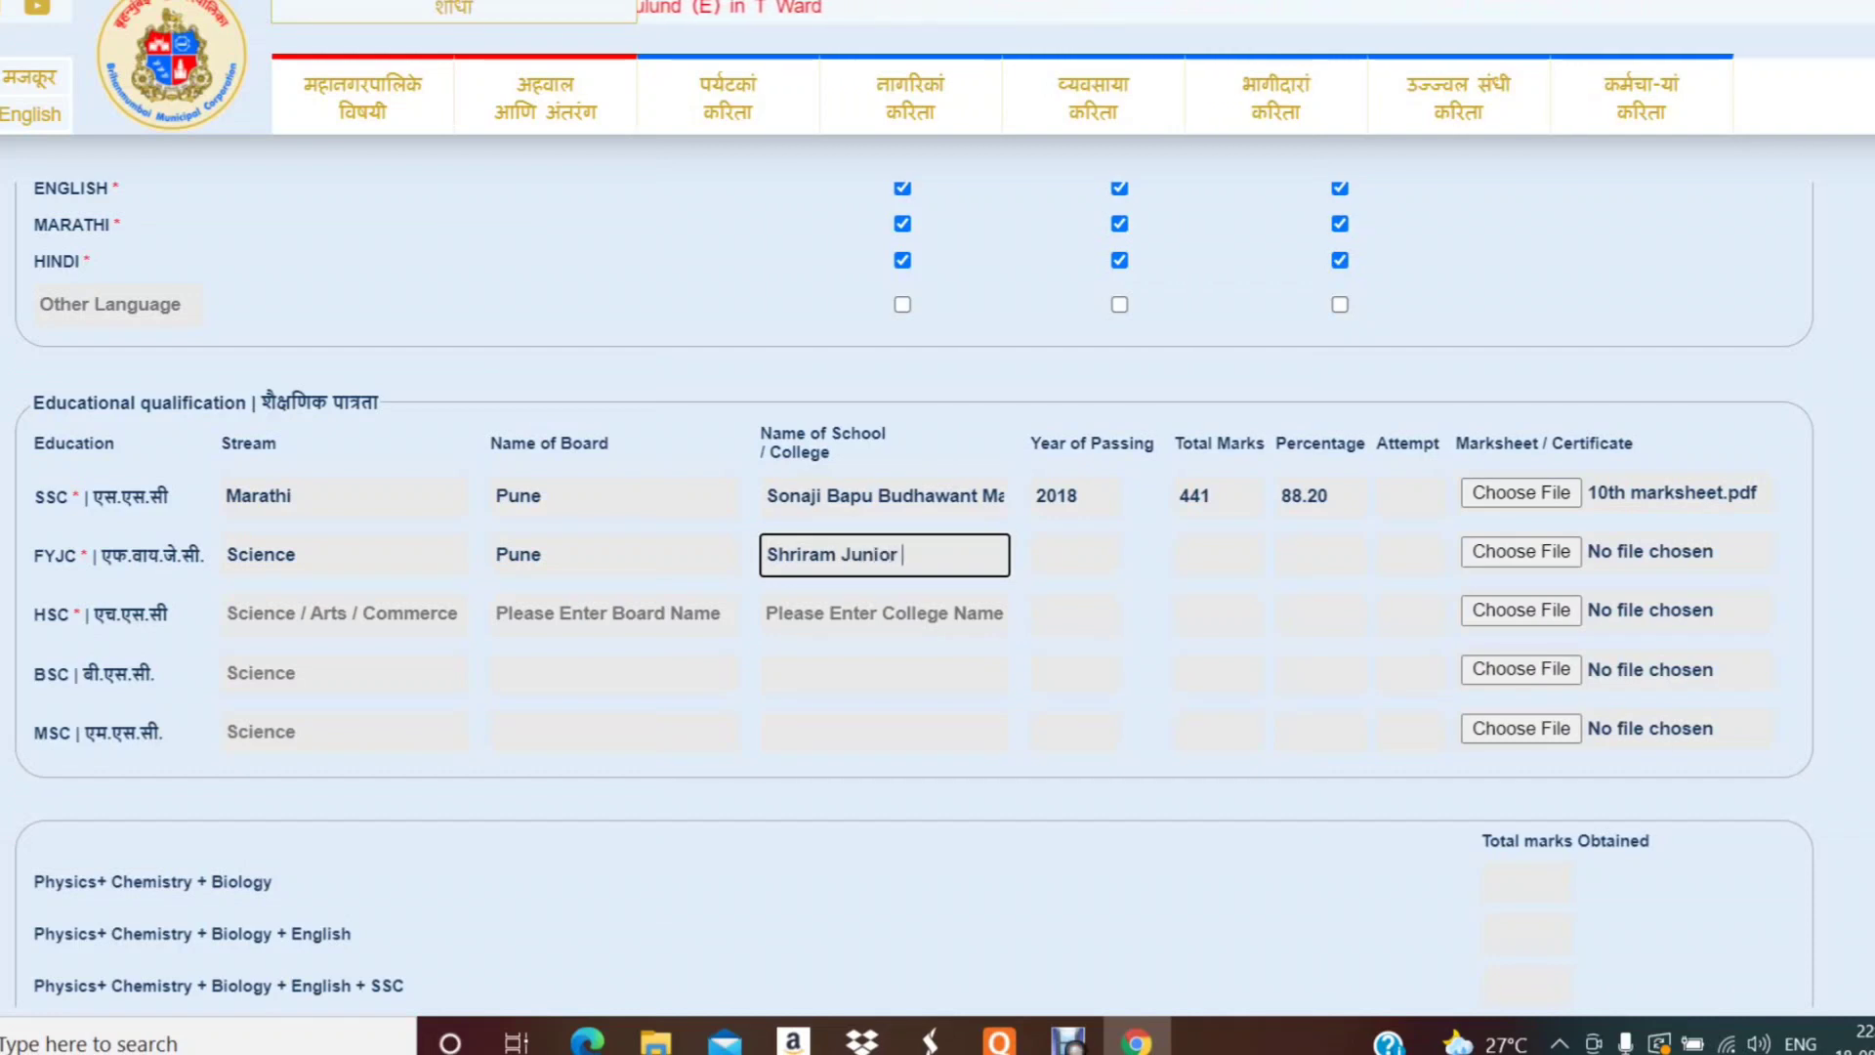
pyautogui.write('Co')
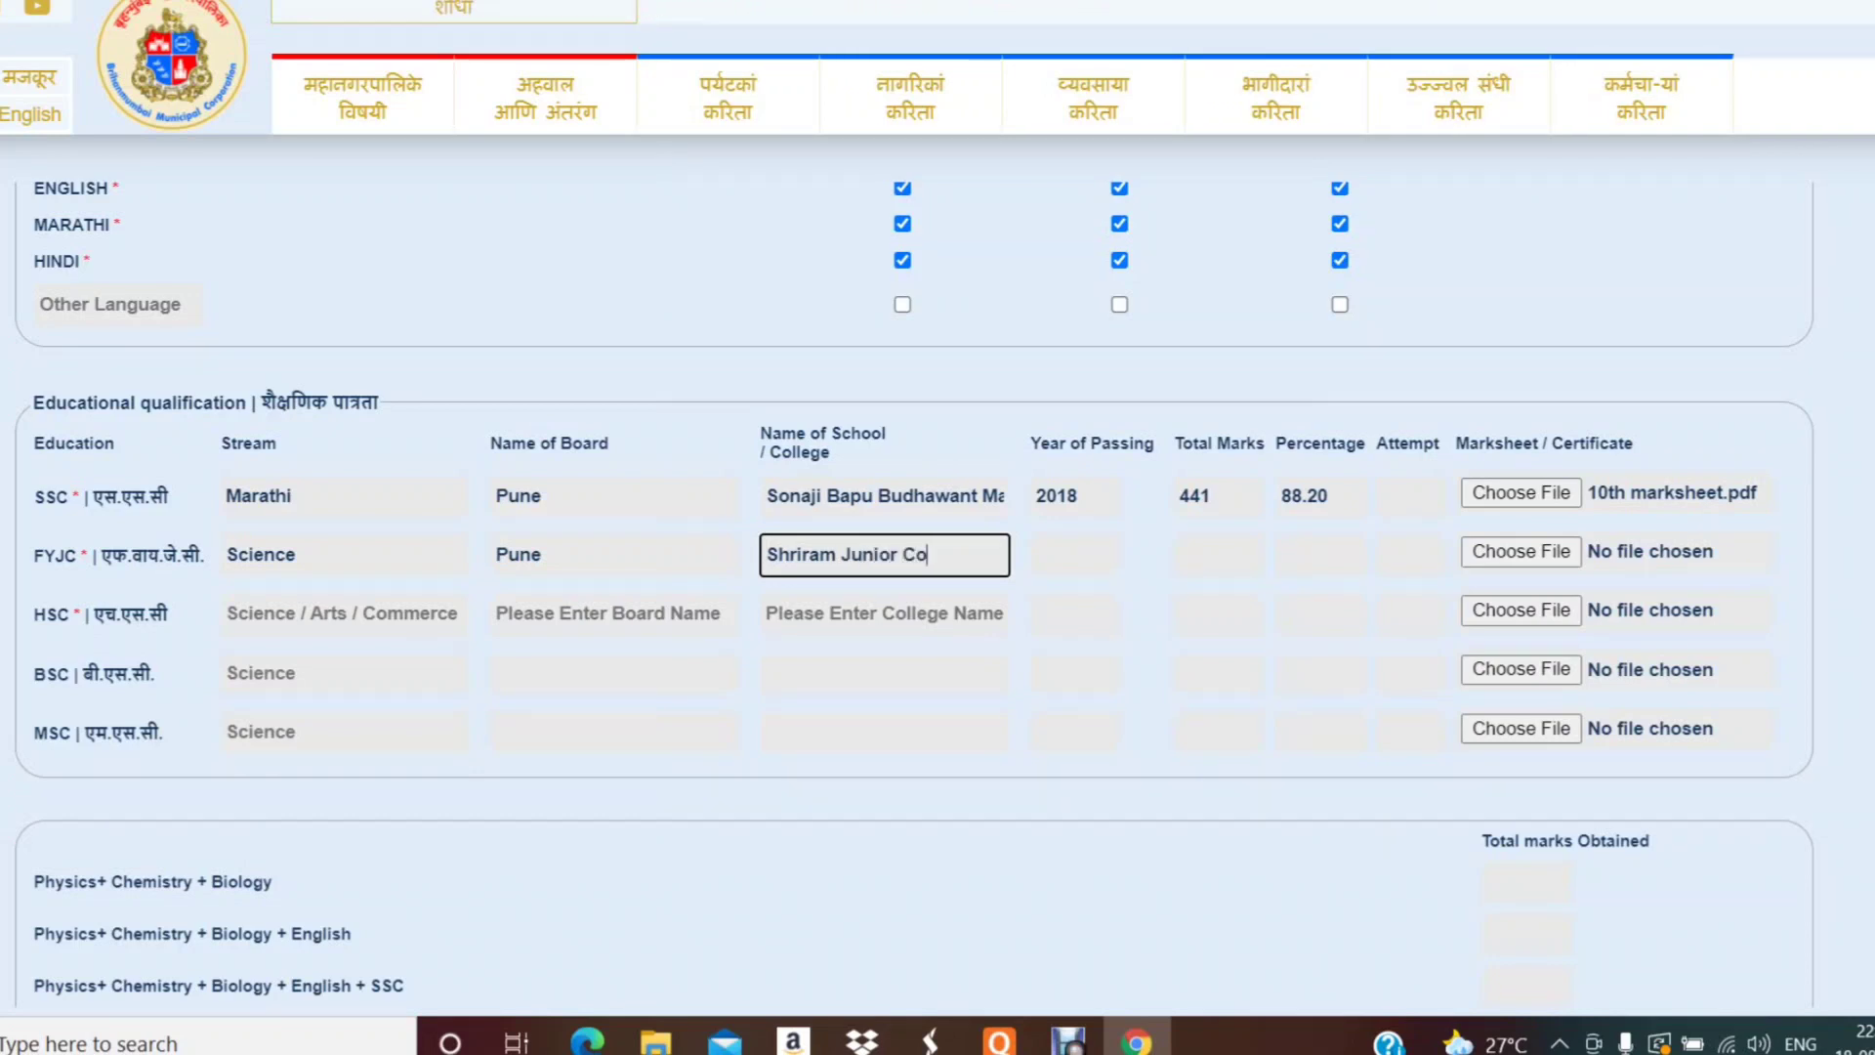
pyautogui.write('llege')
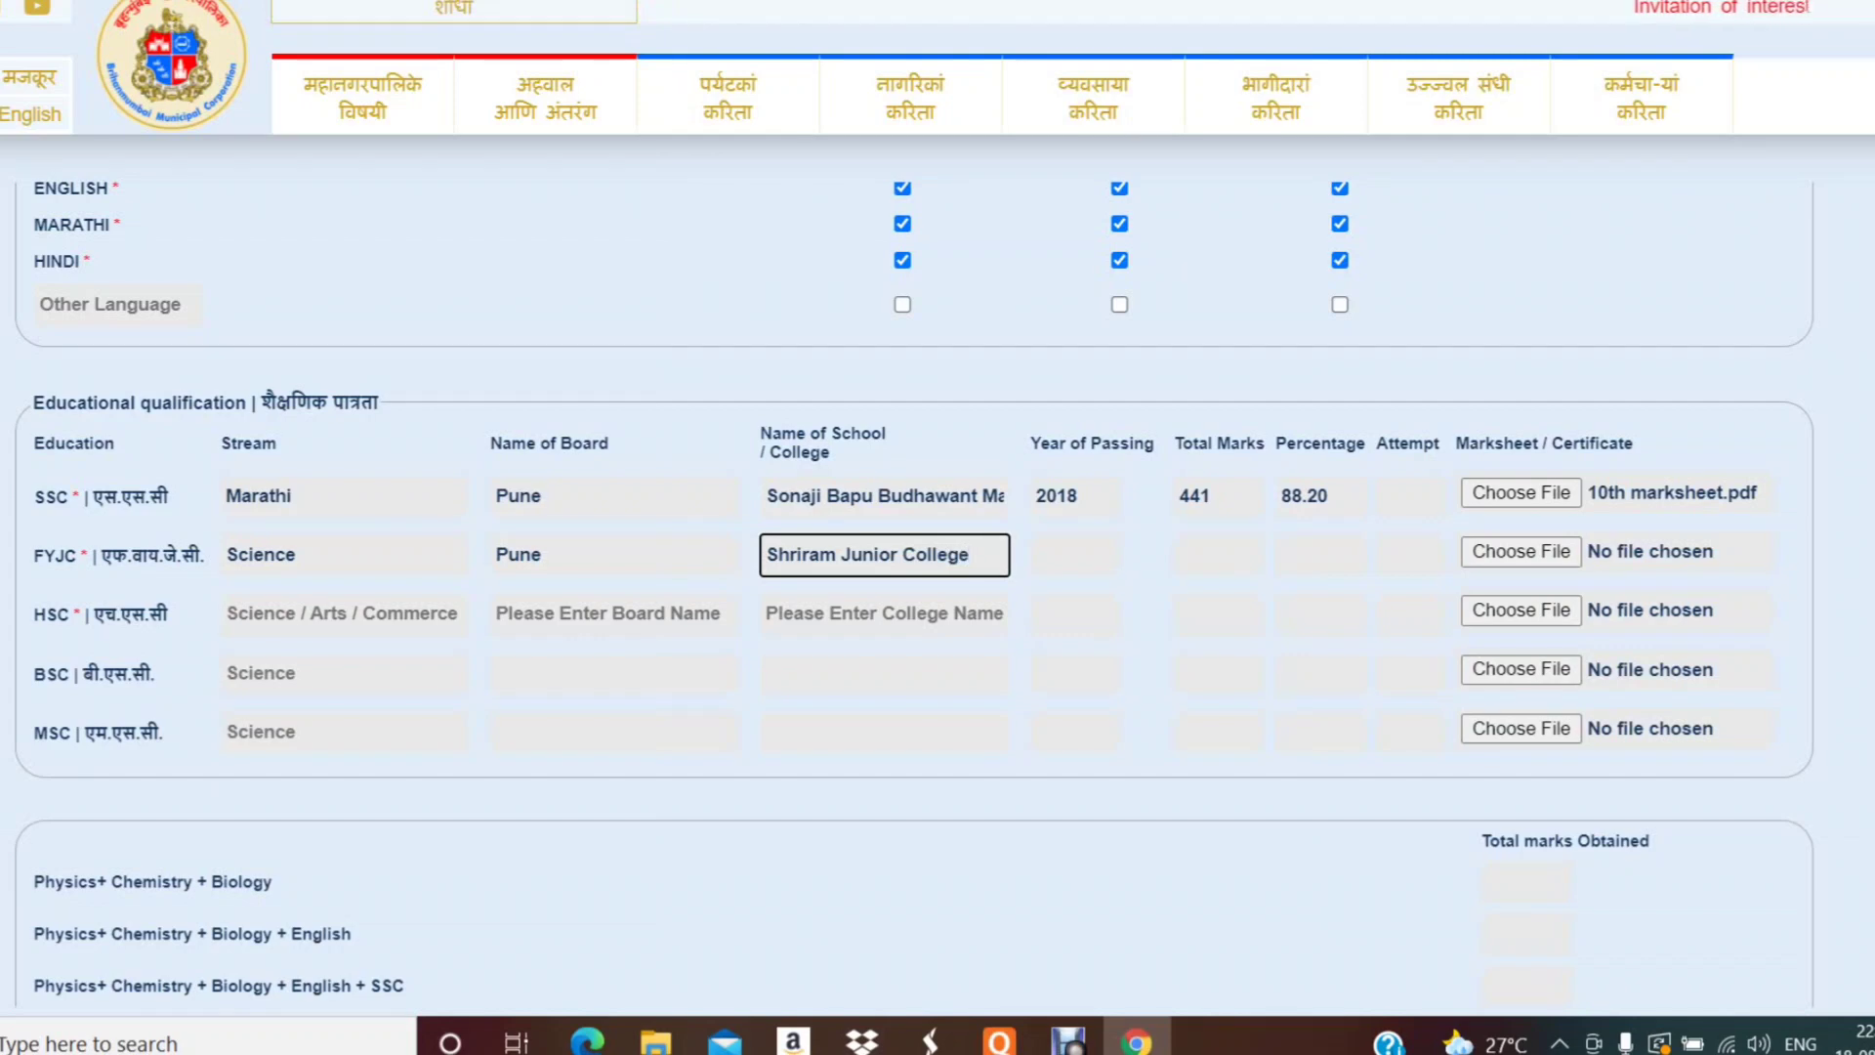
pyautogui.write(', ')
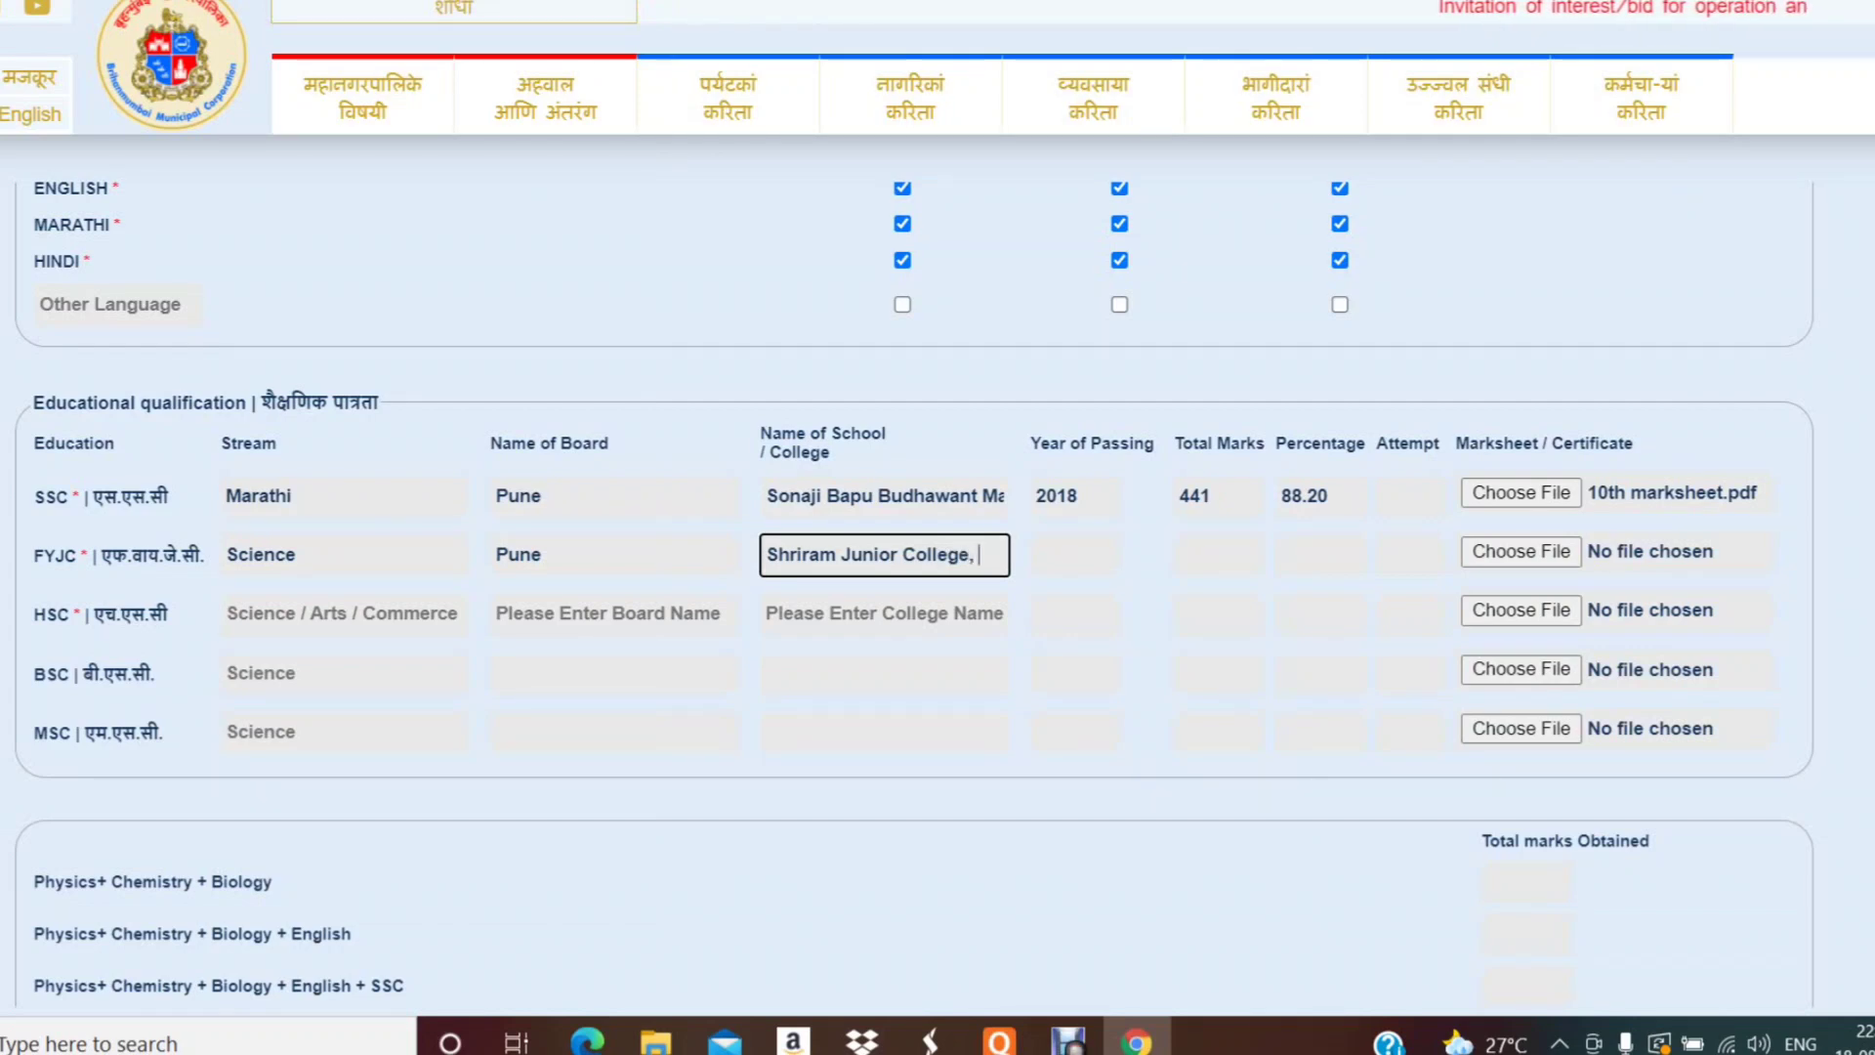
pyautogui.write('Dhor')
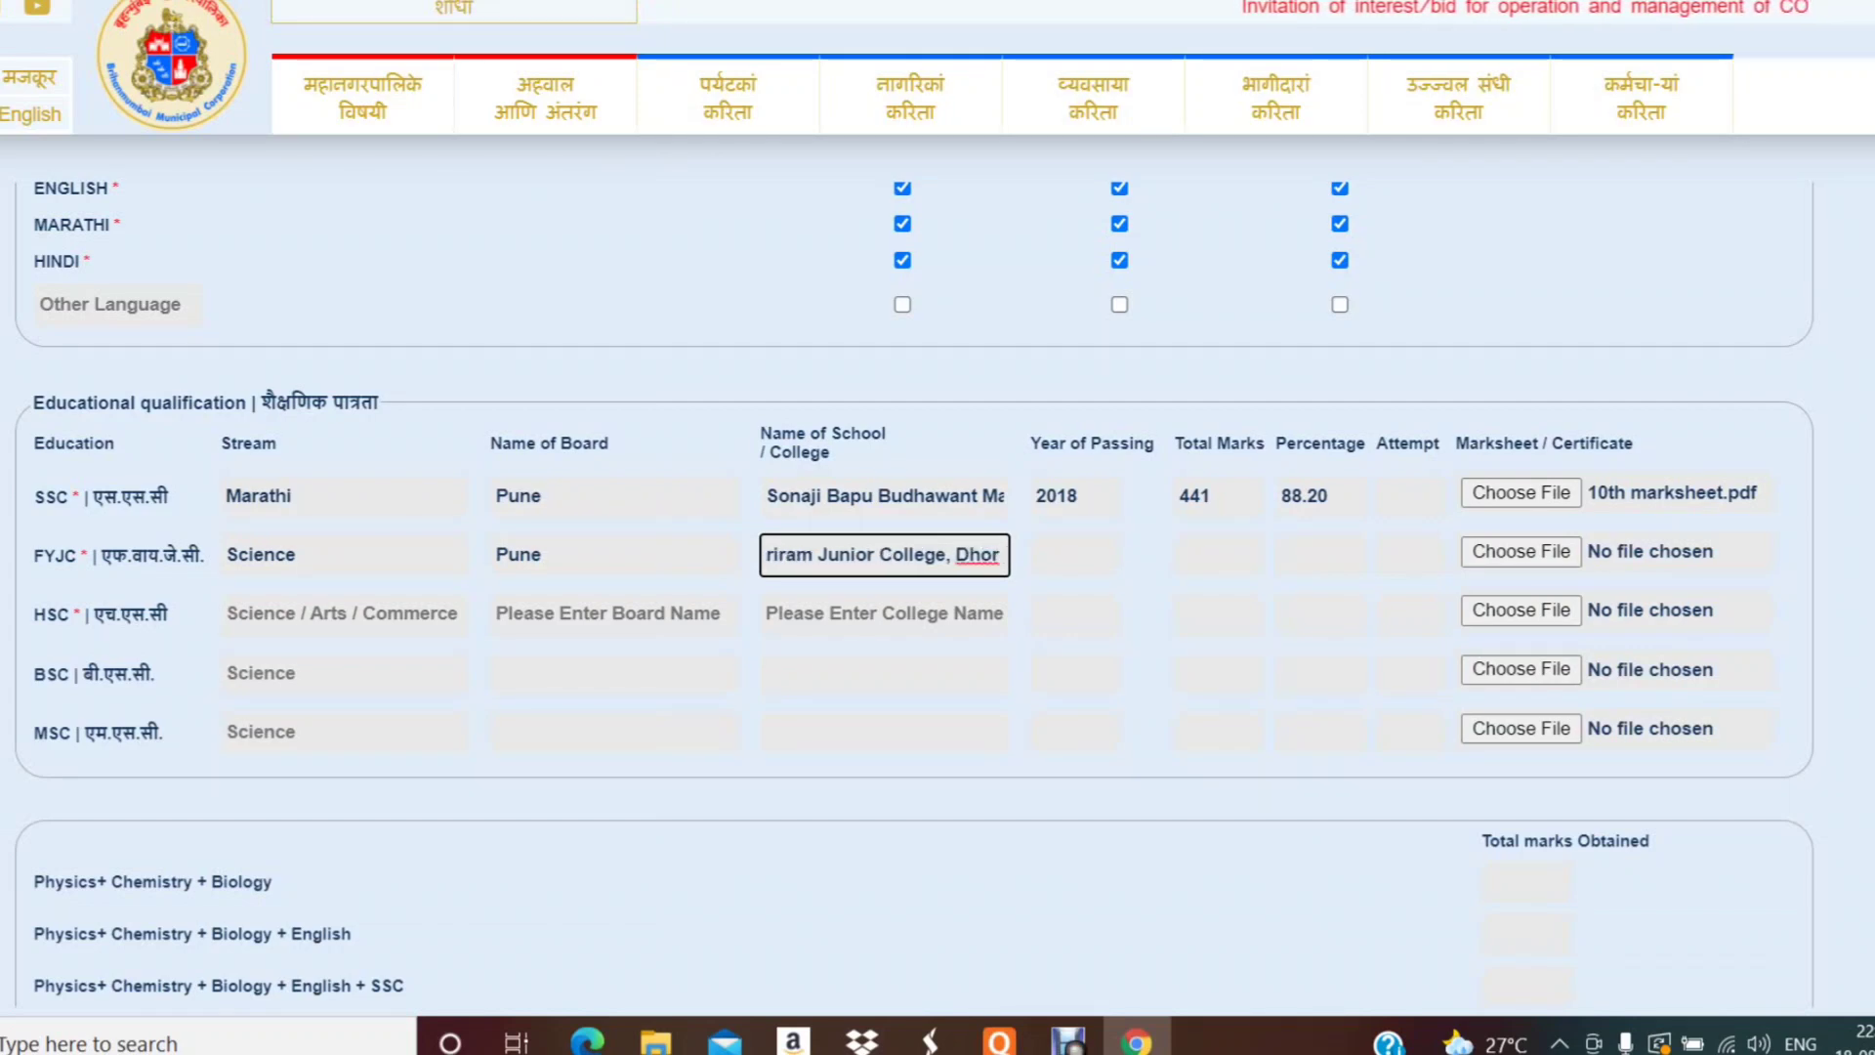
pyautogui.write(' - Jalgaon')
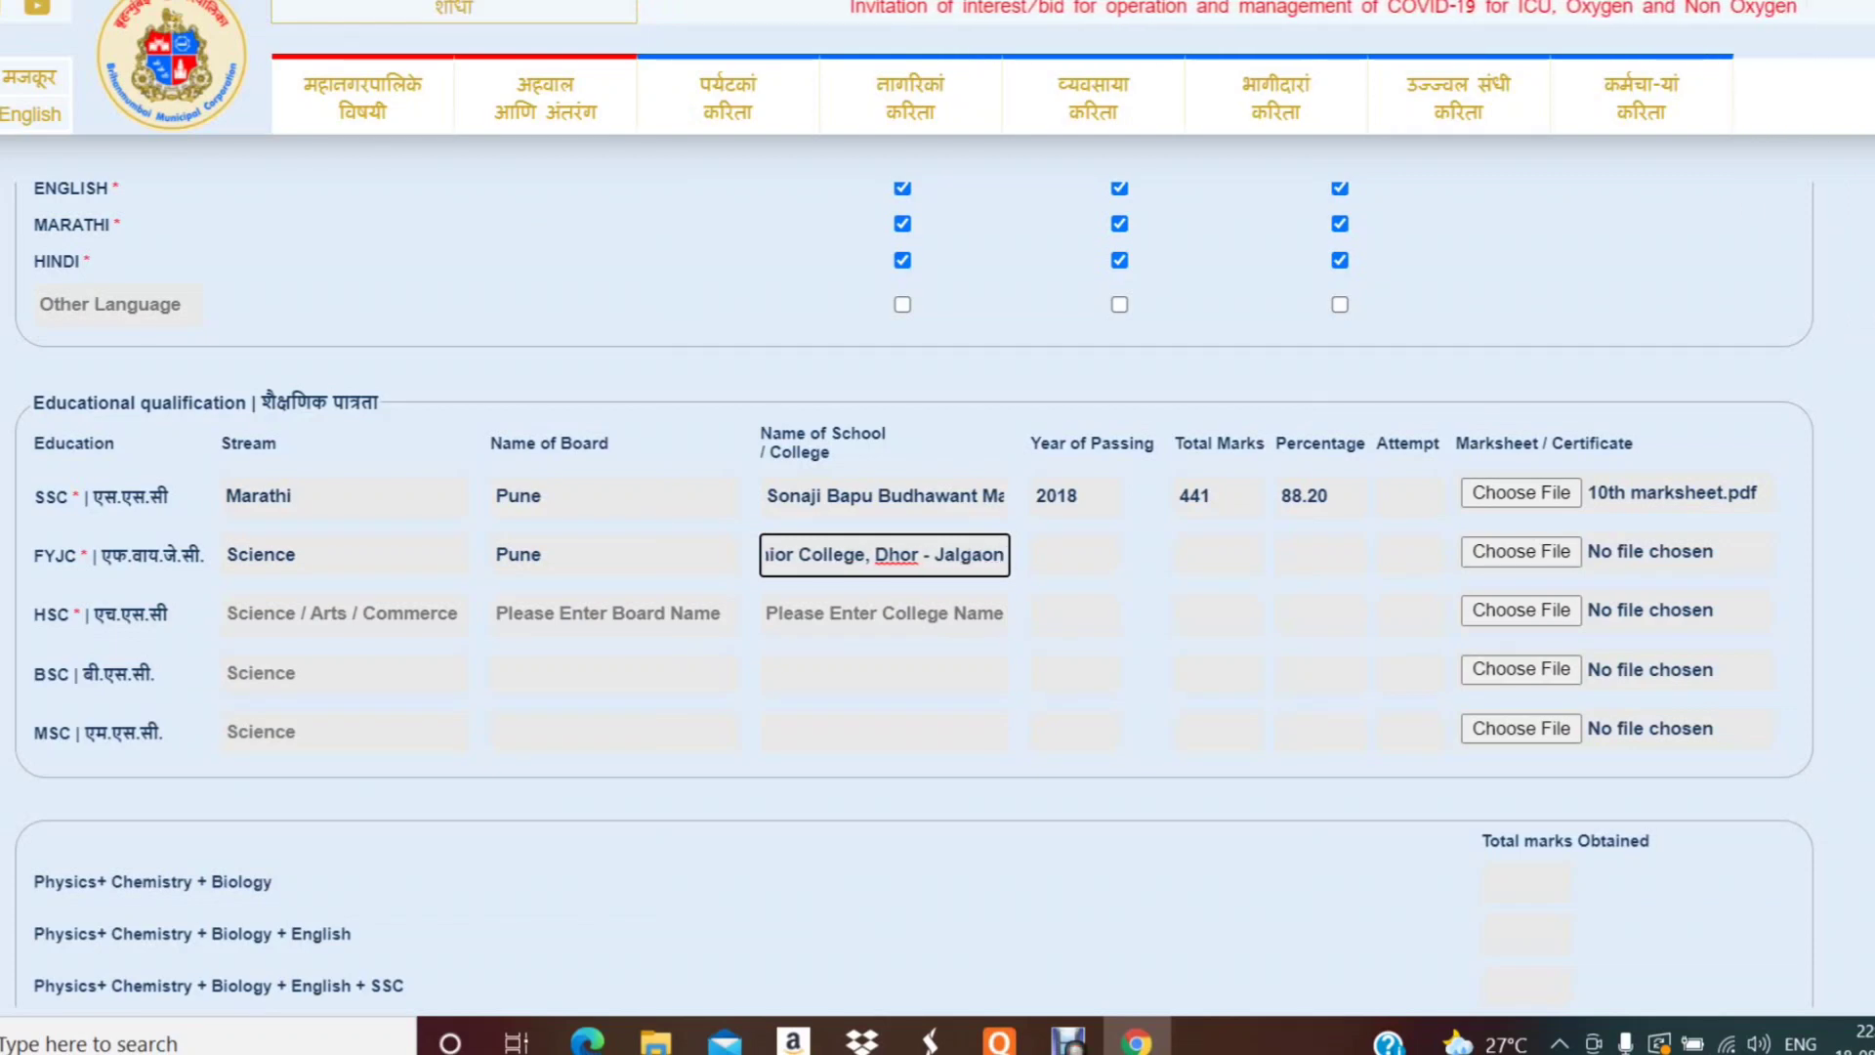
# - Enter FYJC year 2019, marks 381, percentage 58.61 and attach 11th marksheet.pdf
pyautogui.press('Tab')
pyautogui.write('201')
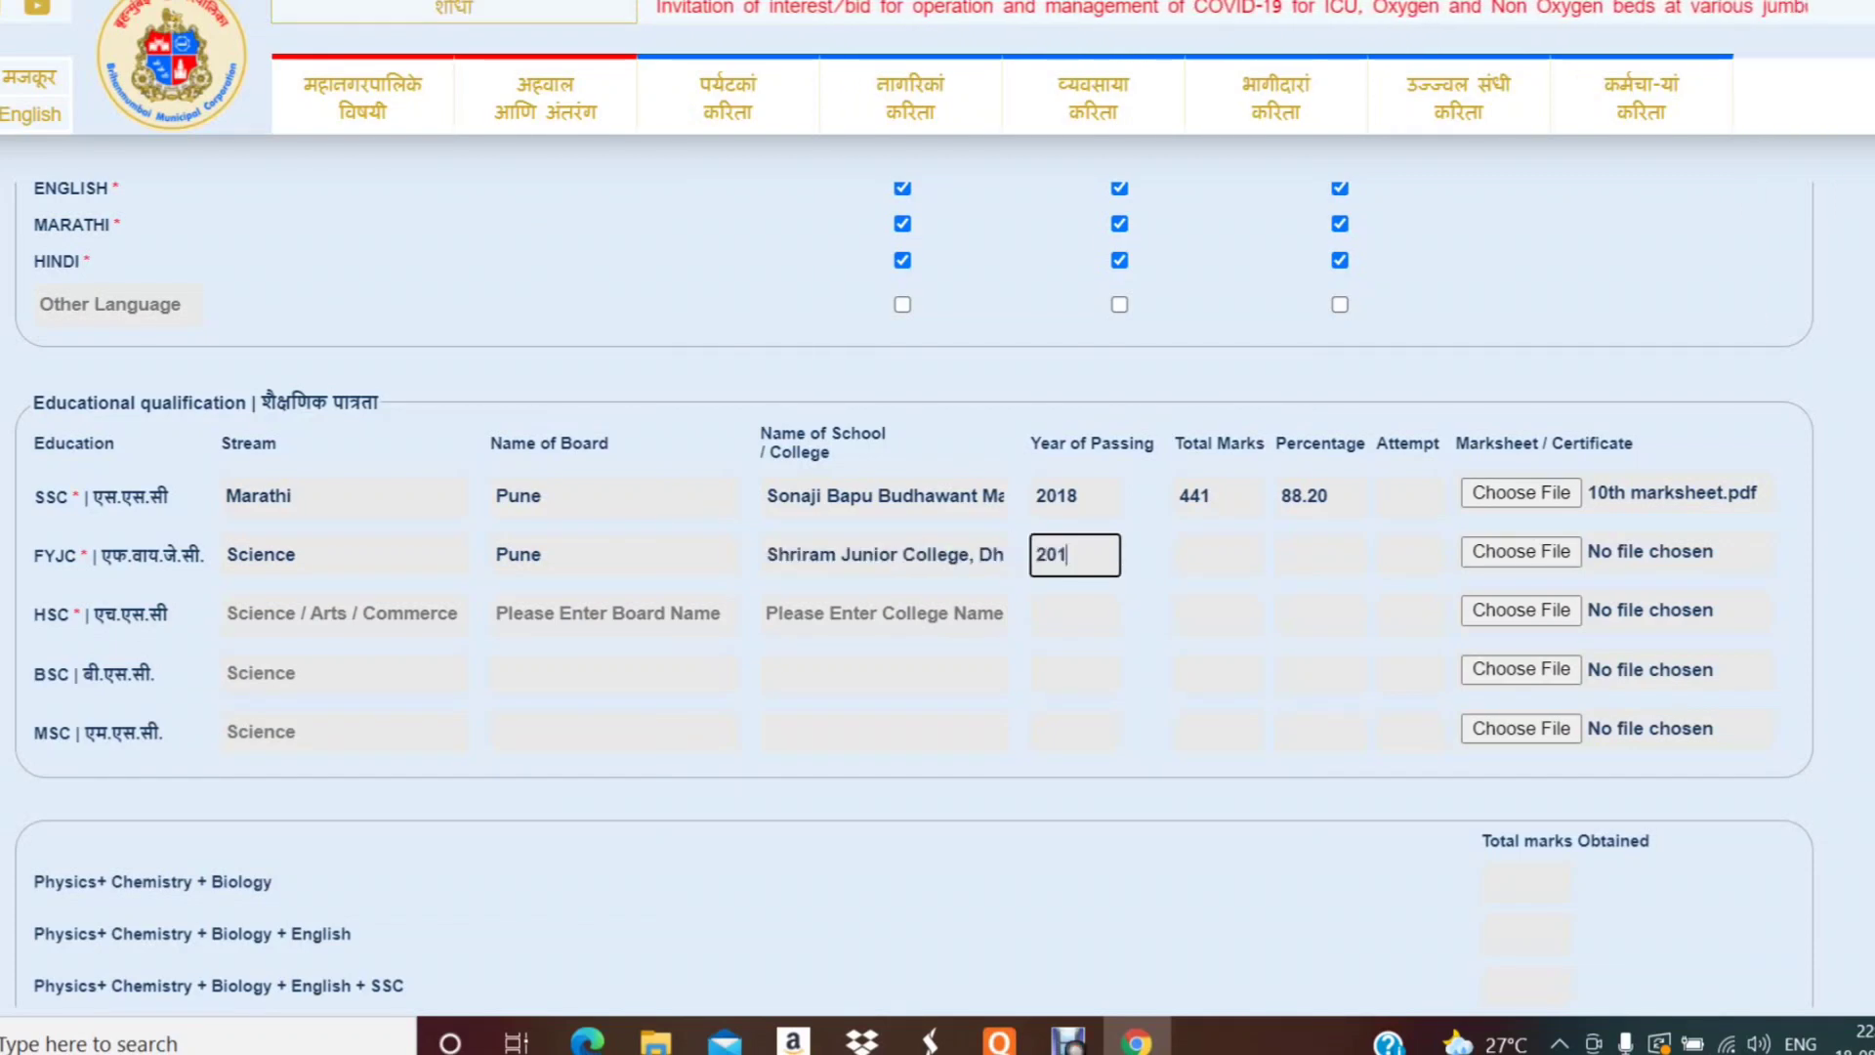
pyautogui.write('9')
pyautogui.press('Tab')
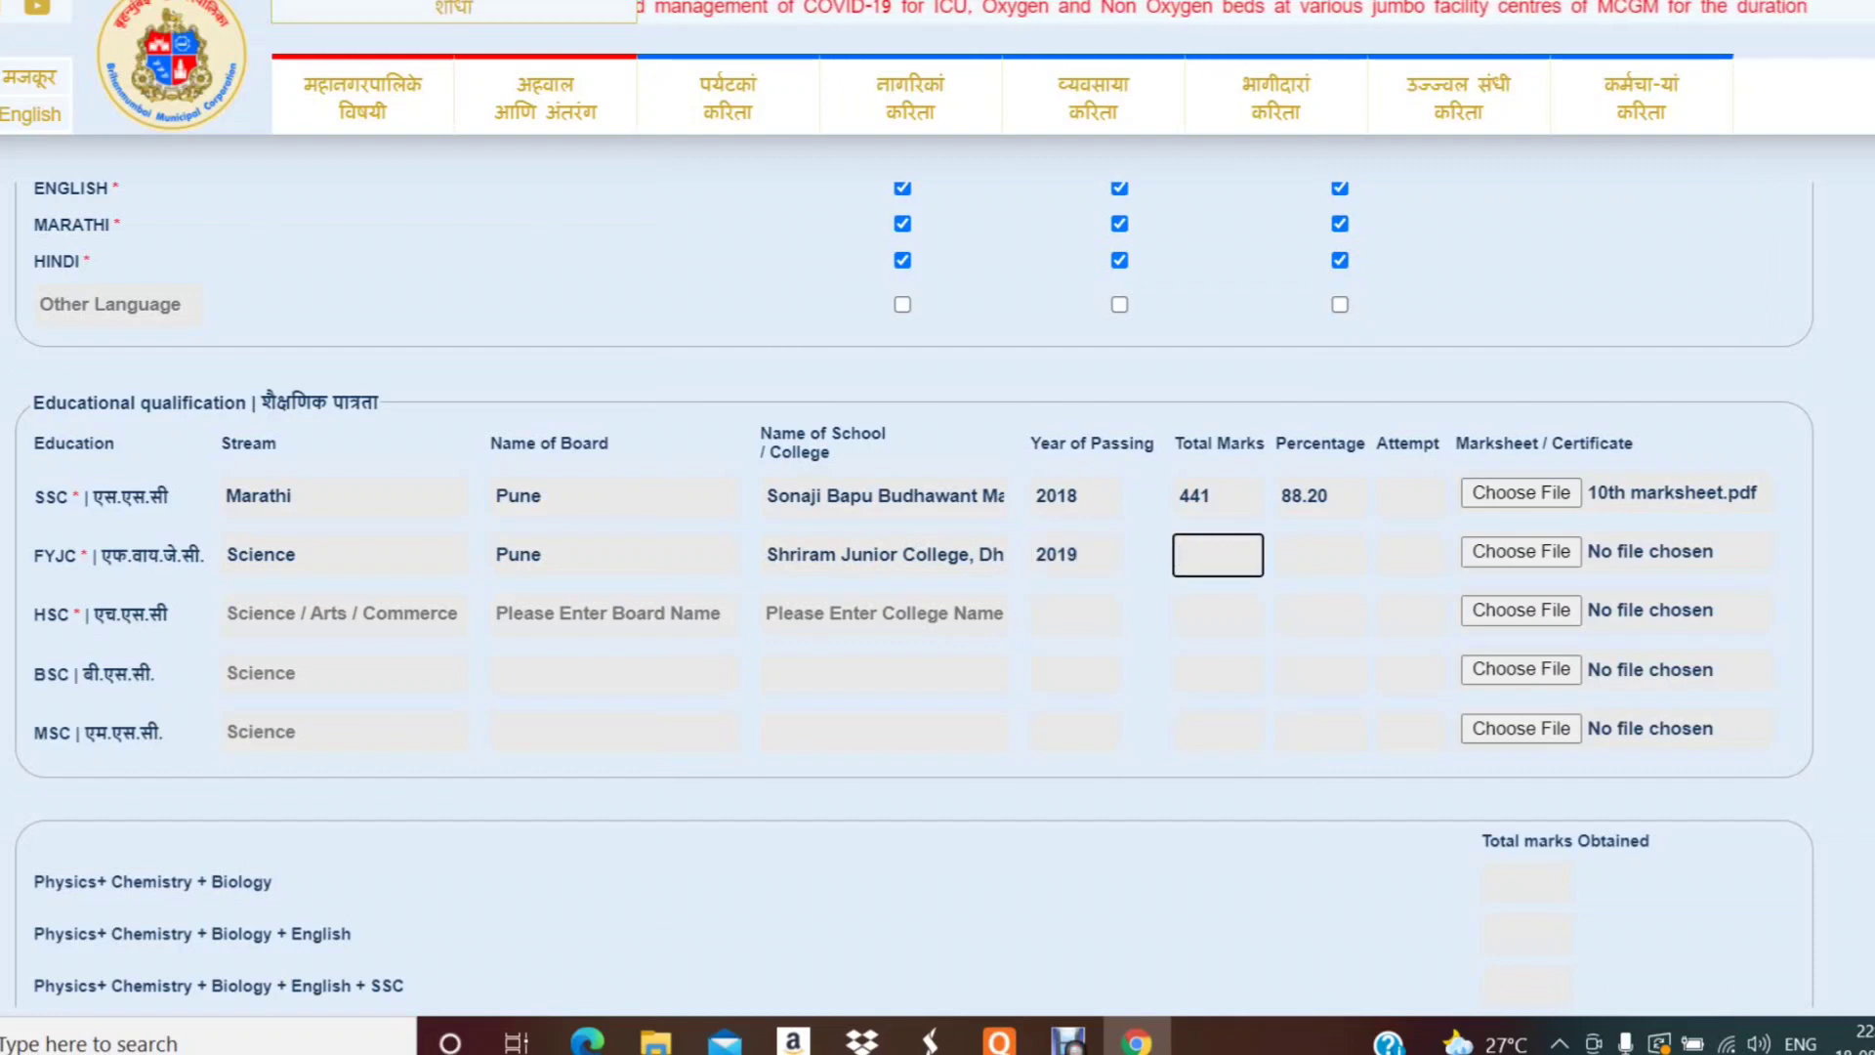
pyautogui.write('381')
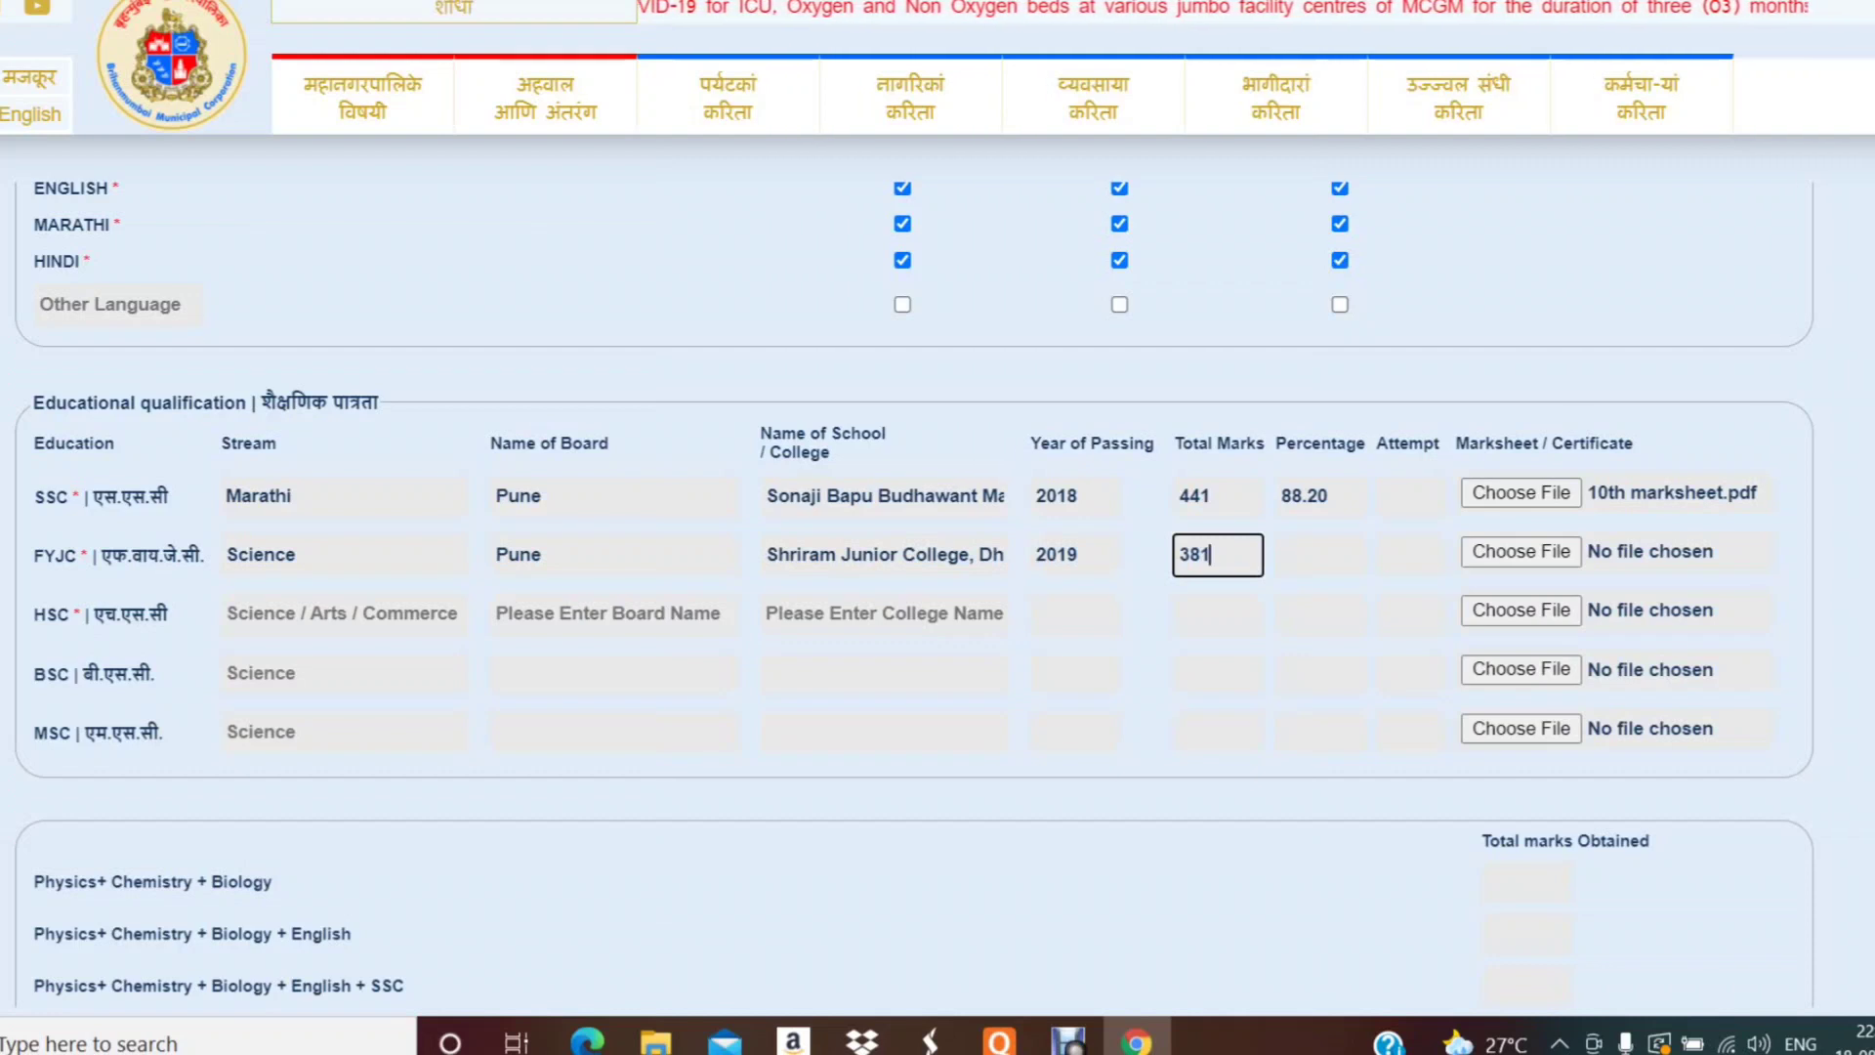
pyautogui.press('Tab')
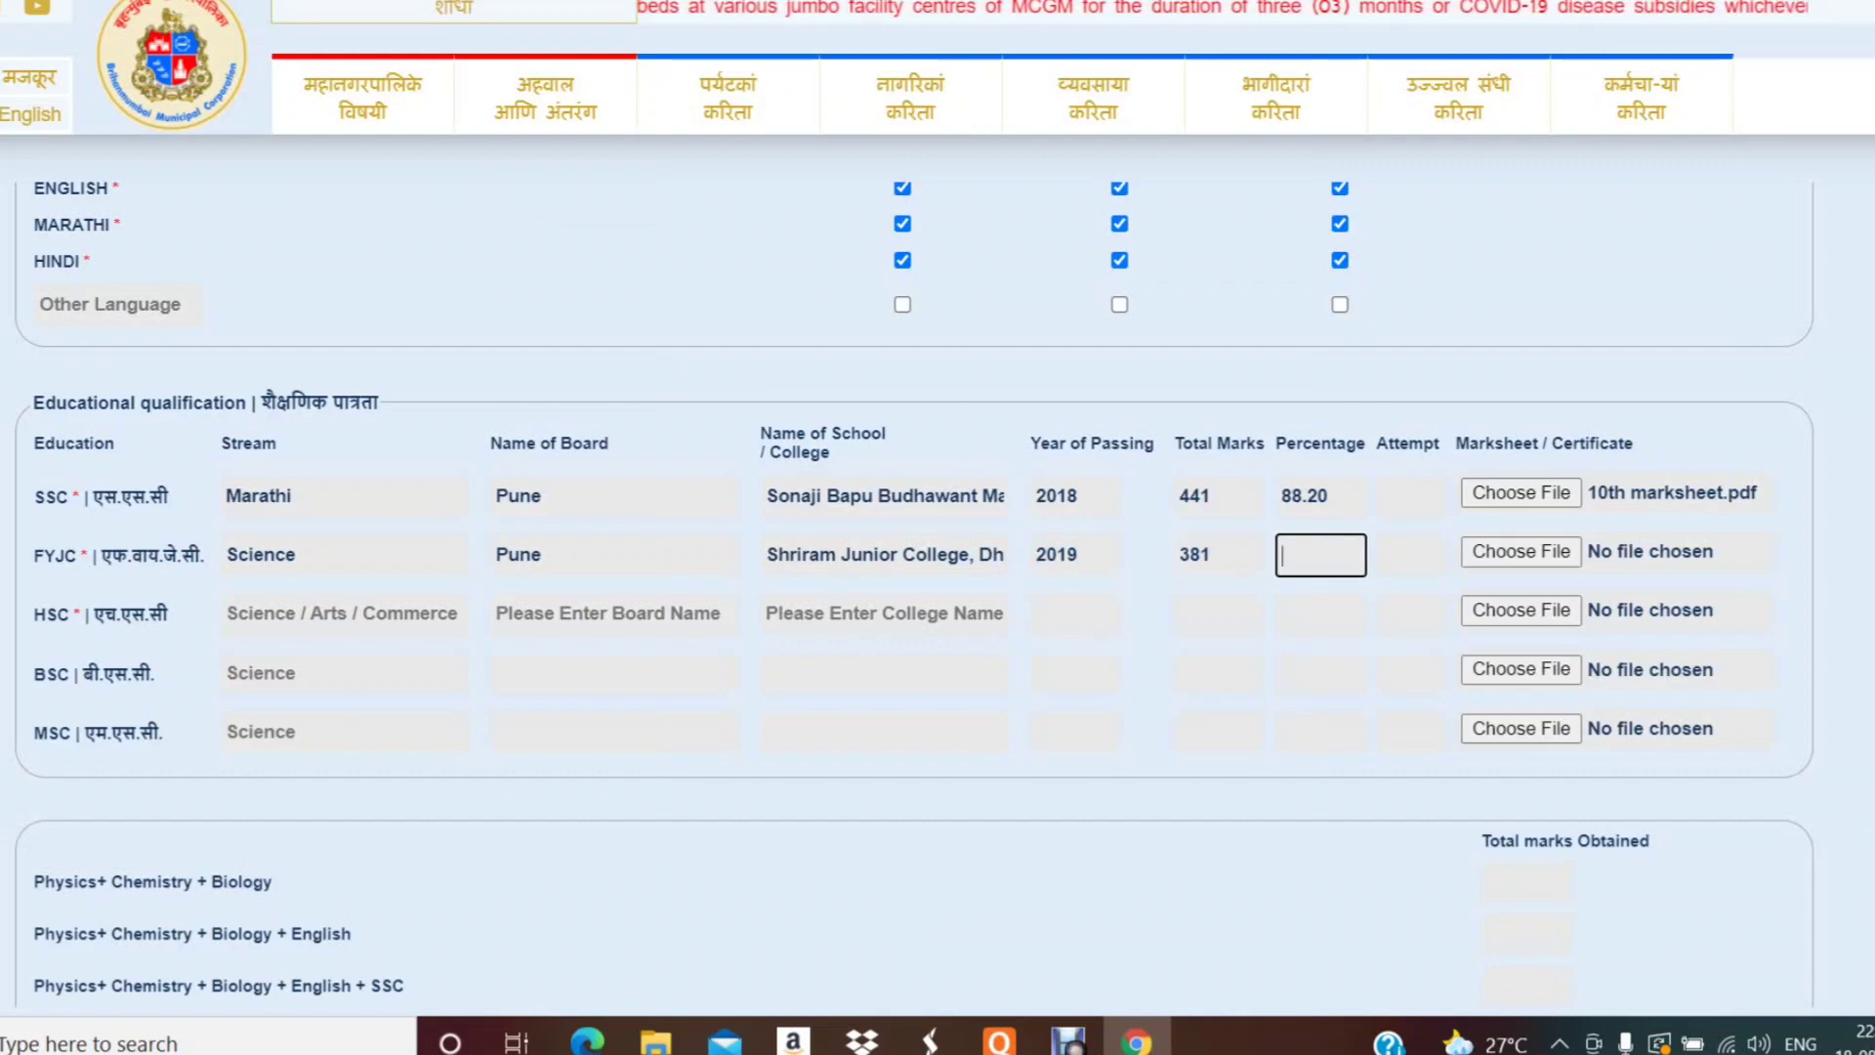
pyautogui.write('58.61')
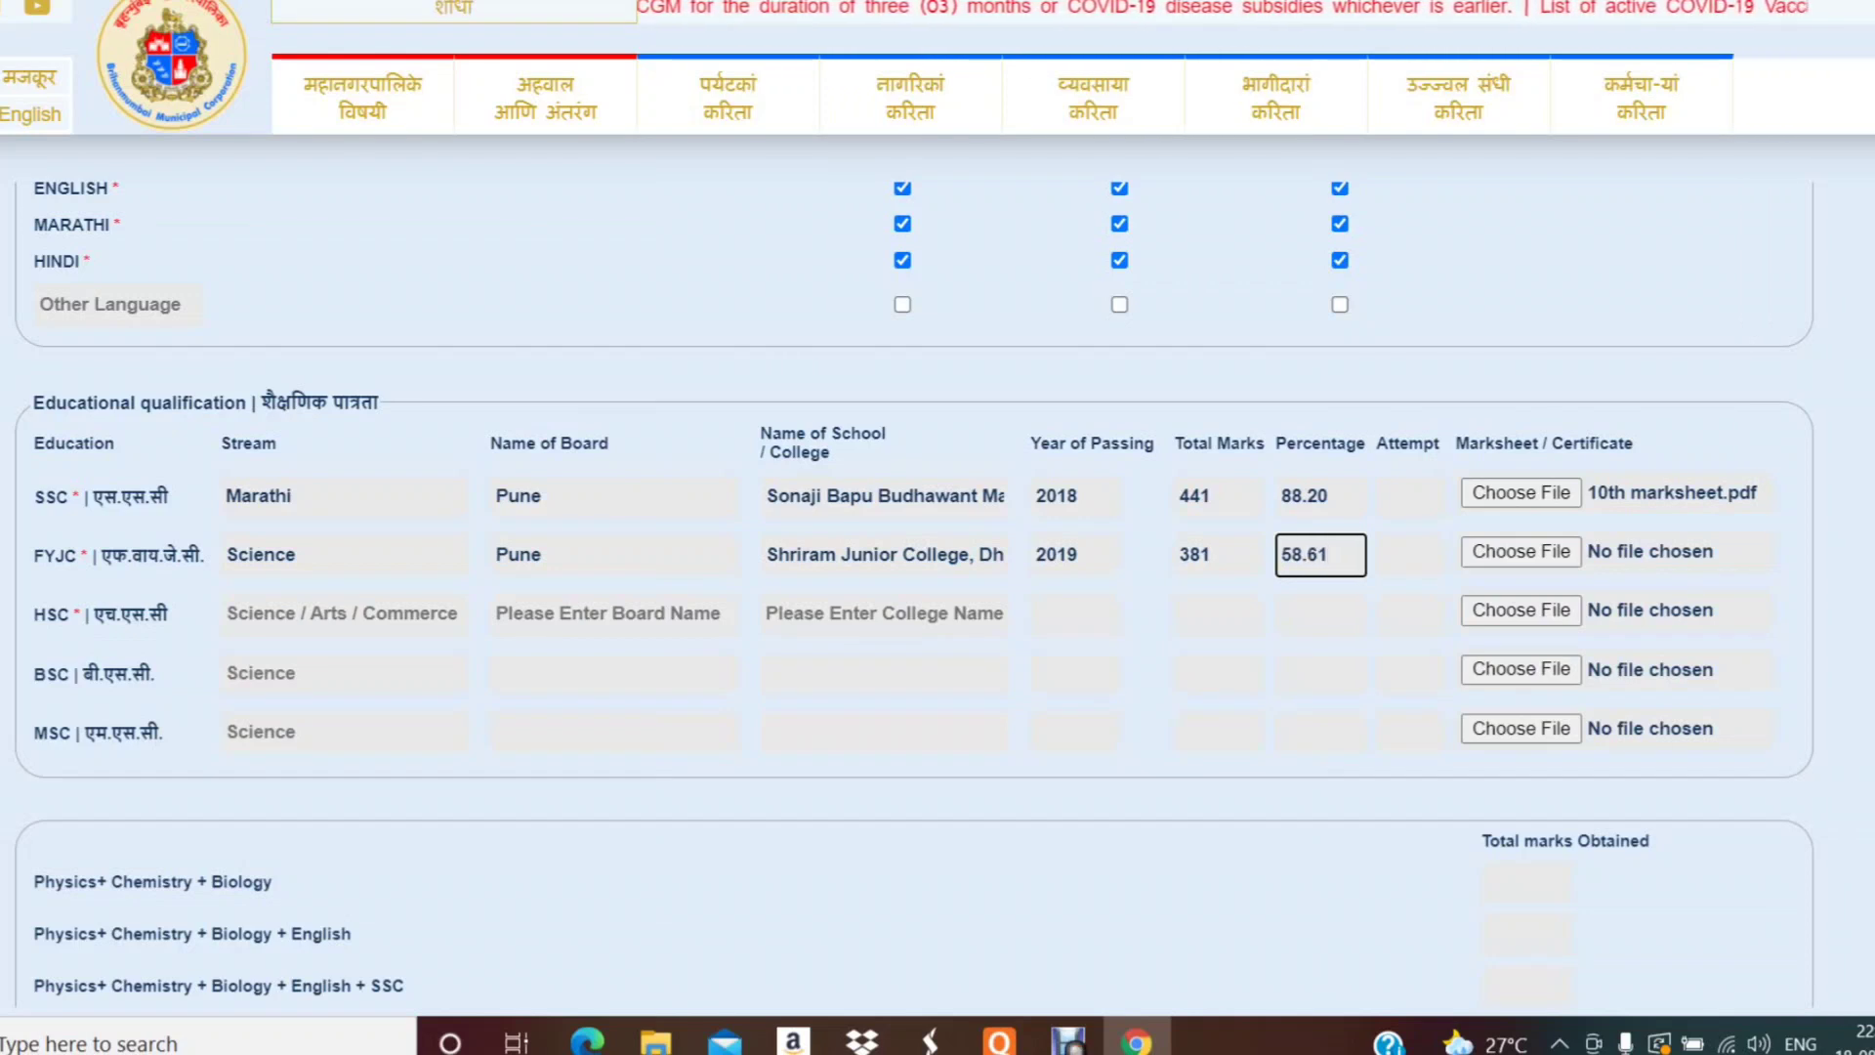
pyautogui.click(1520, 551)
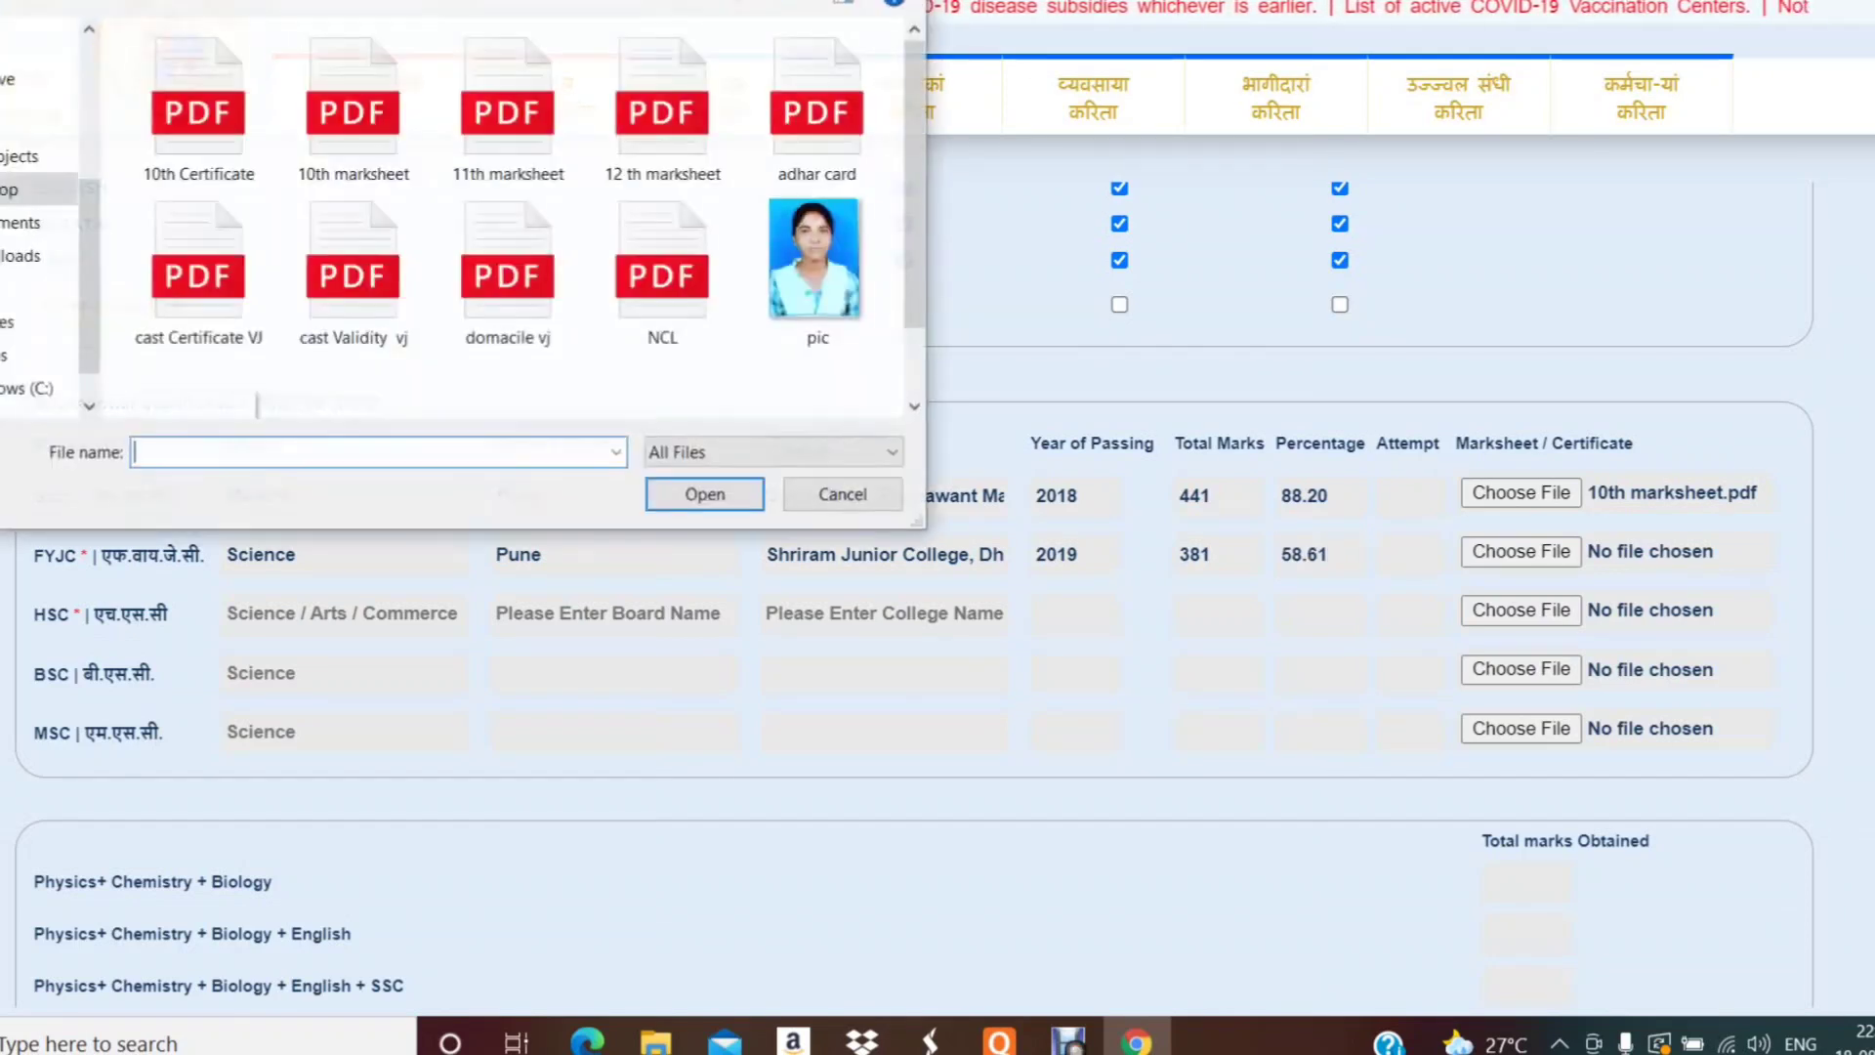
pyautogui.click(507, 108)
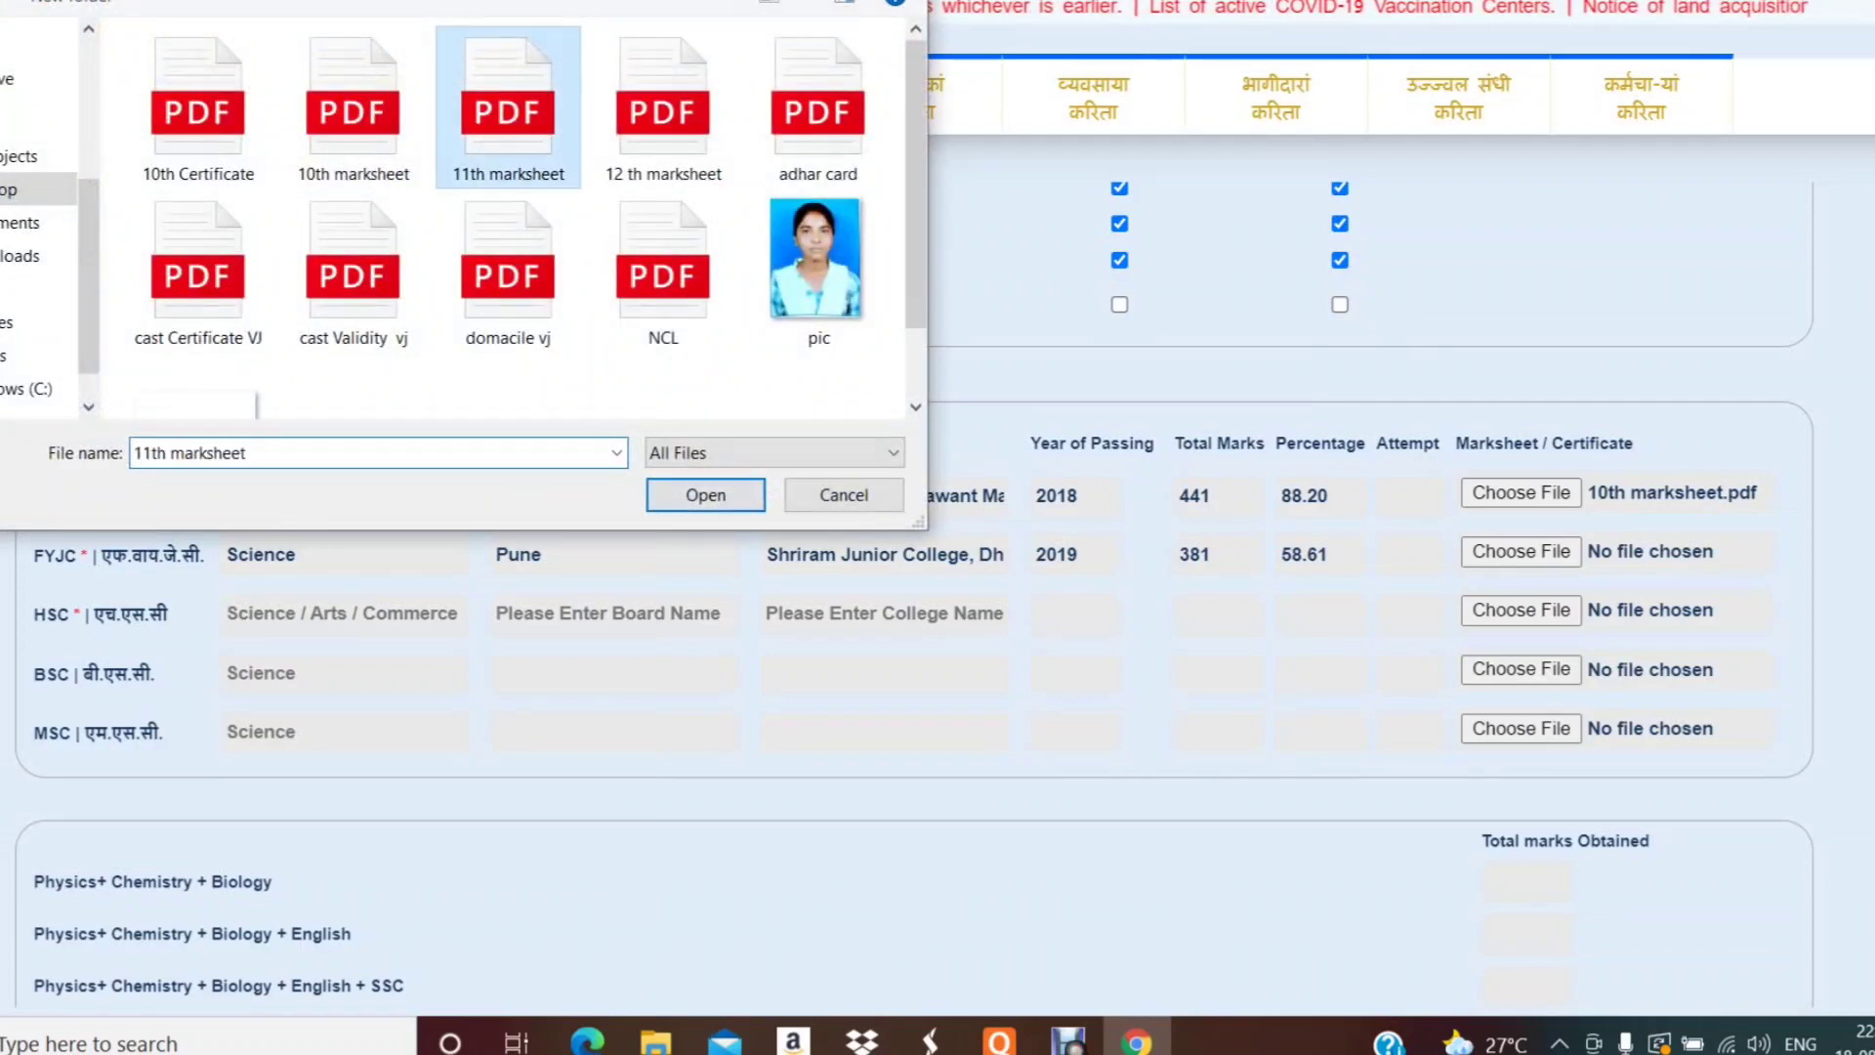
pyautogui.click(706, 495)
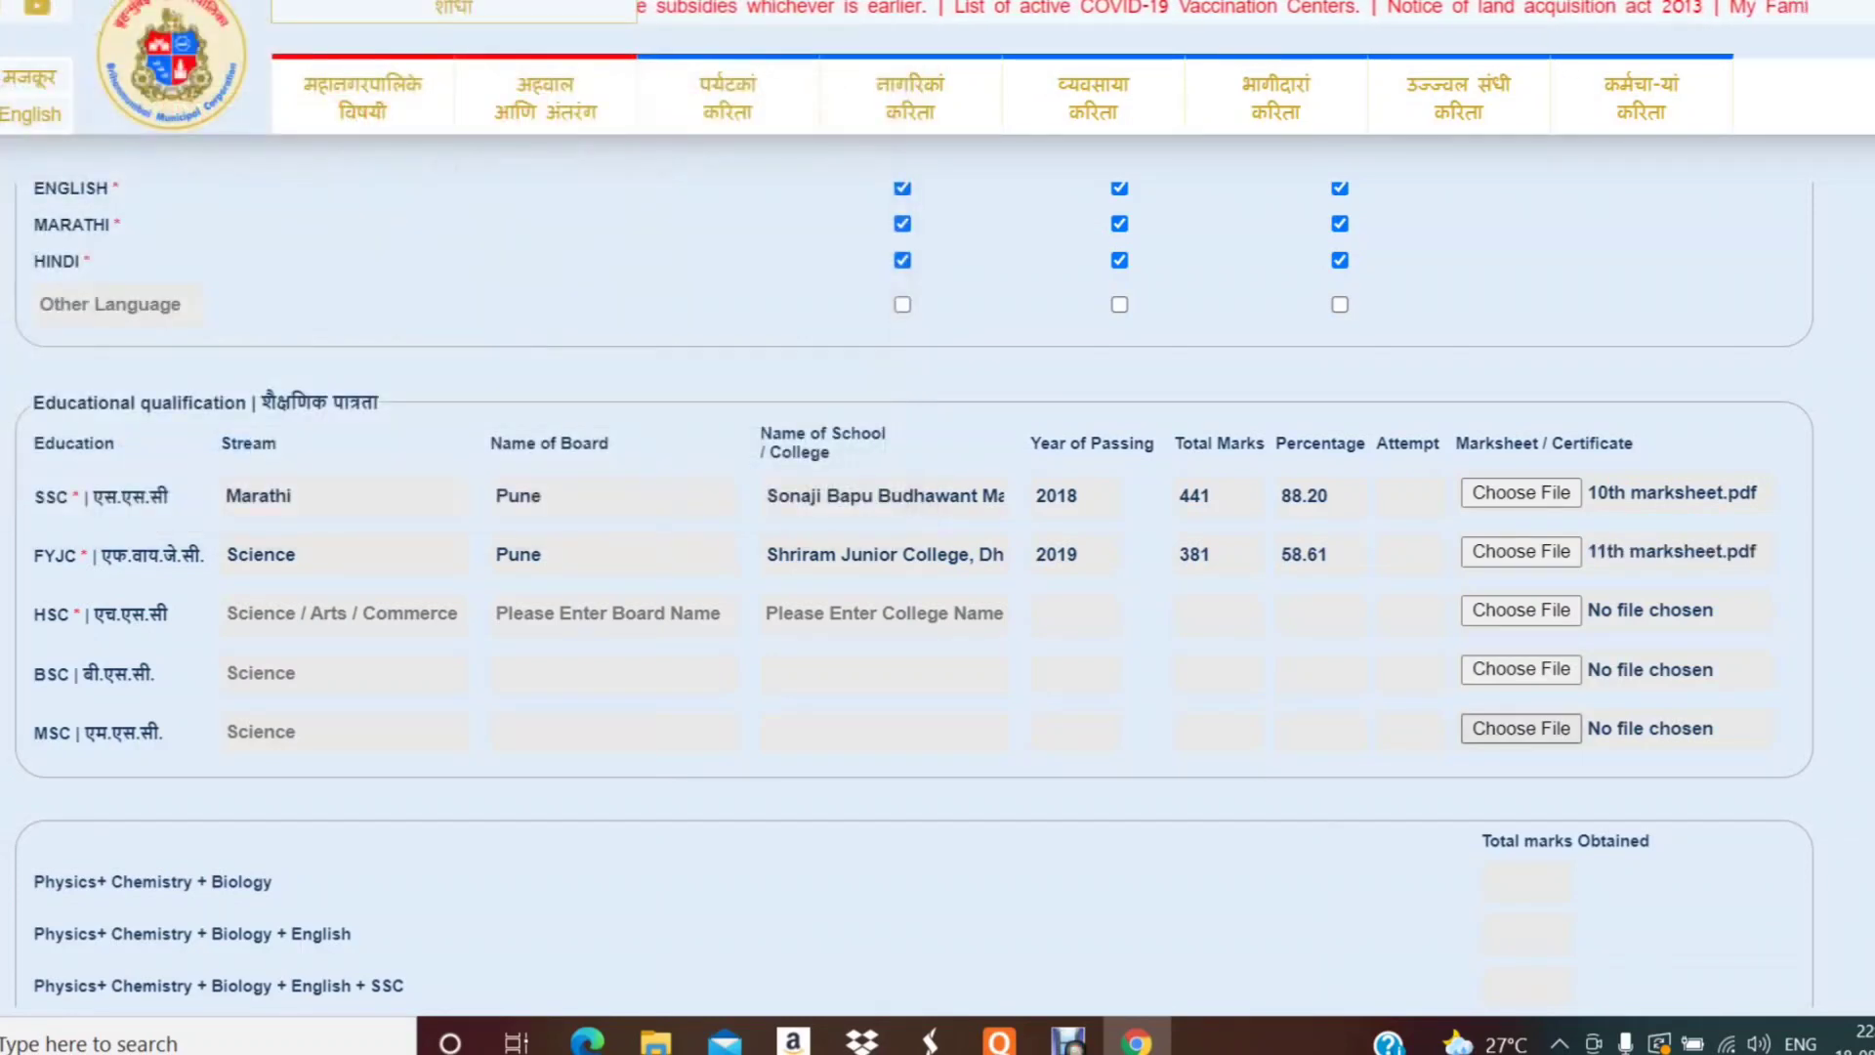
# - Enter HSC stream Science, board Pune, and paste the FYJC college name as the HSC college
pyautogui.click(342, 613)
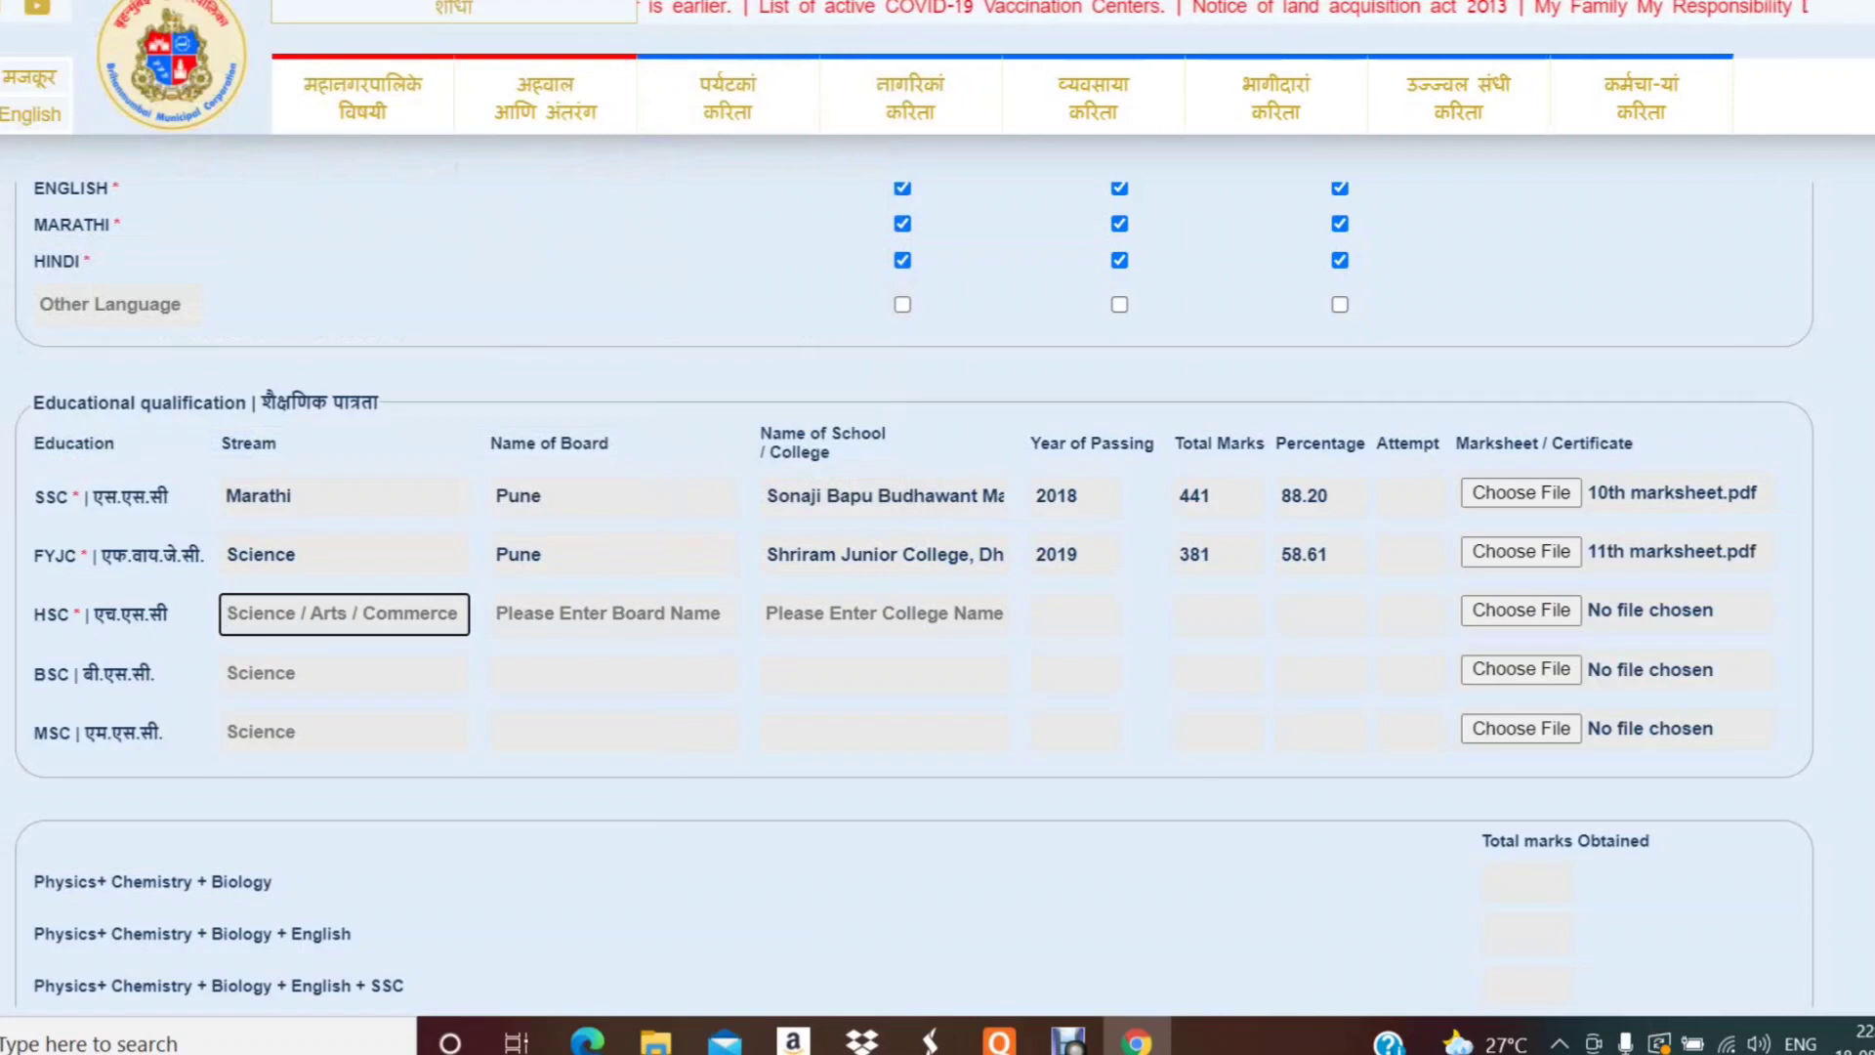
pyautogui.write('Science')
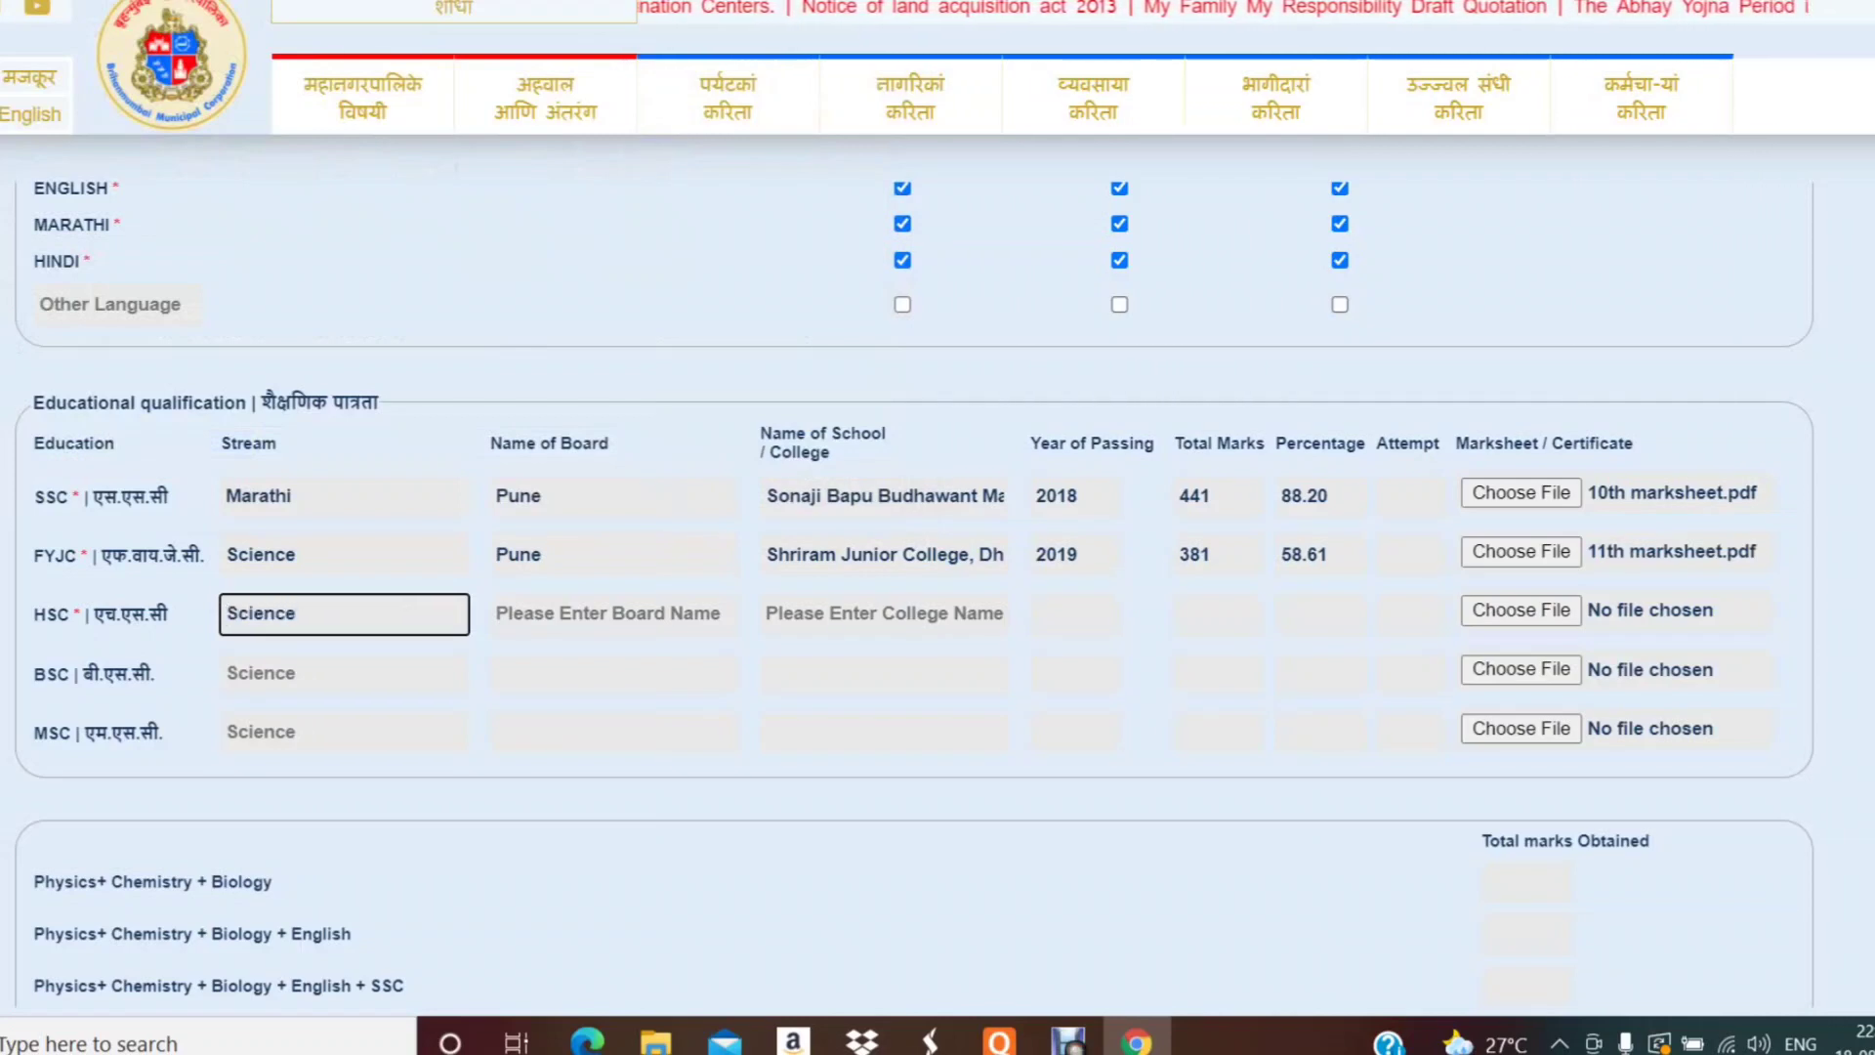
pyautogui.click(614, 613)
pyautogui.write('Pune')
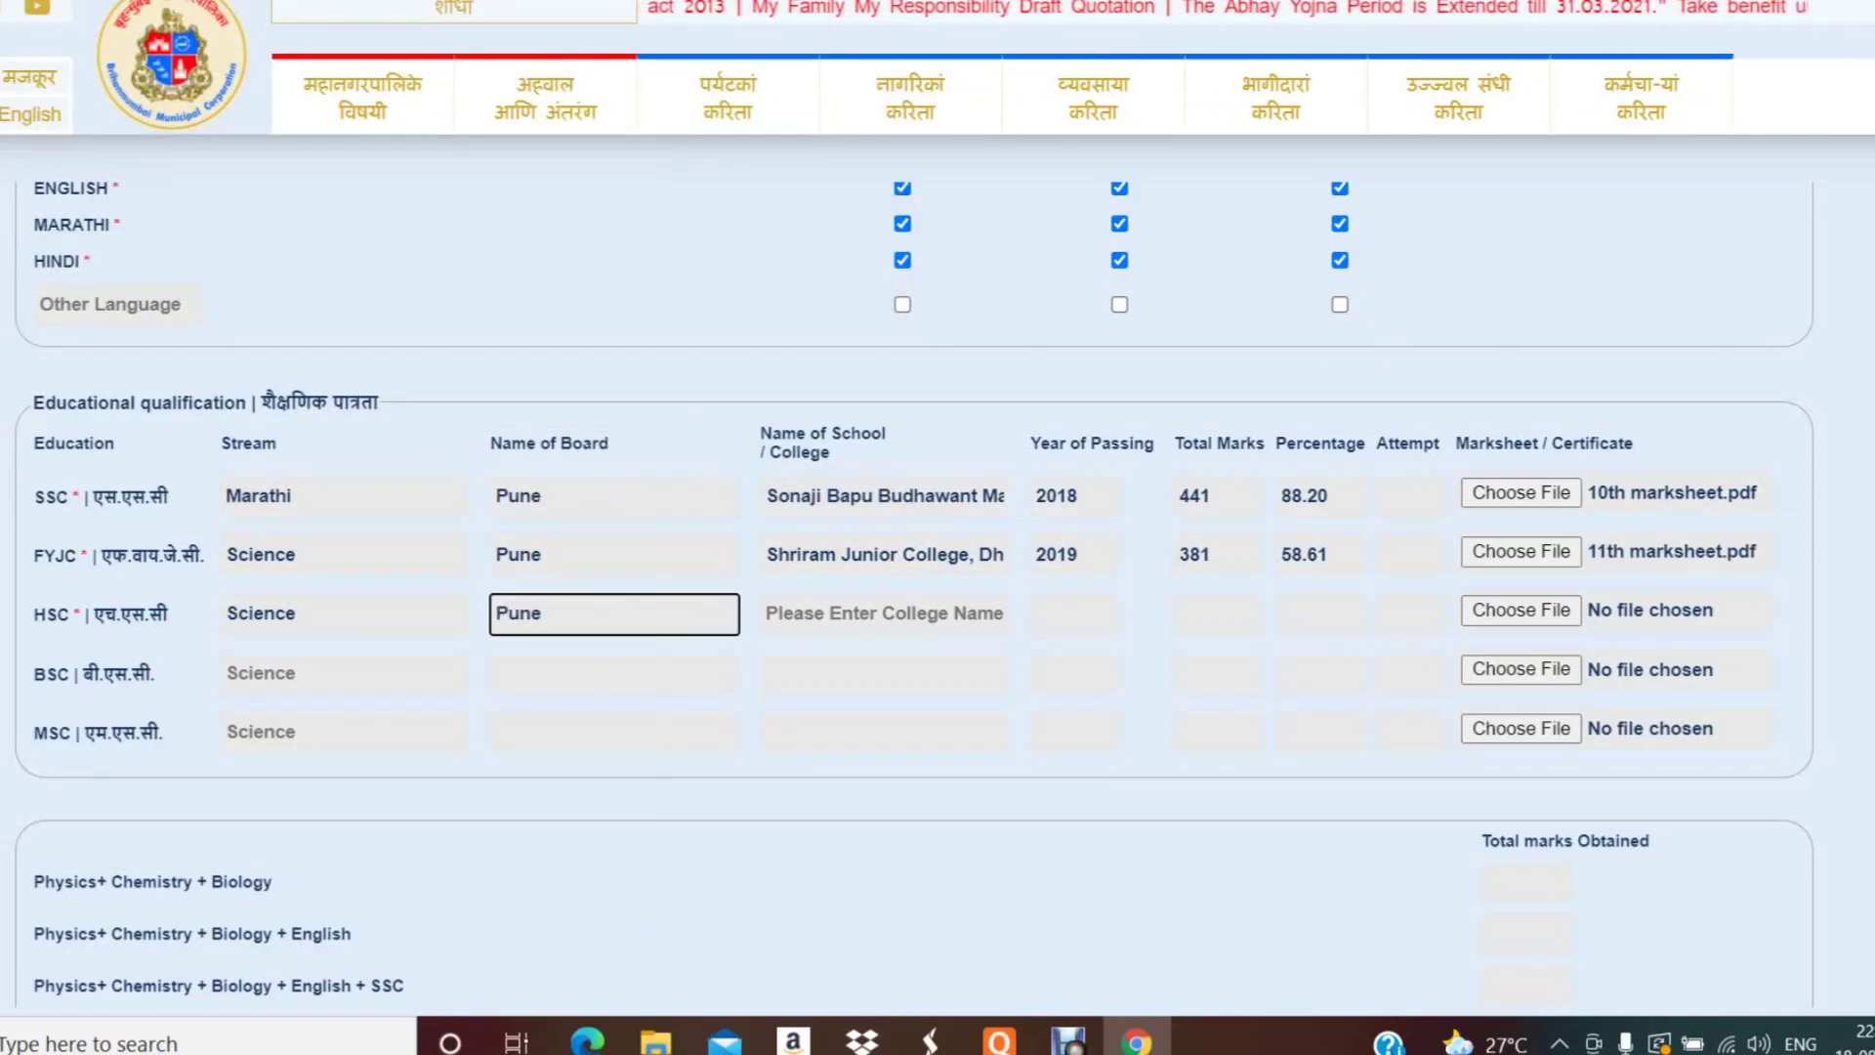
pyautogui.click(884, 613)
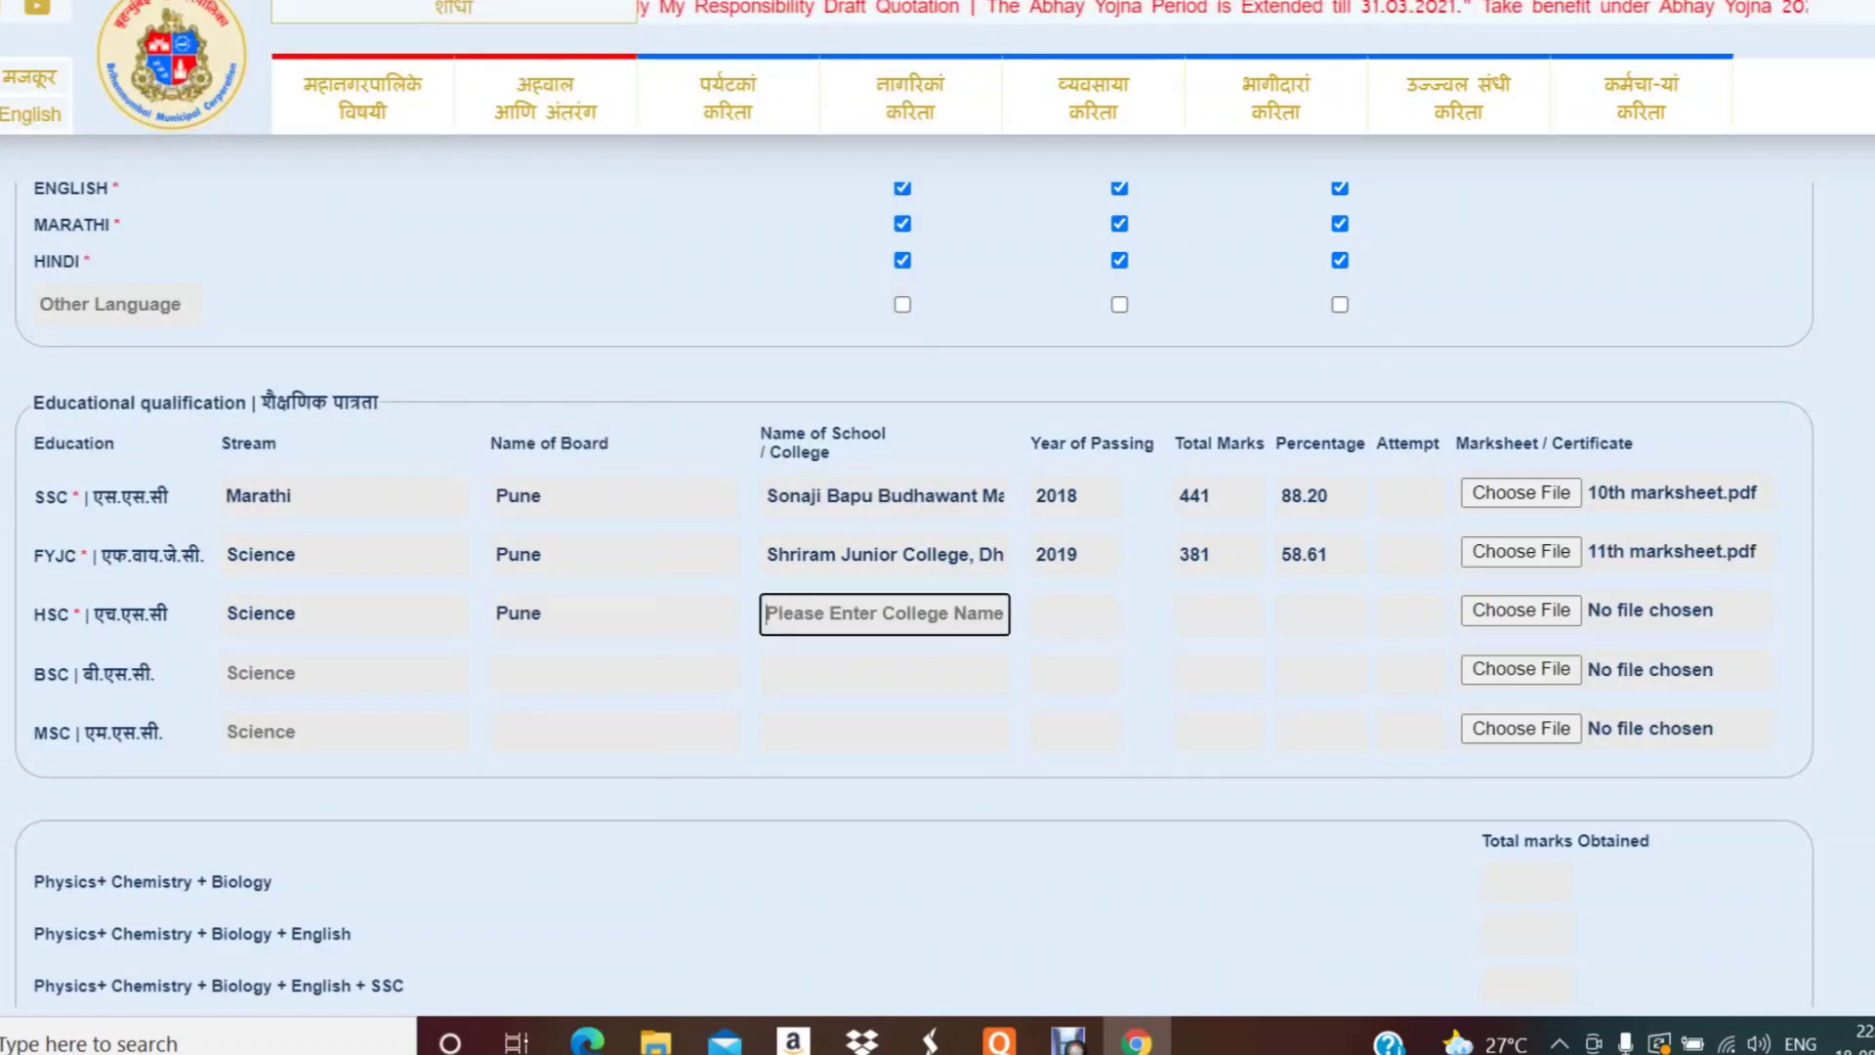
pyautogui.tripleClick(884, 555)
pyautogui.hotkey('ctrl', 'c')
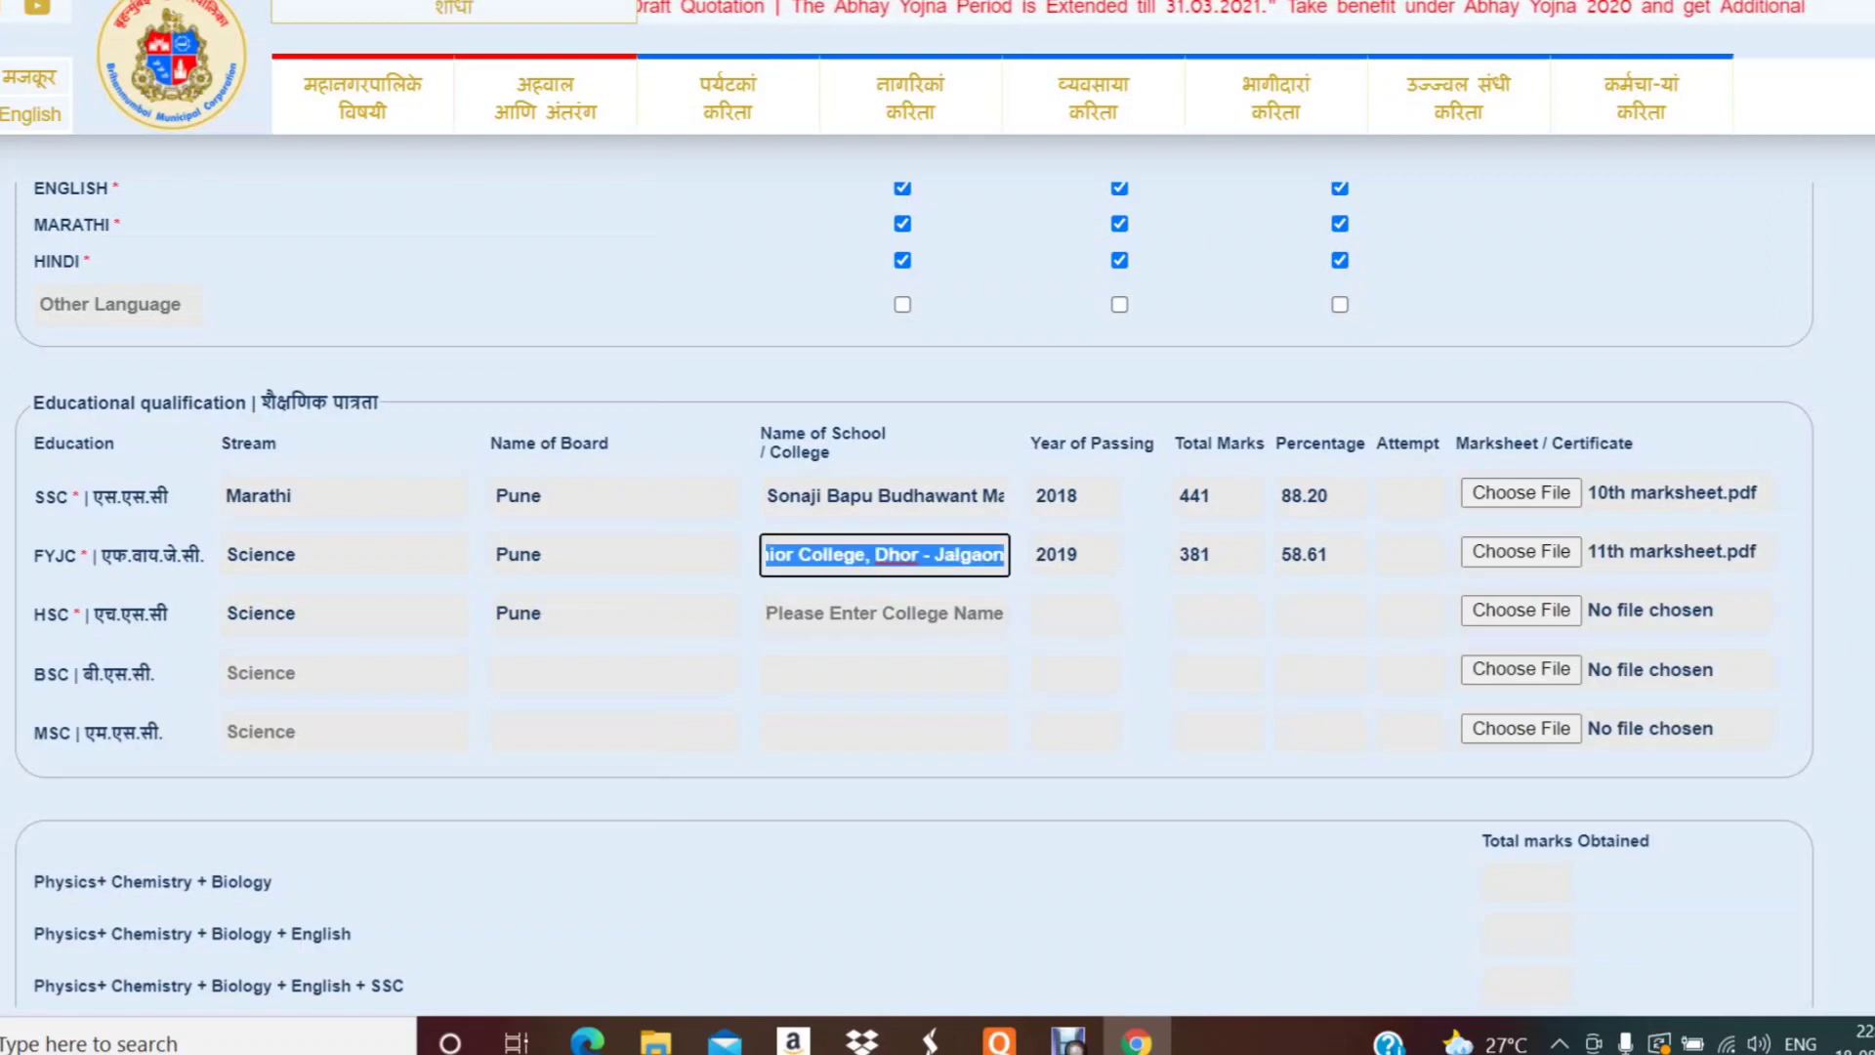
pyautogui.click(884, 613)
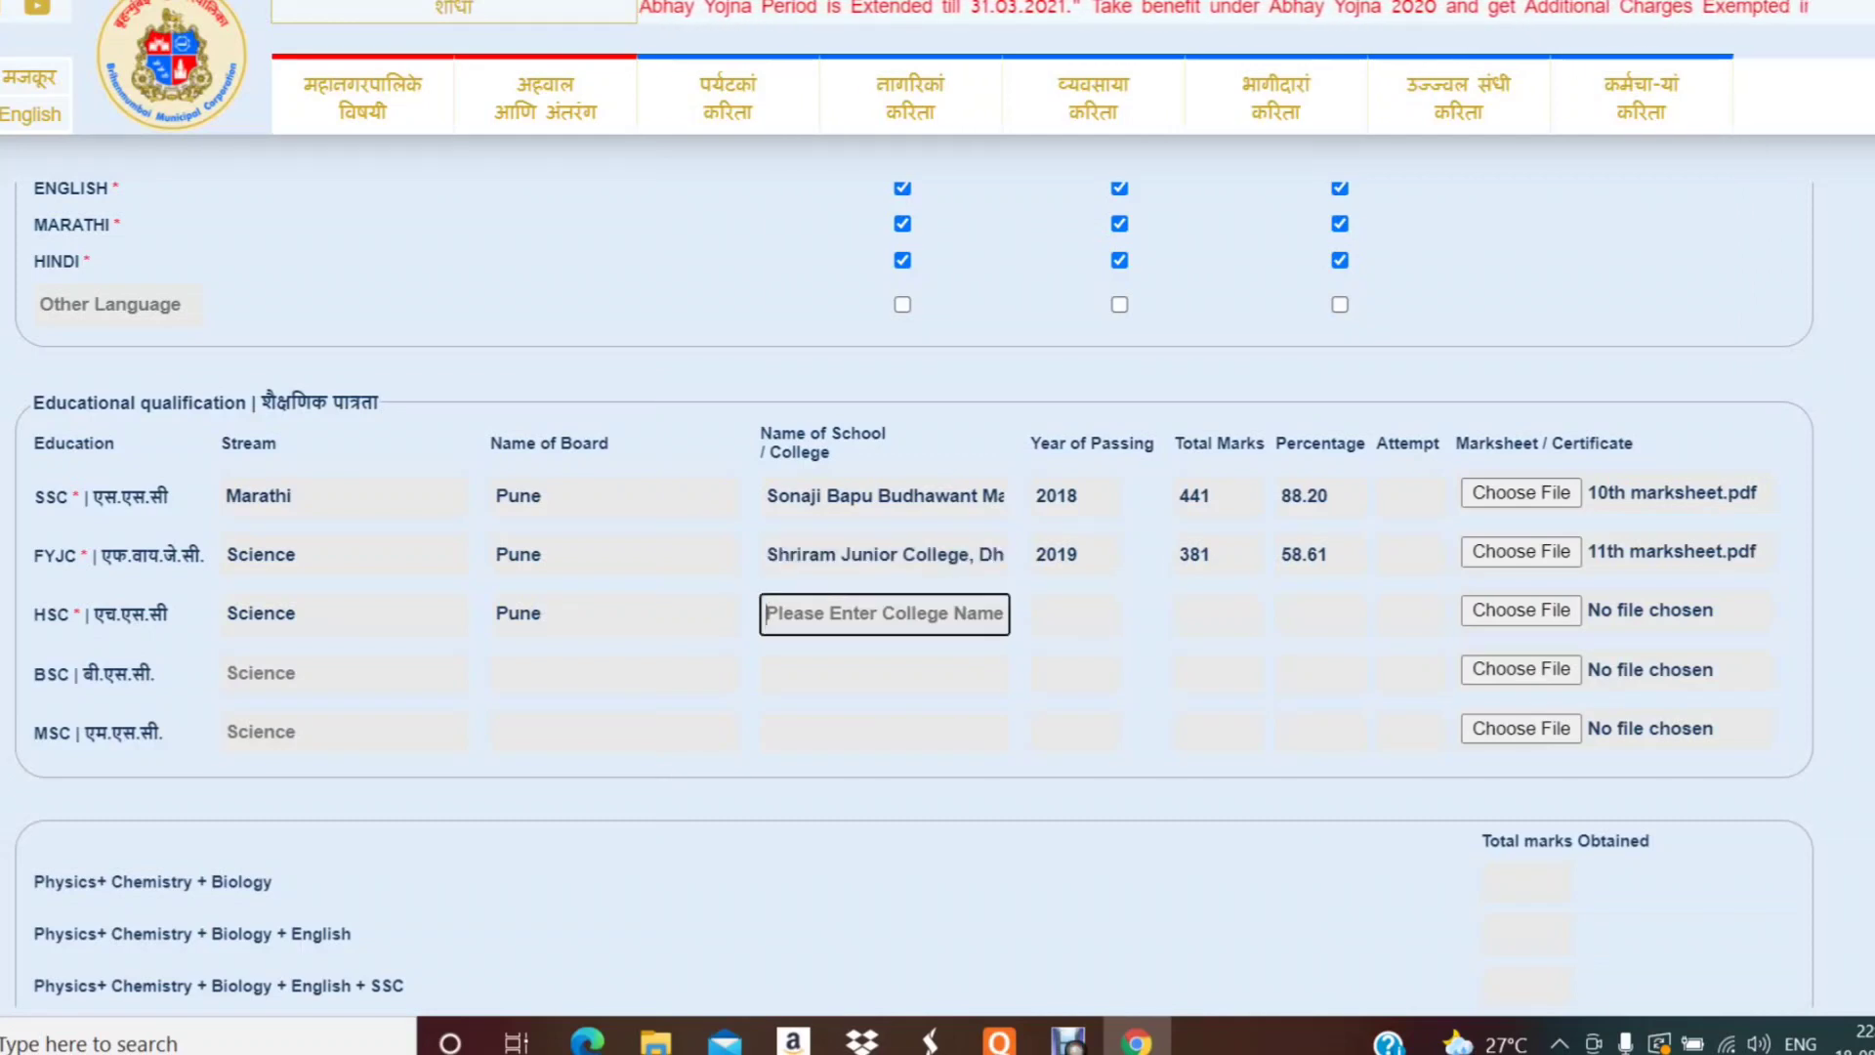
pyautogui.hotkey('ctrl', 'v')
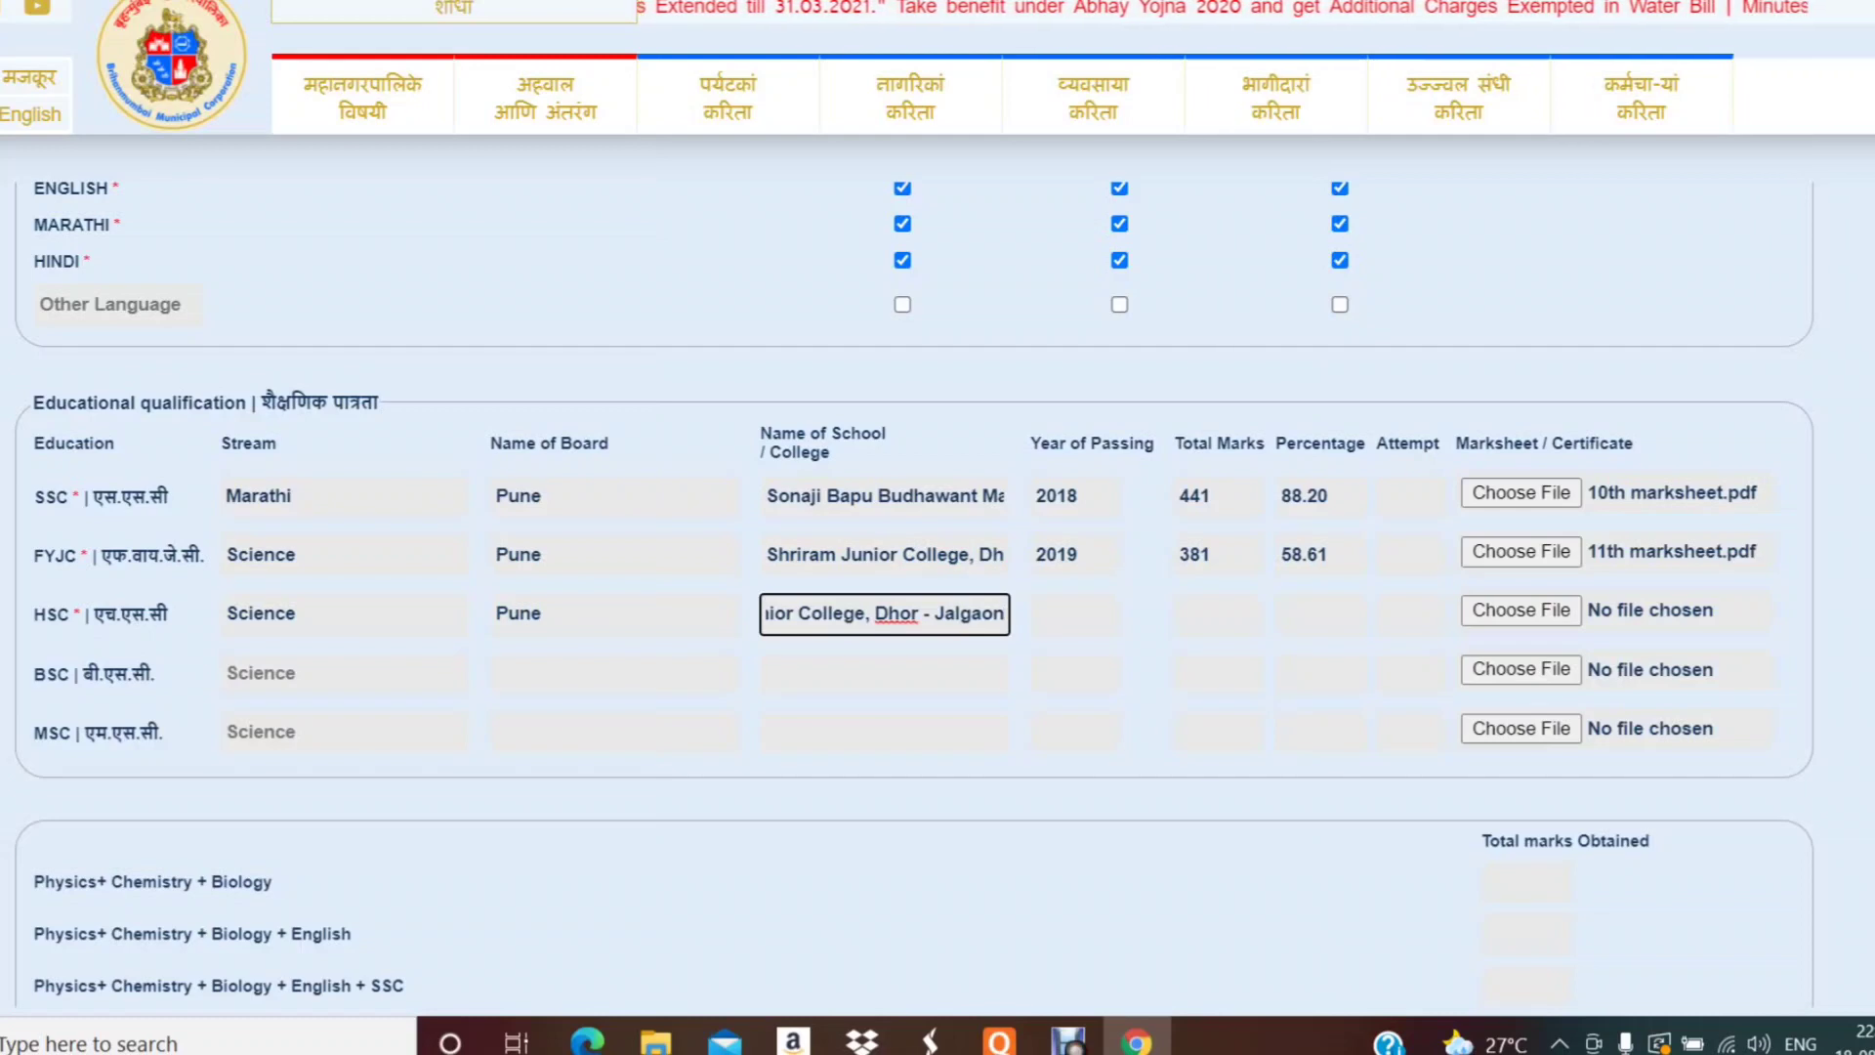
# - Enter HSC passing year 2020, total marks 482 and percentage 74.12
pyautogui.click(1076, 615)
pyautogui.write('2020')
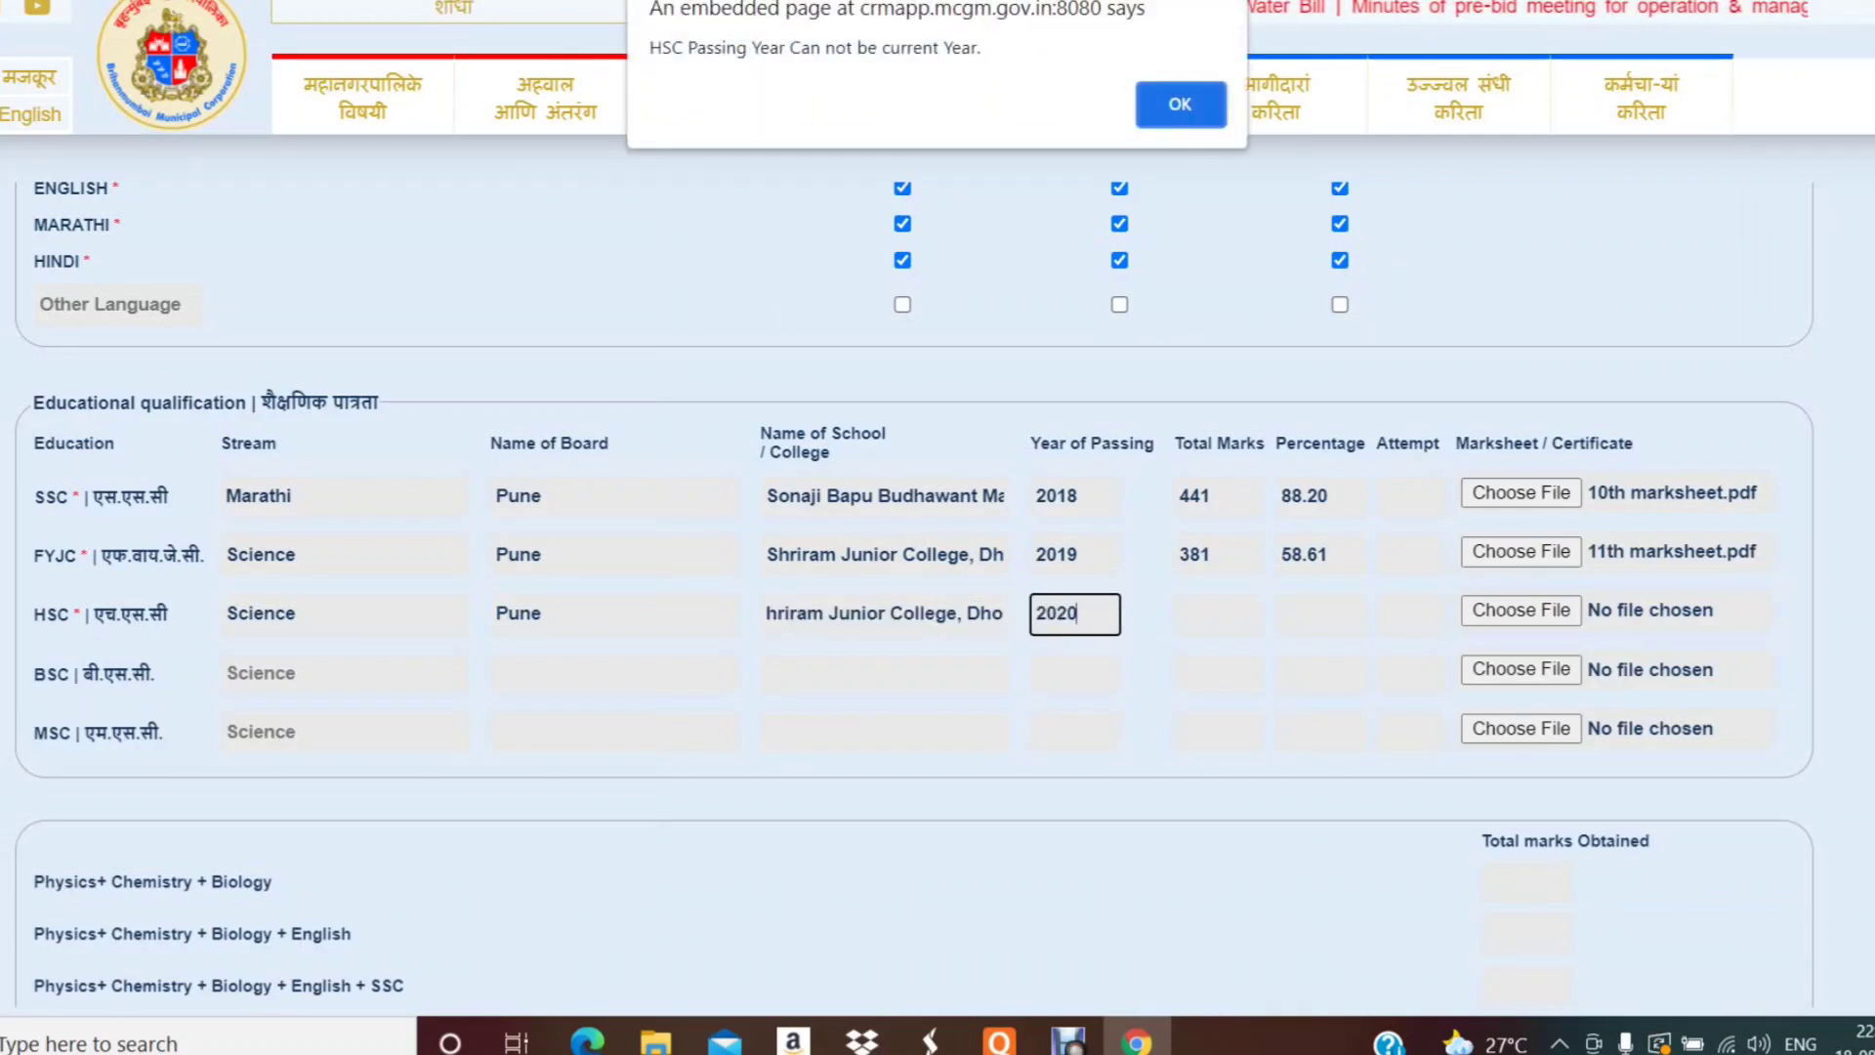
pyautogui.click(1180, 104)
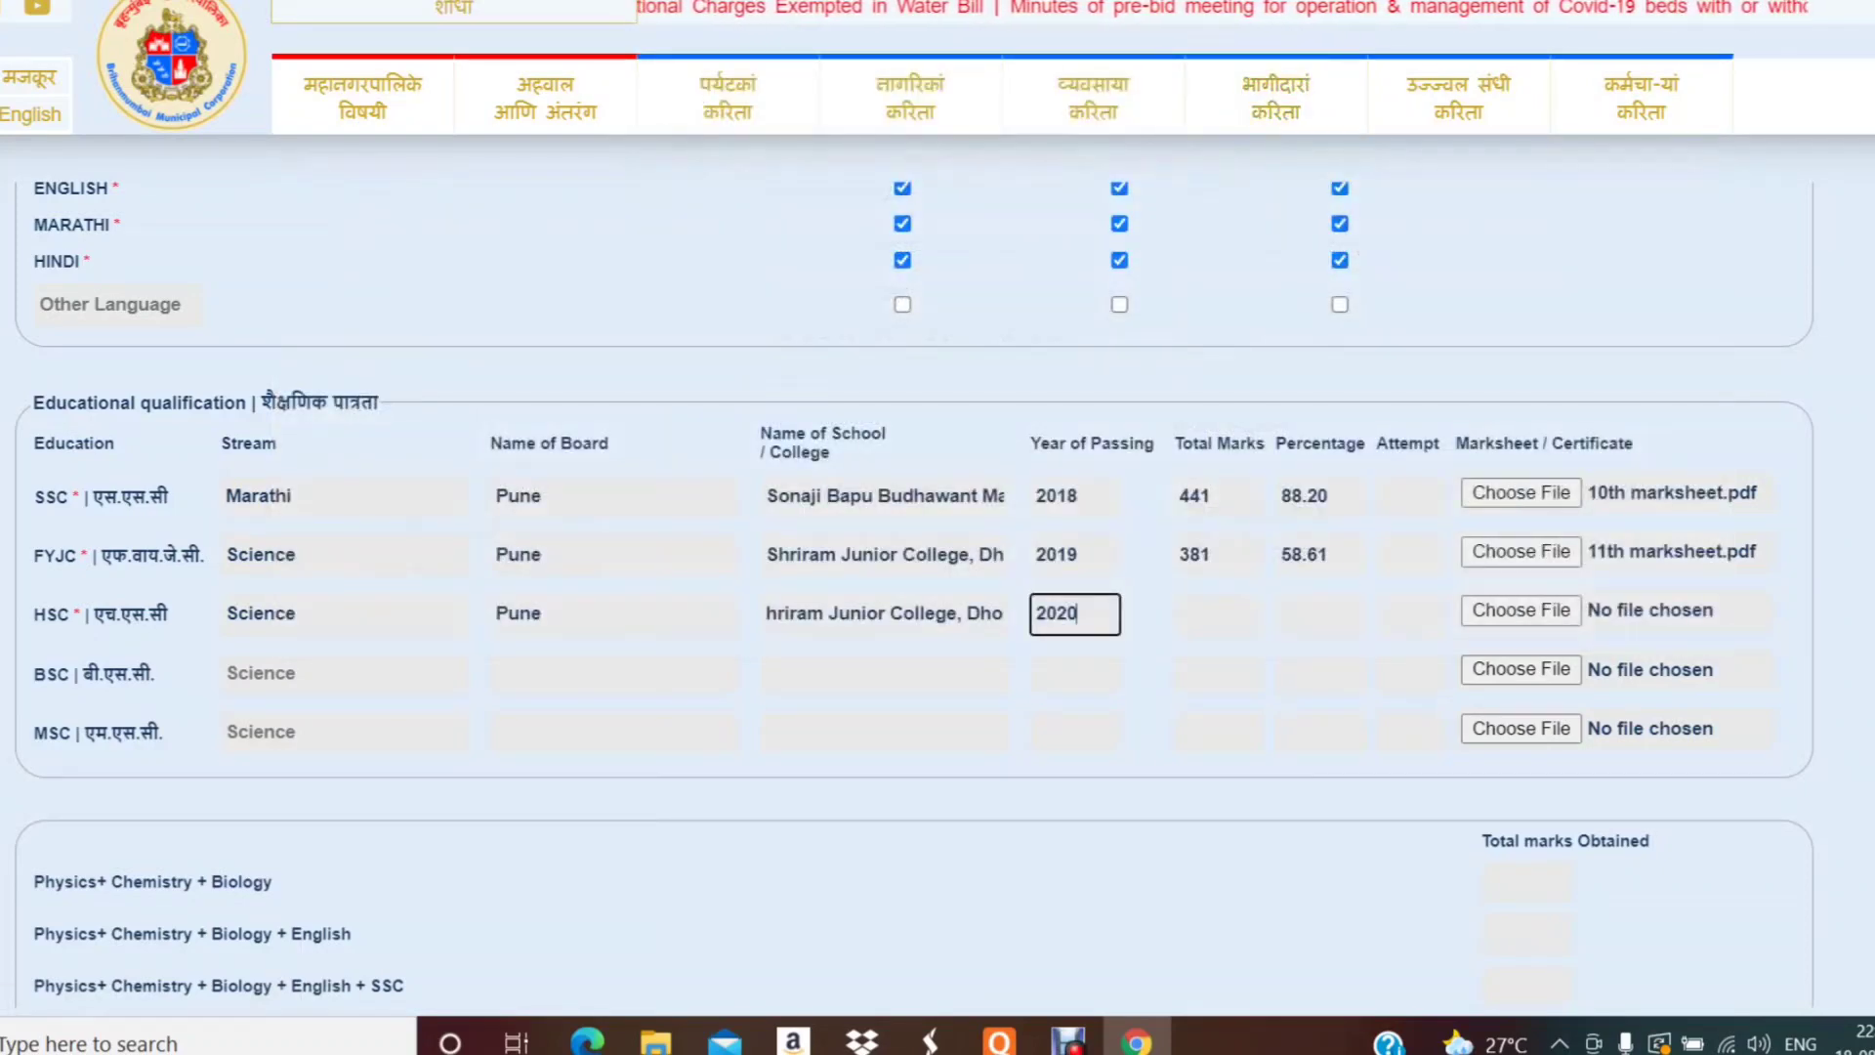
pyautogui.click(1218, 614)
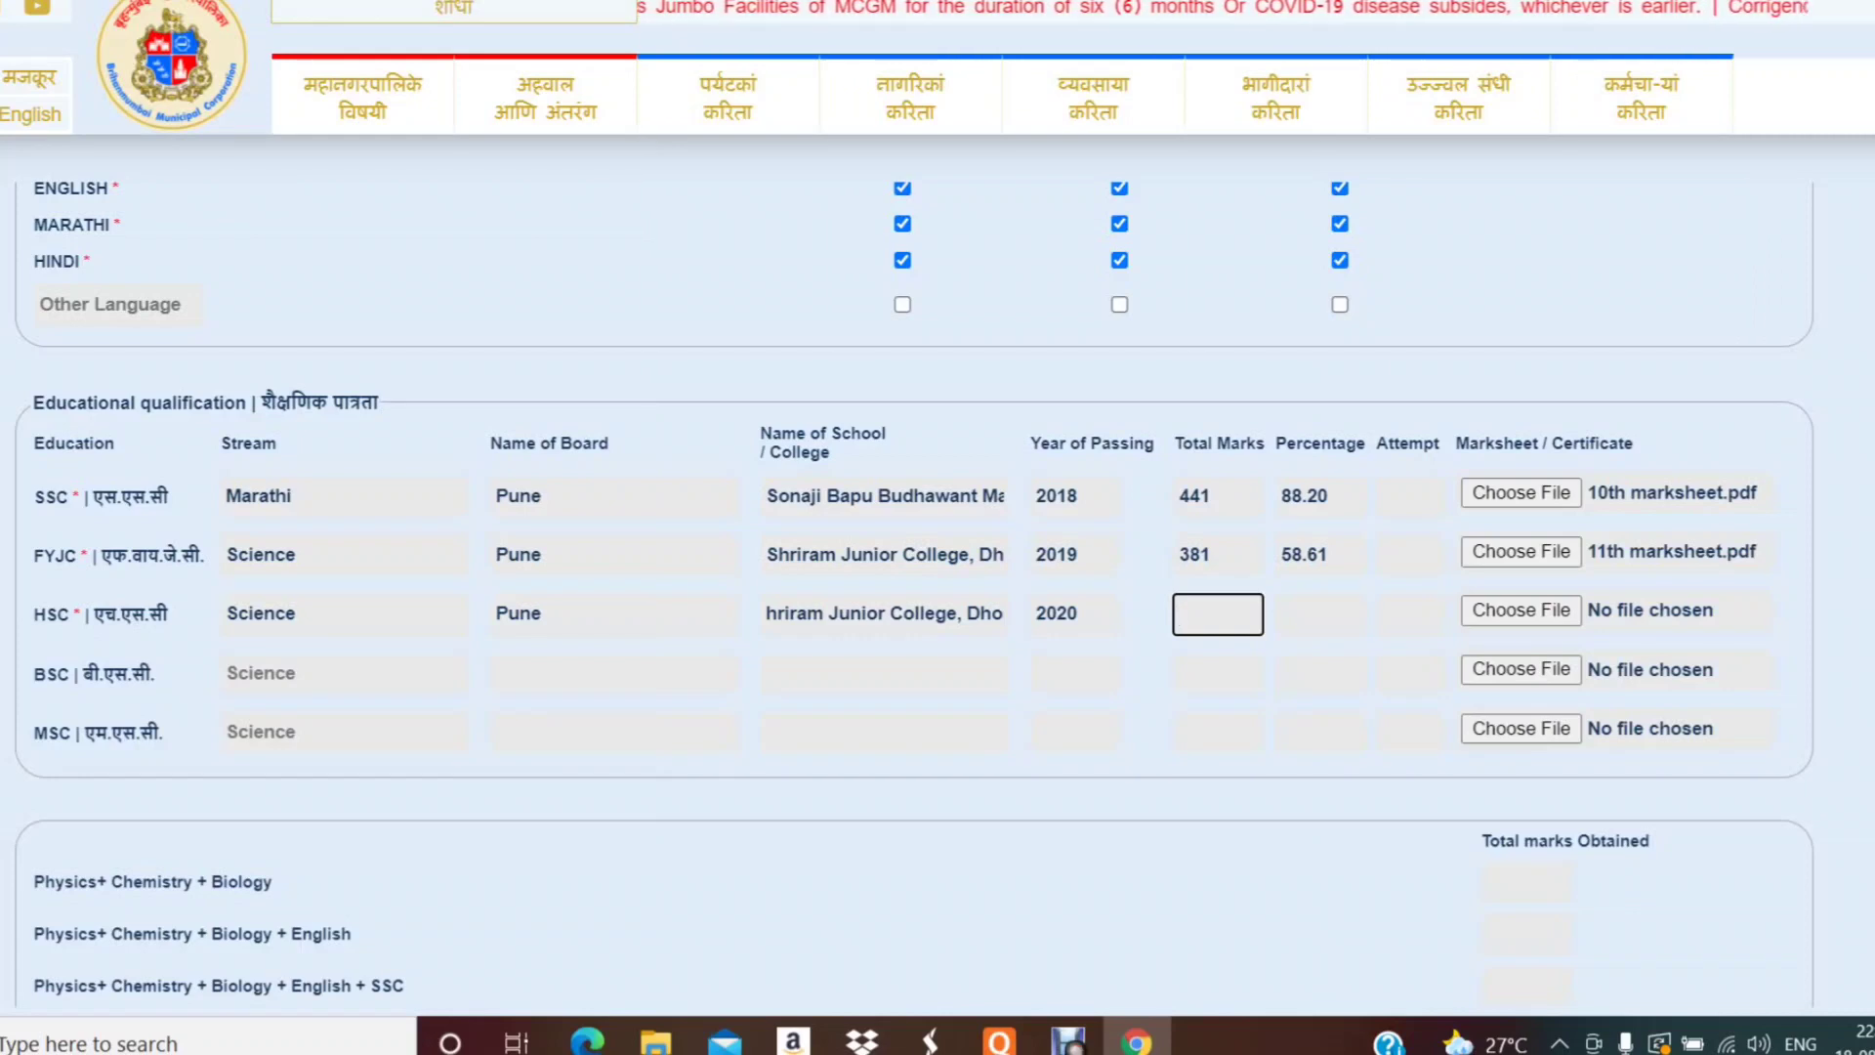
pyautogui.write('482')
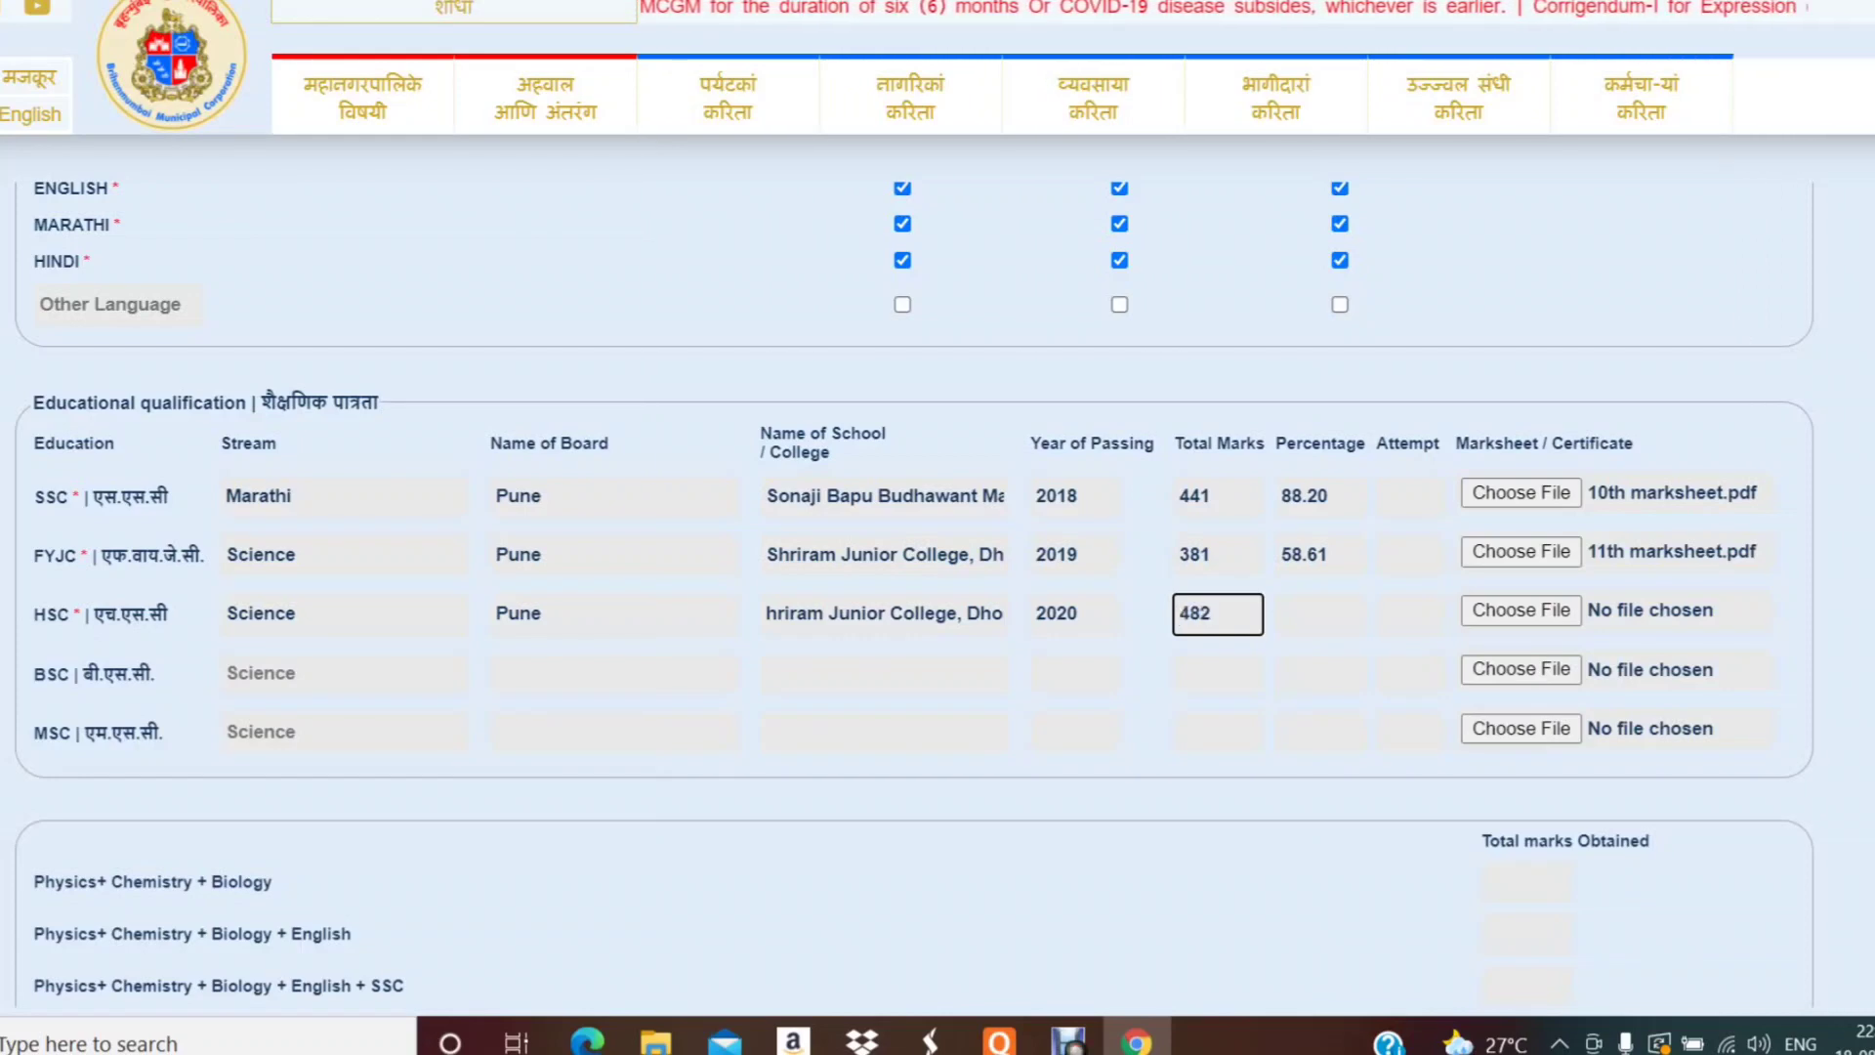
pyautogui.press('Tab')
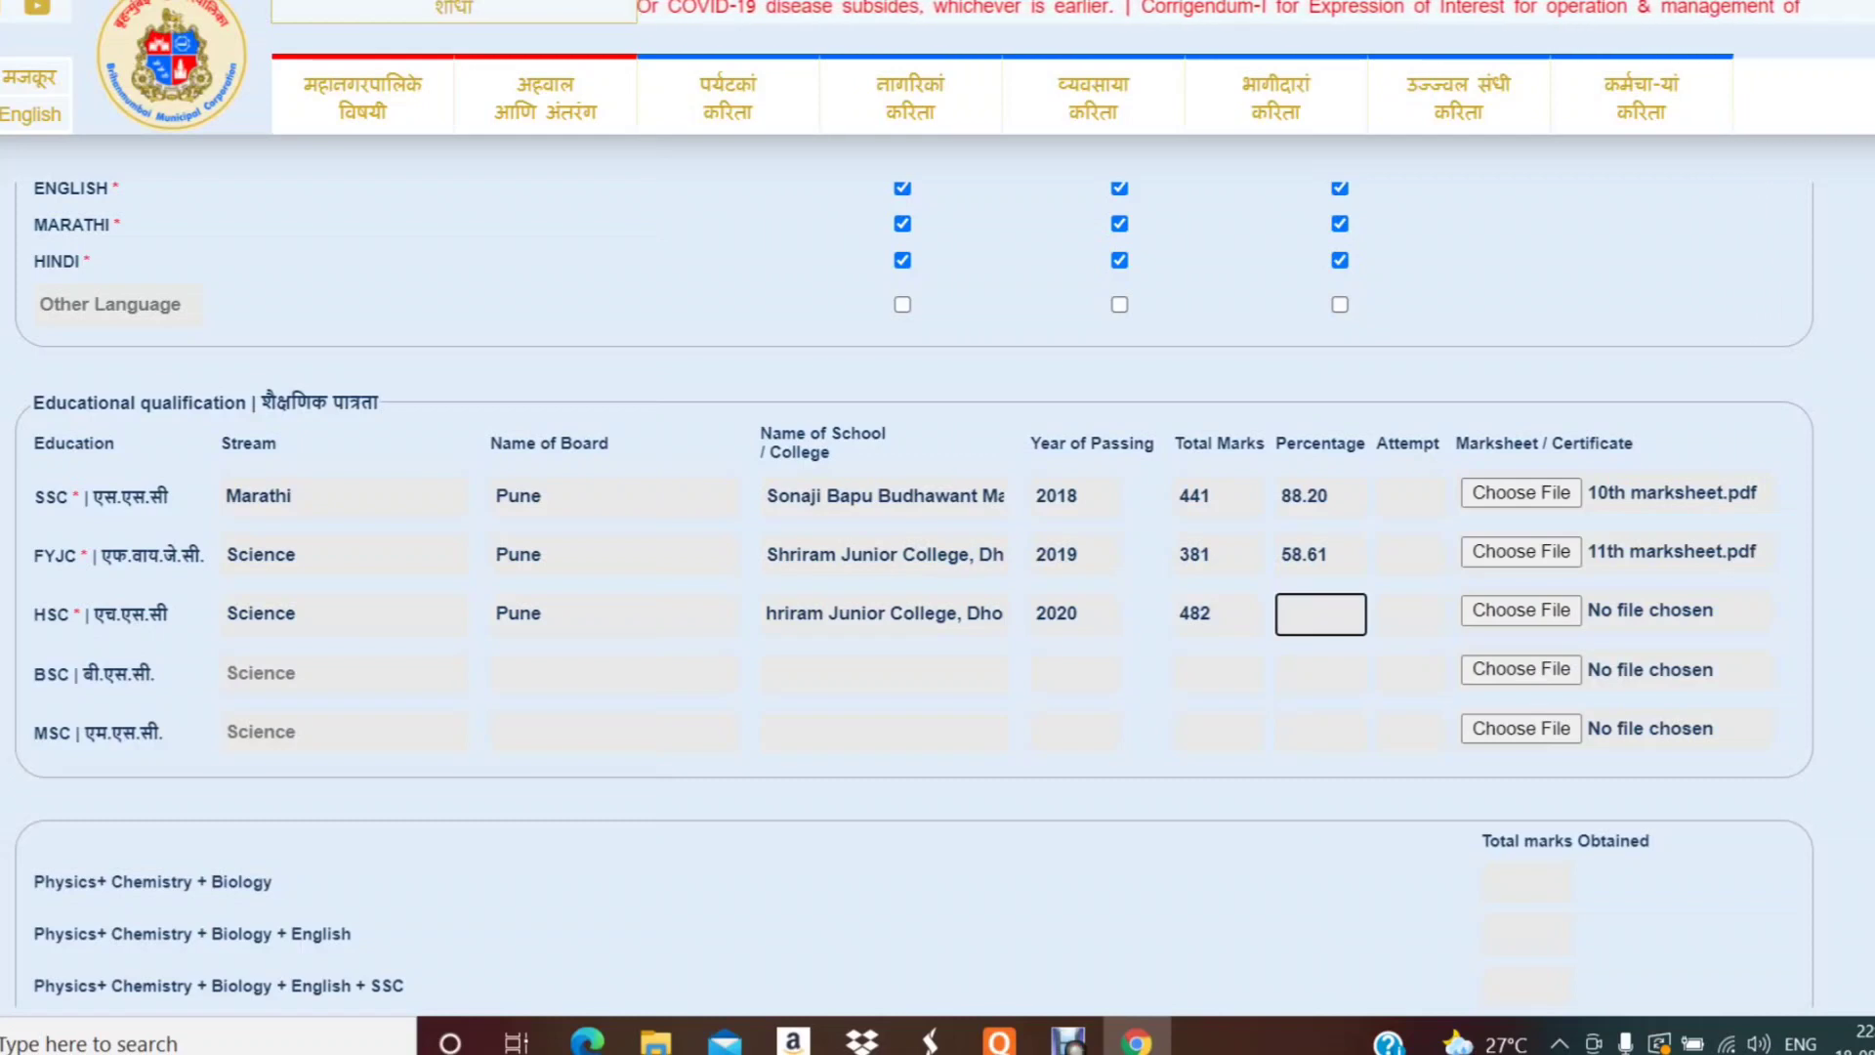
pyautogui.write('74.12')
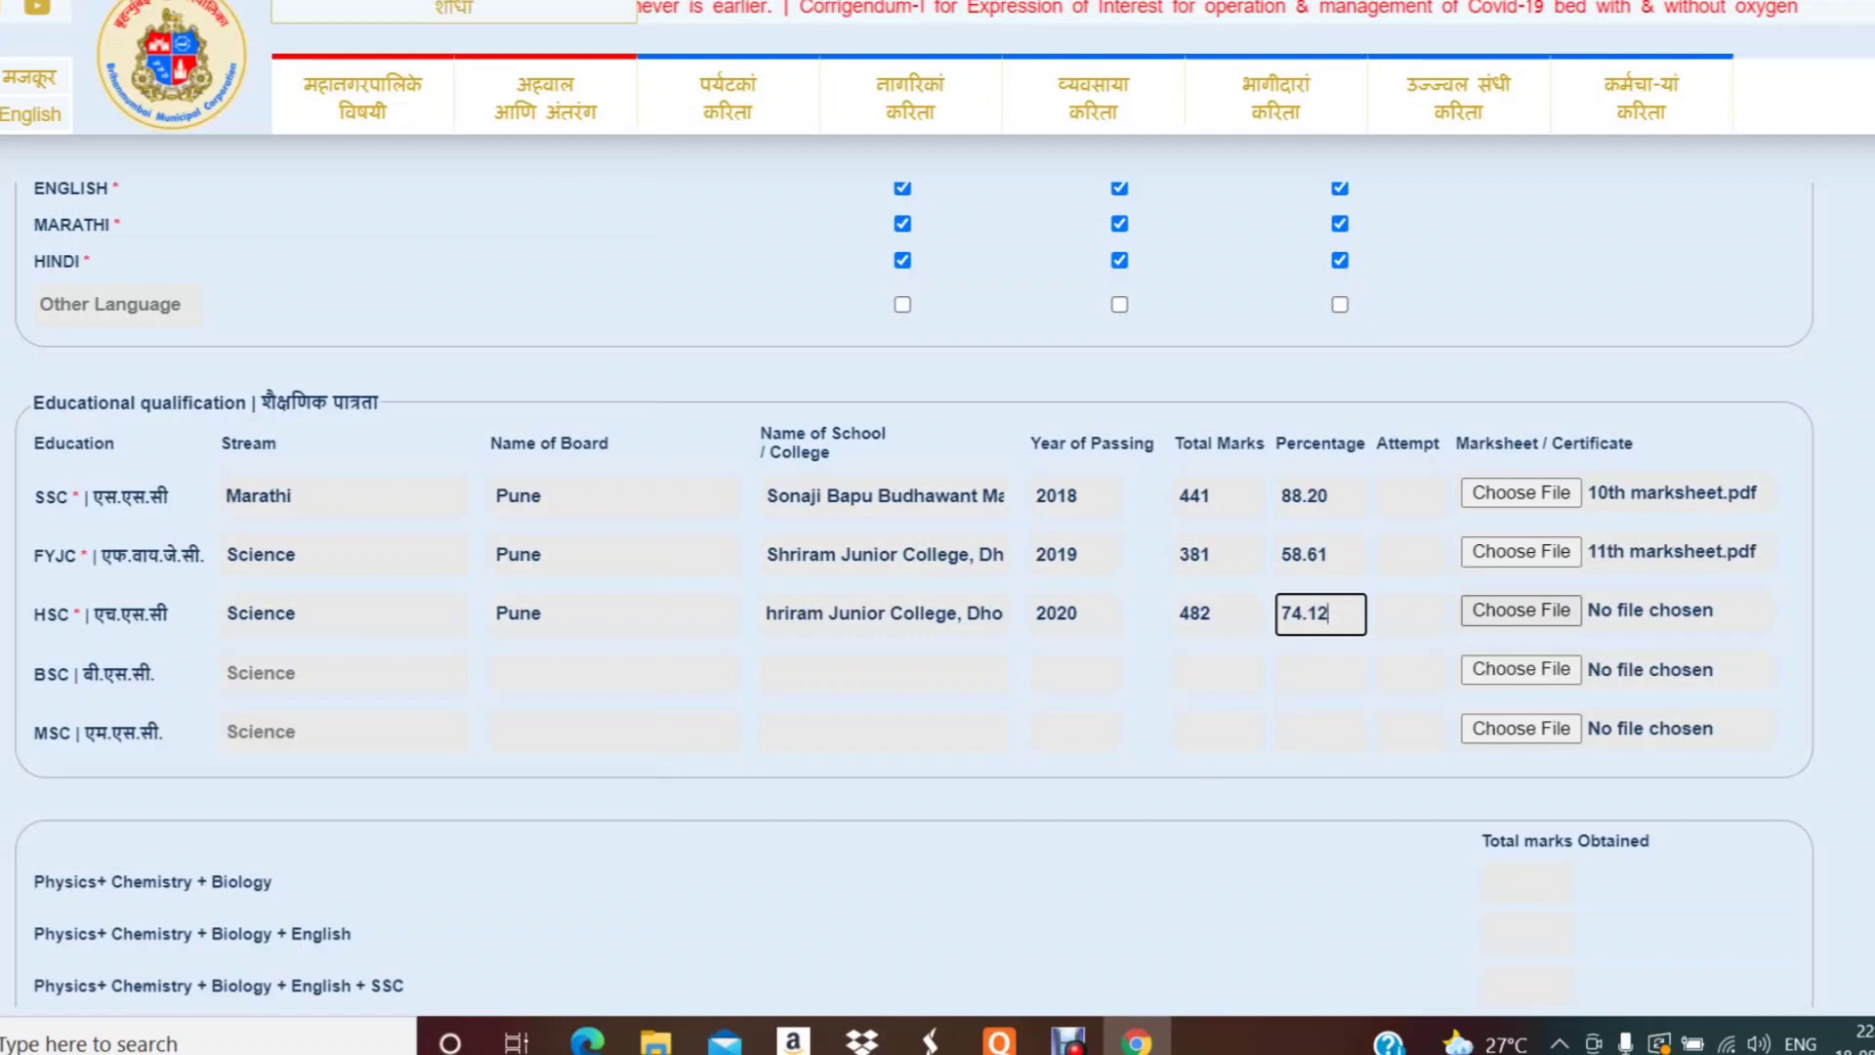
pyautogui.press('Tab')
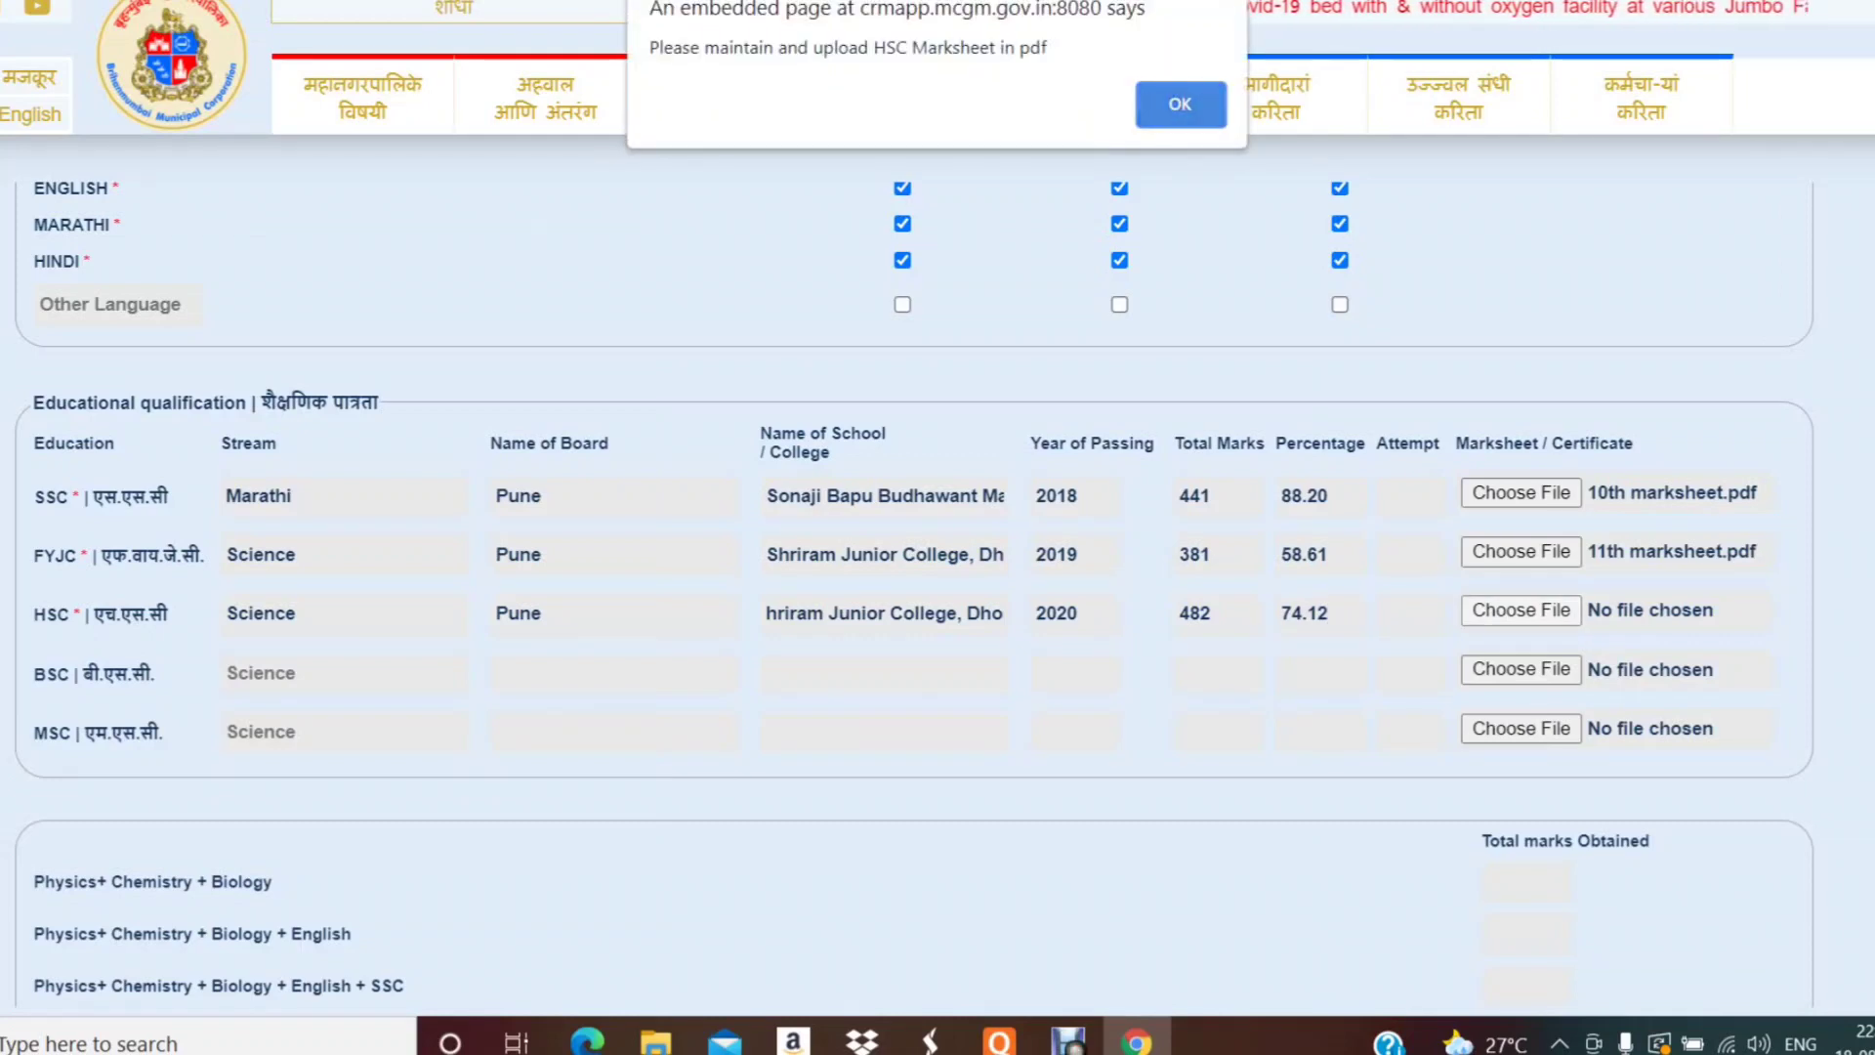
# - Attach 12 th marksheet.pdf to the HSC row
pyautogui.click(1179, 103)
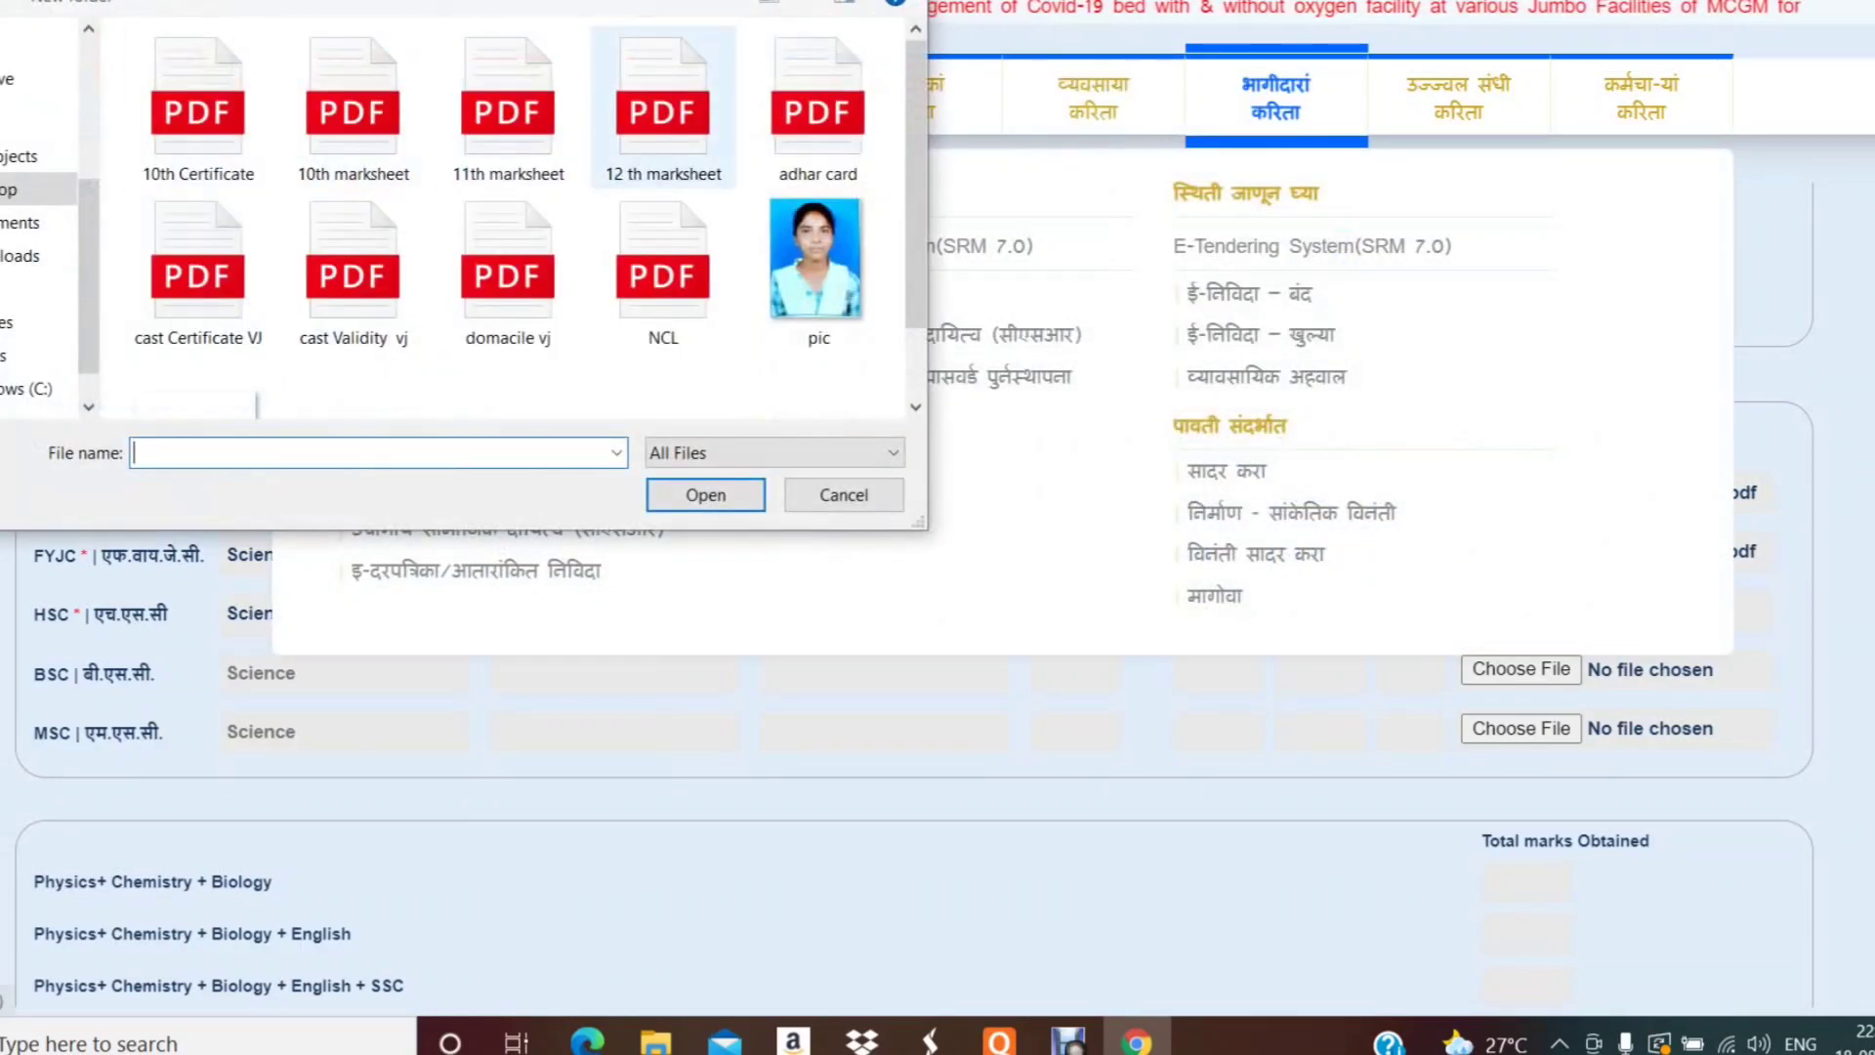
pyautogui.click(663, 109)
pyautogui.click(705, 495)
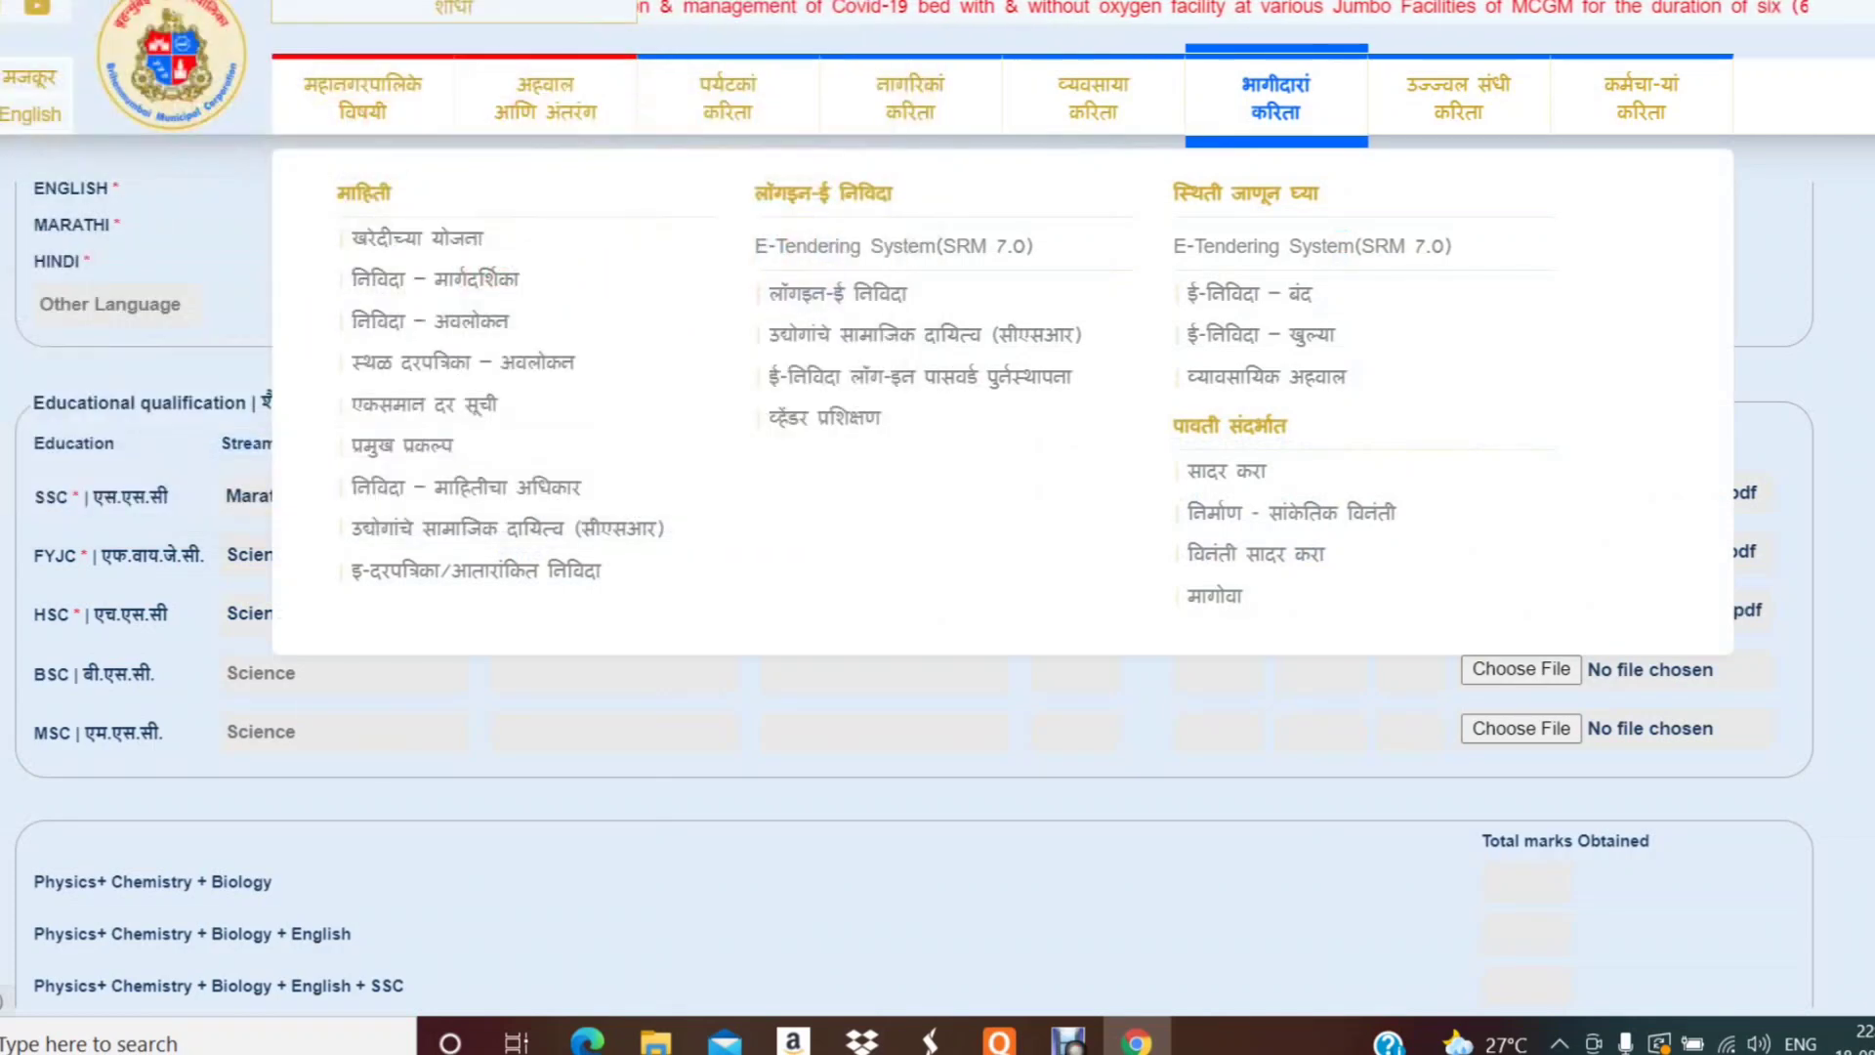
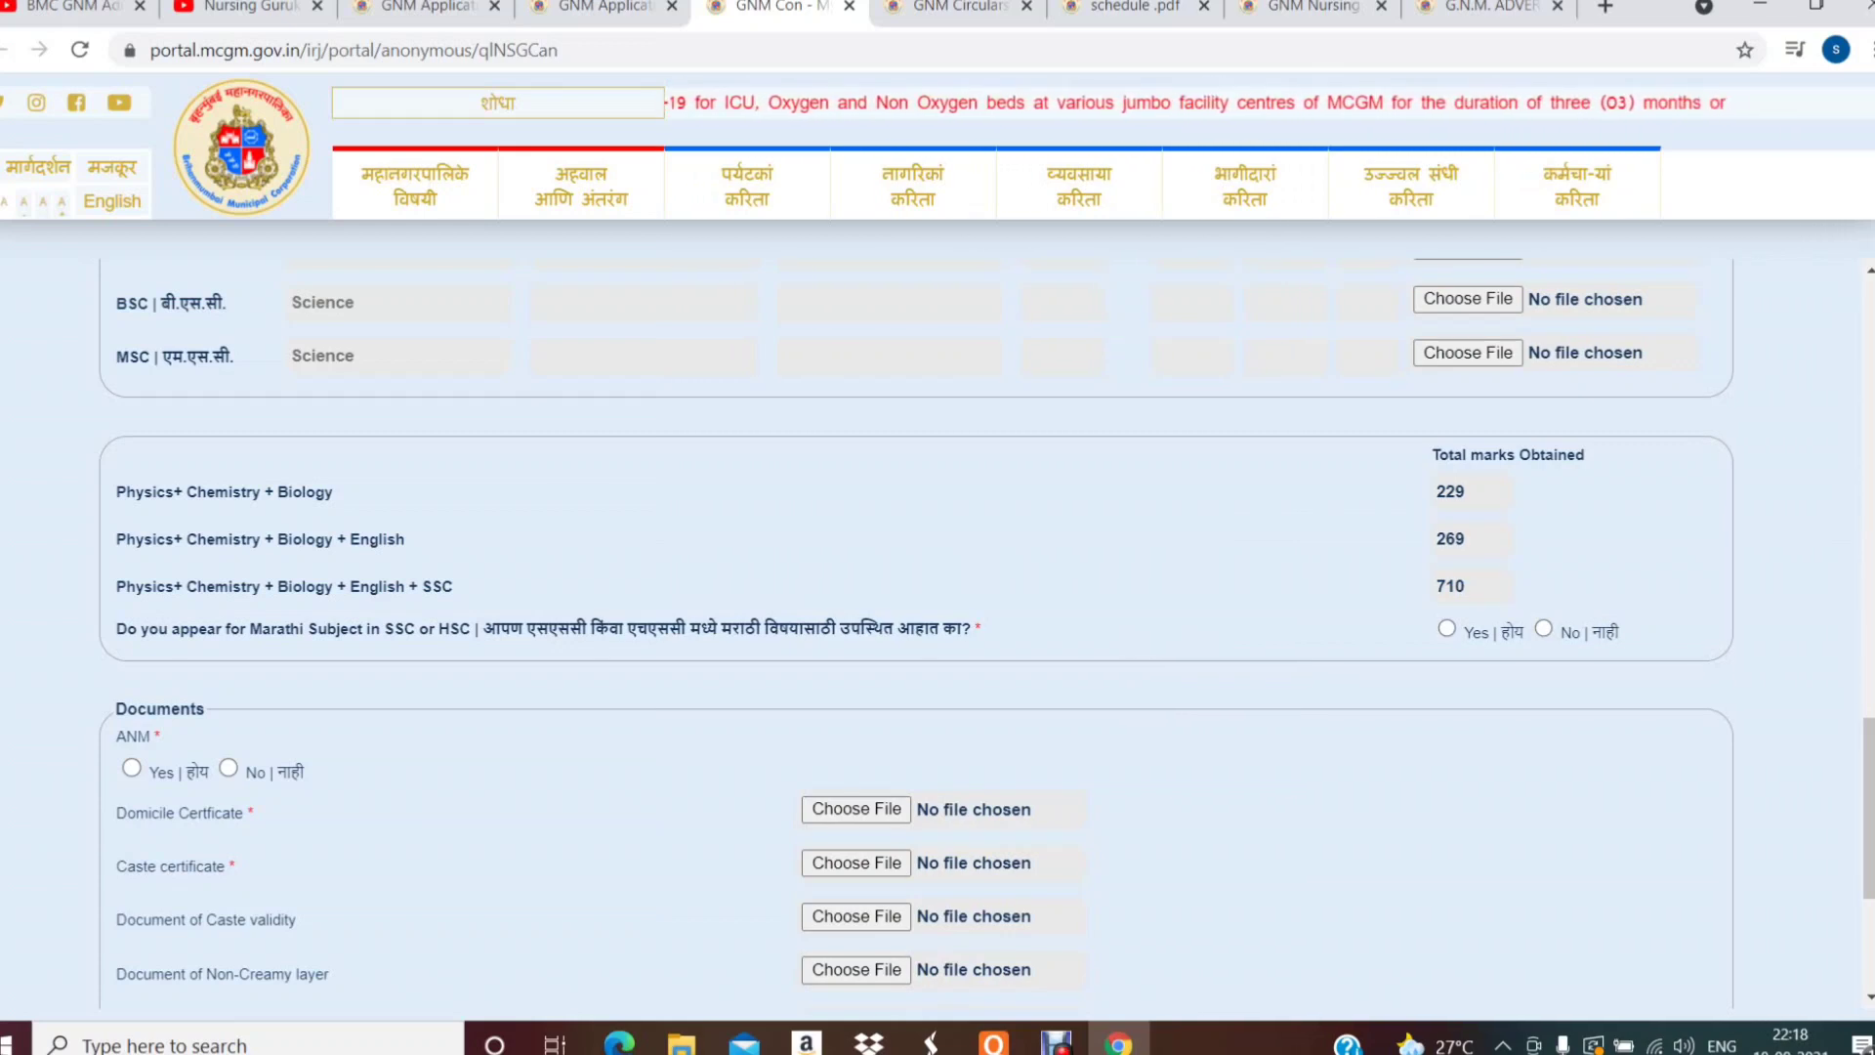
# - Answer Yes to the Marathi subject question
pyautogui.click(1446, 628)
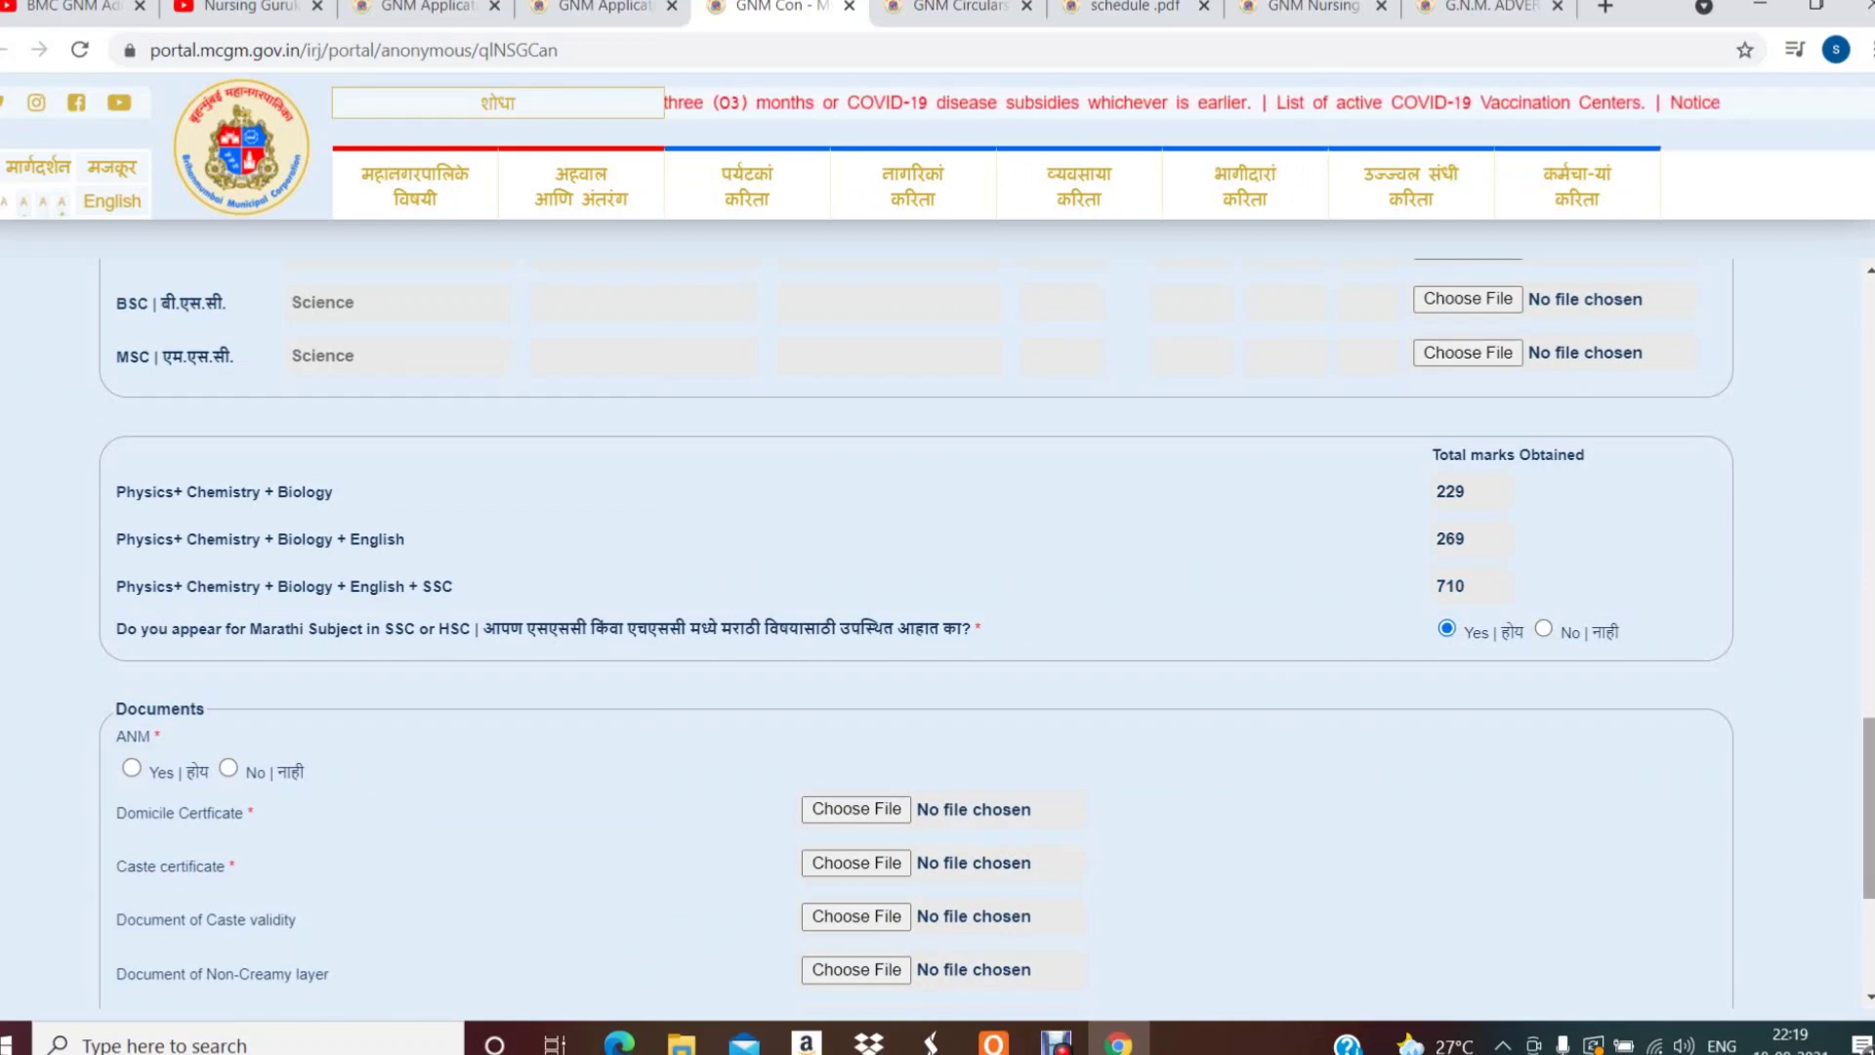
pyautogui.scroll(-2, 938, 630)
pyautogui.scroll(-2, 937, 630)
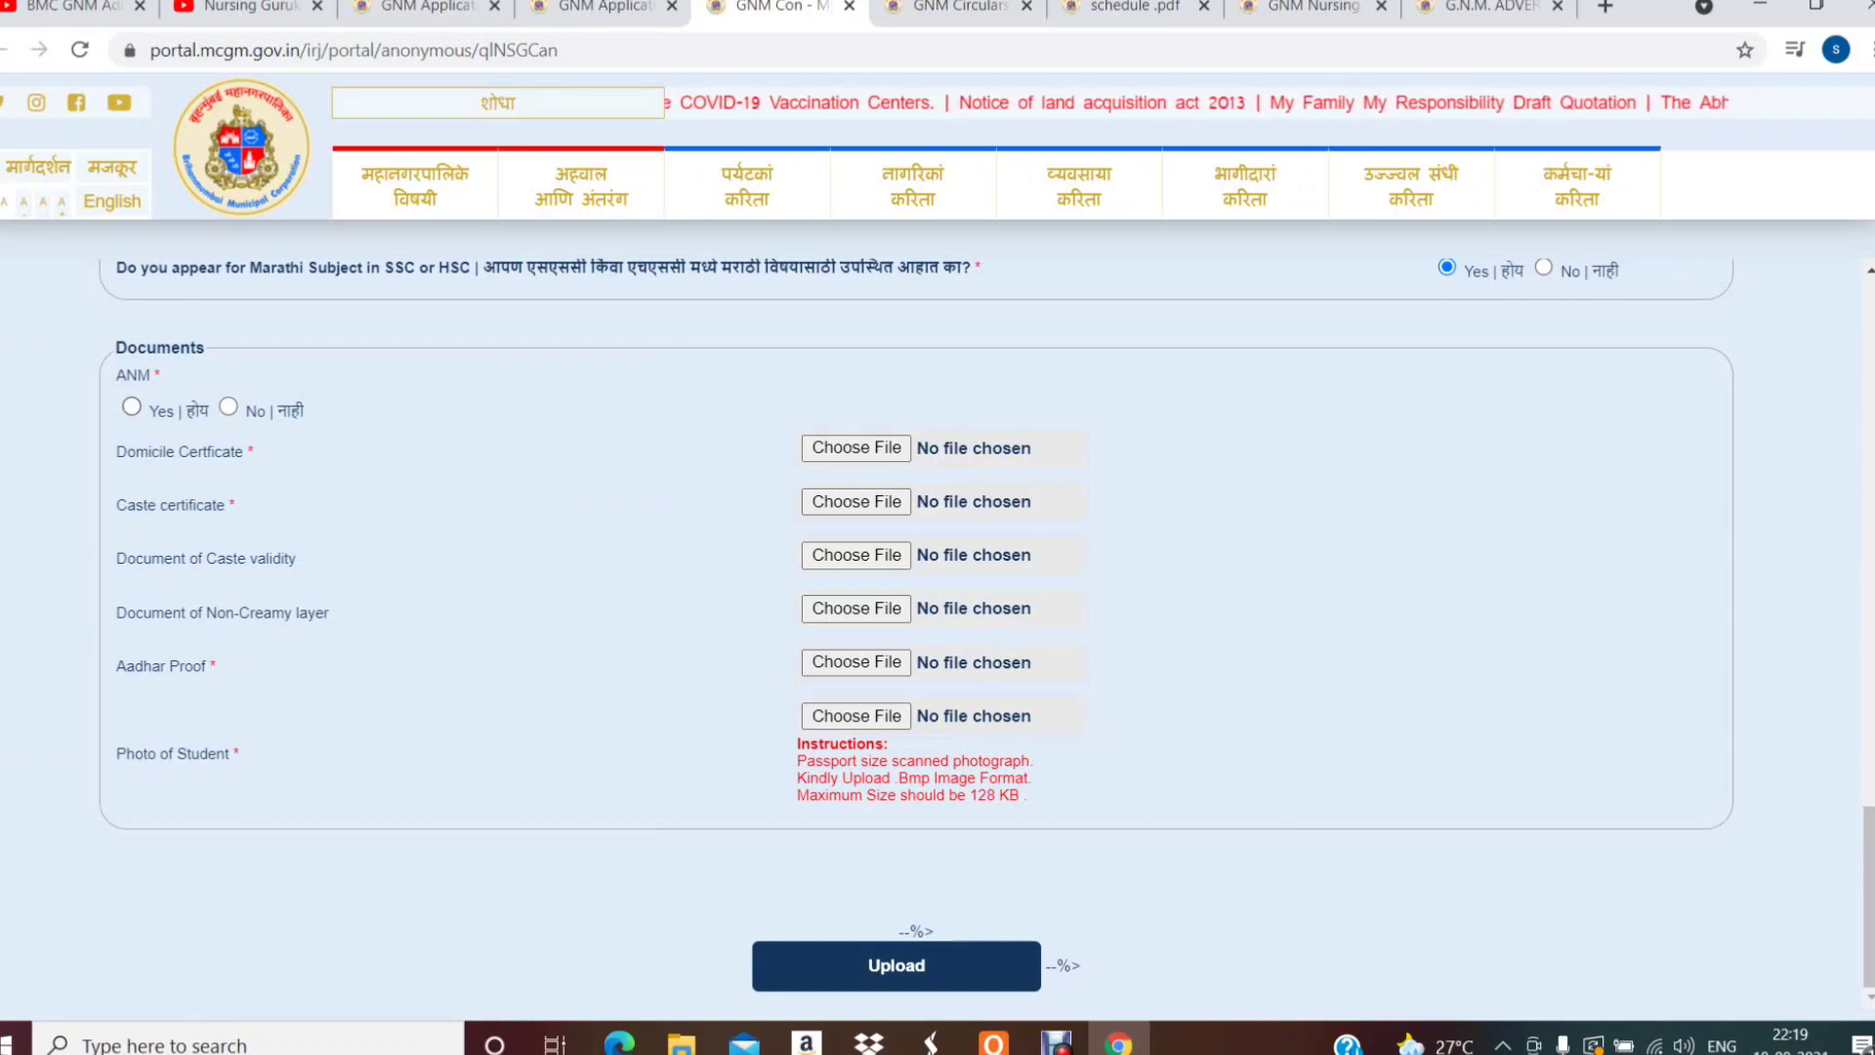
# - Set the ANM question to No and start choosing the Domicile Certificate file
pyautogui.click(131, 407)
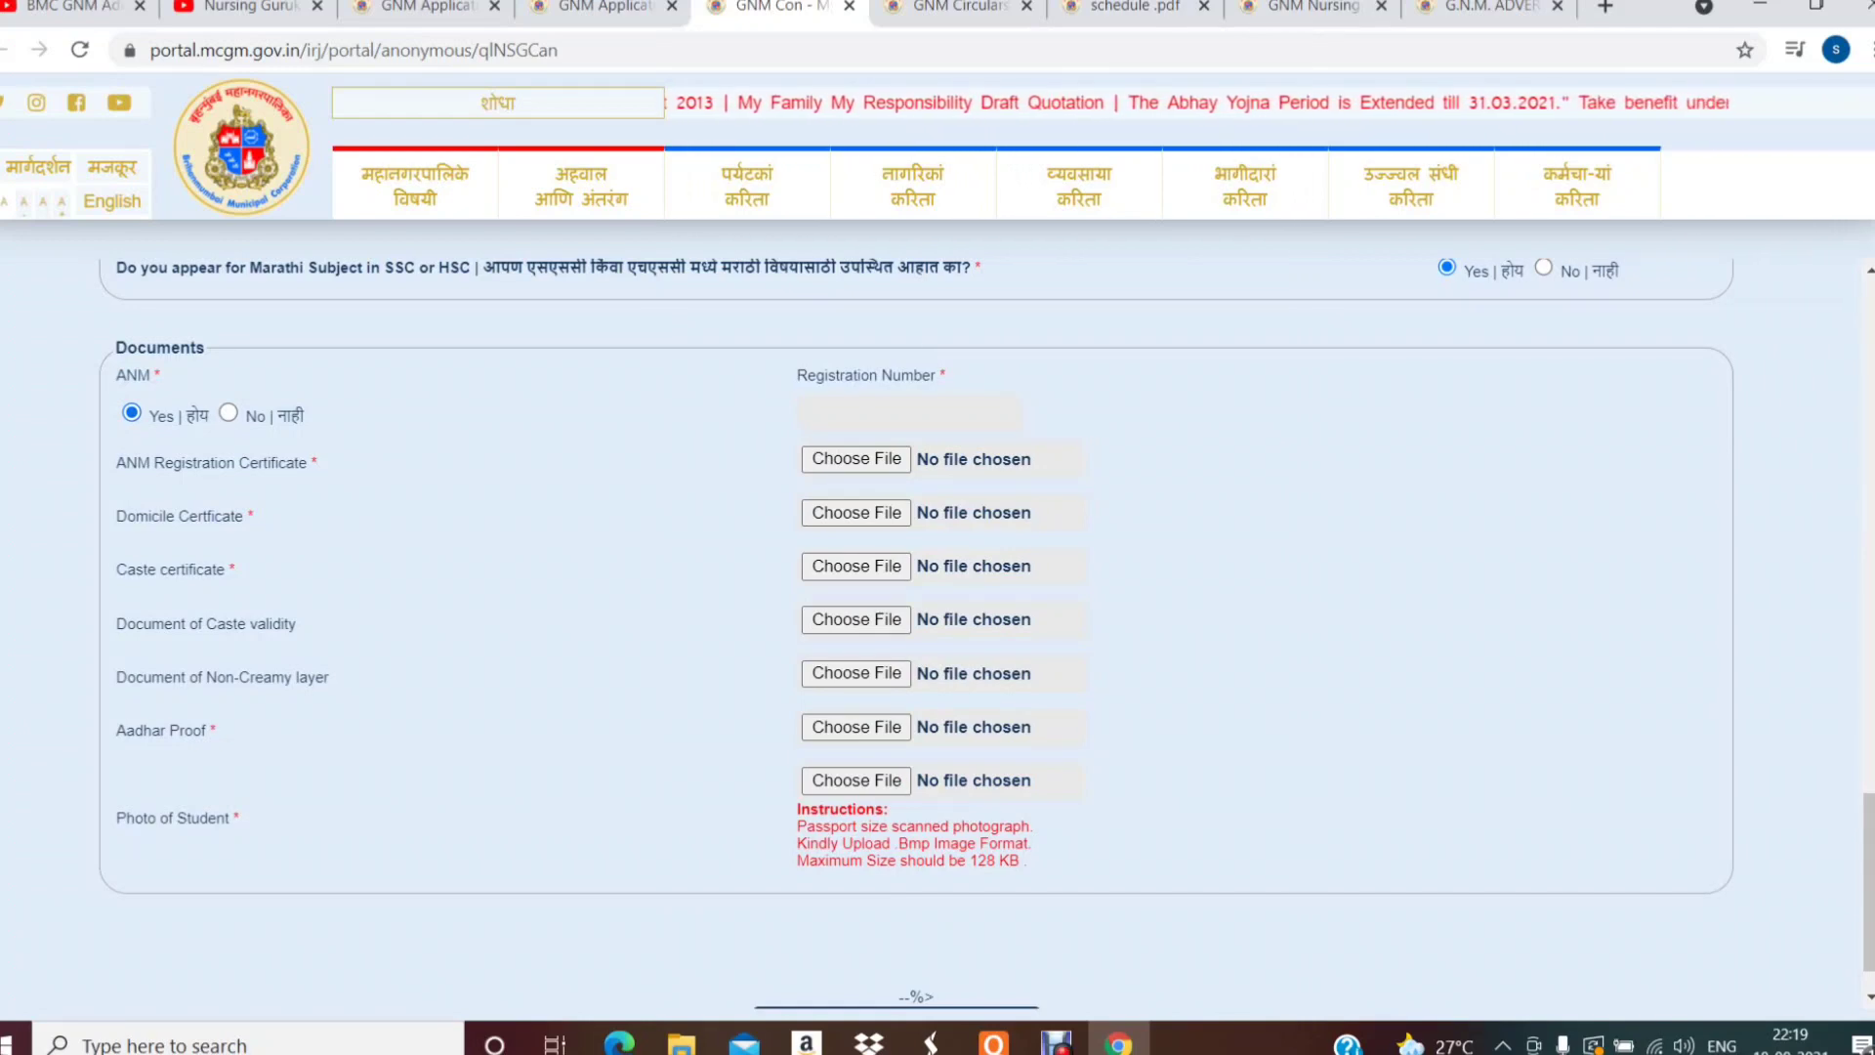
pyautogui.click(909, 412)
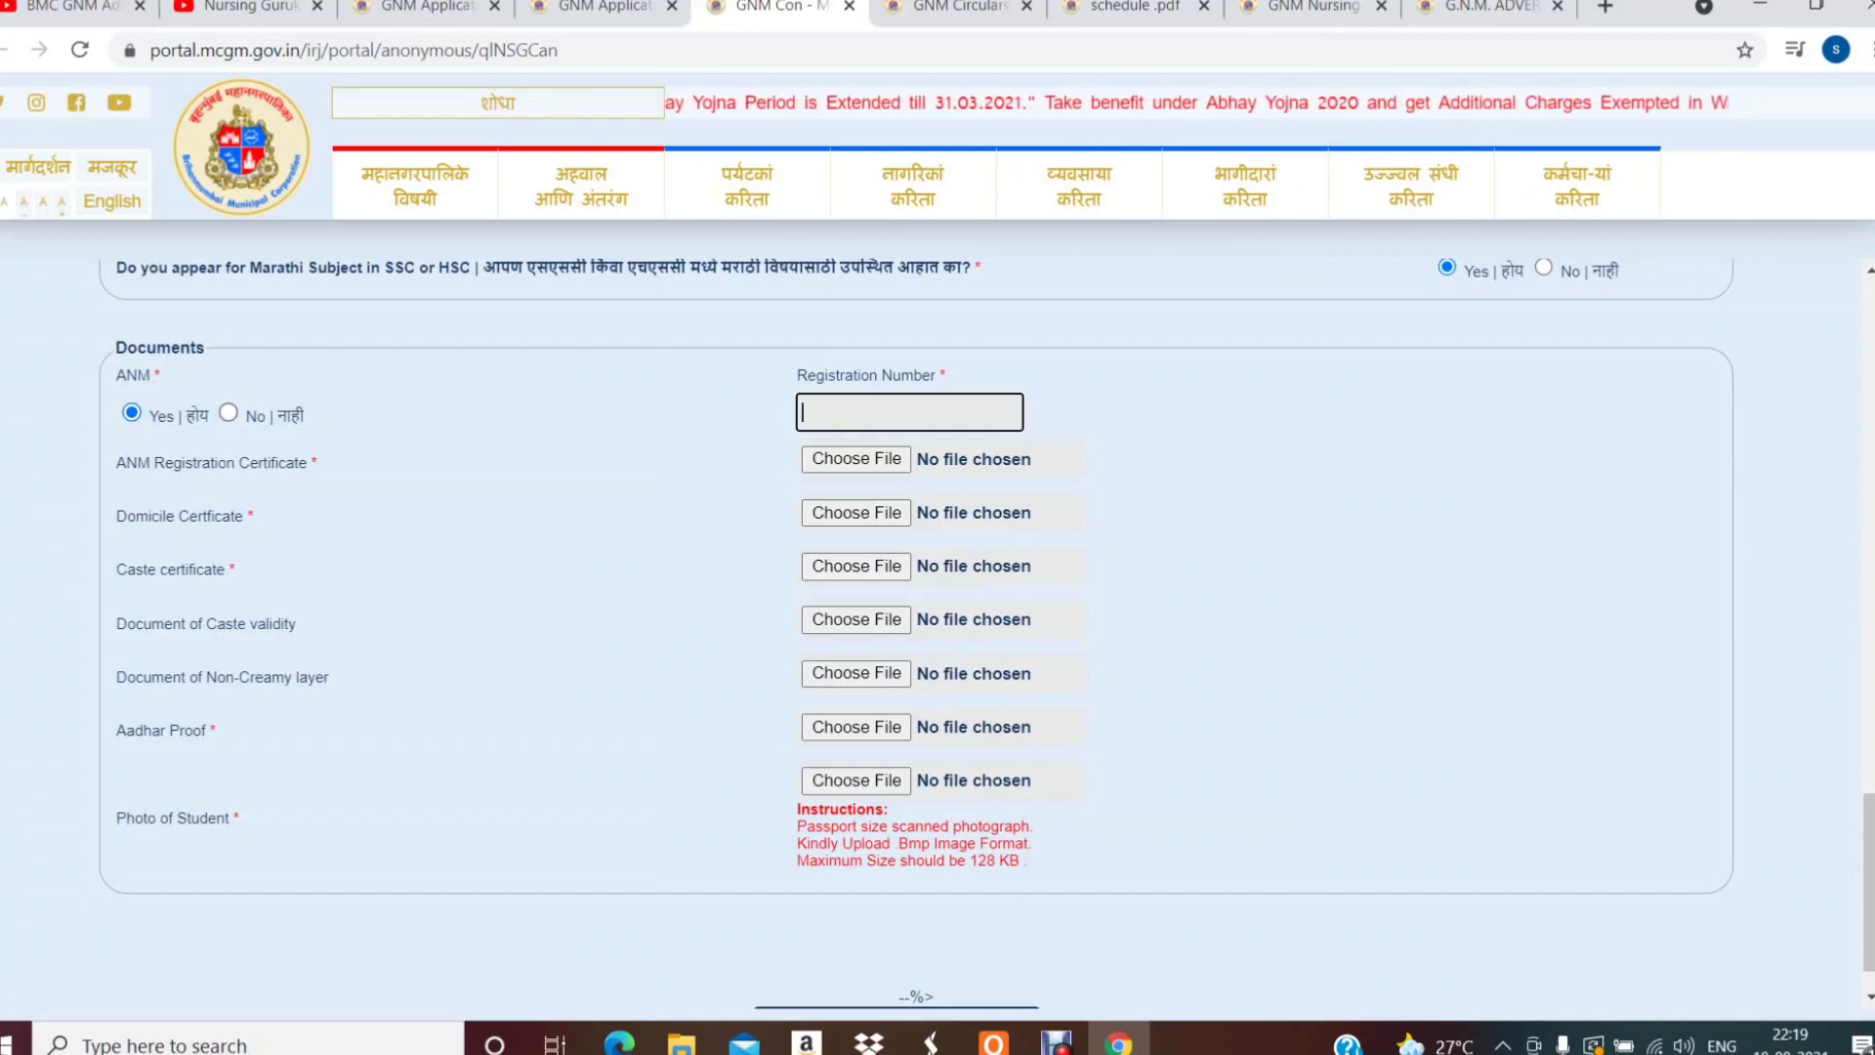
pyautogui.click(229, 411)
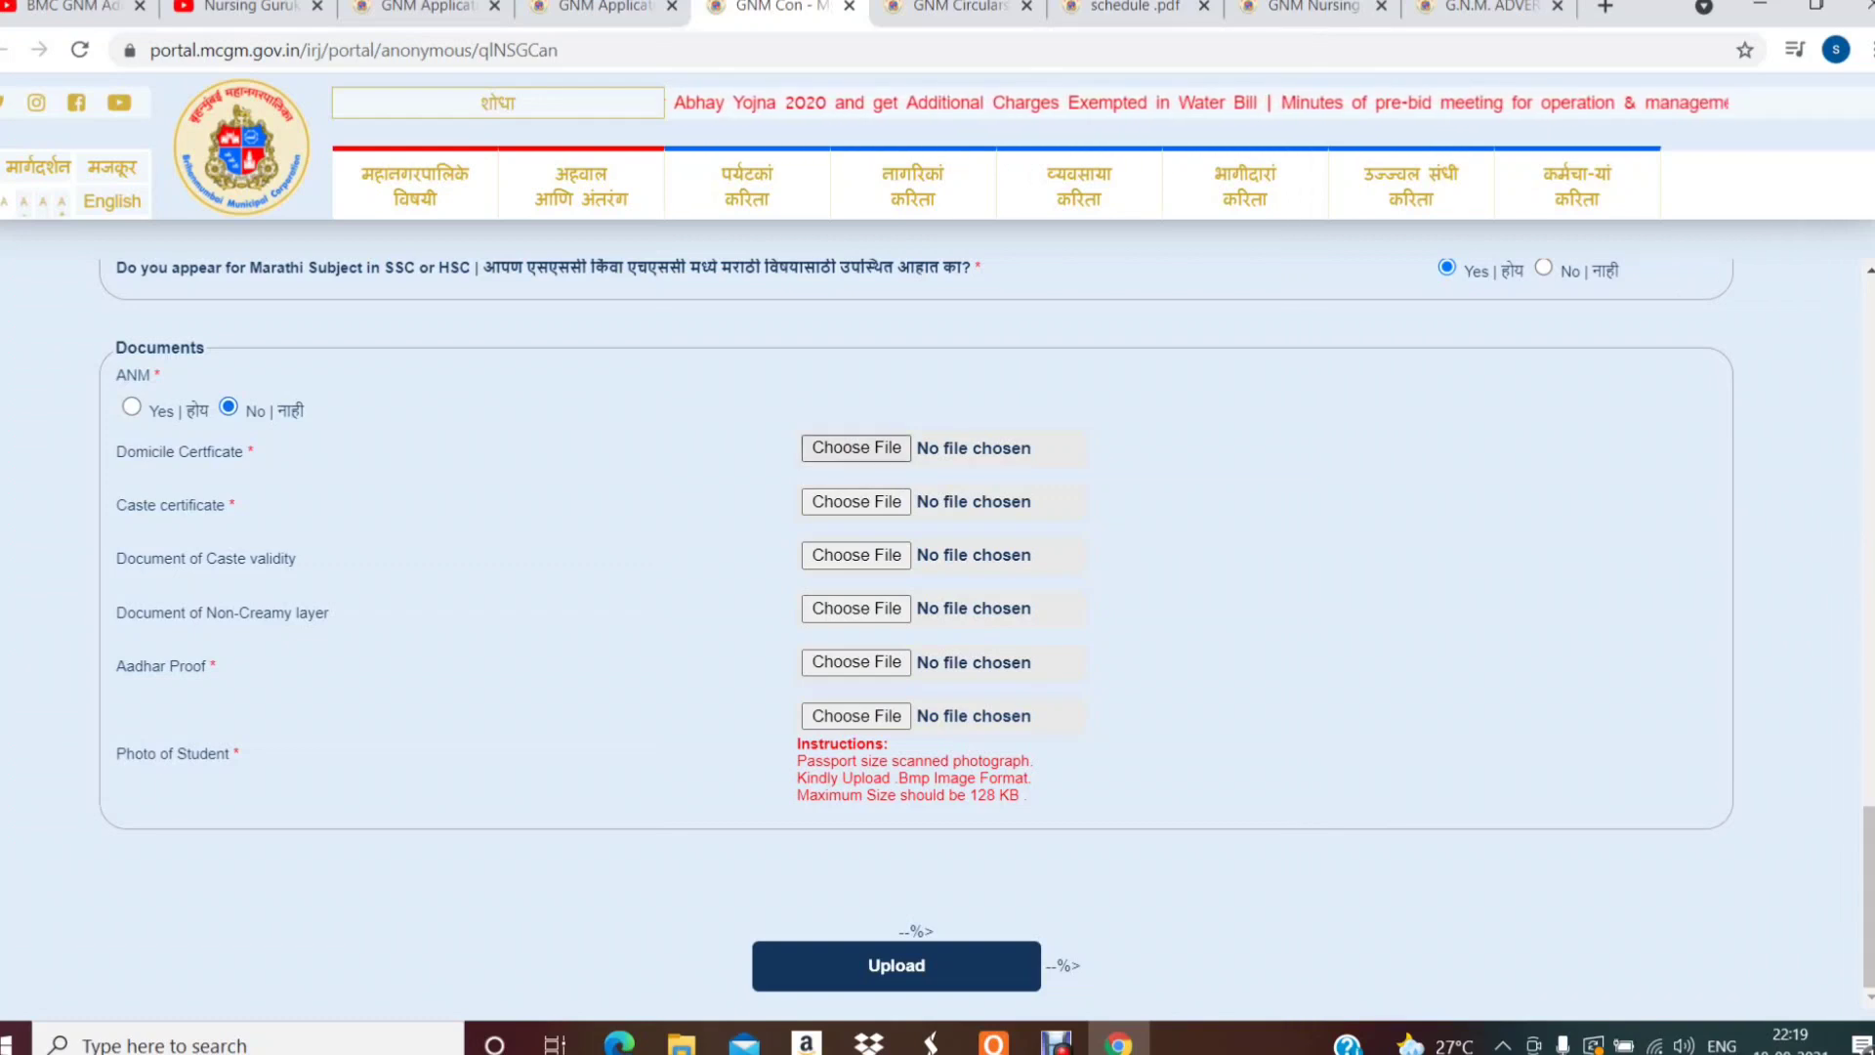
pyautogui.click(857, 448)
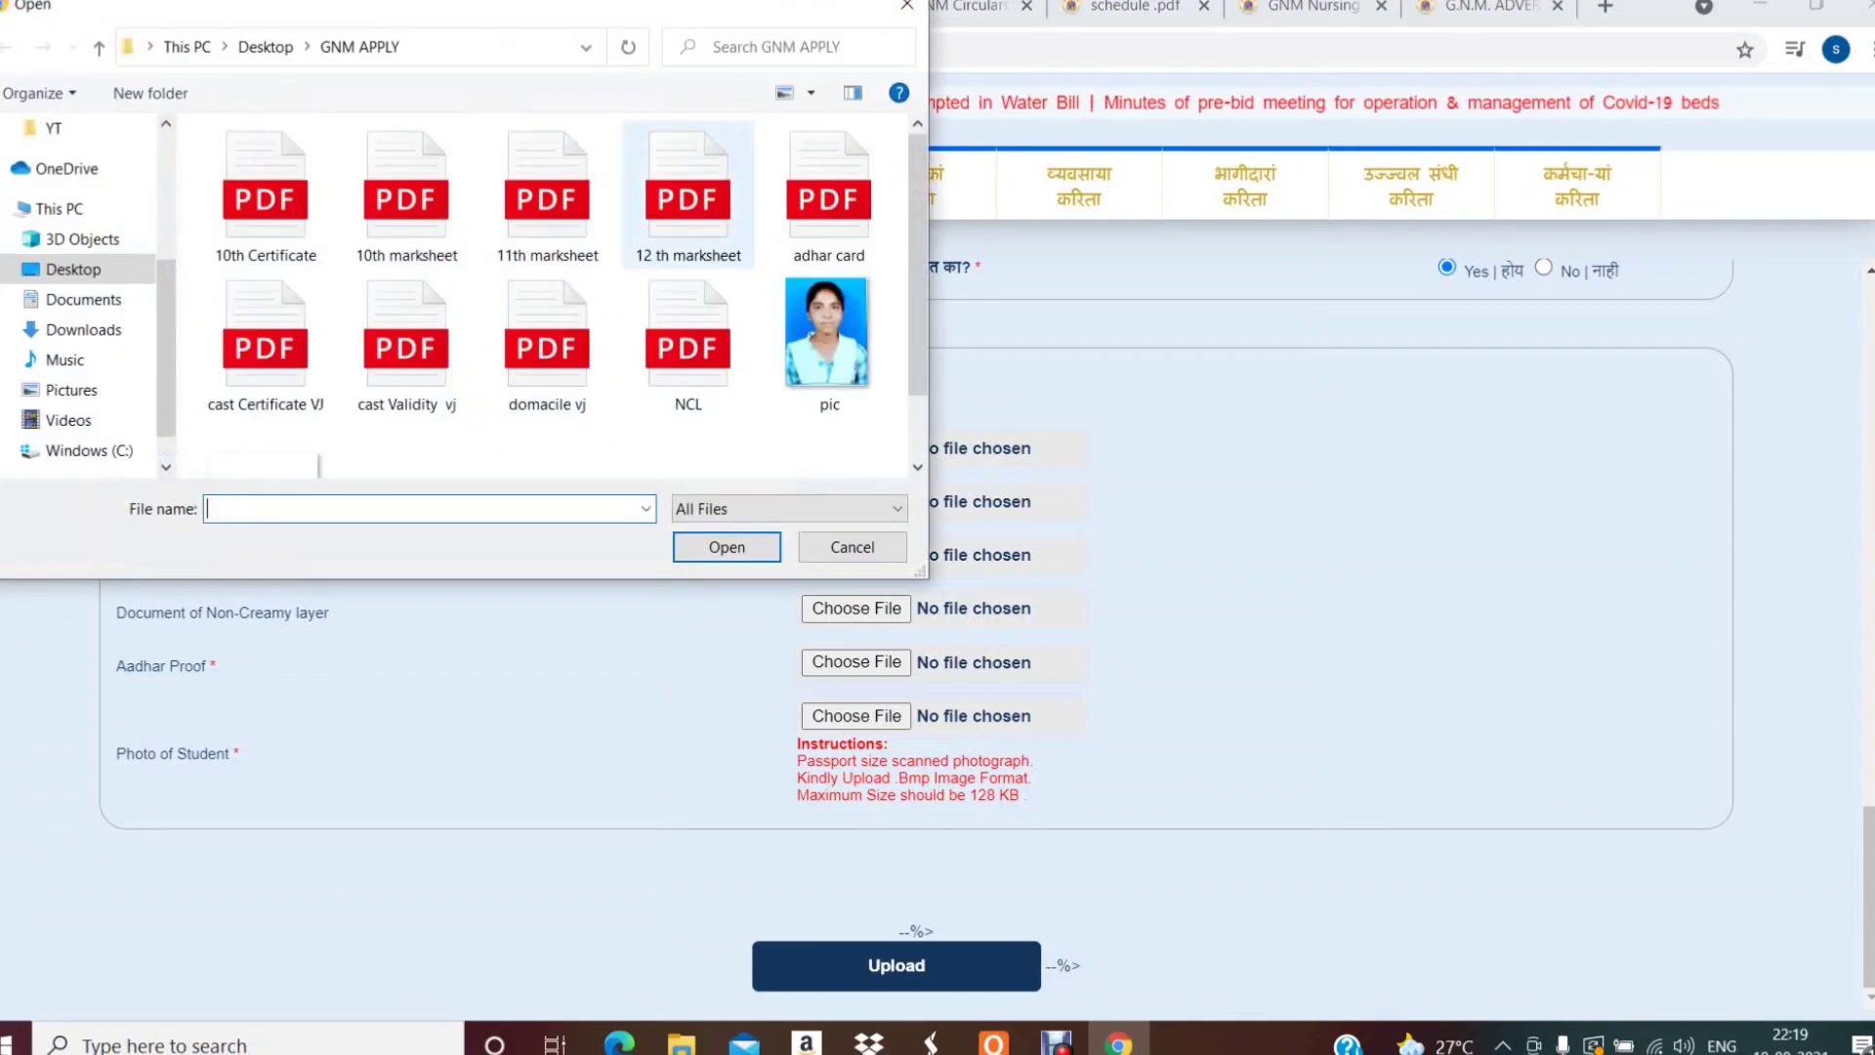
# - Attach the domicile VJ, caste certificate VJ and caste validity VJ PDFs from GNM APPLY
pyautogui.click(547, 342)
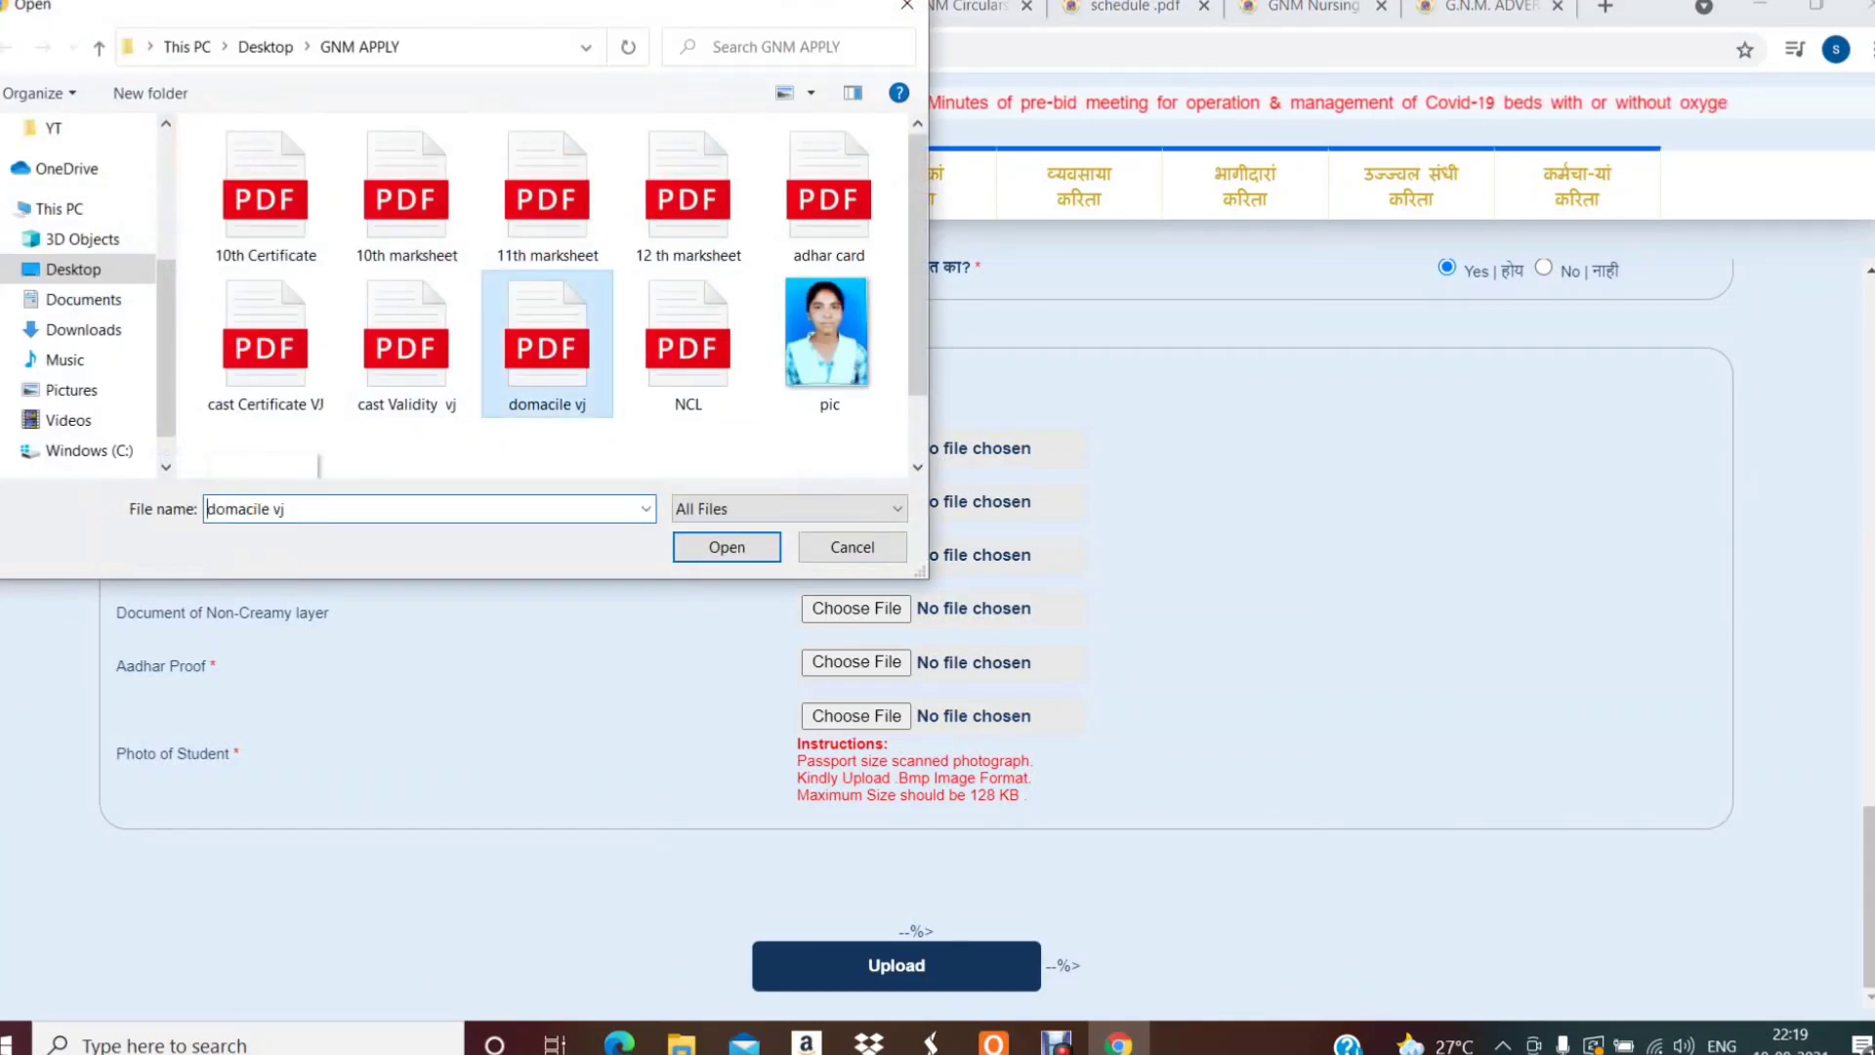
pyautogui.click(726, 547)
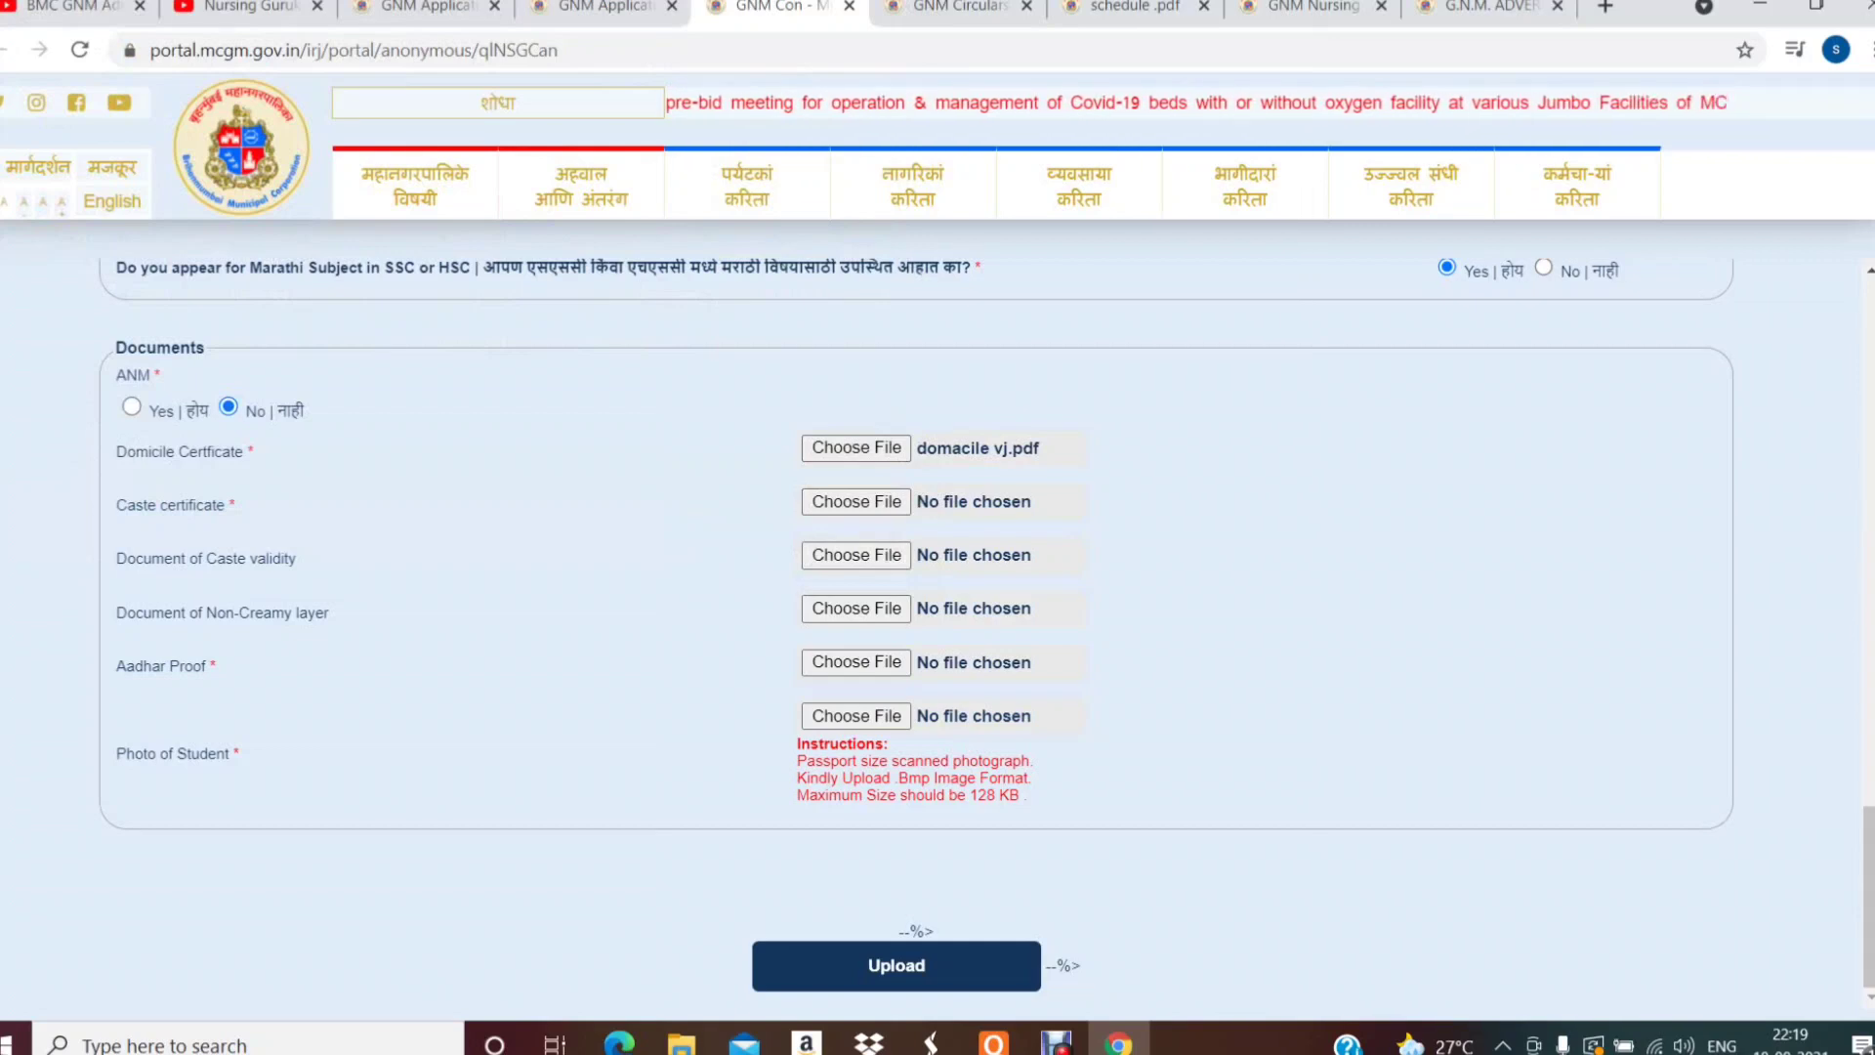
pyautogui.click(857, 501)
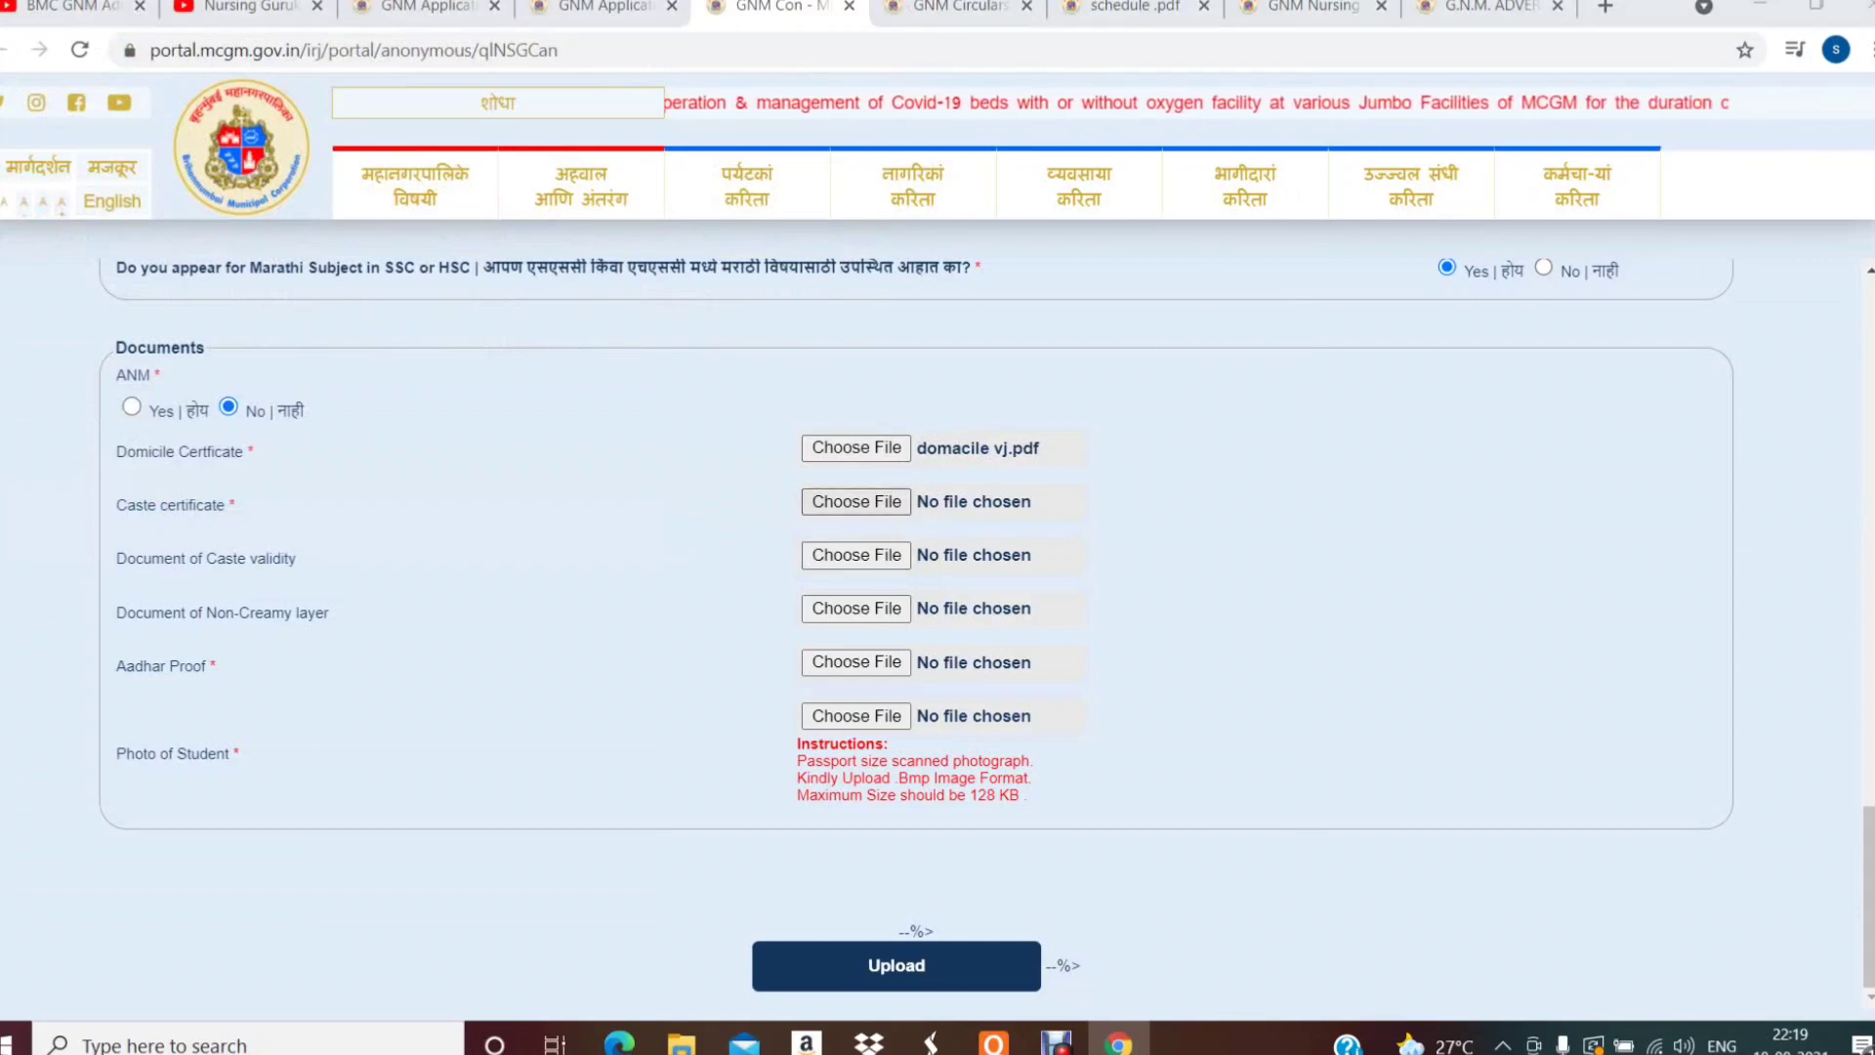
pyautogui.click(265, 342)
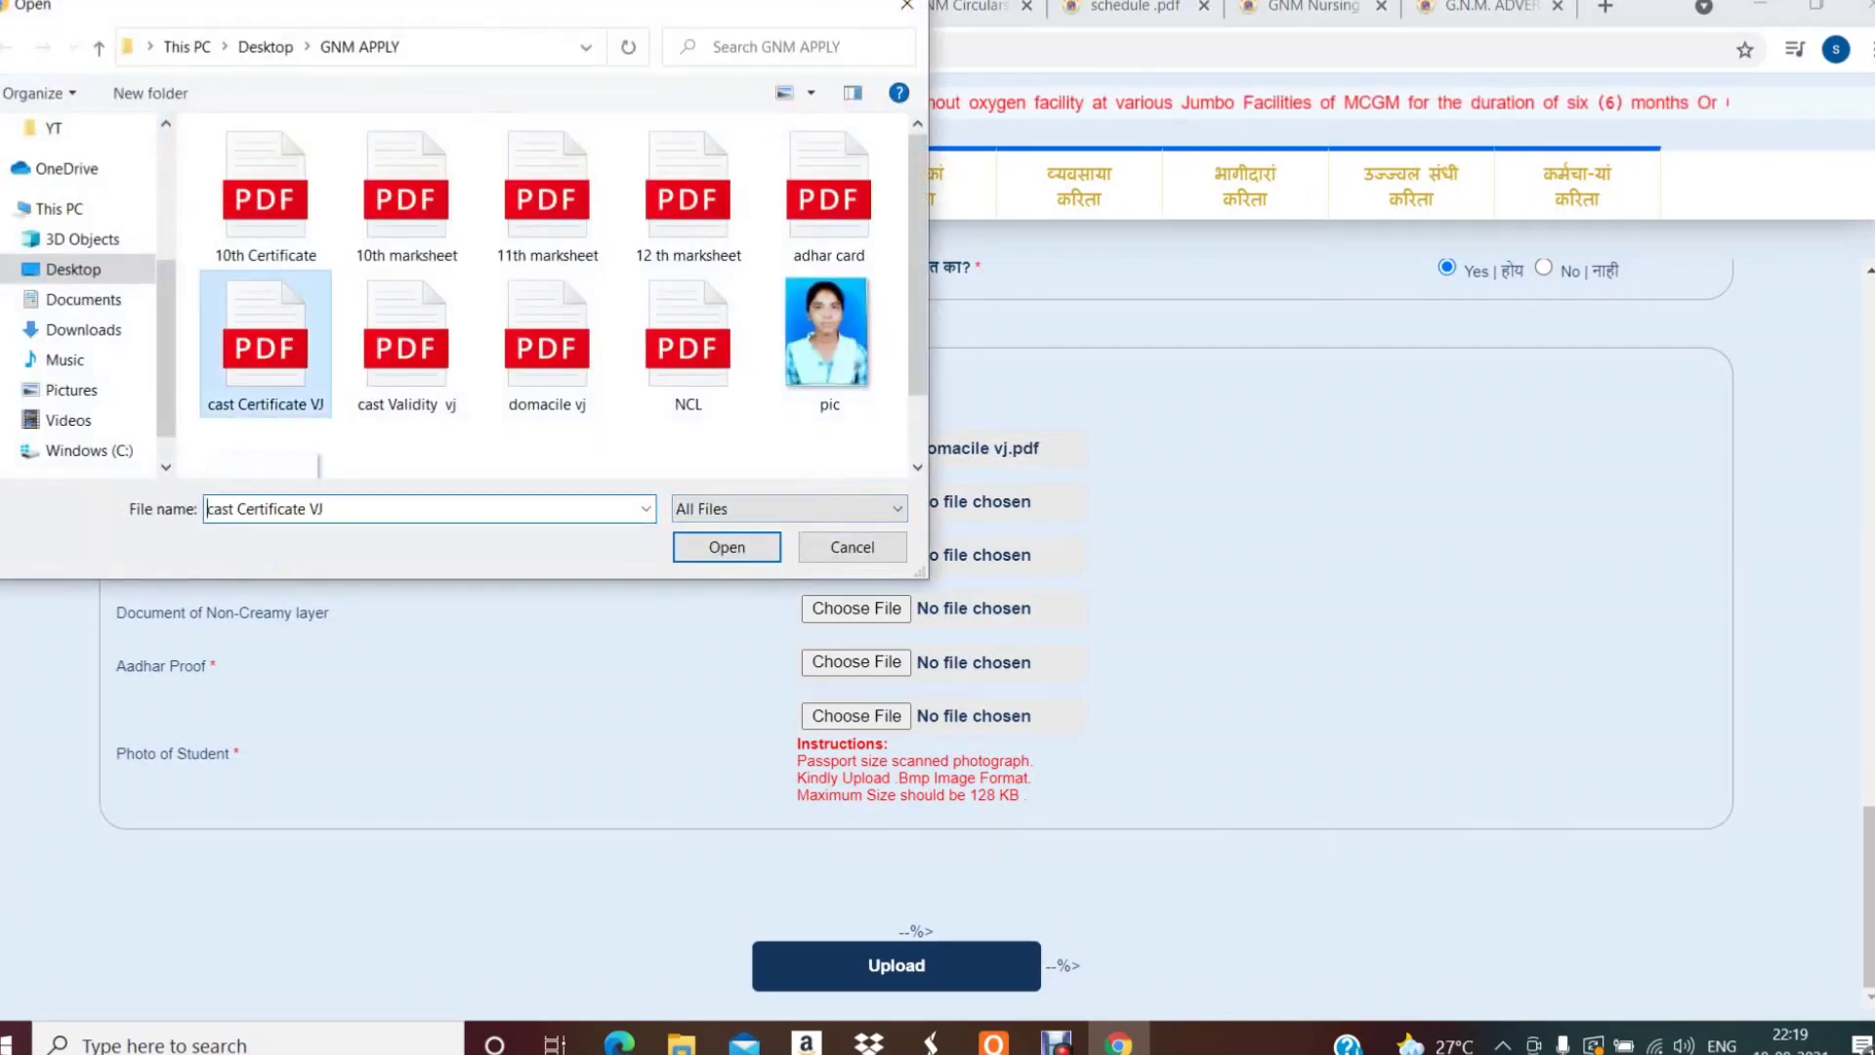
pyautogui.click(726, 547)
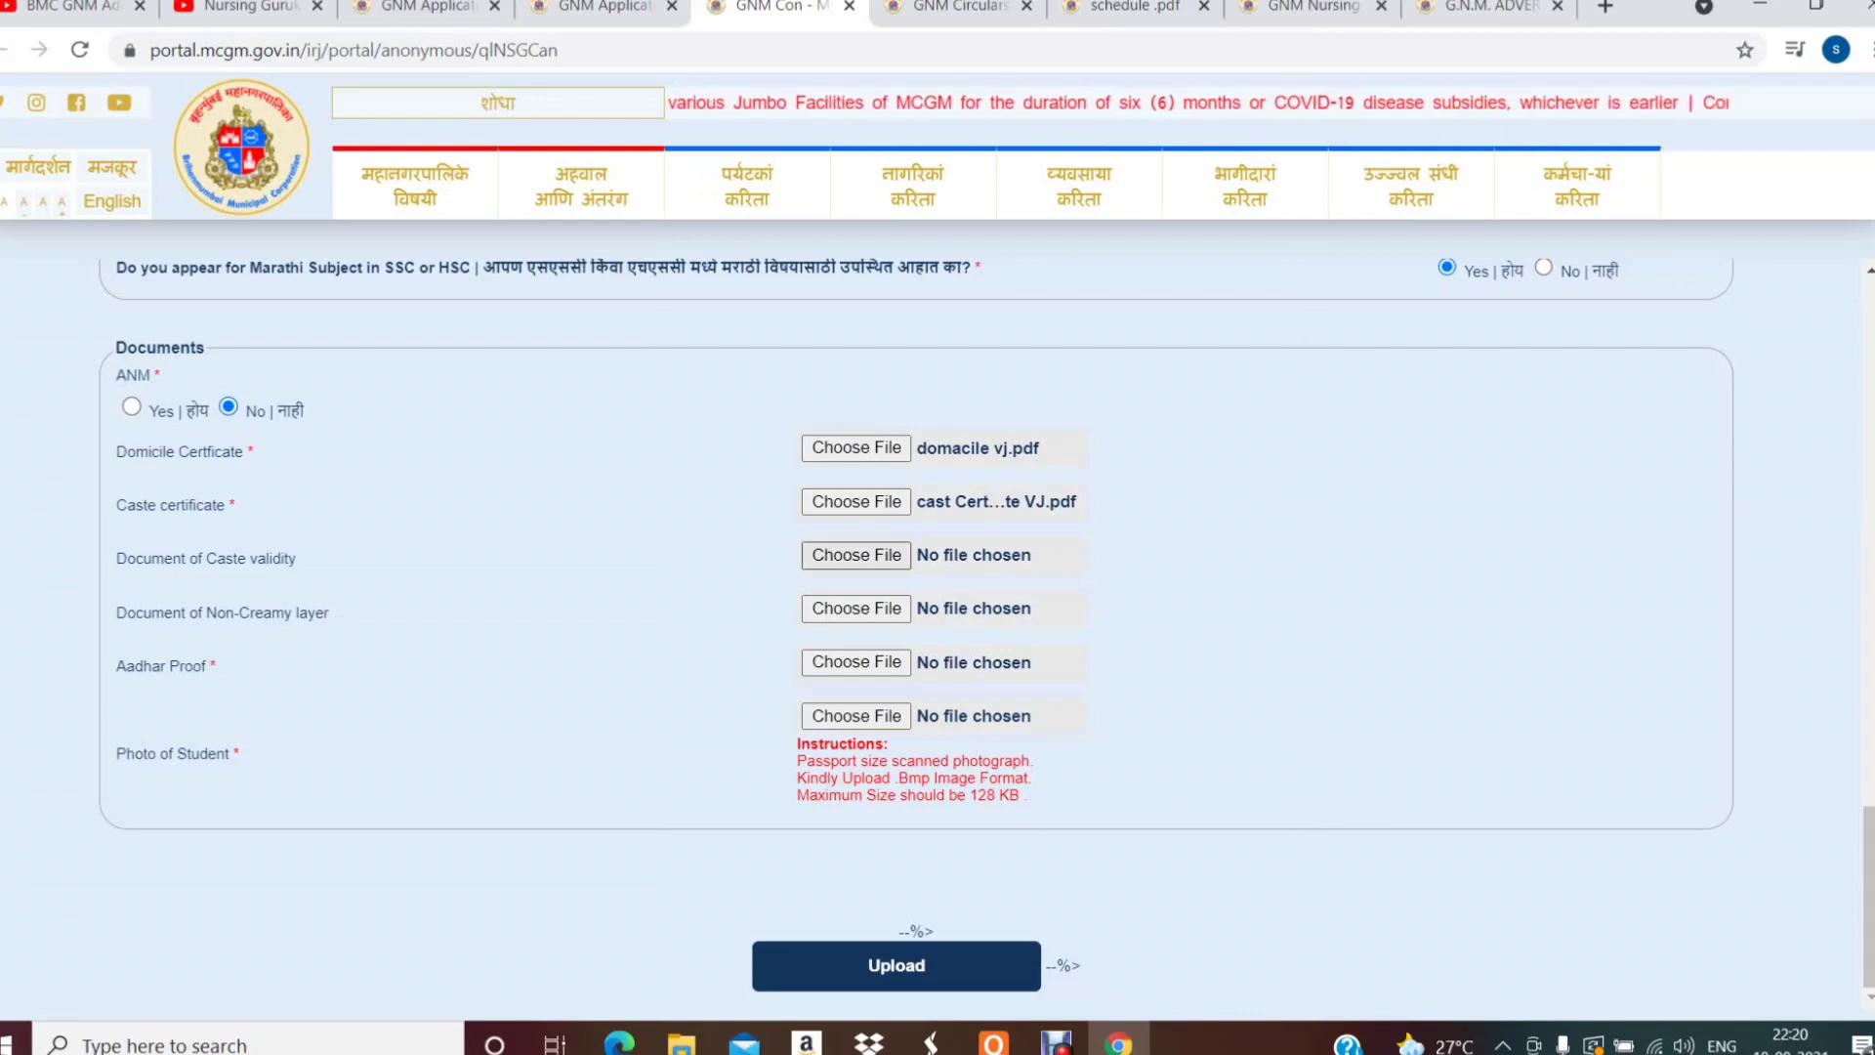
pyautogui.click(857, 556)
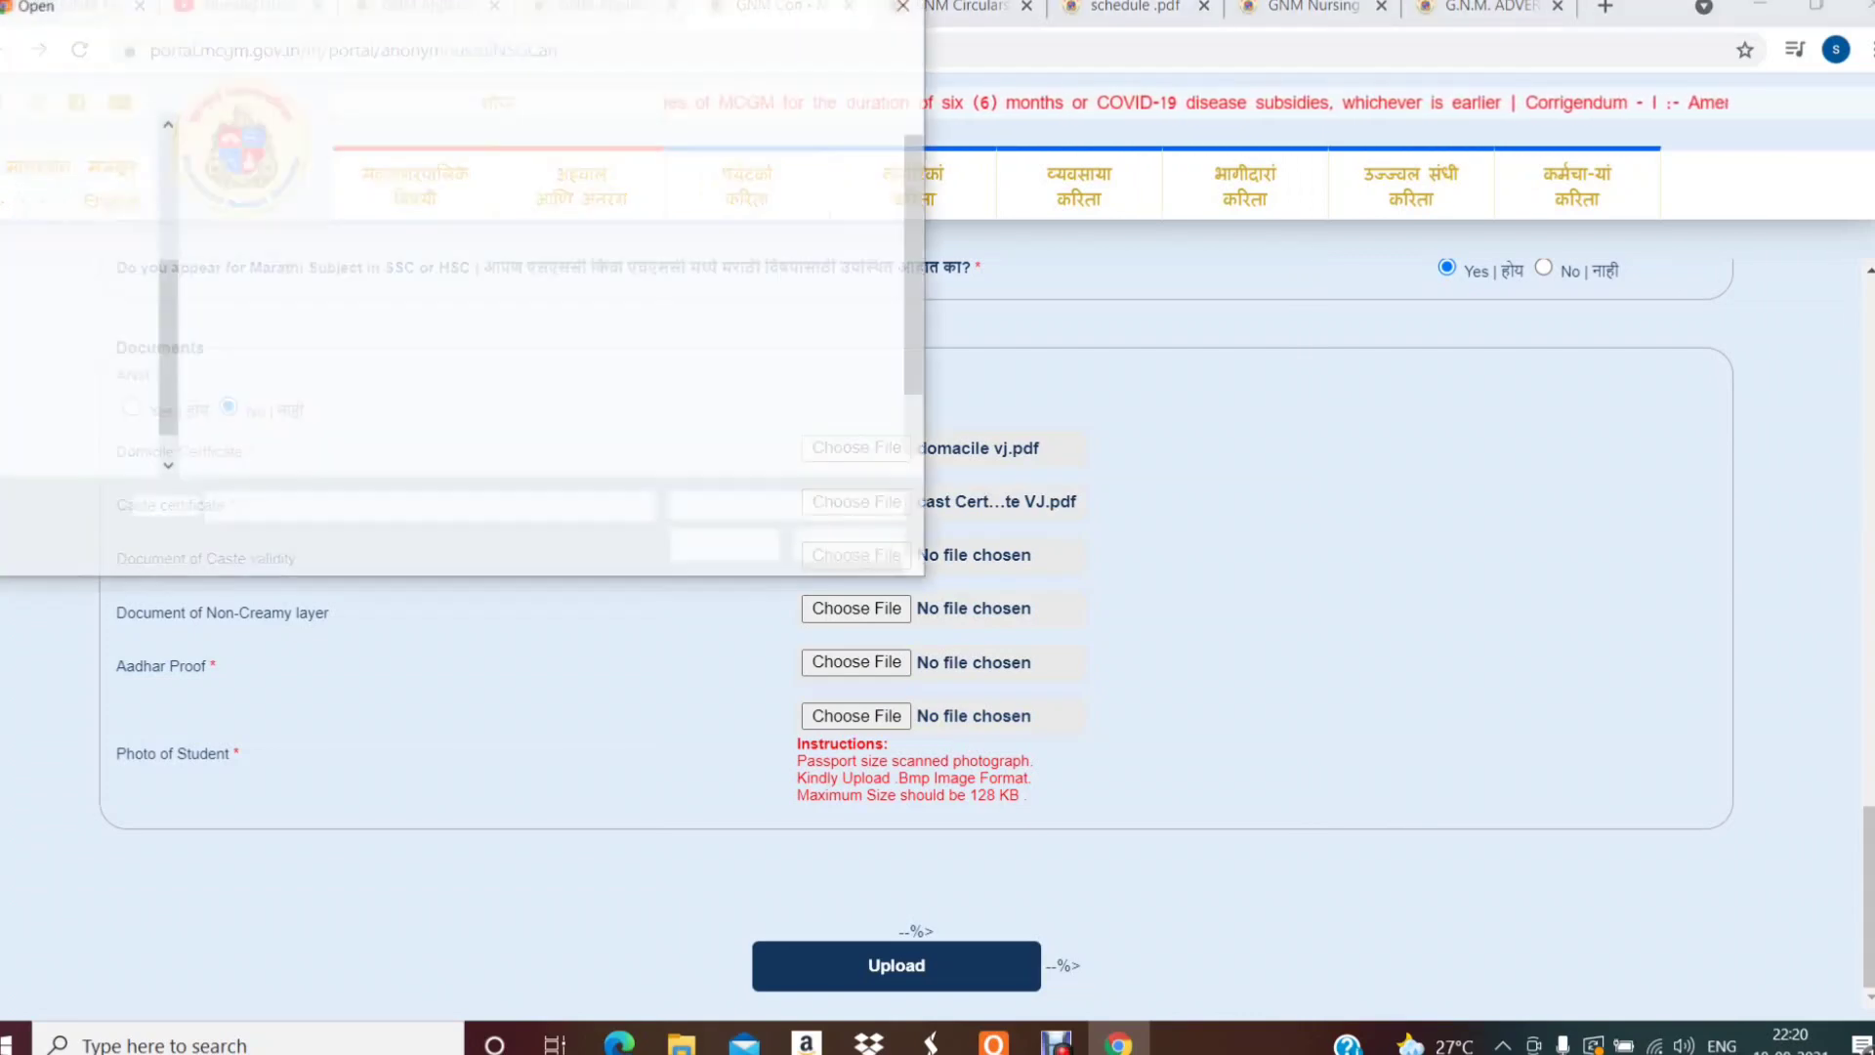
pyautogui.click(406, 347)
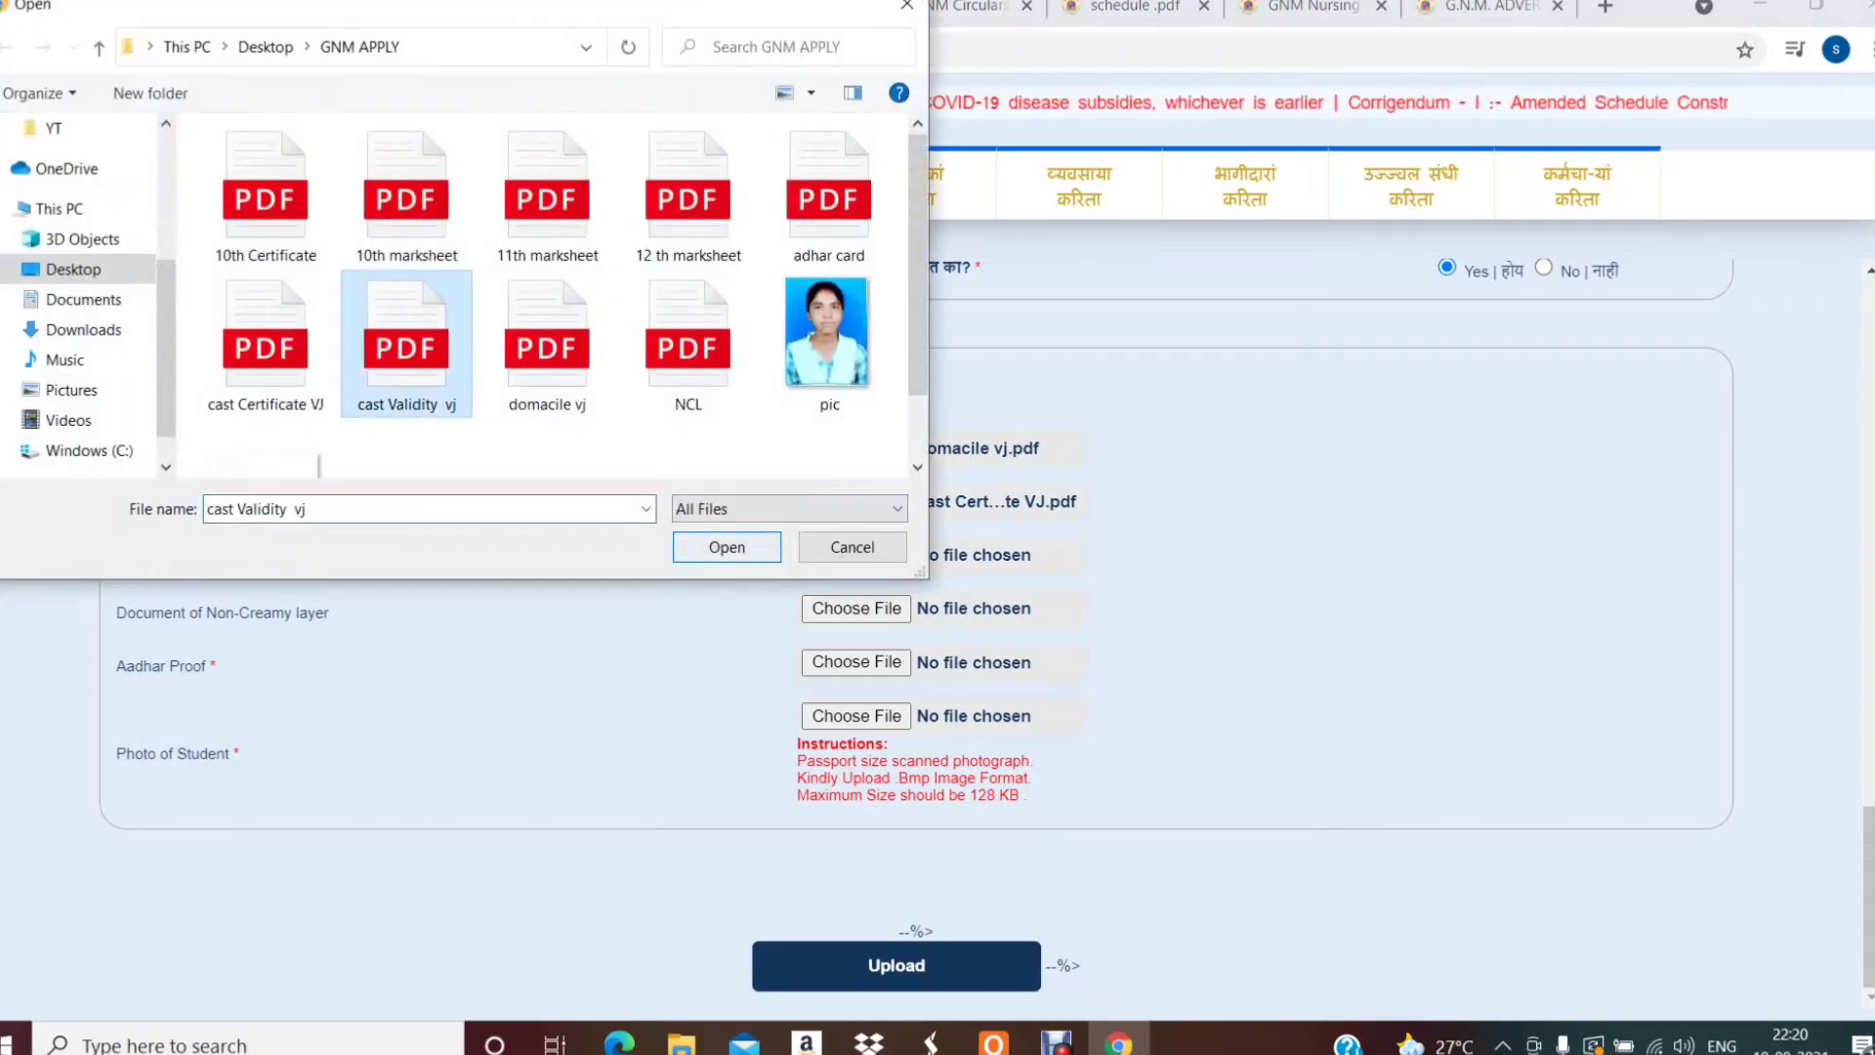
pyautogui.click(727, 547)
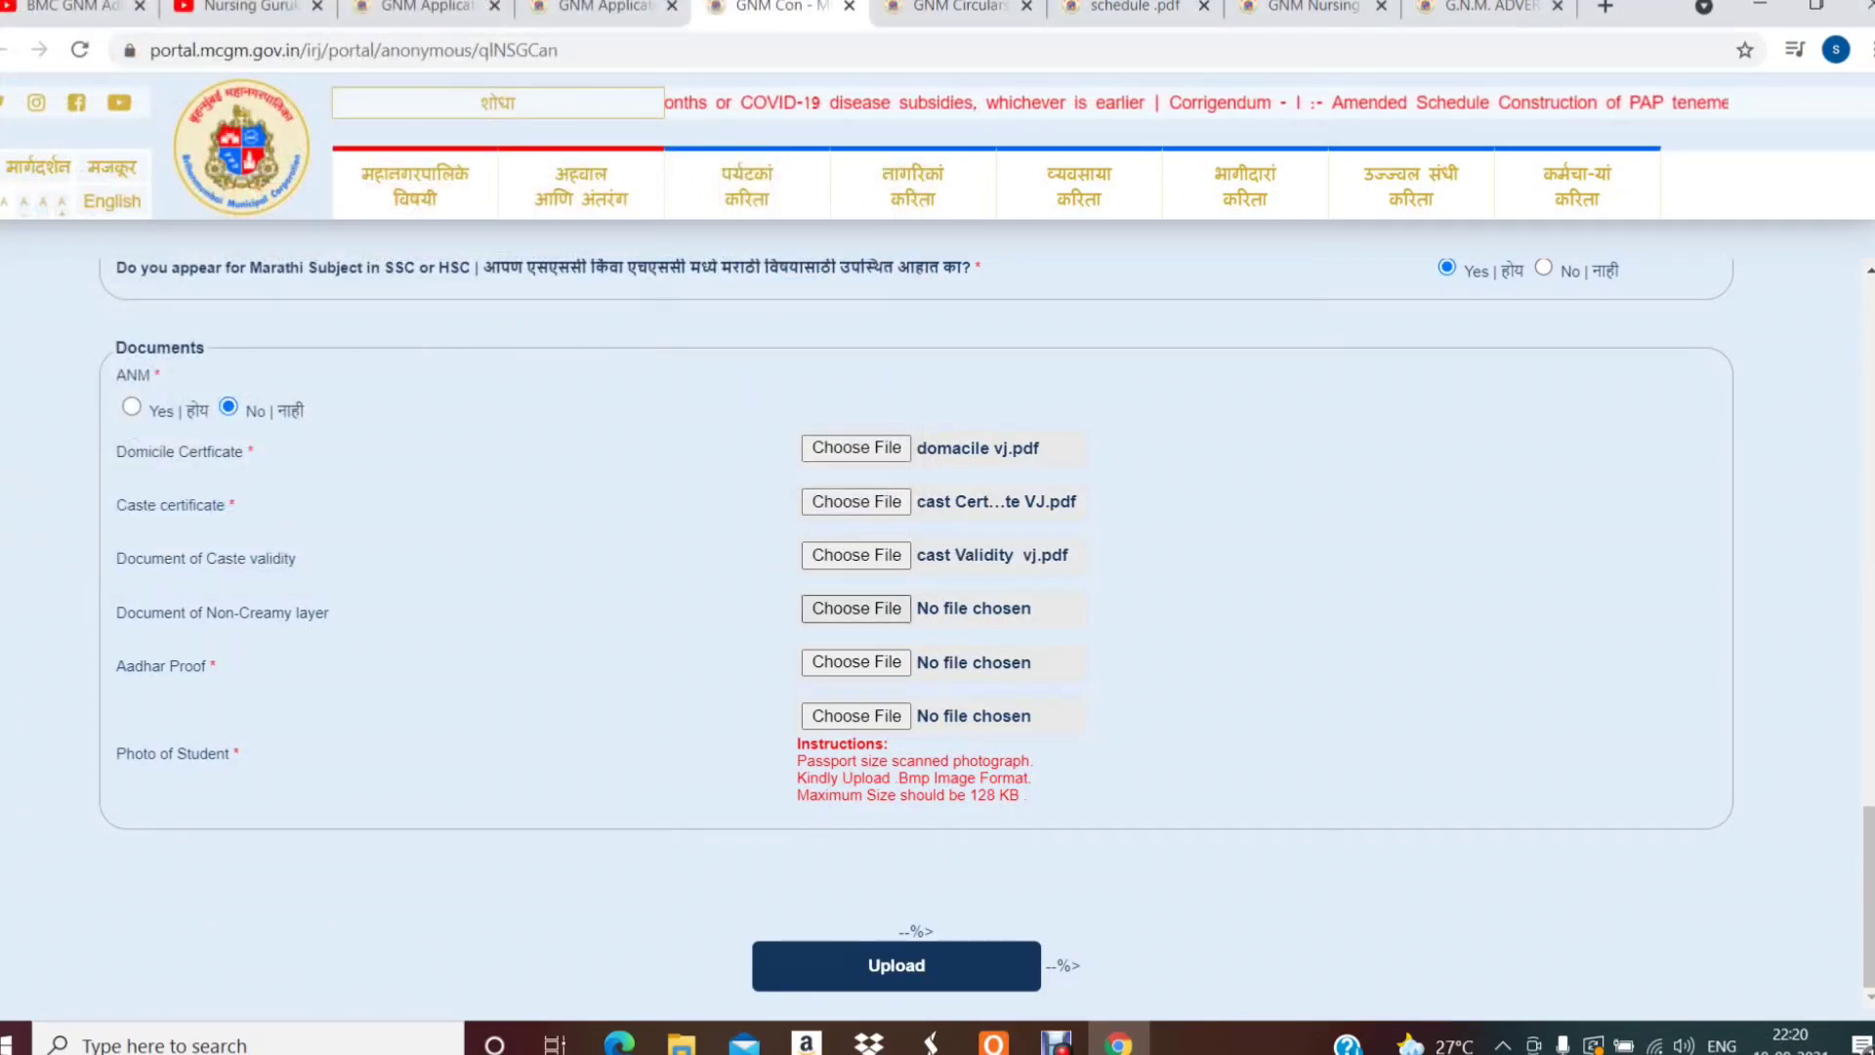
# - Attach the NCL file as non-creamy layer and the Aadhar card file, then minimise Chrome
pyautogui.click(856, 607)
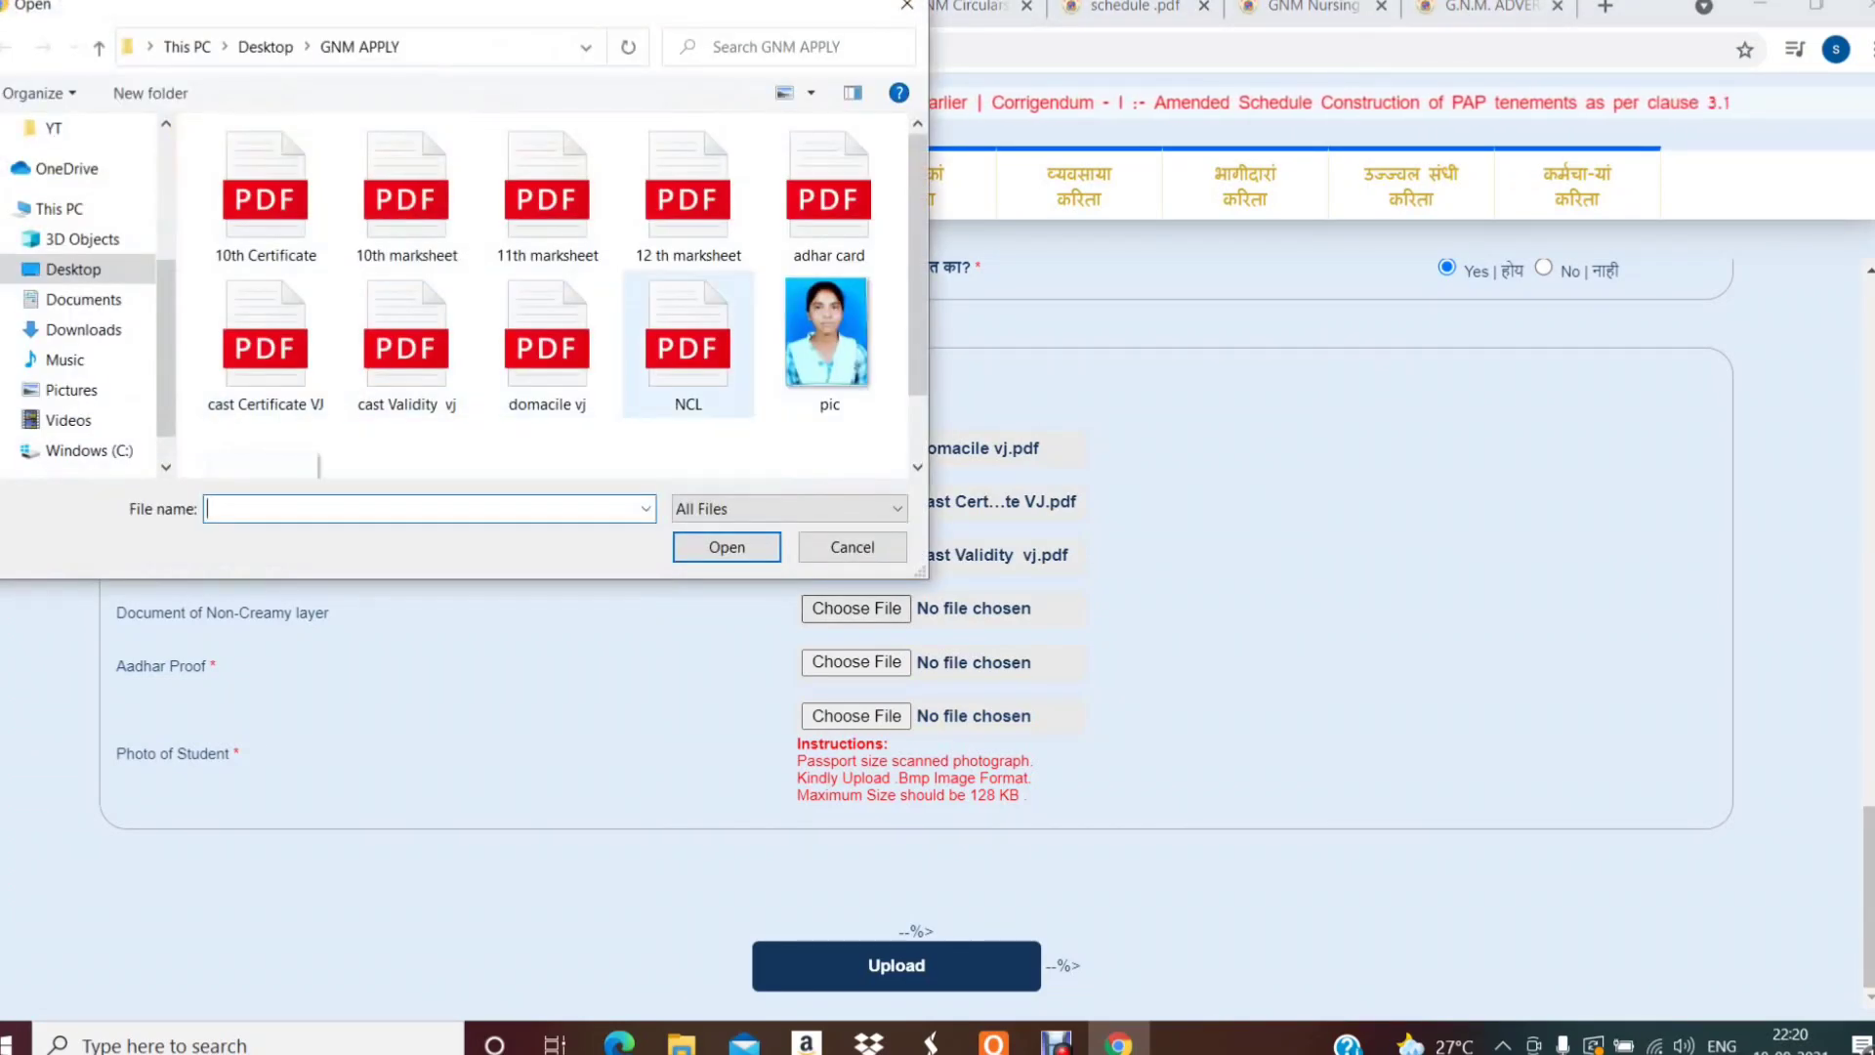
pyautogui.click(687, 342)
pyautogui.doubleClick(688, 342)
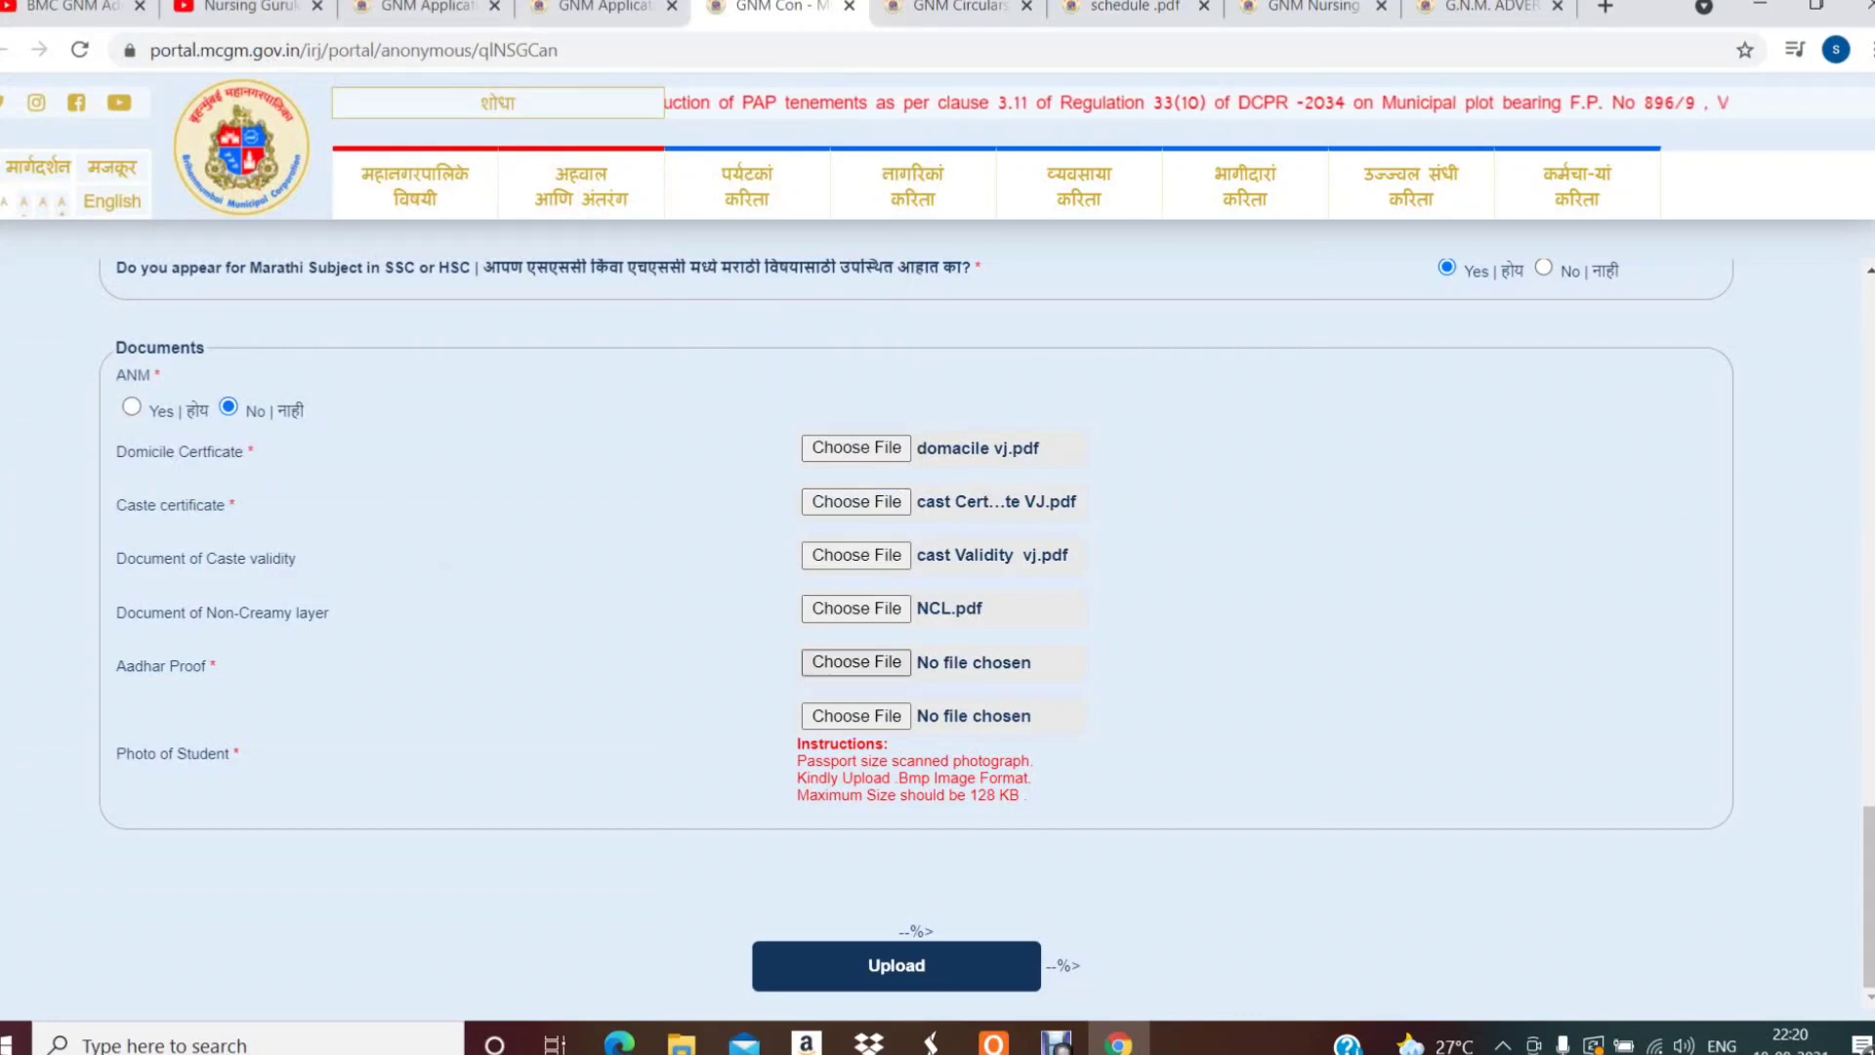
pyautogui.click(856, 662)
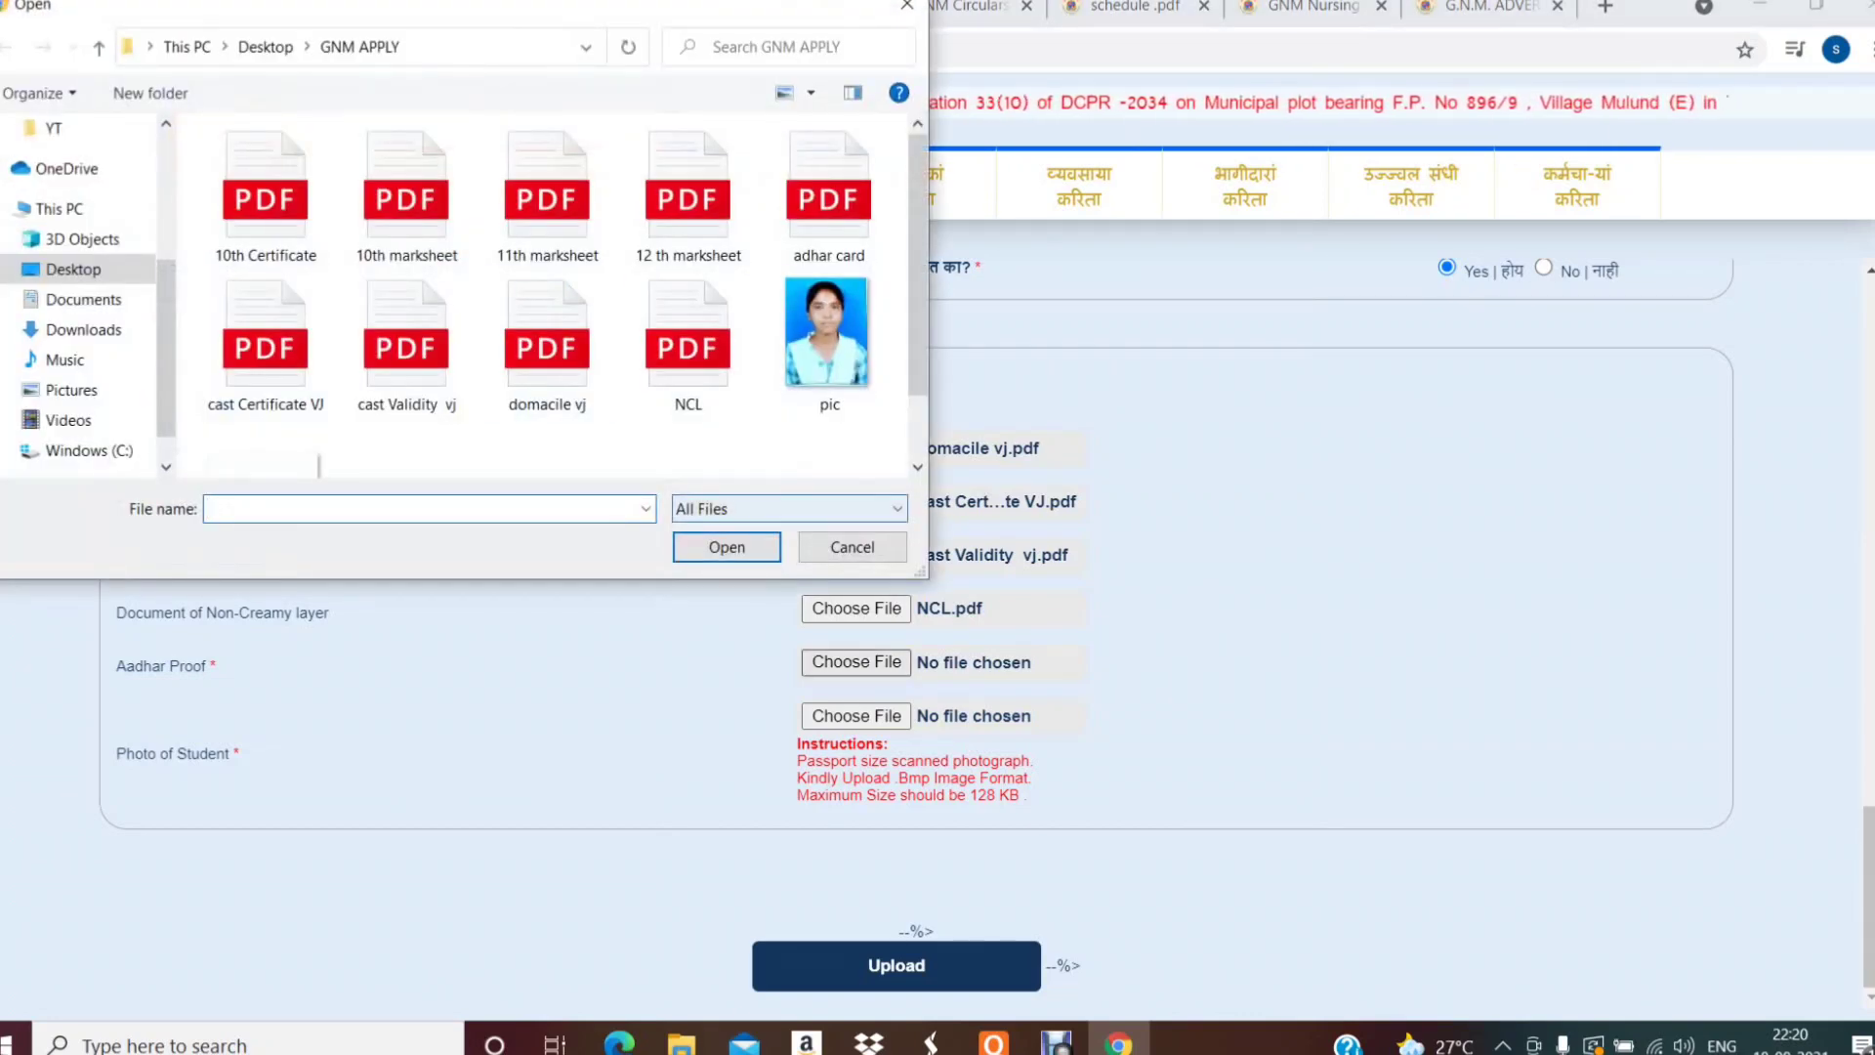
pyautogui.click(830, 195)
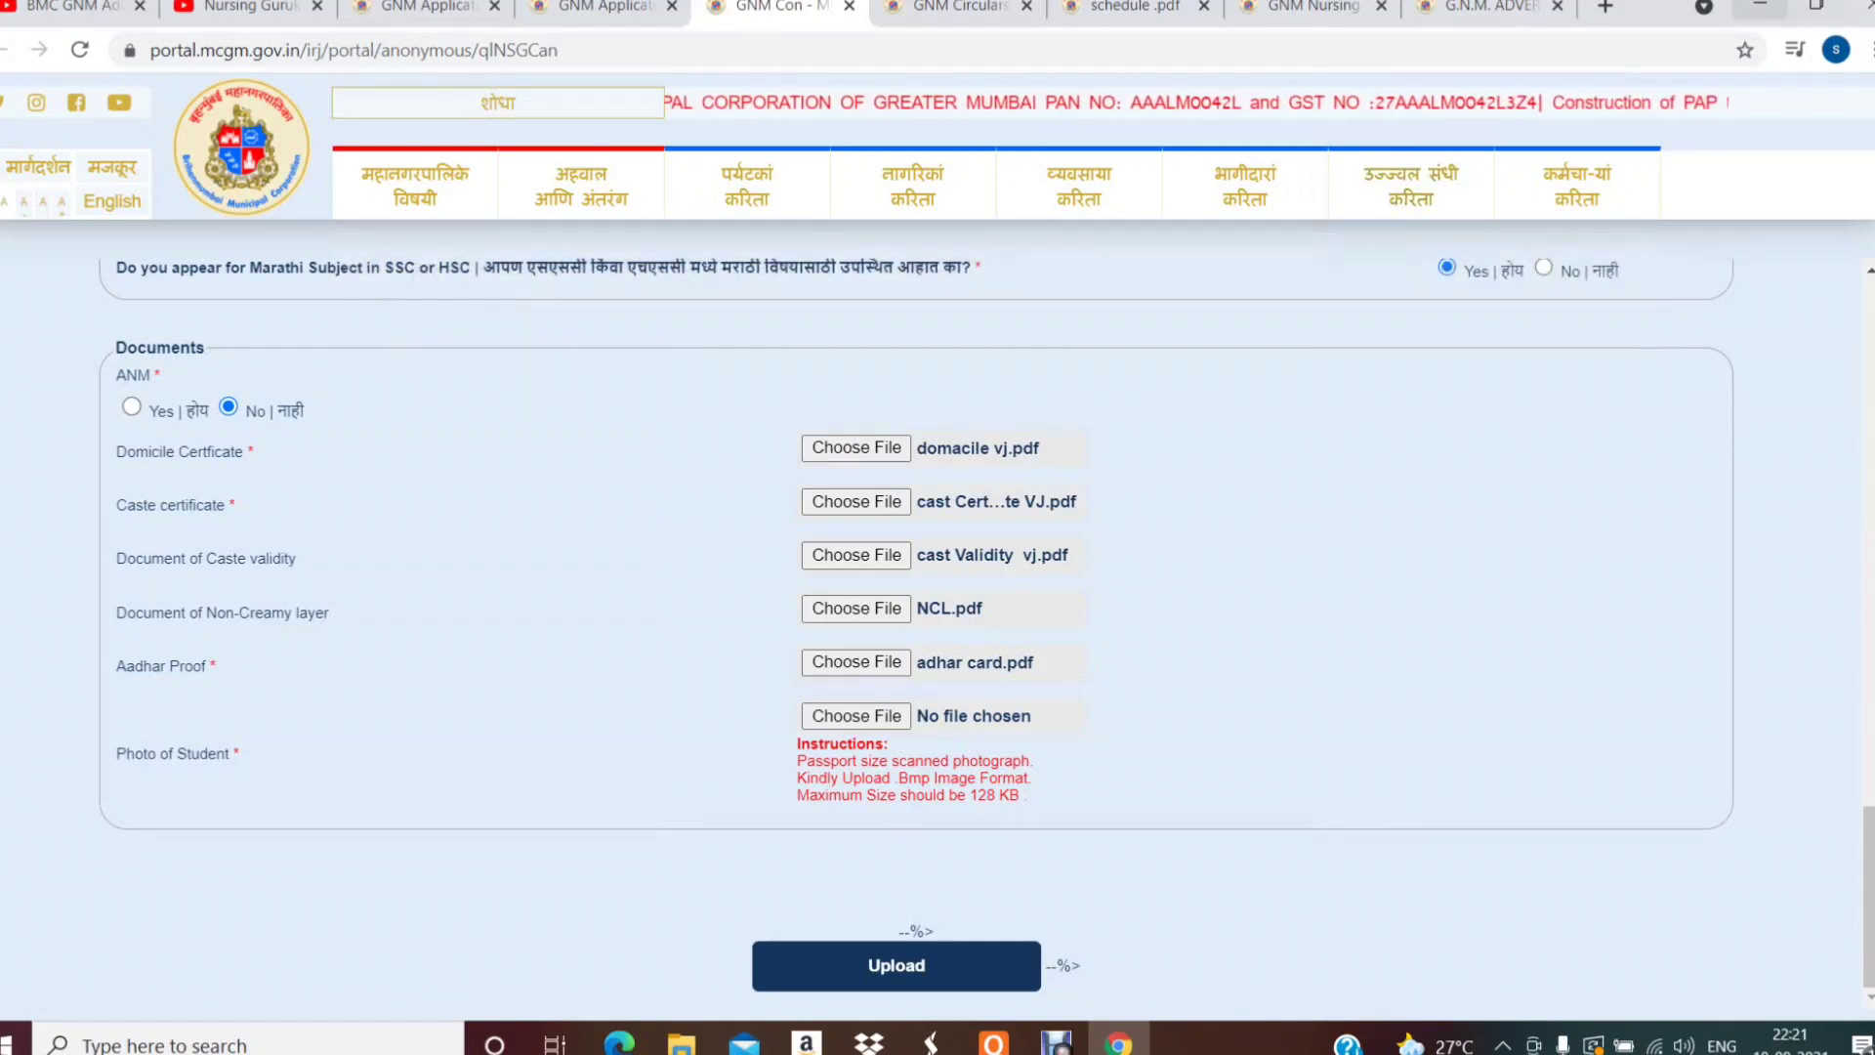
pyautogui.click(1760, 6)
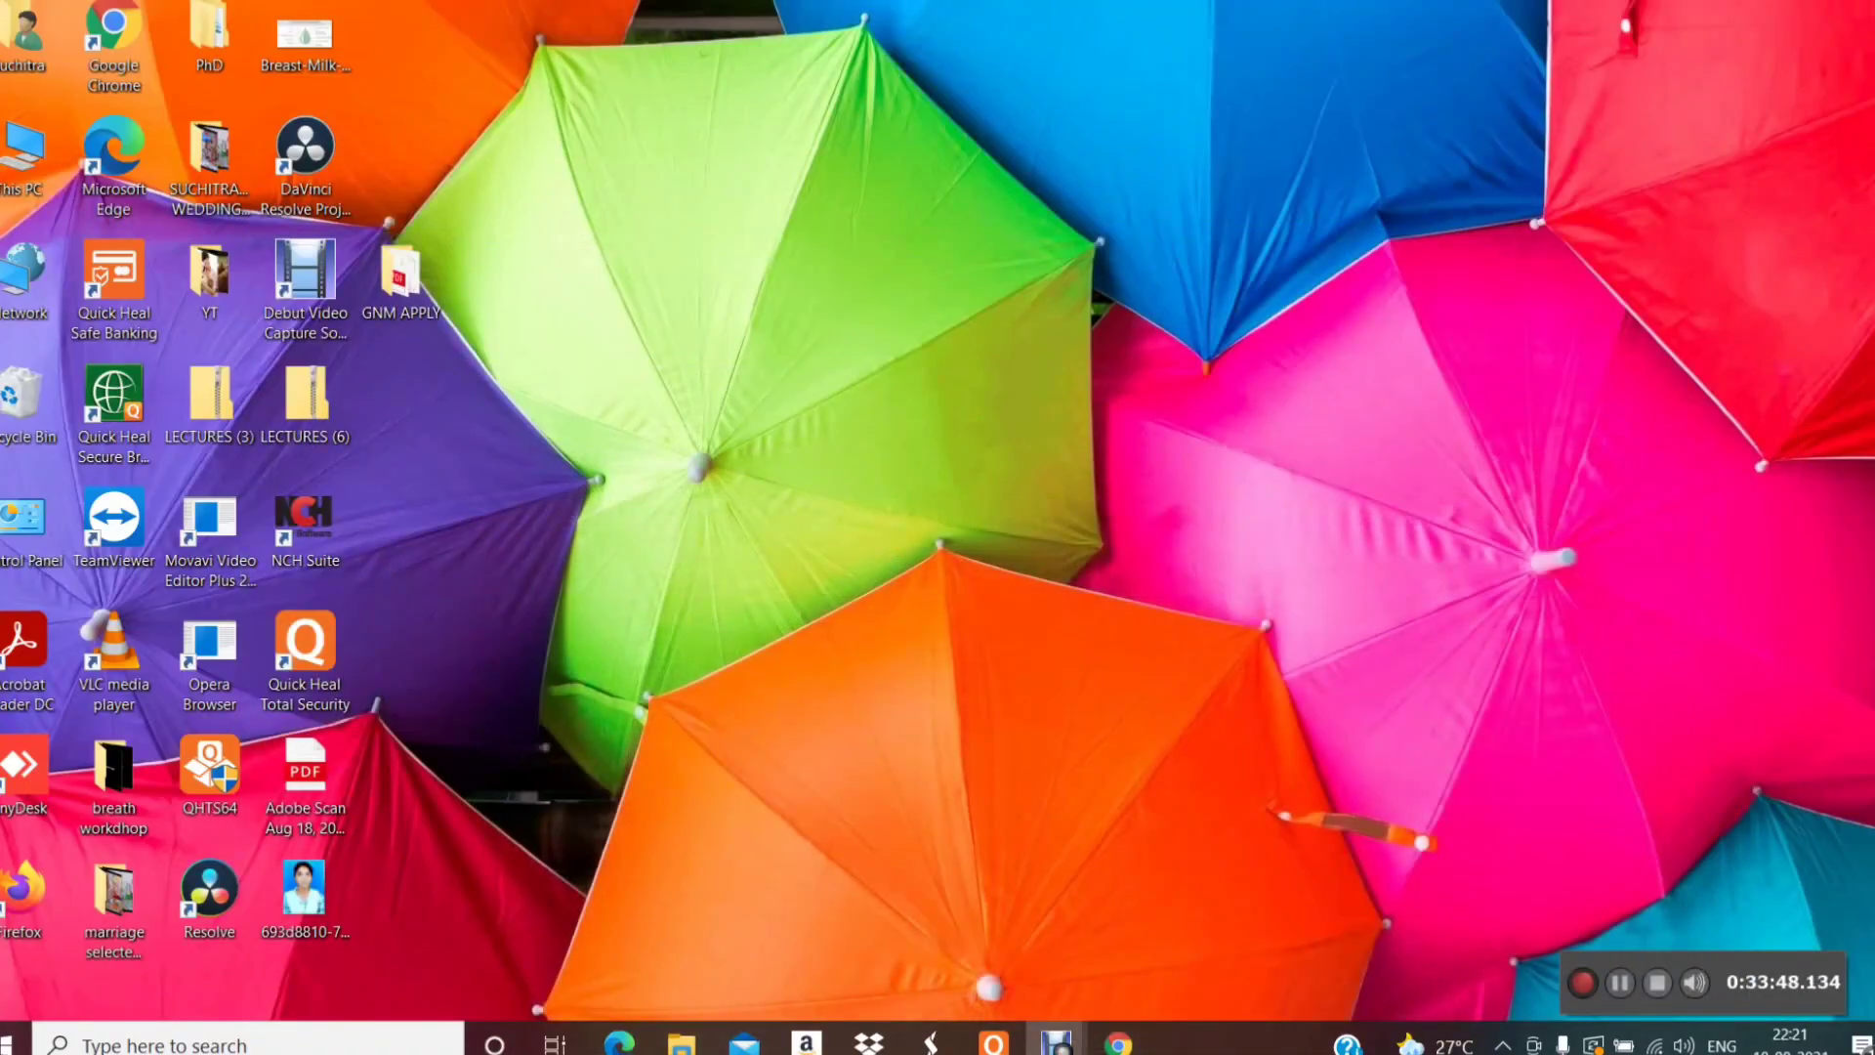
# - Bring up the Open with app list for the student's photo JFIF file on the desktop
pyautogui.click(304, 888)
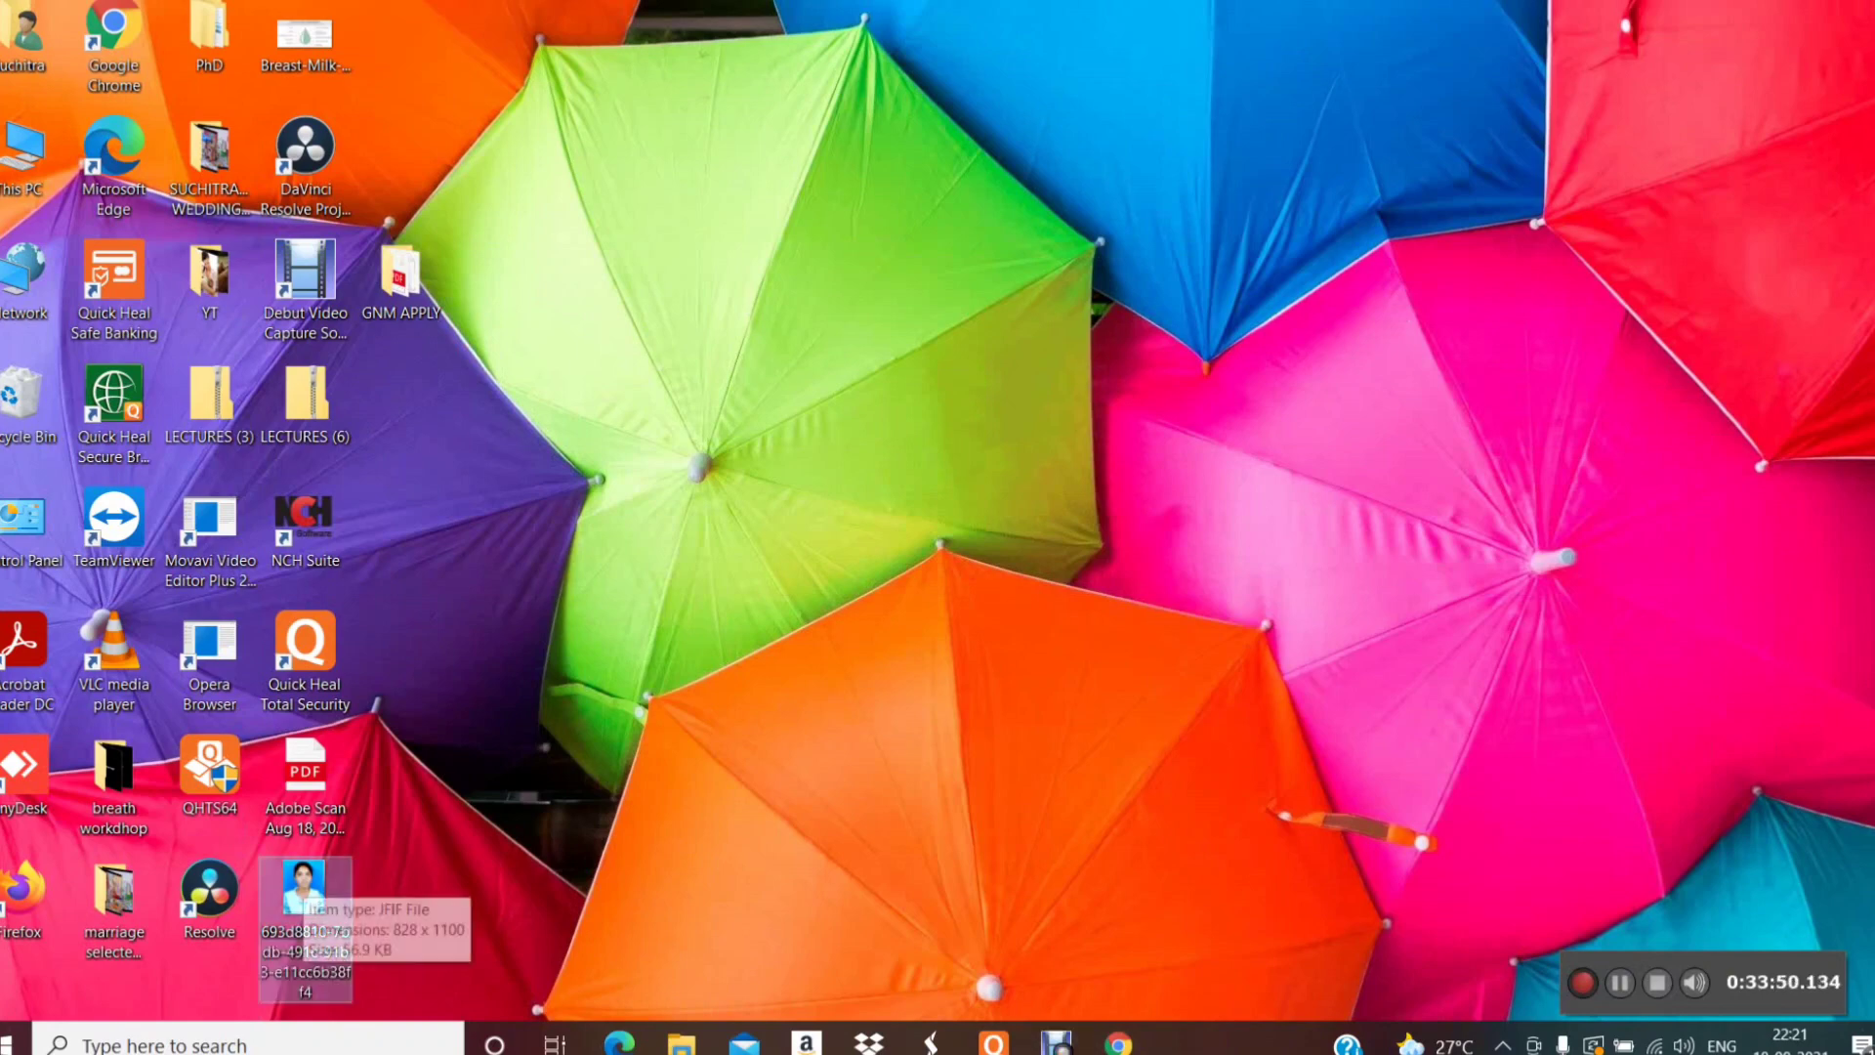
pyautogui.rightClick(303, 884)
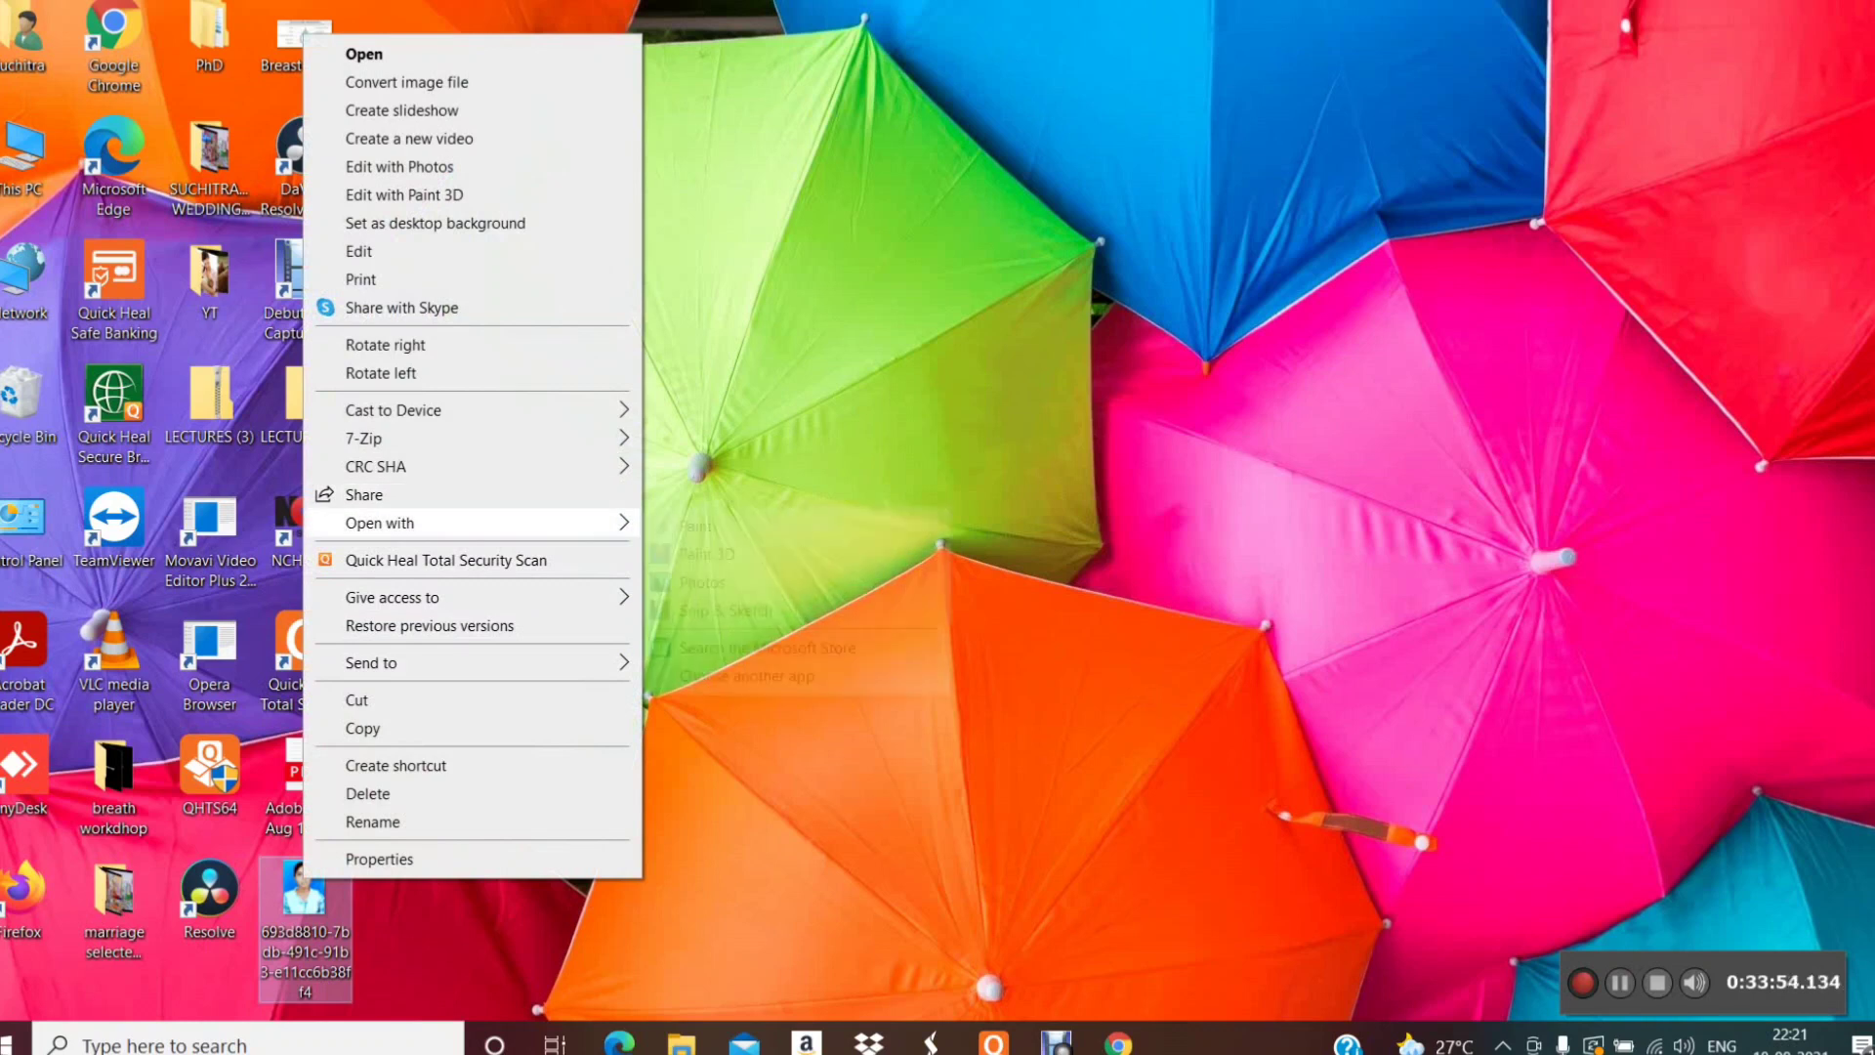
pyautogui.moveTo(410, 523)
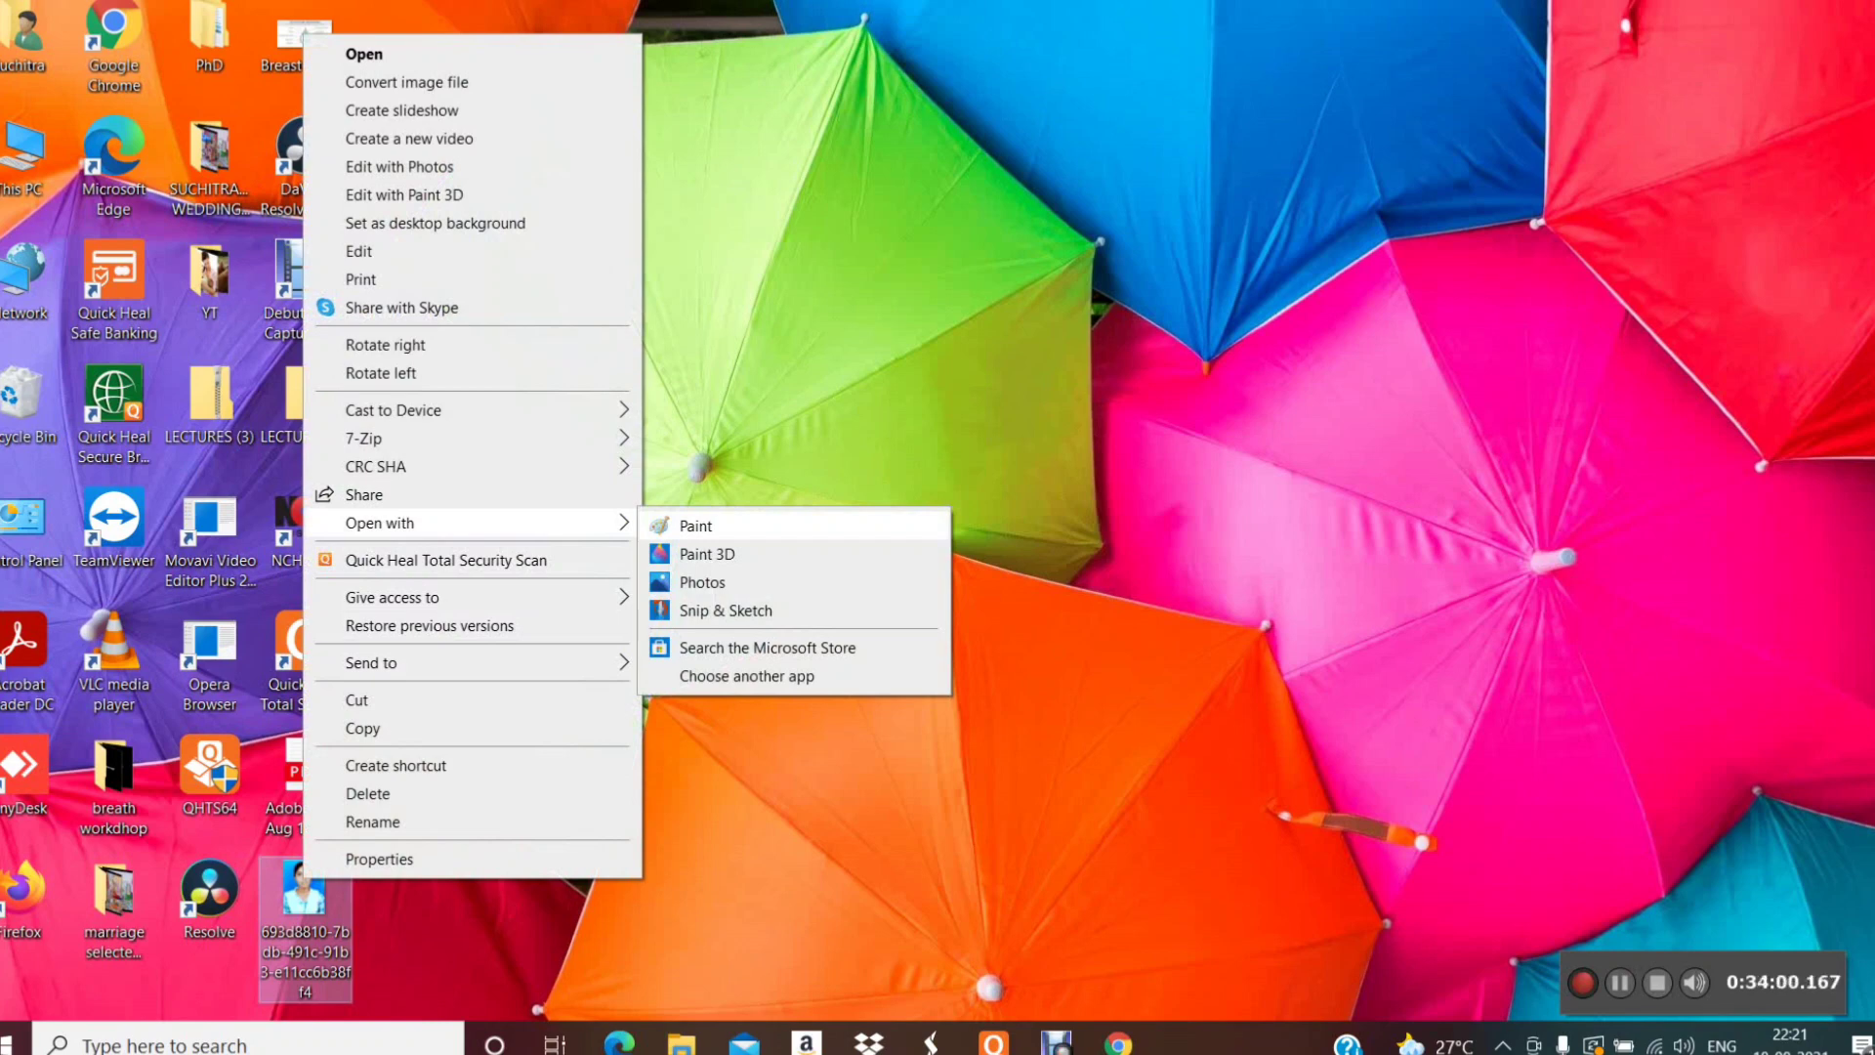
pyautogui.click(305, 893)
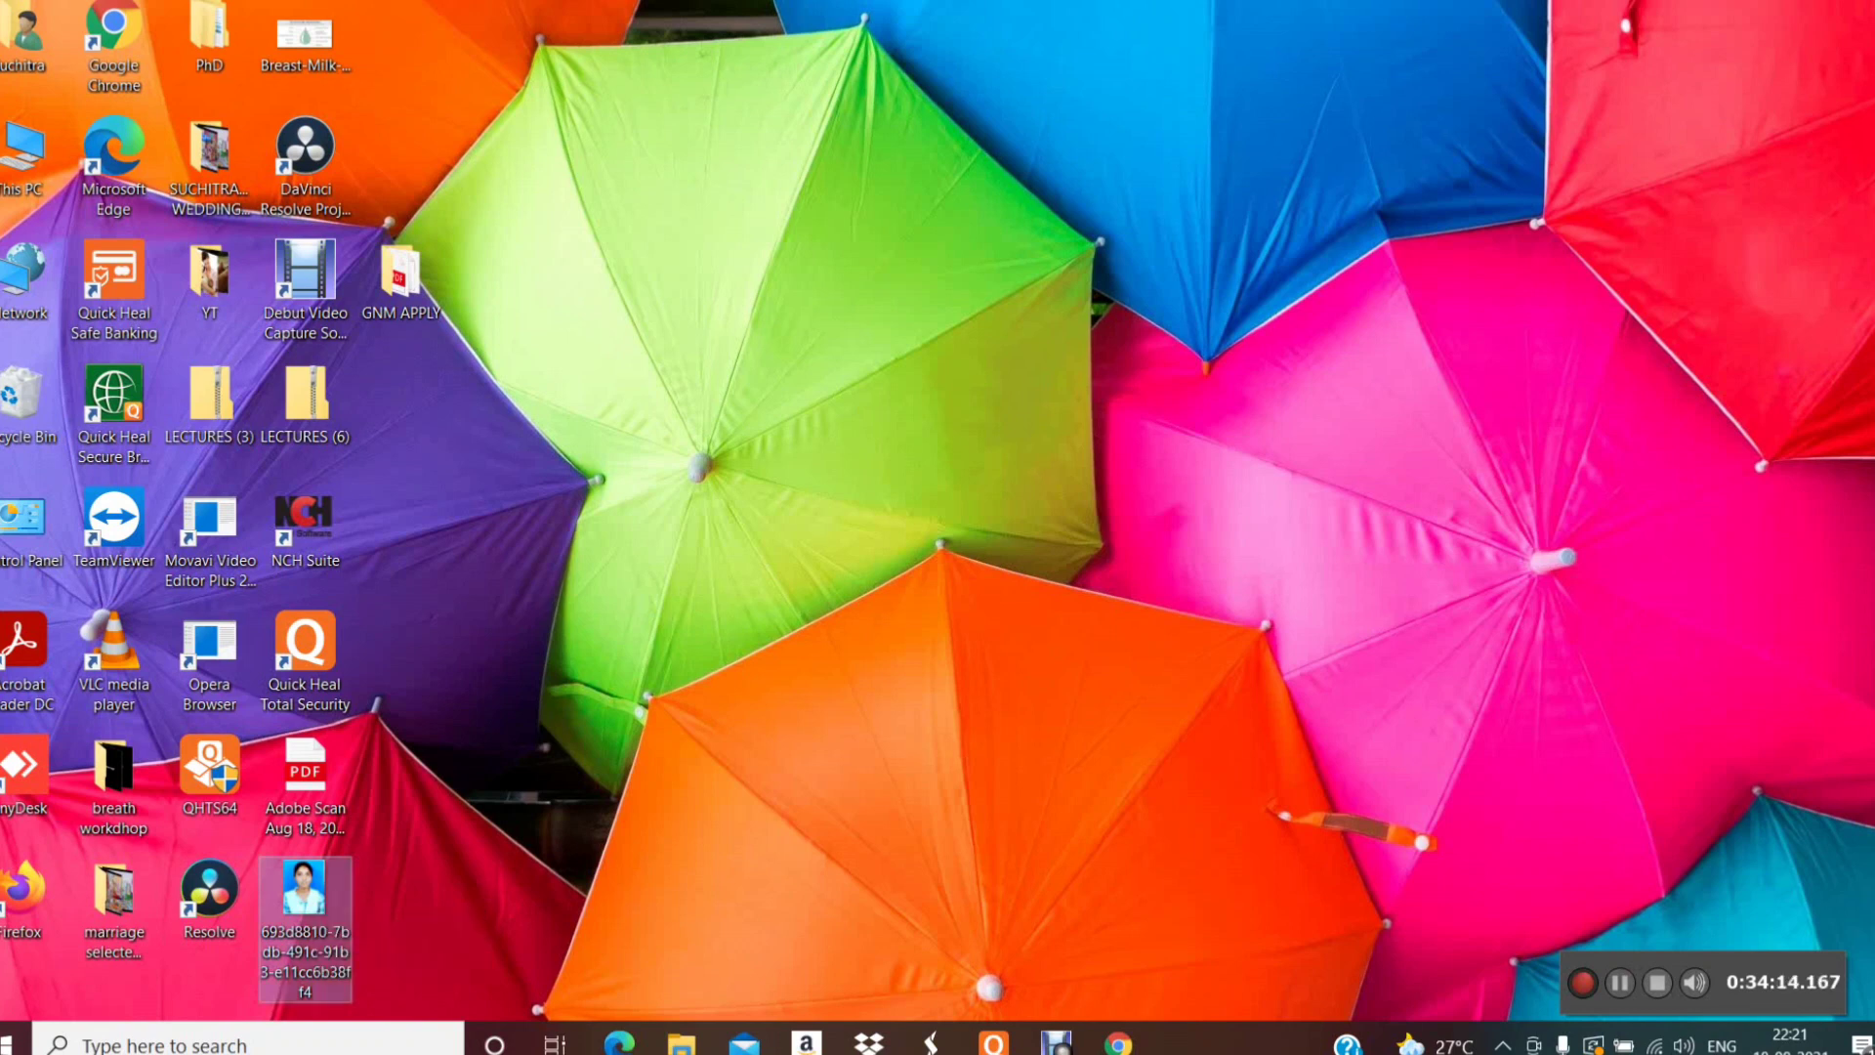
pyautogui.rightClick(311, 889)
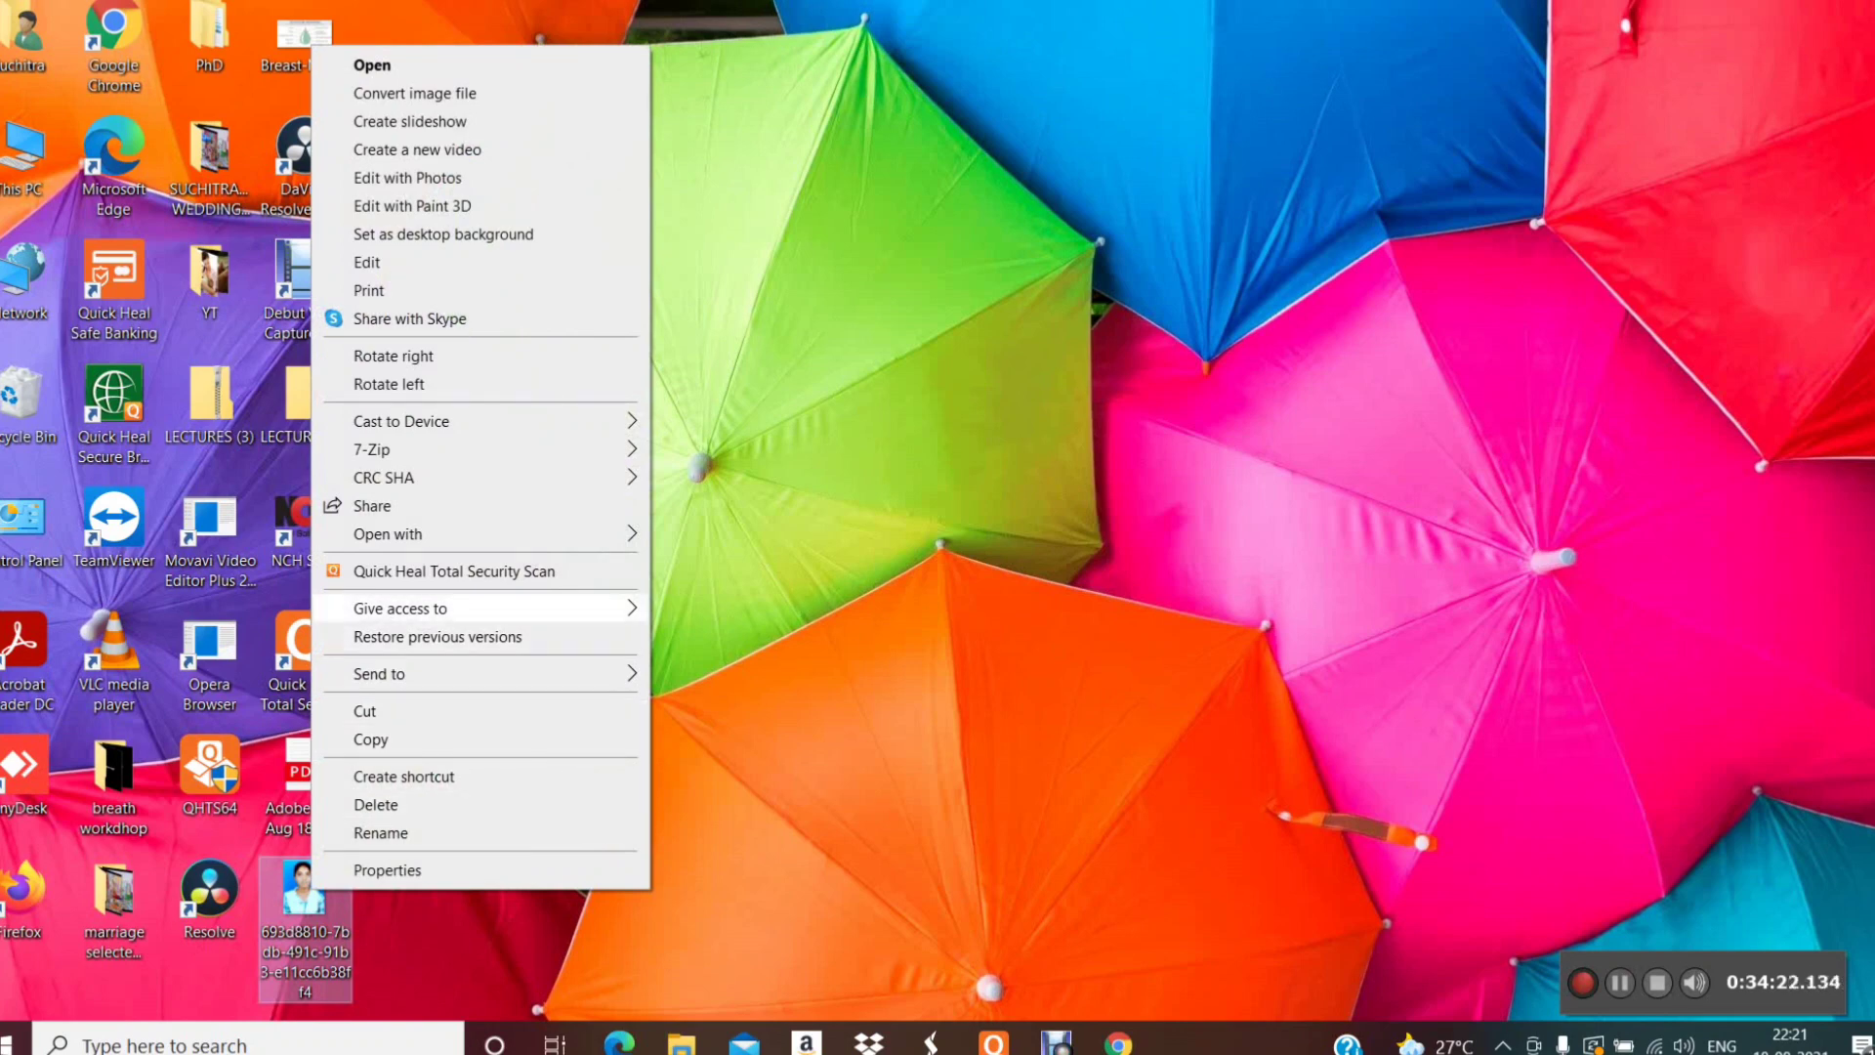
# - Open the student photo in Paint and reach the Save as format options
pyautogui.moveTo(489, 533)
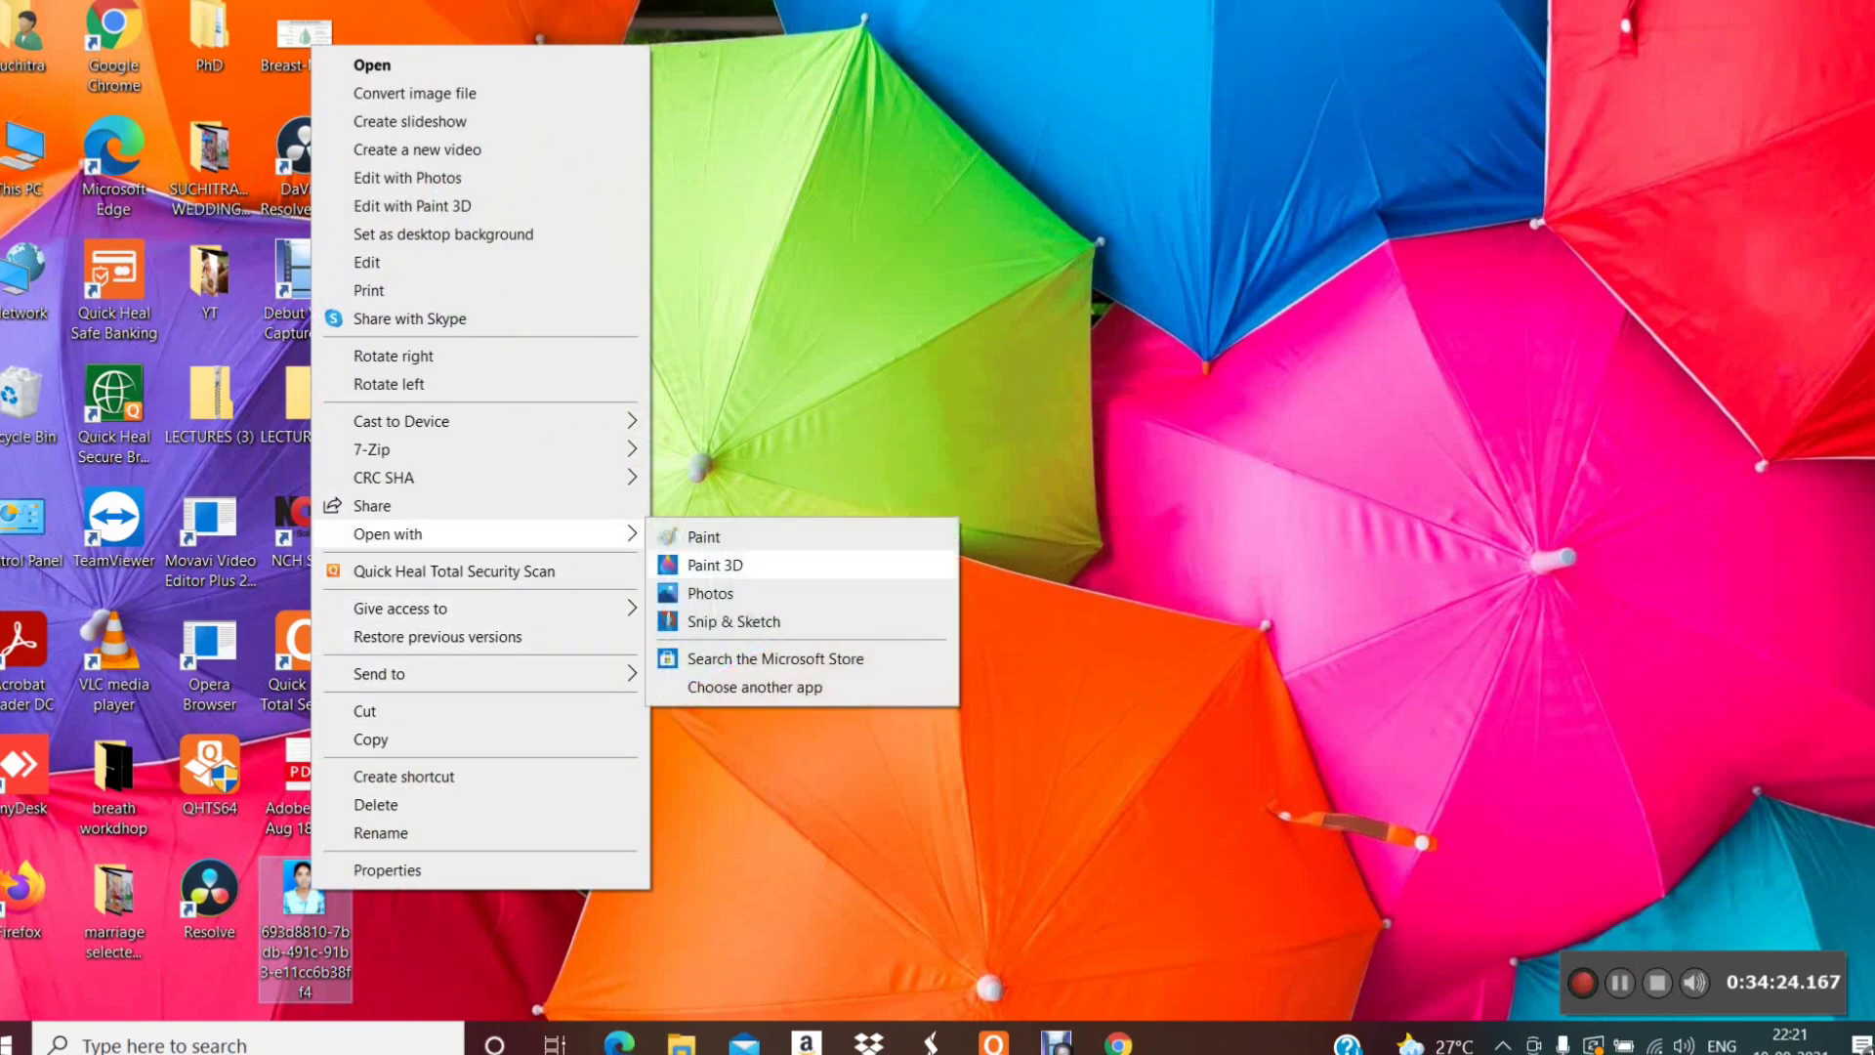
pyautogui.click(703, 536)
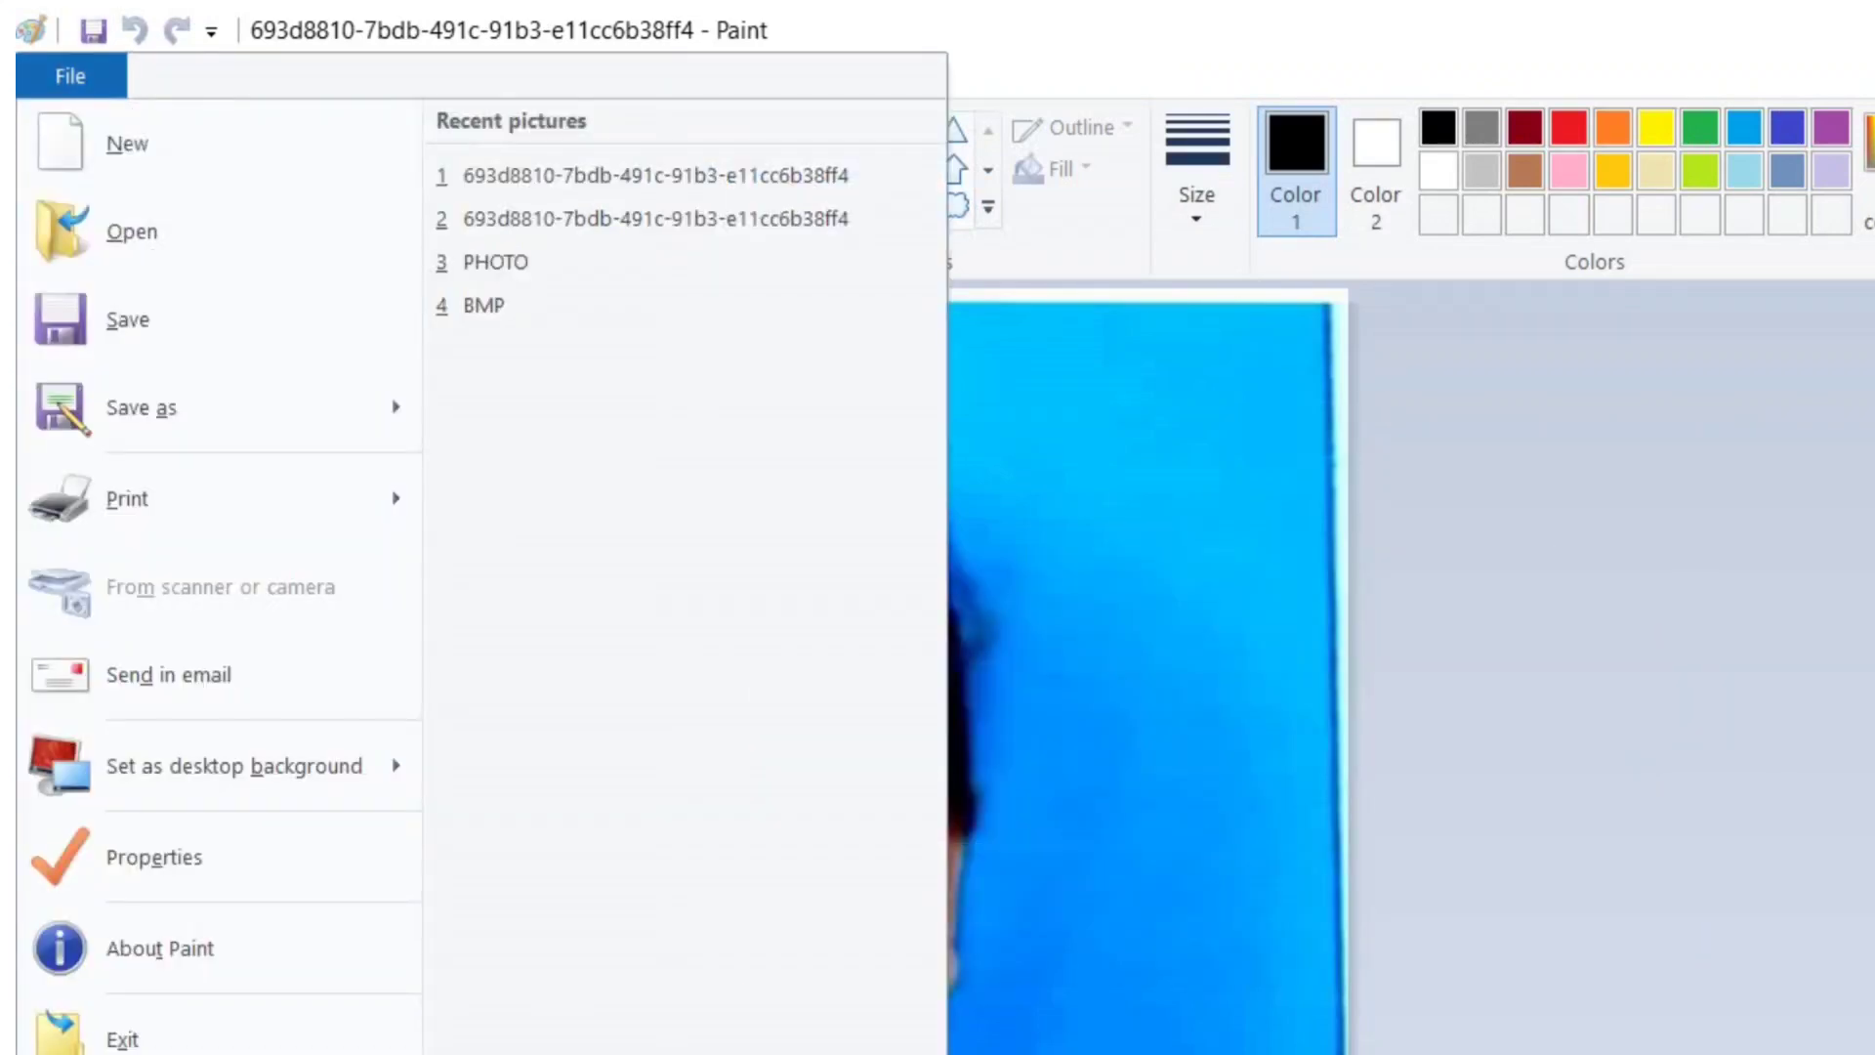
pyautogui.press('Down')
pyautogui.press('Down')
pyautogui.press('Down')
pyautogui.press('Down')
pyautogui.press('Right')
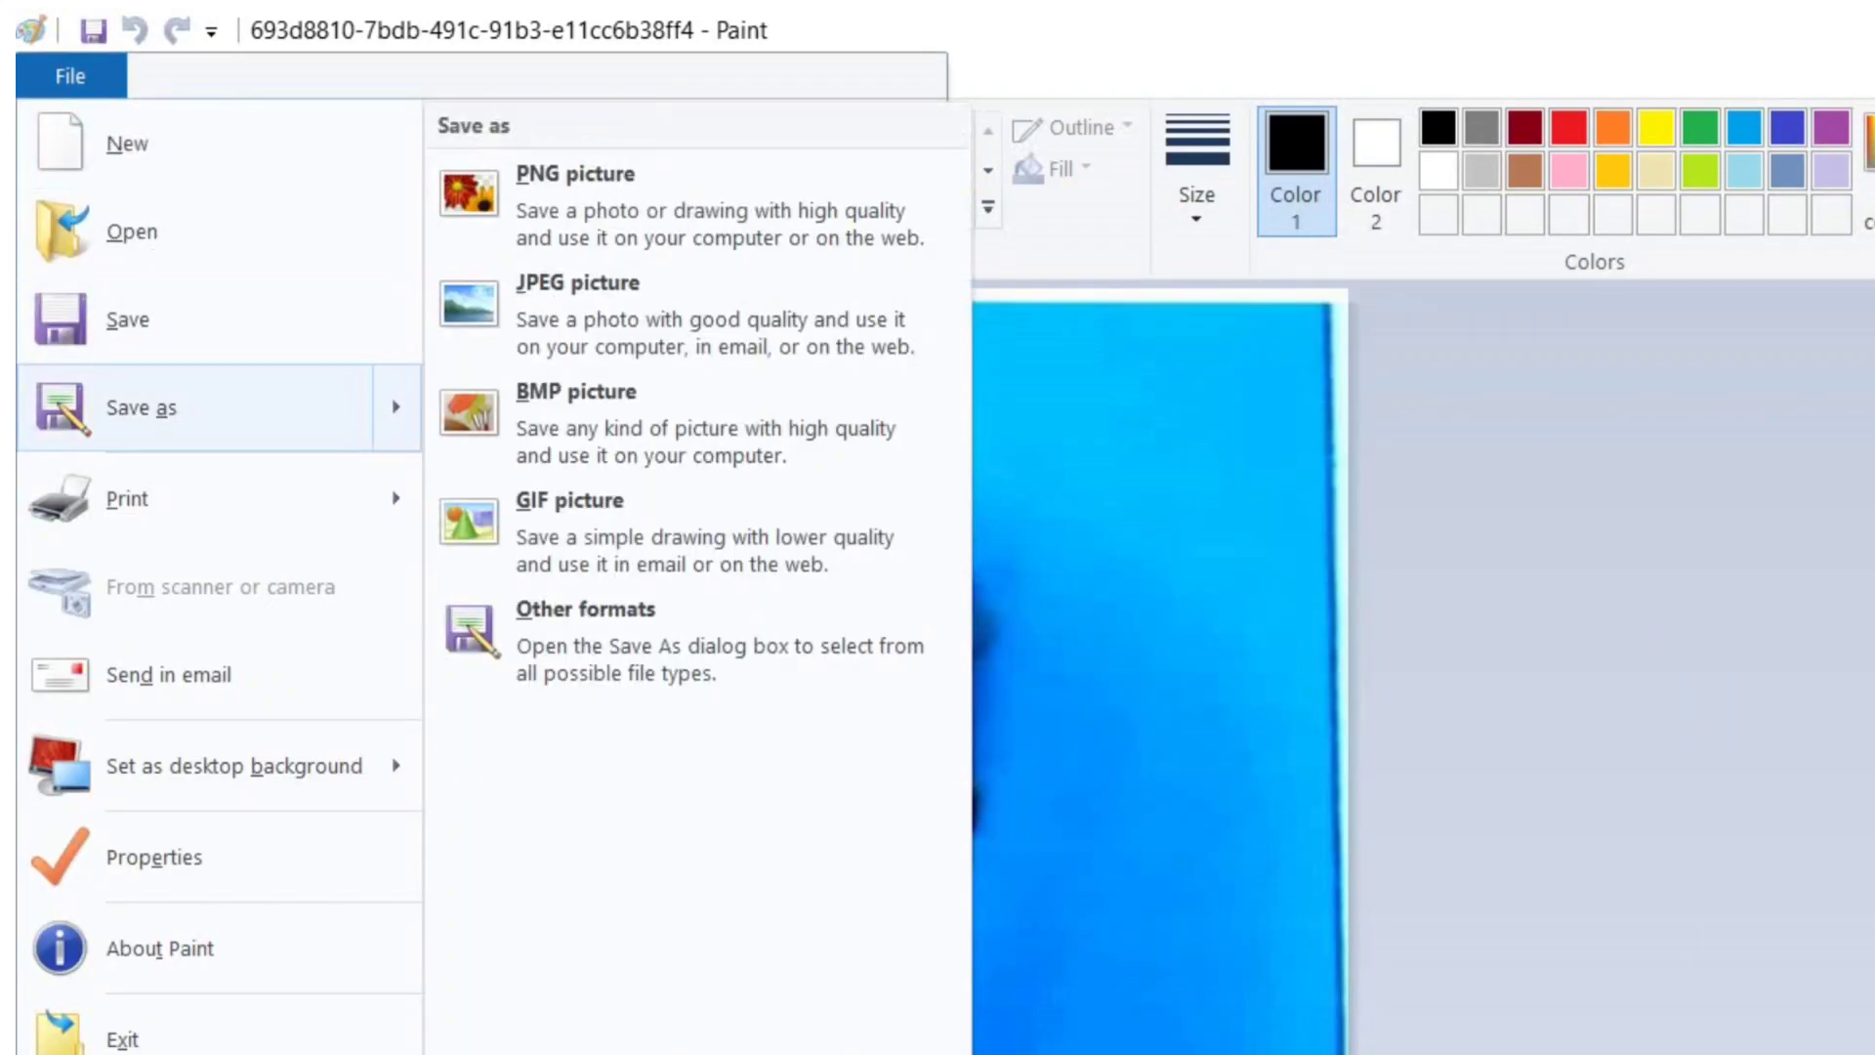
pyautogui.press('Left')
pyautogui.press('Up')
pyautogui.press('Down')
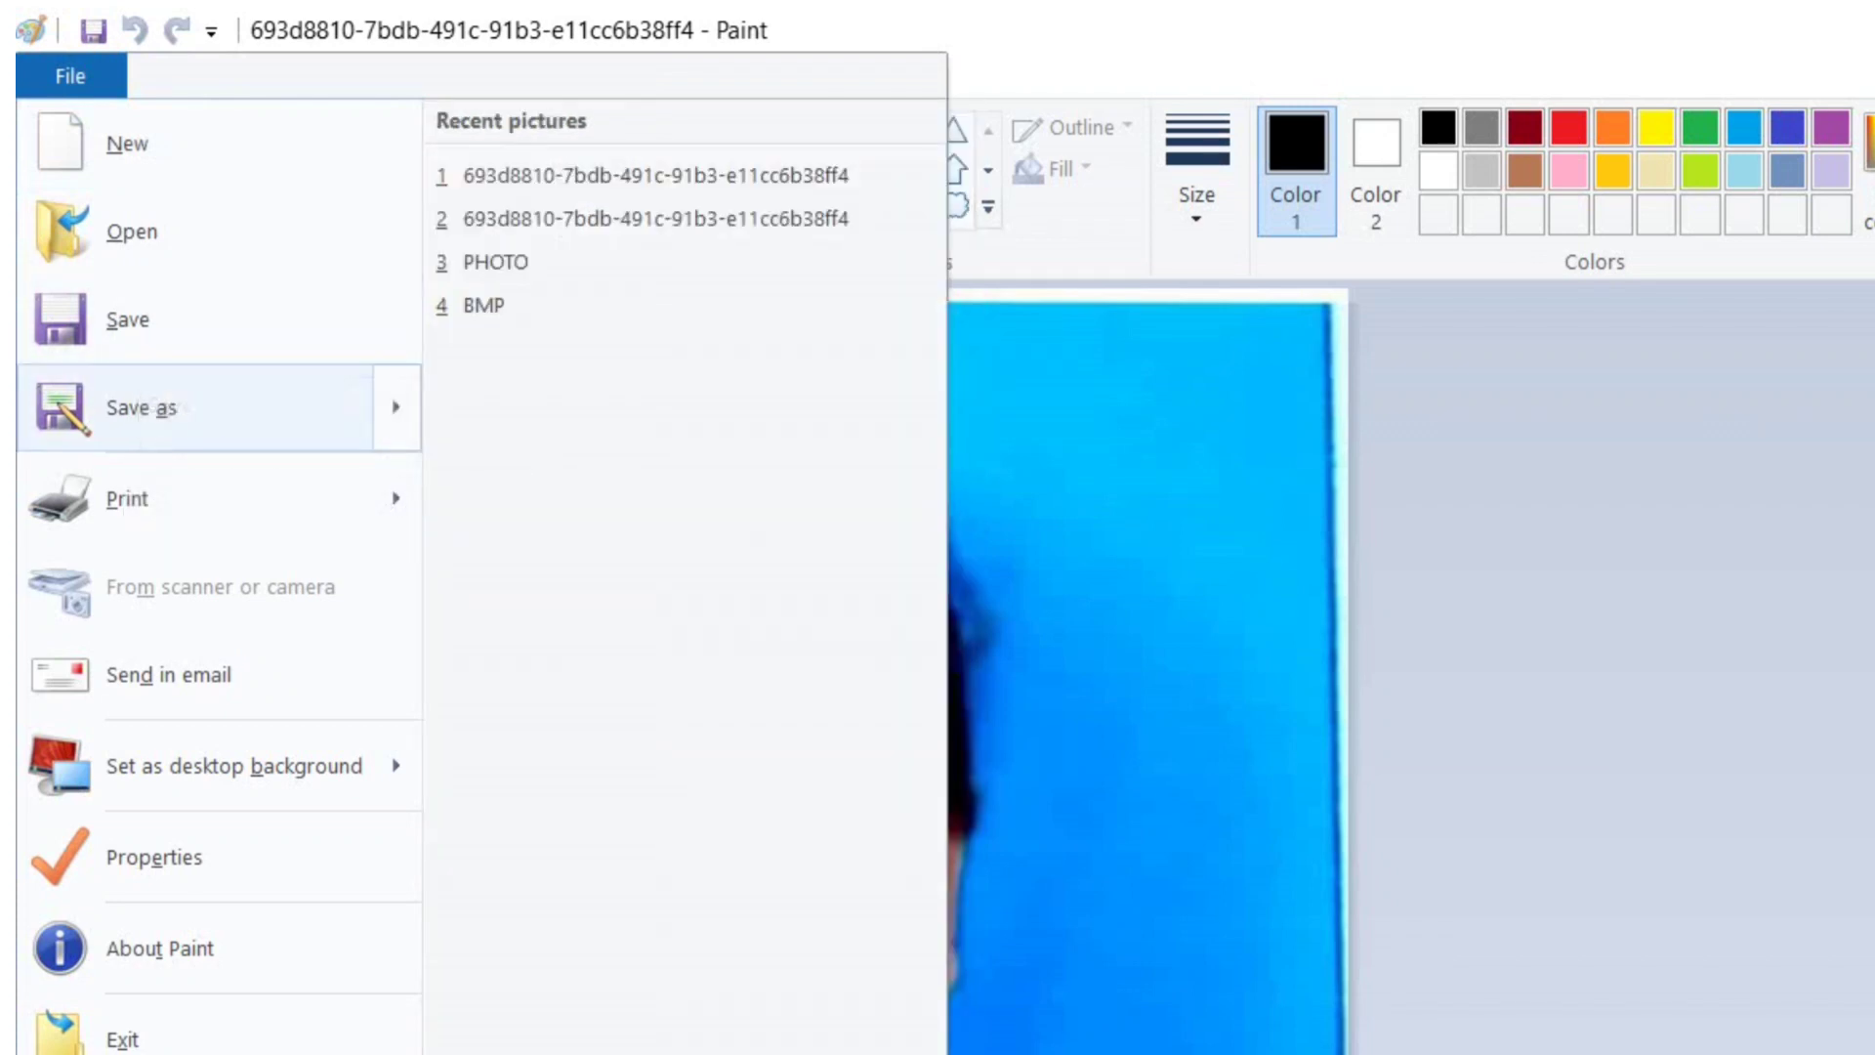
pyautogui.press('Right')
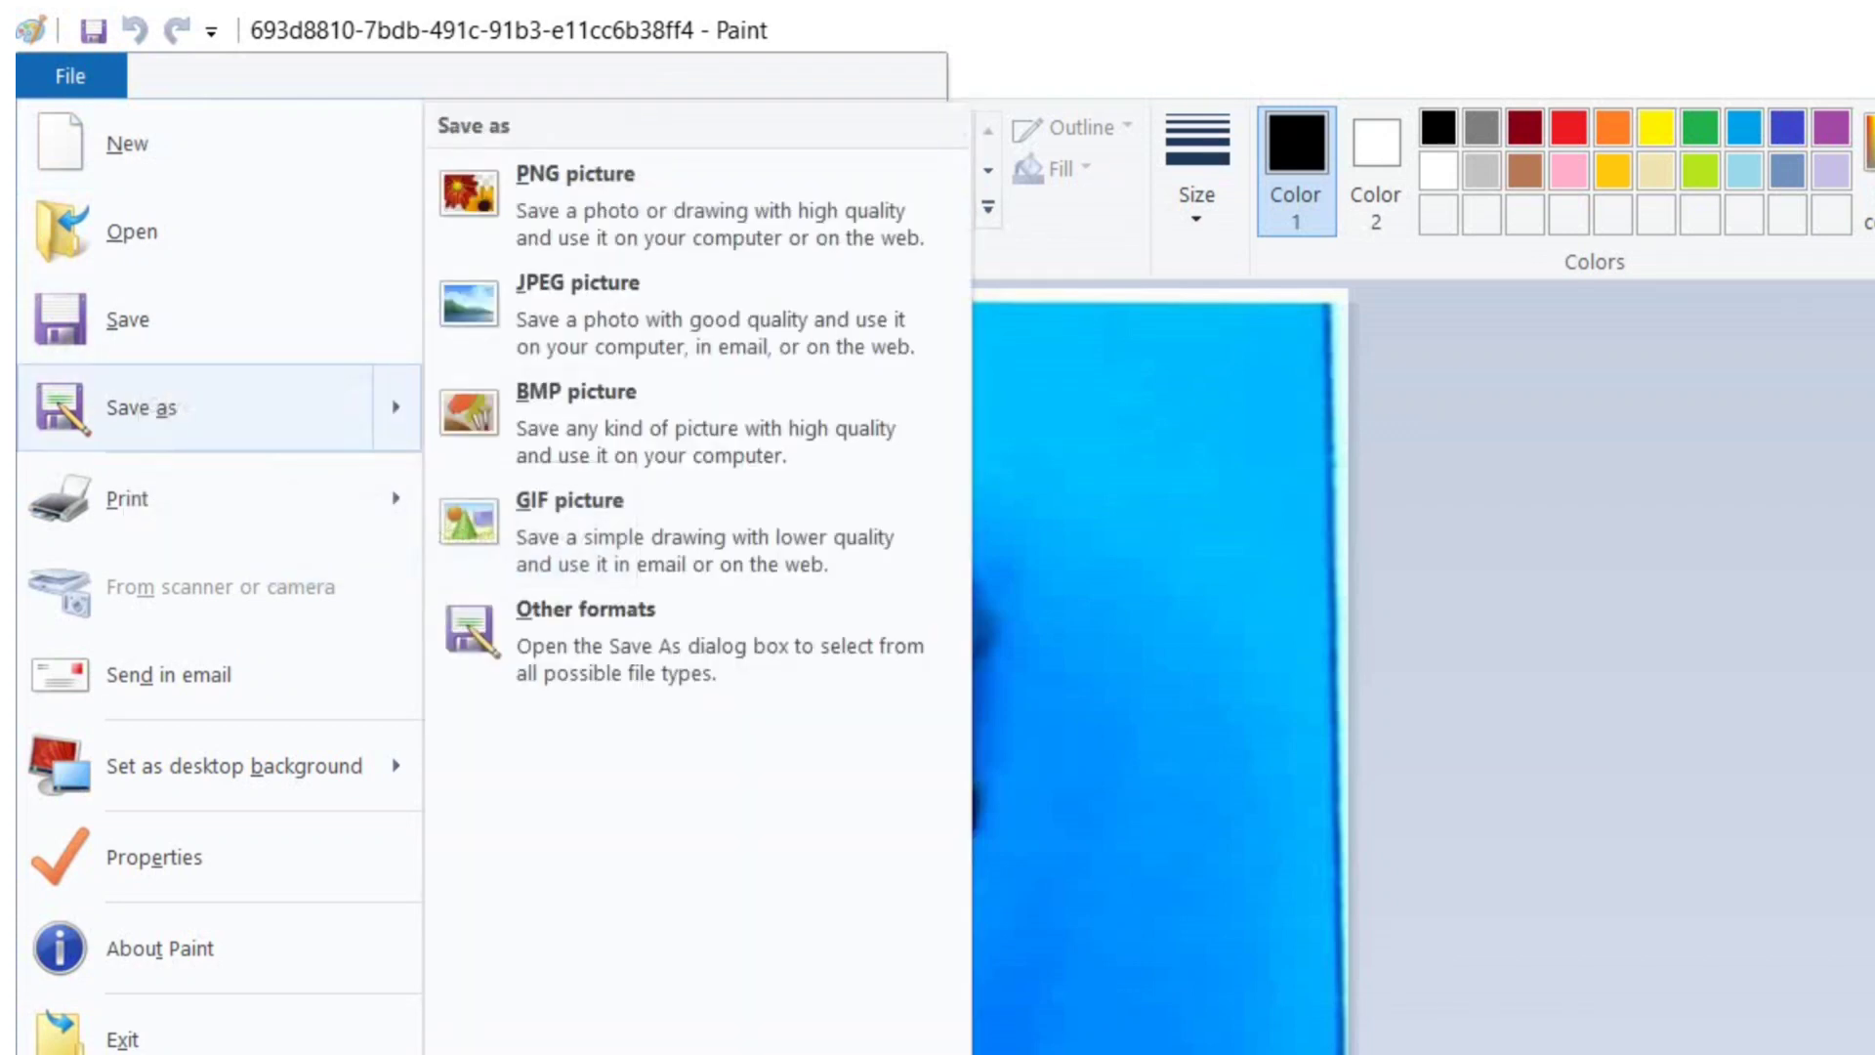
# - Save the photo as a BMP picture named 'picture' in GNM APPLY
pyautogui.press('Up')
pyautogui.press('Up')
pyautogui.press('Up')
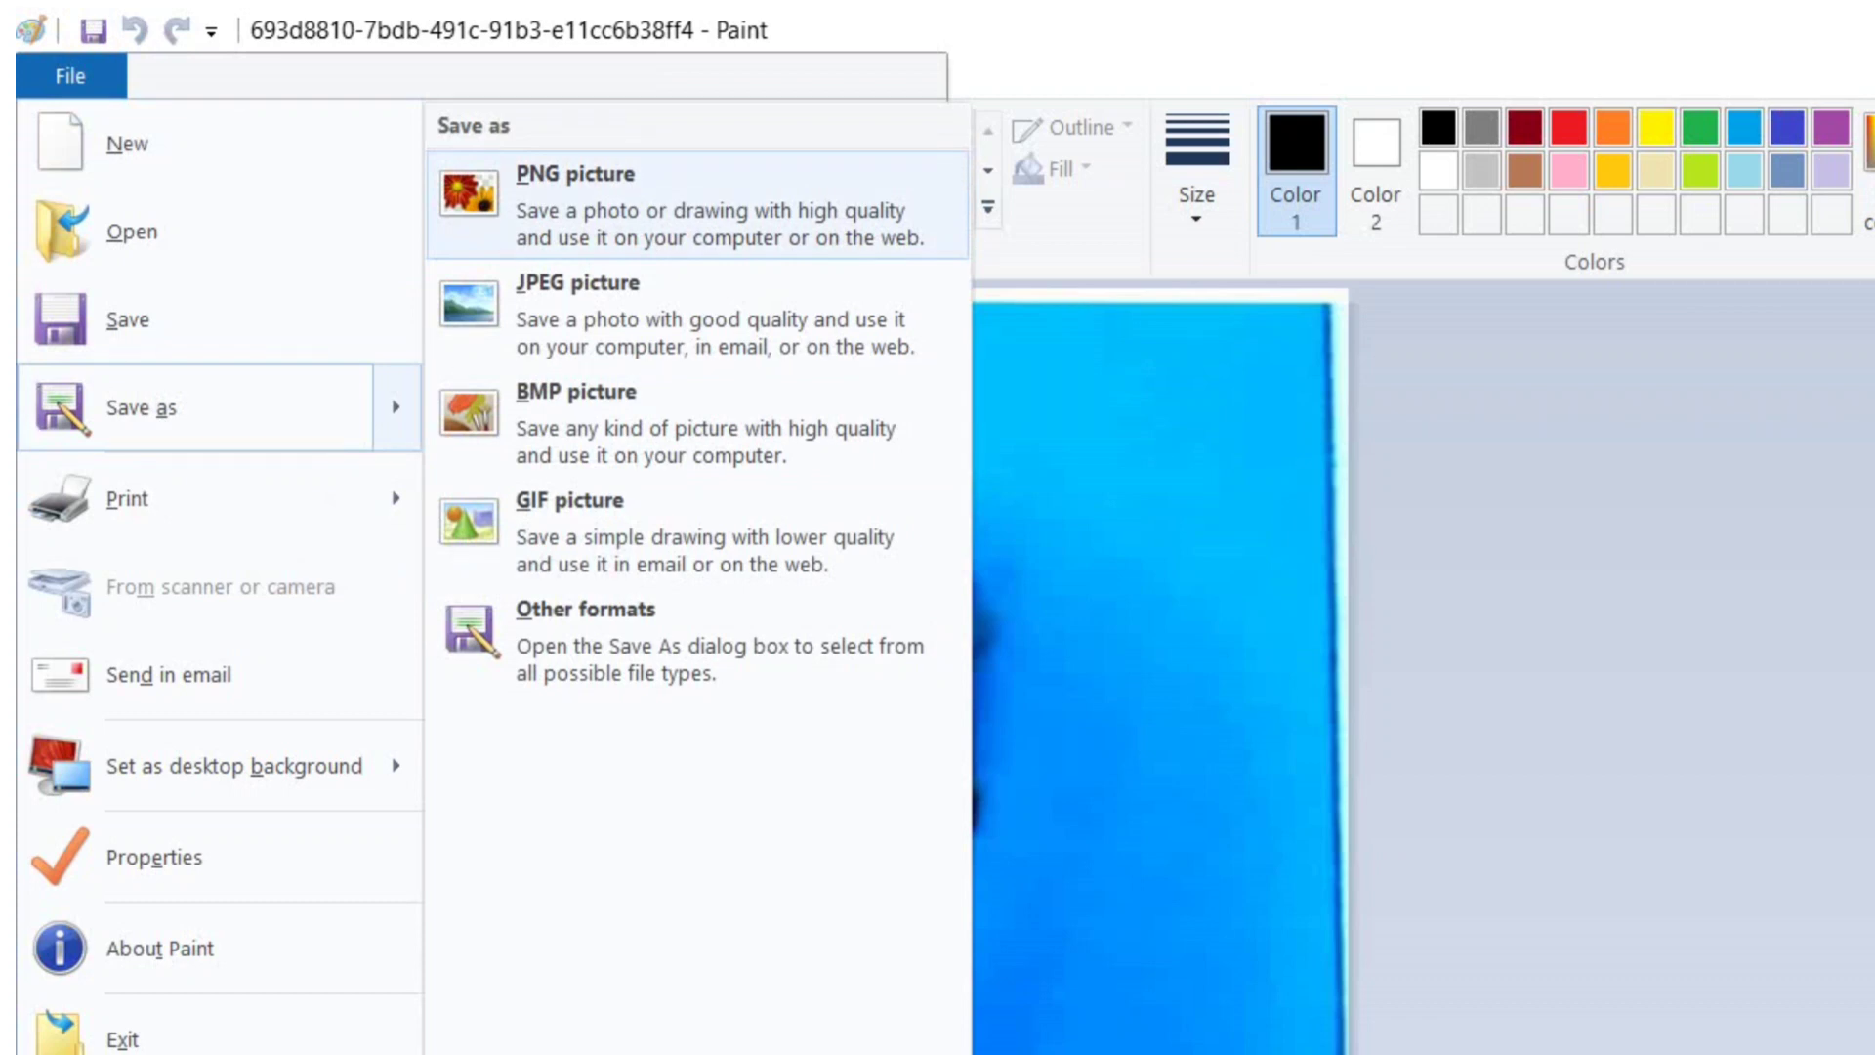
pyautogui.press('Down')
pyautogui.press('Down')
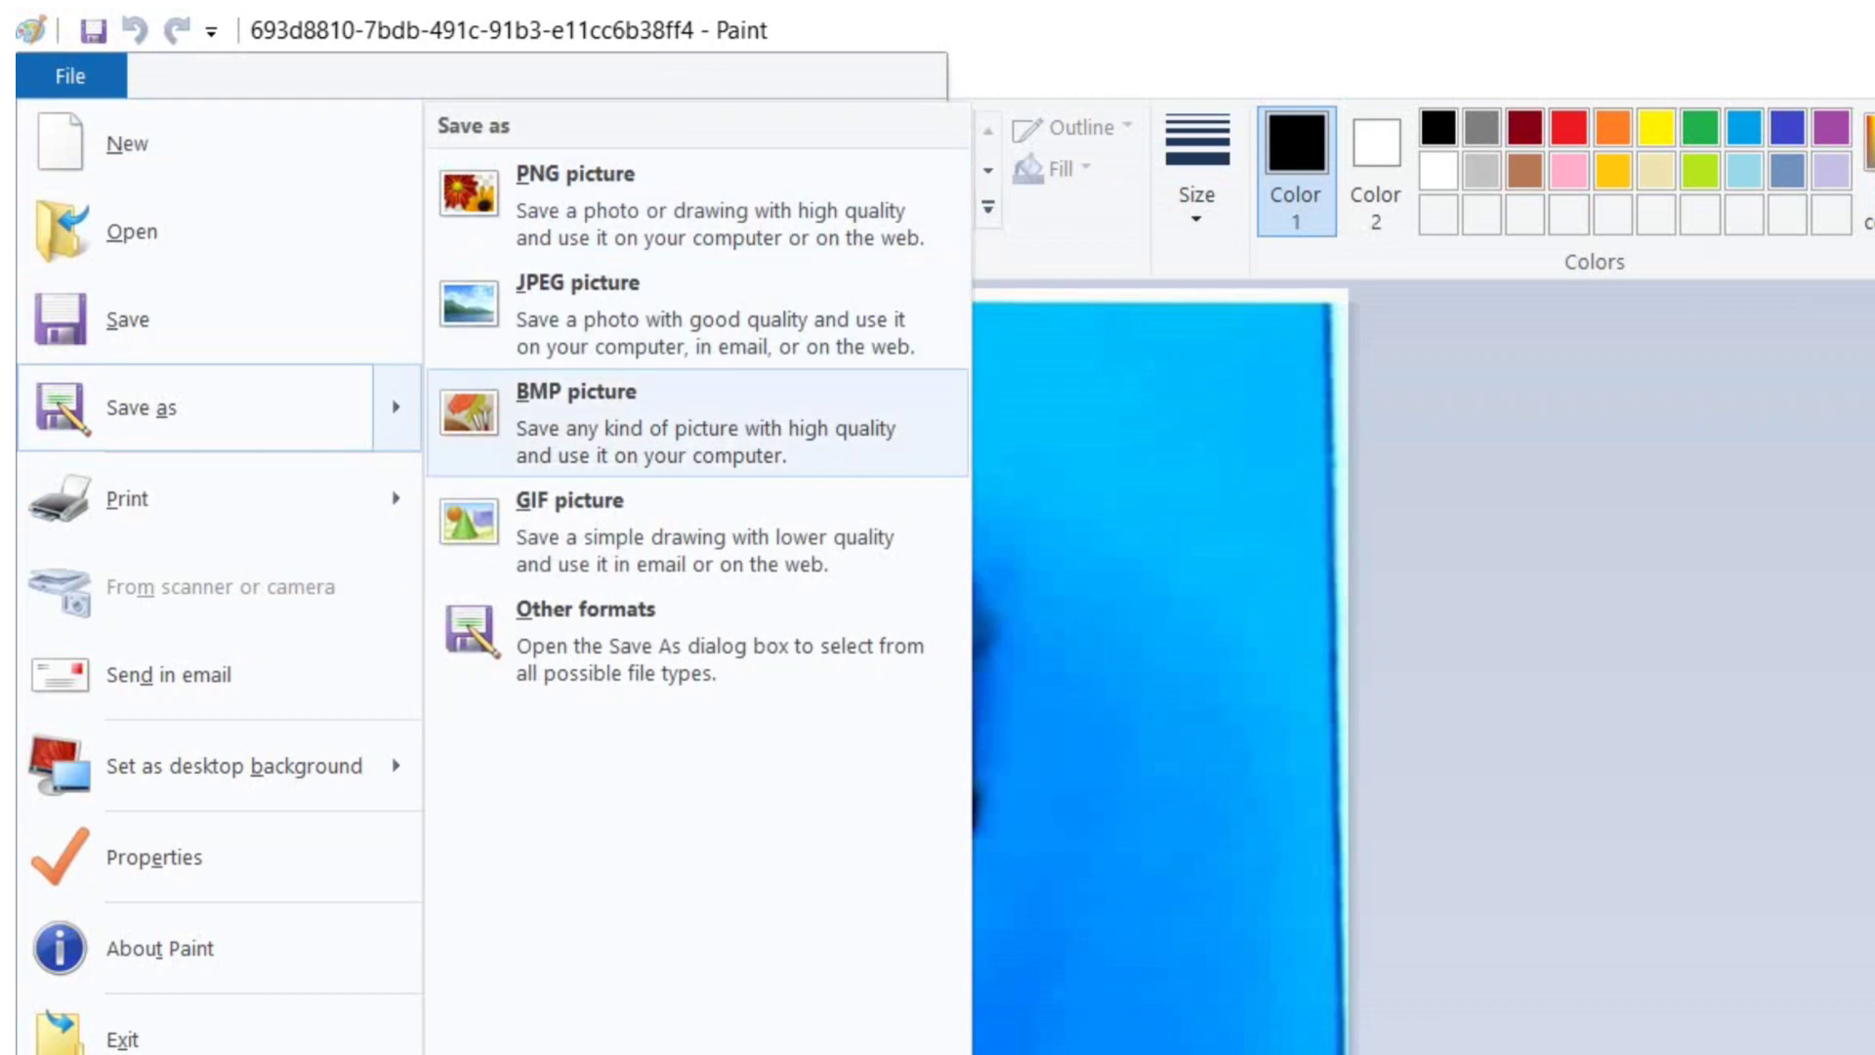
pyautogui.press('Down')
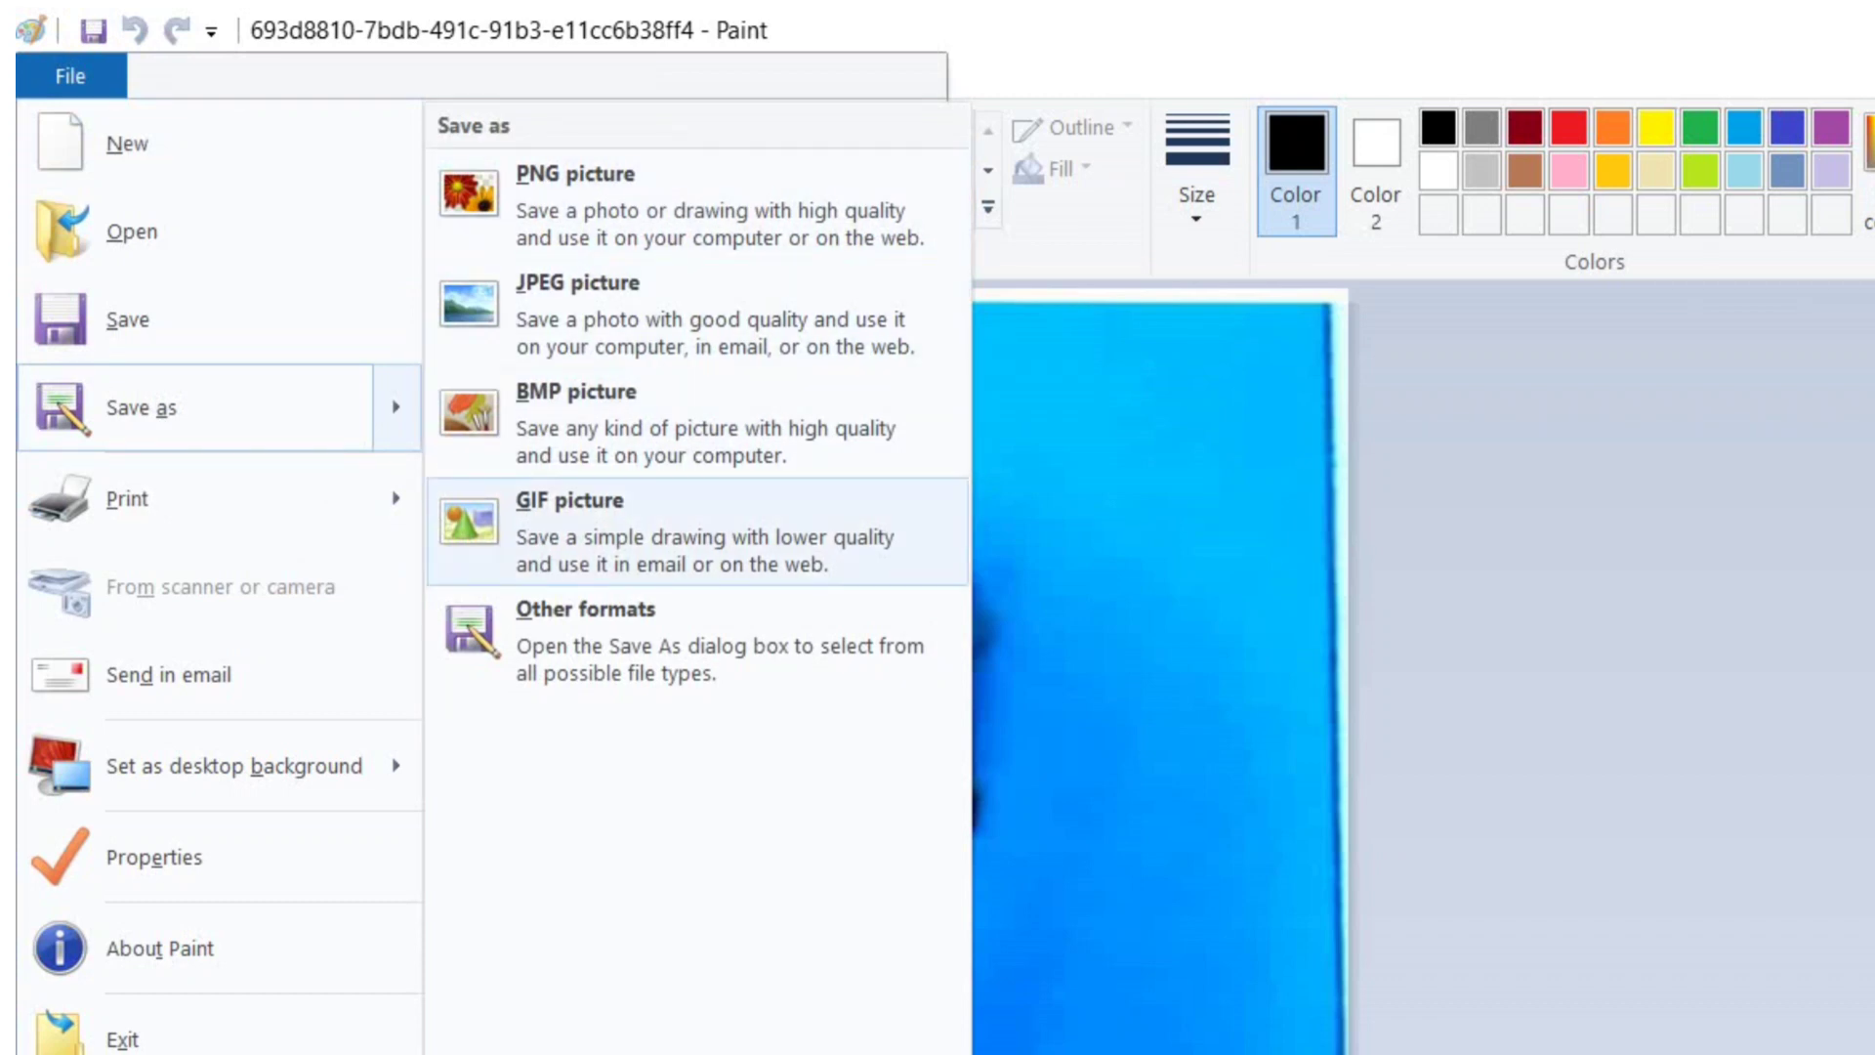
pyautogui.press('Down')
pyautogui.press('Up')
pyautogui.press('Up')
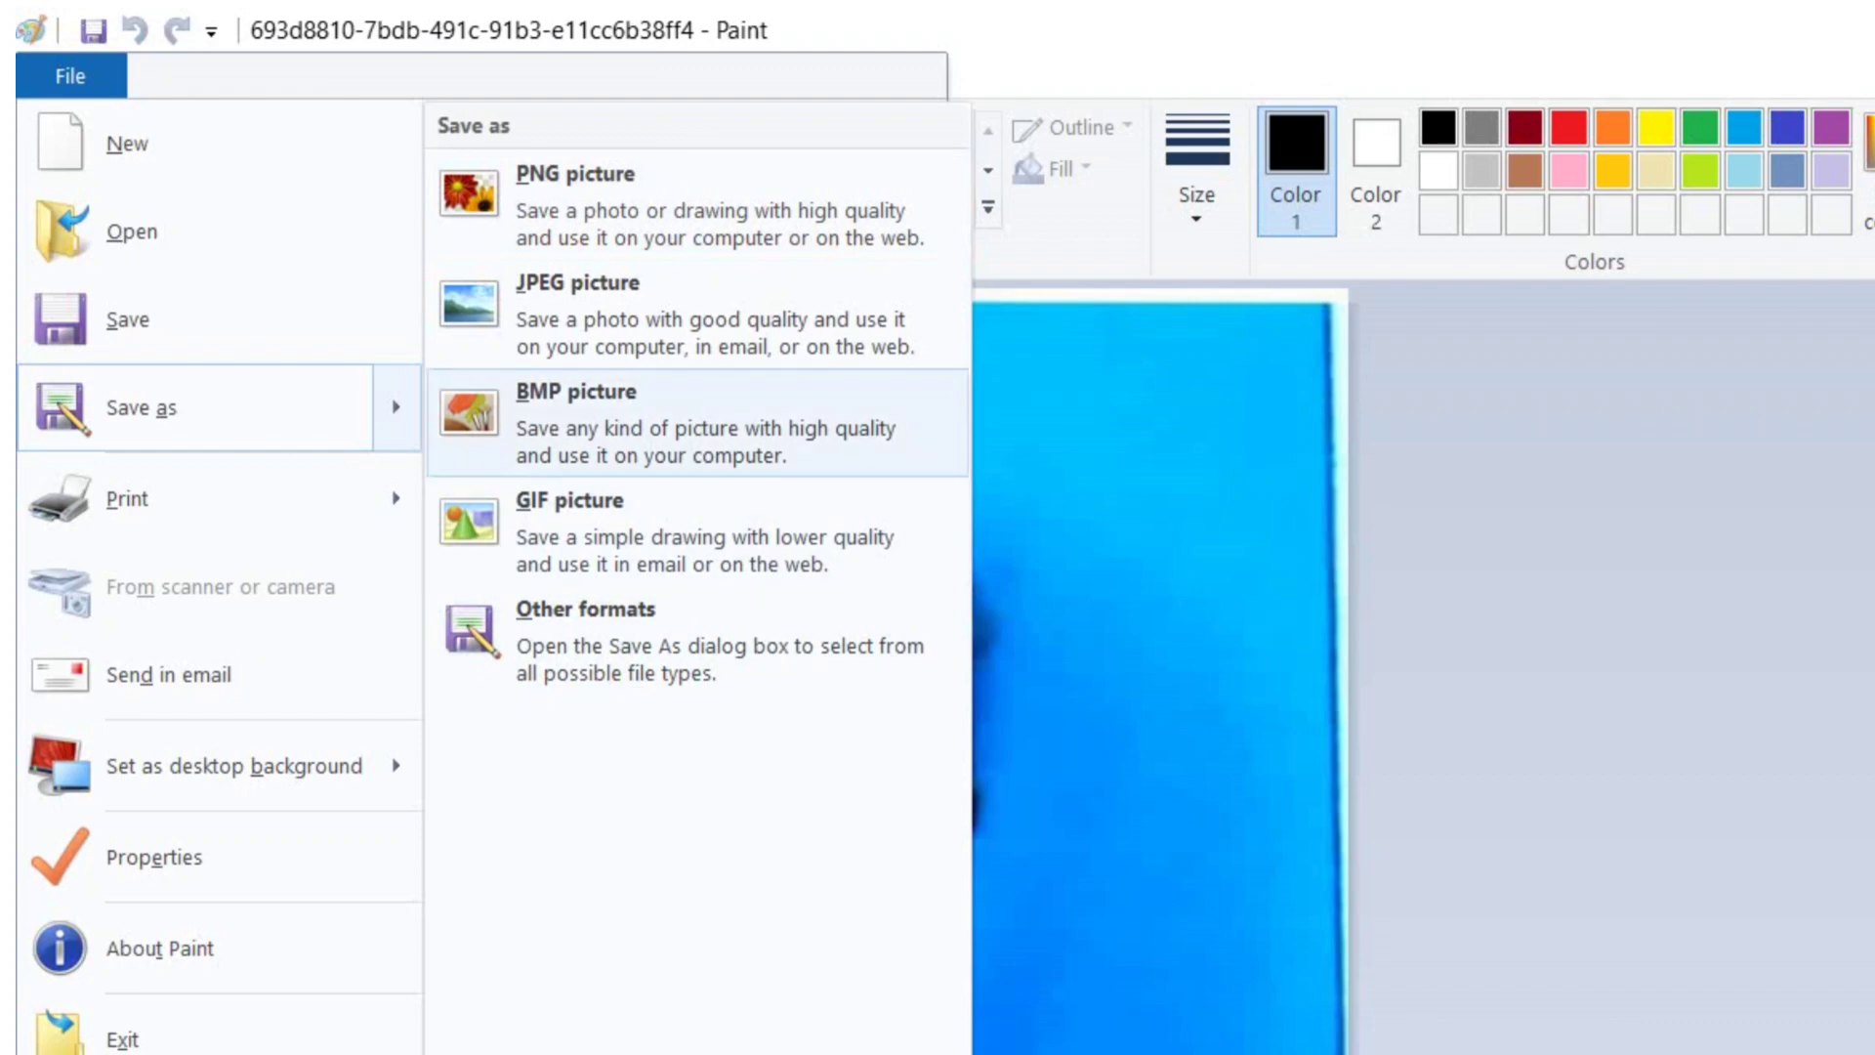
pyautogui.press('Return')
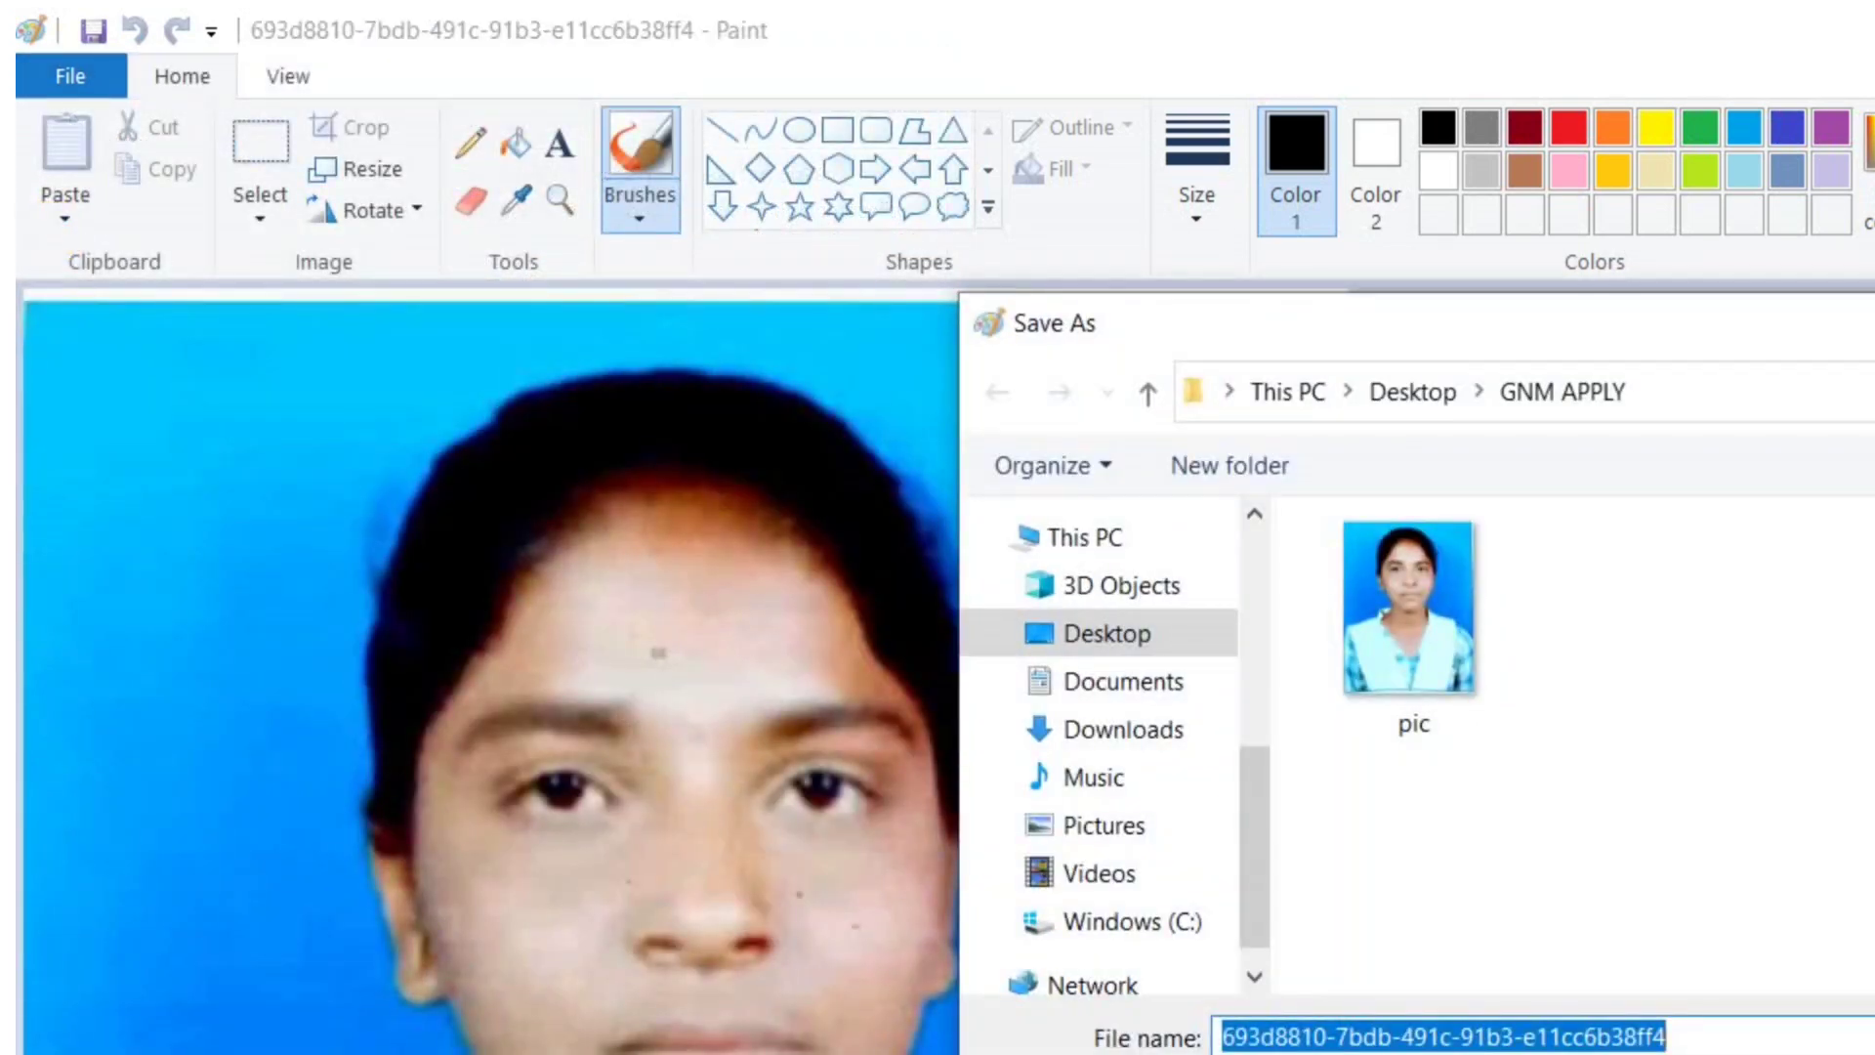
pyautogui.write('pic')
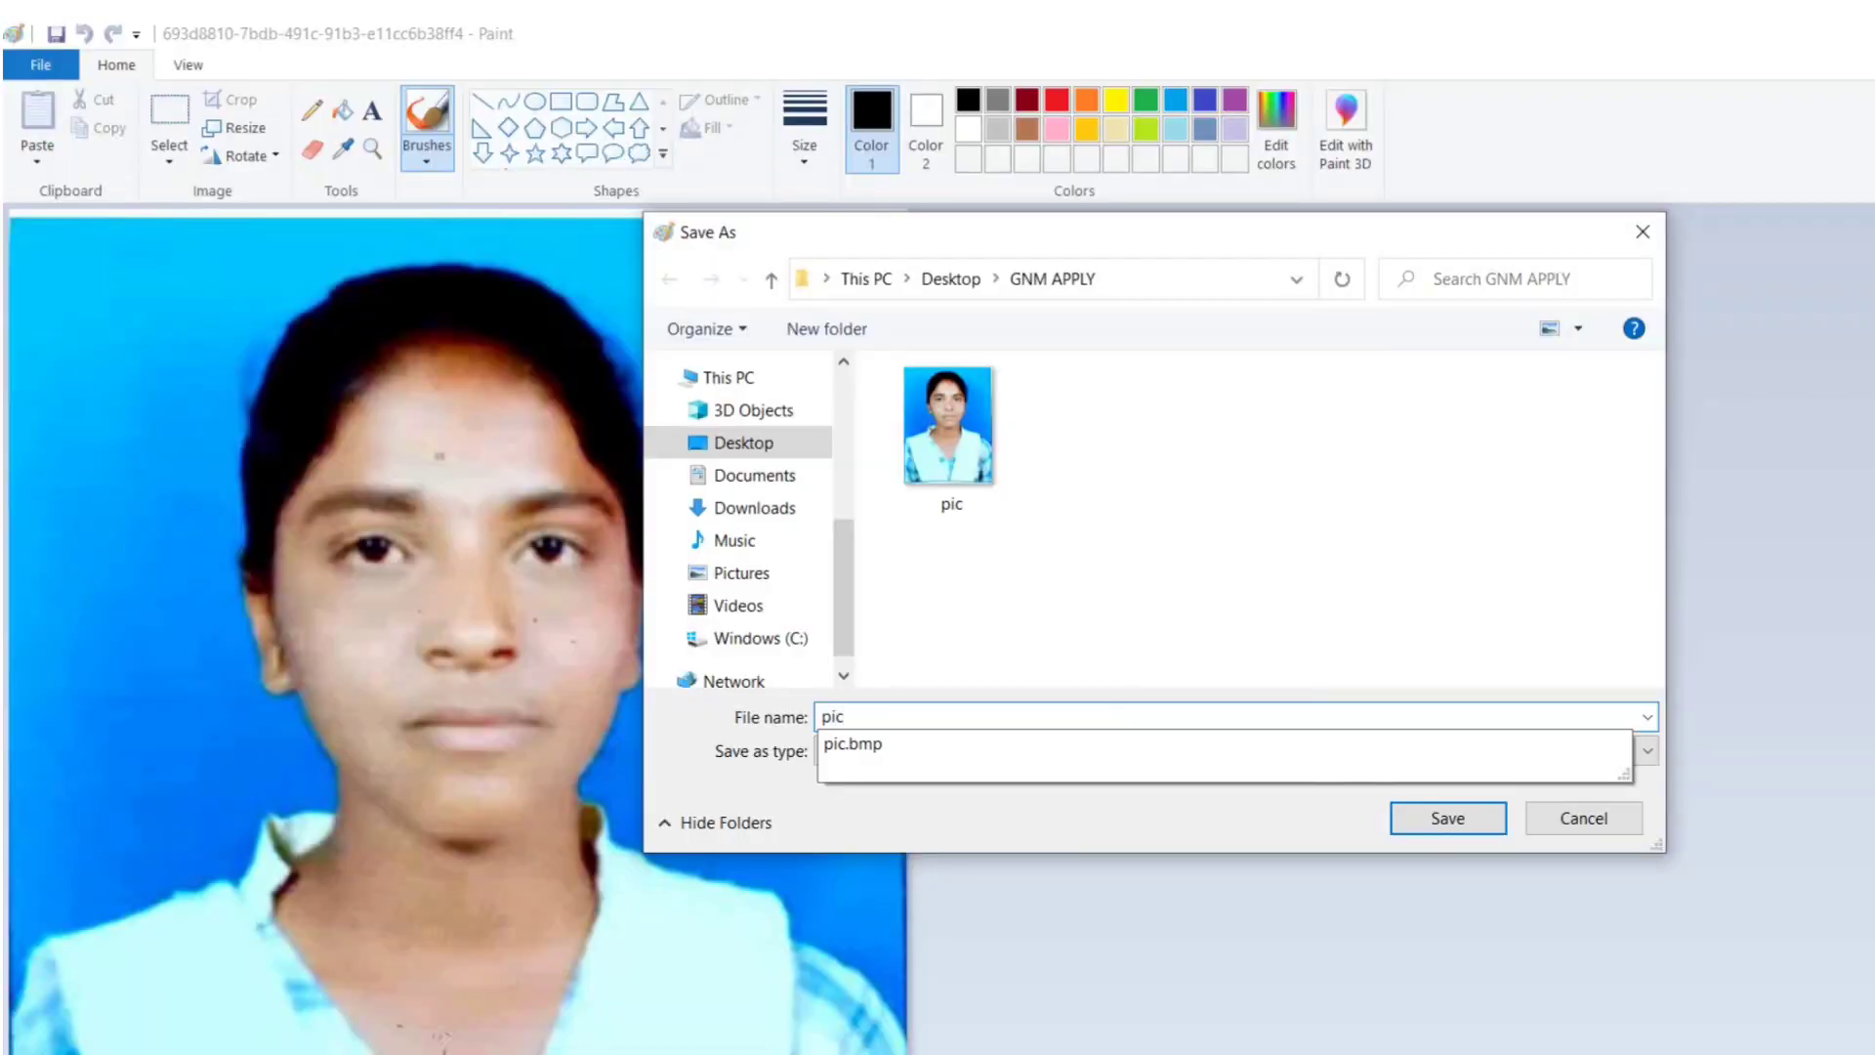
pyautogui.write('ture')
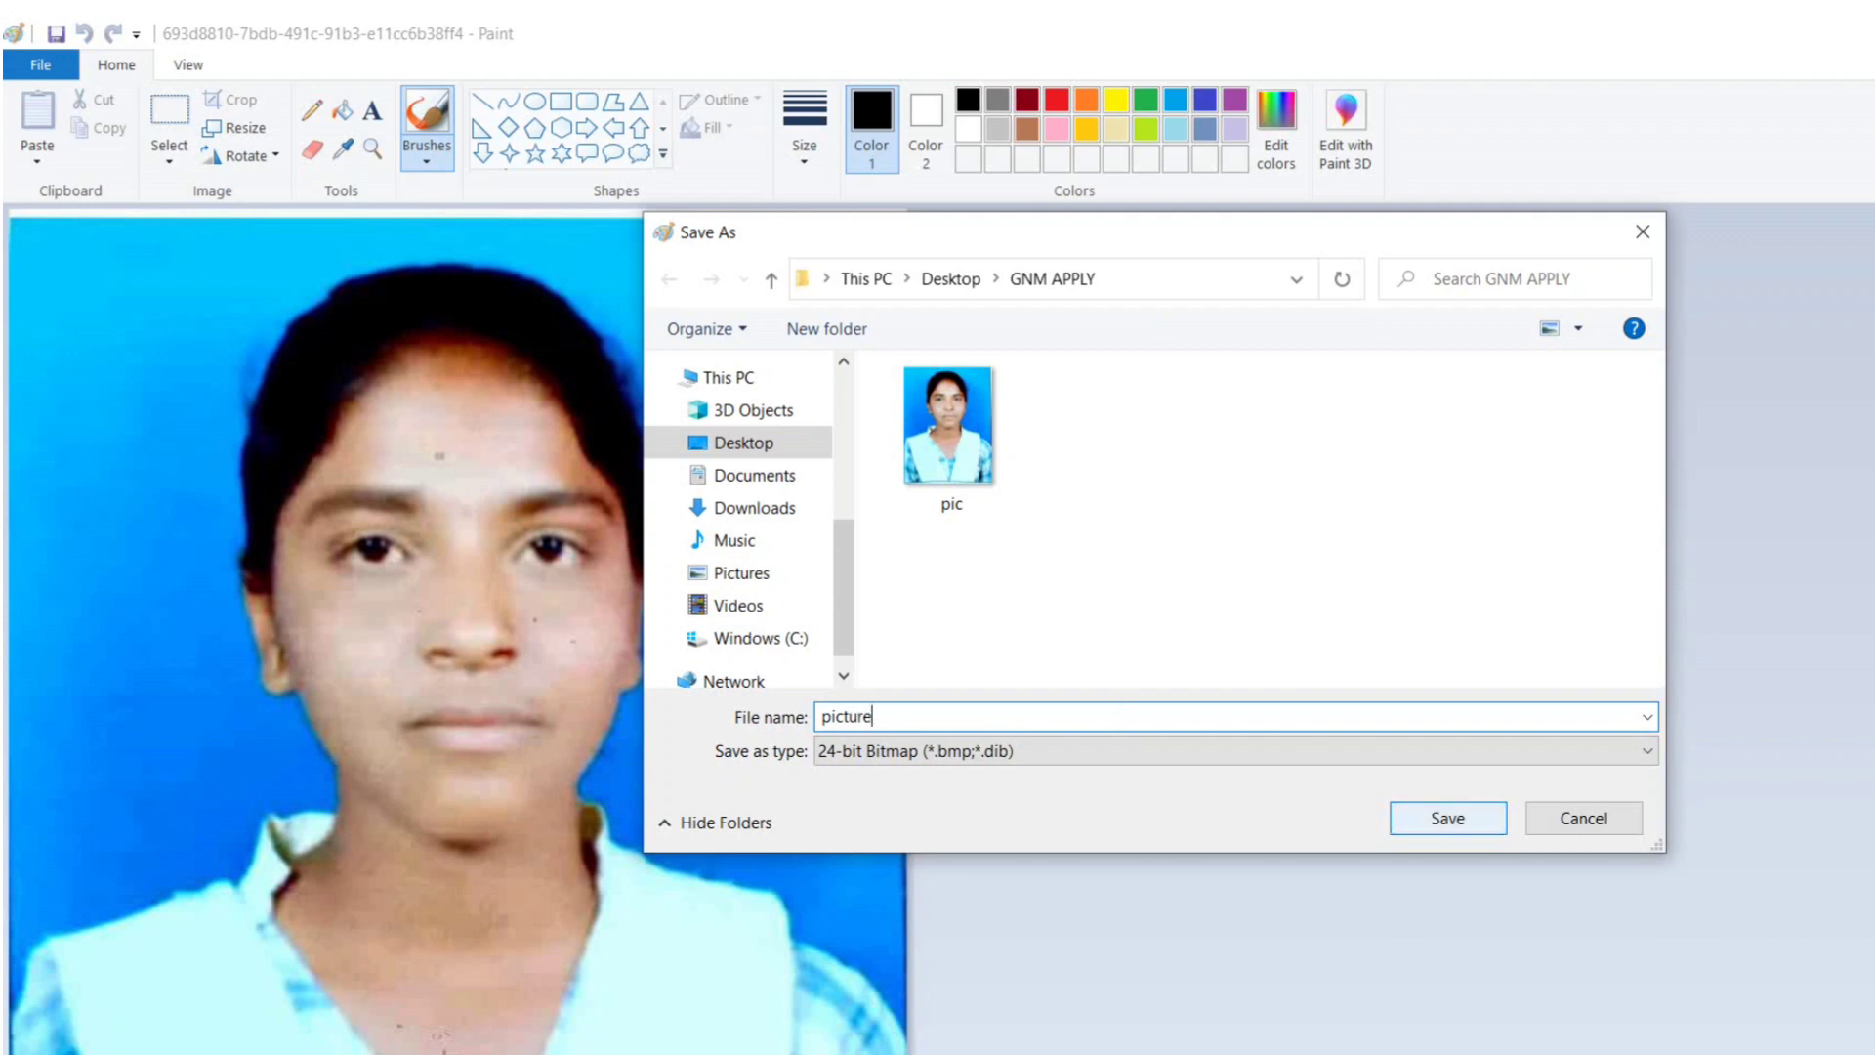
pyautogui.press('Return')
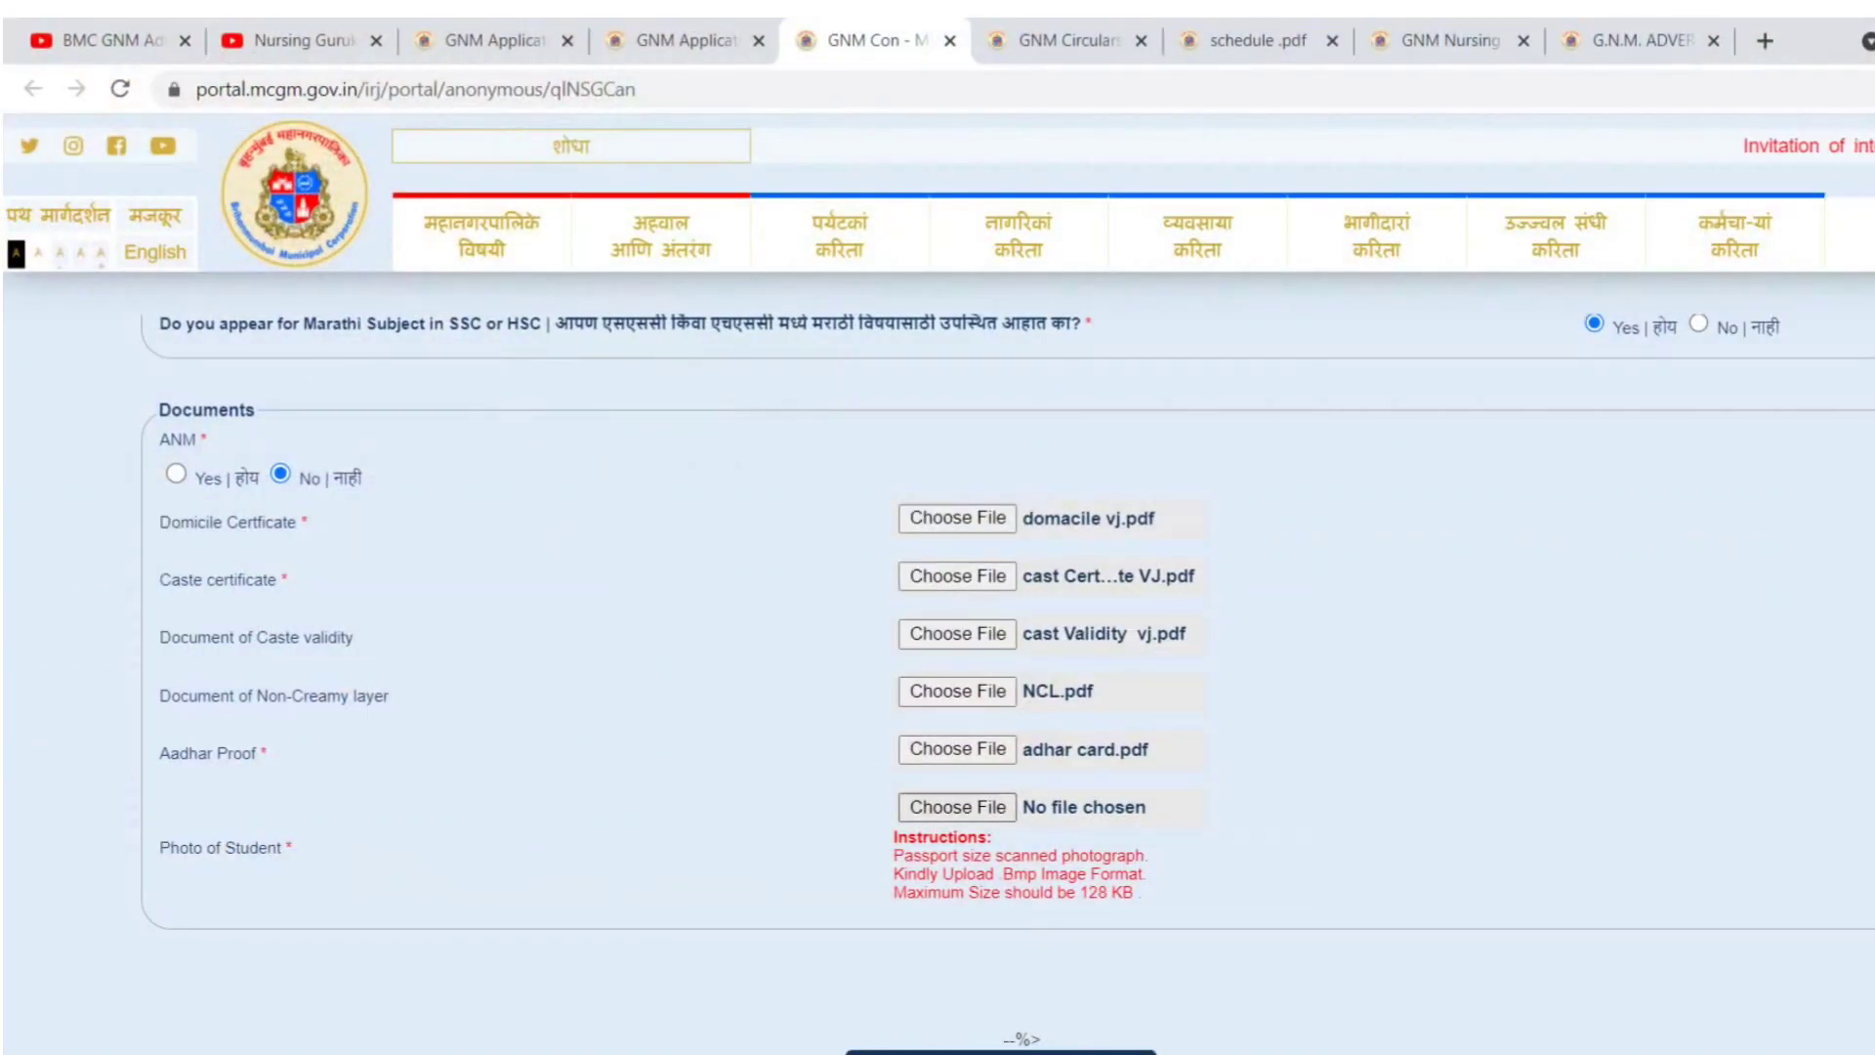
# - Attach pic.bmp from GNM APPLY as the Photo of Student document
pyautogui.click(957, 806)
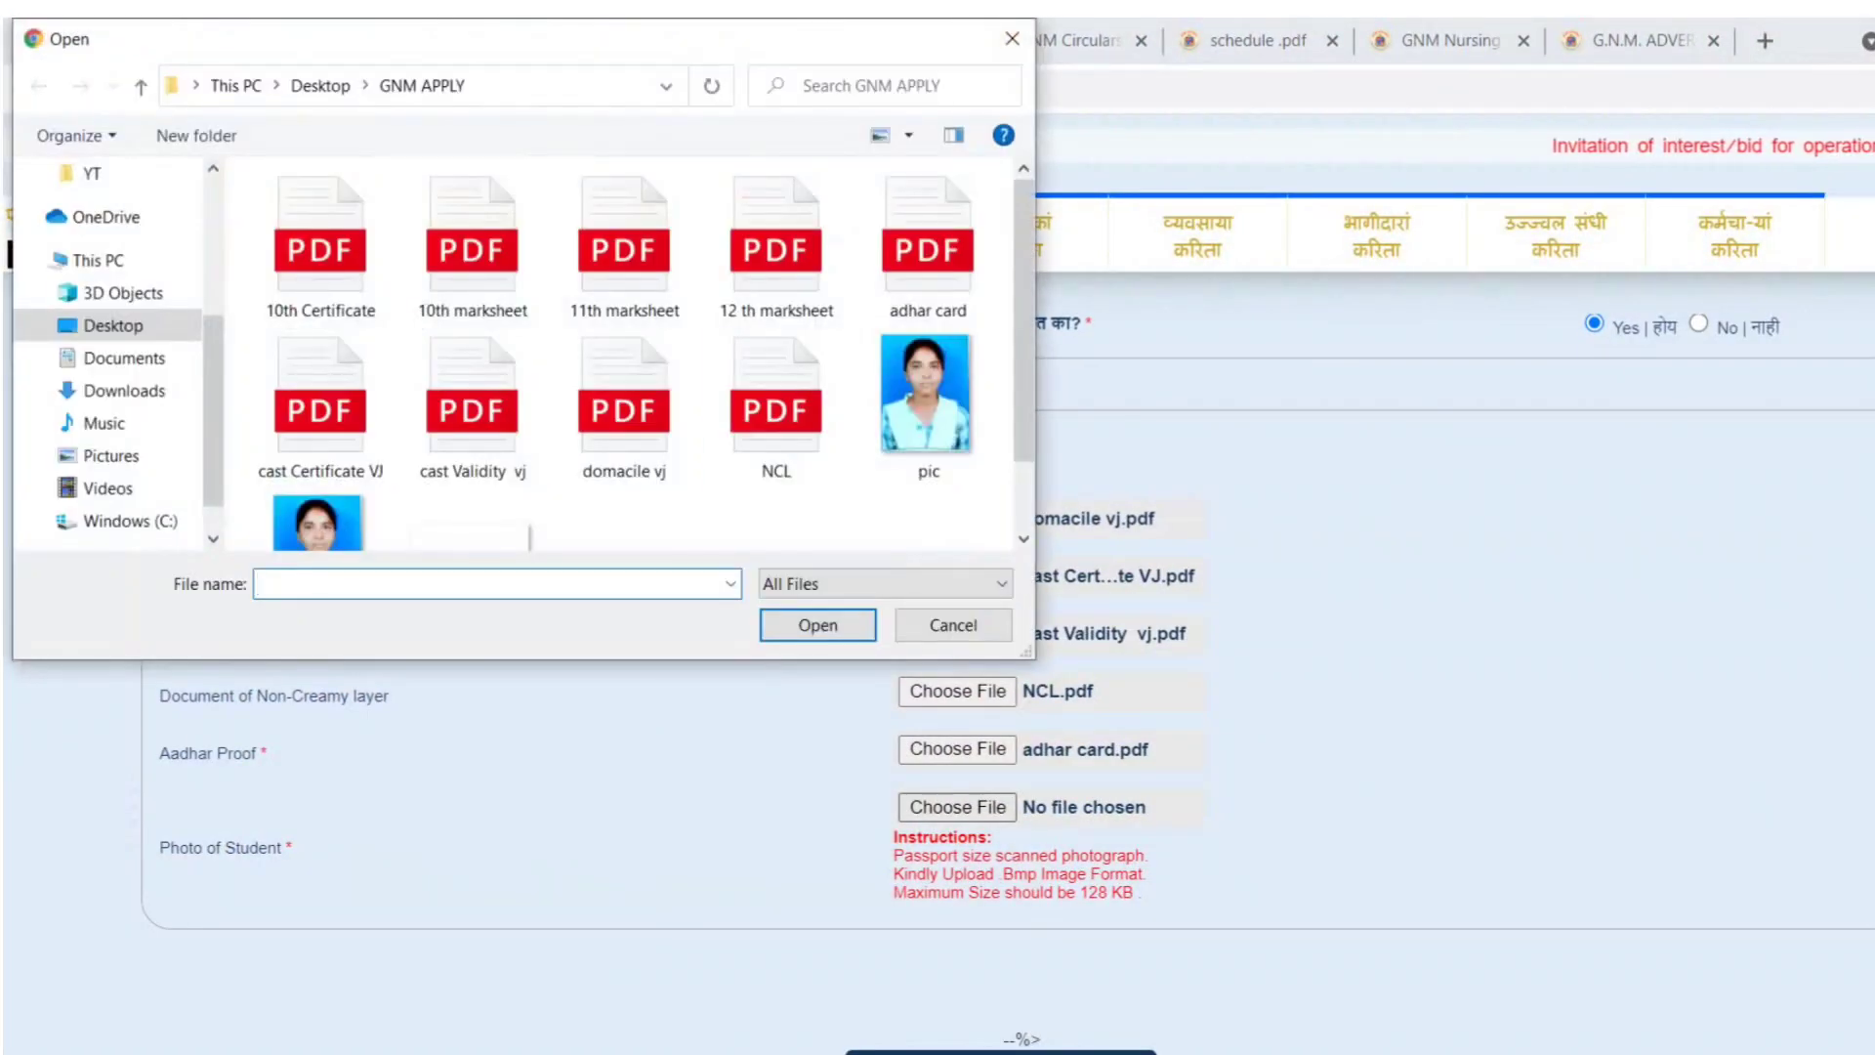
pyautogui.click(926, 401)
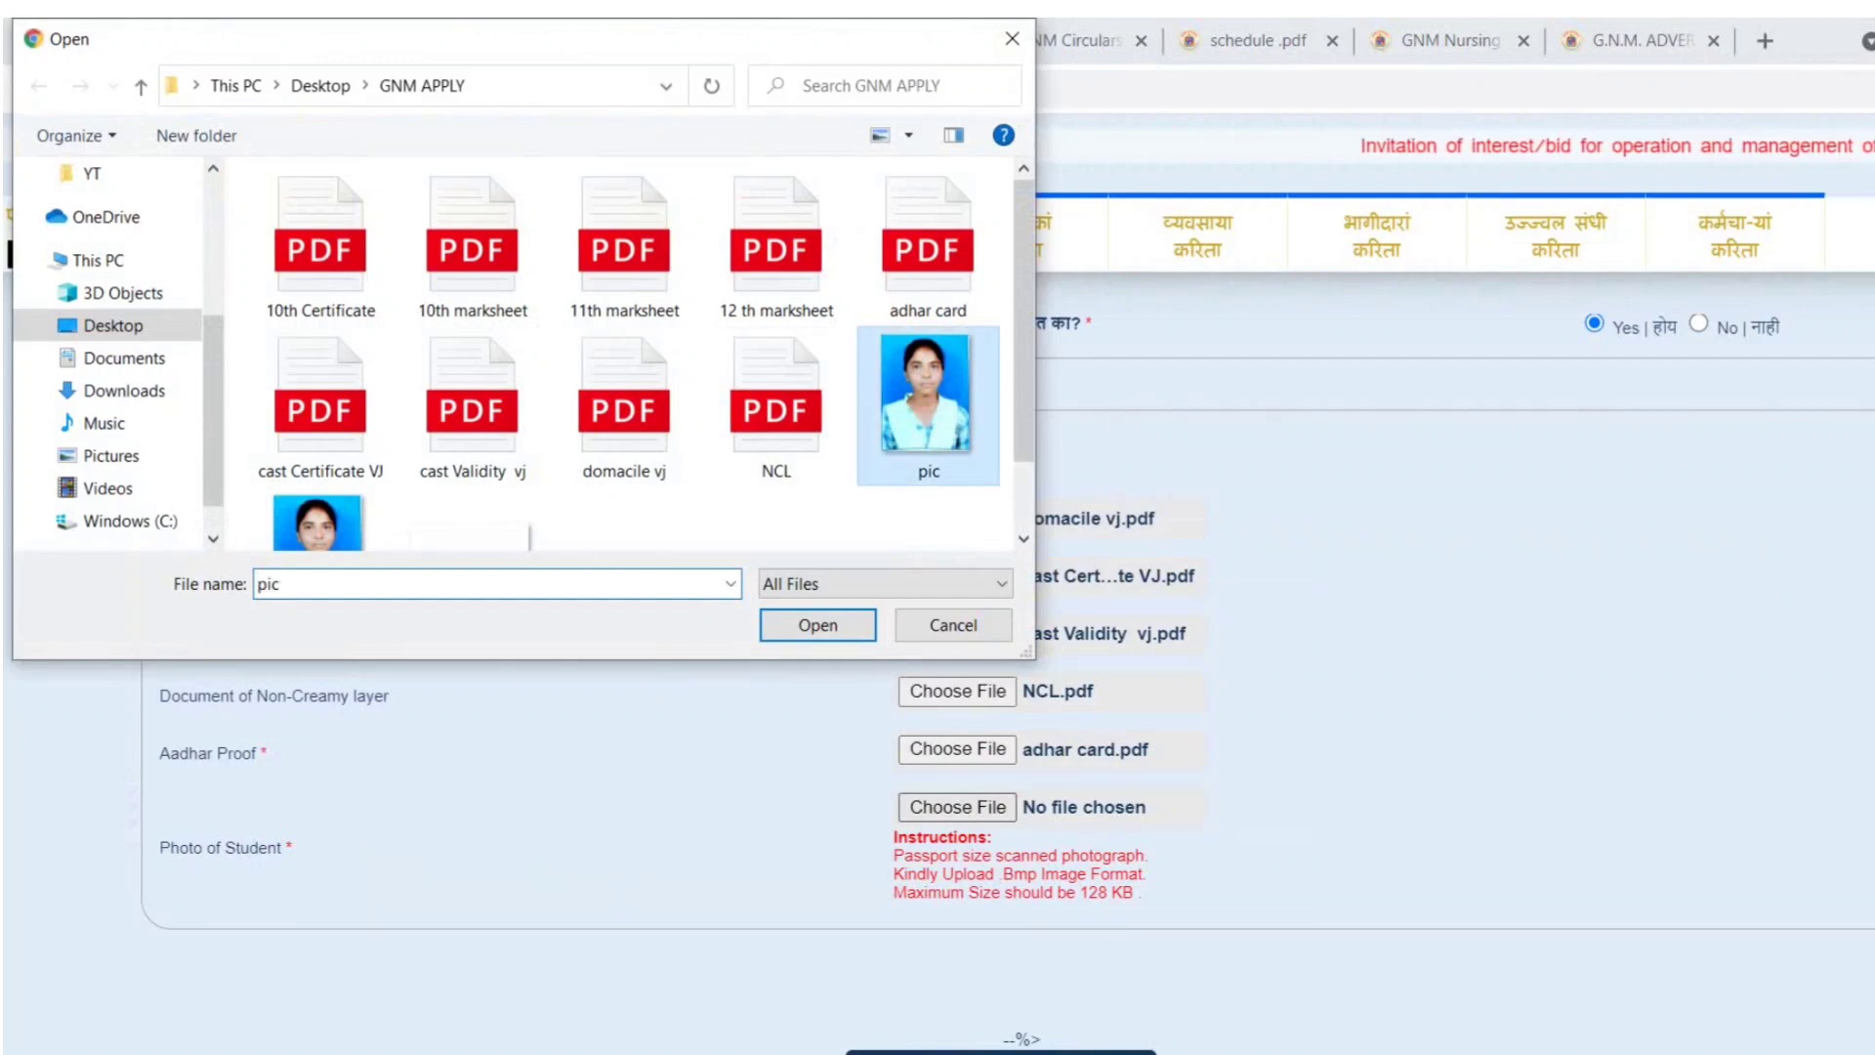
pyautogui.doubleClick(926, 401)
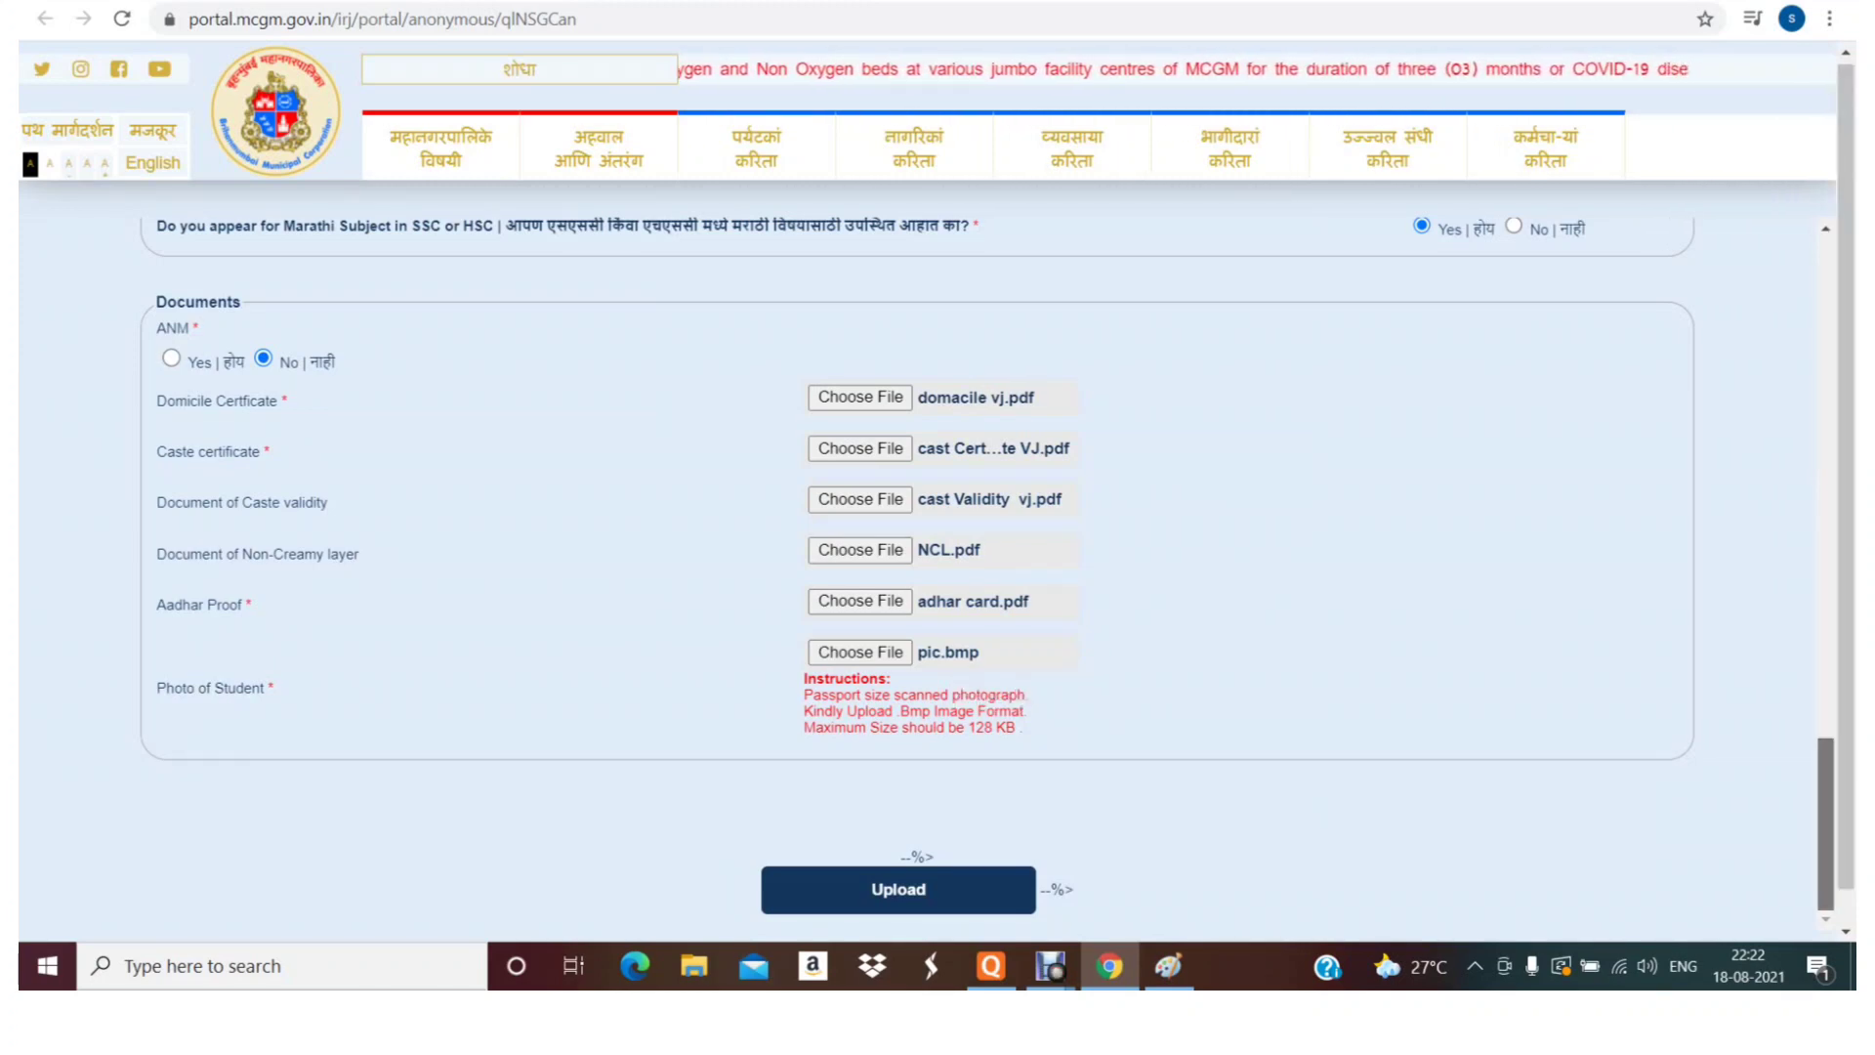
pyautogui.moveTo(1825, 826)
pyautogui.mouseDown()
pyautogui.moveTo(1824, 317)
pyautogui.moveTo(1825, 673)
pyautogui.moveTo(1845, 673)
pyautogui.moveTo(1824, 690)
pyautogui.moveTo(1824, 821)
pyautogui.mouseUp()
pyautogui.click(1824, 743)
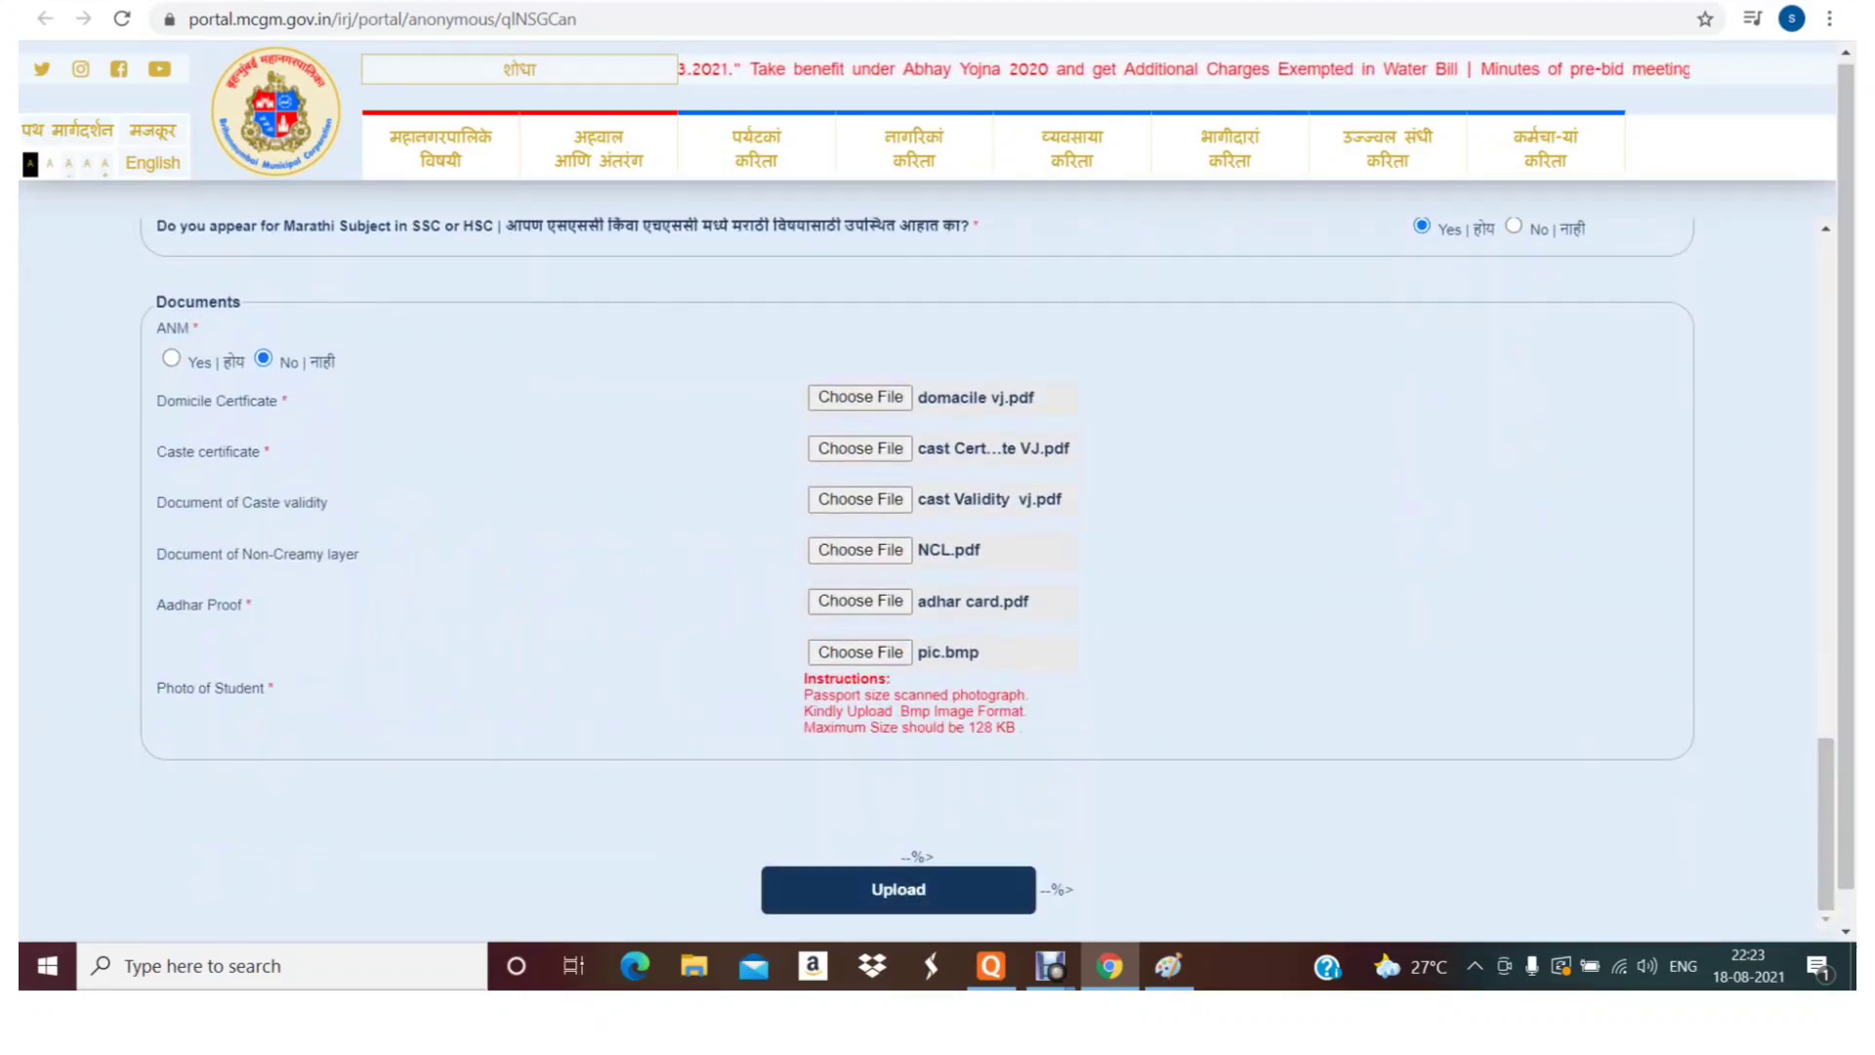
# - Upload the attached documents and enter 1 in the SSC, FYJC and HSC attempt boxes
pyautogui.click(898, 890)
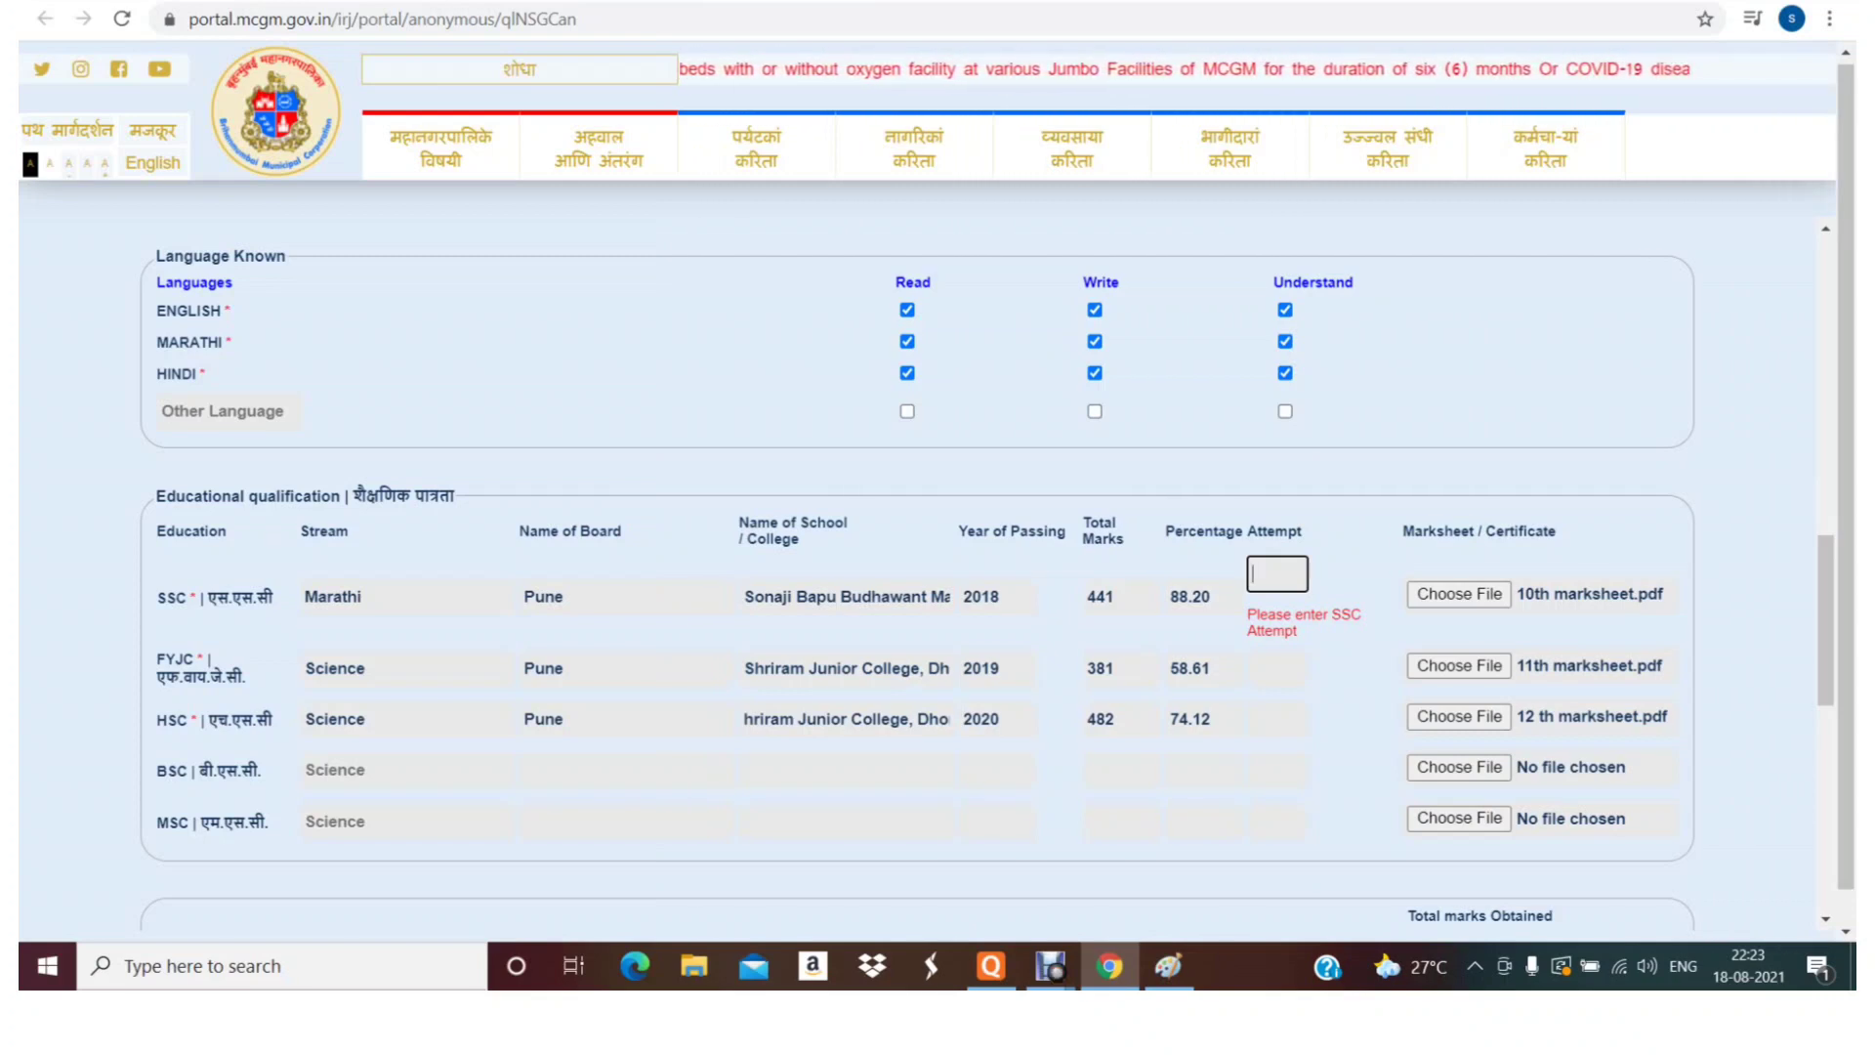
pyautogui.write('1')
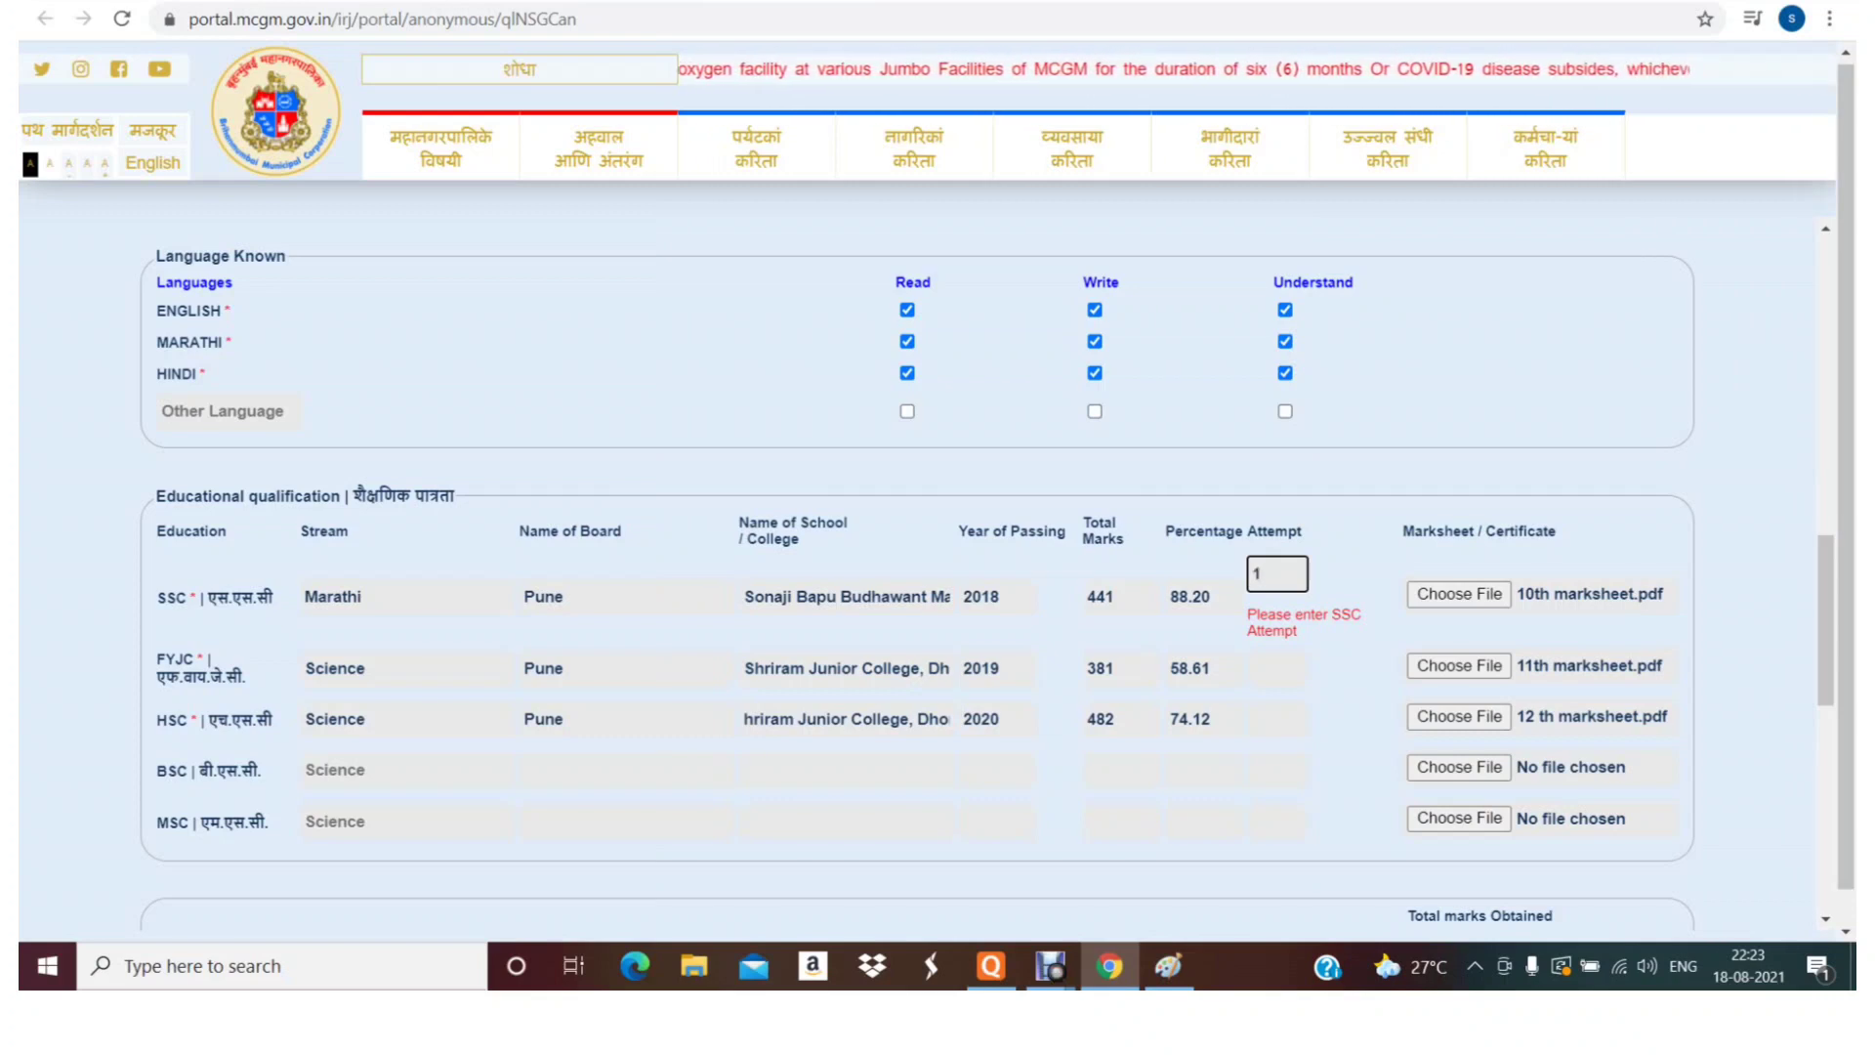
pyautogui.click(1277, 668)
pyautogui.write('1')
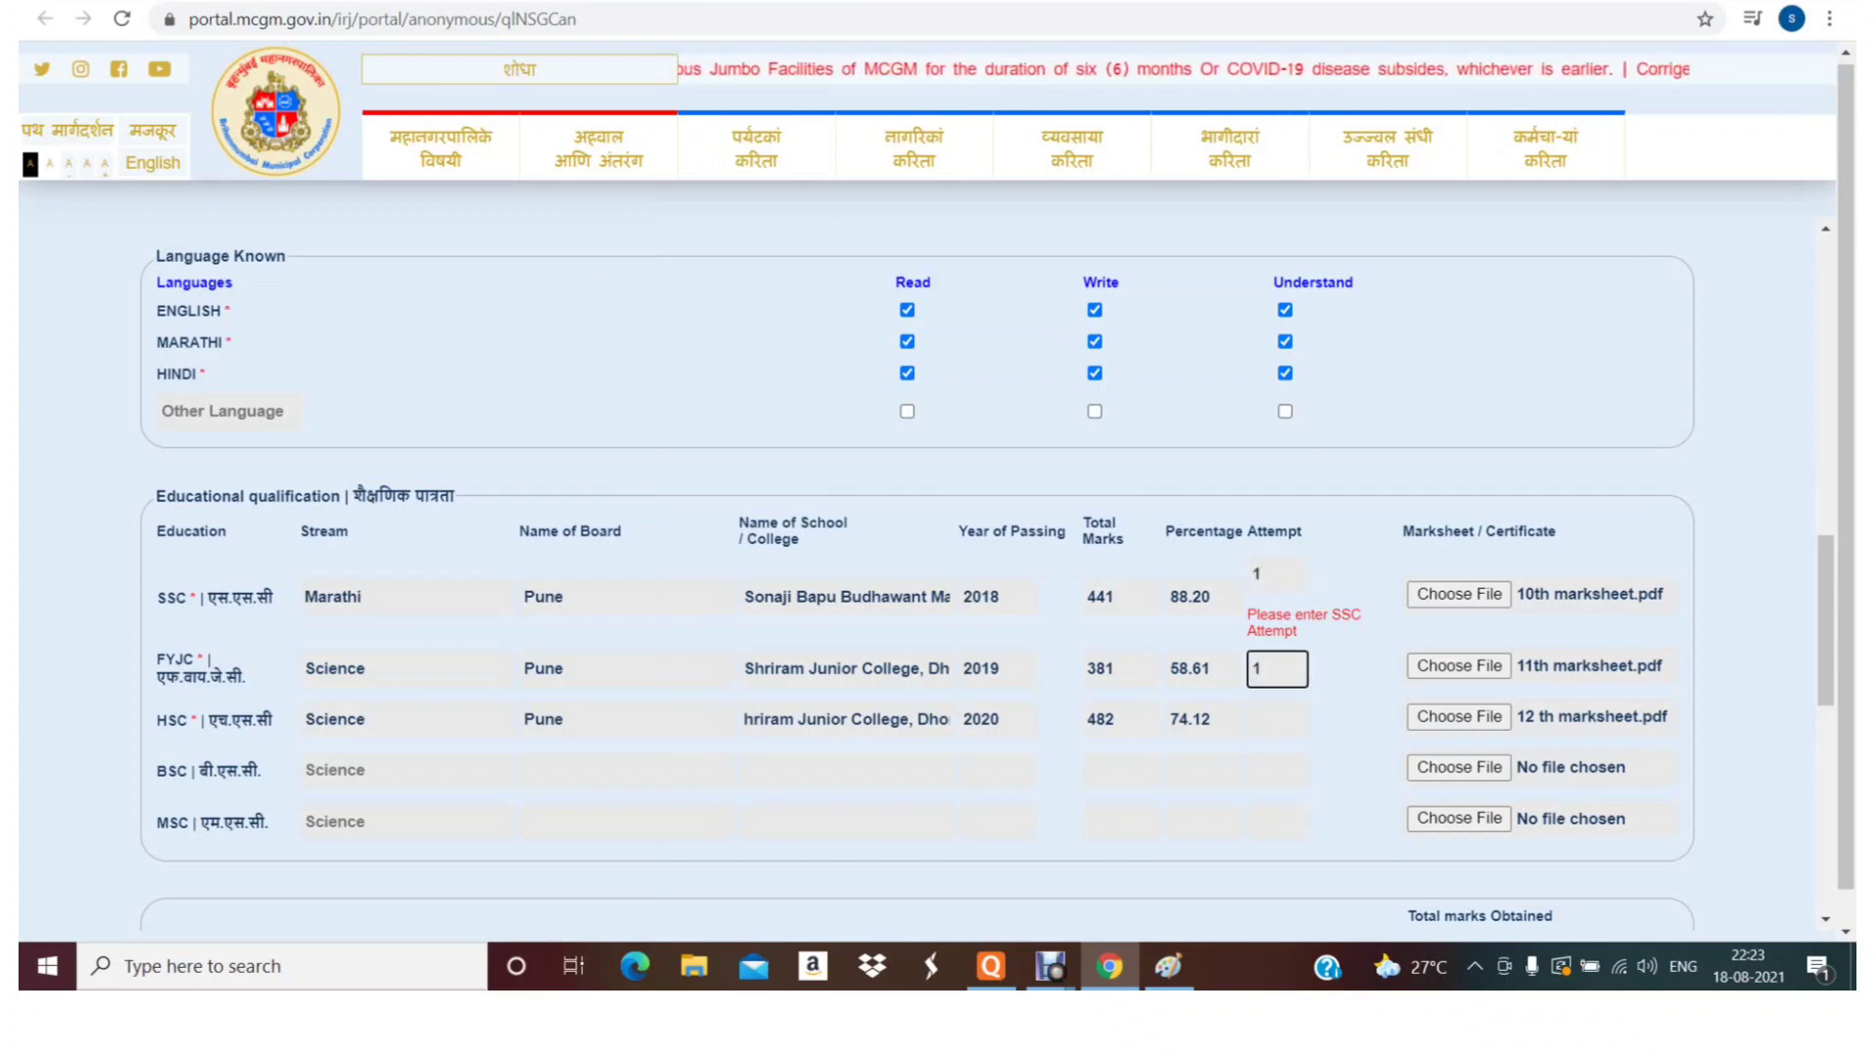
pyautogui.click(1277, 720)
pyautogui.write('1')
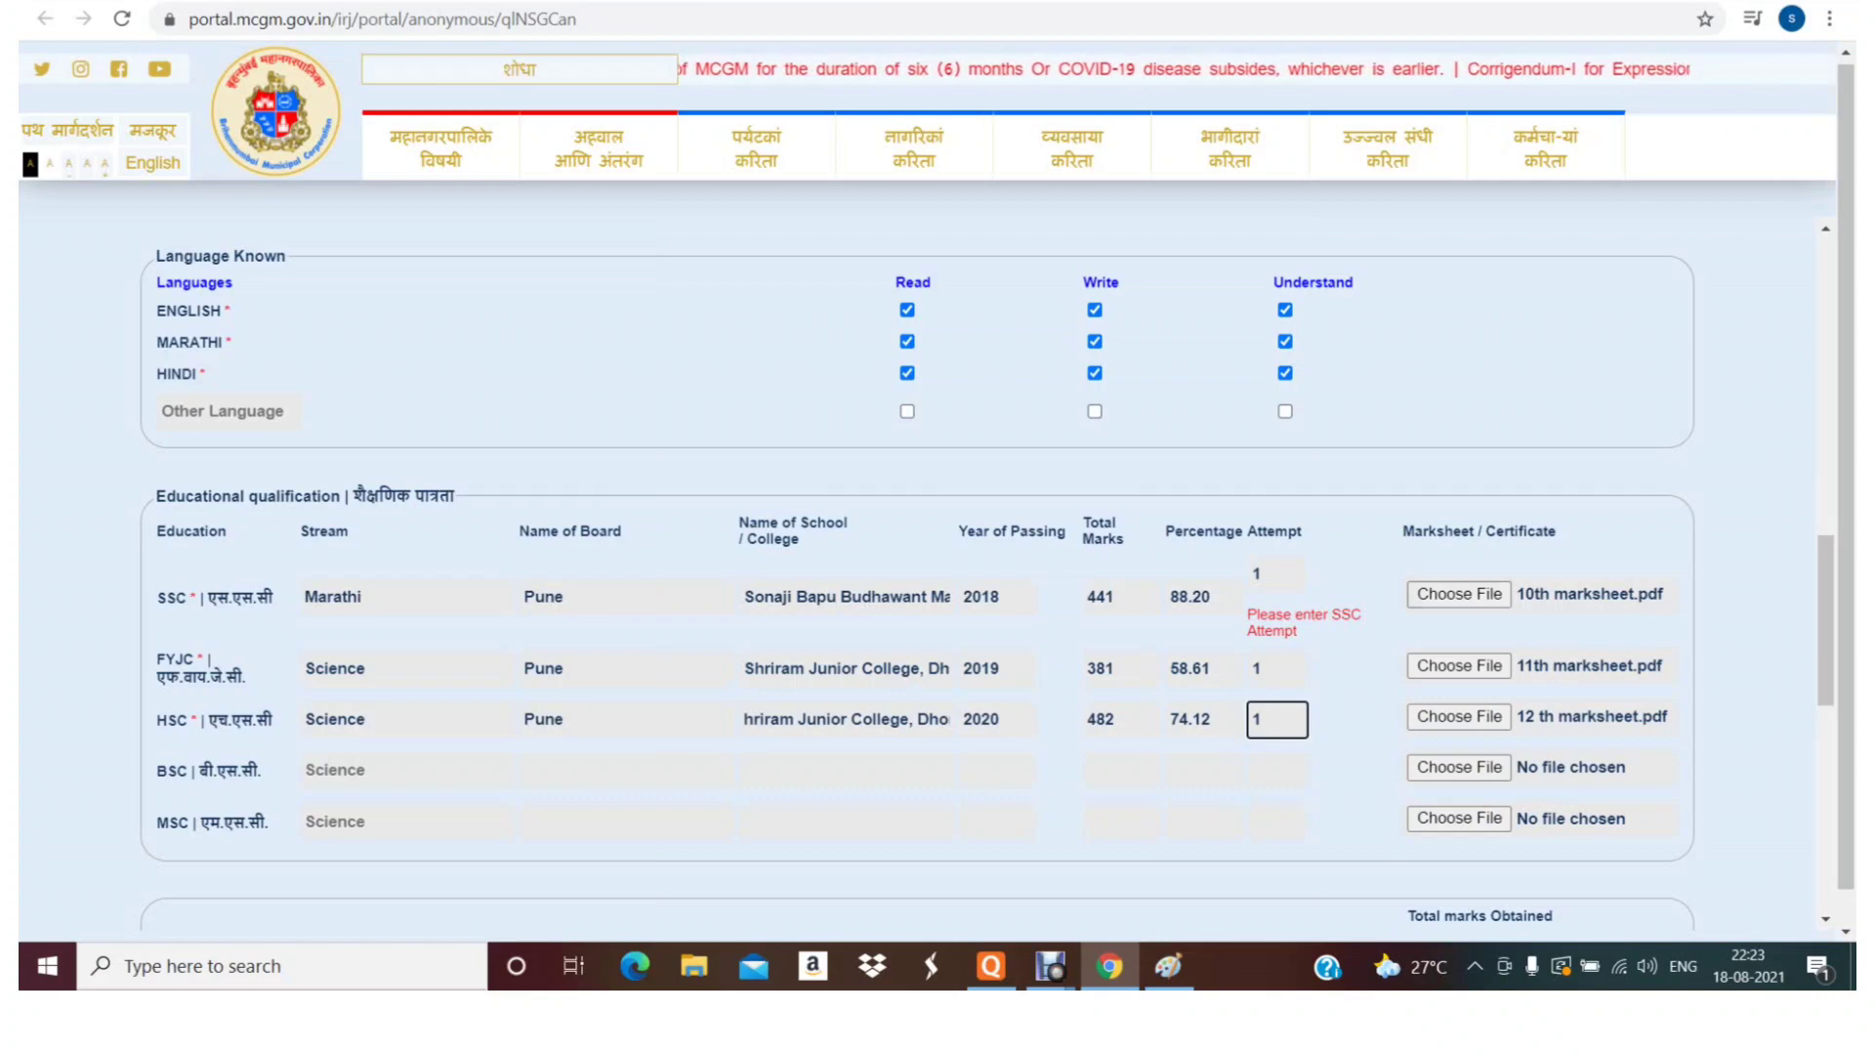
pyautogui.scroll(-8, 988, 603)
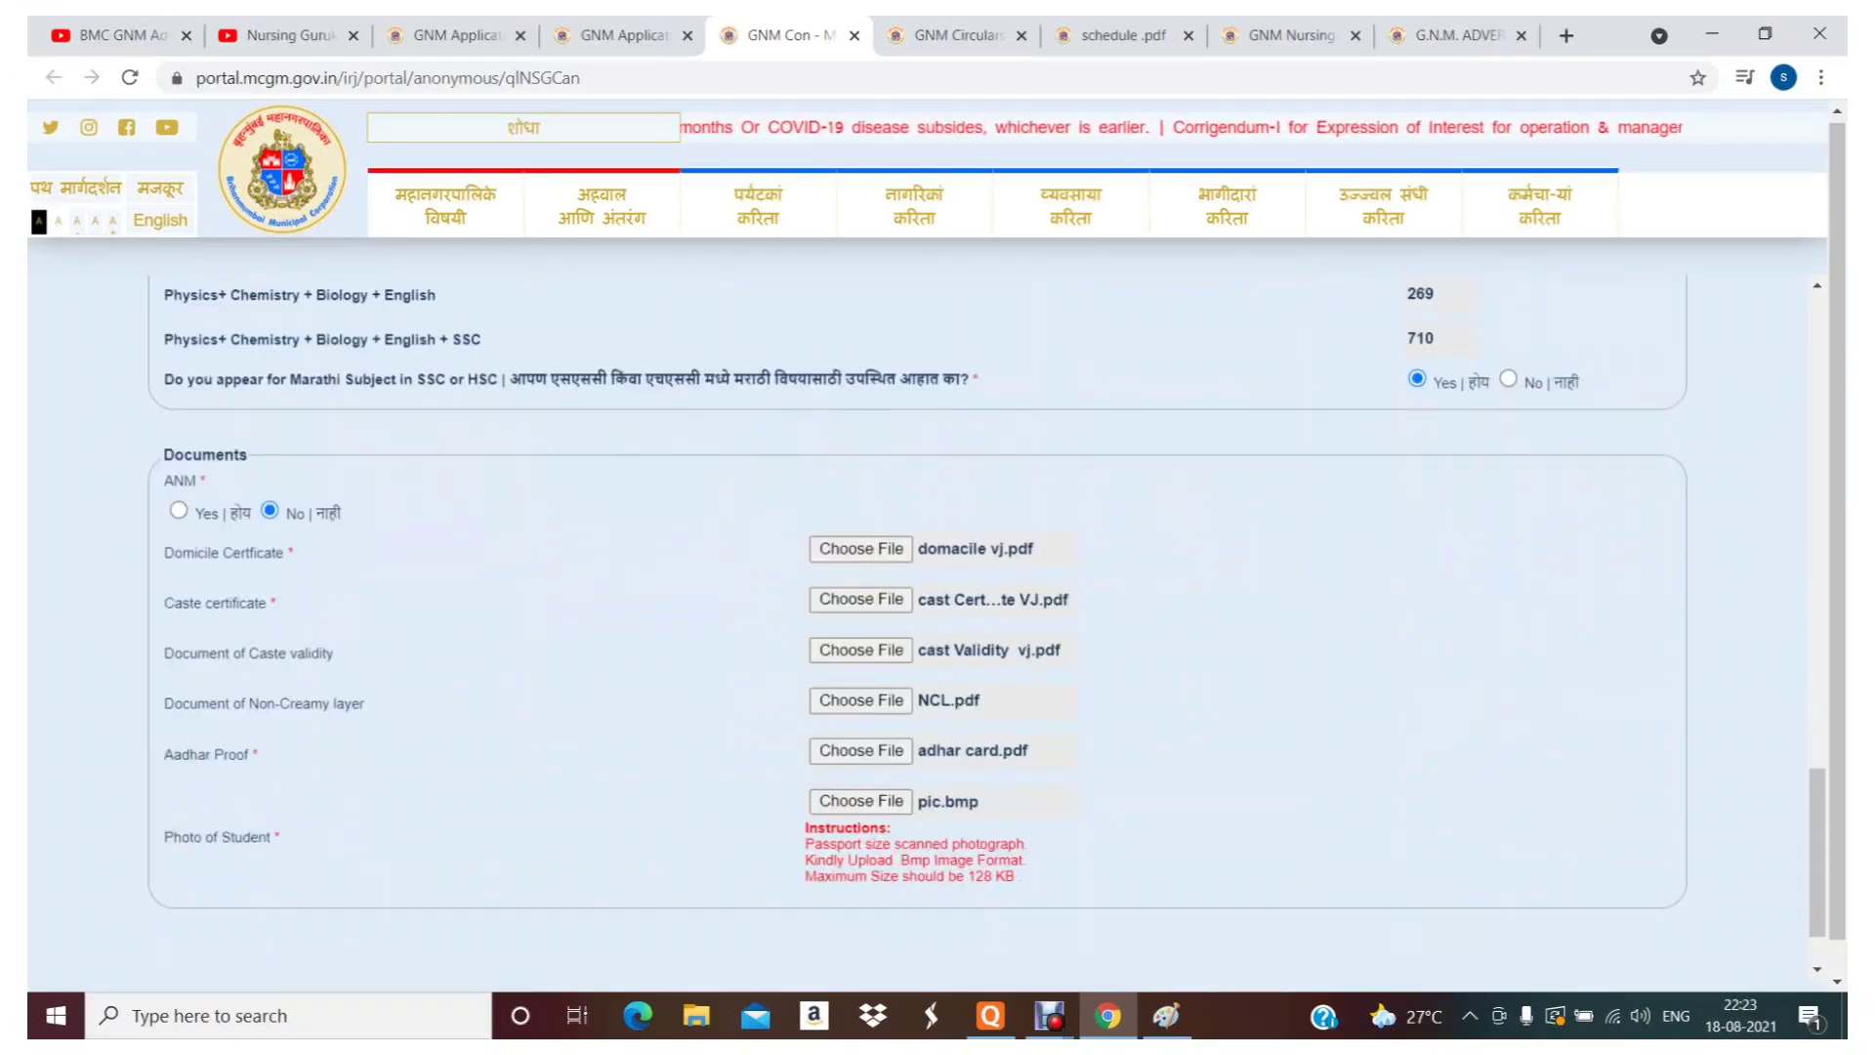
pyautogui.scroll(-1, 938, 586)
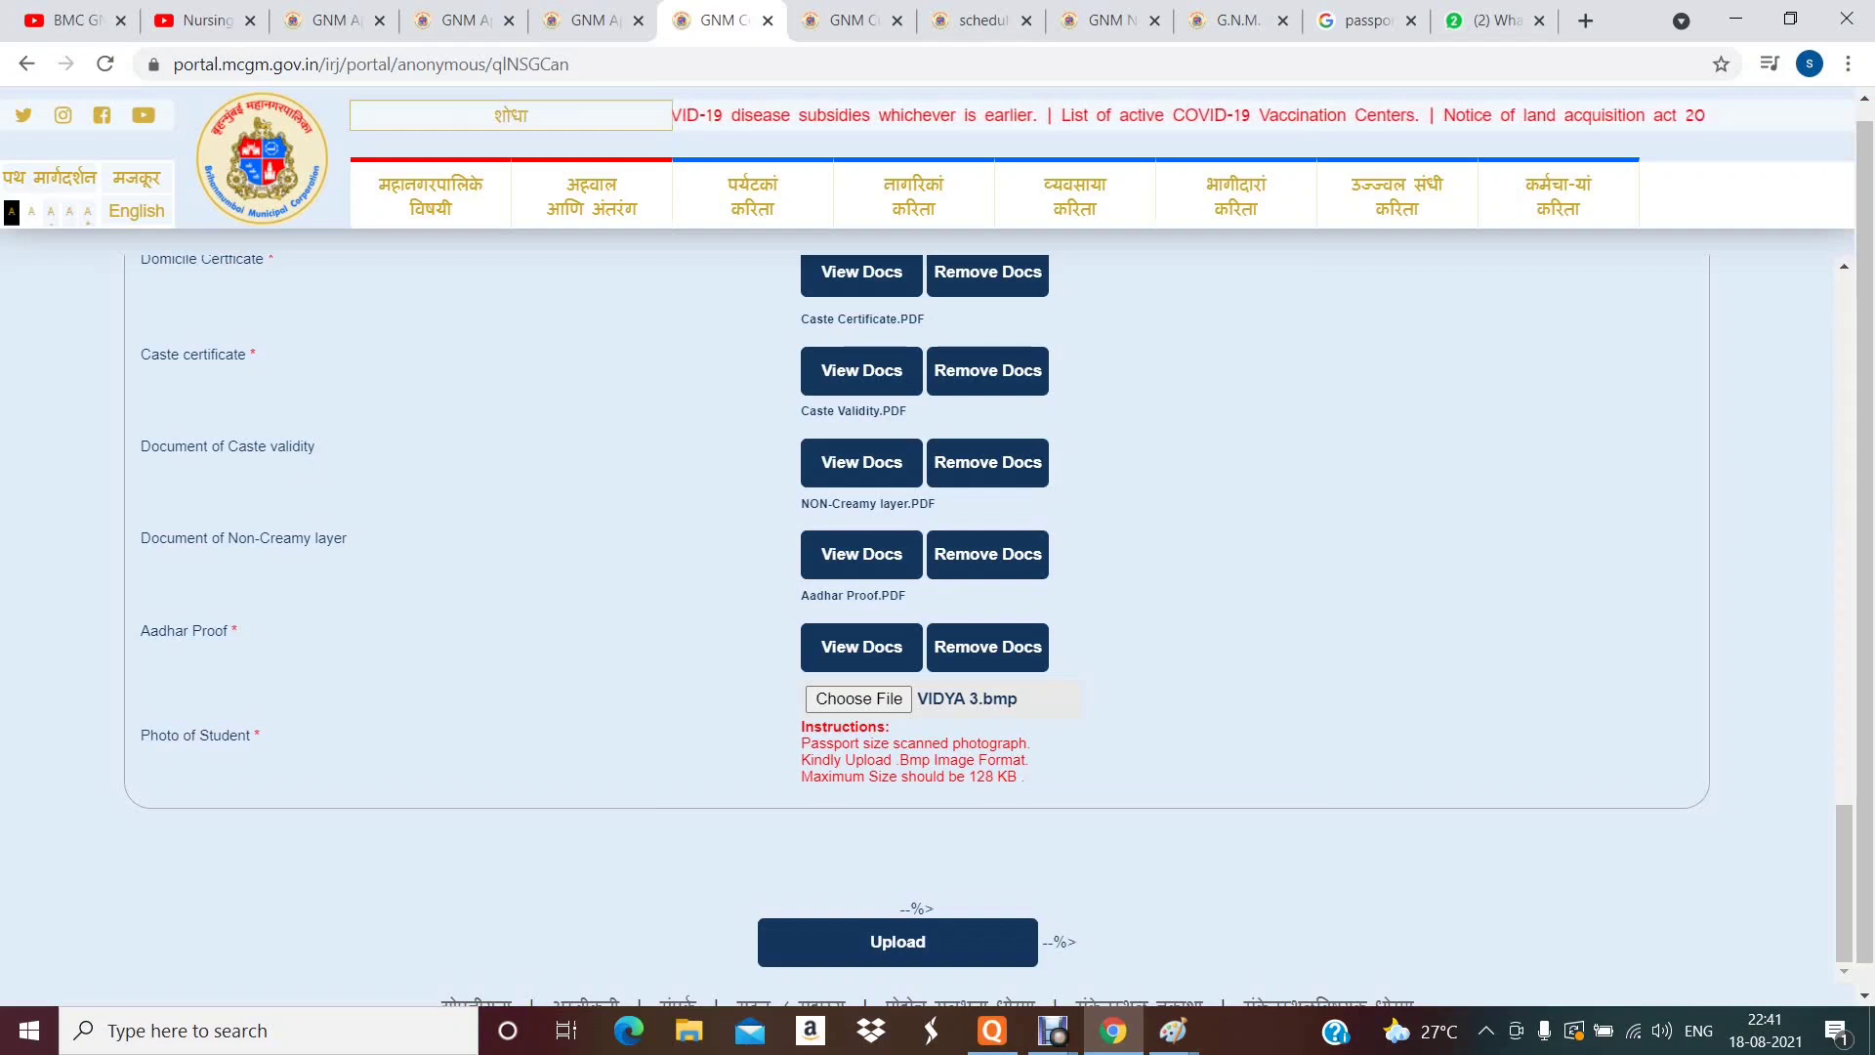
# - Retype the captcha with a space between every character and submit the GNM form
pyautogui.press('Home')
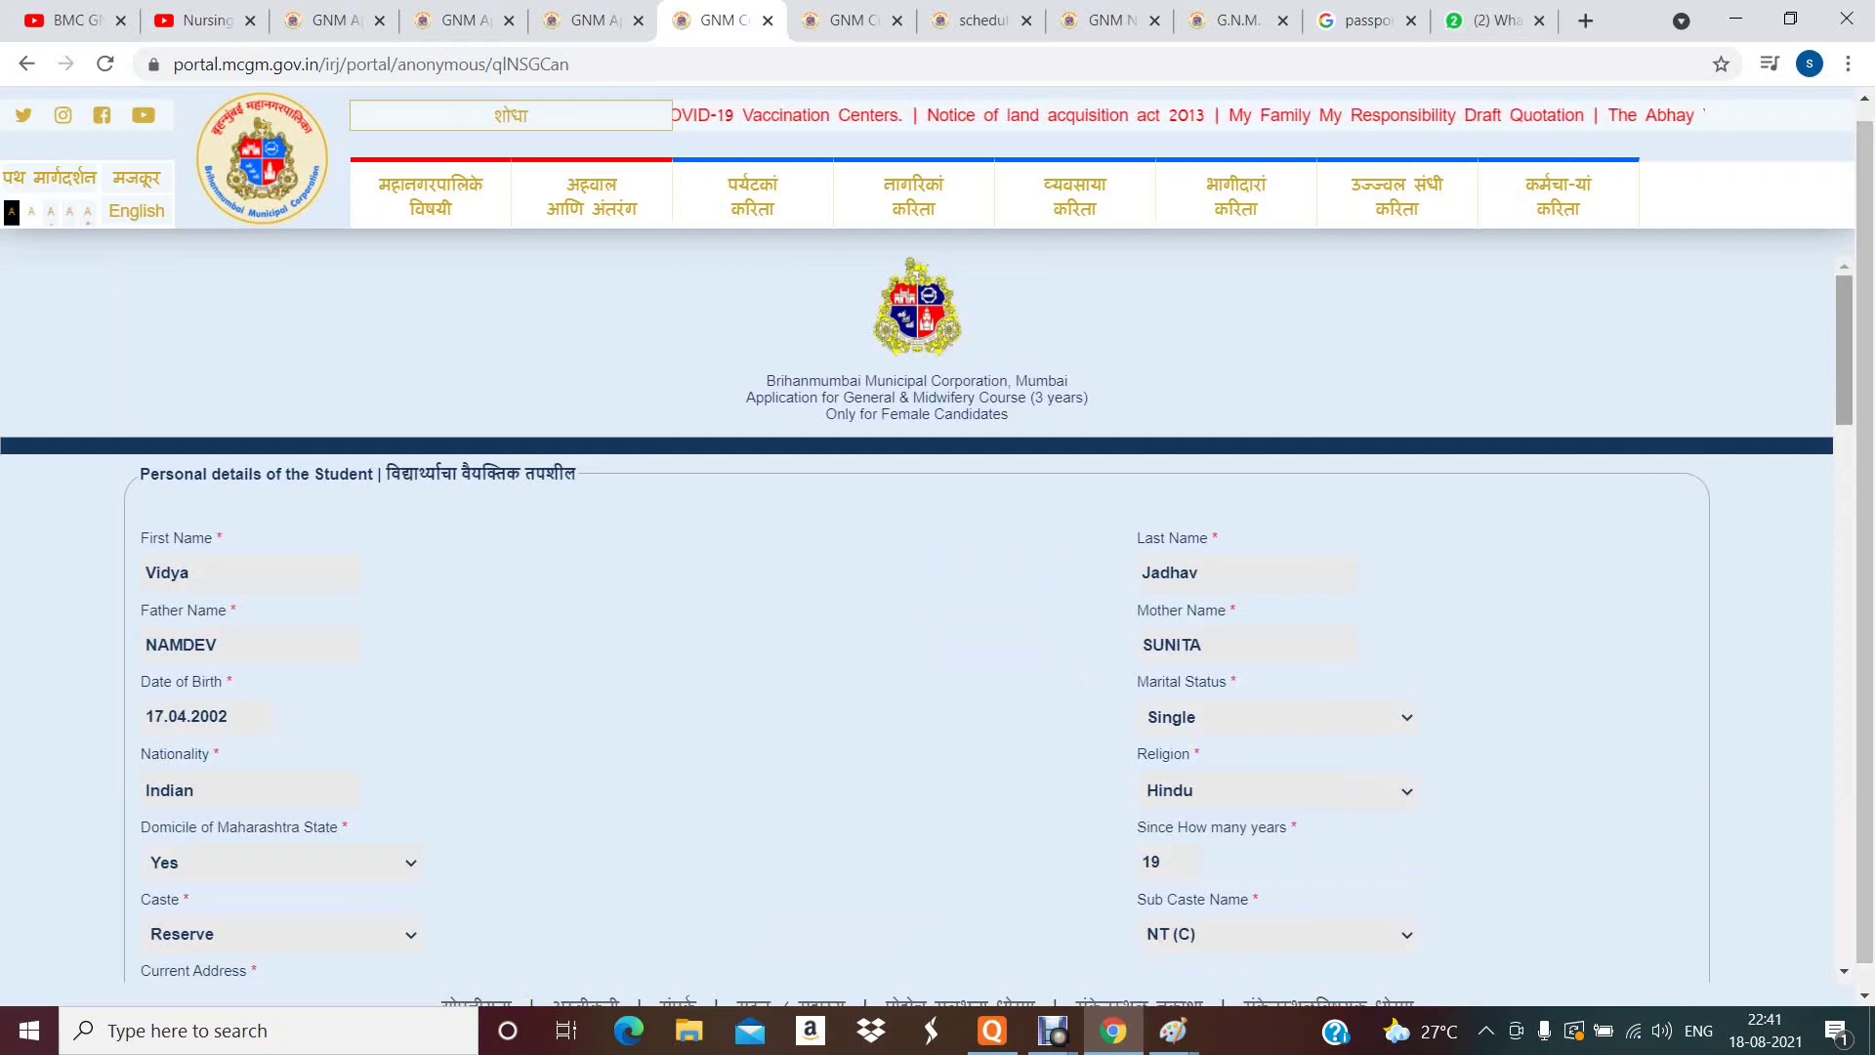
pyautogui.scroll(-10, 937, 625)
pyautogui.scroll(4, 937, 625)
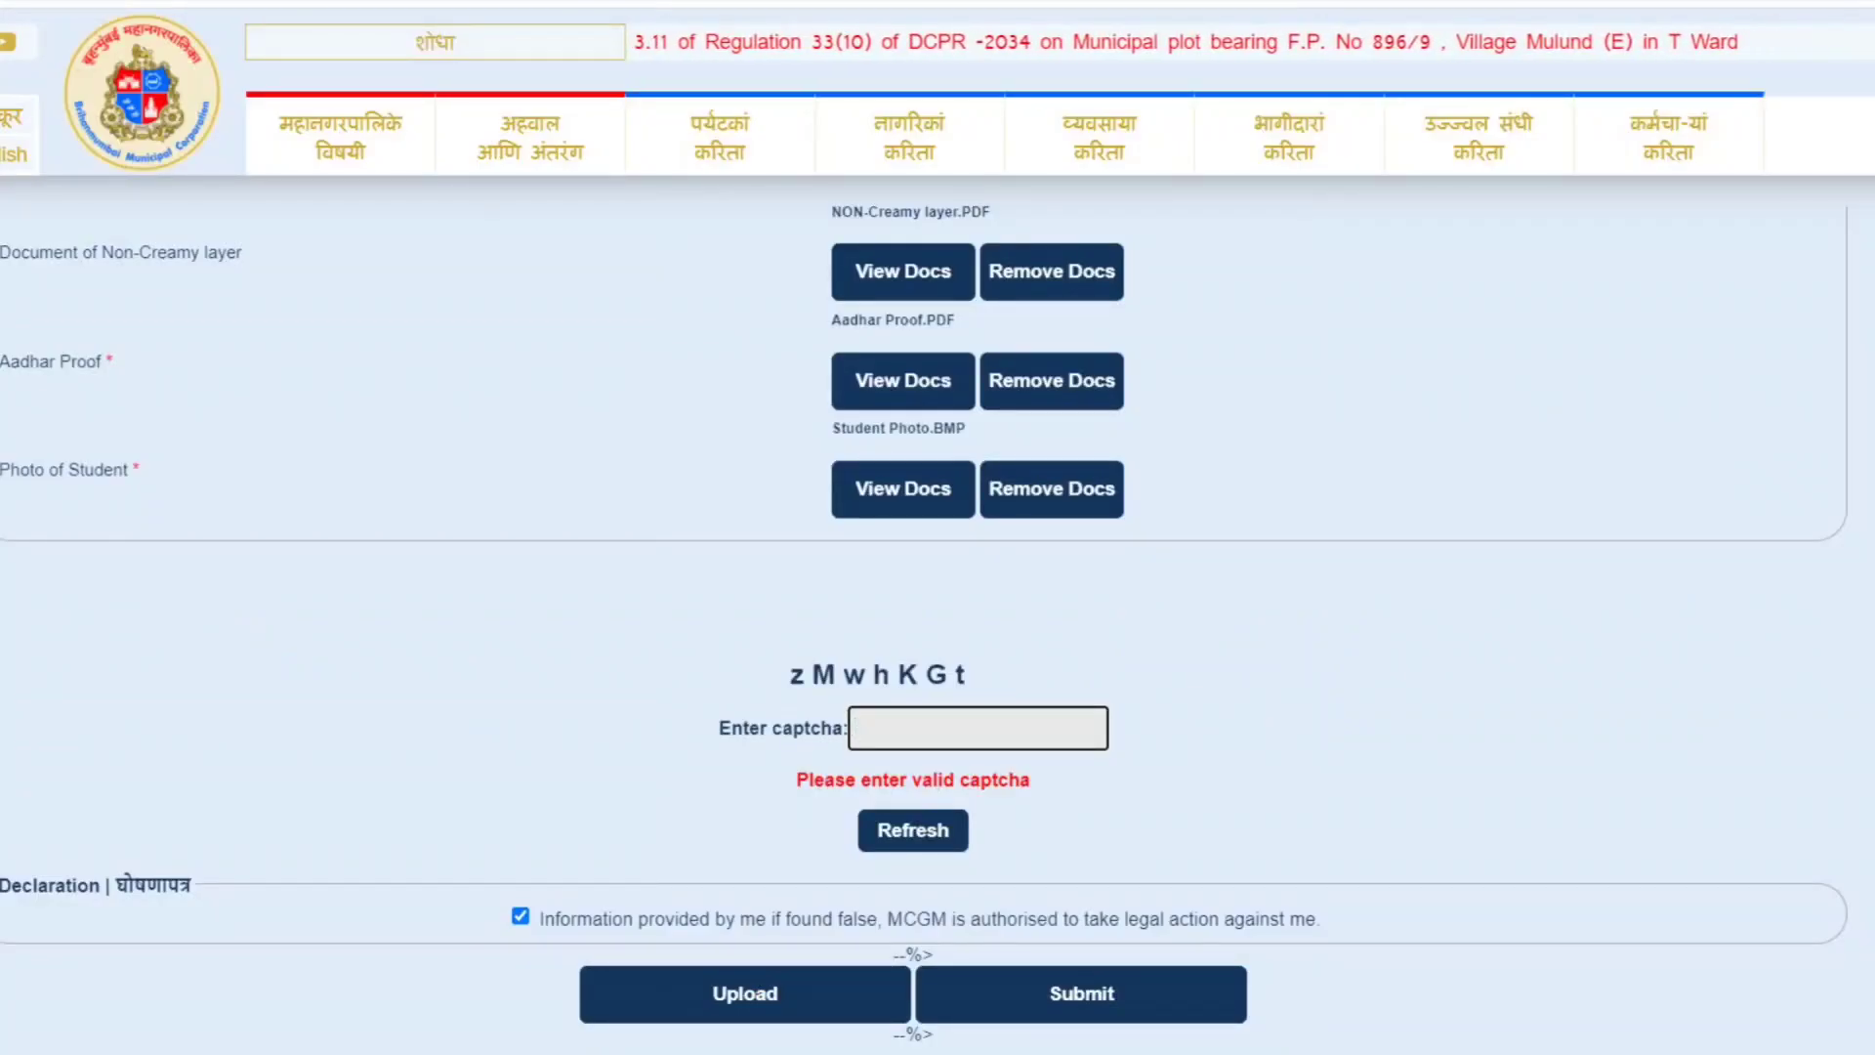
pyautogui.write('z')
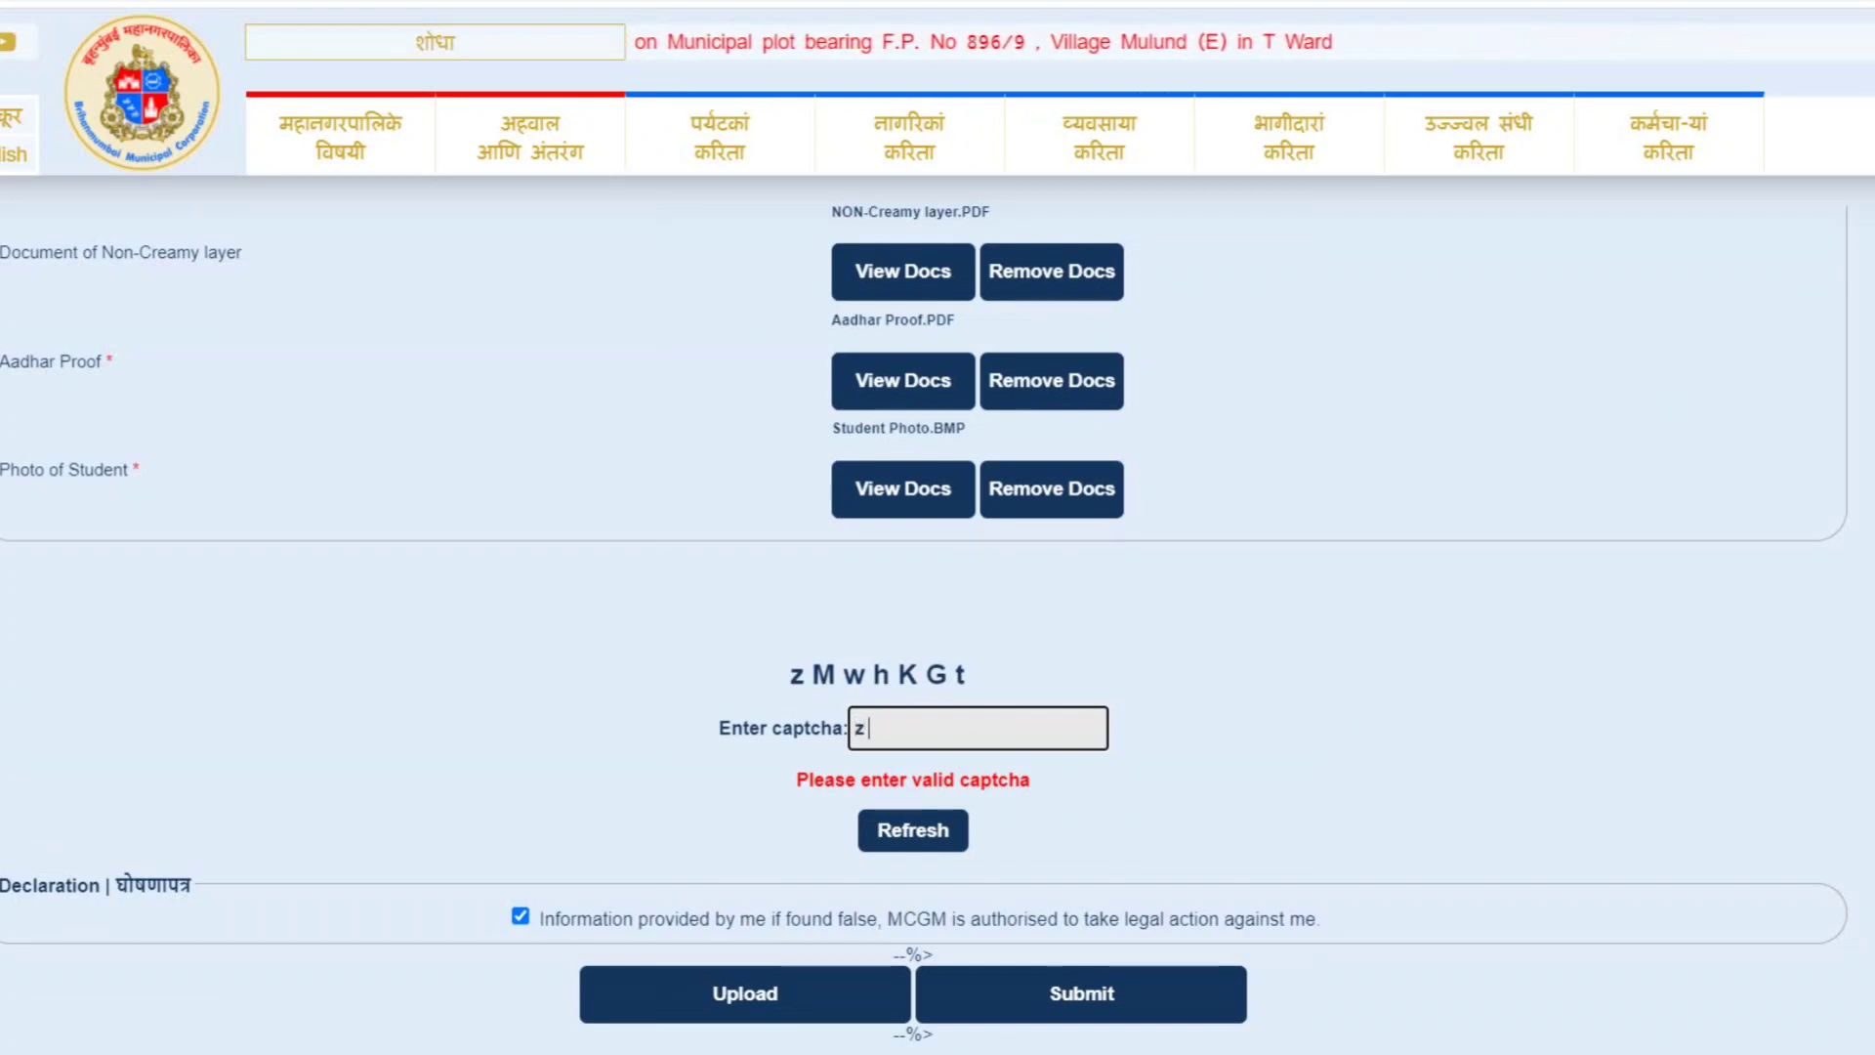
pyautogui.write(' M')
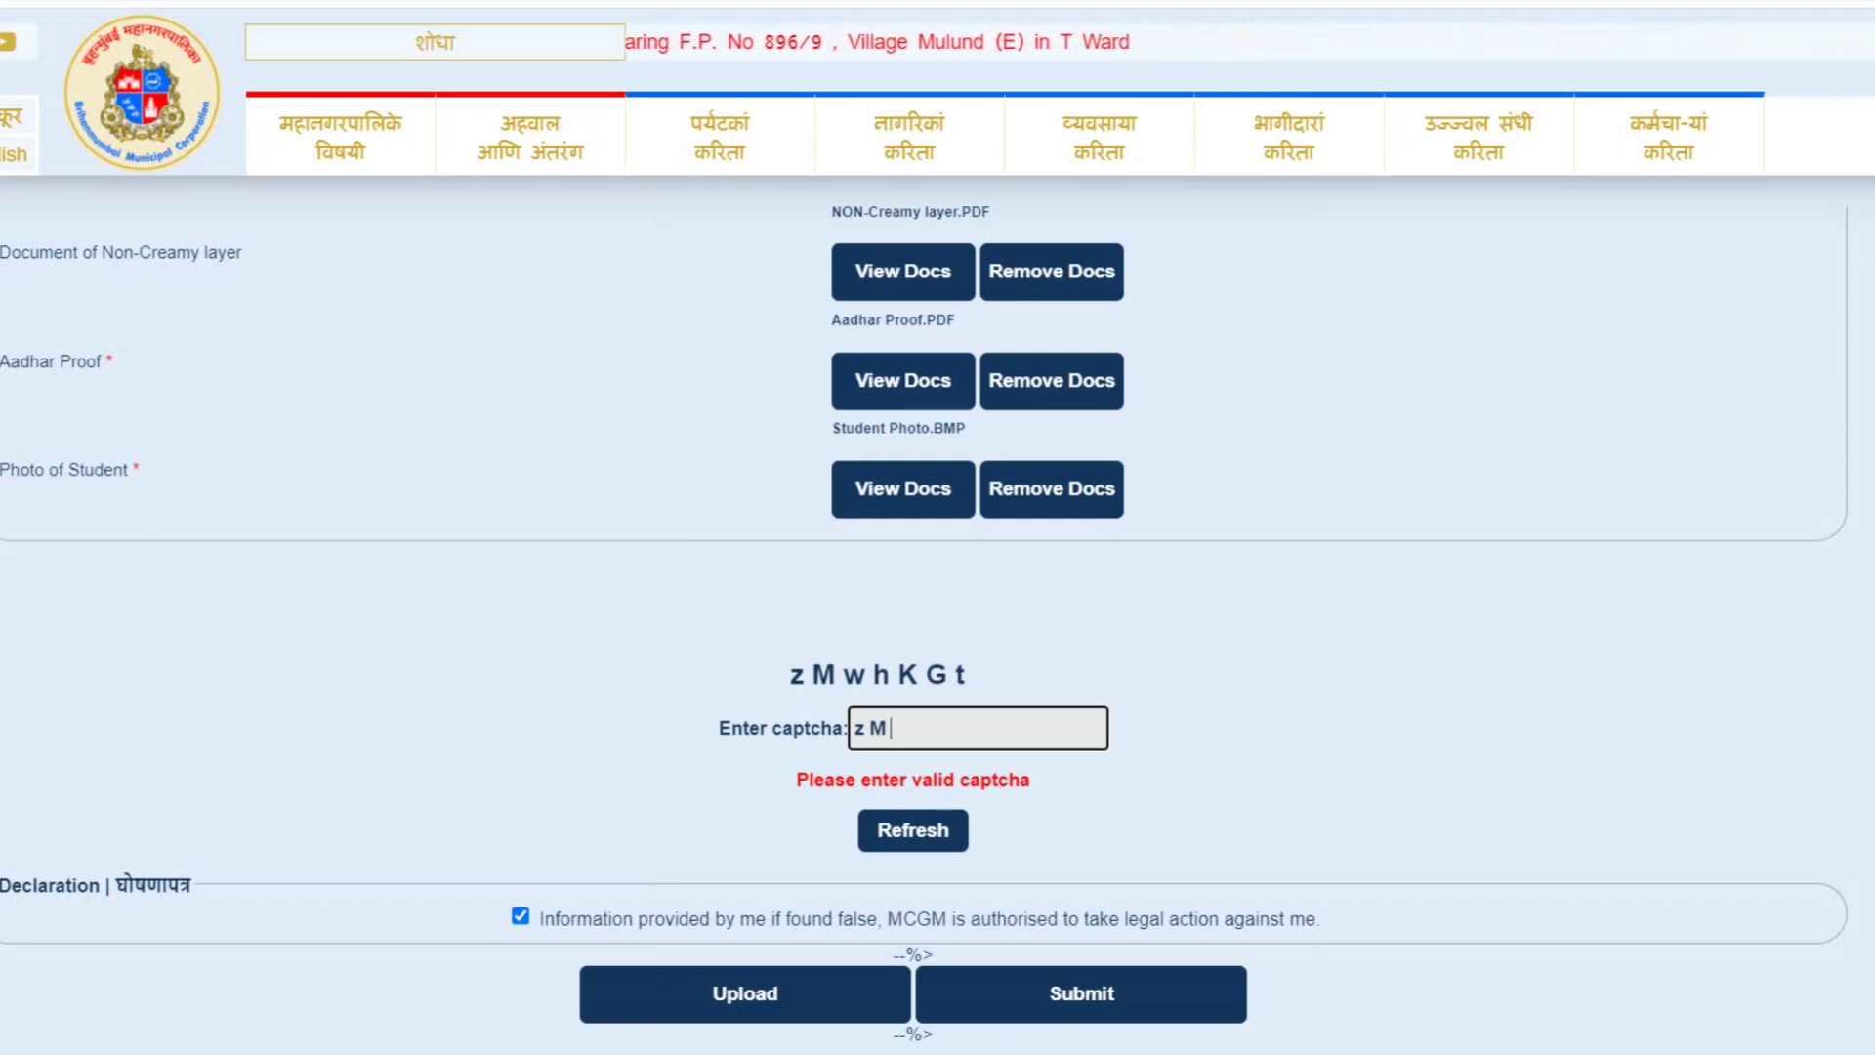
pyautogui.write(' w')
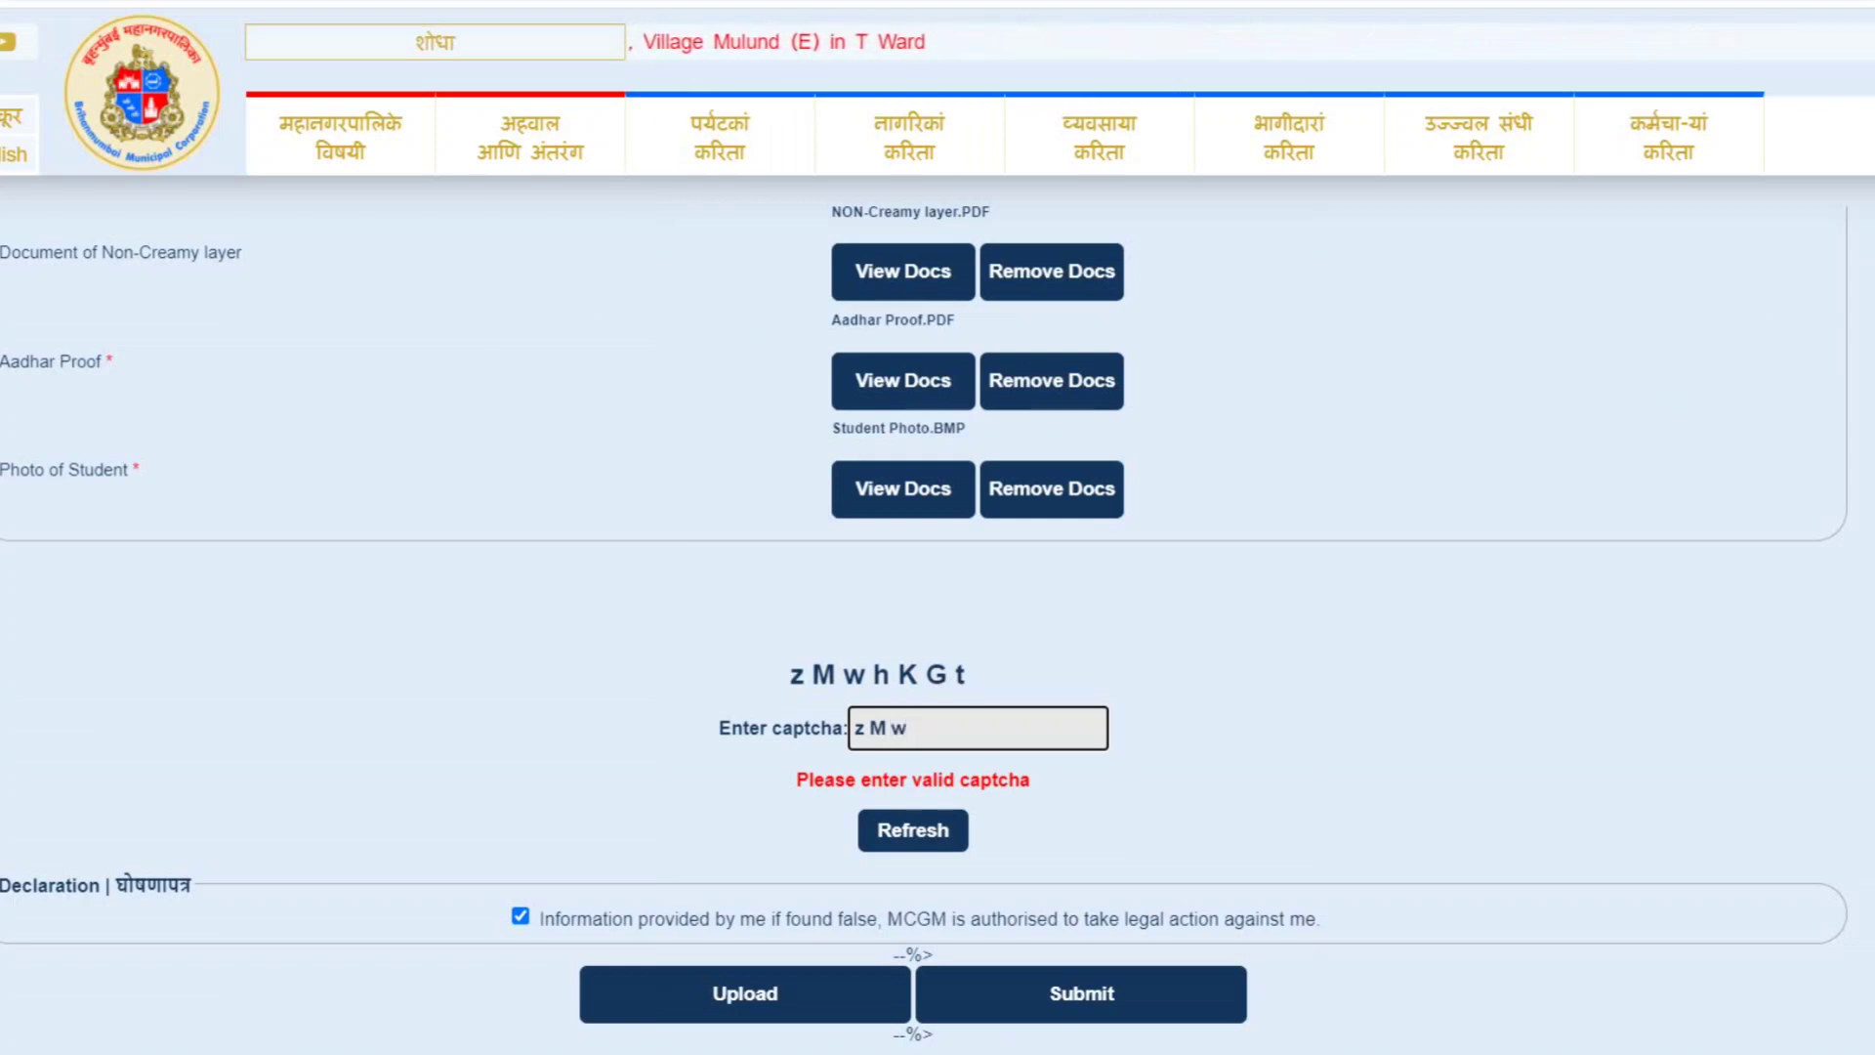
pyautogui.write(' h')
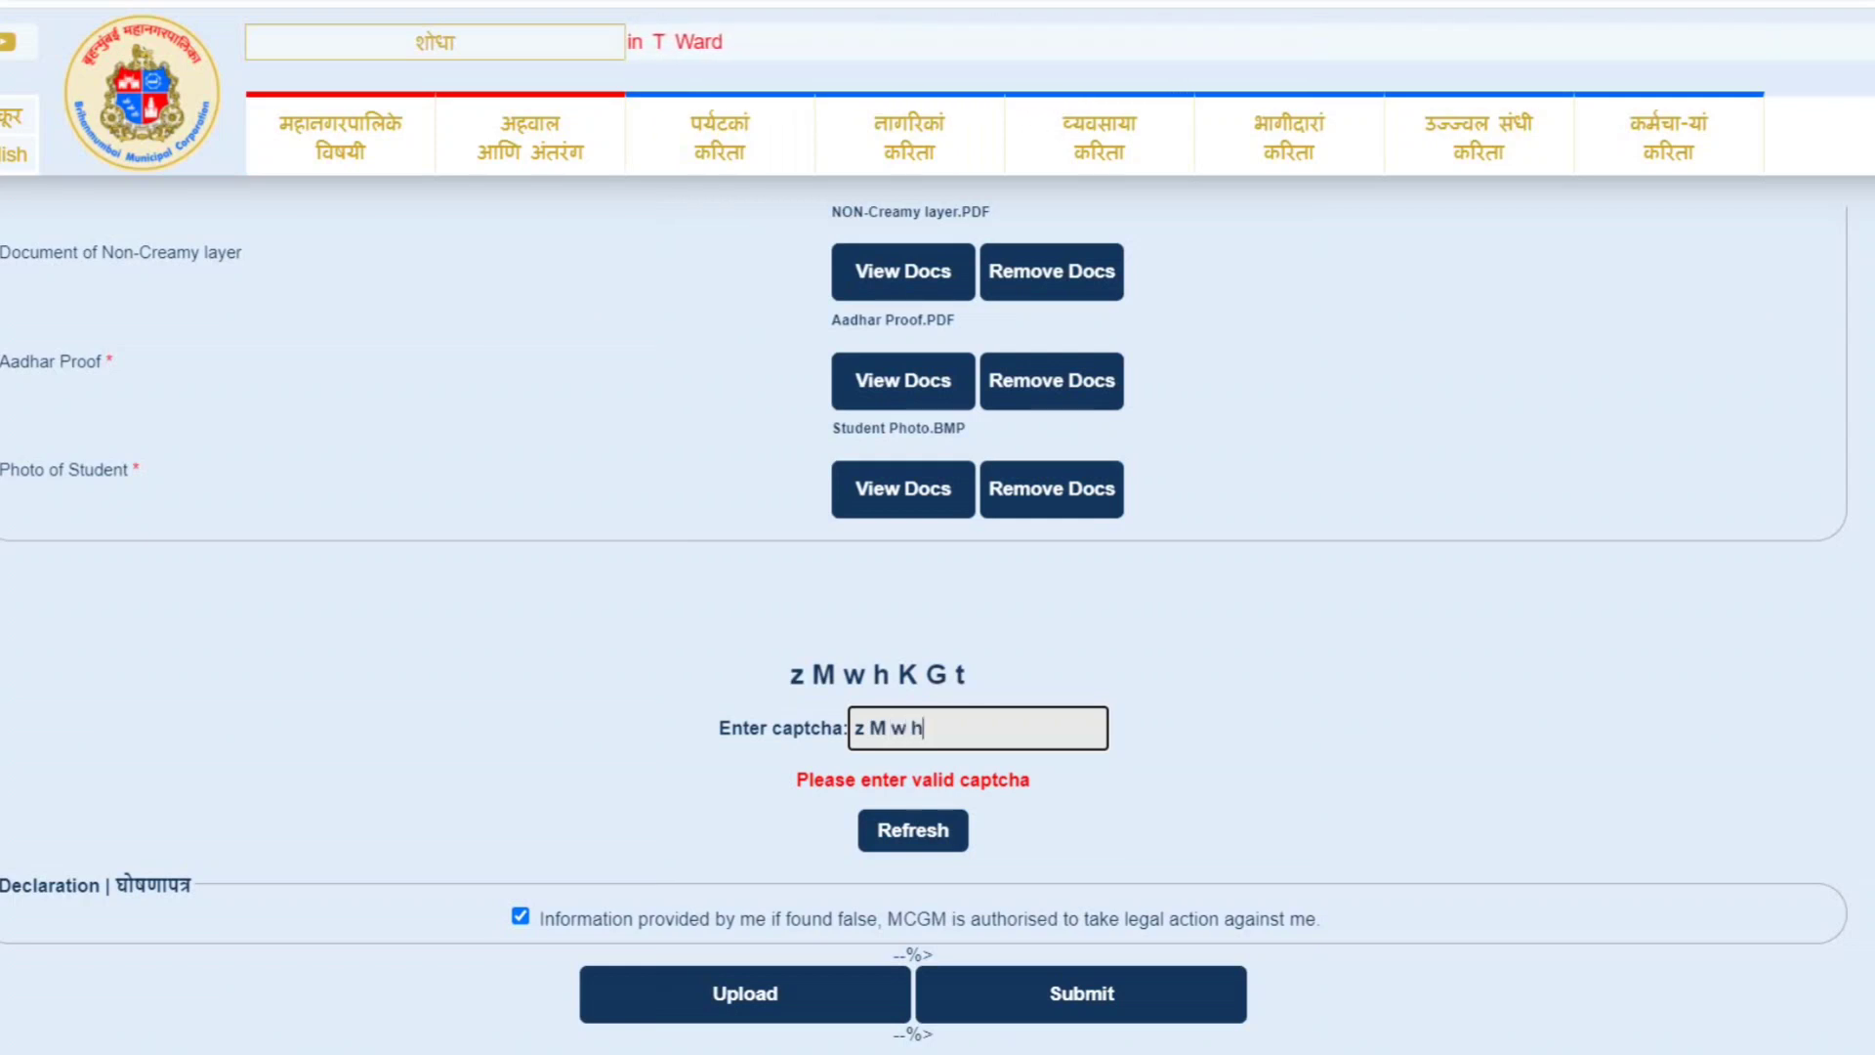
pyautogui.write('K')
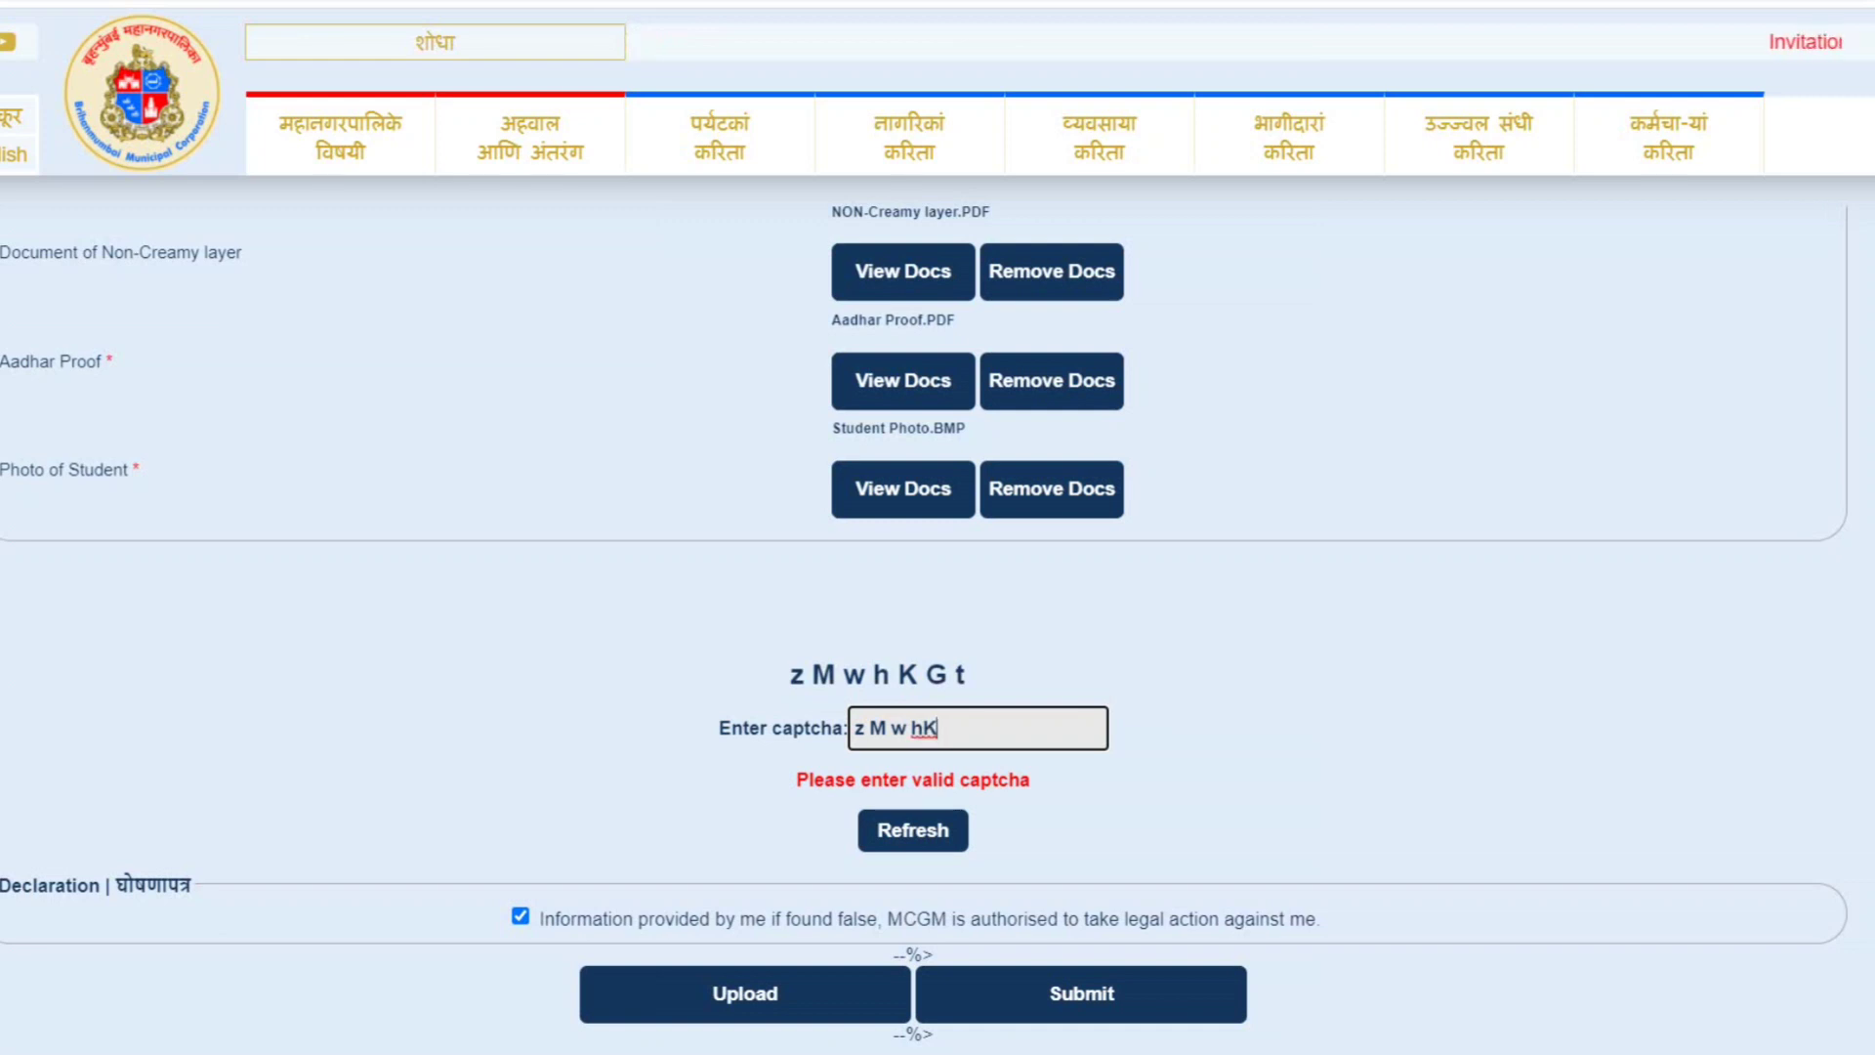
pyautogui.press('BackSpace')
pyautogui.write('K')
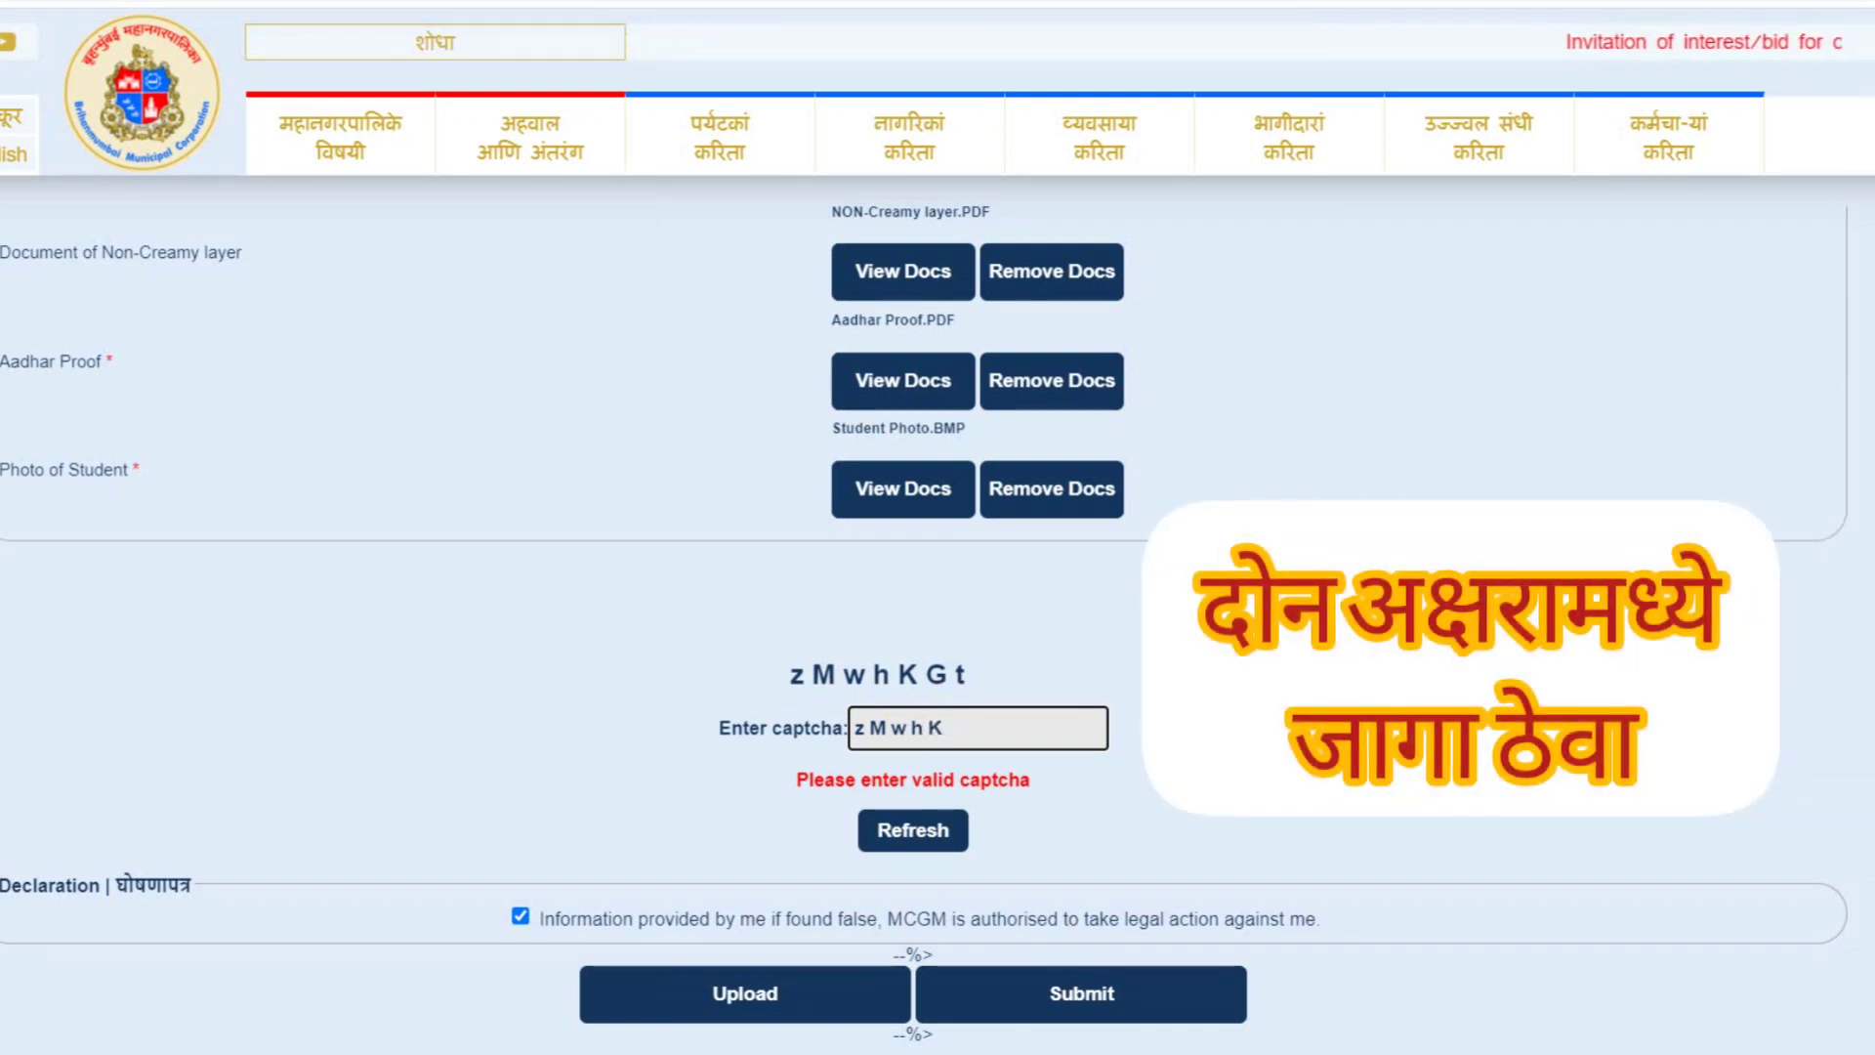
pyautogui.write(' G t')
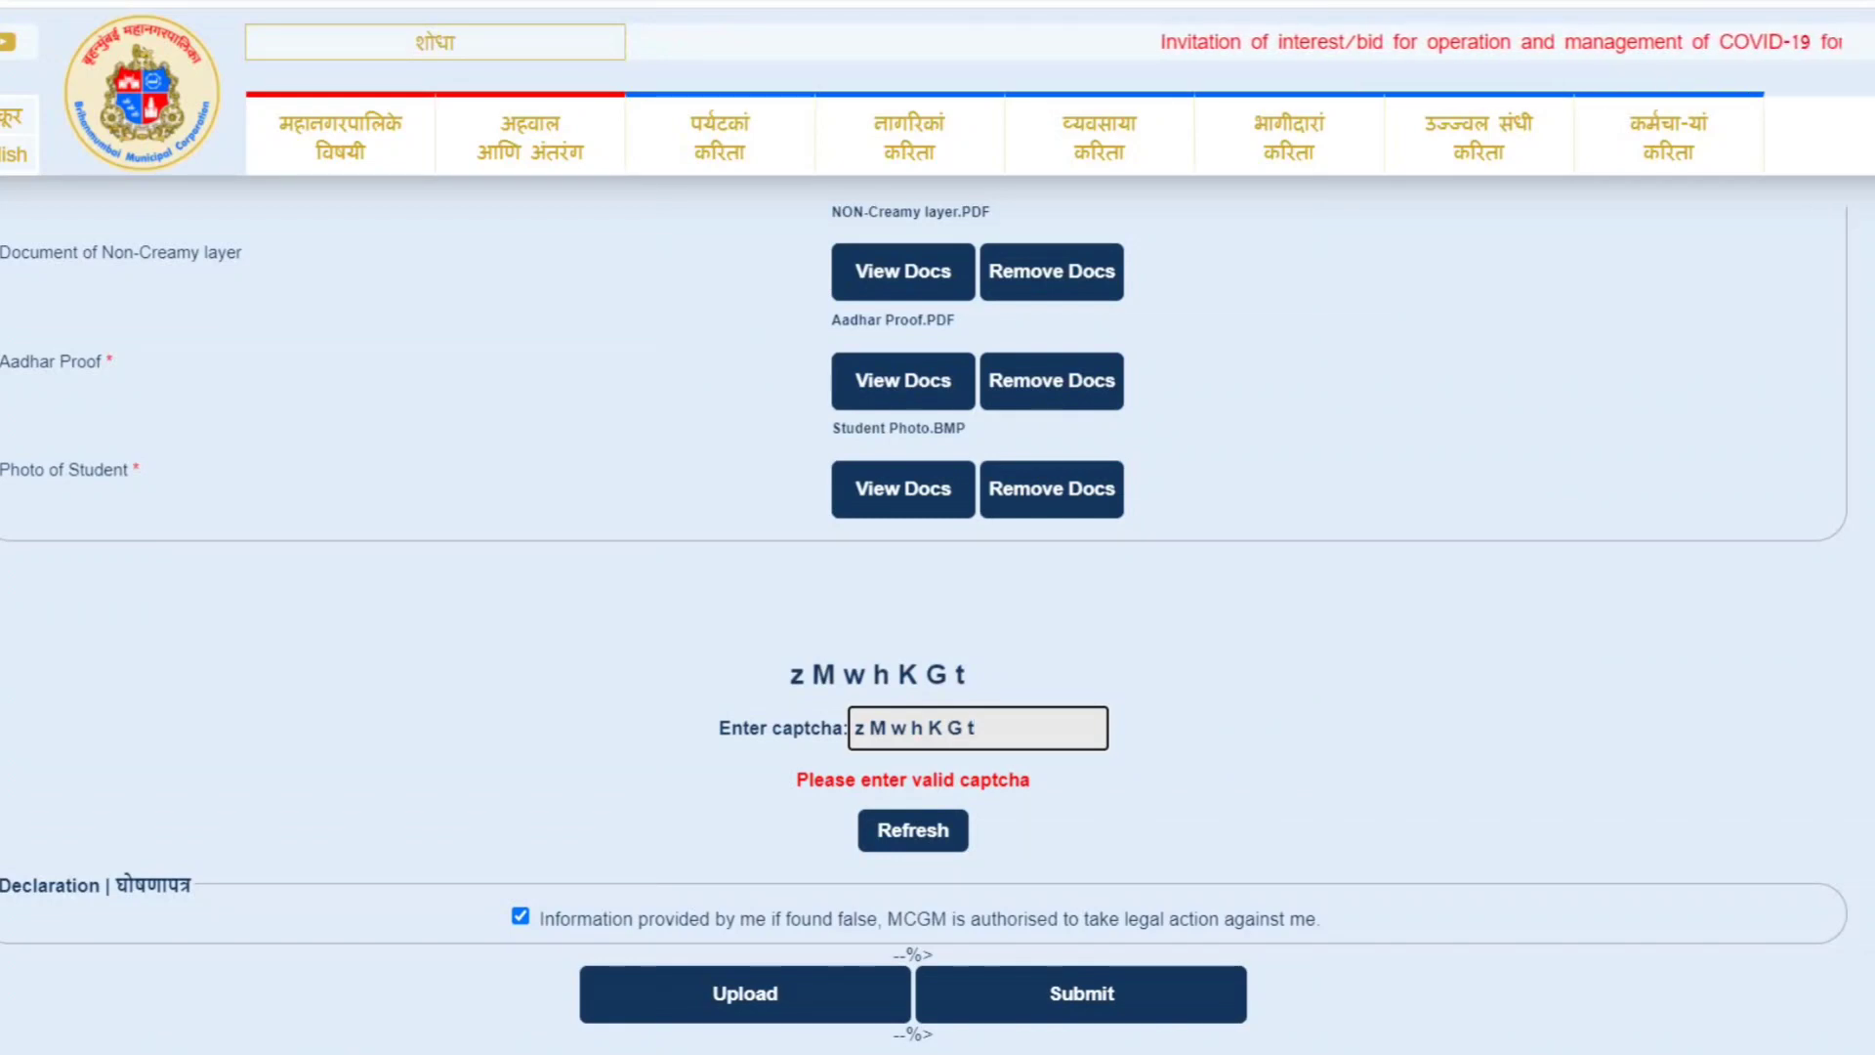
pyautogui.press('Tab')
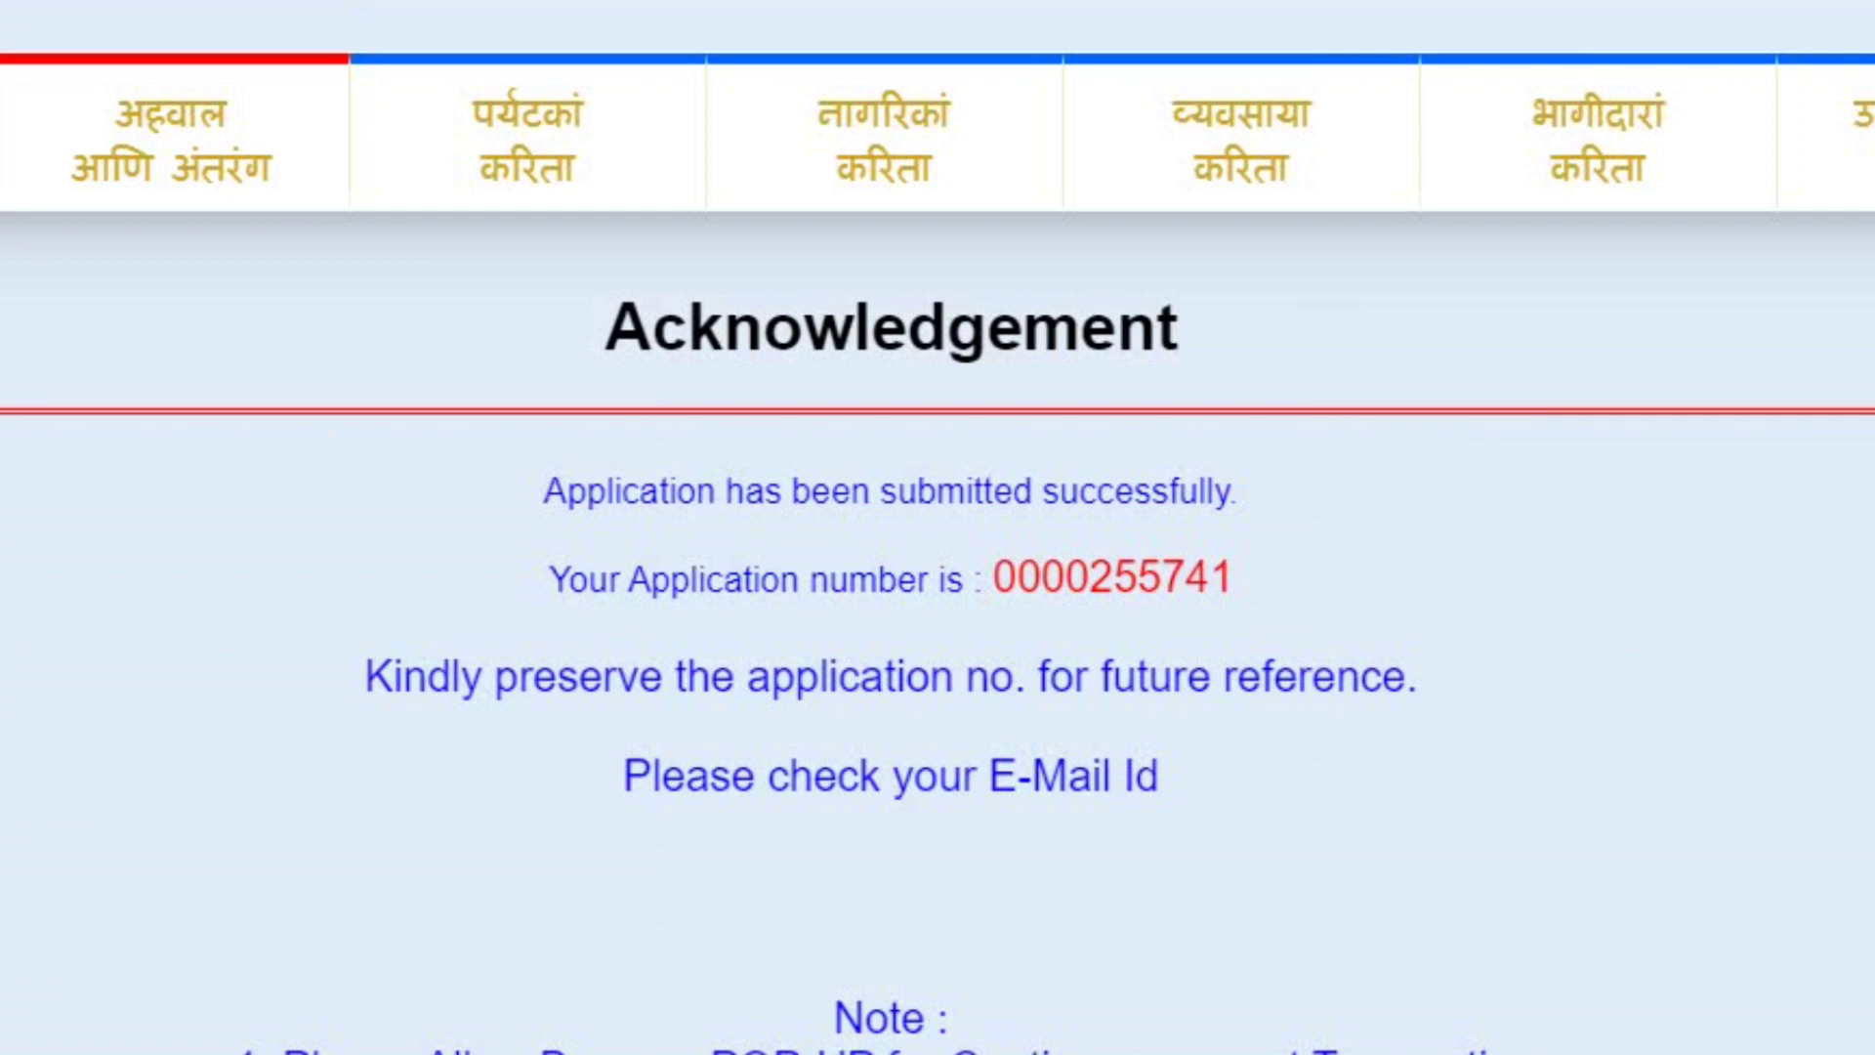
pyautogui.scroll(-8, 938, 660)
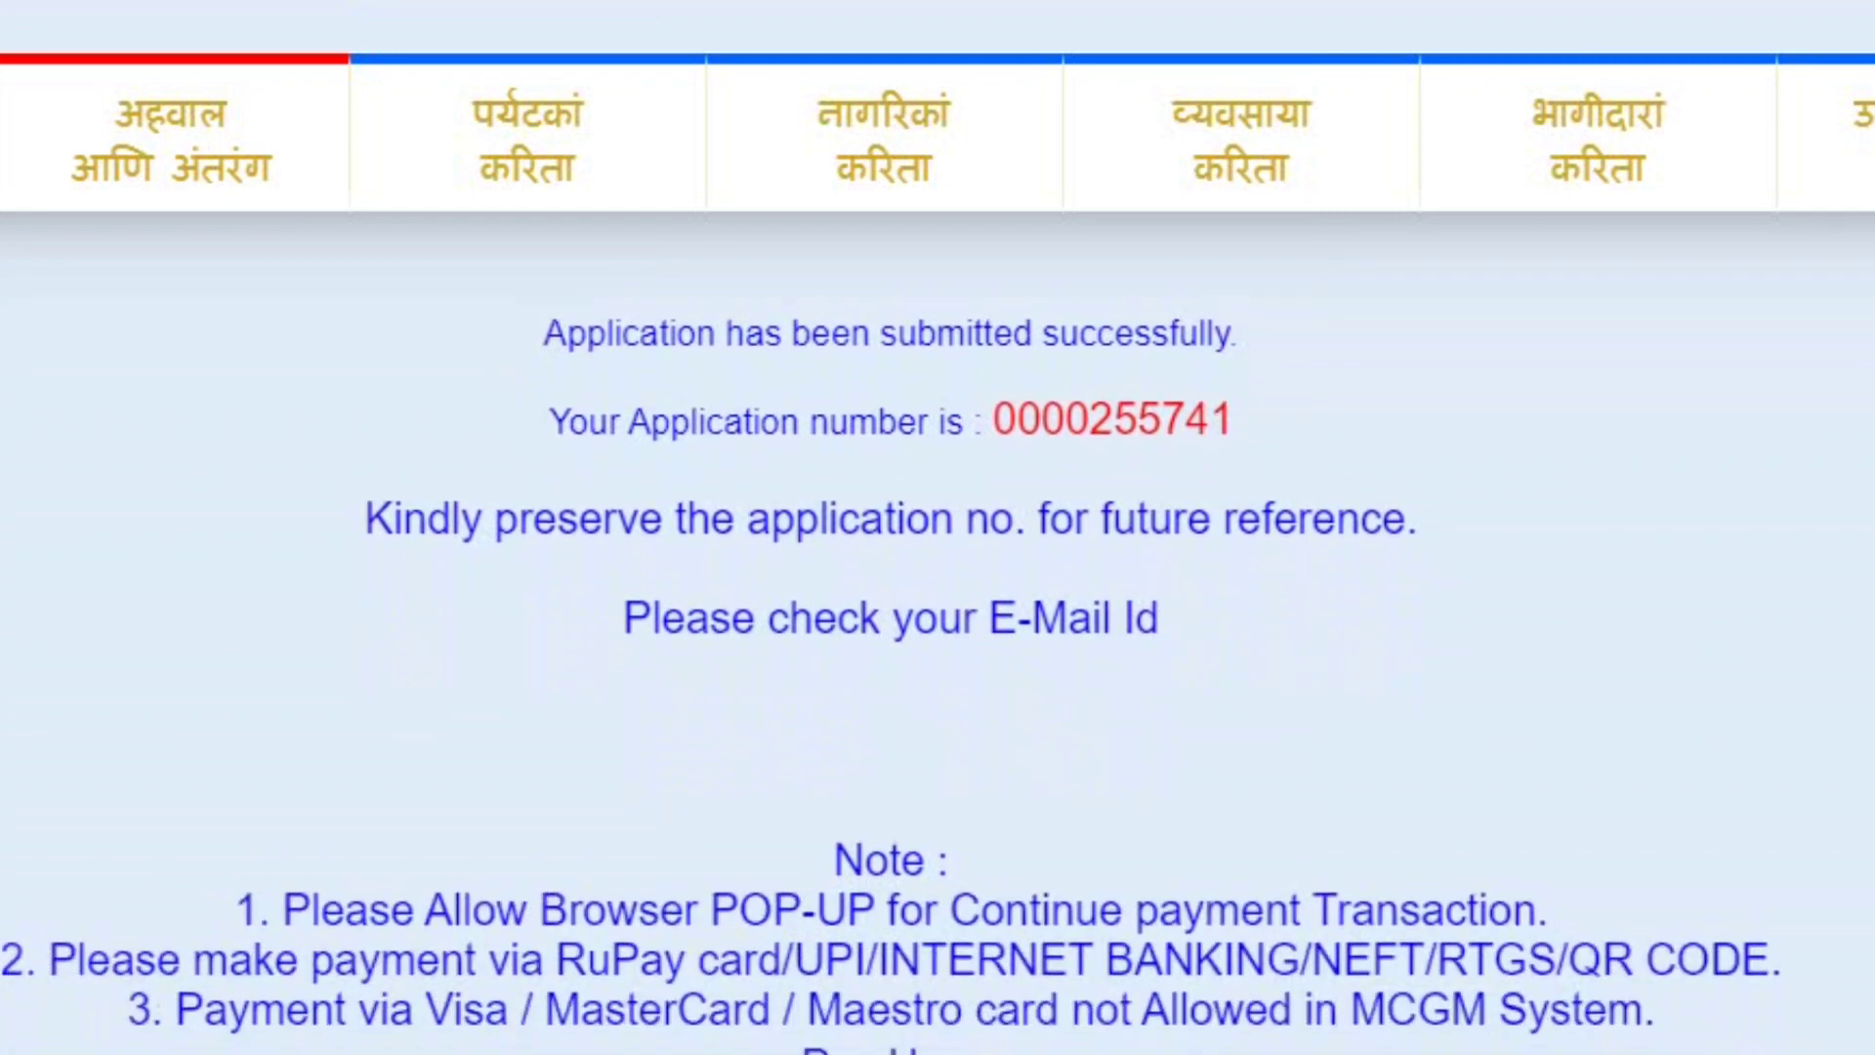
pyautogui.scroll(7, 937, 660)
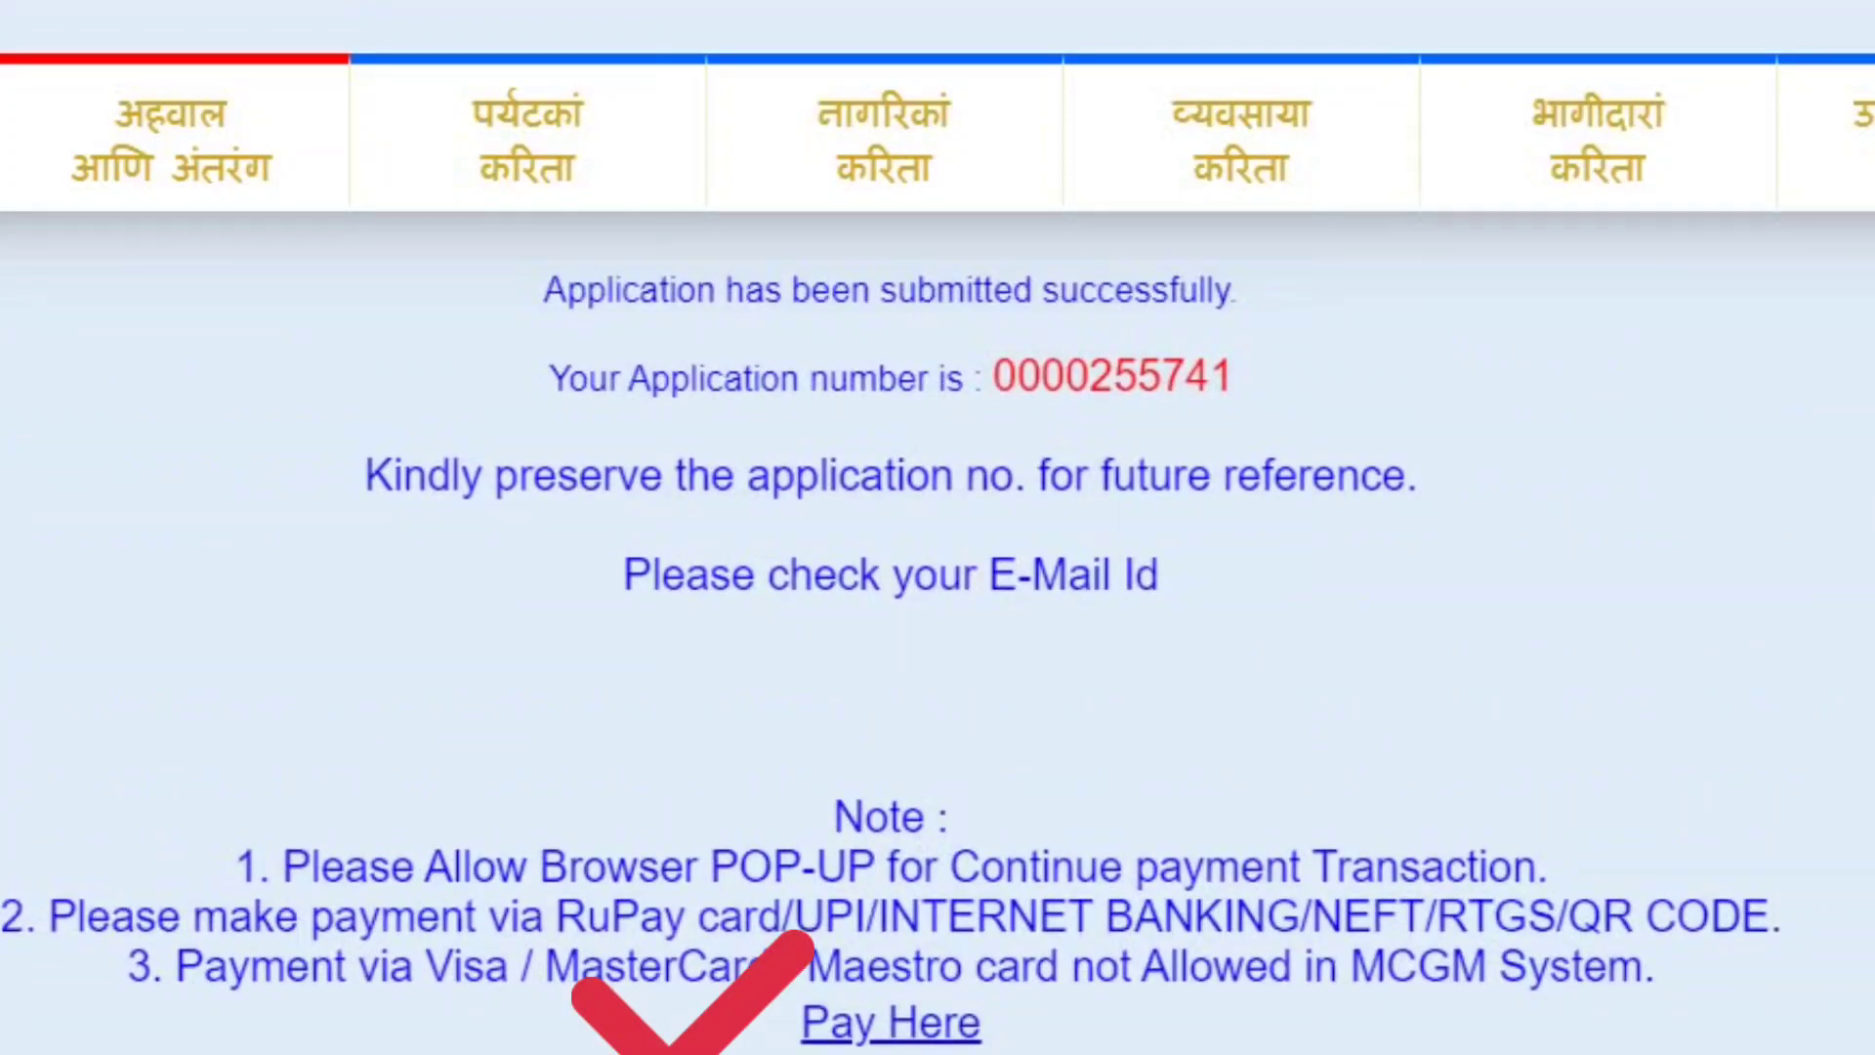
pyautogui.scroll(3, 937, 660)
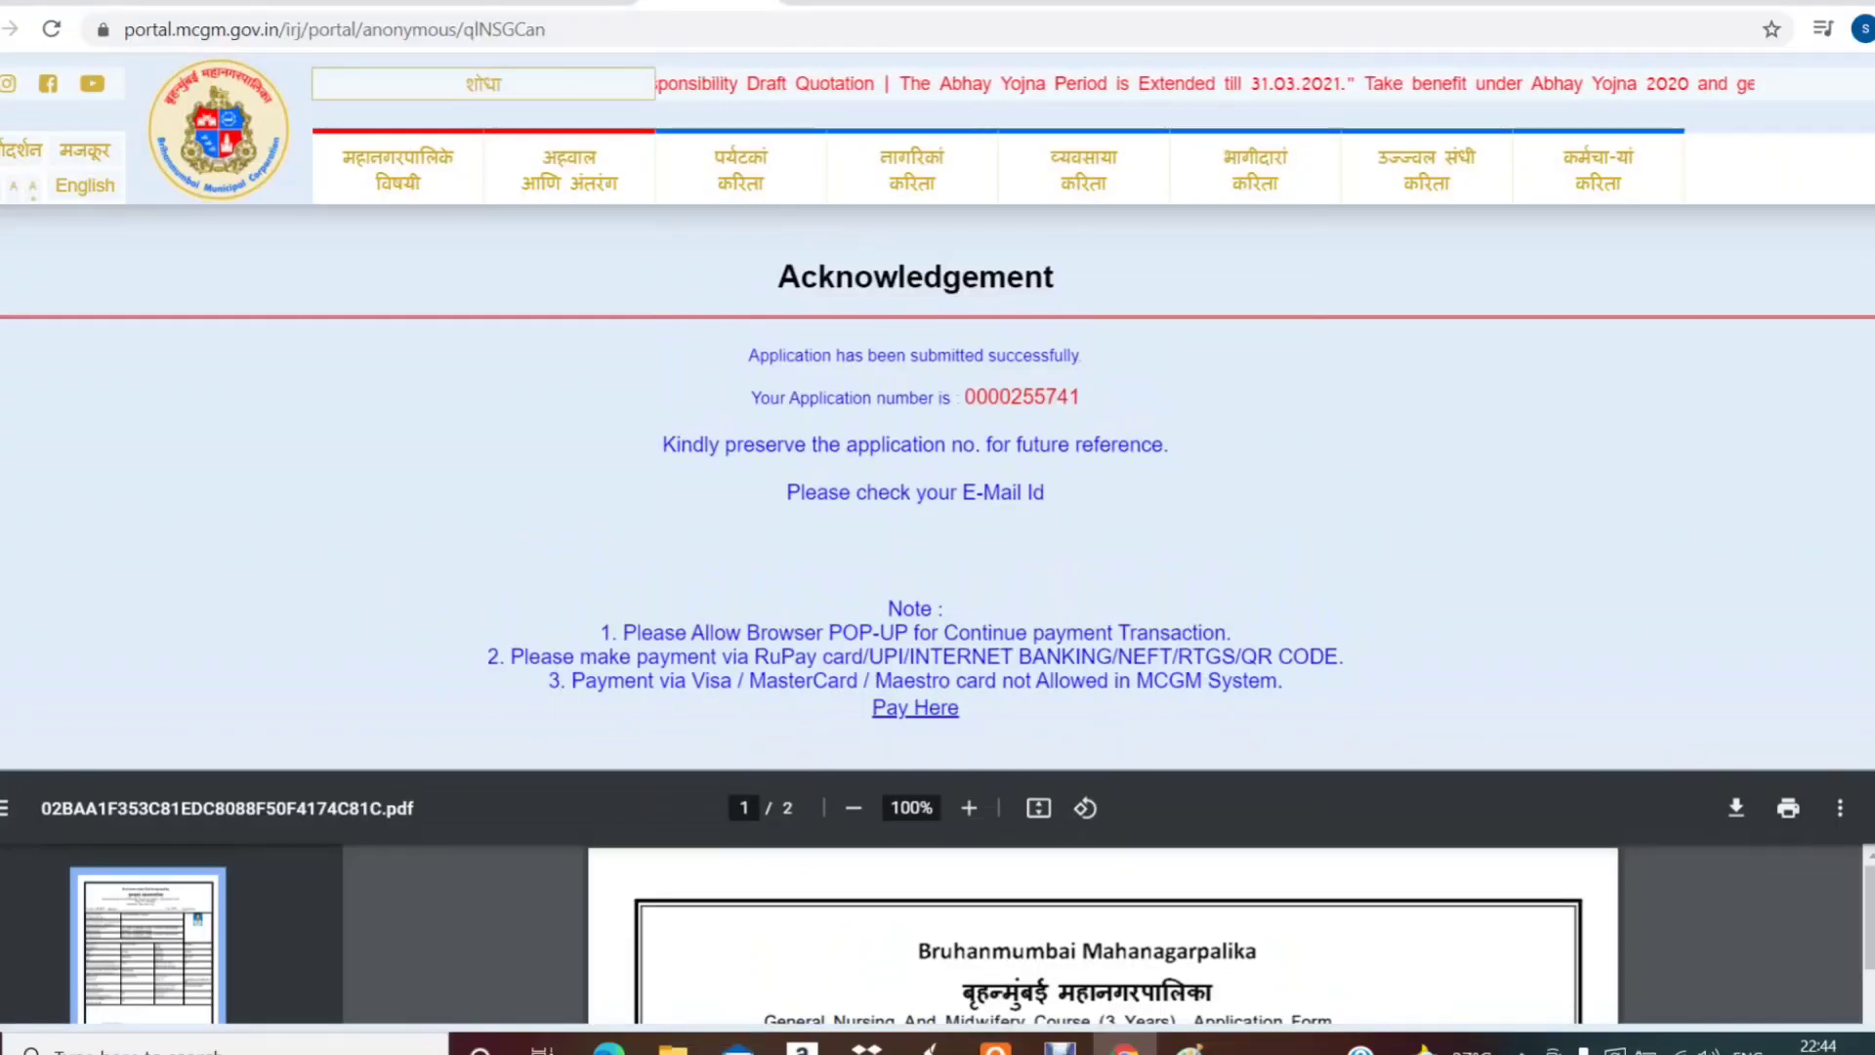
pyautogui.scroll(-4, 937, 625)
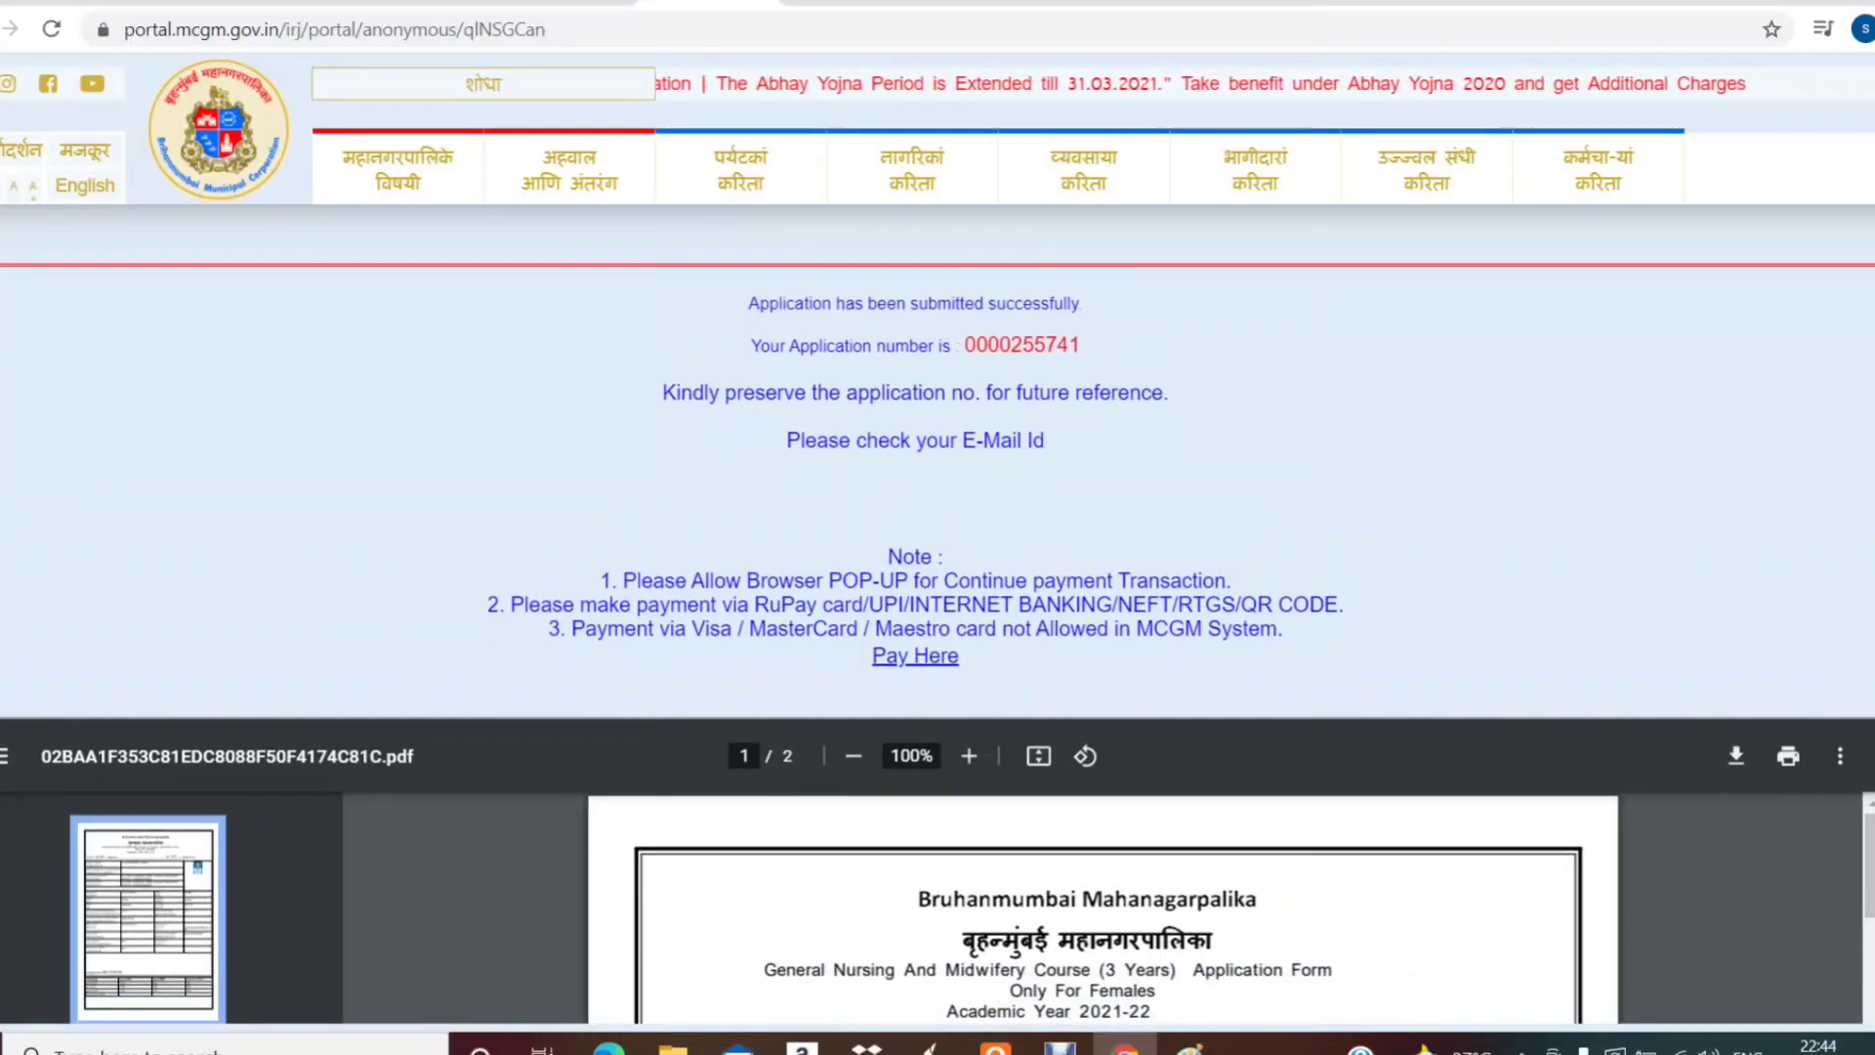
pyautogui.scroll(-2, 937, 625)
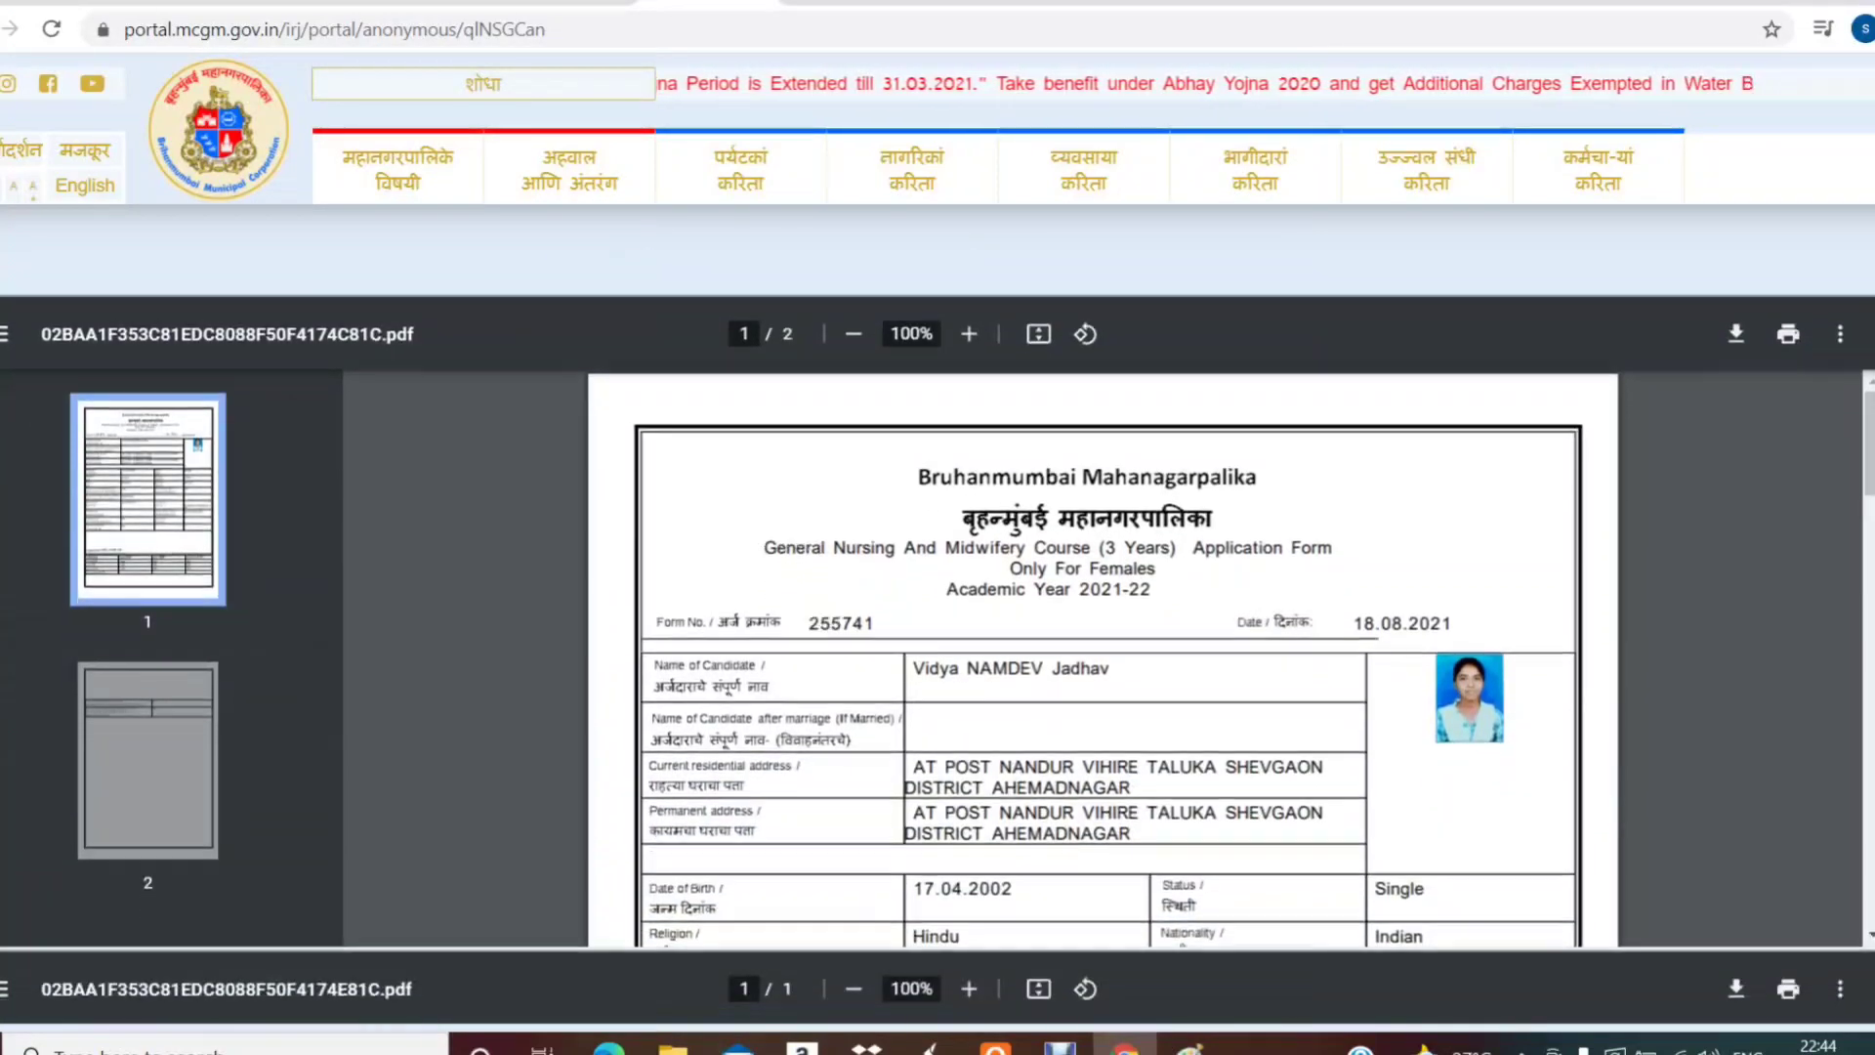
pyautogui.scroll(-5, 938, 625)
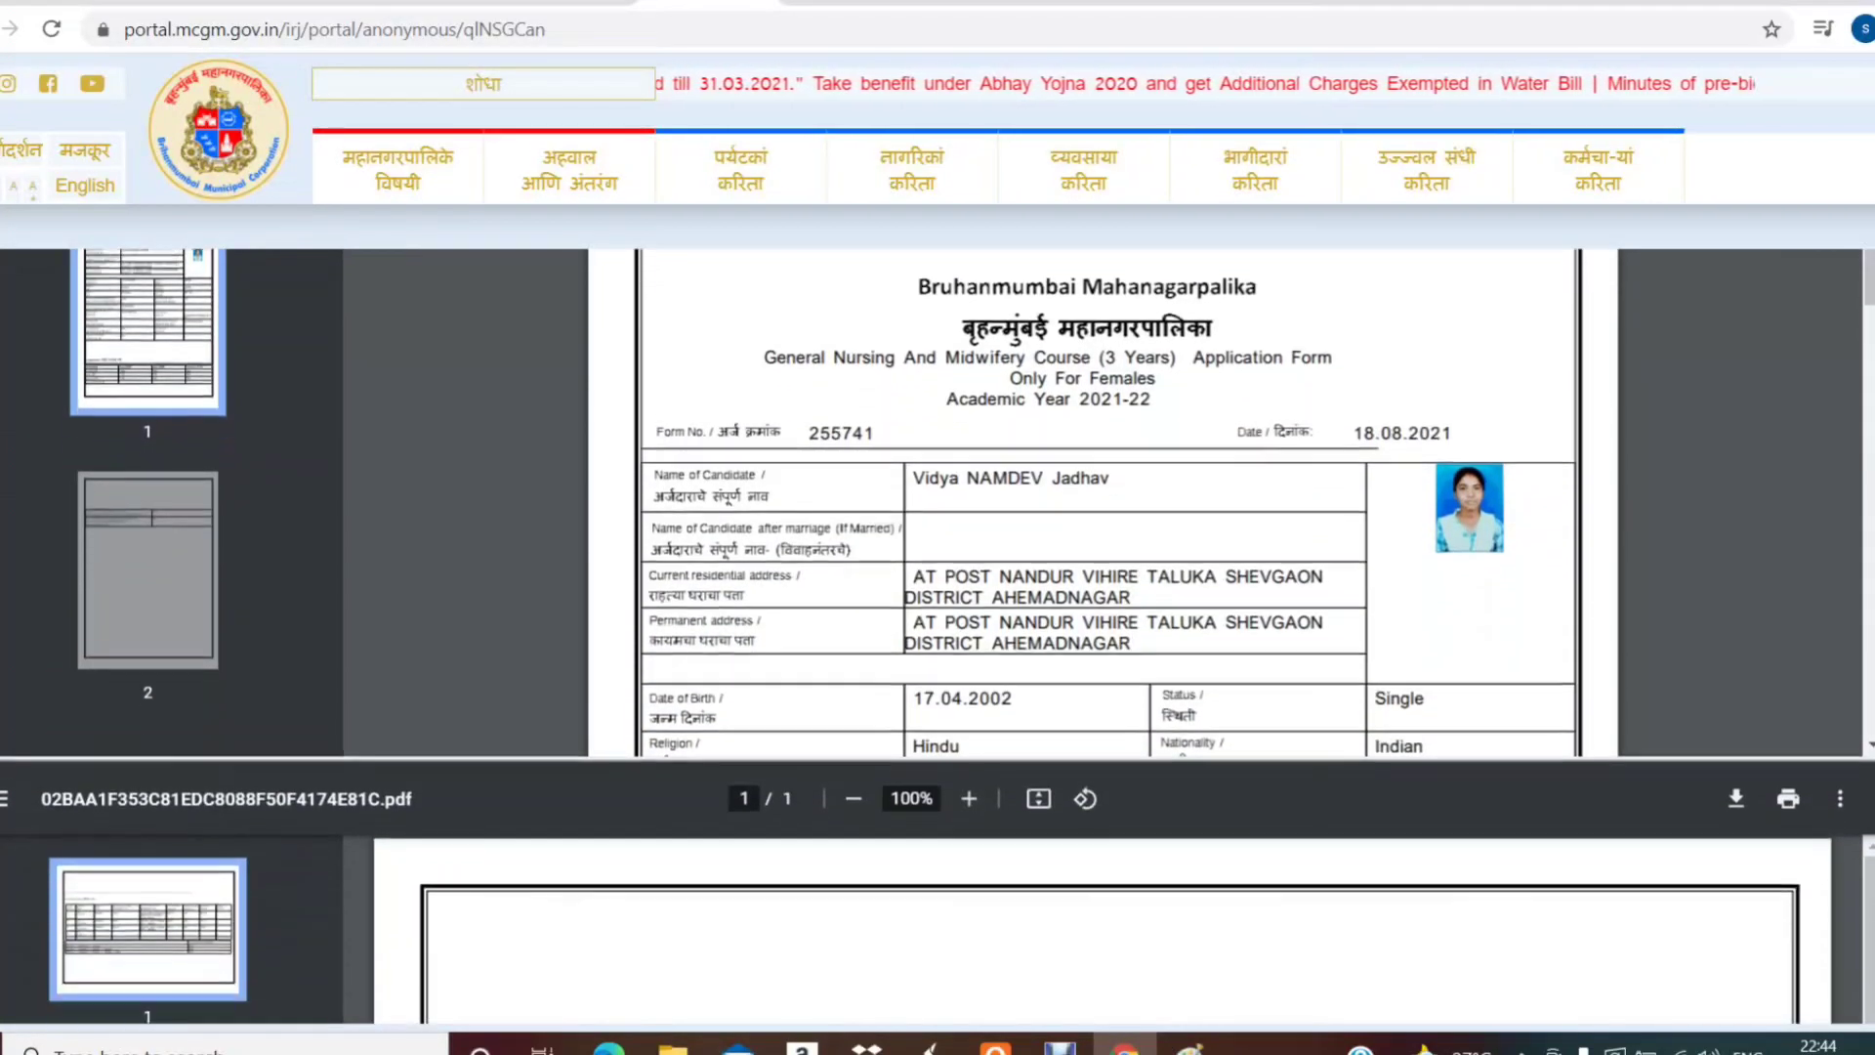
pyautogui.scroll(-1, 937, 625)
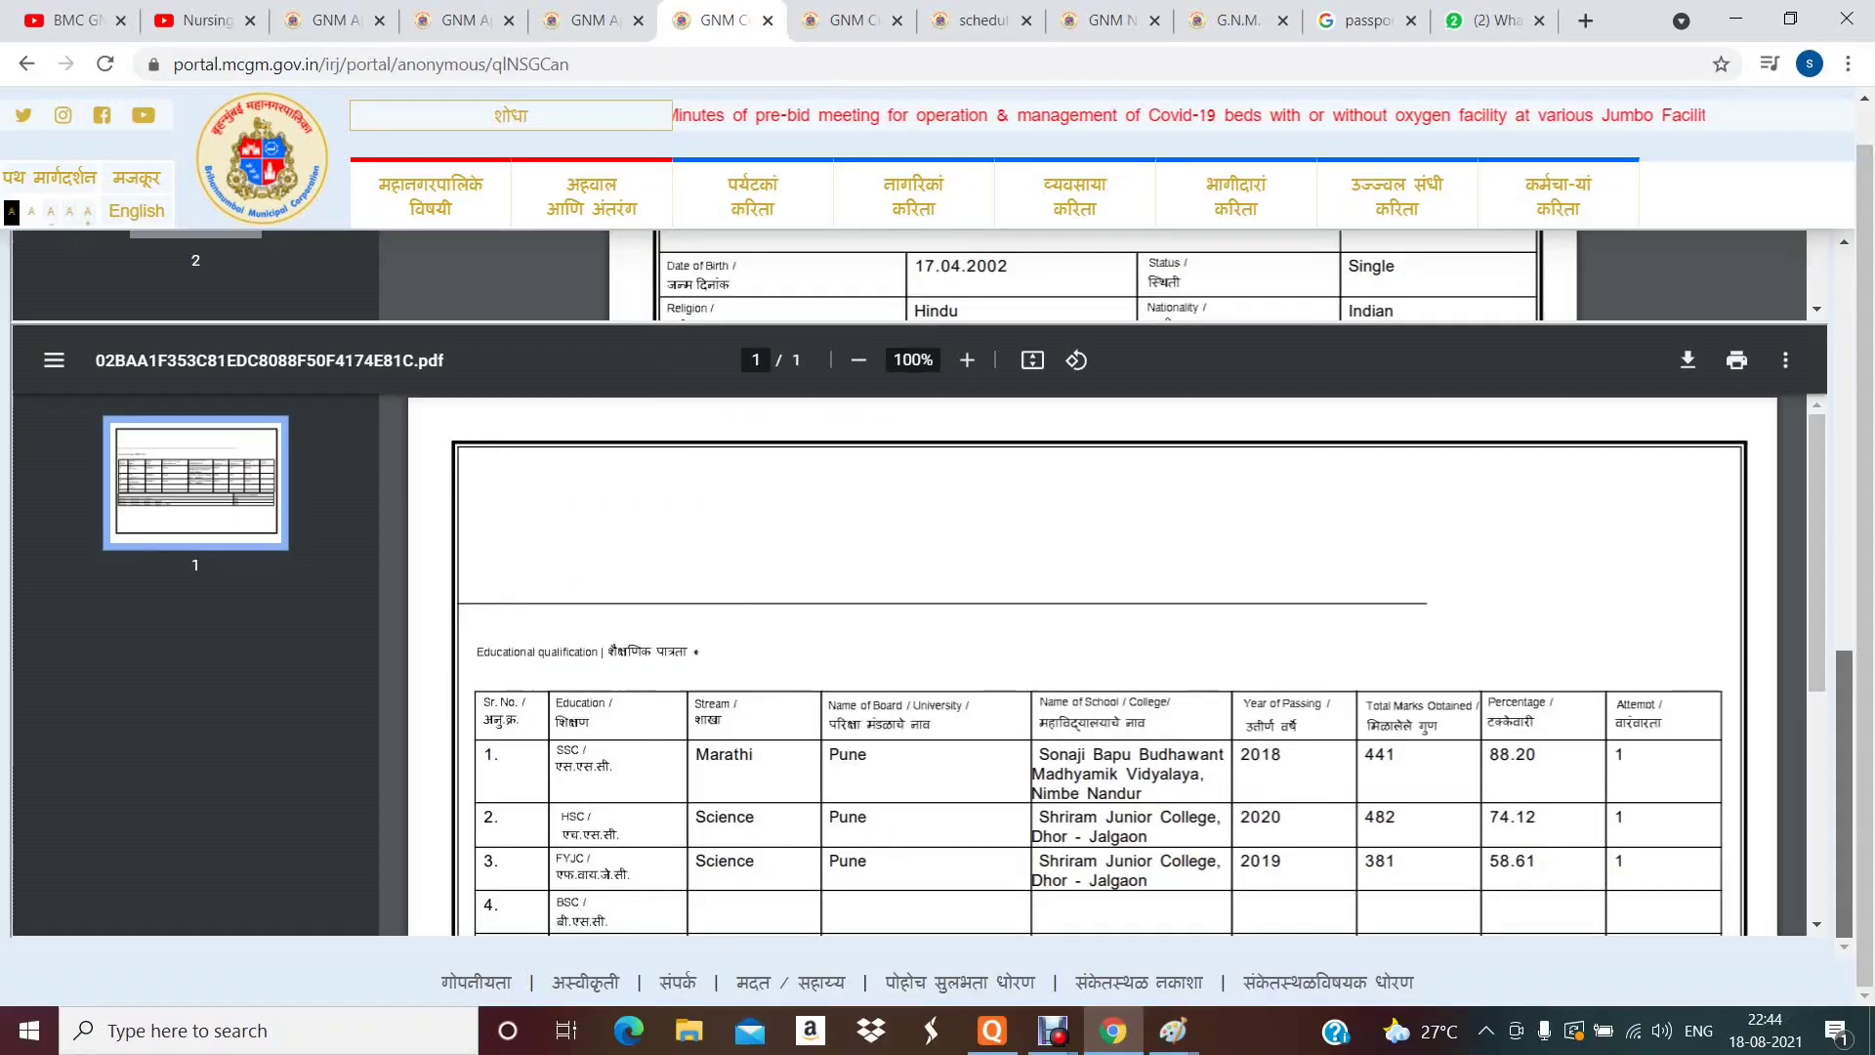
pyautogui.scroll(-1, 1123, 669)
pyautogui.scroll(-3, 1075, 664)
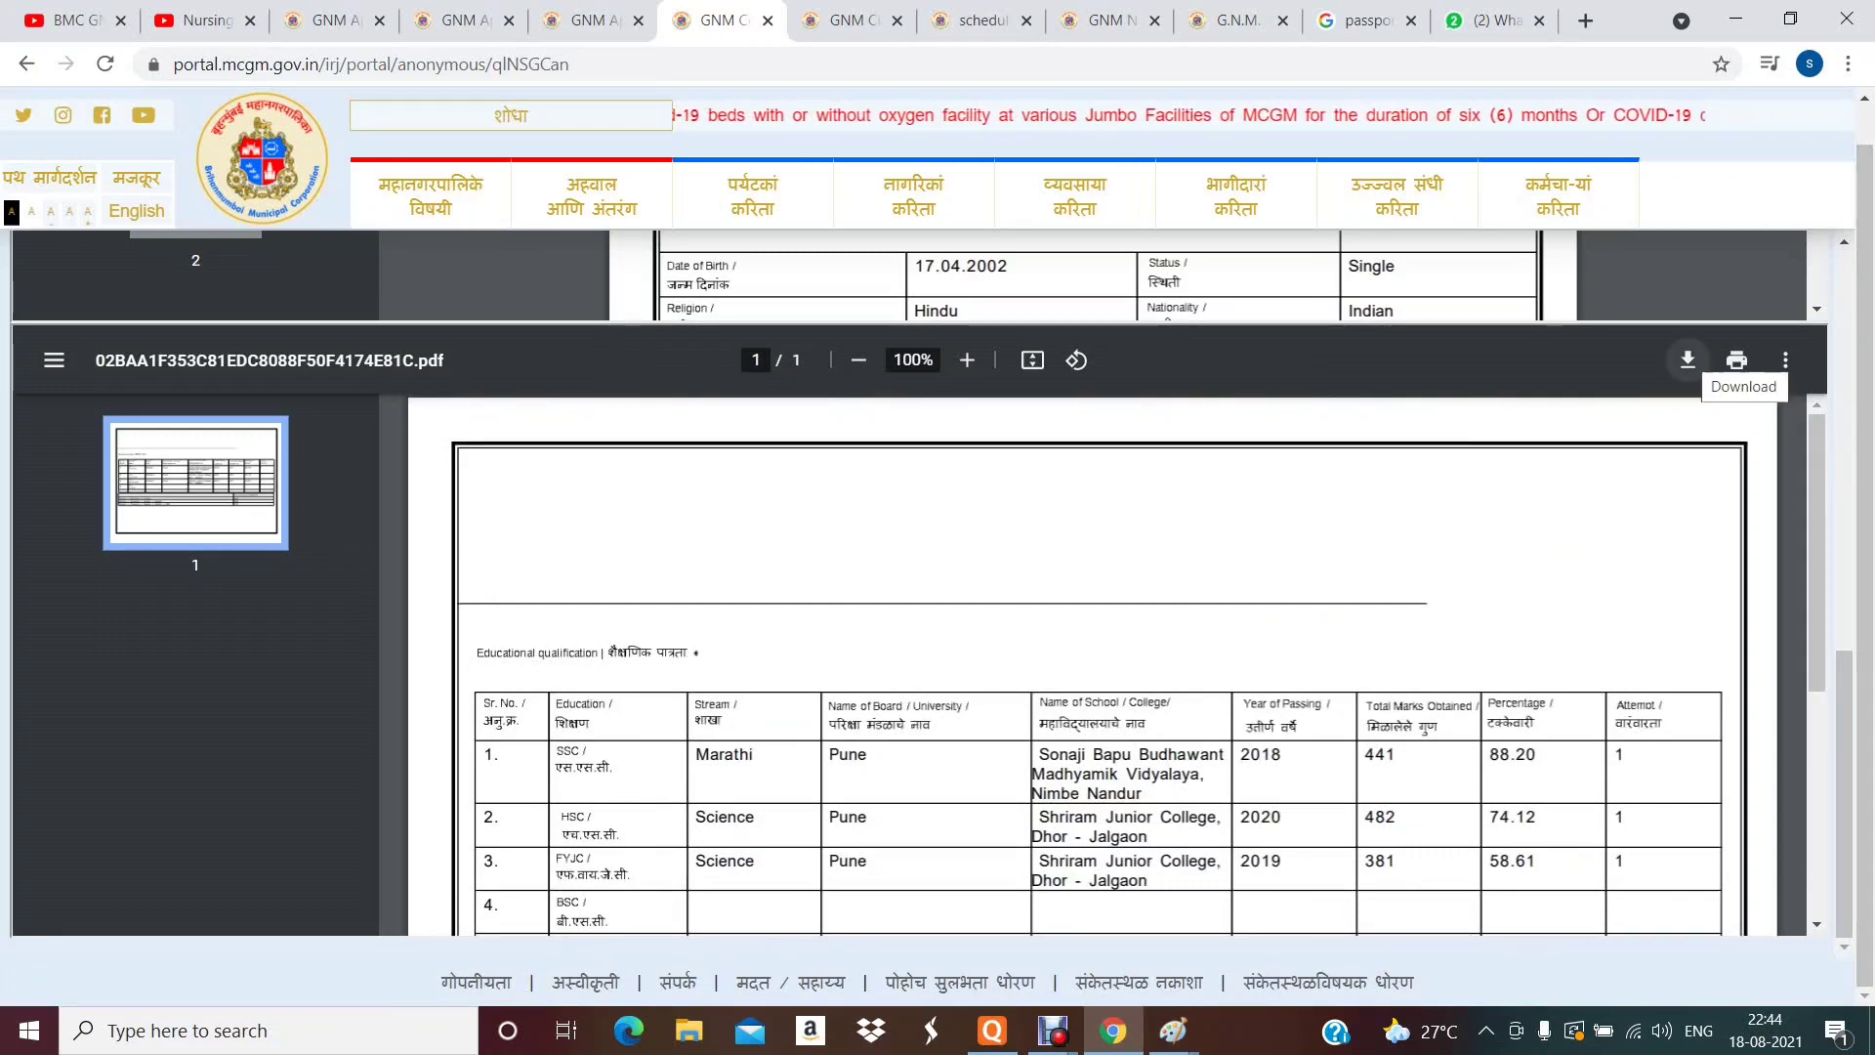
pyautogui.scroll(7, 918, 586)
pyautogui.scroll(1, 1688, 504)
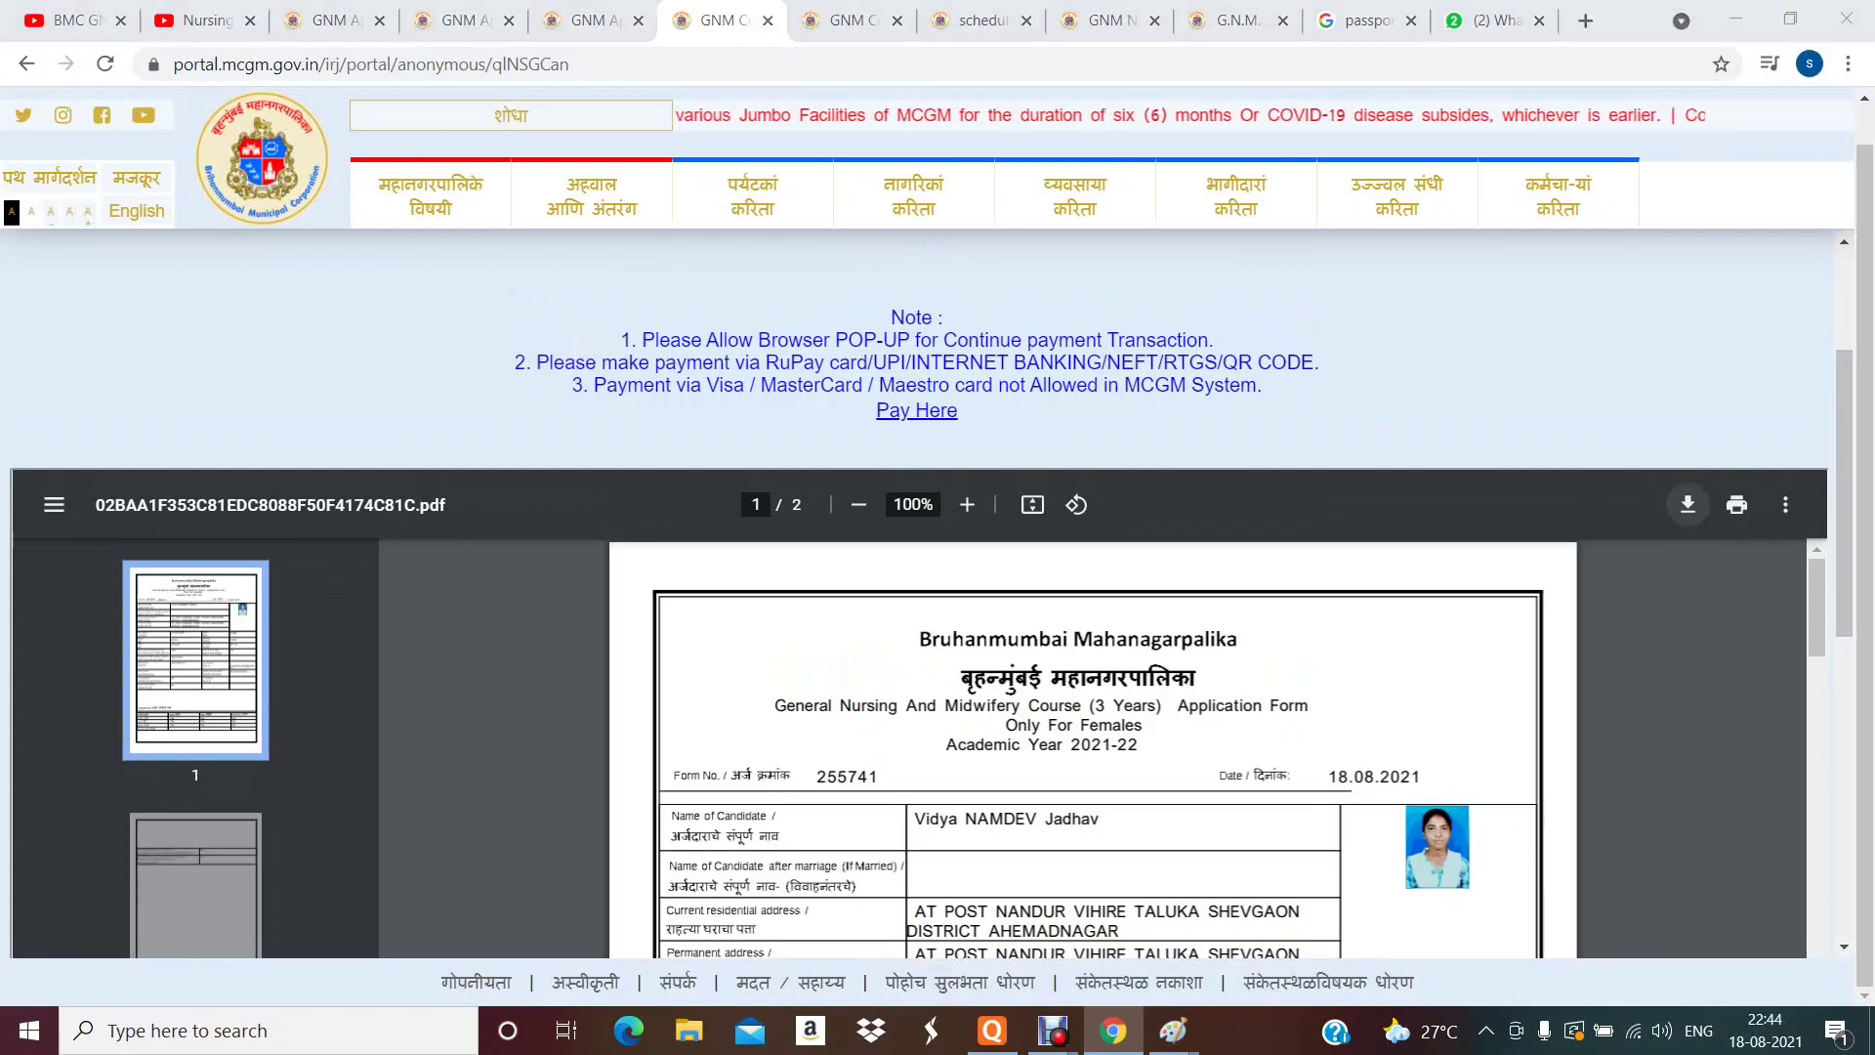
# - Download the application form PDF to the Desktop as 'form GNM'
pyautogui.click(1688, 504)
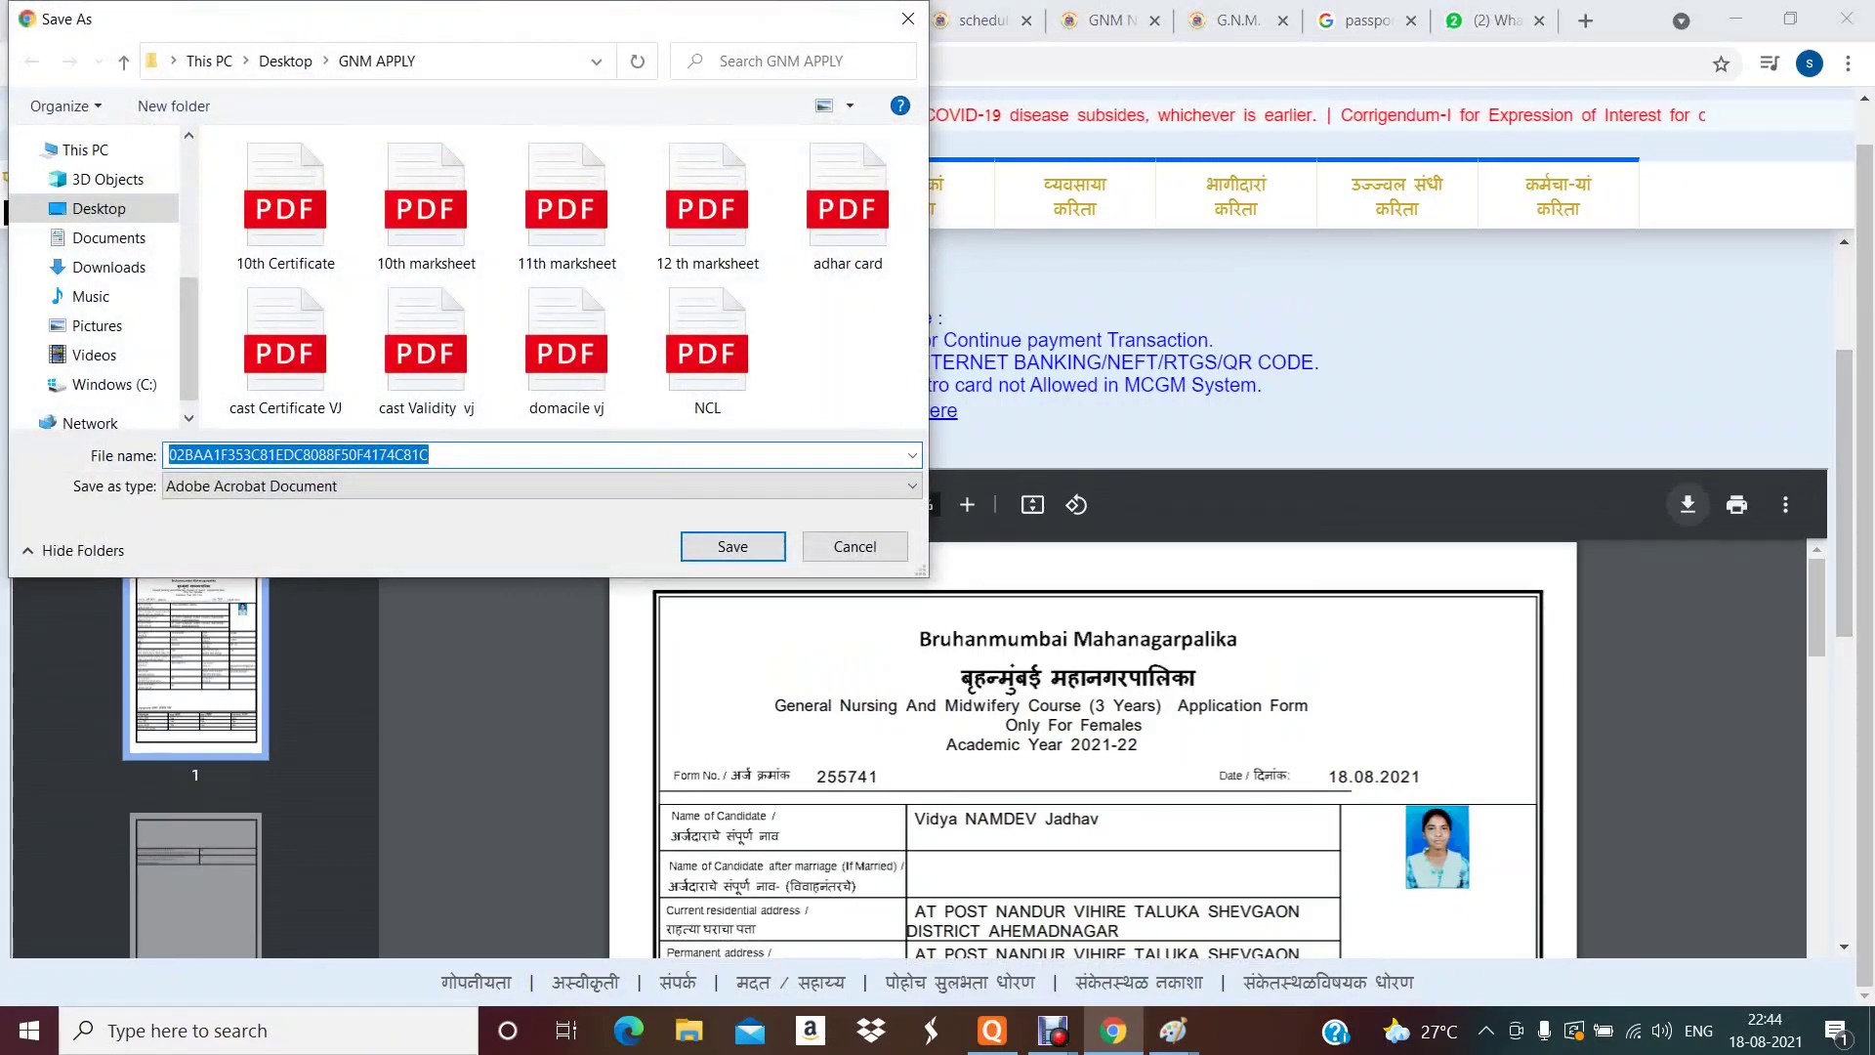
pyautogui.click(98, 208)
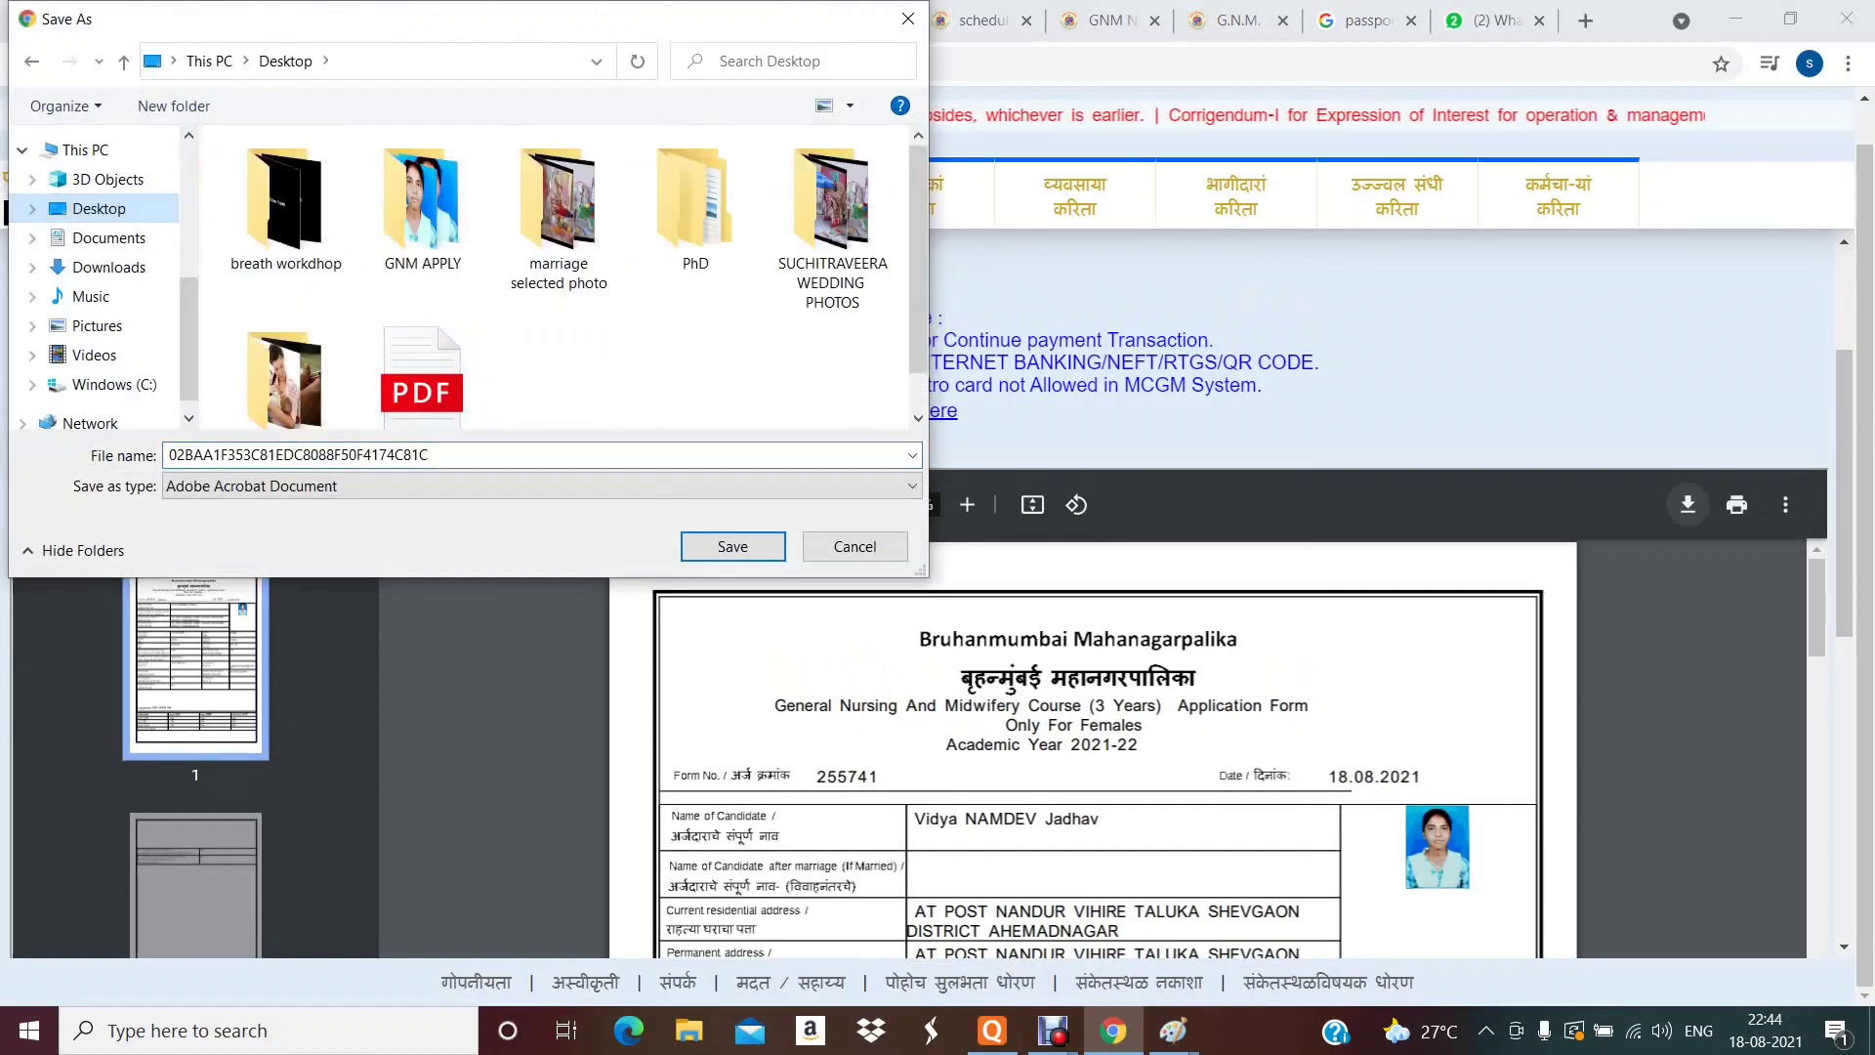
pyautogui.click(469, 455)
pyautogui.write('f')
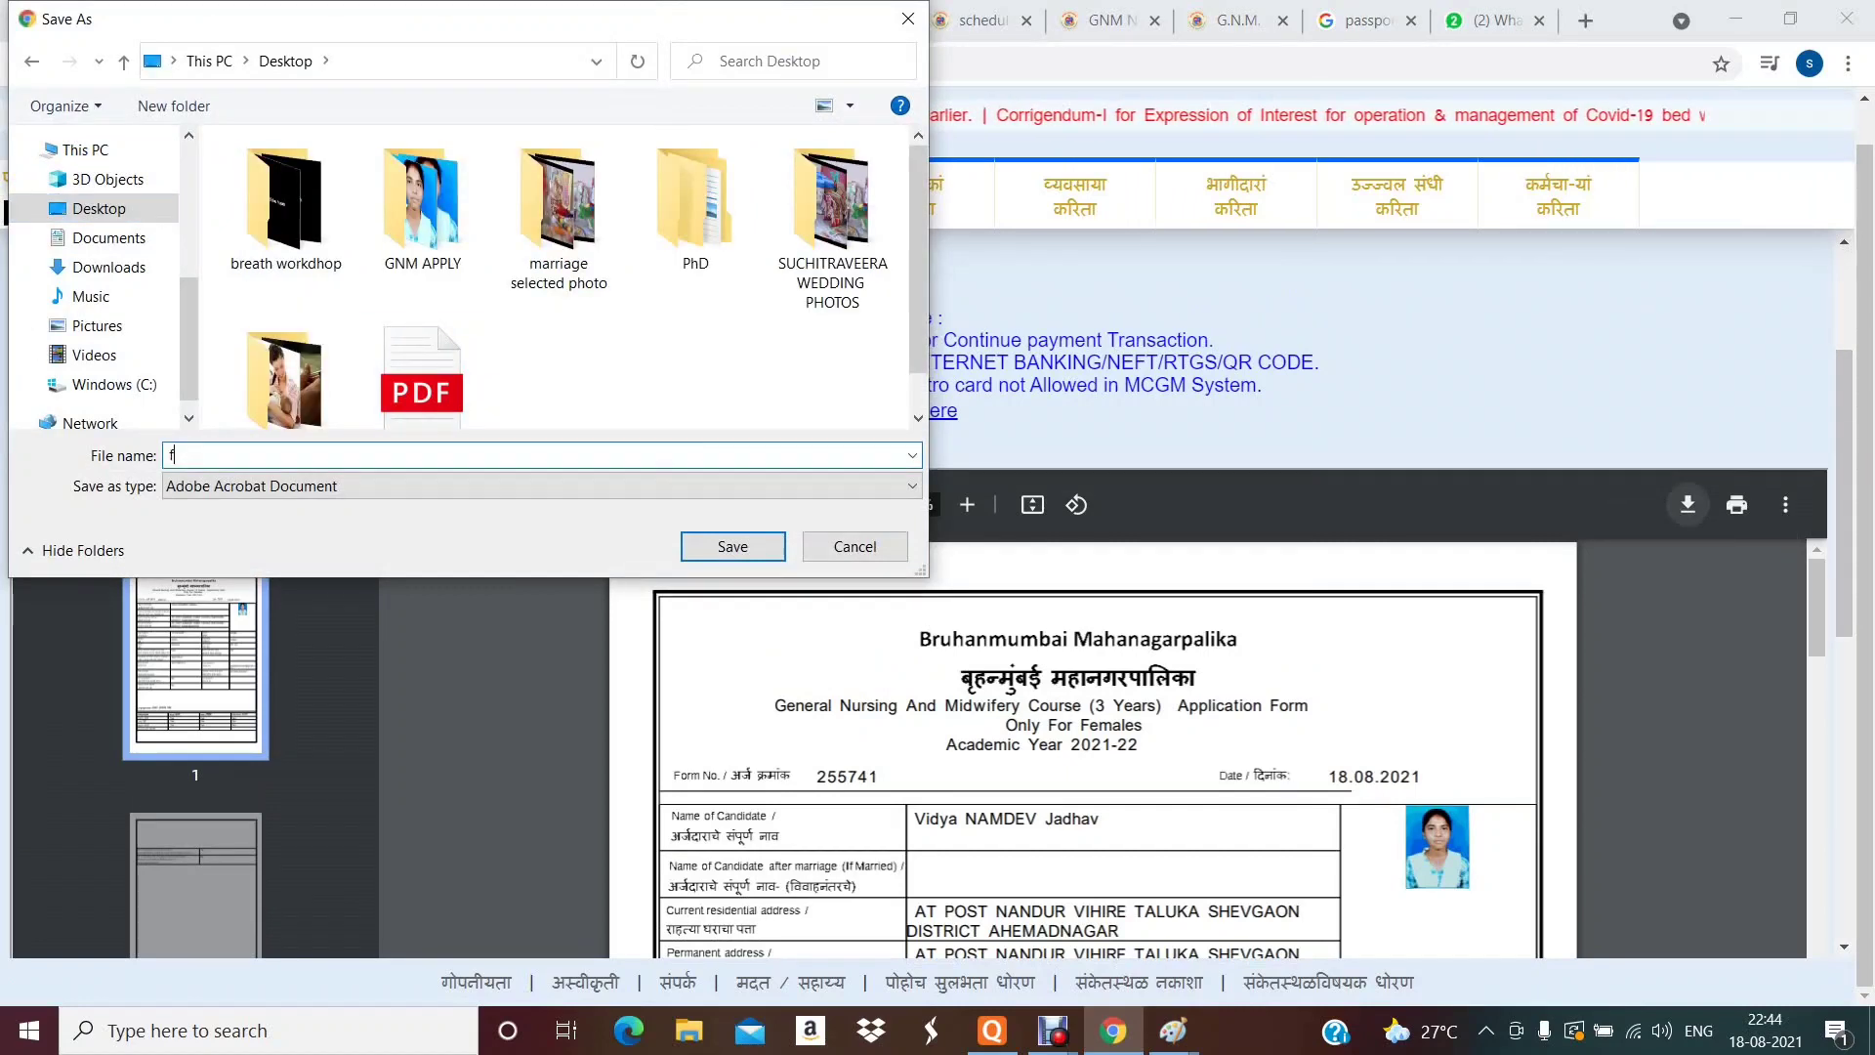
pyautogui.write('orm GNM')
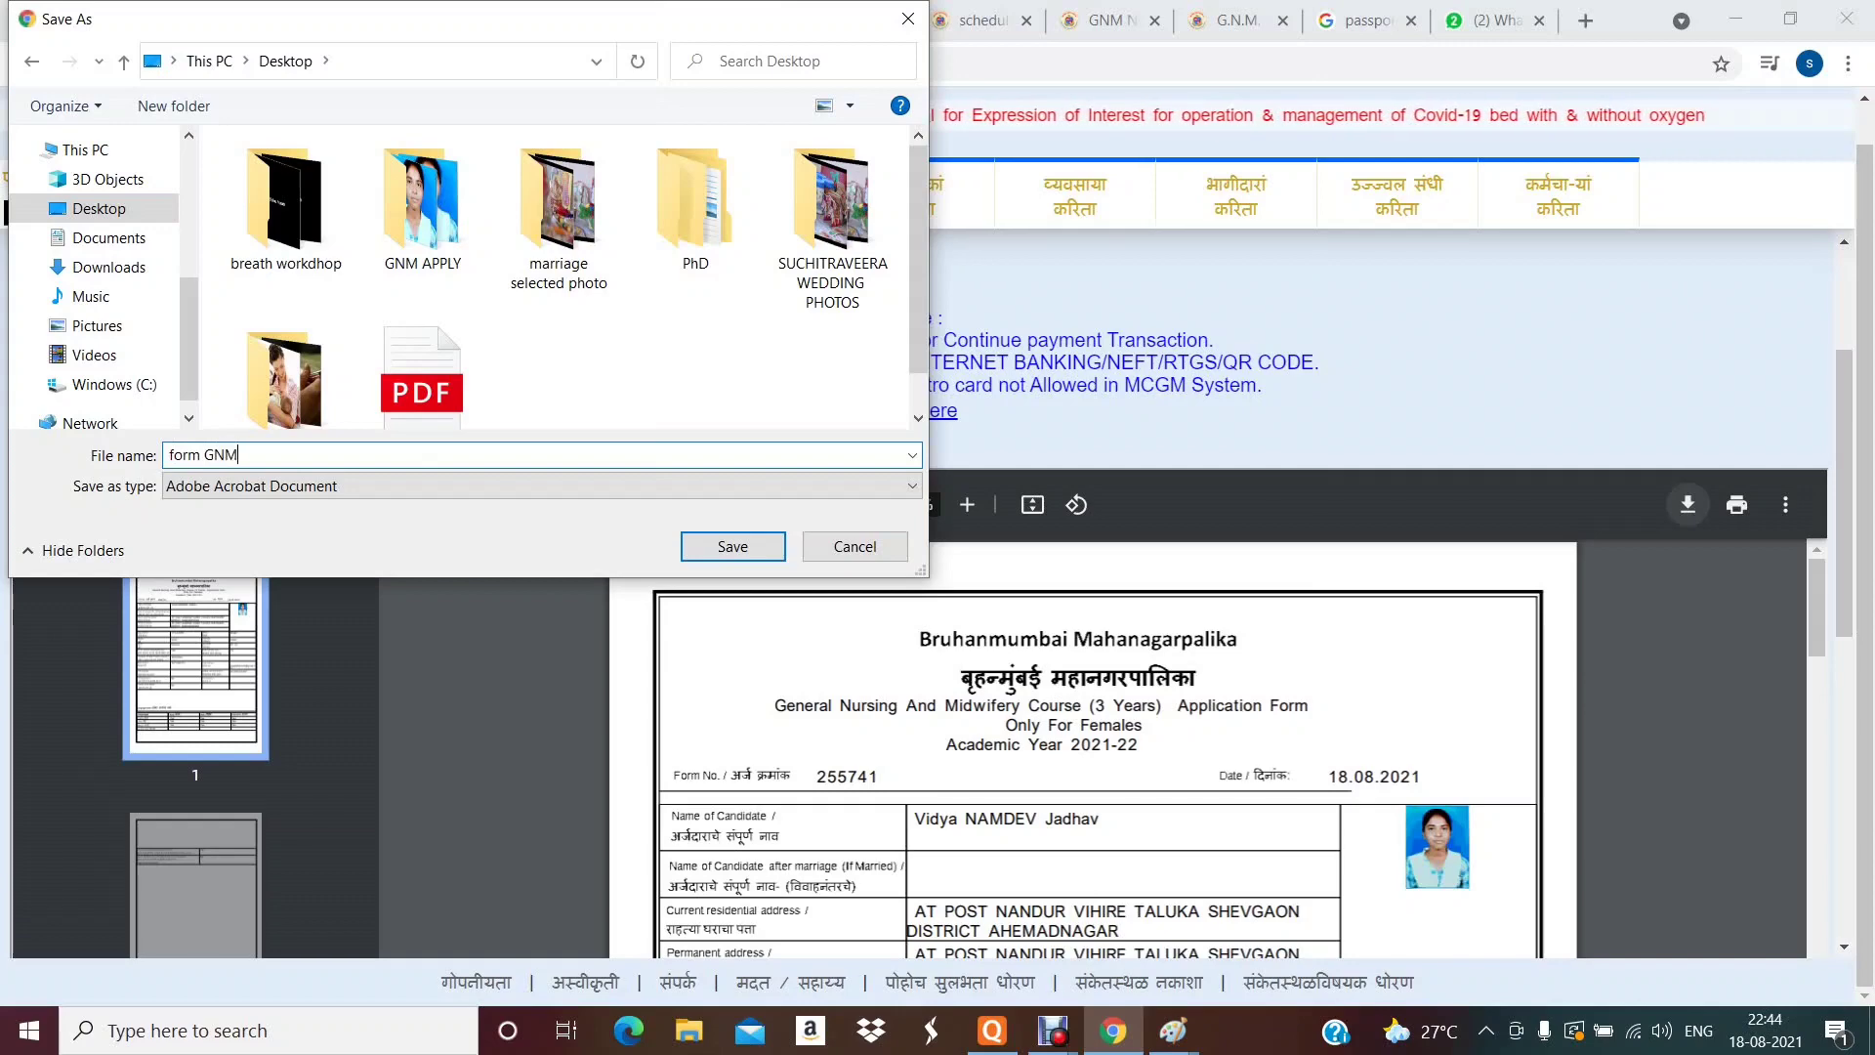
pyautogui.press('Return')
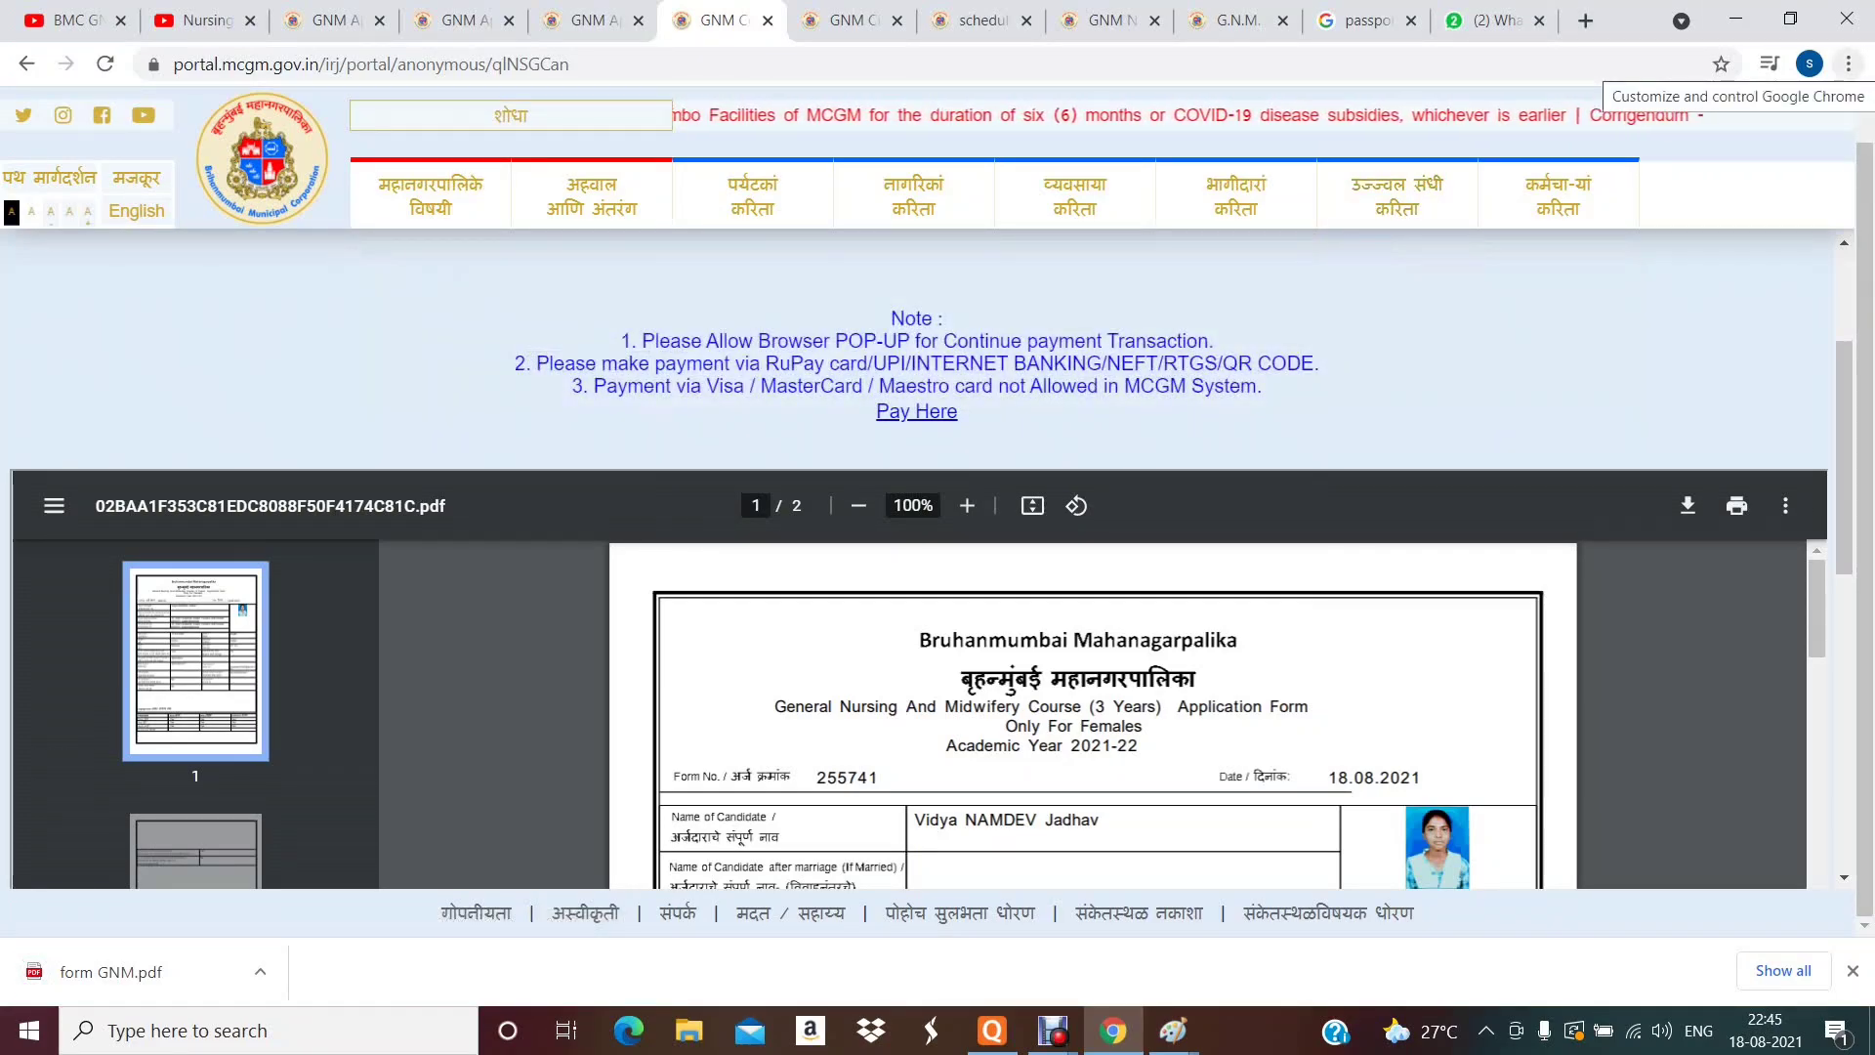
pyautogui.moveTo(913, 196)
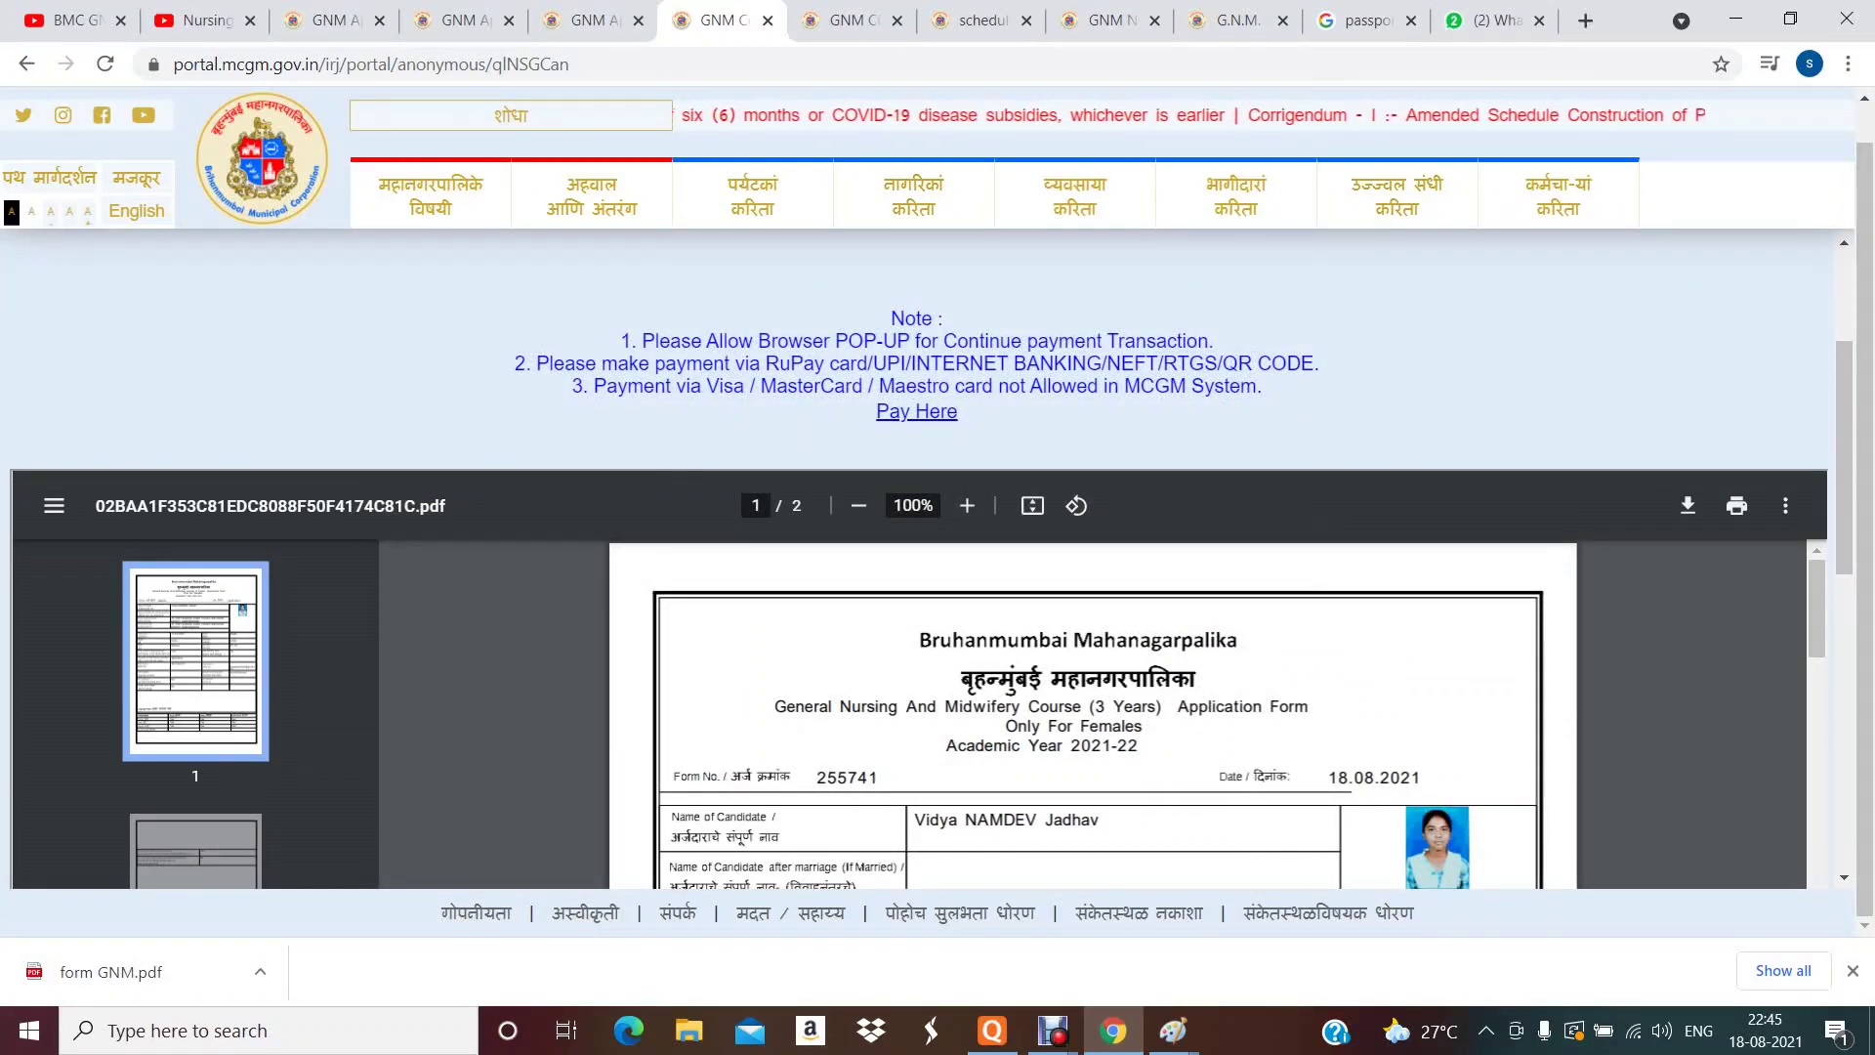
# - Open Pay Here, continue on the Online Payment Collection page, and check the blocked pop-up
pyautogui.click(916, 411)
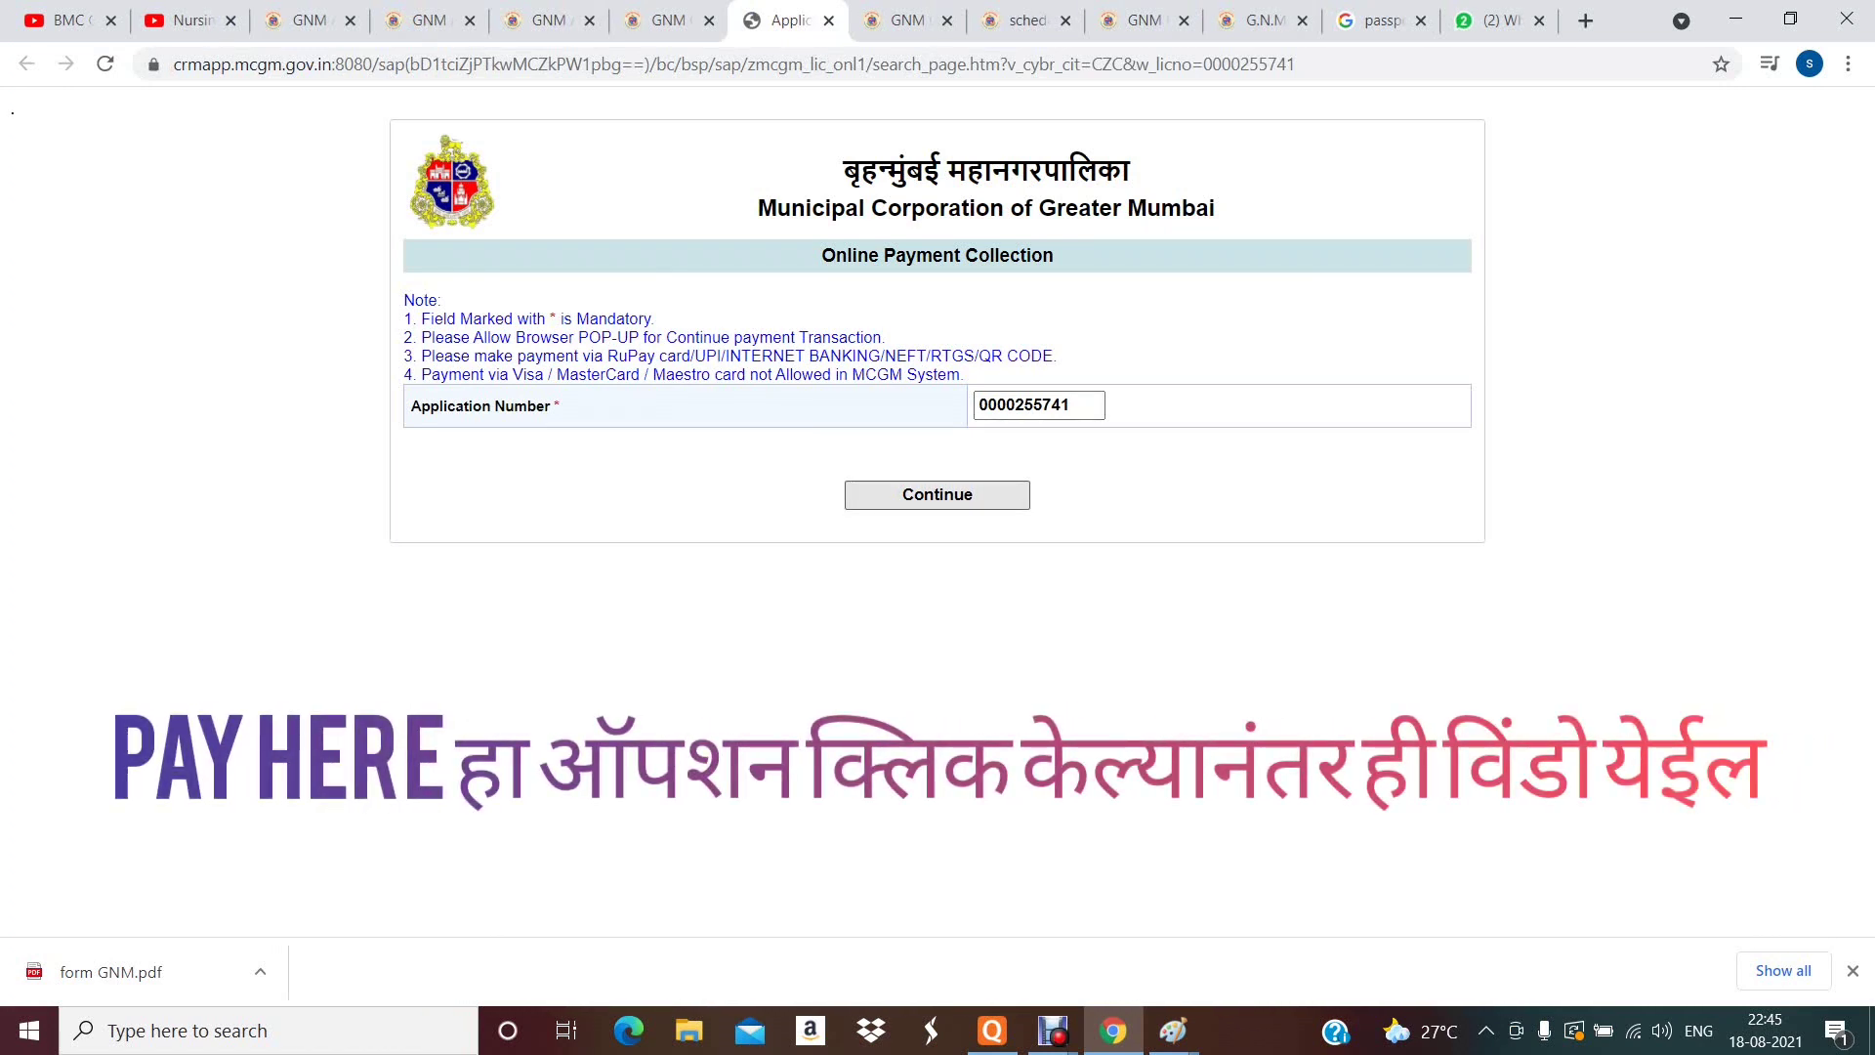
pyautogui.click(937, 495)
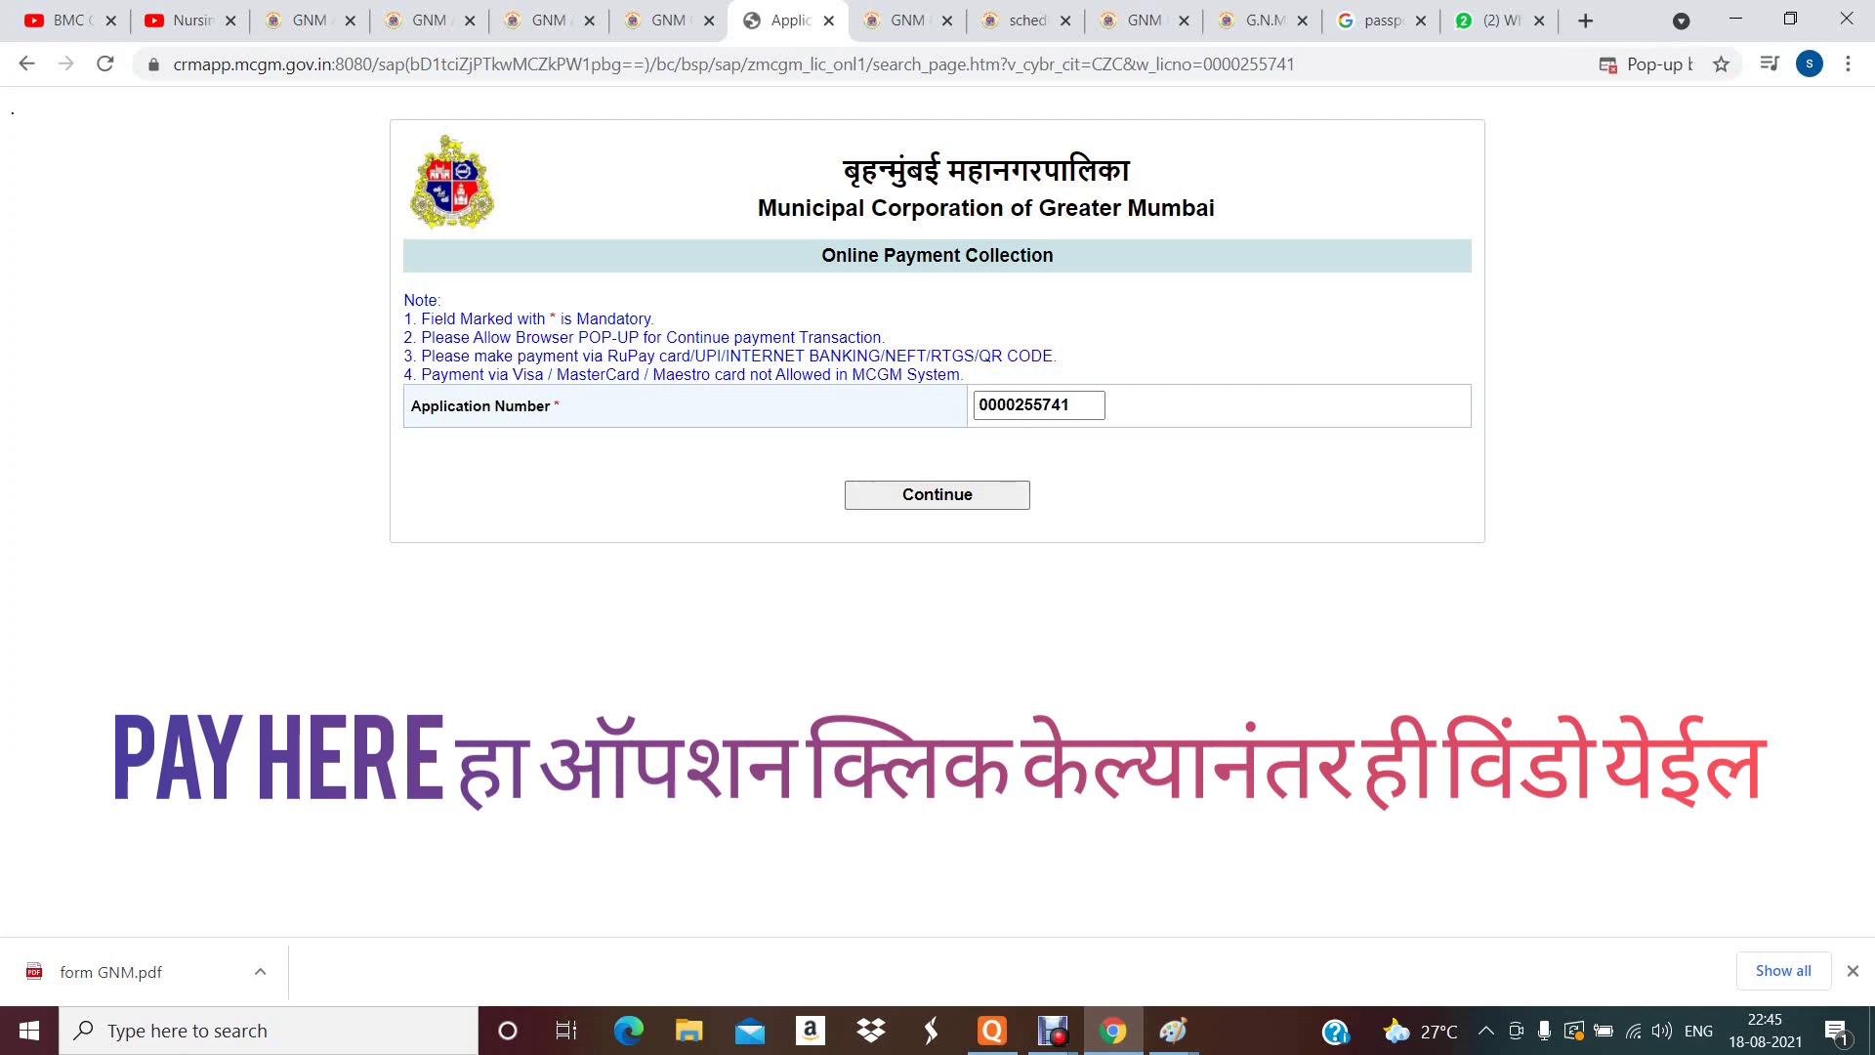
pyautogui.hotkey('alt', 'f')
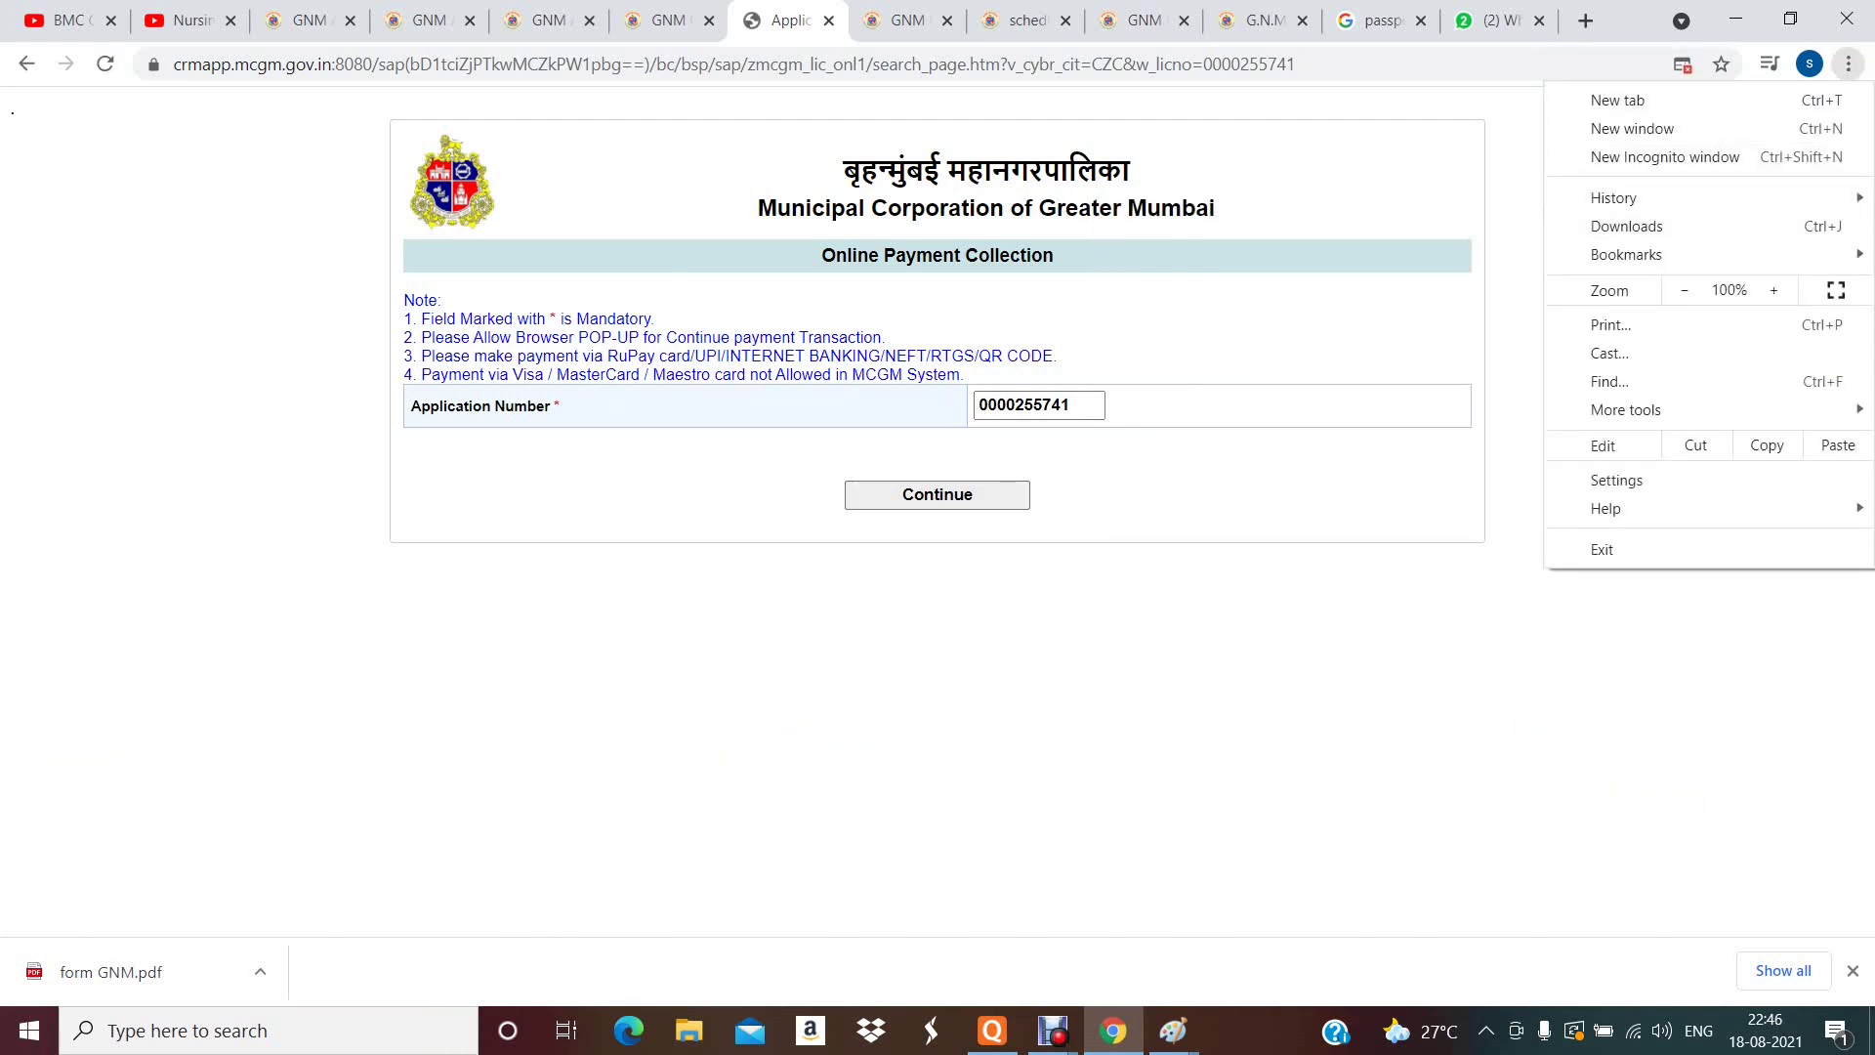
pyautogui.click(1682, 65)
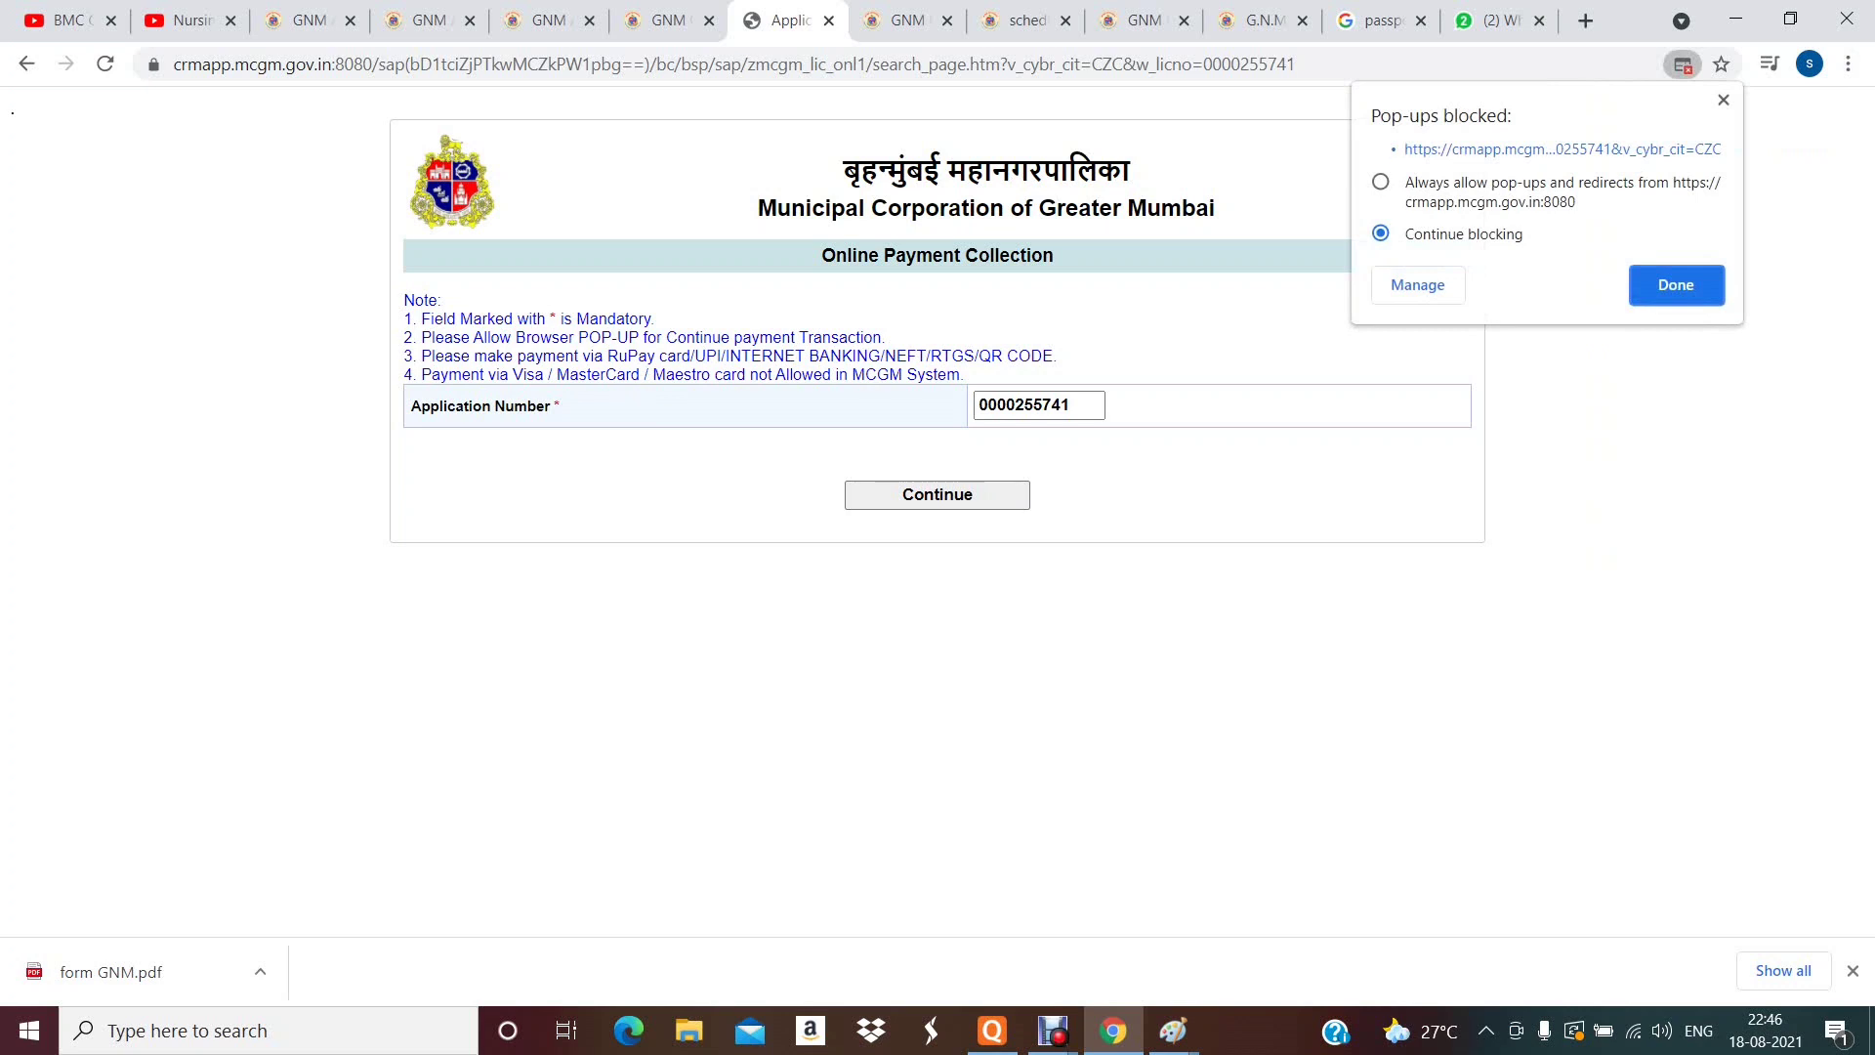
pyautogui.press('Escape')
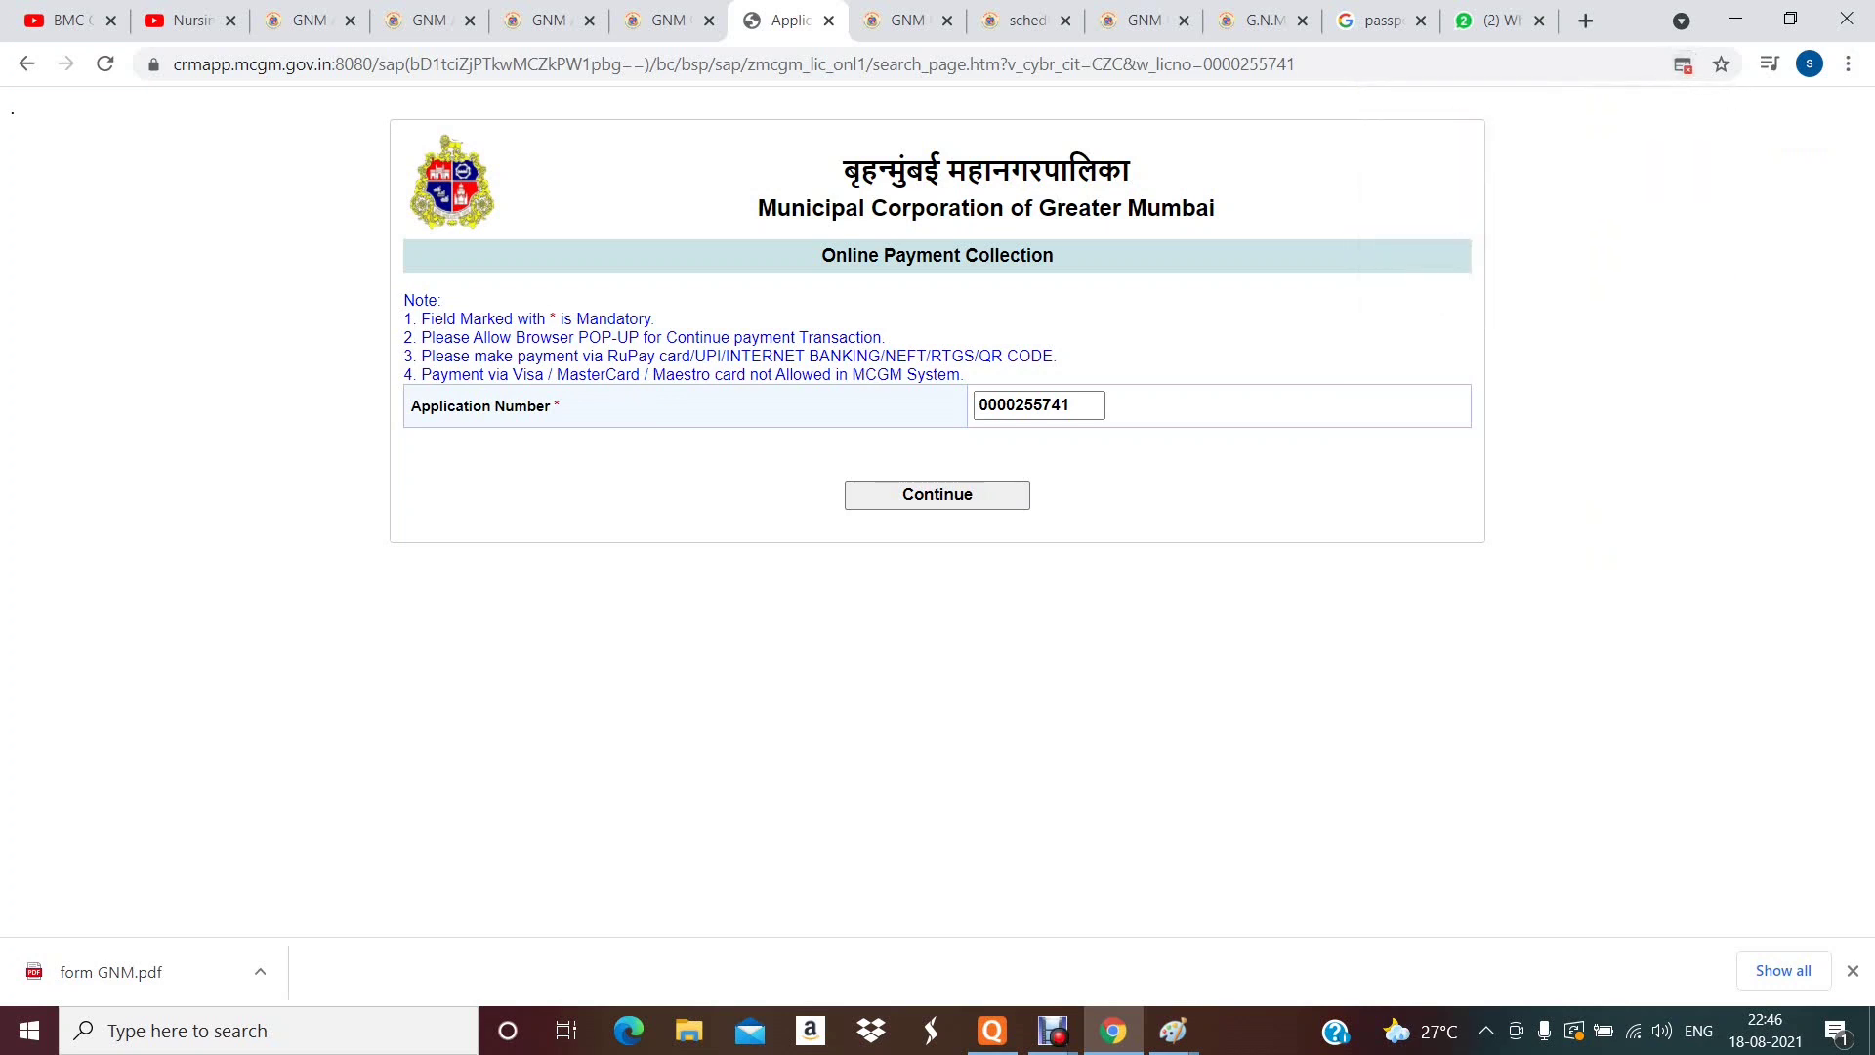
# - Always allow pop-ups from the MCGM payment site and continue to the Rs. 309.00 fee details
pyautogui.click(1682, 65)
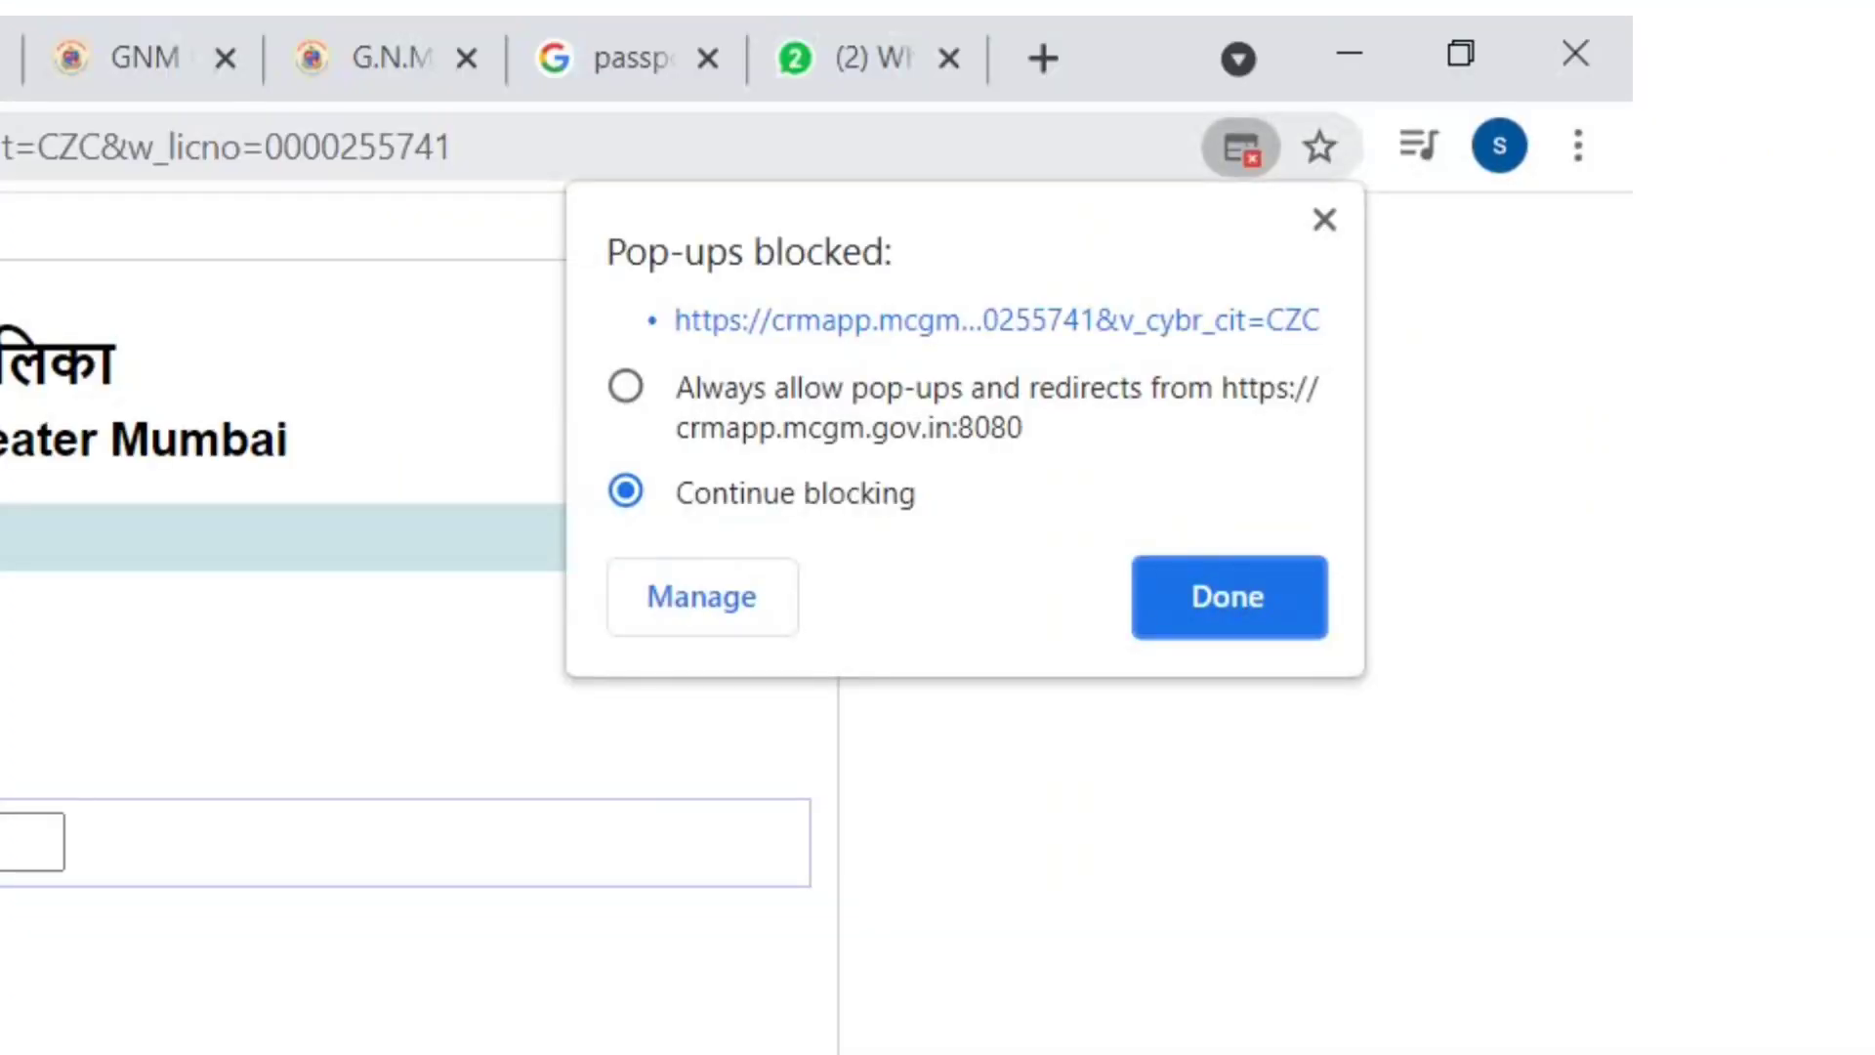
pyautogui.click(625, 385)
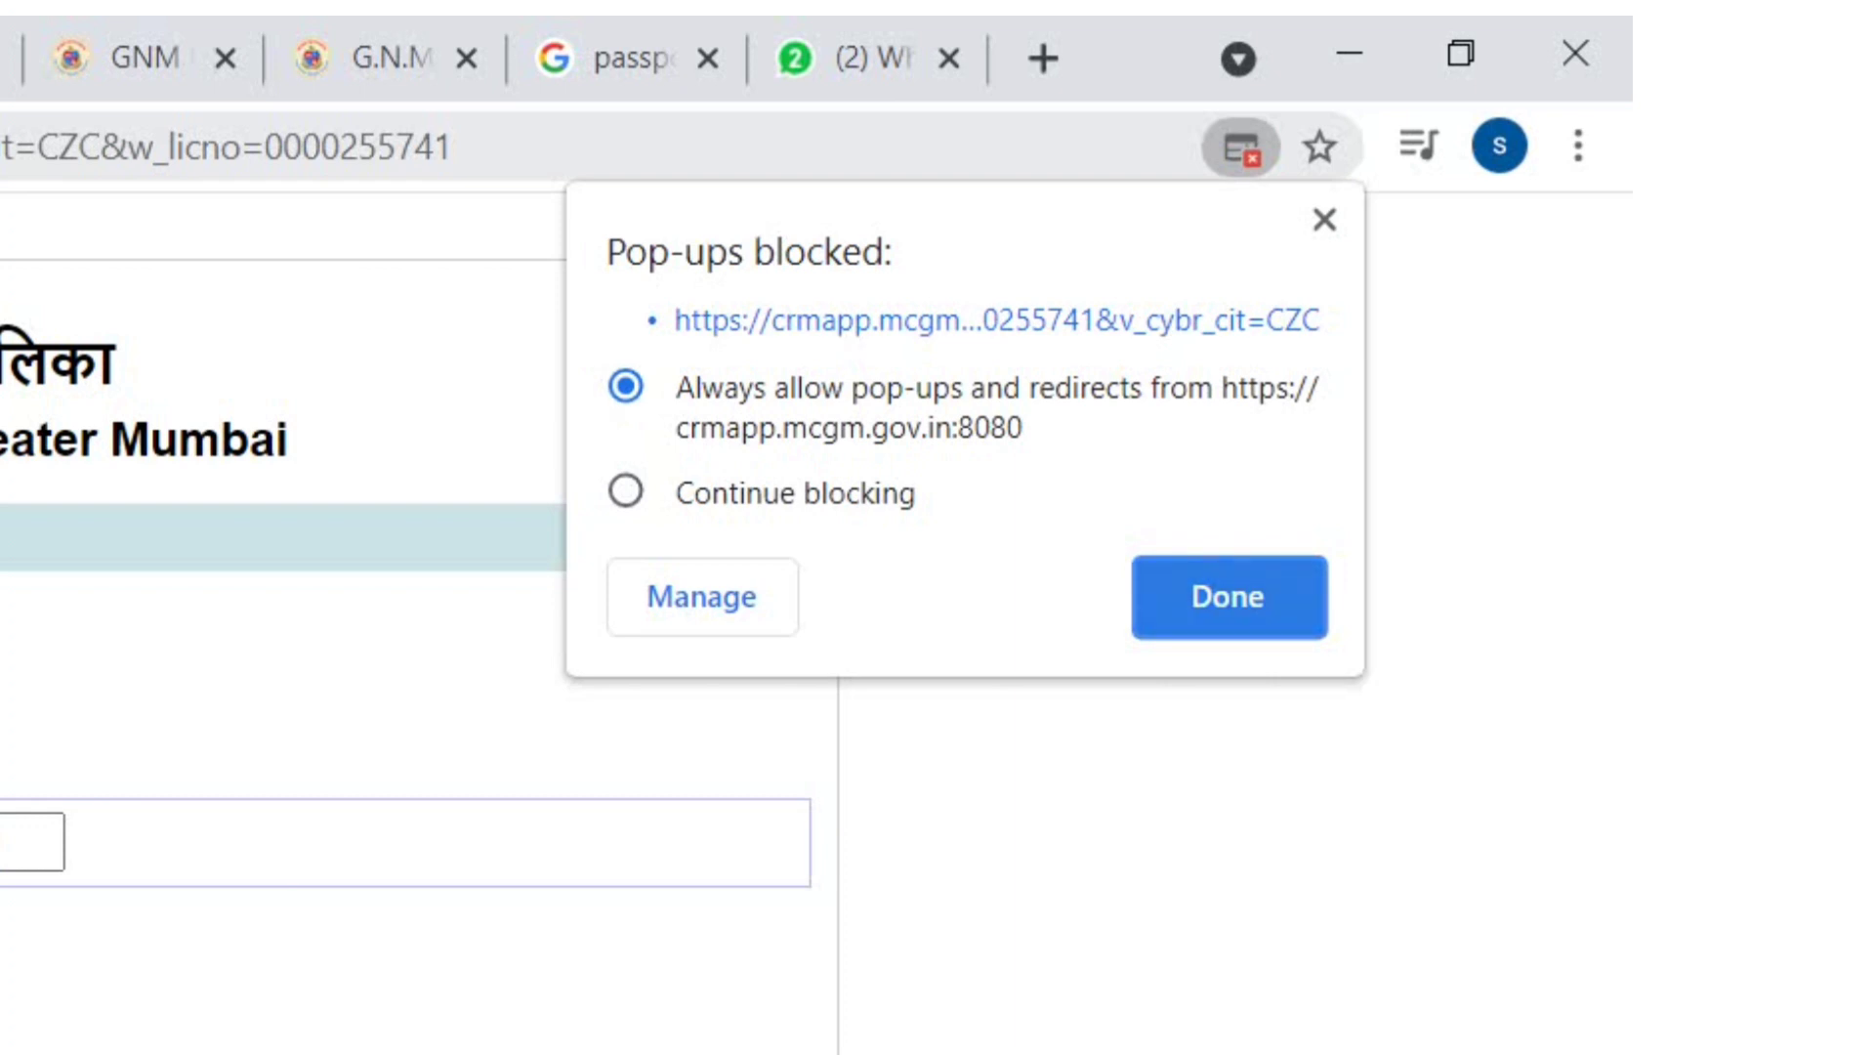
pyautogui.click(1204, 595)
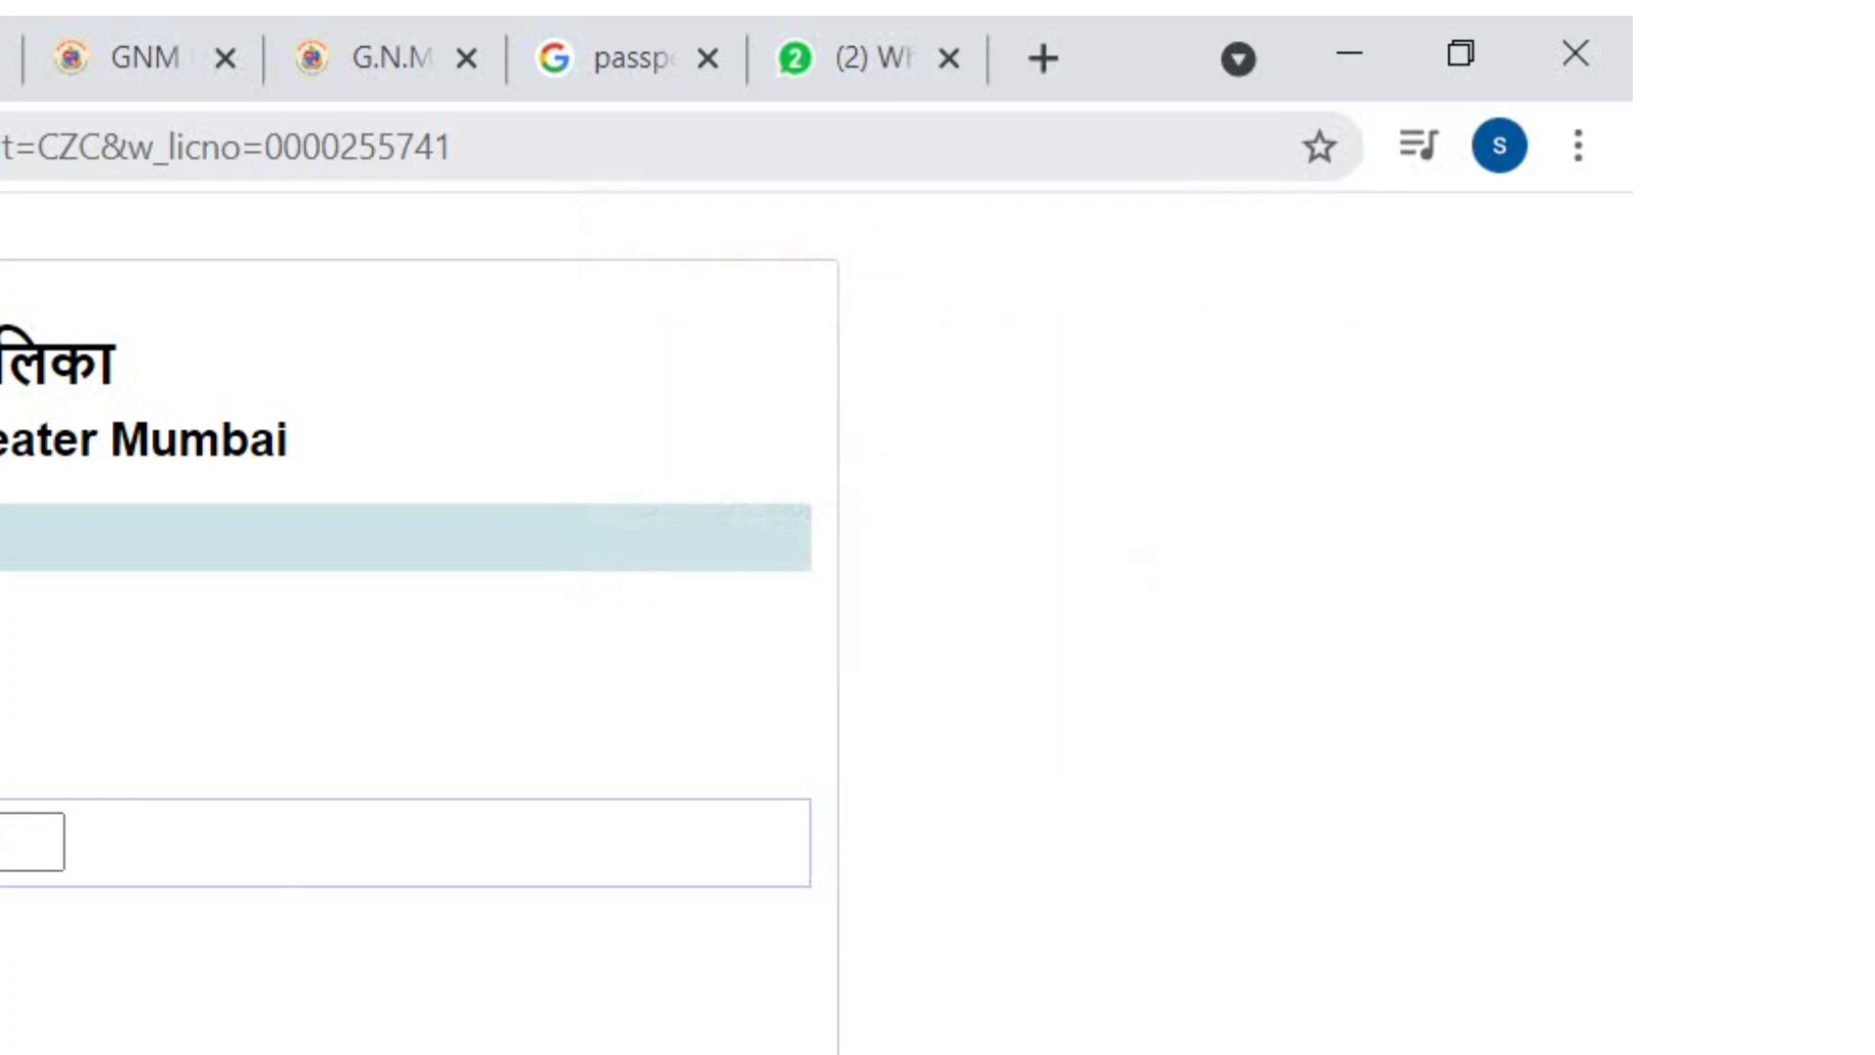
pyautogui.click(847, 716)
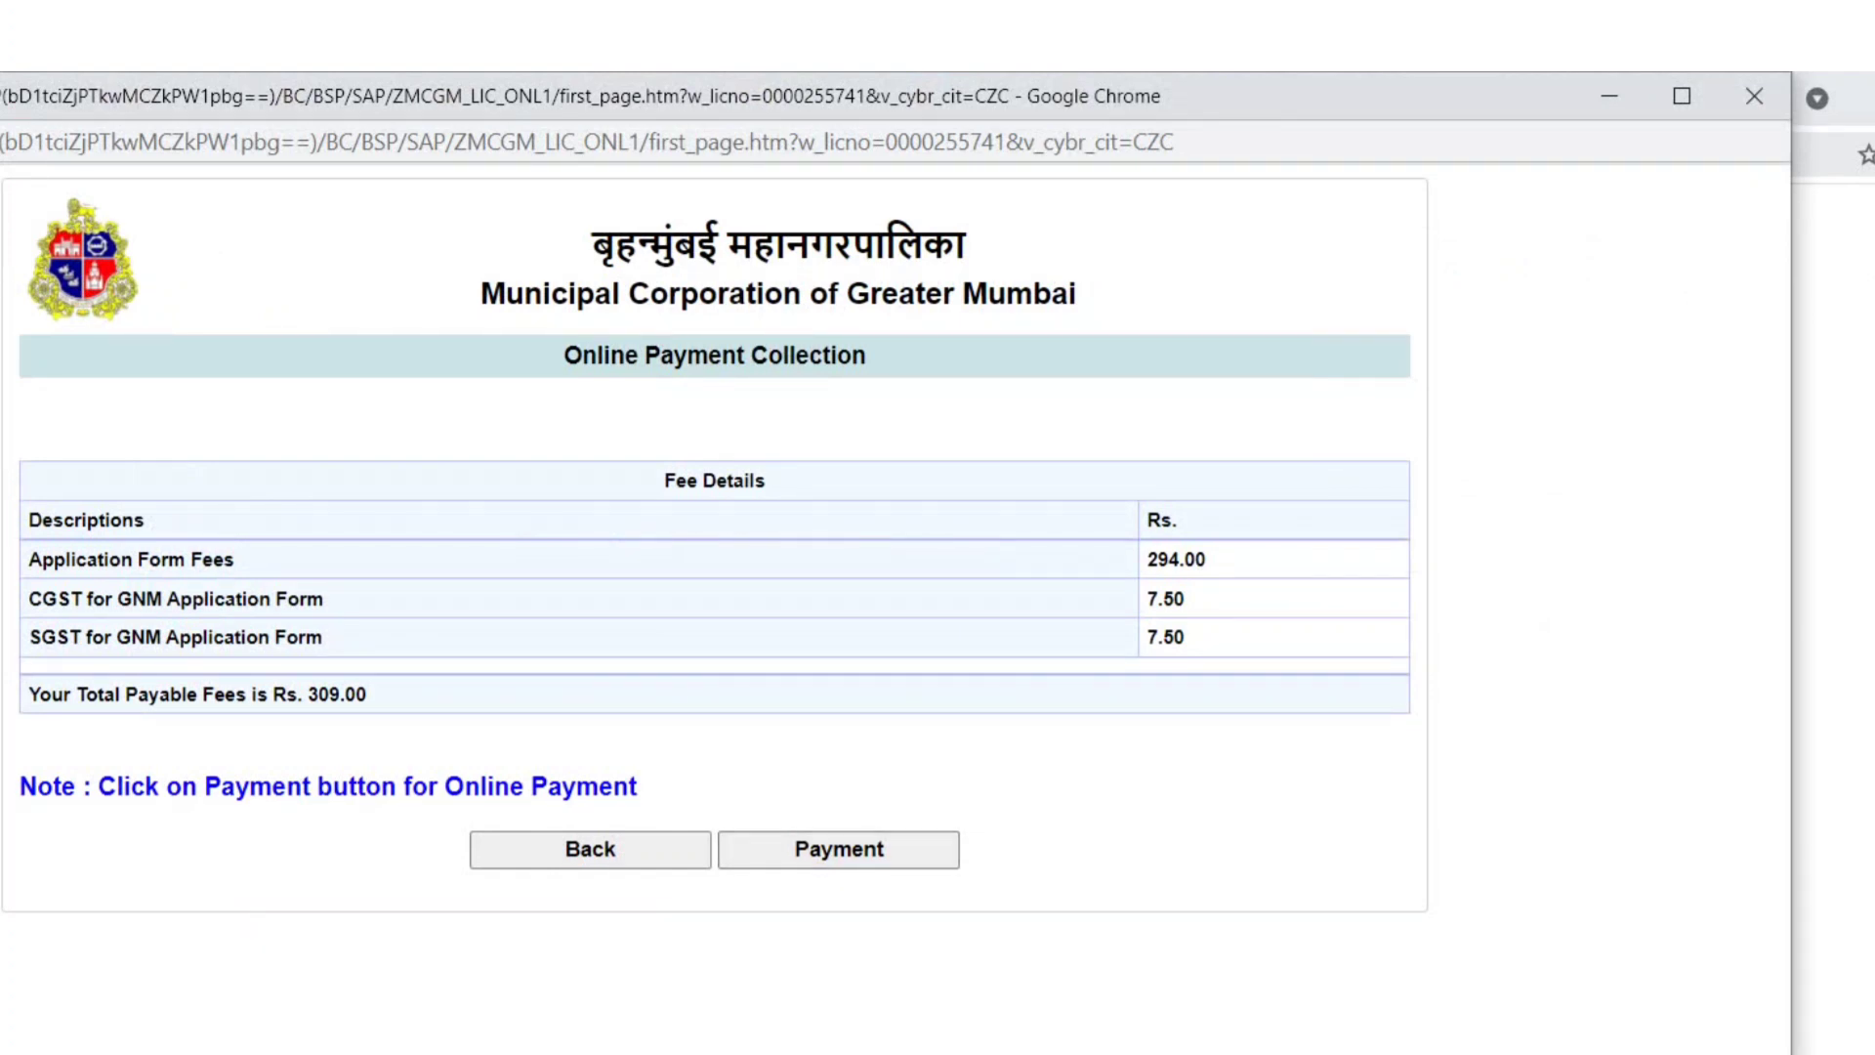
# - Start the Rs. 309.00 fee payment, accept the terms and submit it through BillDesk
pyautogui.click(838, 849)
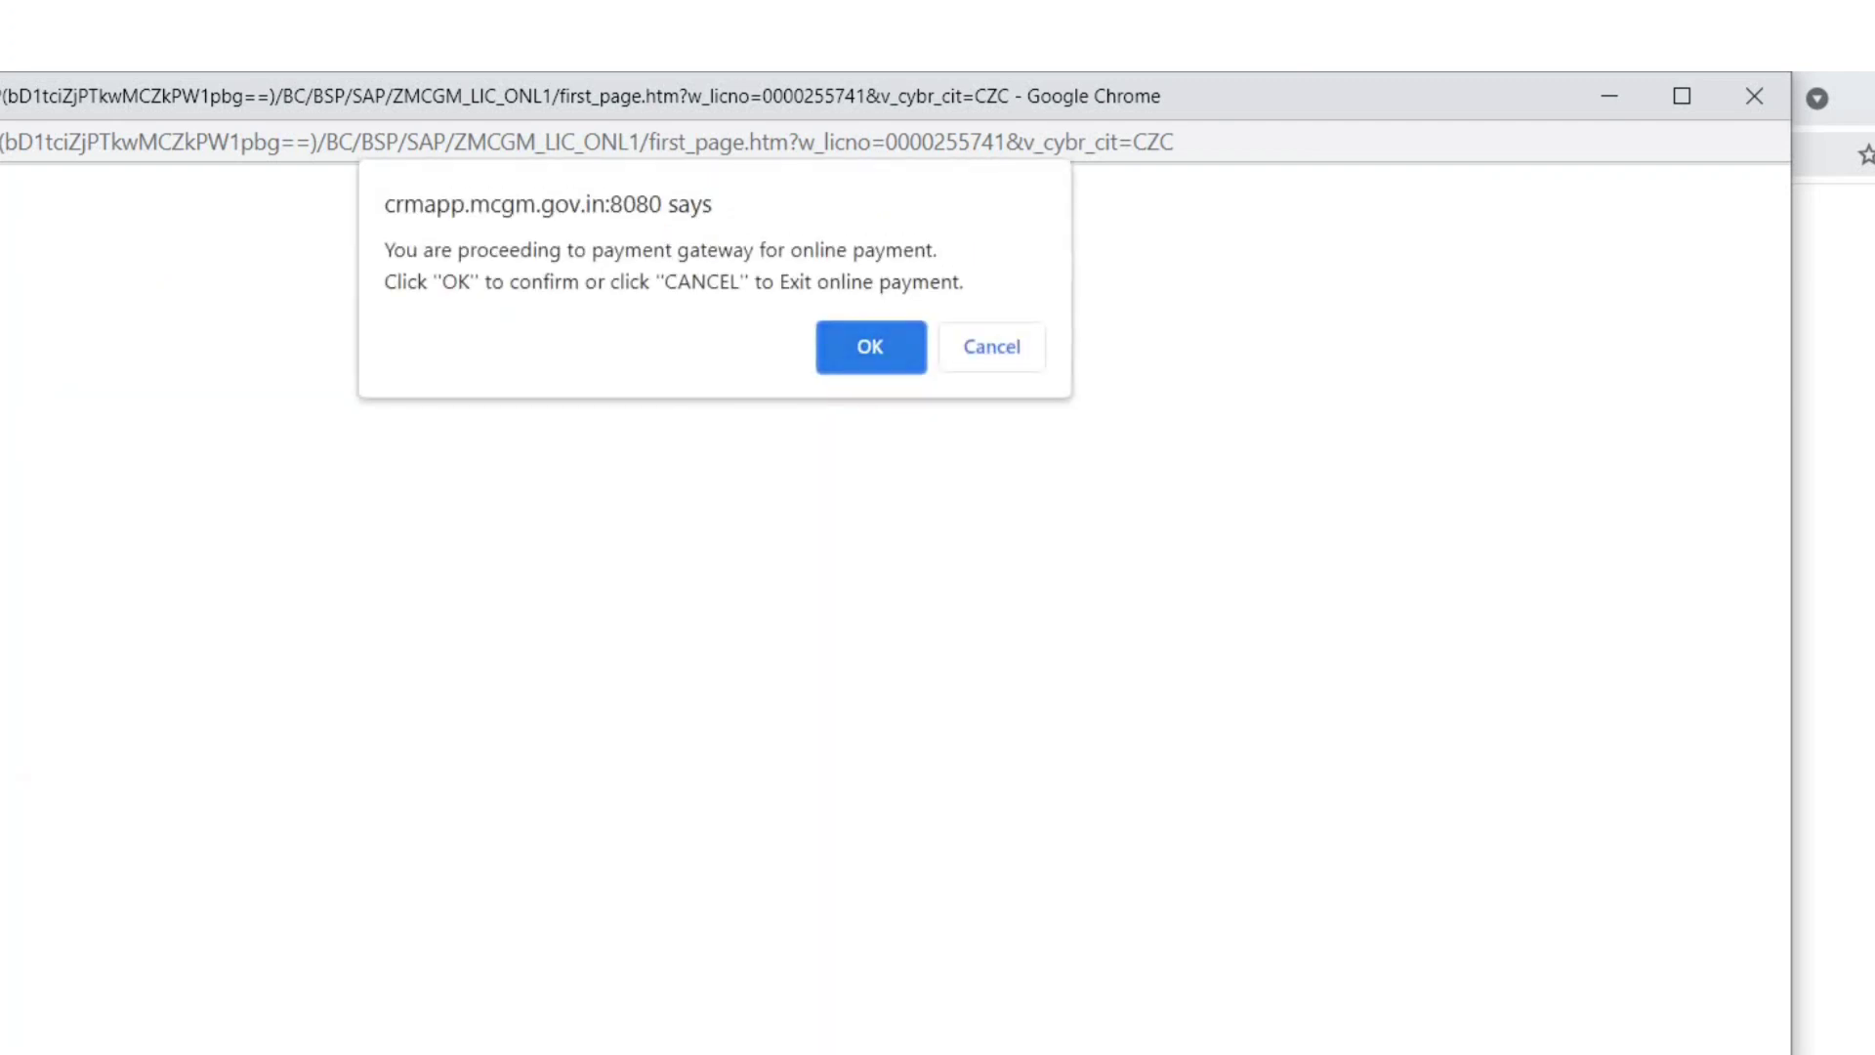
pyautogui.click(858, 348)
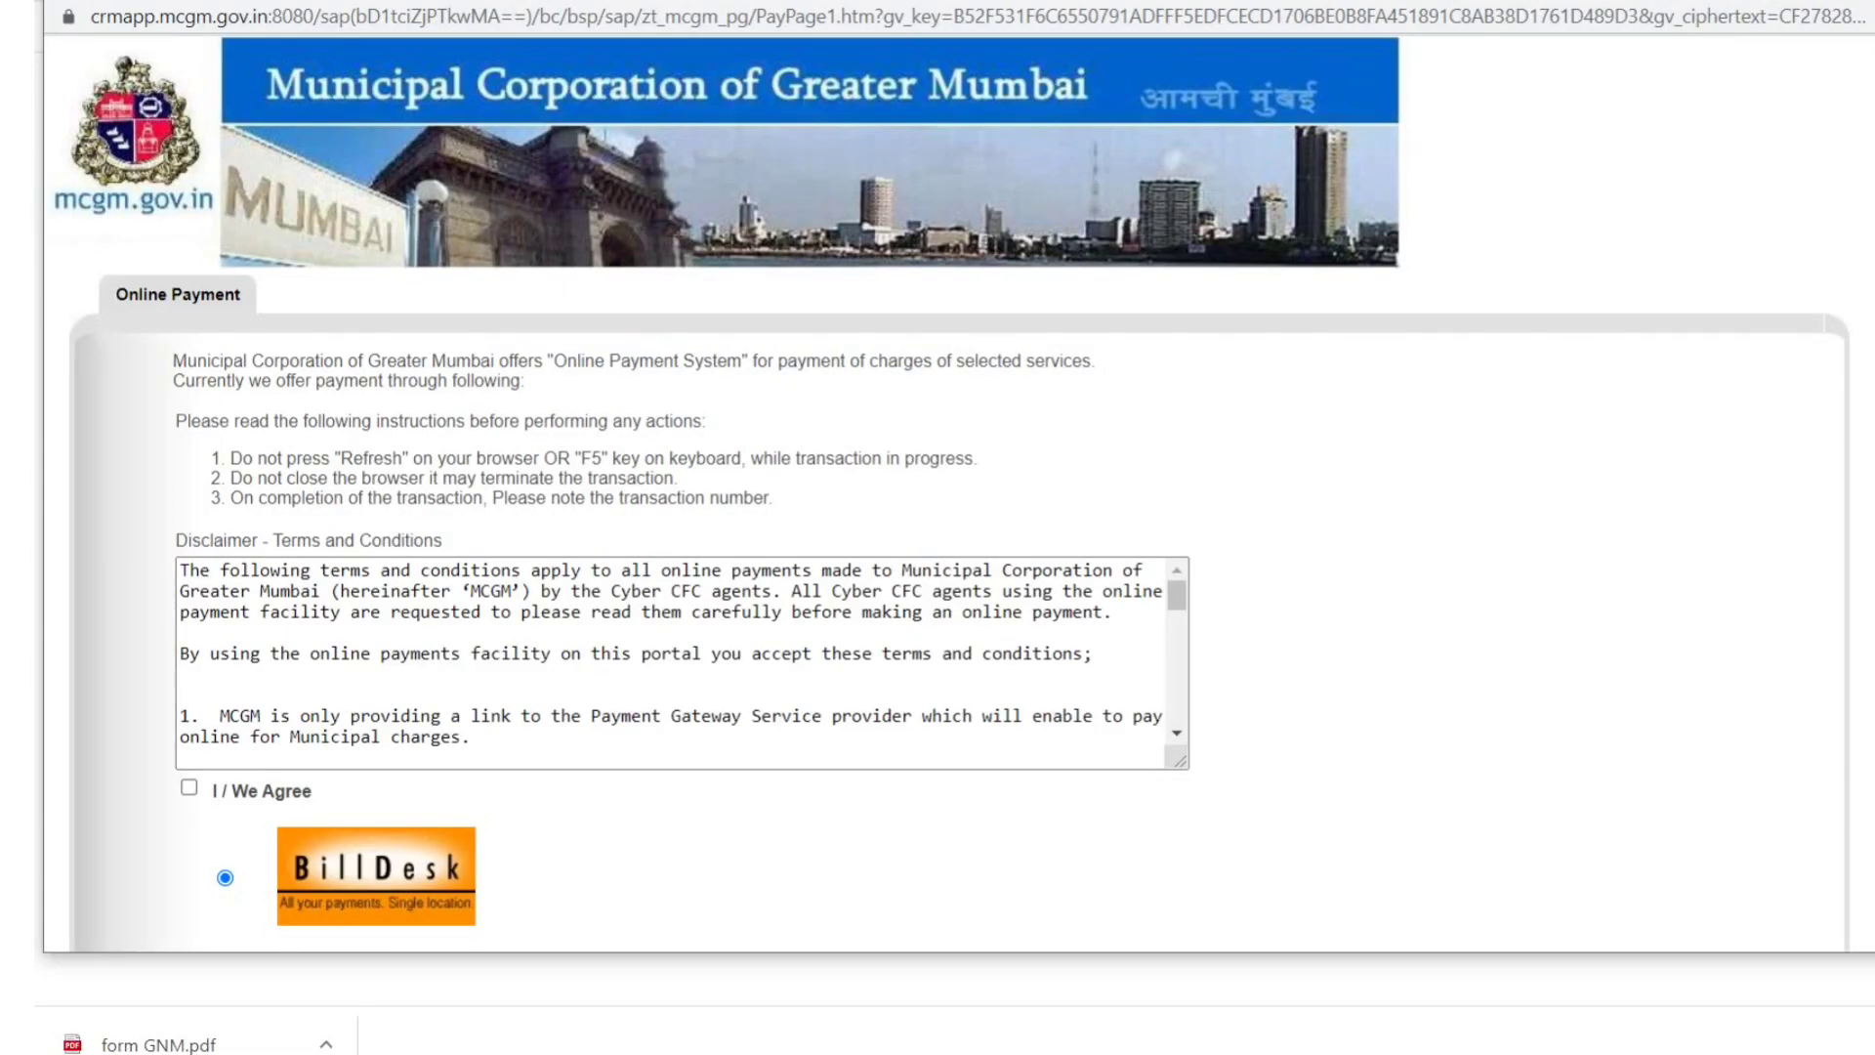
pyautogui.scroll(-2, 952, 493)
pyautogui.scroll(2, 953, 493)
pyautogui.click(188, 787)
pyautogui.moveTo(1176, 594); pyautogui.dragTo(1177, 707)
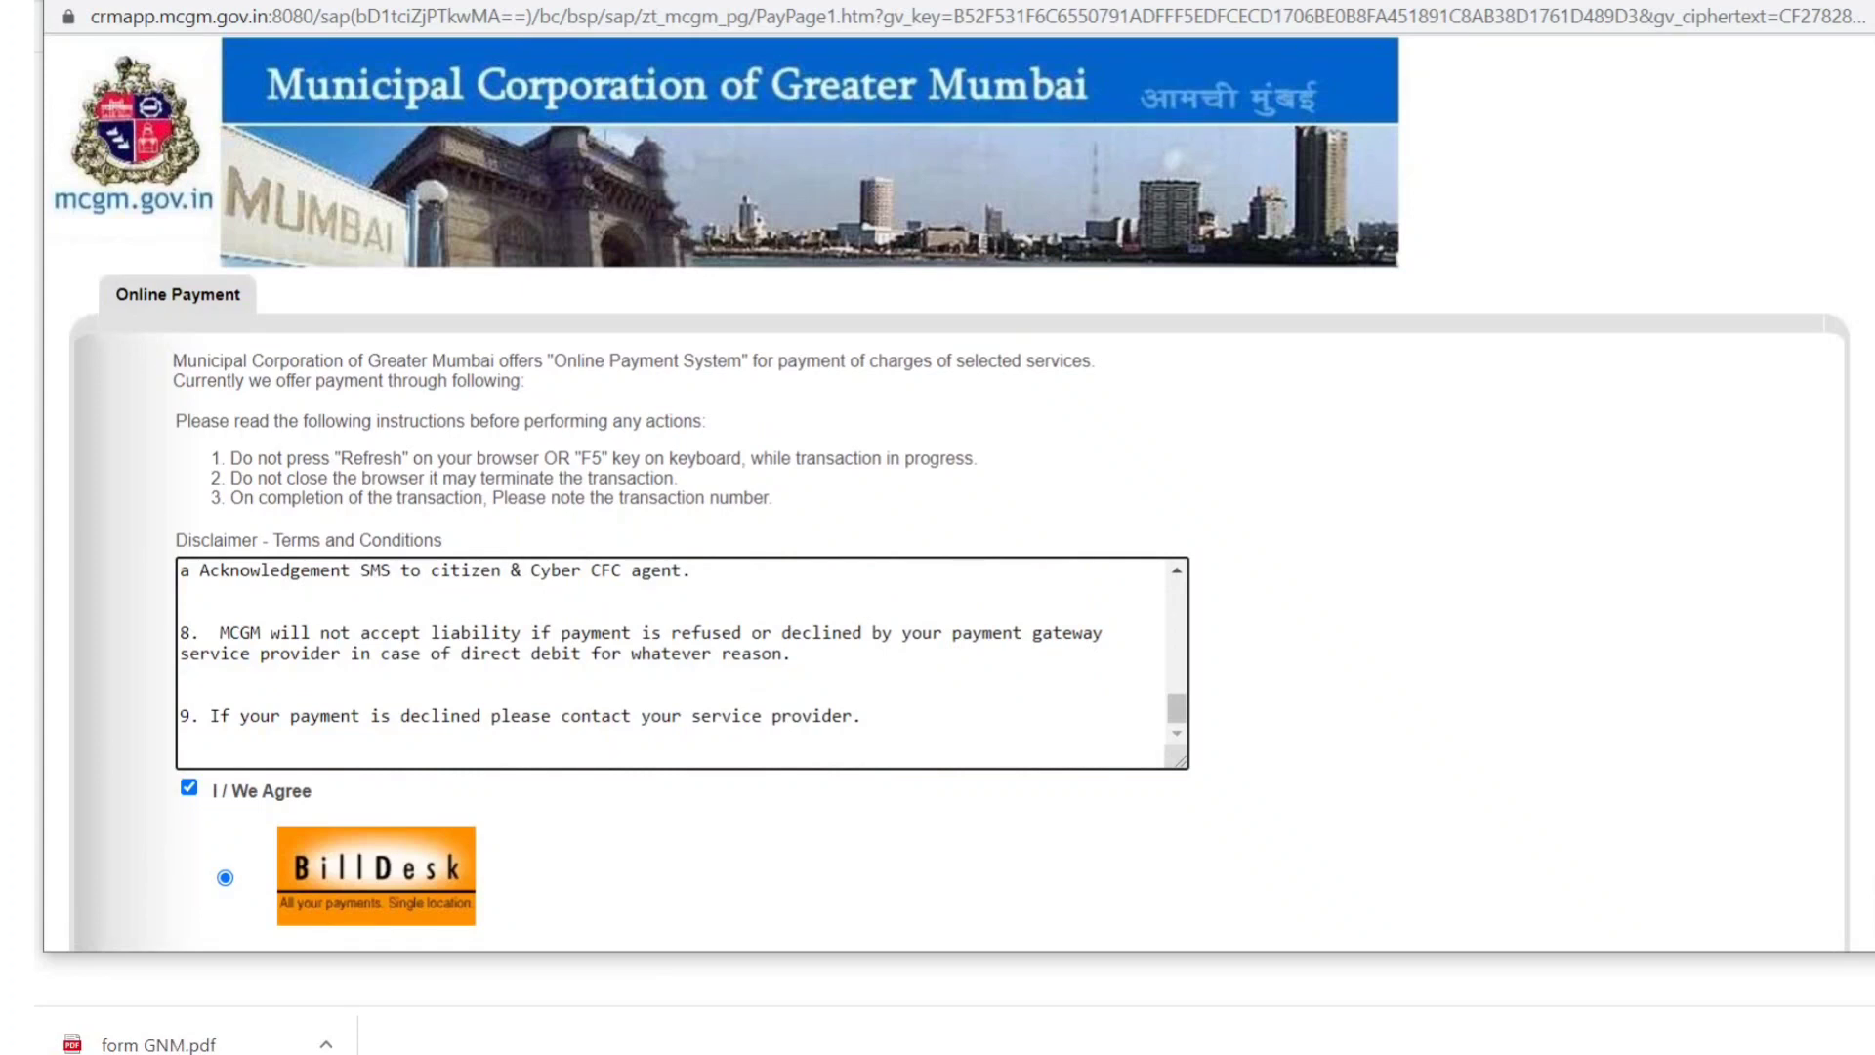
pyautogui.scroll(-1, 950, 493)
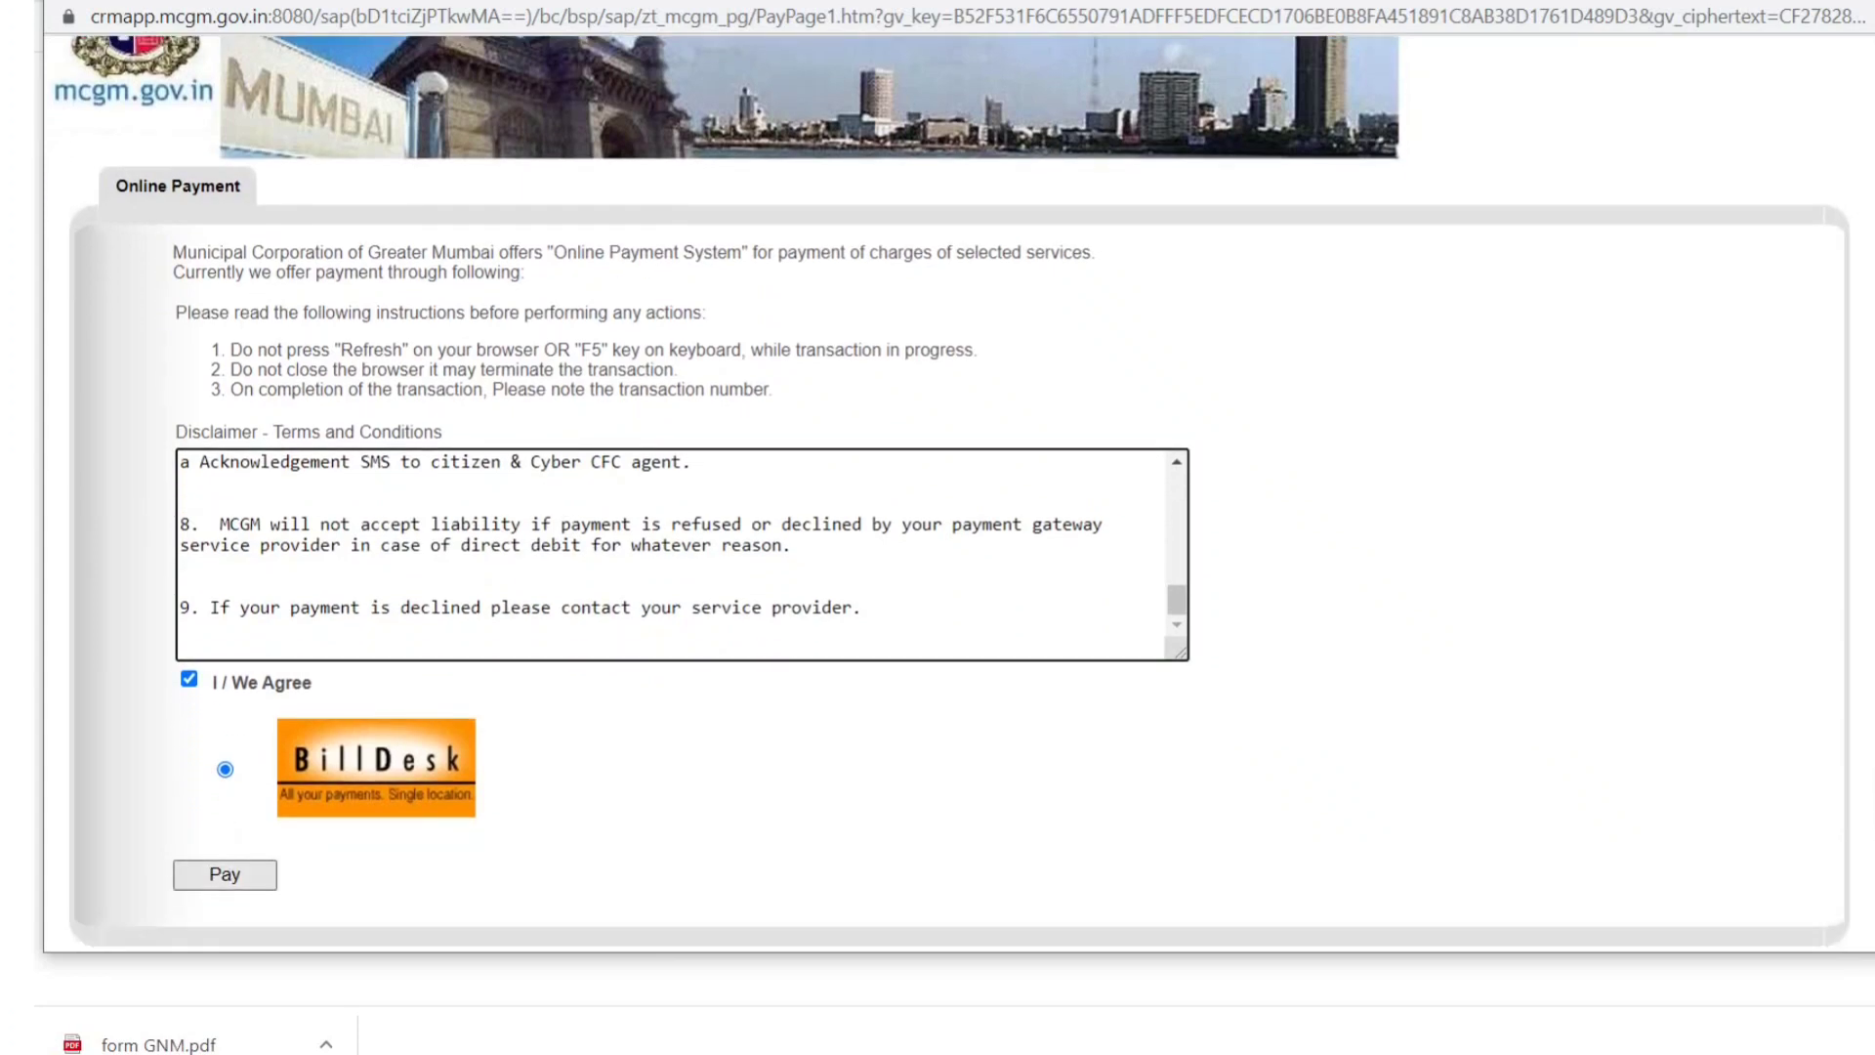
pyautogui.click(225, 875)
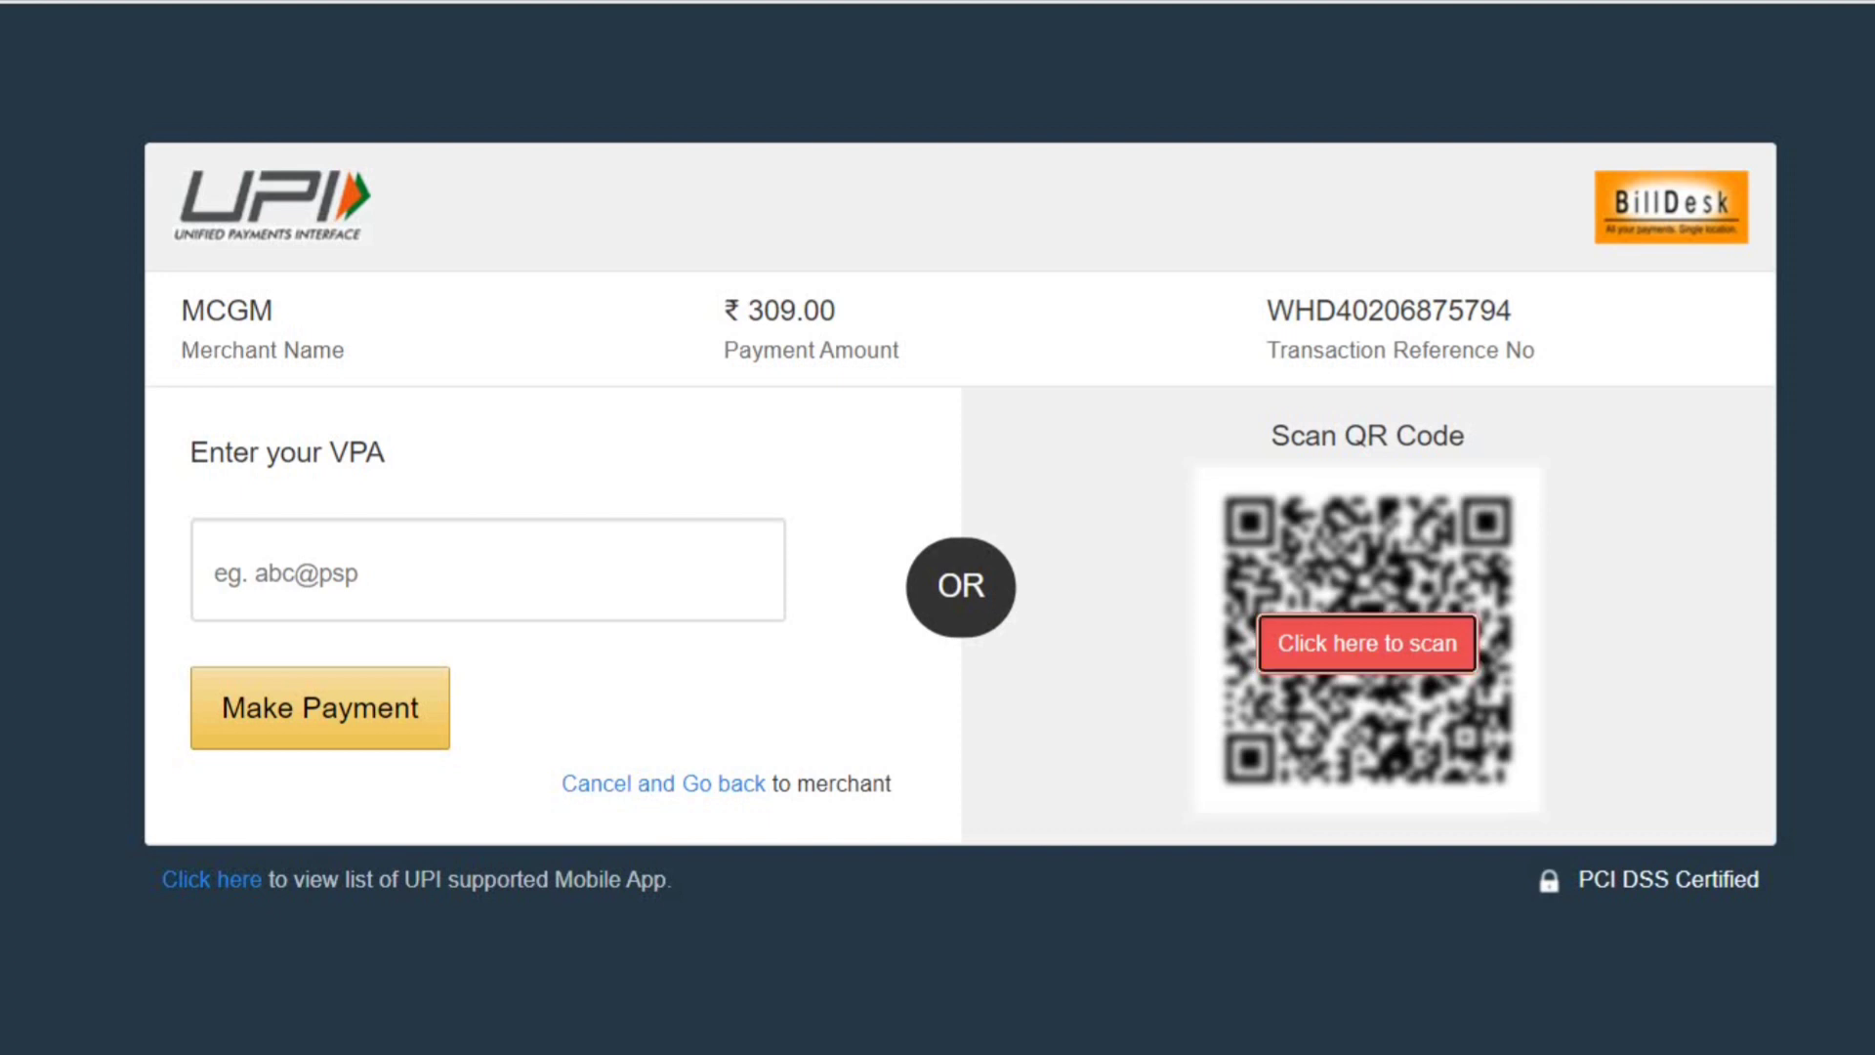
# - Reveal the UPI QR code for scanning the ₹309.00 MCGM payment
pyautogui.click(1367, 643)
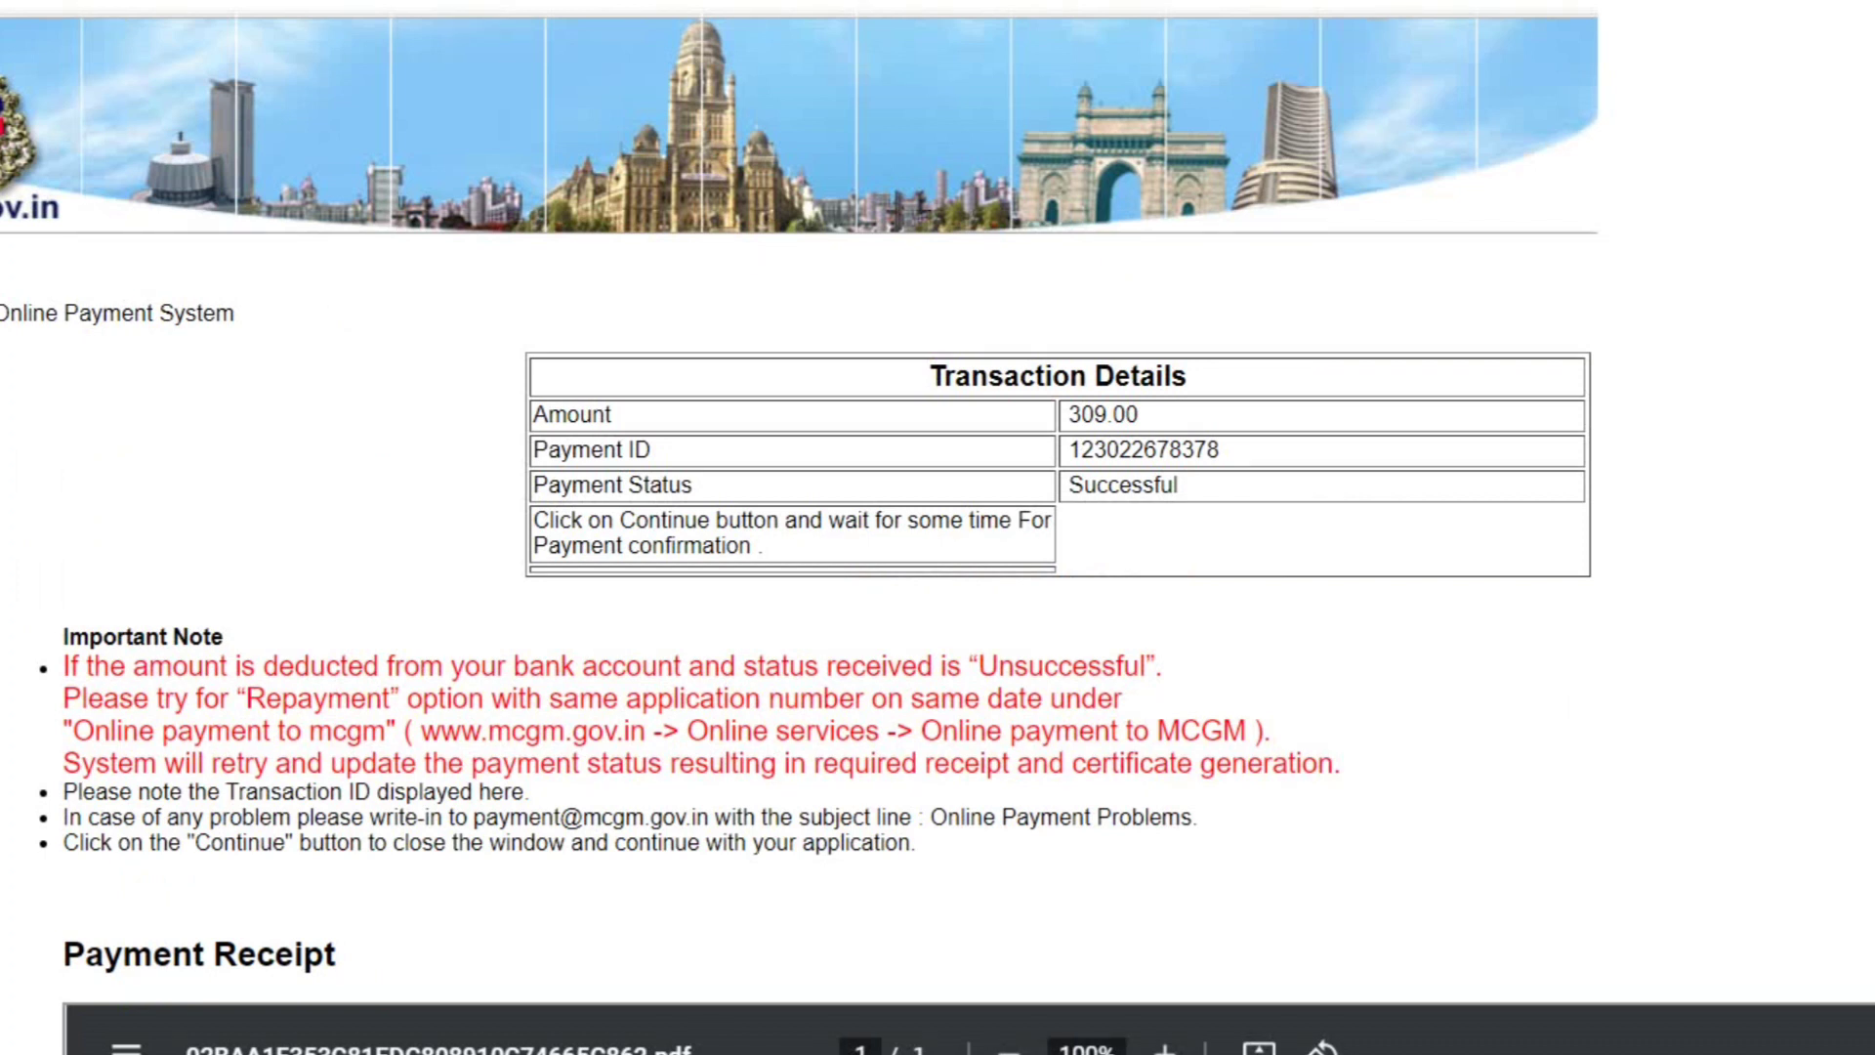
pyautogui.scroll(-1, 831, 478)
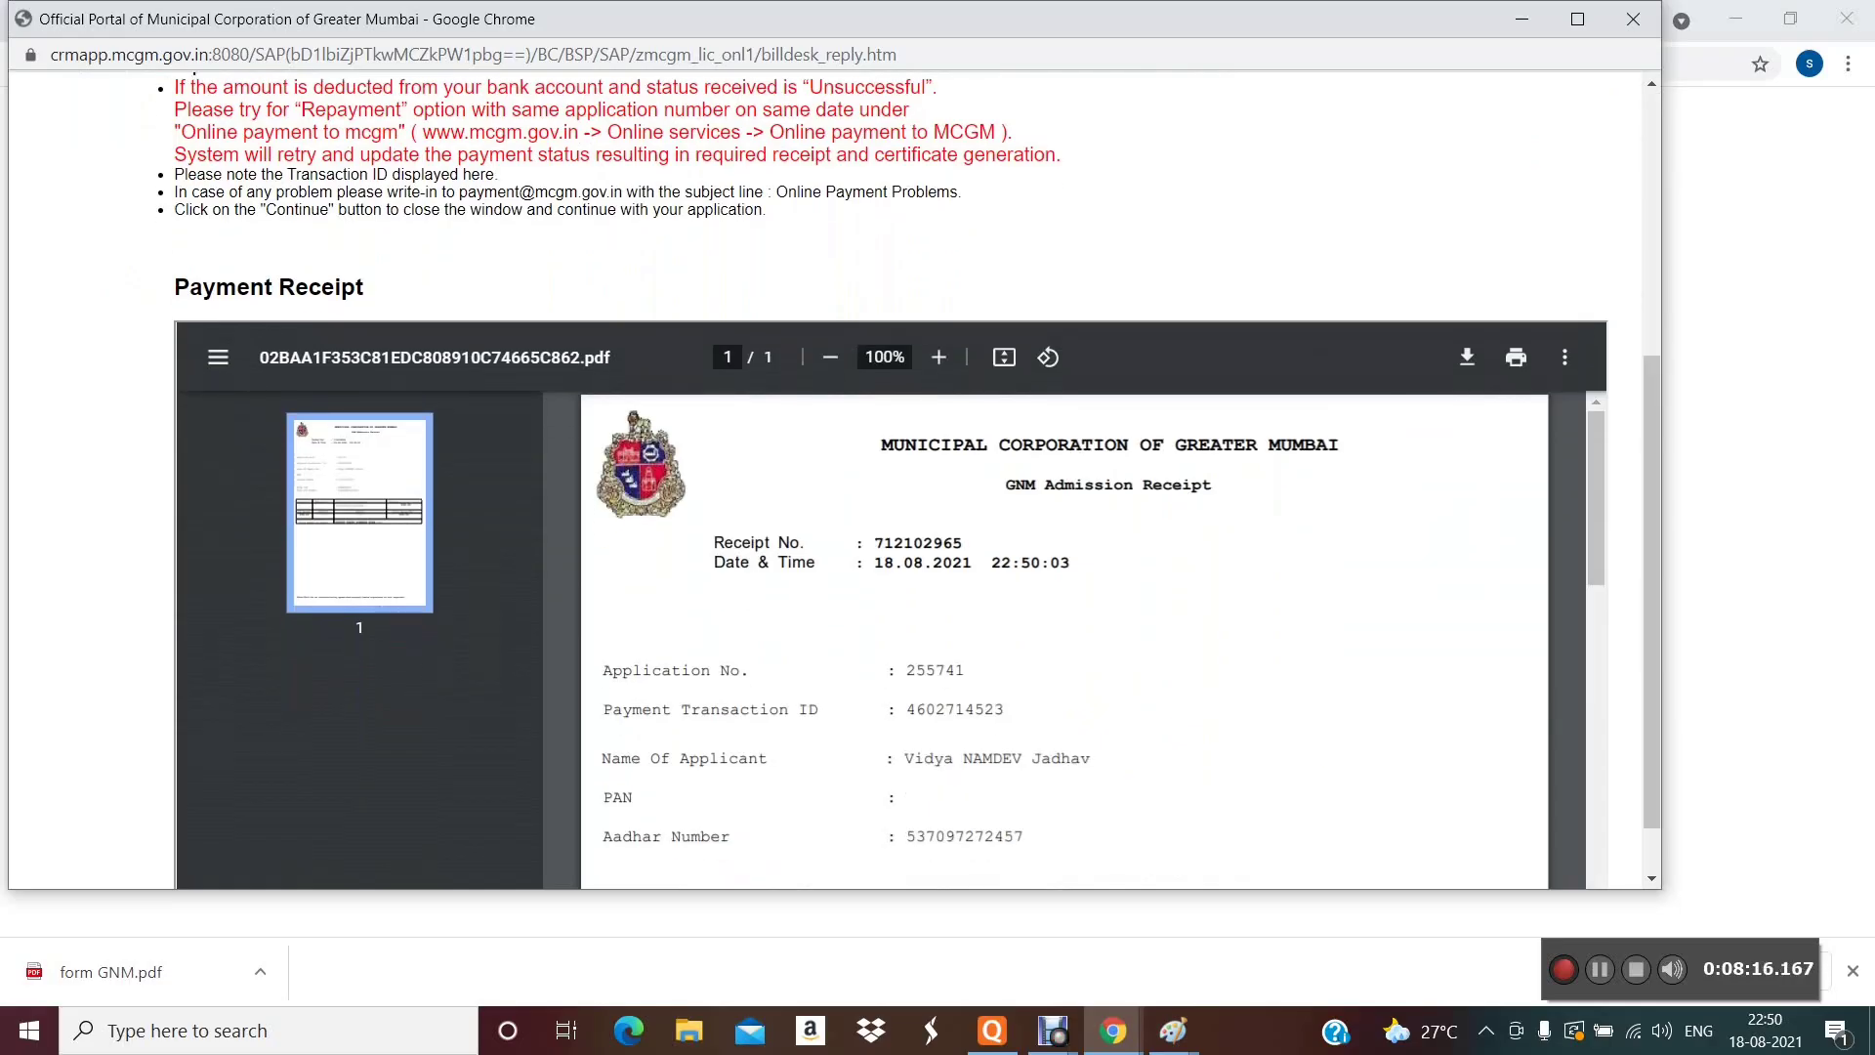
pyautogui.scroll(-1, 831, 479)
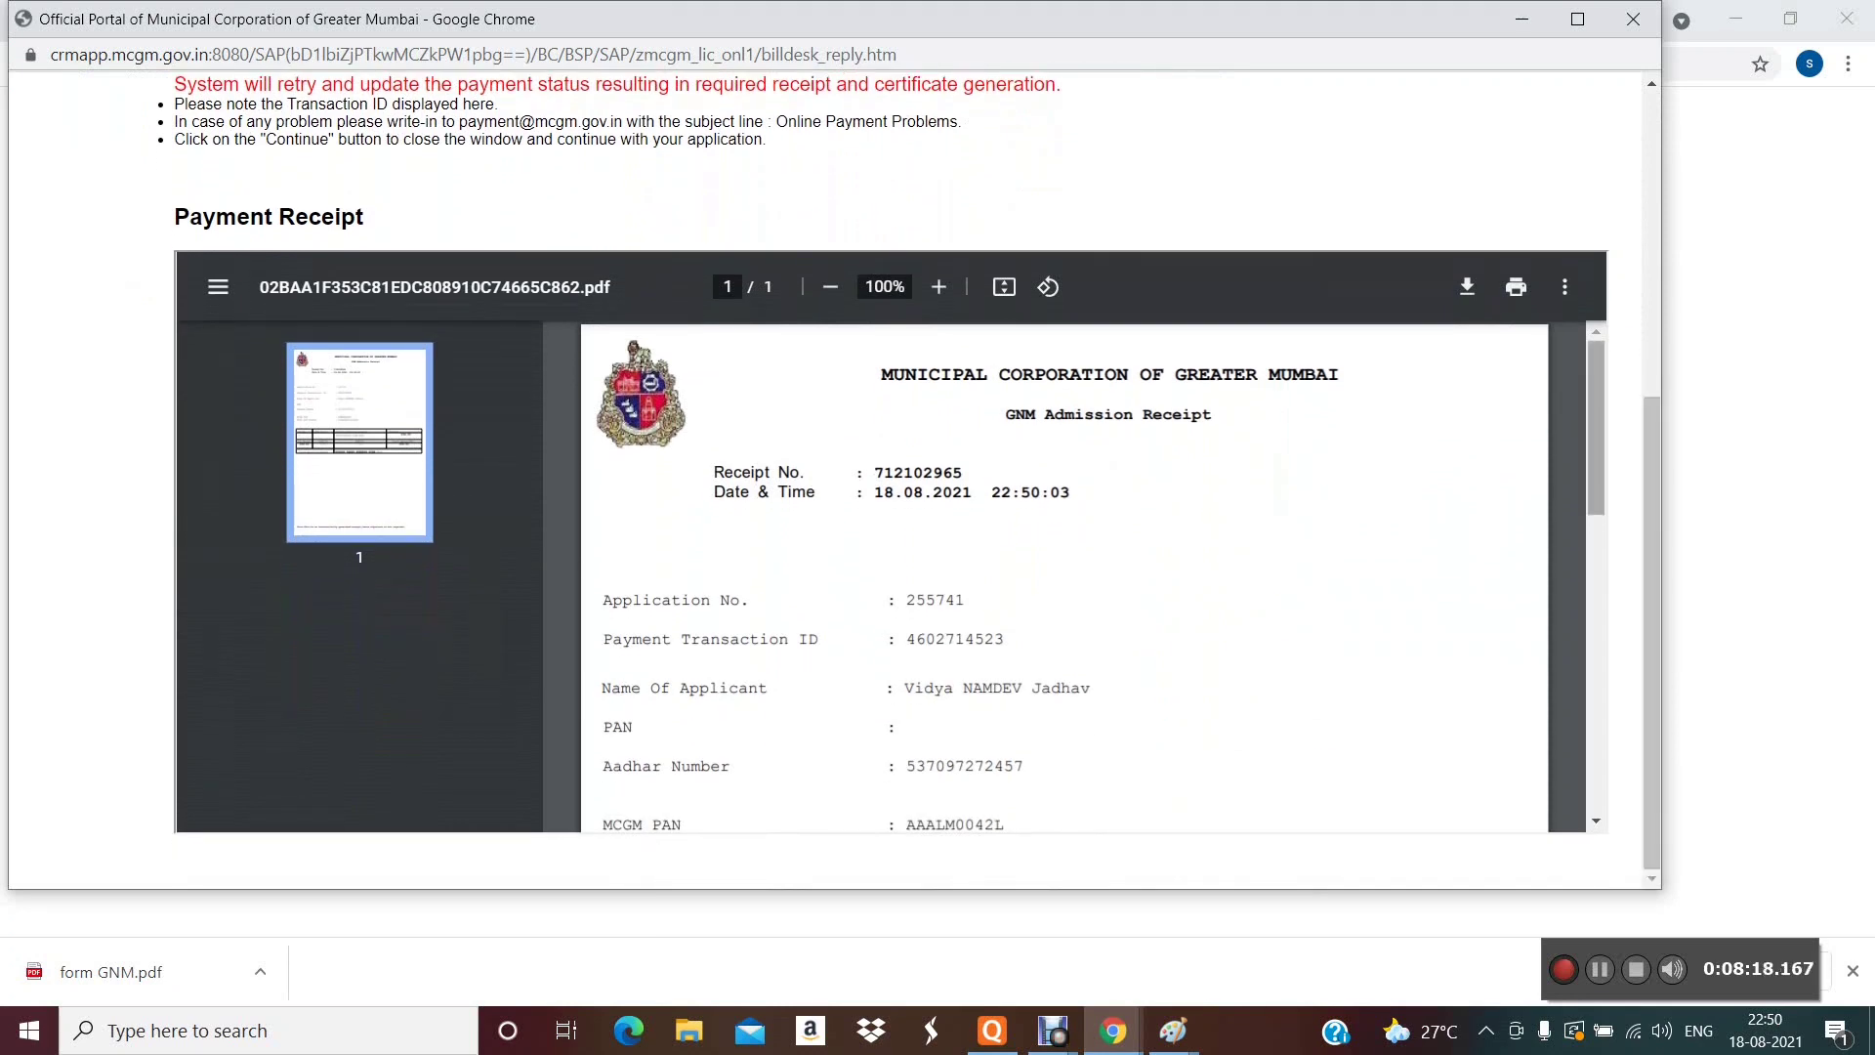
pyautogui.scroll(-4, 1065, 576)
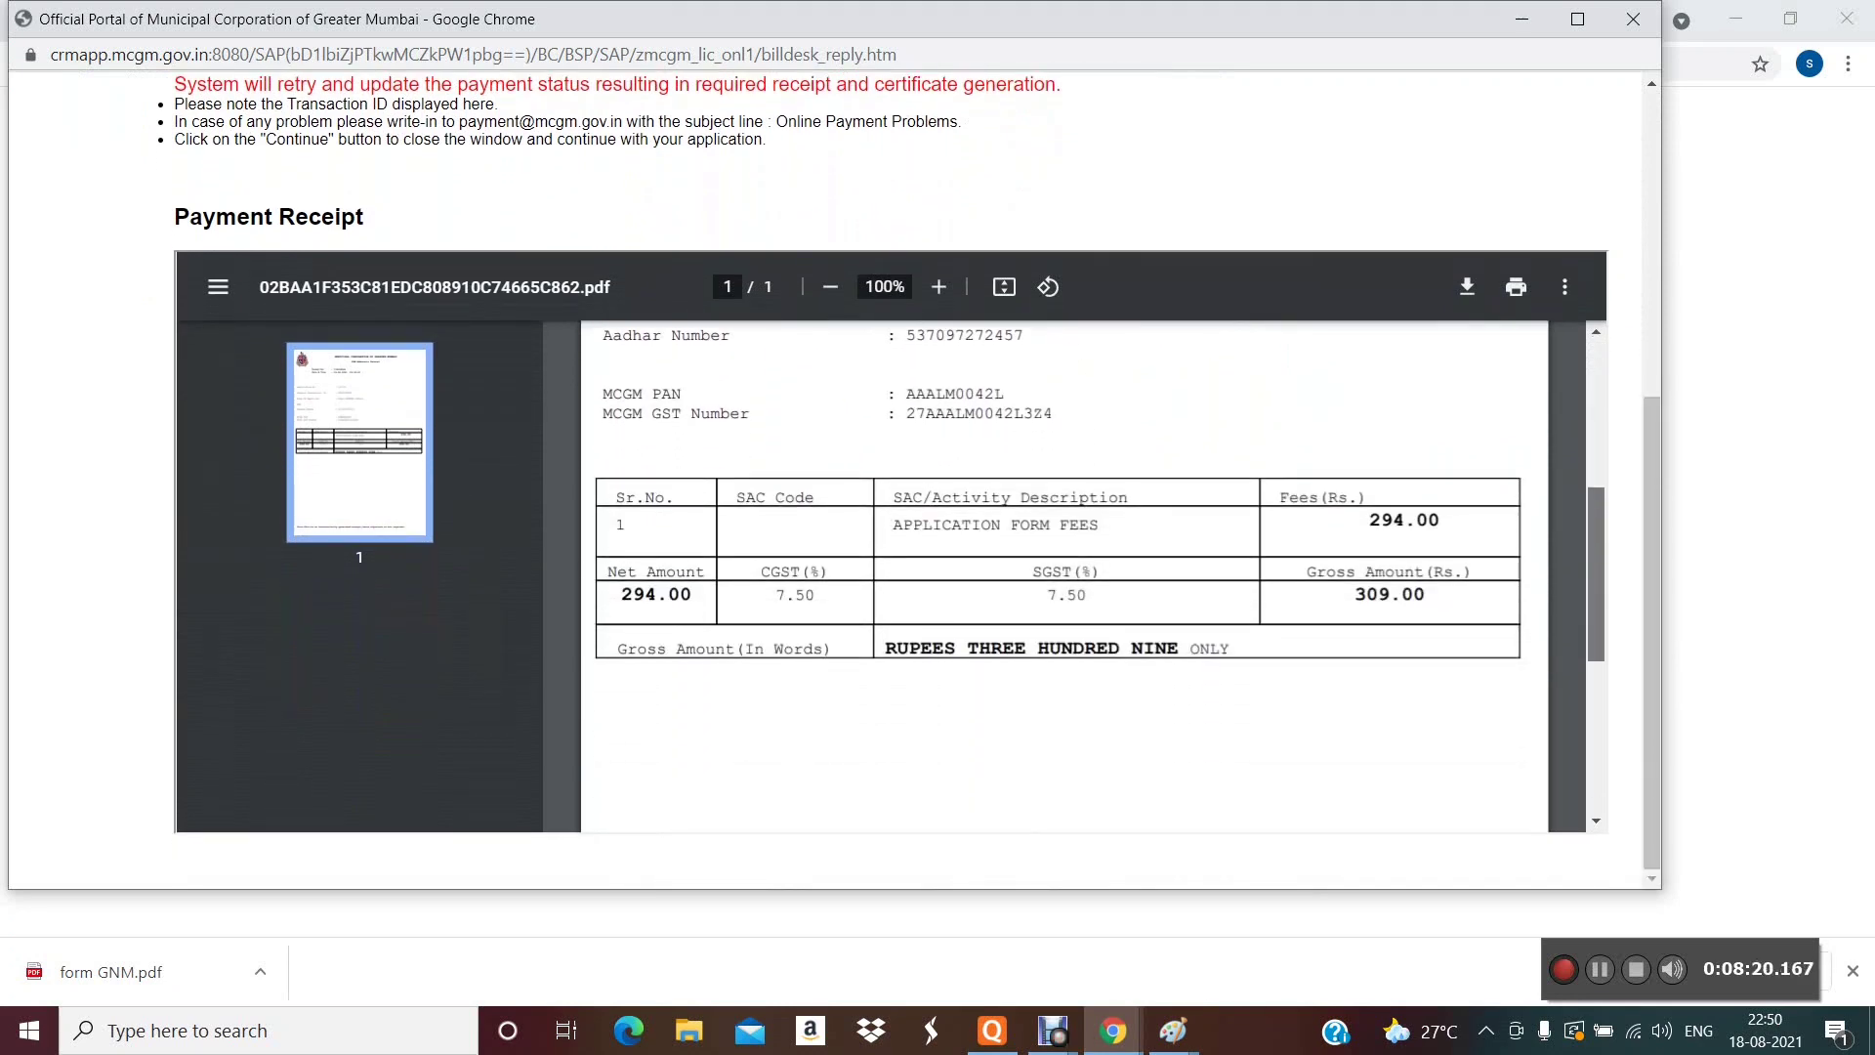
pyautogui.scroll(4, 1064, 576)
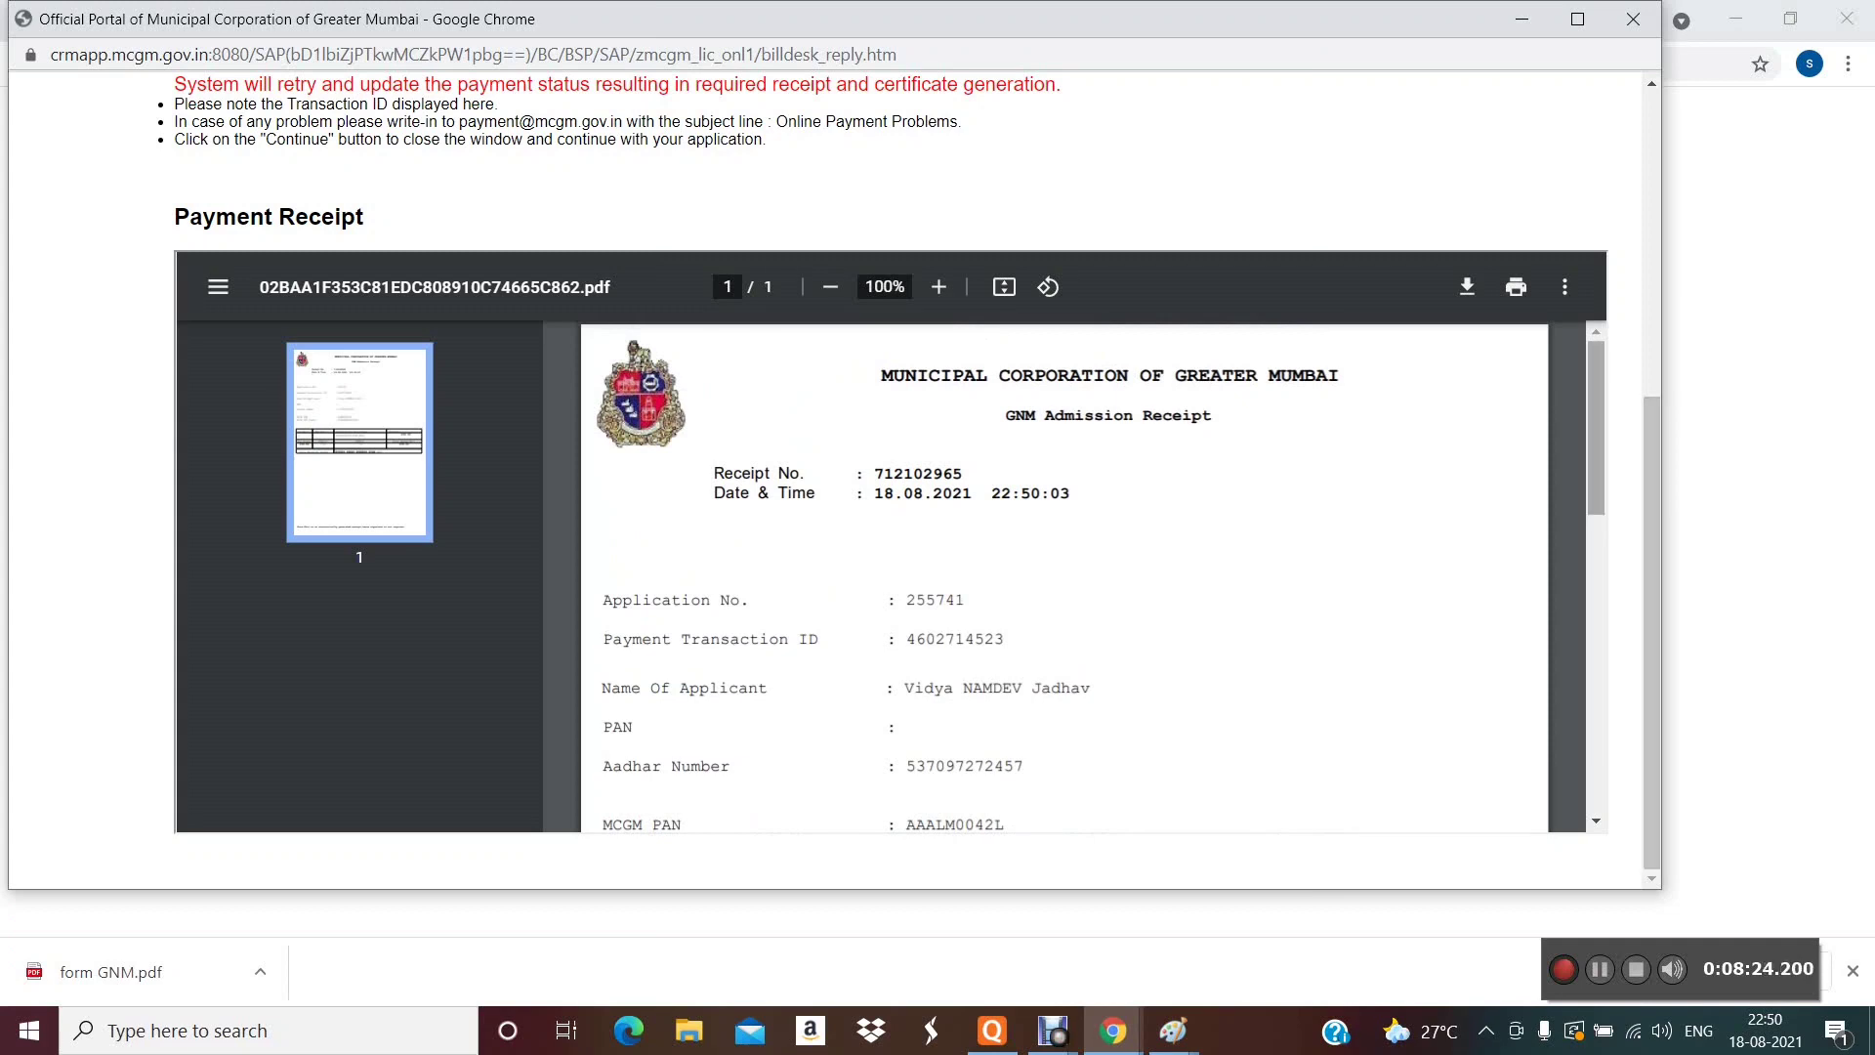
pyautogui.scroll(-1, 1065, 576)
pyautogui.scroll(-5, 1064, 576)
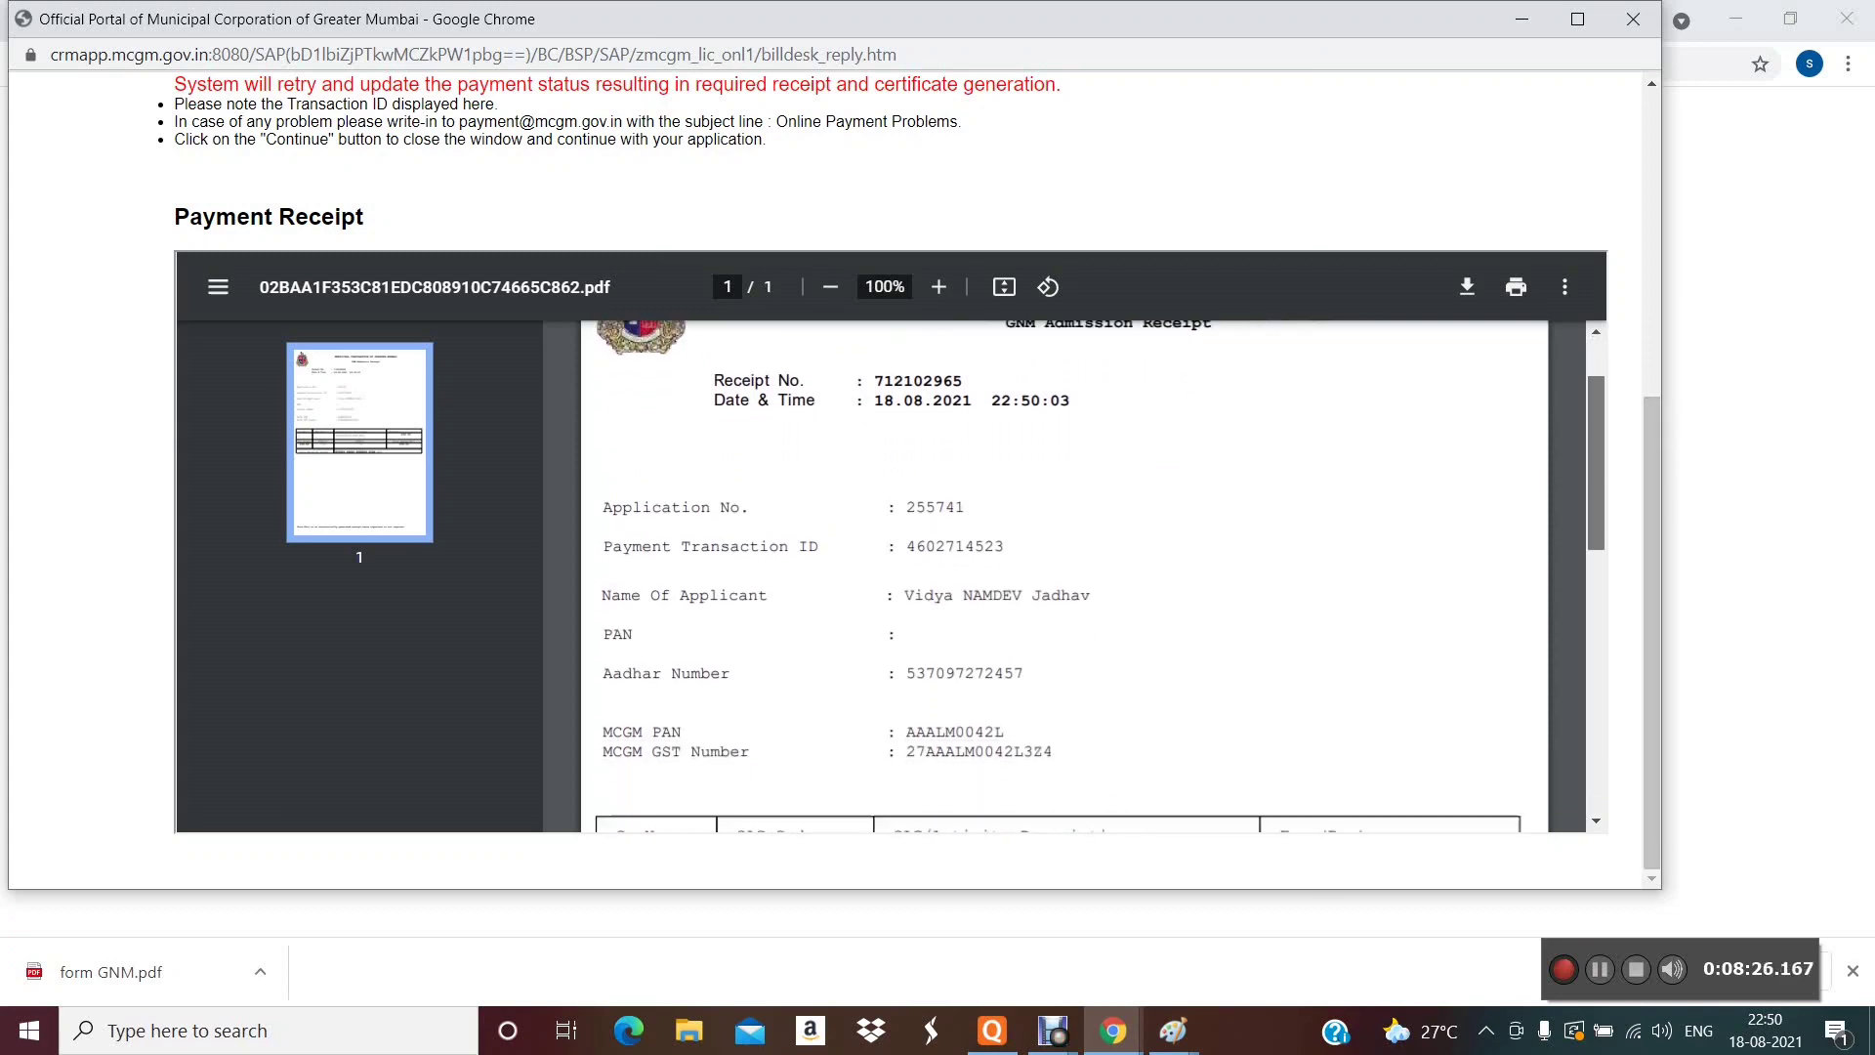
pyautogui.scroll(5, 1064, 577)
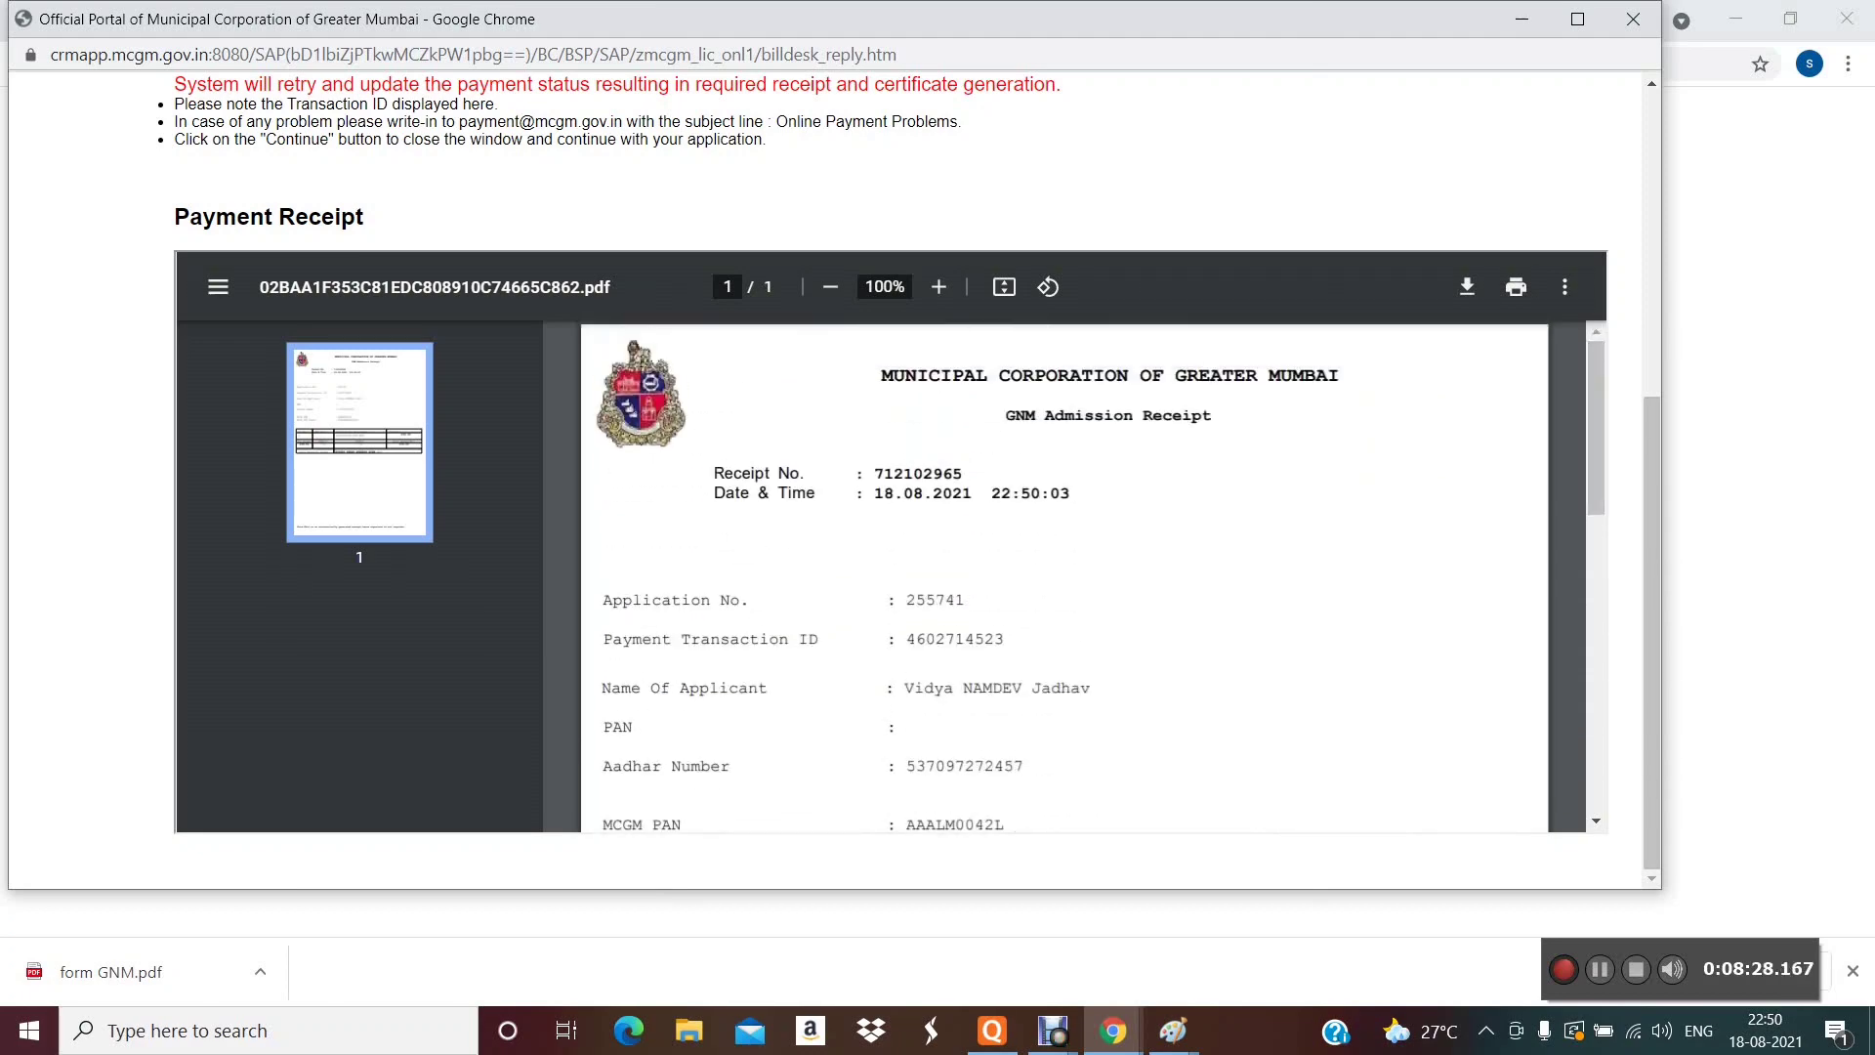
# - Download the receipt PDF and save it on the Desktop as 'FEE RECEIPT', fixing a typo
pyautogui.click(1467, 286)
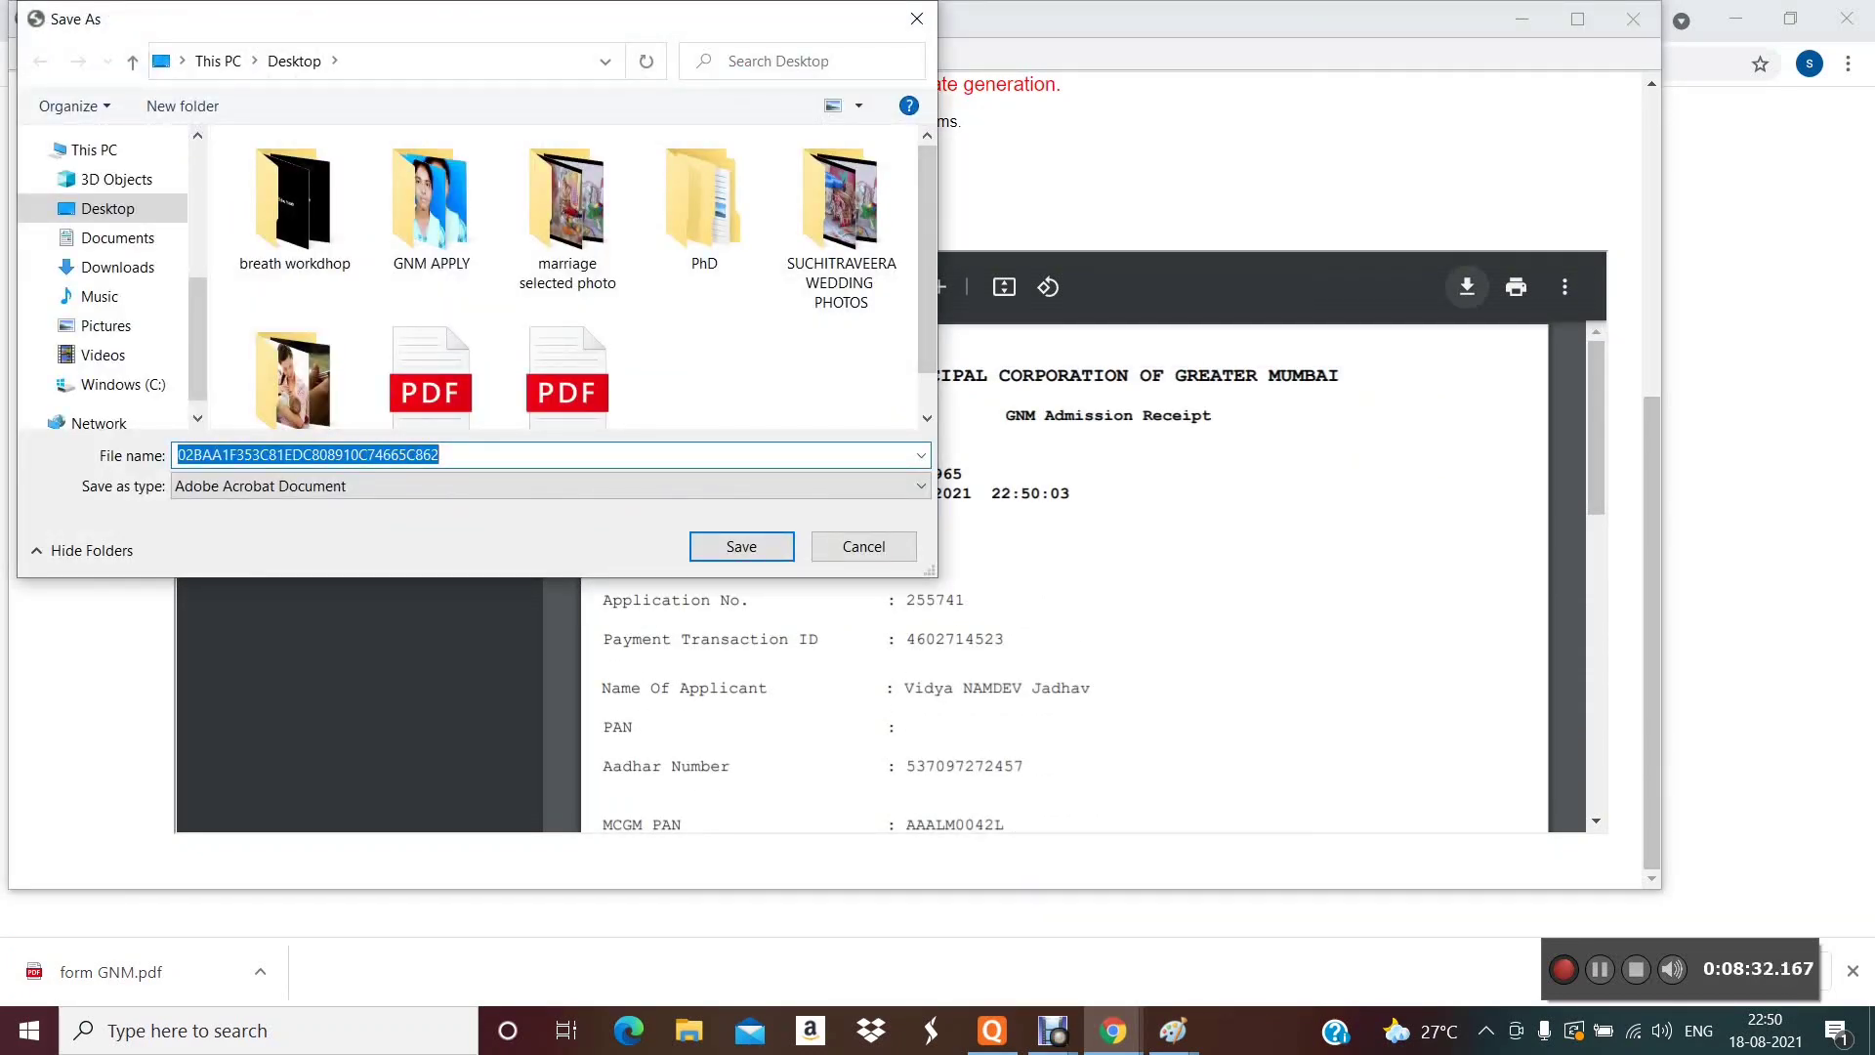
pyautogui.write('FEE RE')
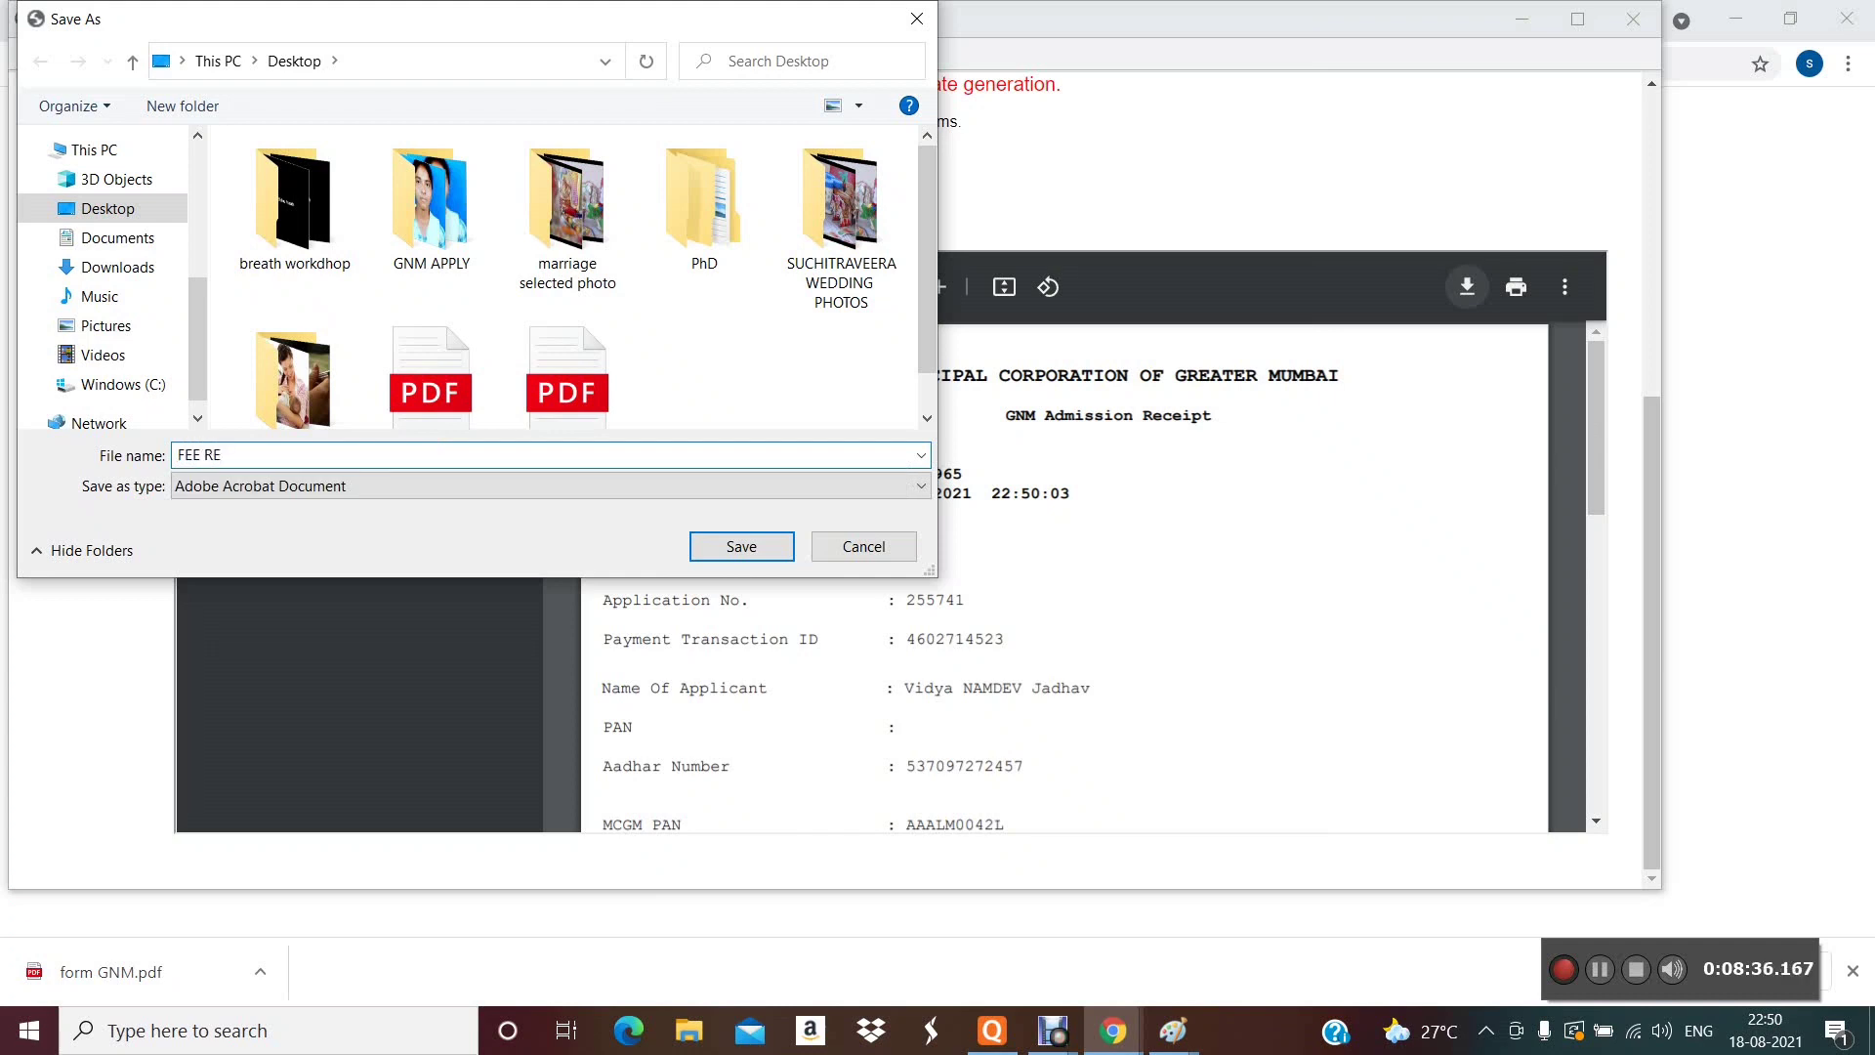
pyautogui.write('CD')
pyautogui.press('BackSpace')
pyautogui.write('EIPT')
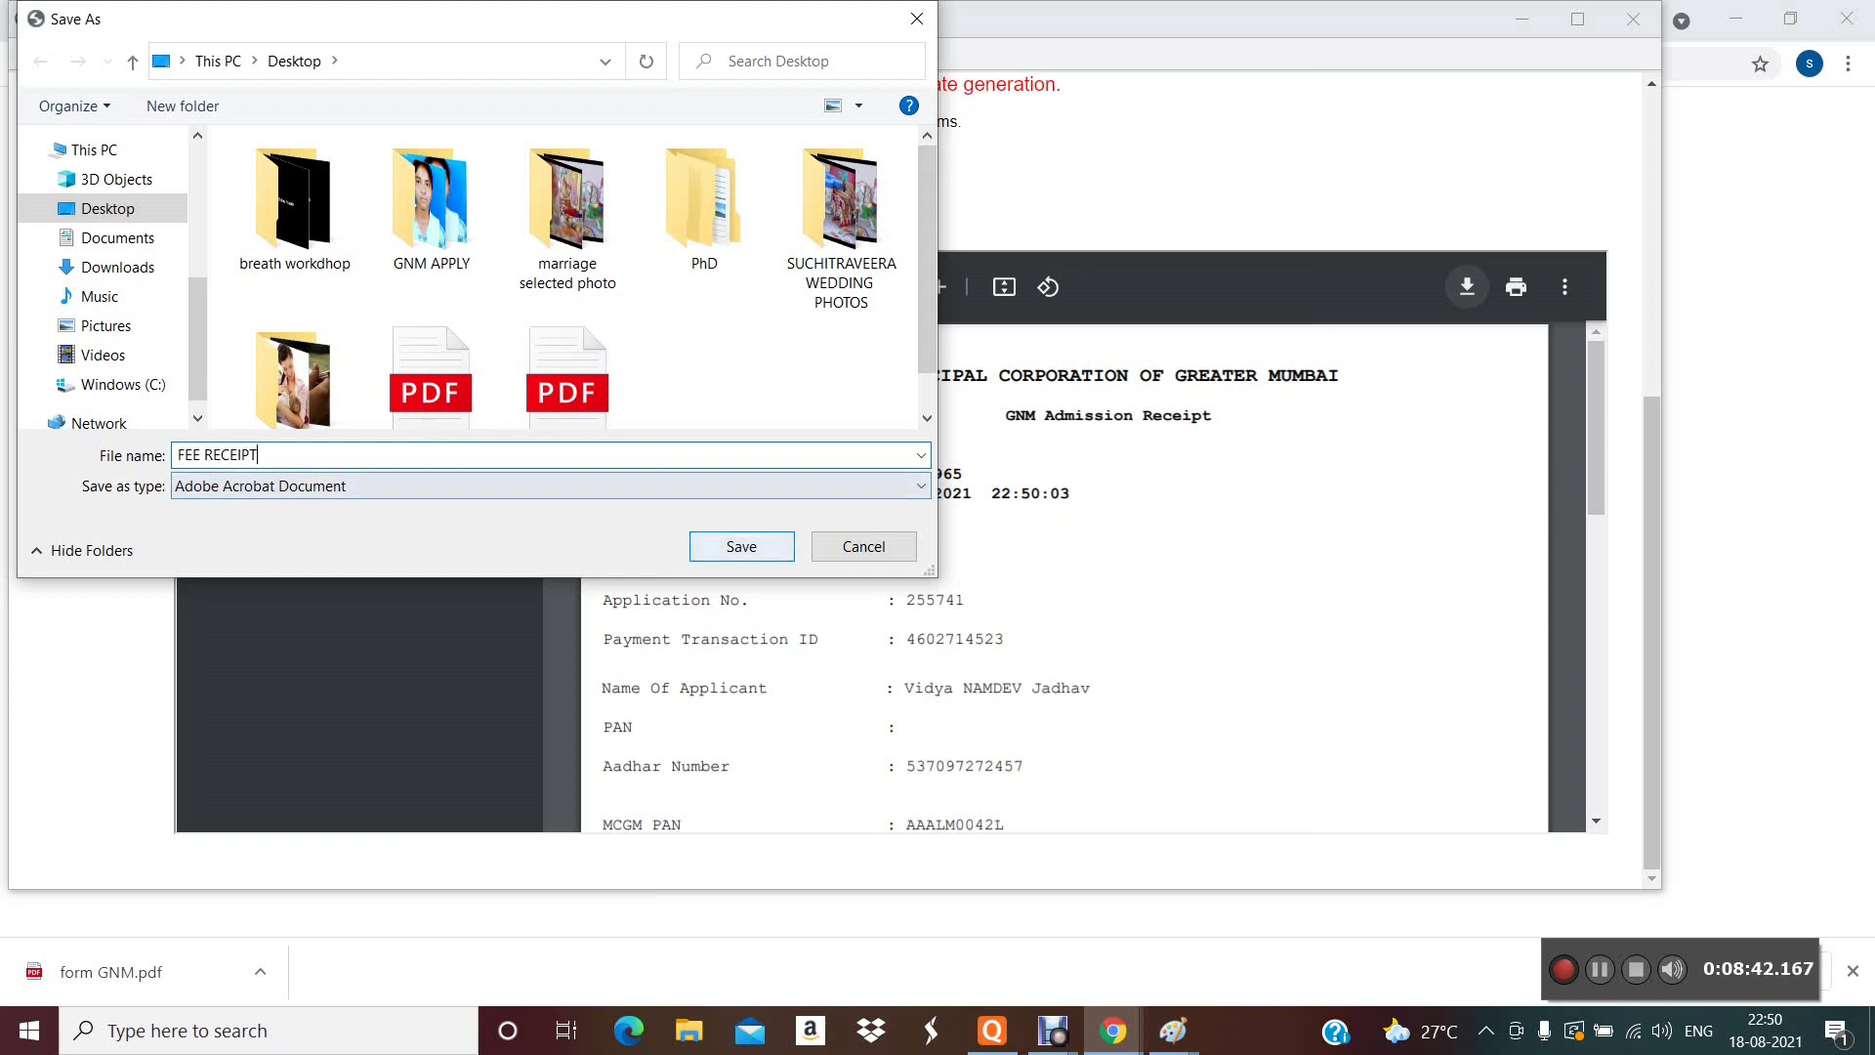
pyautogui.press('Return')
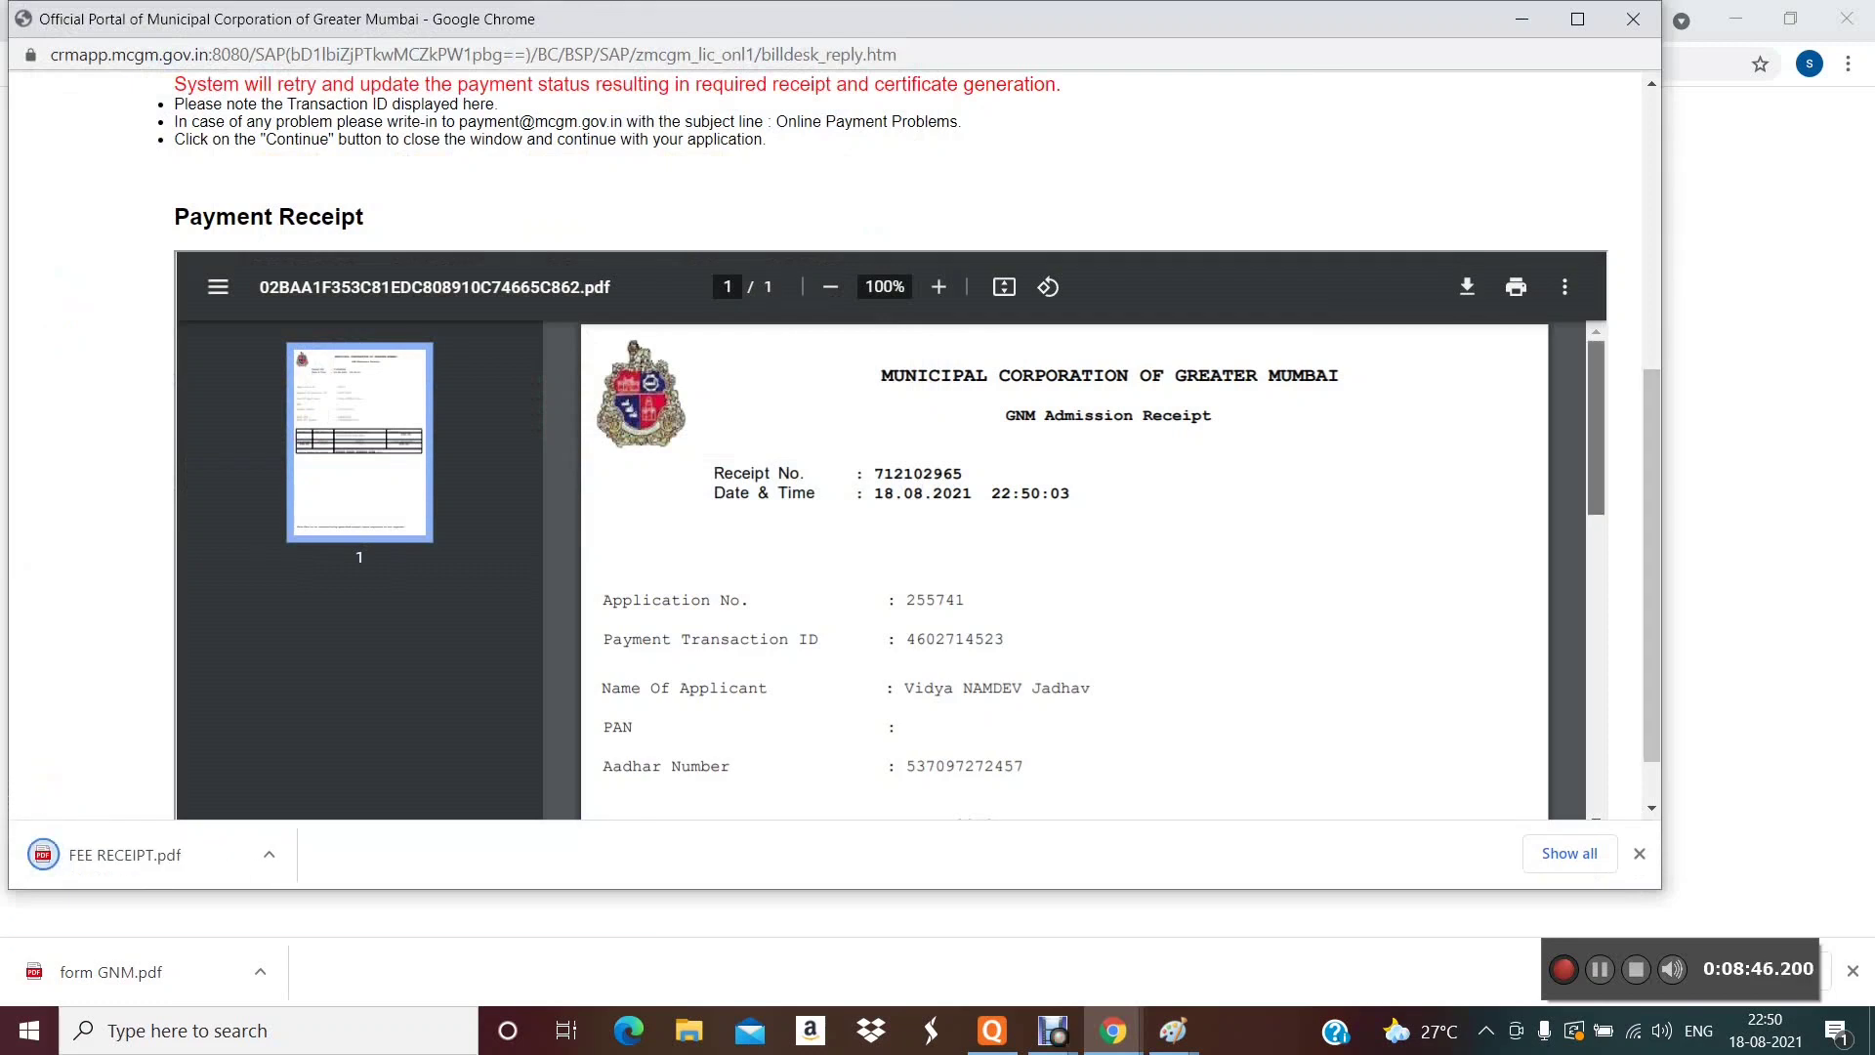
# - Scroll up and down through the GNM receipt page to review it
pyautogui.scroll(-8, 1064, 571)
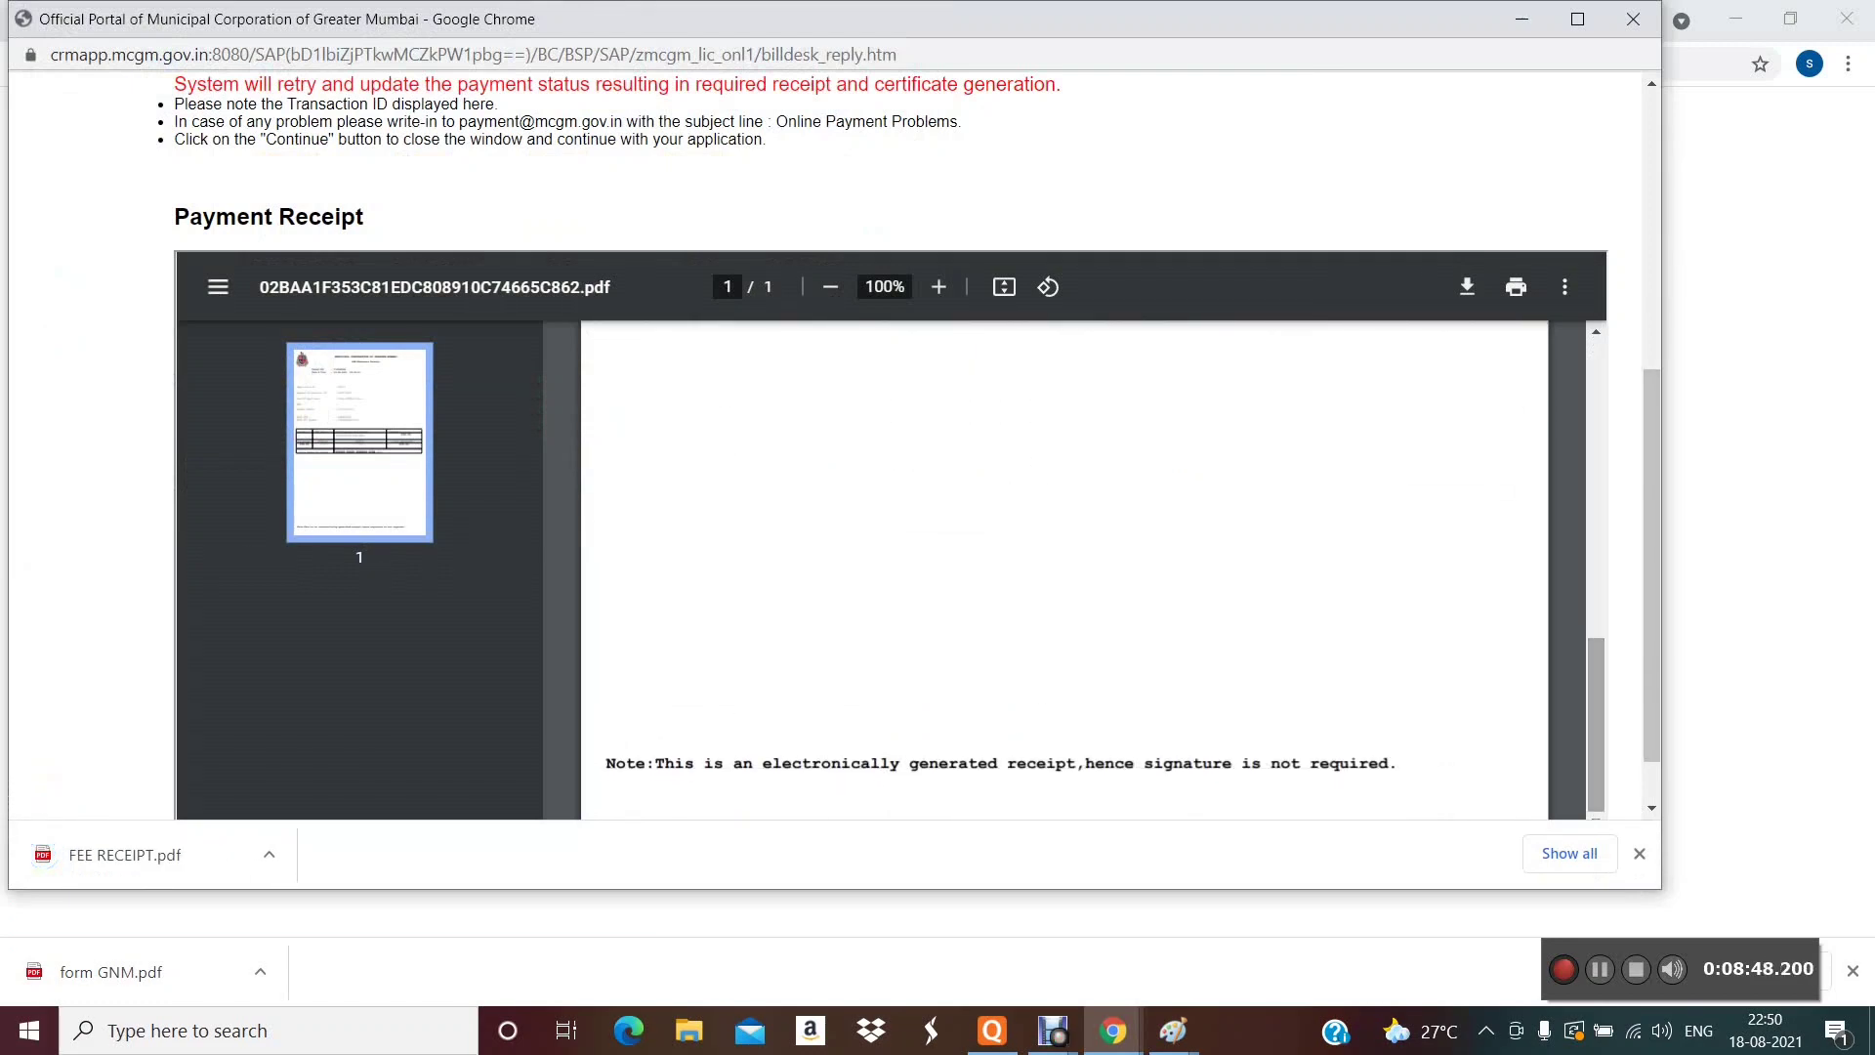
pyautogui.scroll(-1, 1064, 571)
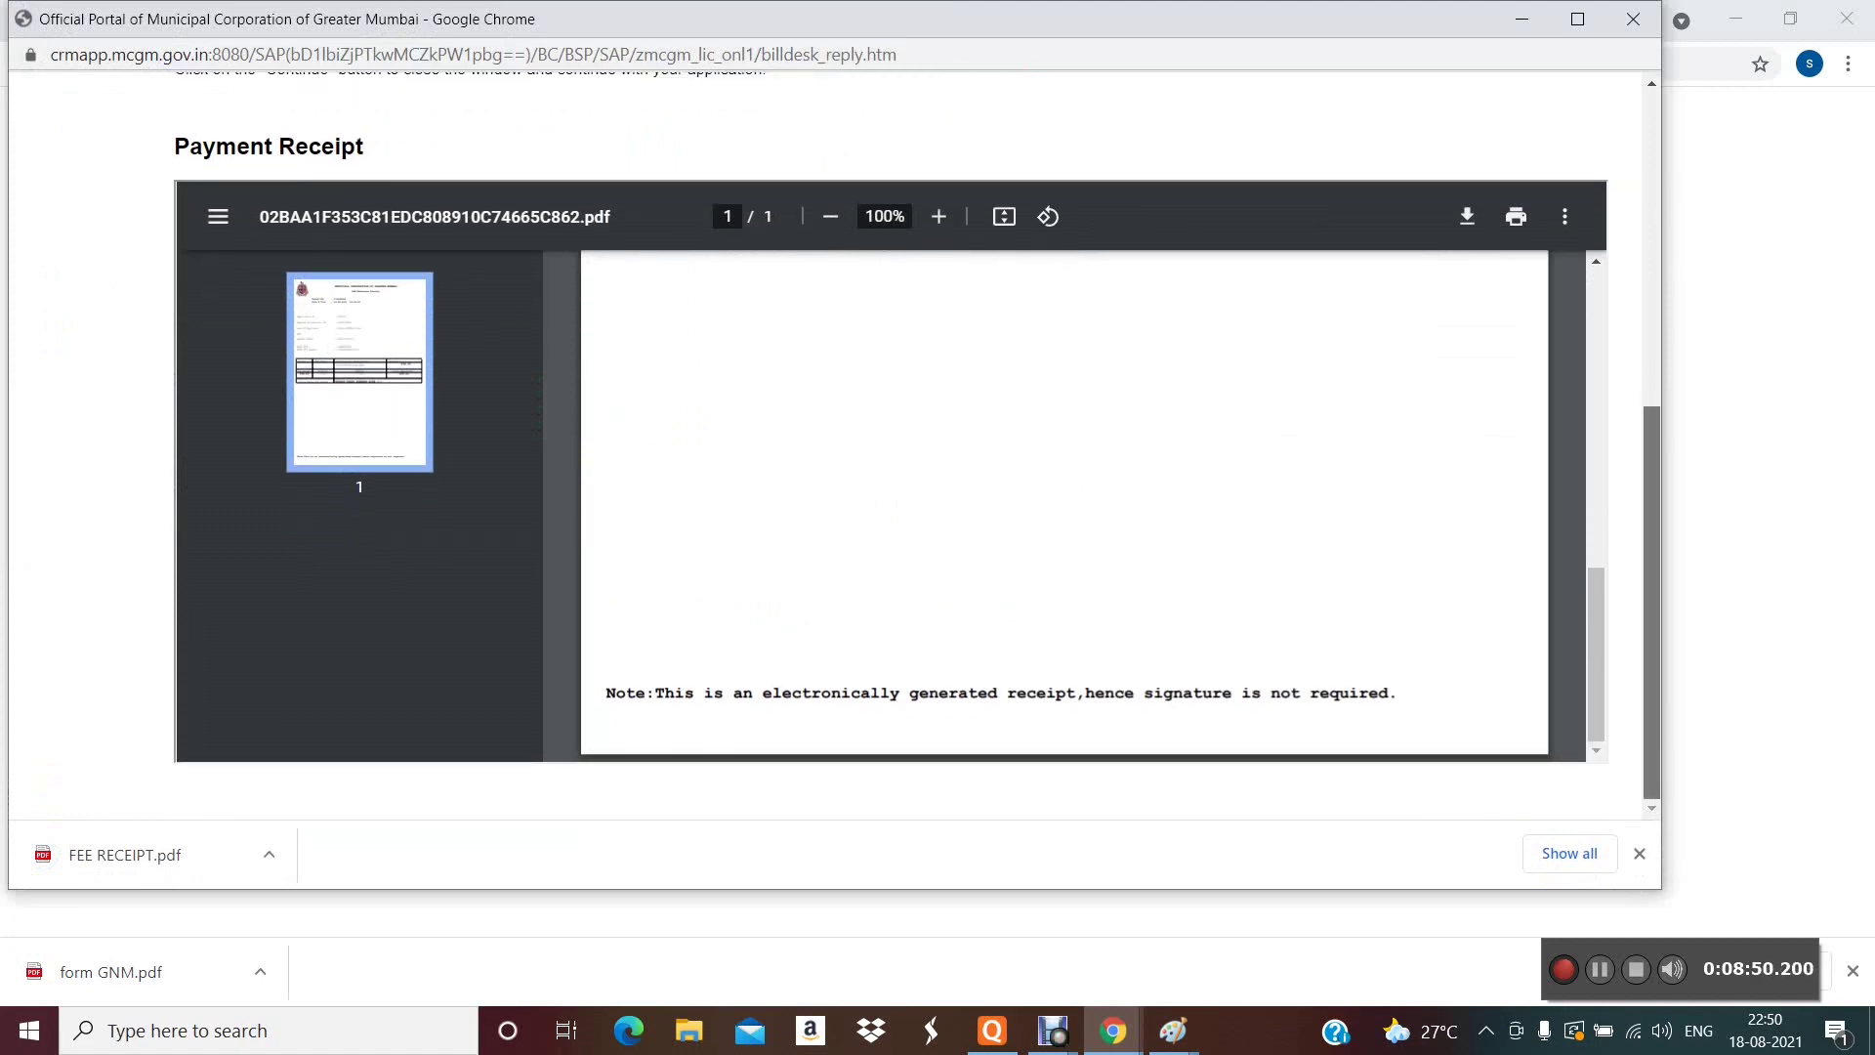
pyautogui.scroll(6, 830, 444)
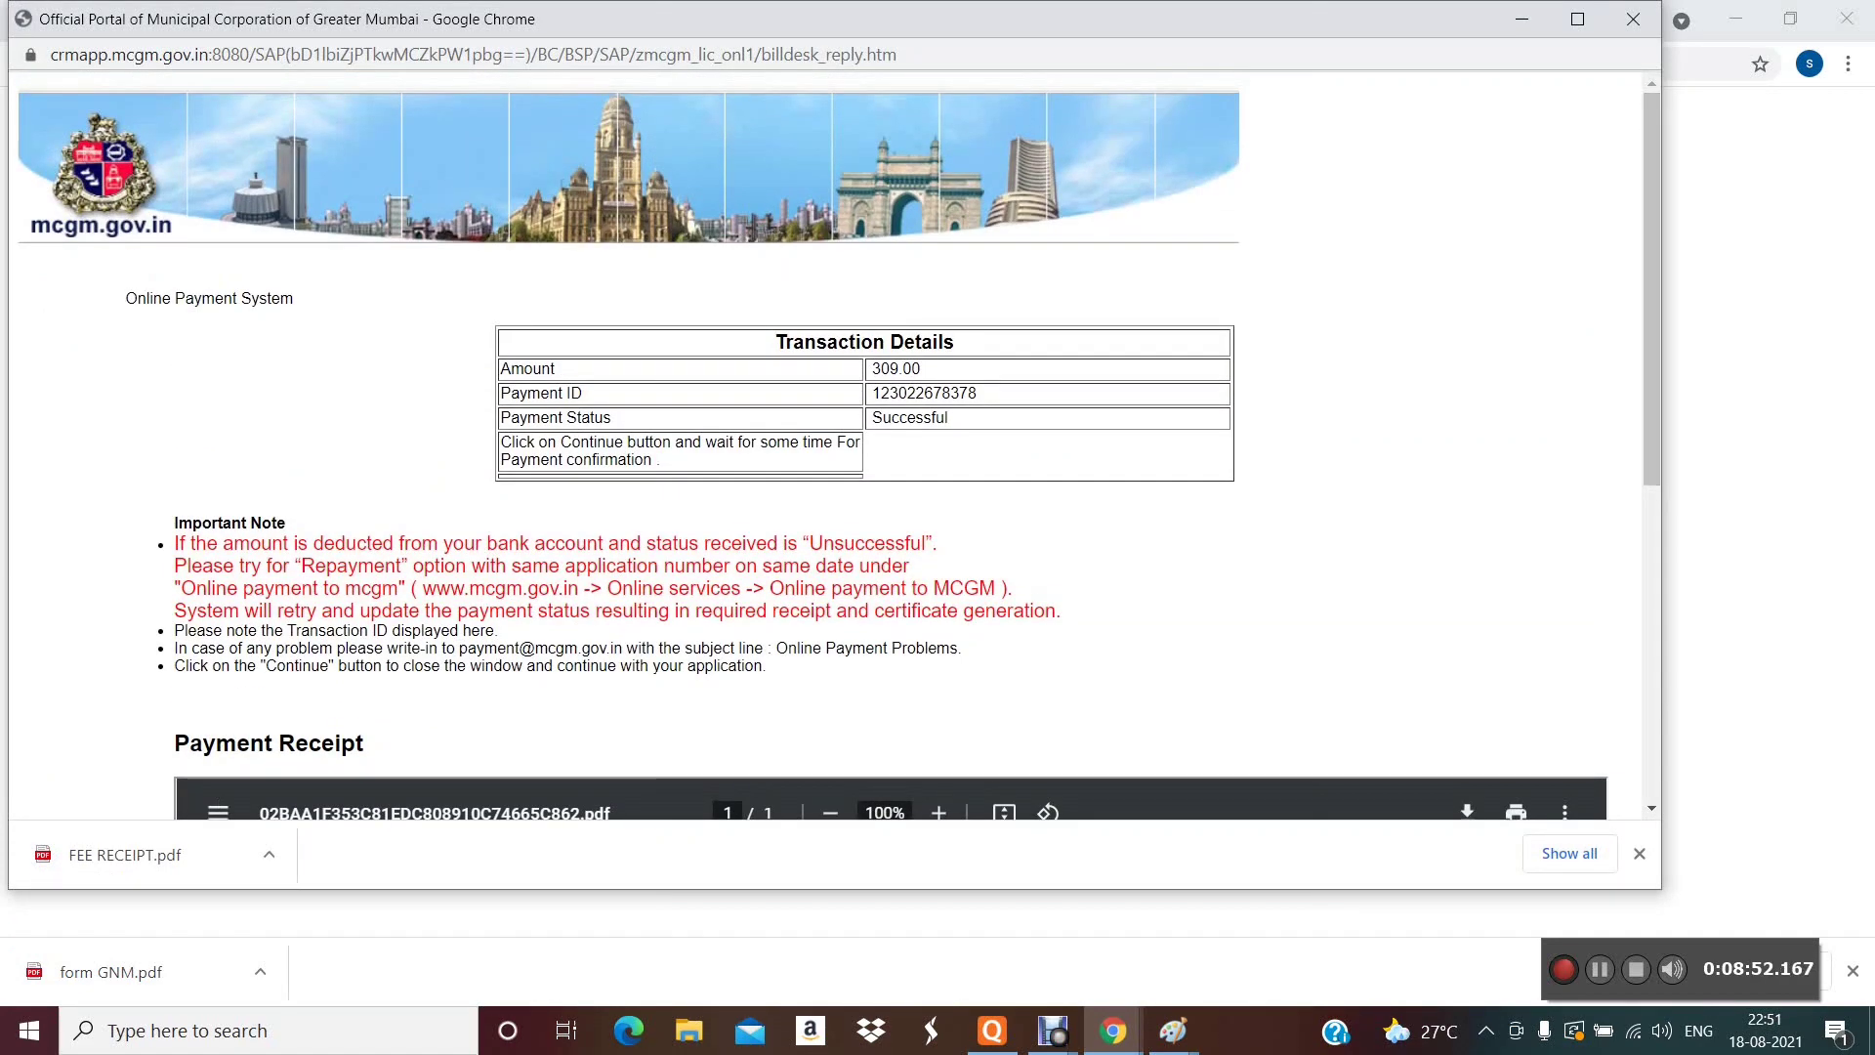
pyautogui.scroll(-4, 830, 444)
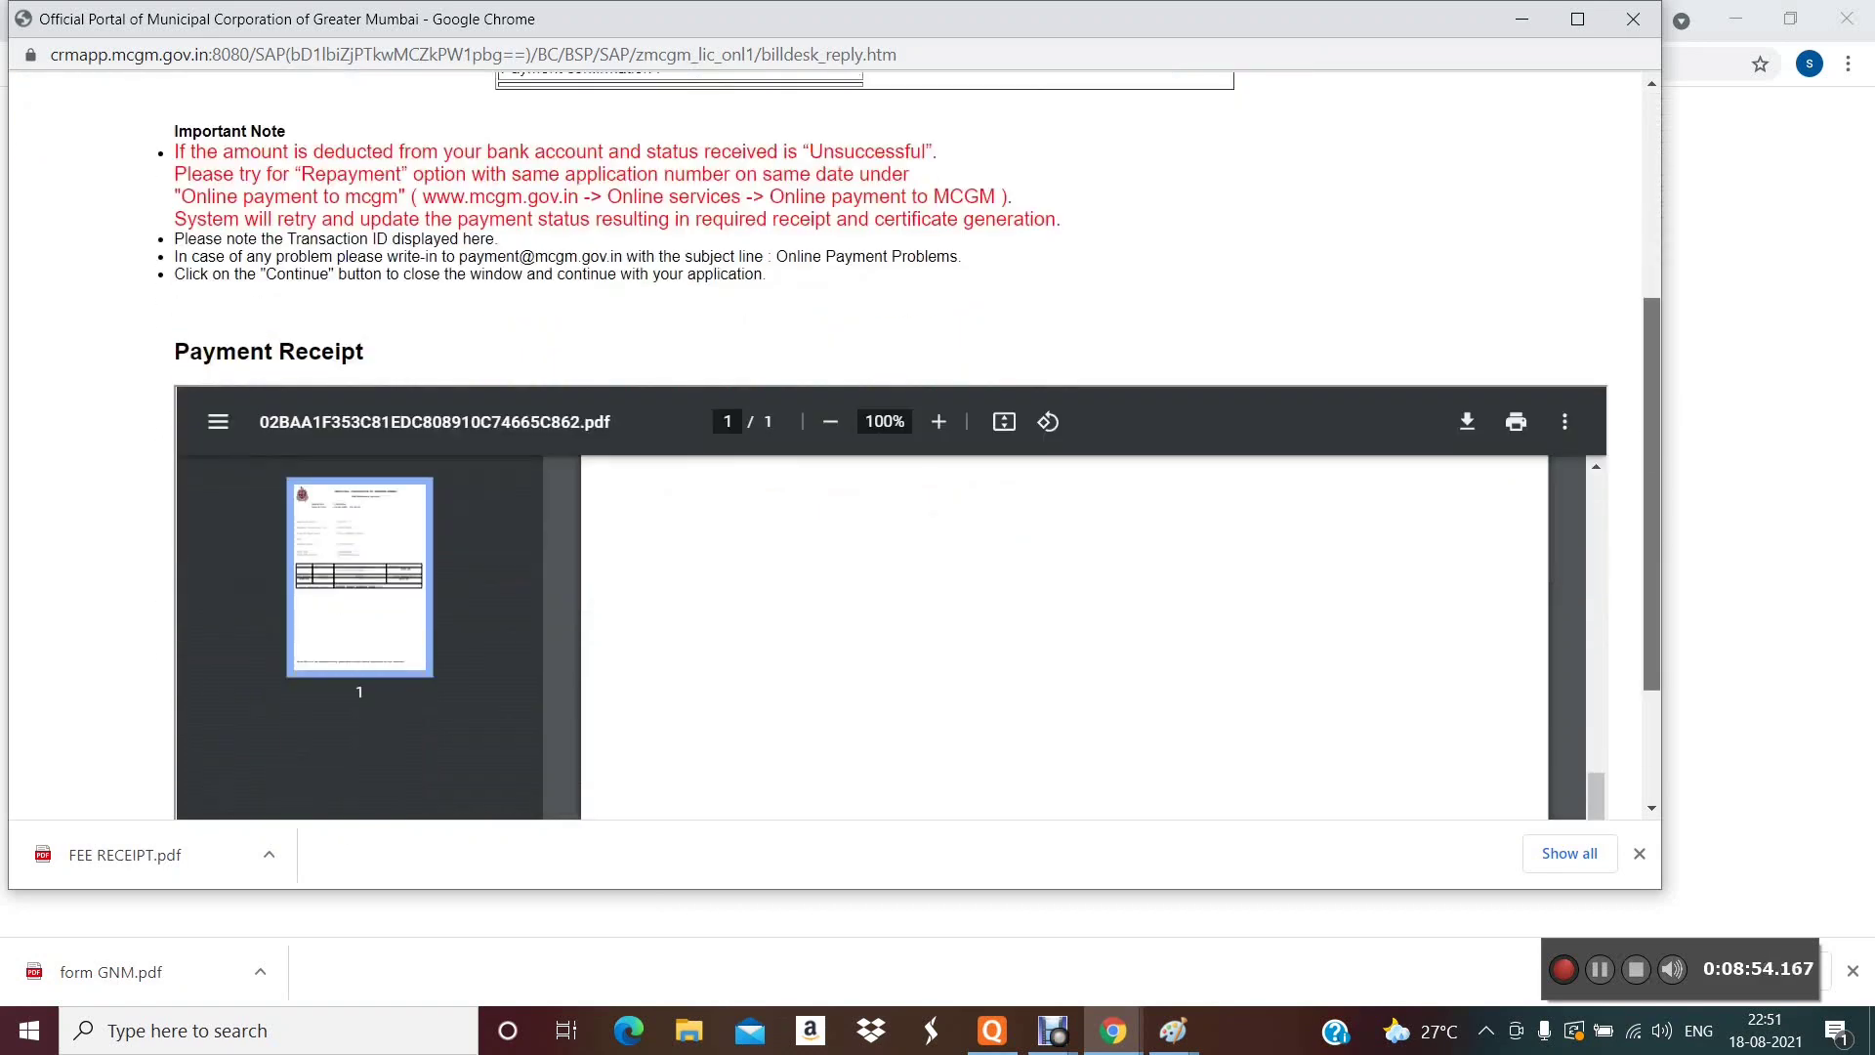
pyautogui.scroll(-2, 830, 445)
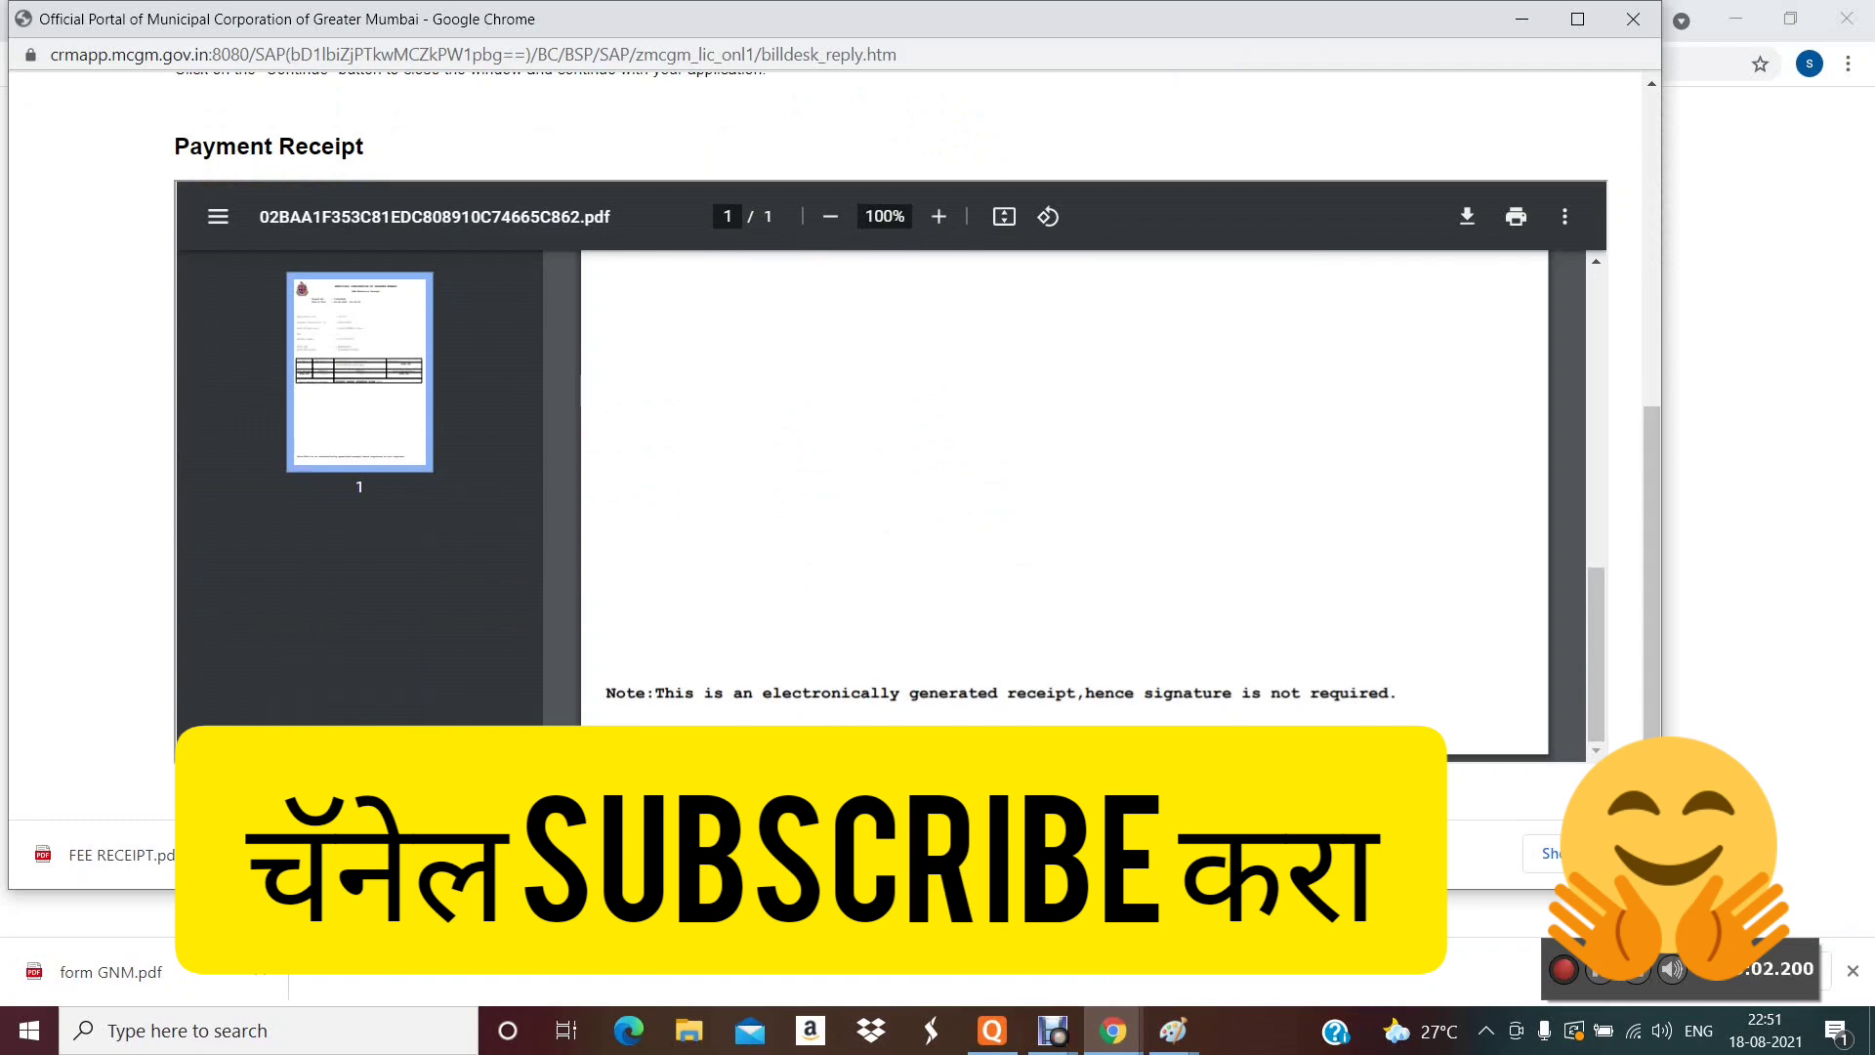
pyautogui.scroll(6, 830, 444)
pyautogui.scroll(-6, 830, 444)
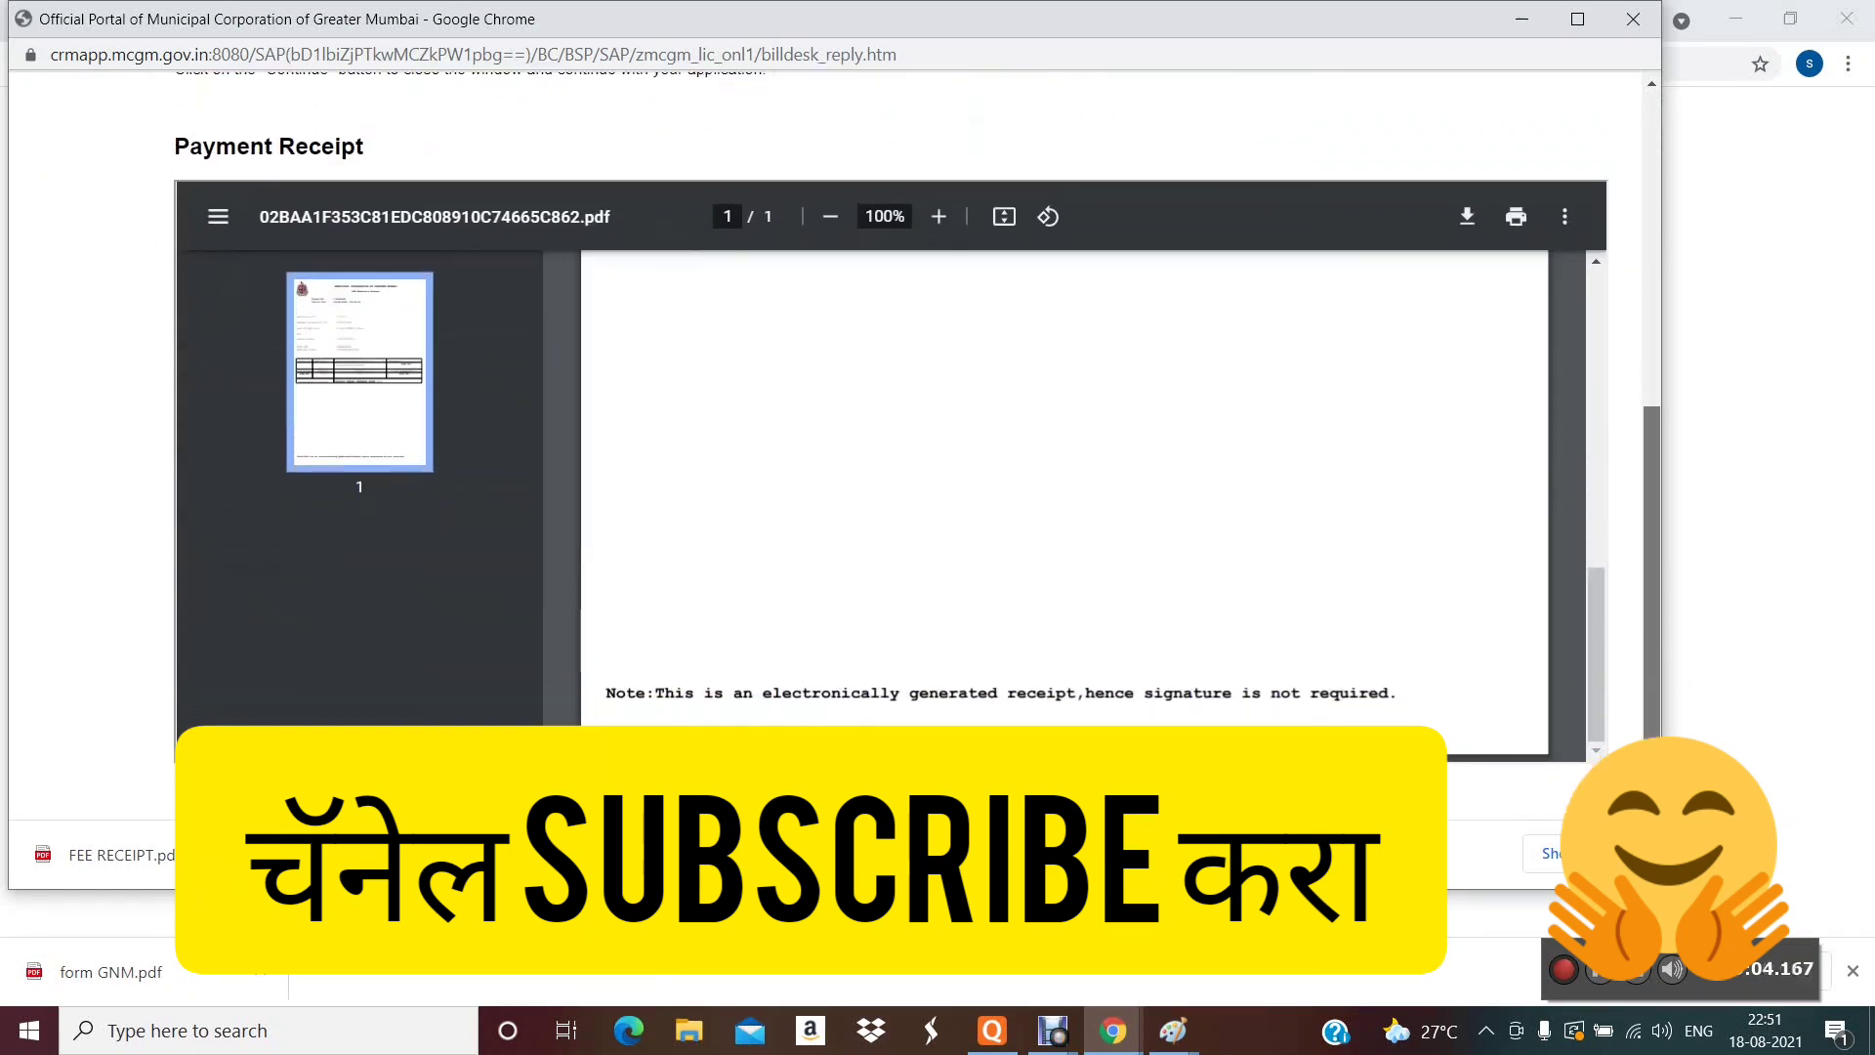
pyautogui.scroll(5, 1064, 503)
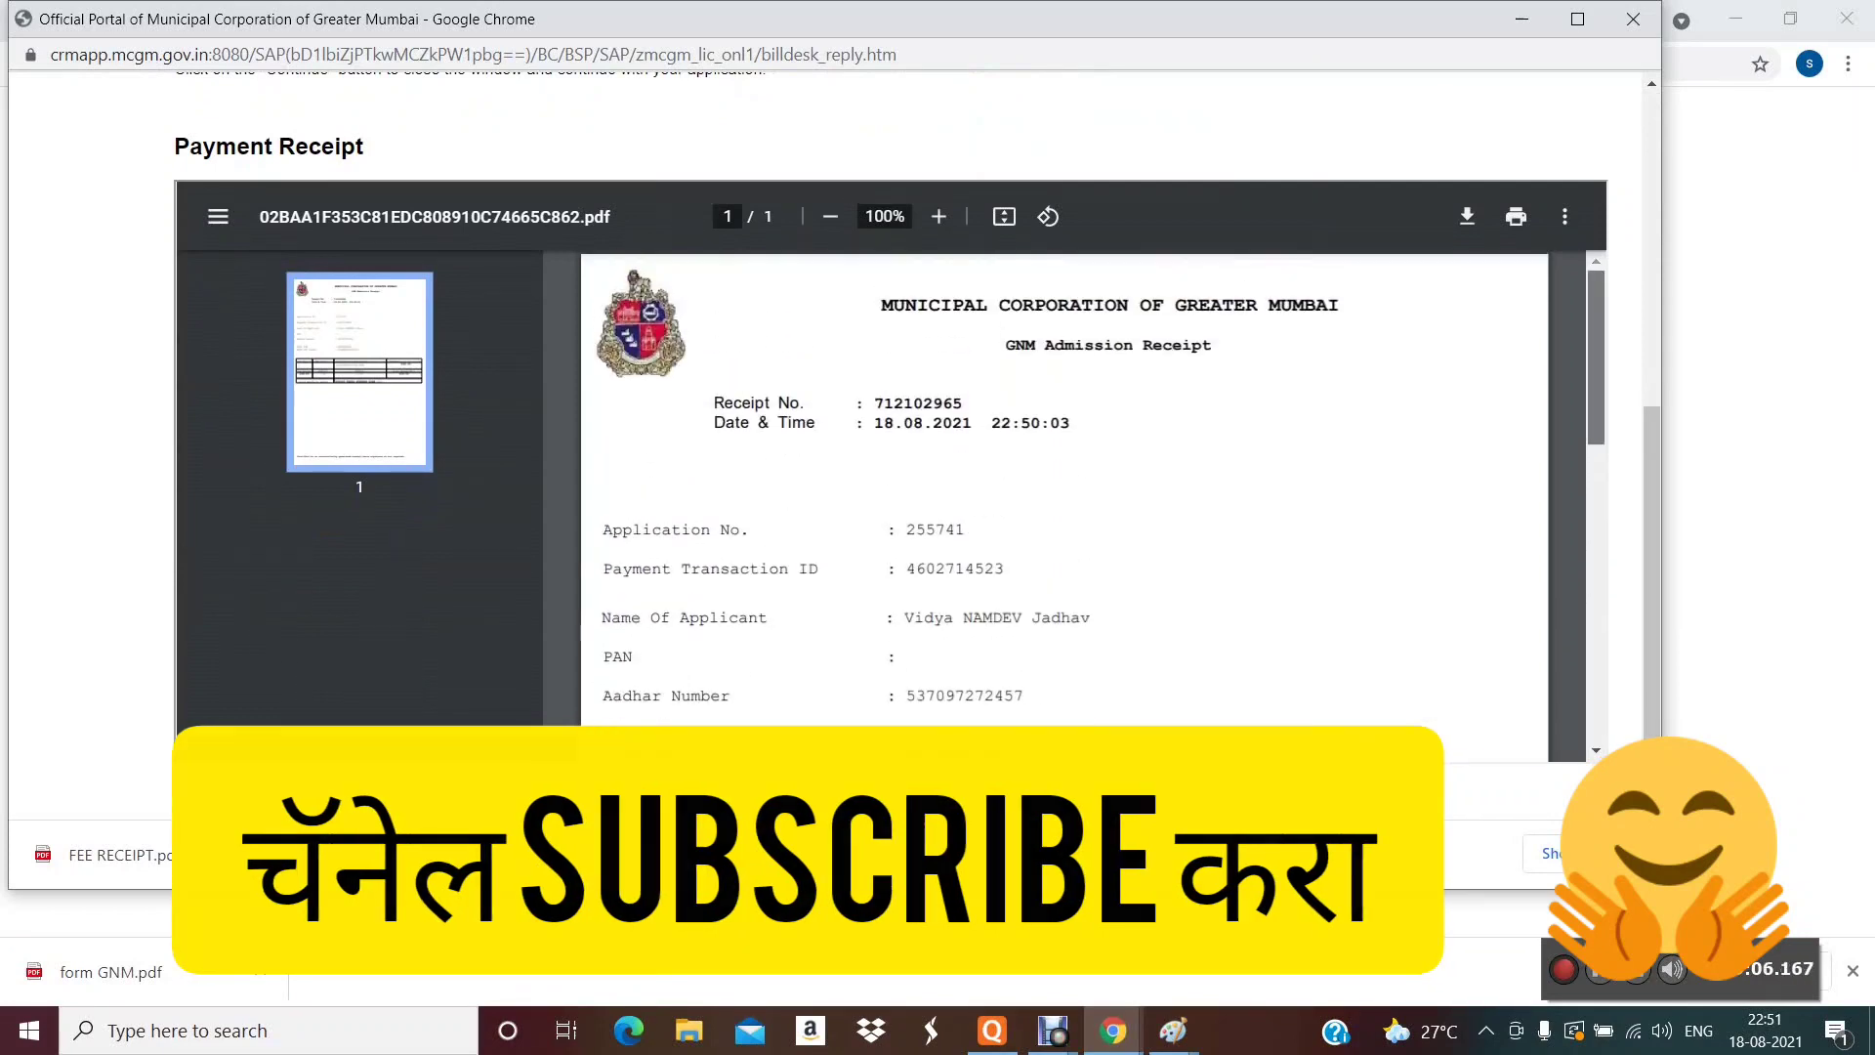
pyautogui.scroll(2, 1065, 503)
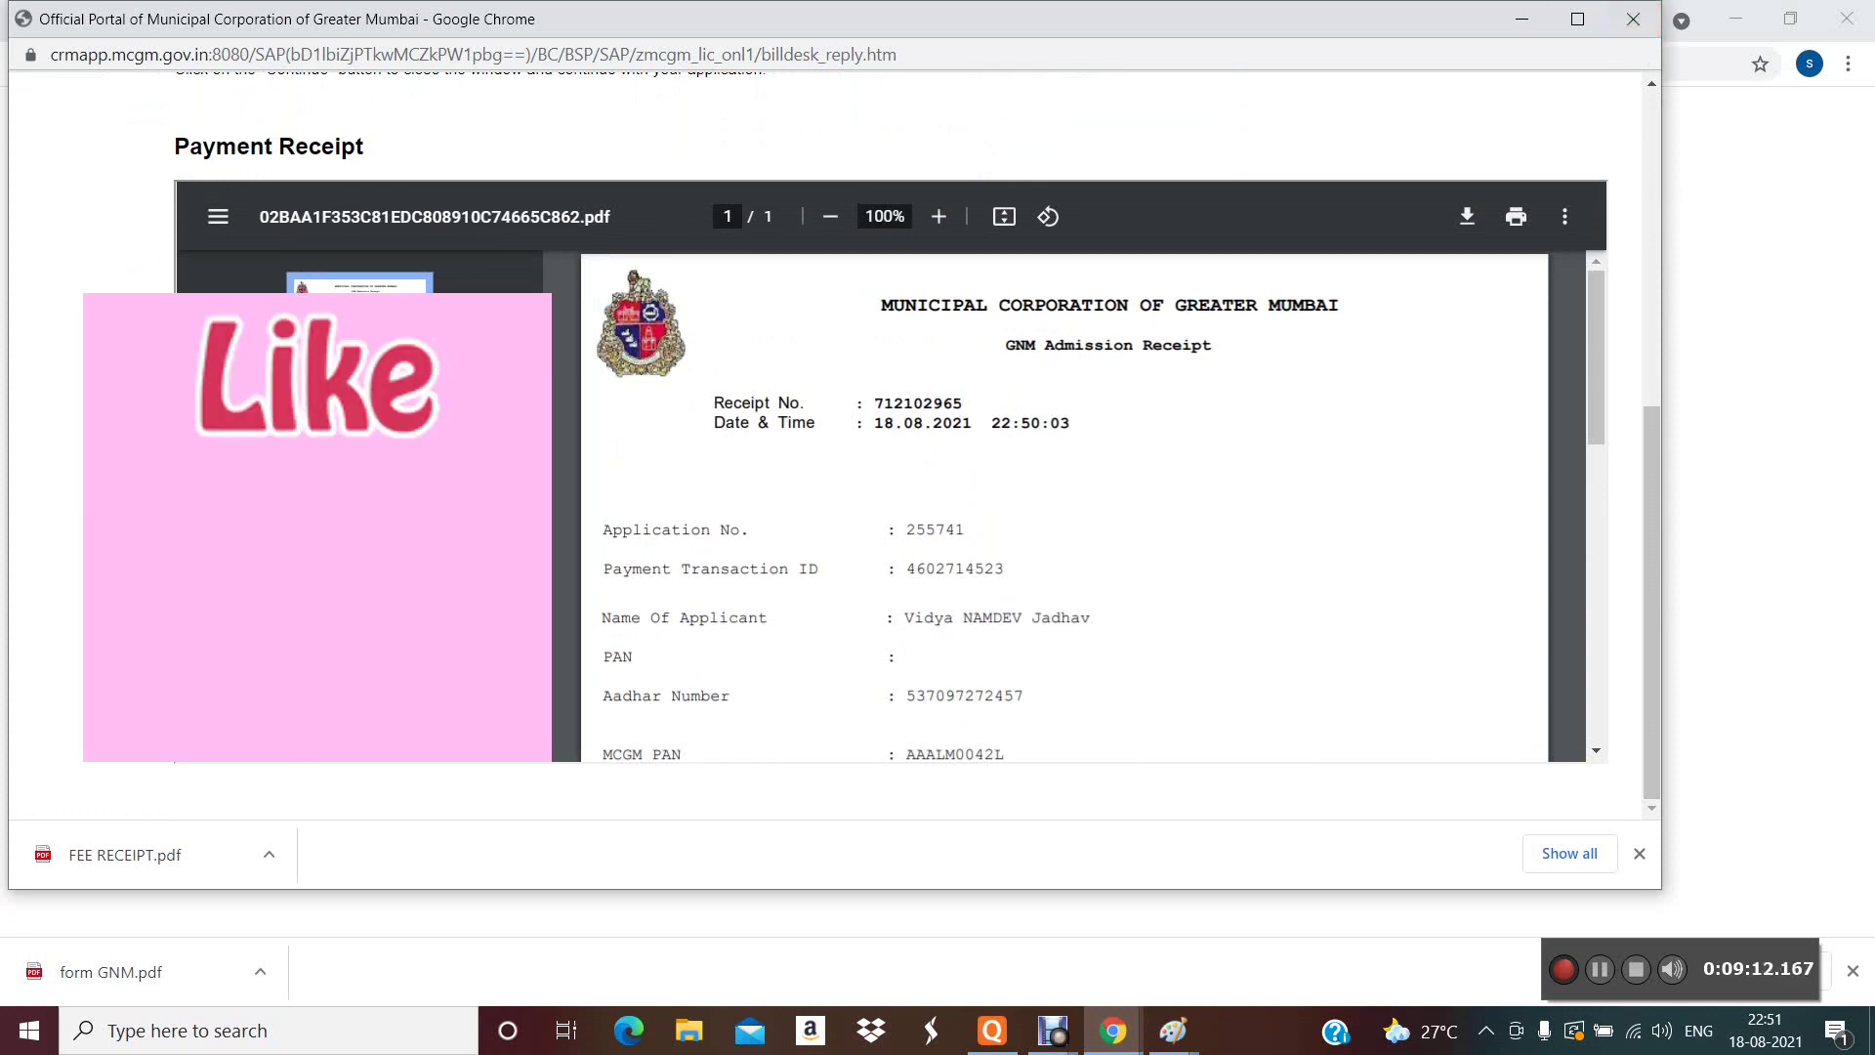
# - Switch to the other Chrome window and bring up the nursing YouTube channel tab
pyautogui.click(1113, 1030)
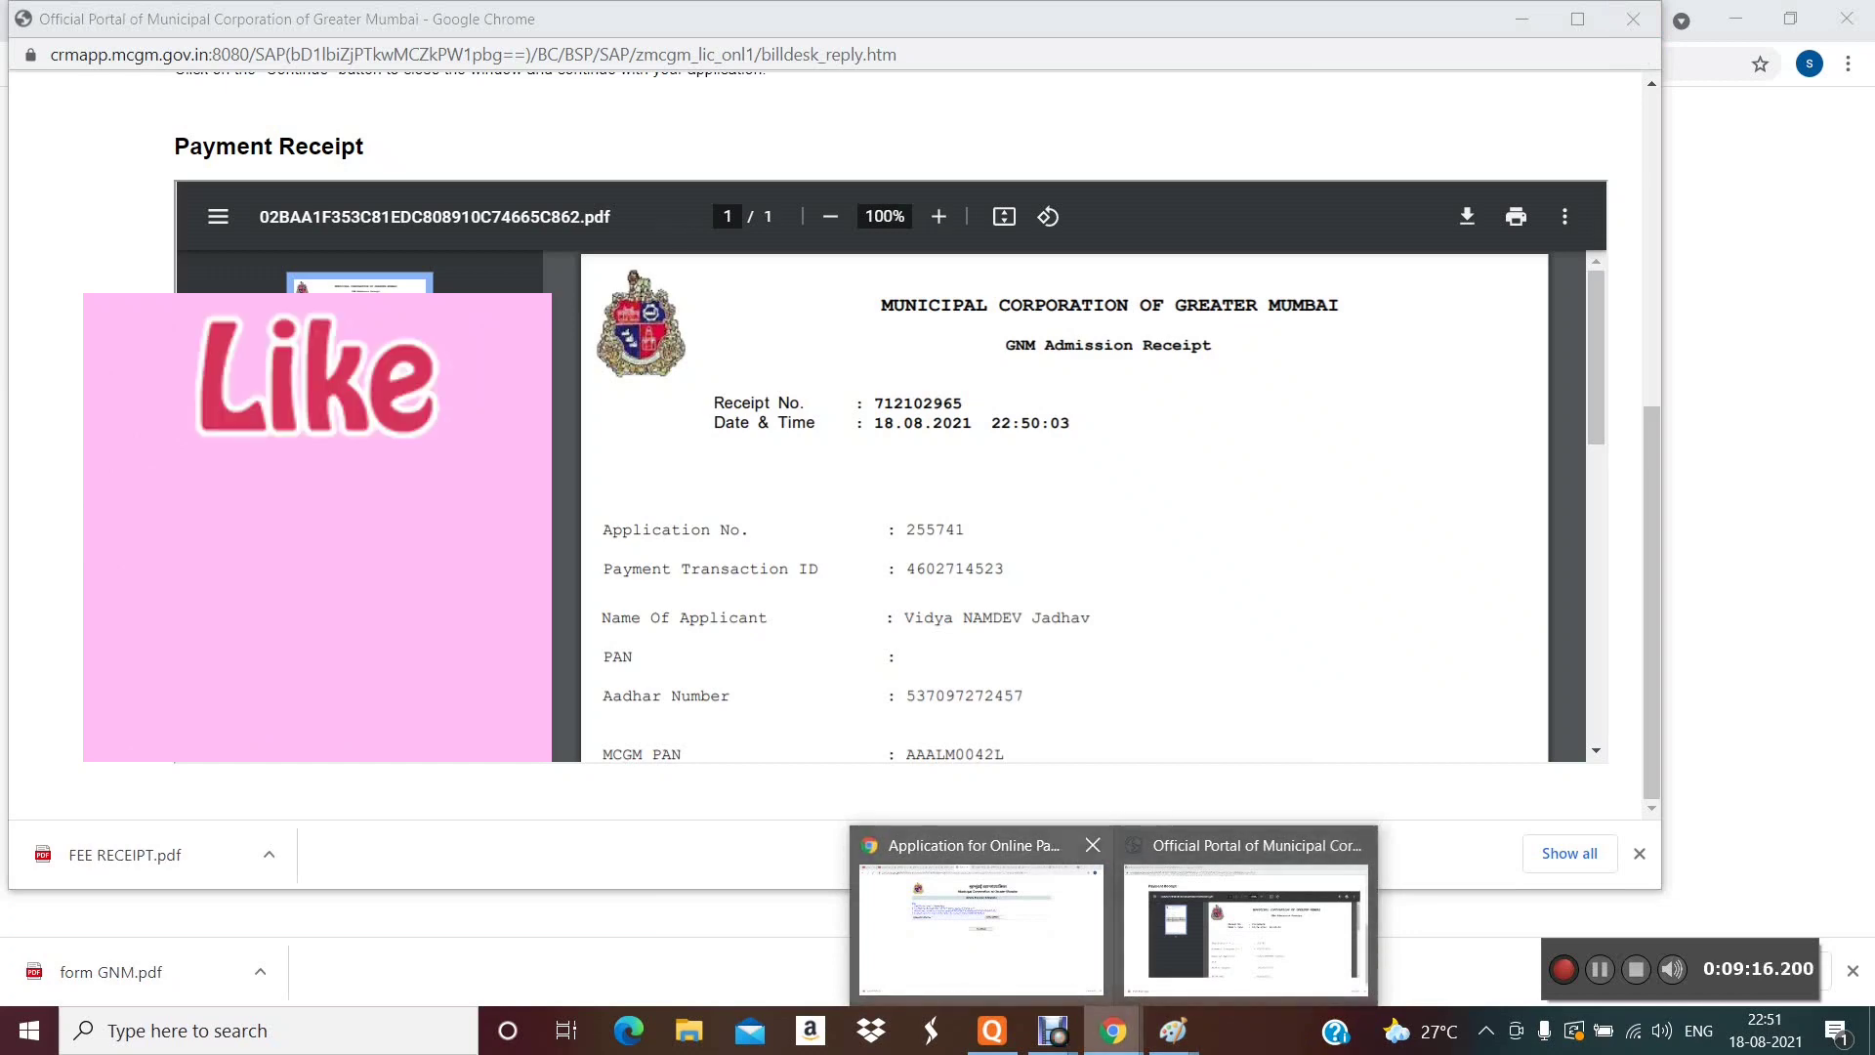
pyautogui.click(982, 928)
pyautogui.click(190, 21)
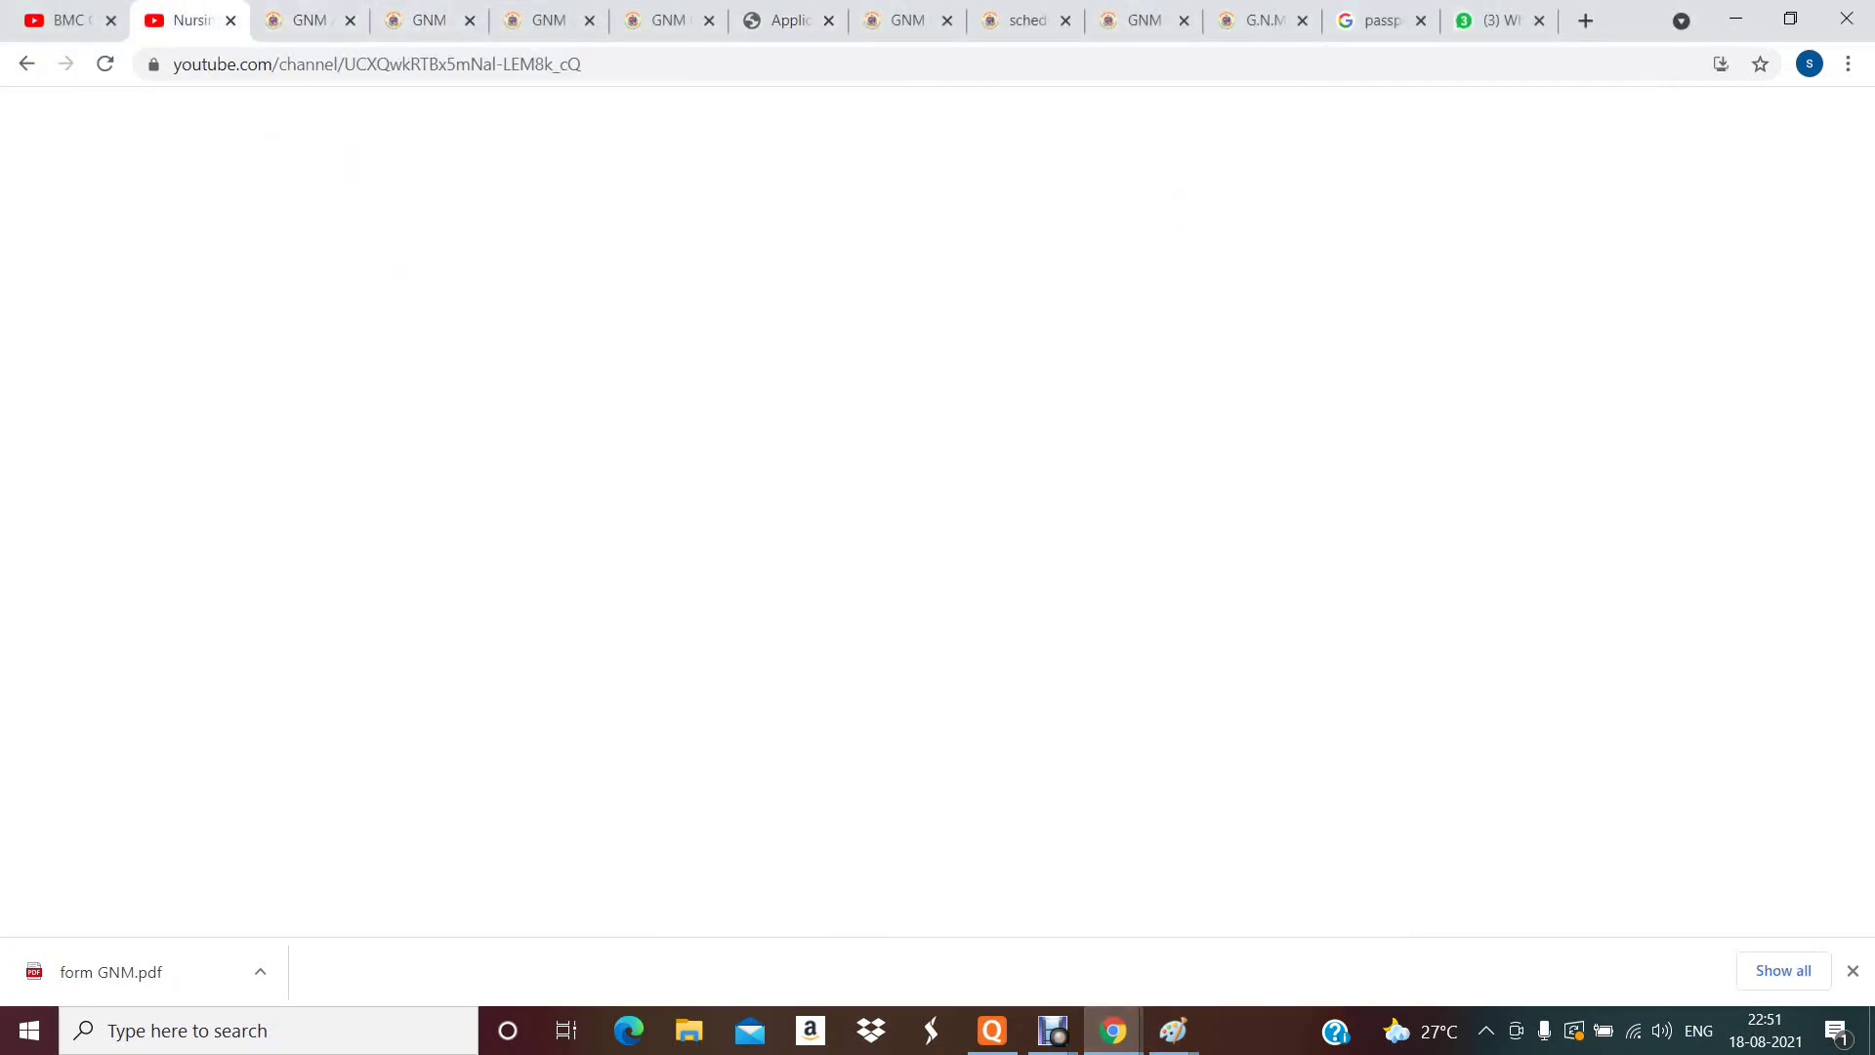